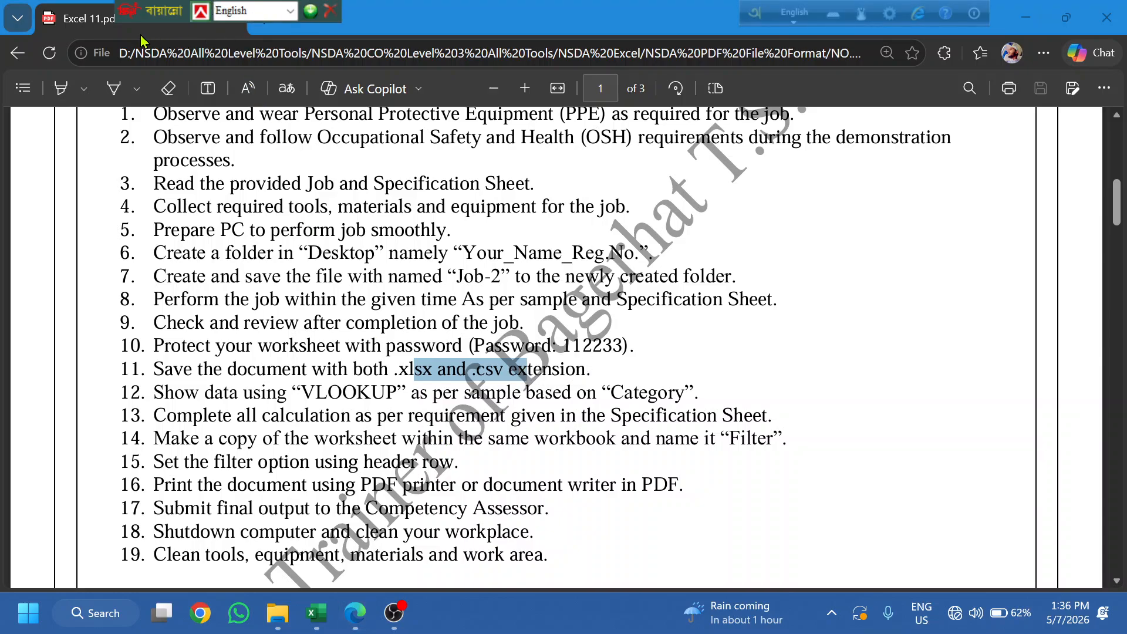
# - Duplicate the task PDF tab in Edge and bring page 2 into view
pyautogui.rightClick(80, 15)
pyautogui.click(178, 145)
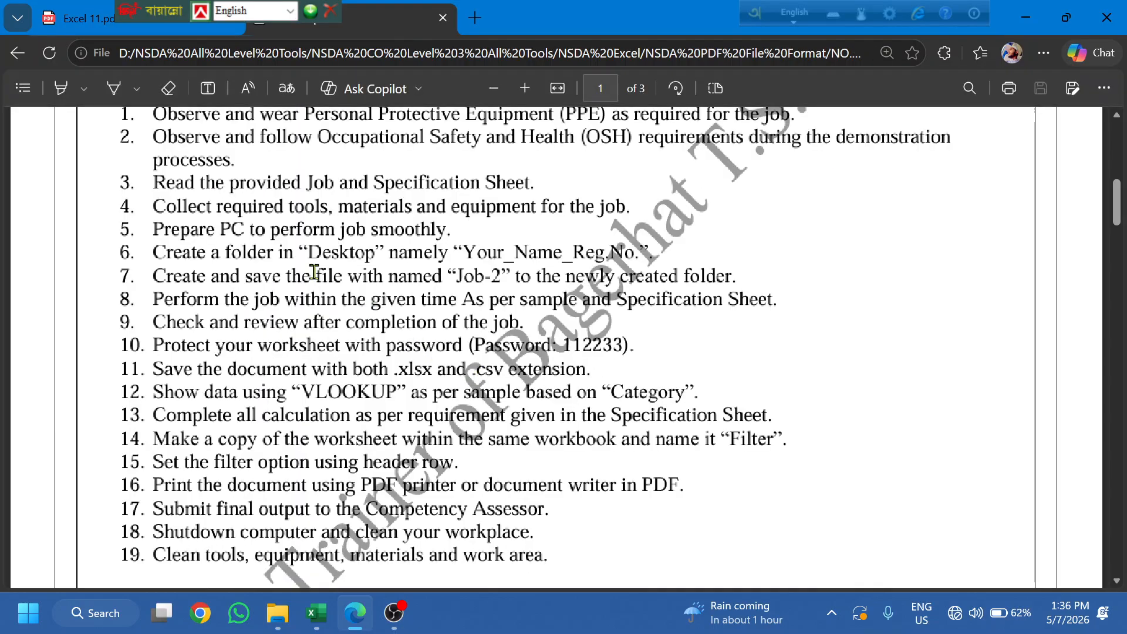
pyautogui.scroll(-15, 301, 364)
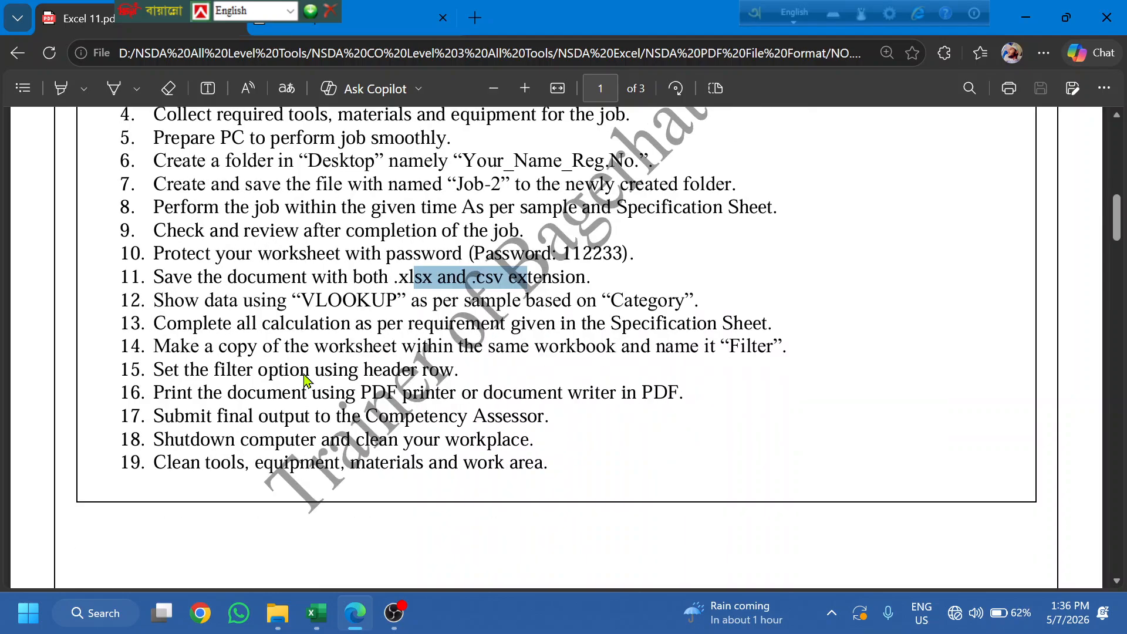
pyautogui.scroll(3, 305, 375)
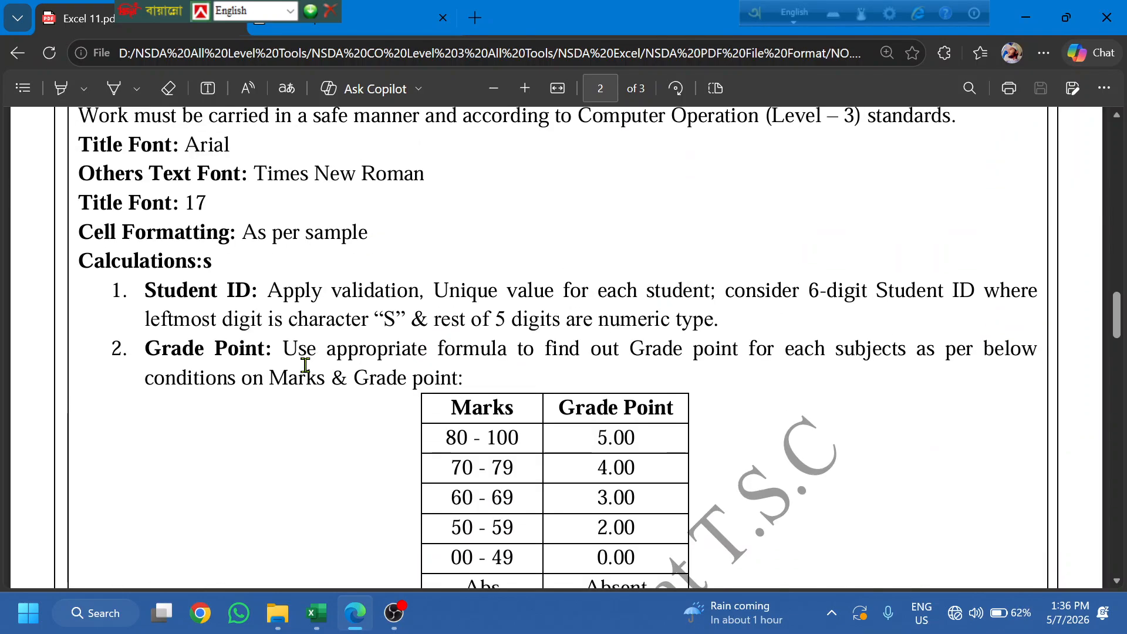
# - Highlight the Job 02 Title Font, Others Text Font and Cell Formatting conditions
pyautogui.moveTo(99, 271); pyautogui.dragTo(253, 270)
pyautogui.moveTo(82, 298); pyautogui.dragTo(433, 303)
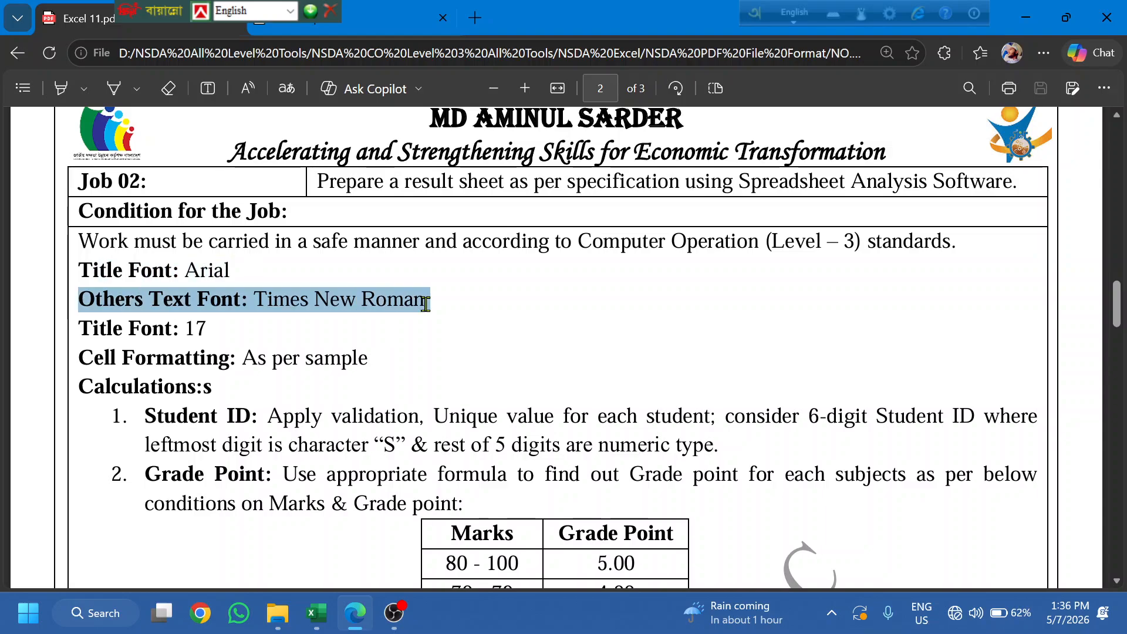
pyautogui.moveTo(115, 328); pyautogui.dragTo(243, 311)
pyautogui.click(209, 405)
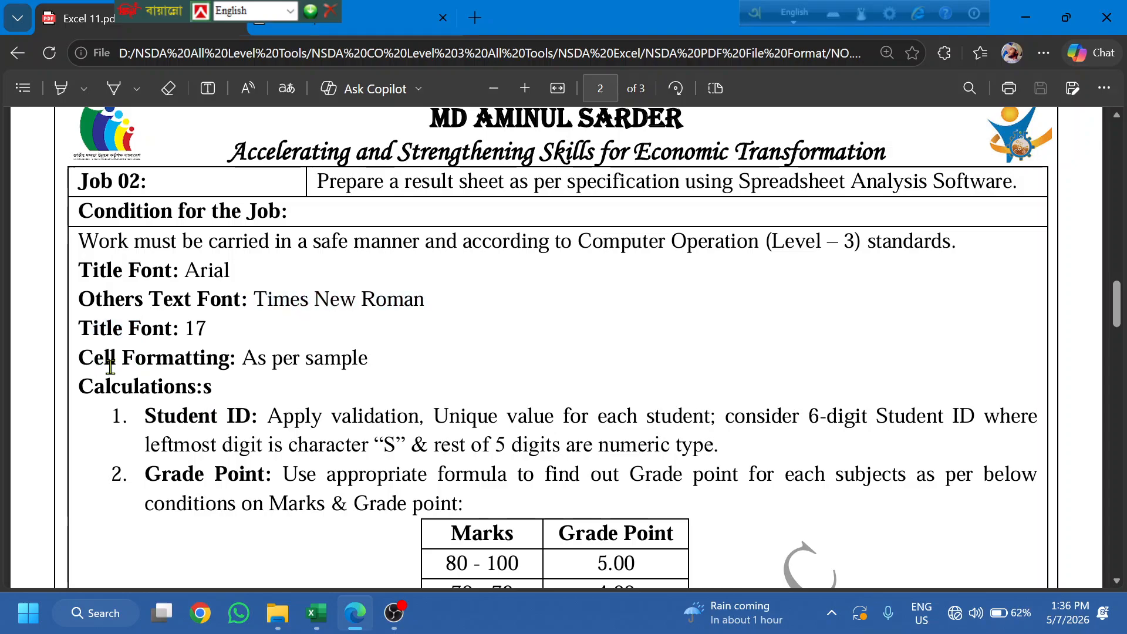
pyautogui.moveTo(94, 359); pyautogui.dragTo(383, 372)
pyautogui.scroll(1, 168, 406)
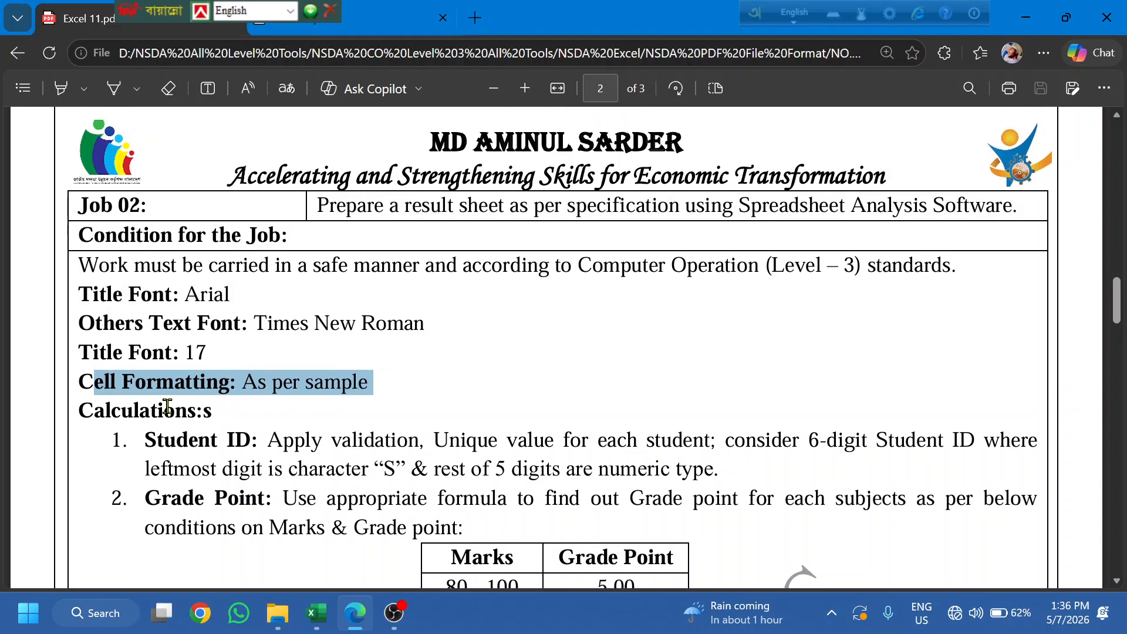
pyautogui.scroll(-1, 167, 406)
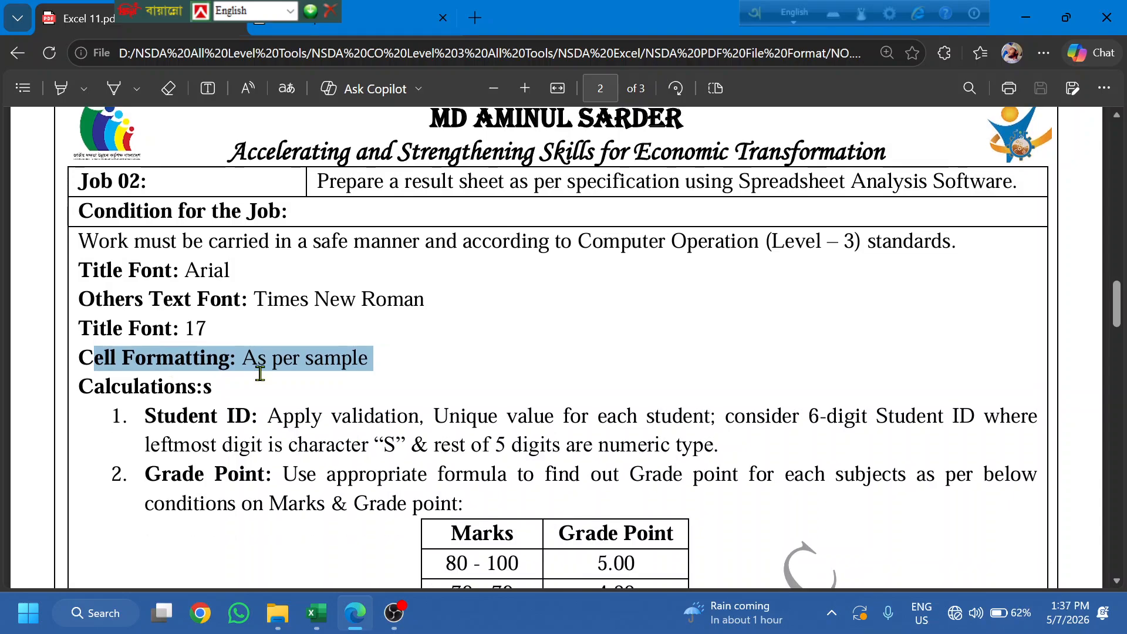
pyautogui.click(278, 407)
# - Scroll to the Student ID rule and highlight its start and 6-digit length requirement
pyautogui.scroll(-5, 280, 408)
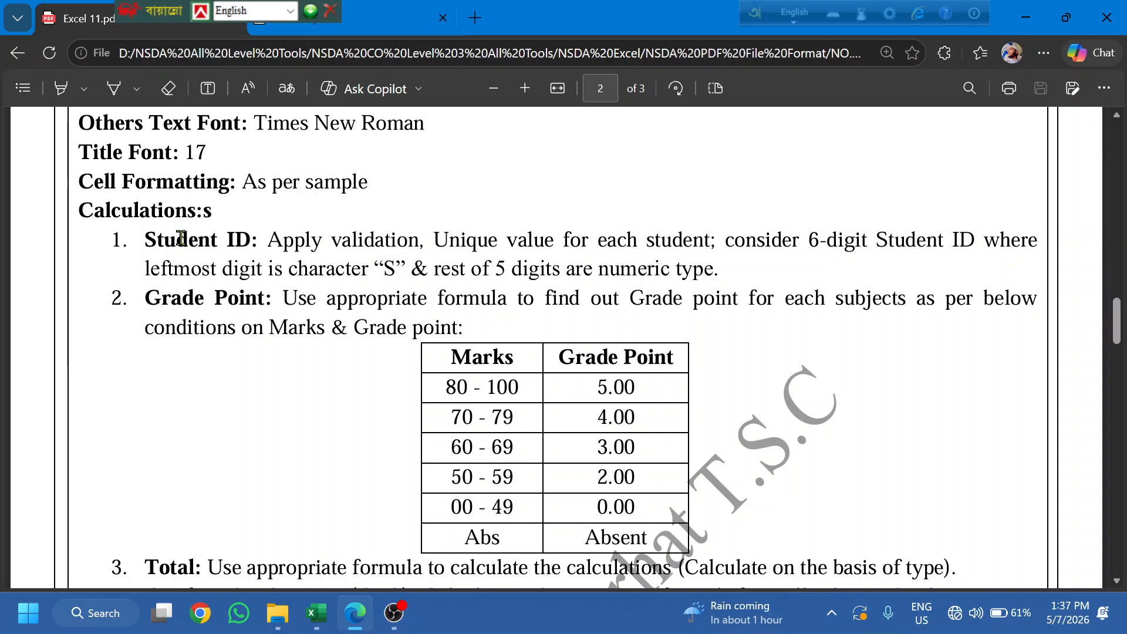
pyautogui.moveTo(176, 240); pyautogui.dragTo(283, 240)
pyautogui.click(285, 269)
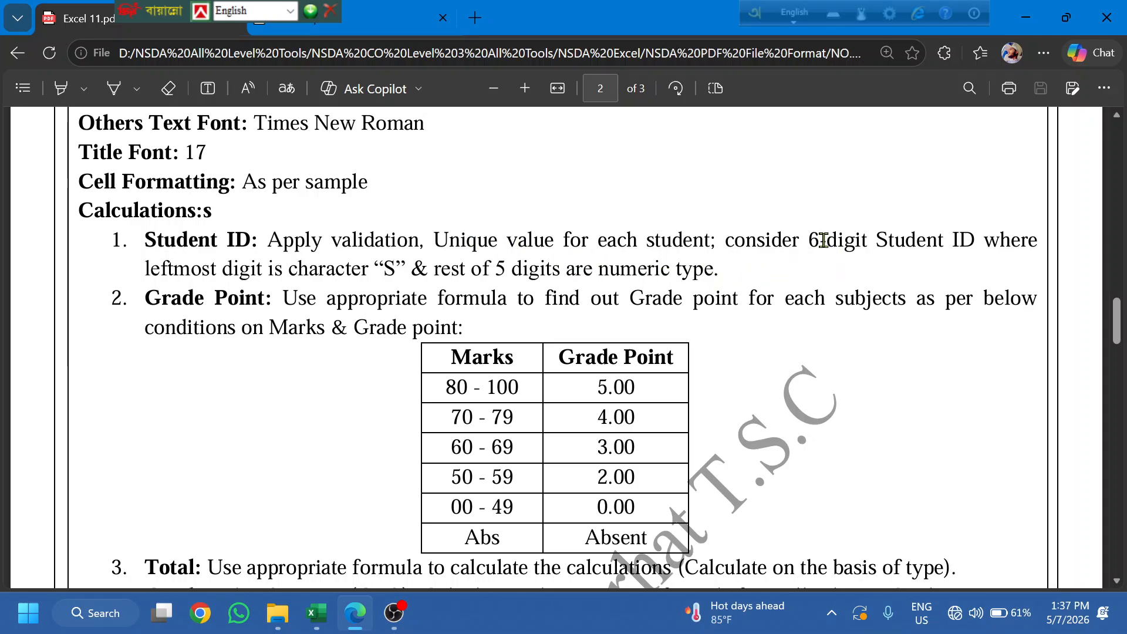
pyautogui.moveTo(821, 240); pyautogui.dragTo(838, 240)
pyautogui.click(980, 259)
# - Highlight the rule's leading 'S' and 5 numeric digits, then return to Excel
pyautogui.moveTo(376, 271); pyautogui.dragTo(404, 281)
pyautogui.click(390, 322)
pyautogui.moveTo(384, 274); pyautogui.dragTo(395, 275)
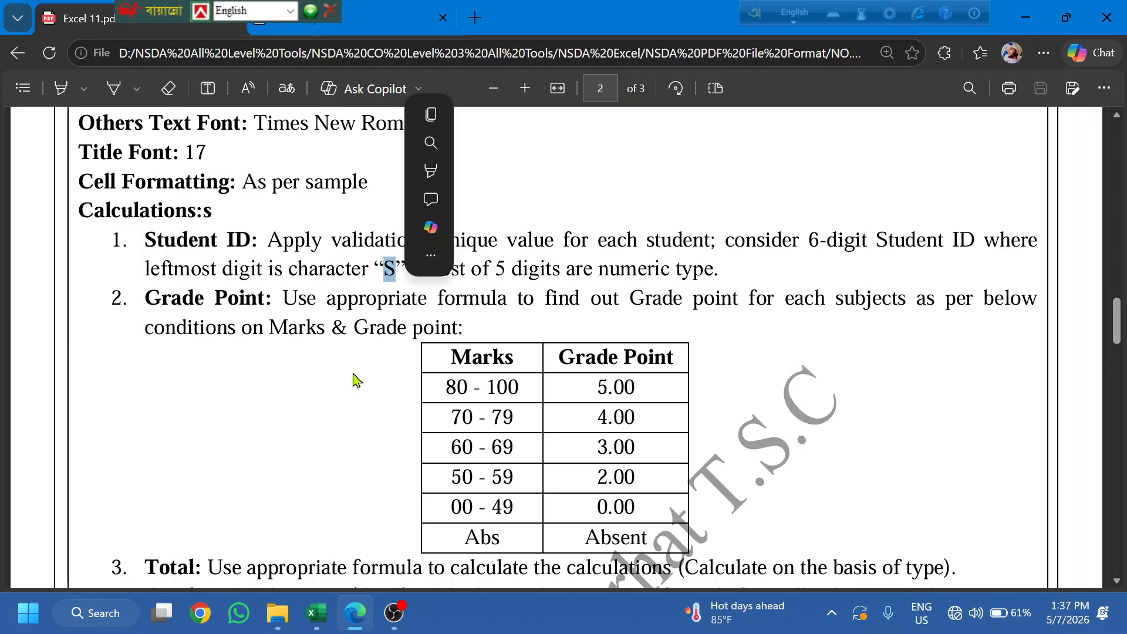
pyautogui.click(395, 366)
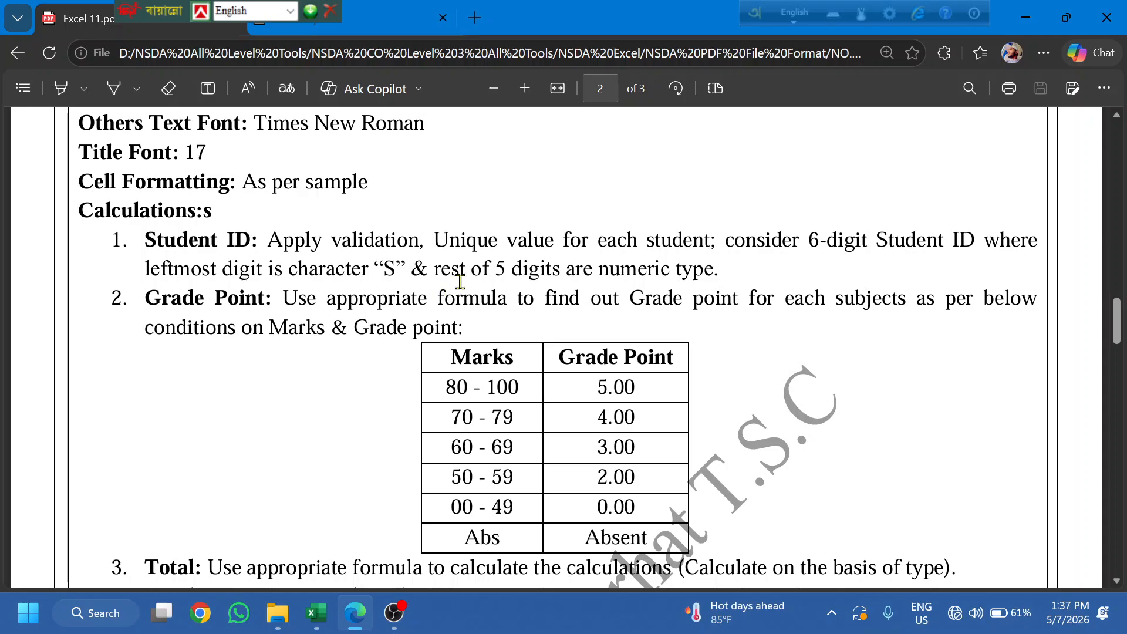
pyautogui.moveTo(496, 269); pyautogui.dragTo(509, 268)
pyautogui.click(478, 311)
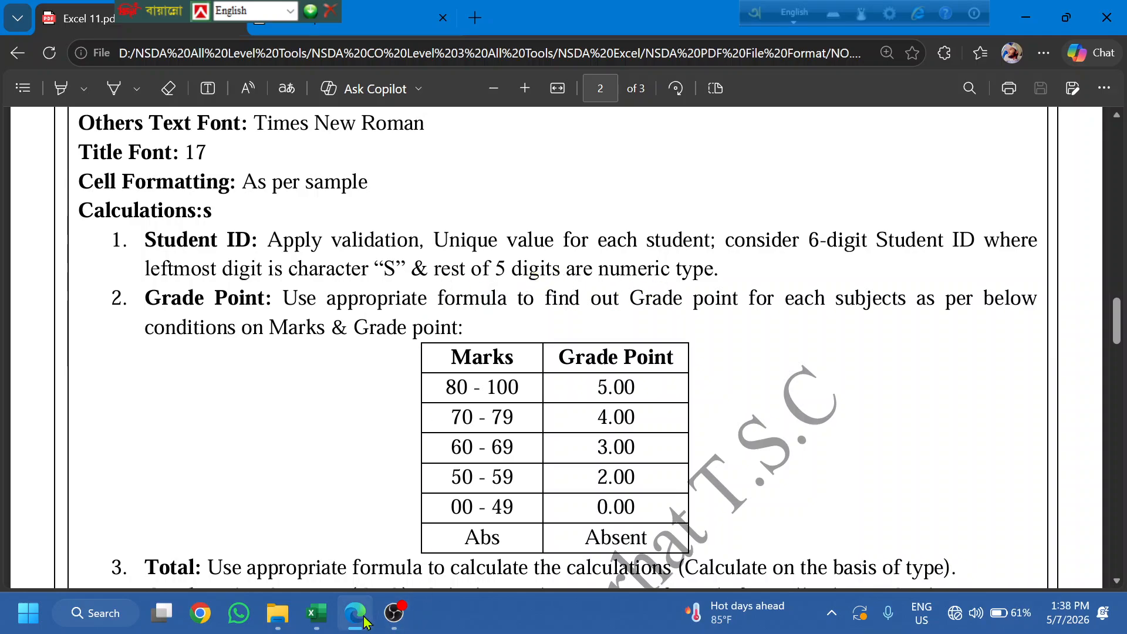
pyautogui.click(316, 613)
# - Select Student IDs A5:A9 and set Data Validation to allow a Custom formula
pyautogui.click(16, 412)
pyautogui.moveTo(62, 409); pyautogui.dragTo(92, 510)
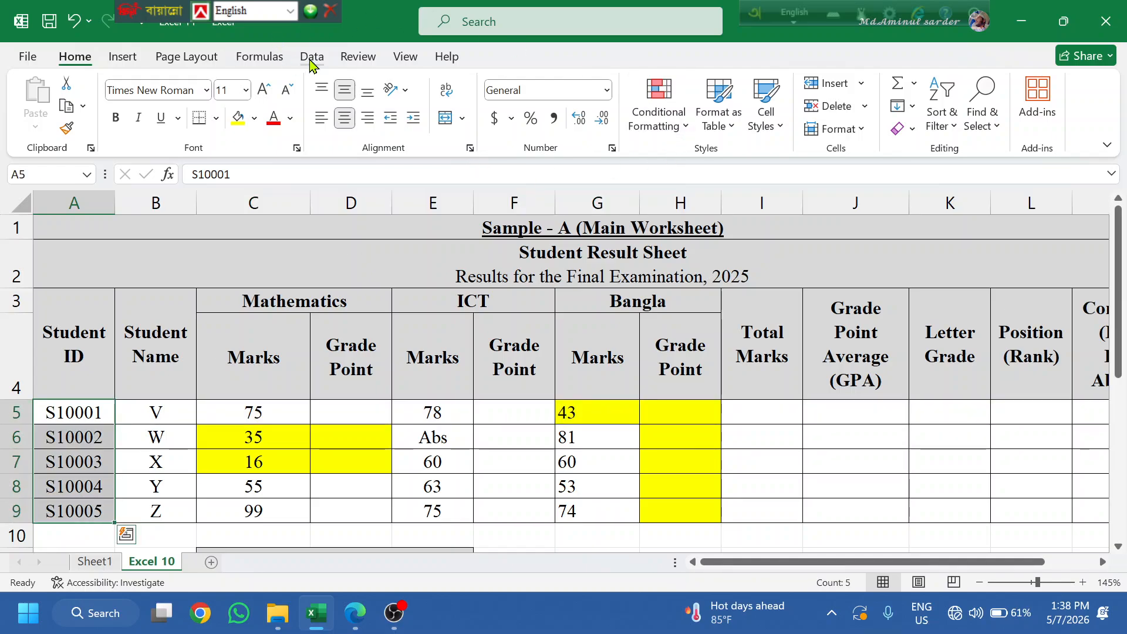
pyautogui.click(312, 57)
pyautogui.click(743, 129)
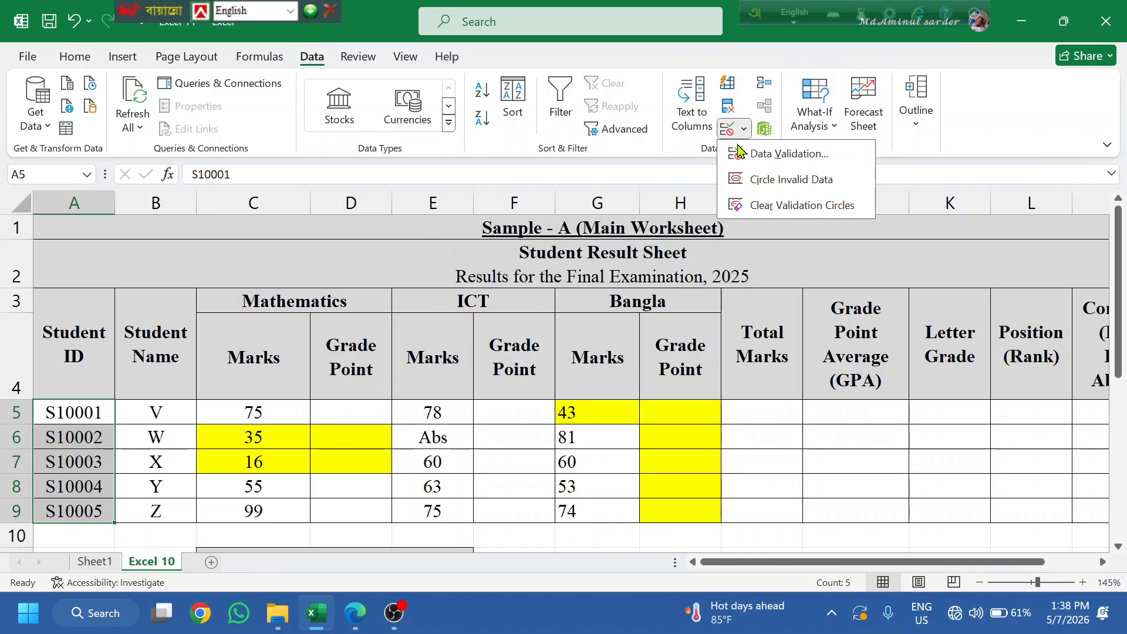
pyautogui.click(745, 157)
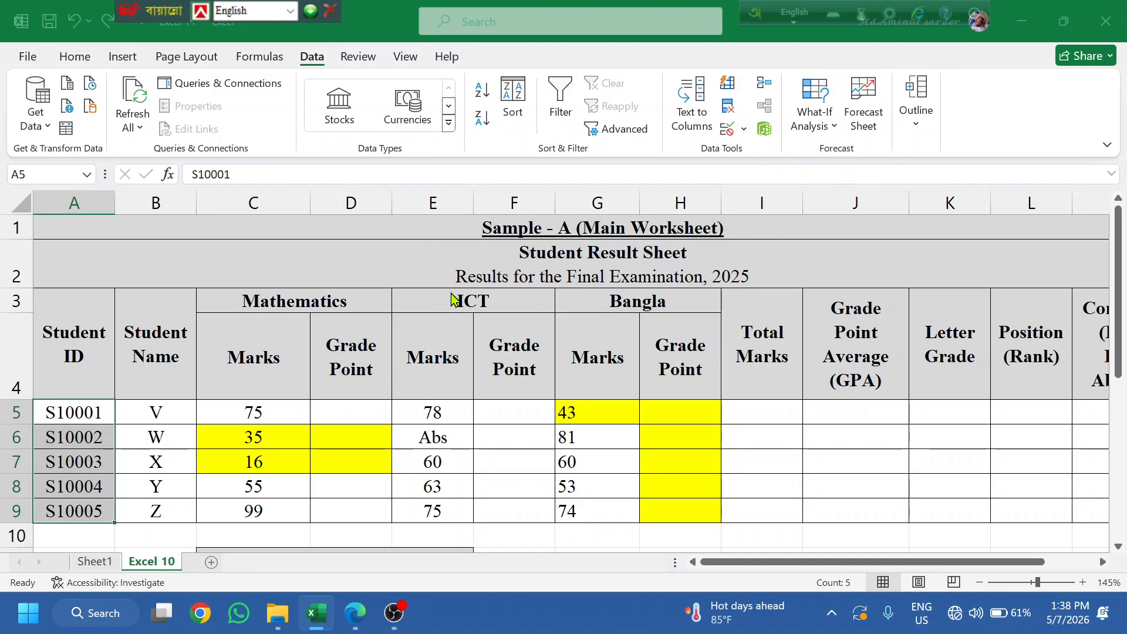
pyautogui.click(767, 355)
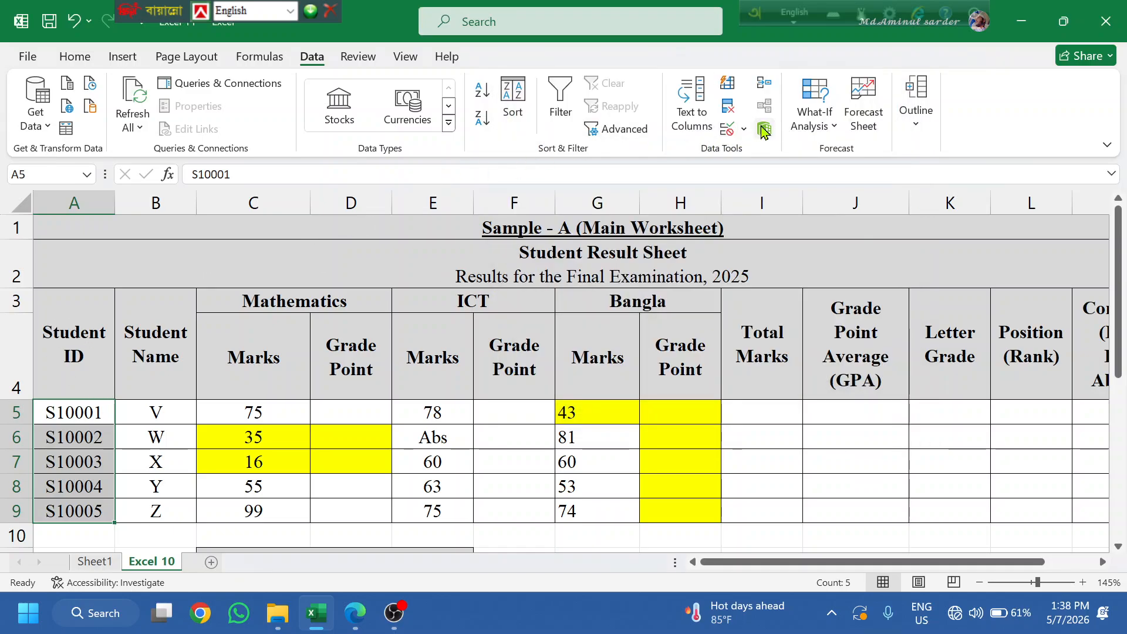
pyautogui.click(742, 129)
pyautogui.click(767, 161)
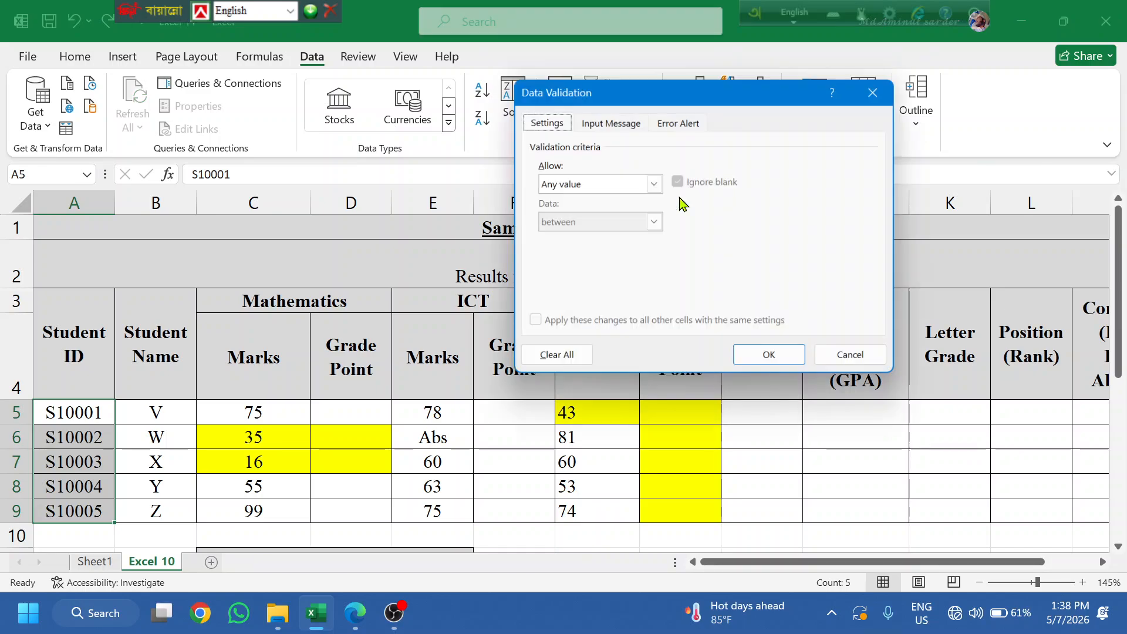
pyautogui.click(612, 187)
pyautogui.click(584, 287)
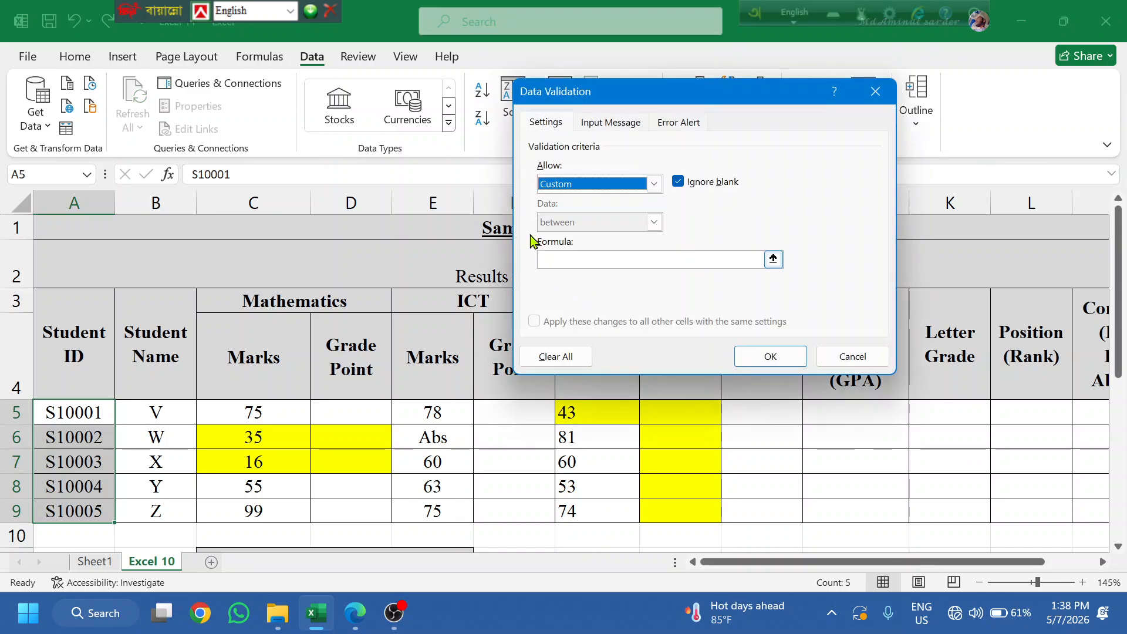
# - Begin the validation formula as =AND(COUNTIF(
pyautogui.click(557, 259)
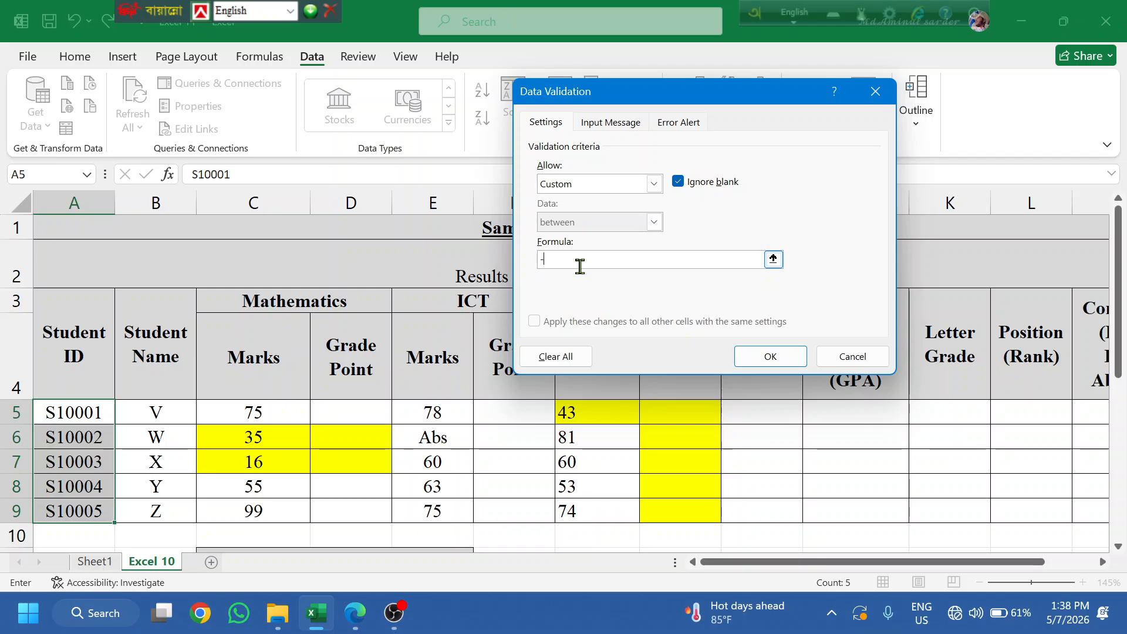
pyautogui.write('=')
pyautogui.write('AND')
pyautogui.write('*')
pyautogui.write('(')
pyautogui.press('super+plus')
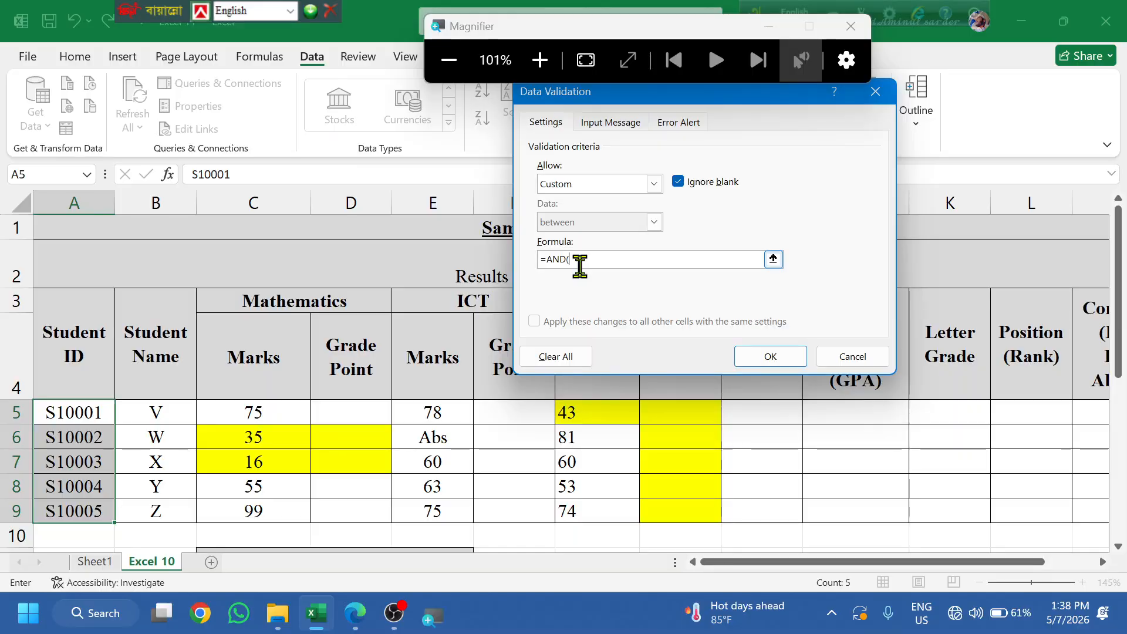
pyautogui.press('super+minus')
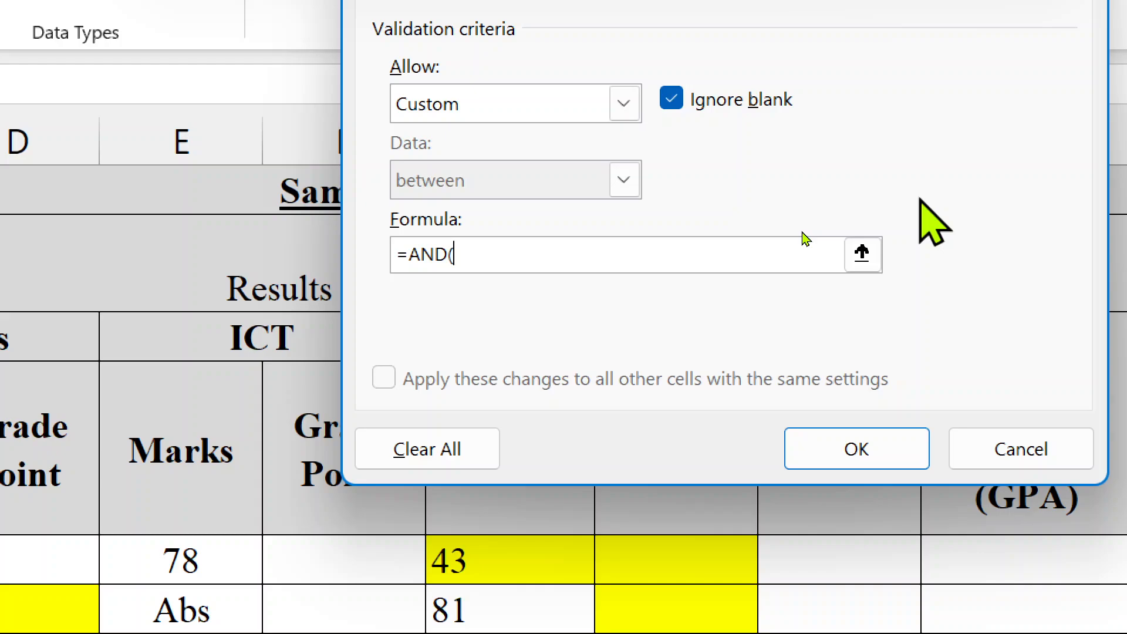
pyautogui.write('COUNTIF')
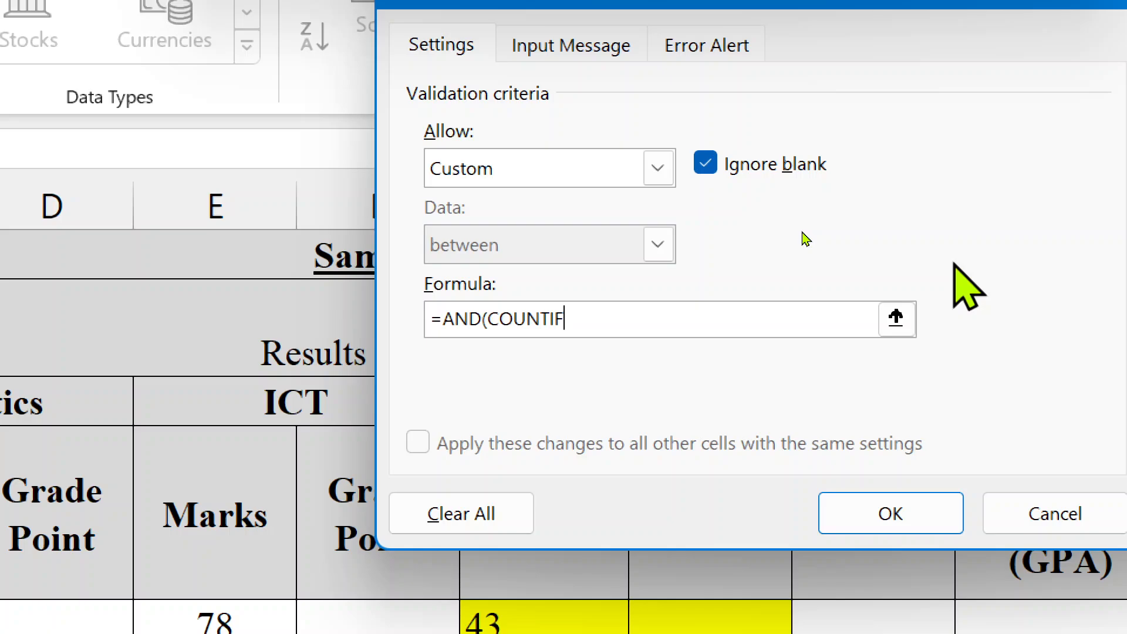
pyautogui.write('(')
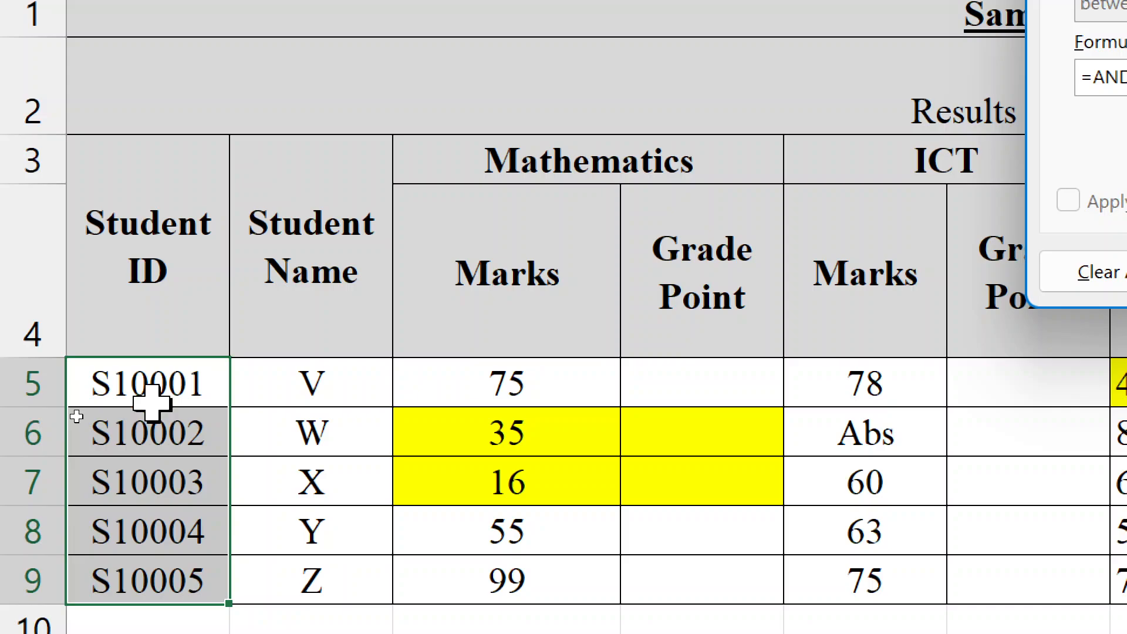
# - Extend the formula to =AND(COUNTIF($A$5:$A$9,A5)=1,LEN(A6)= for uniqueness plus a length check
pyautogui.moveTo(151, 402); pyautogui.dragTo(137, 590)
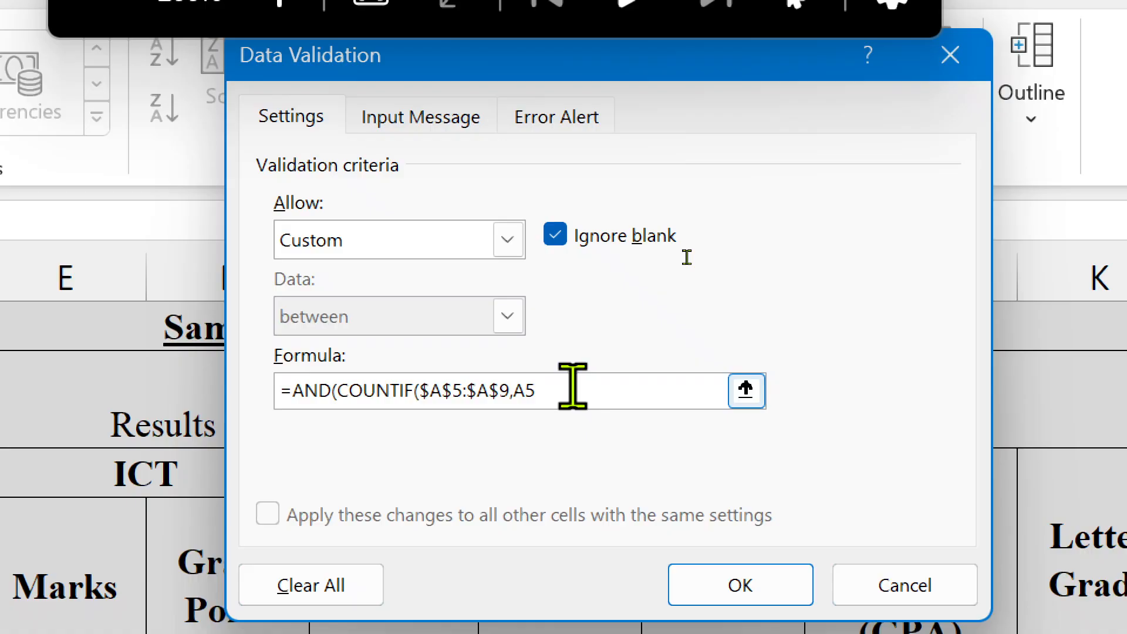
pyautogui.write(')')
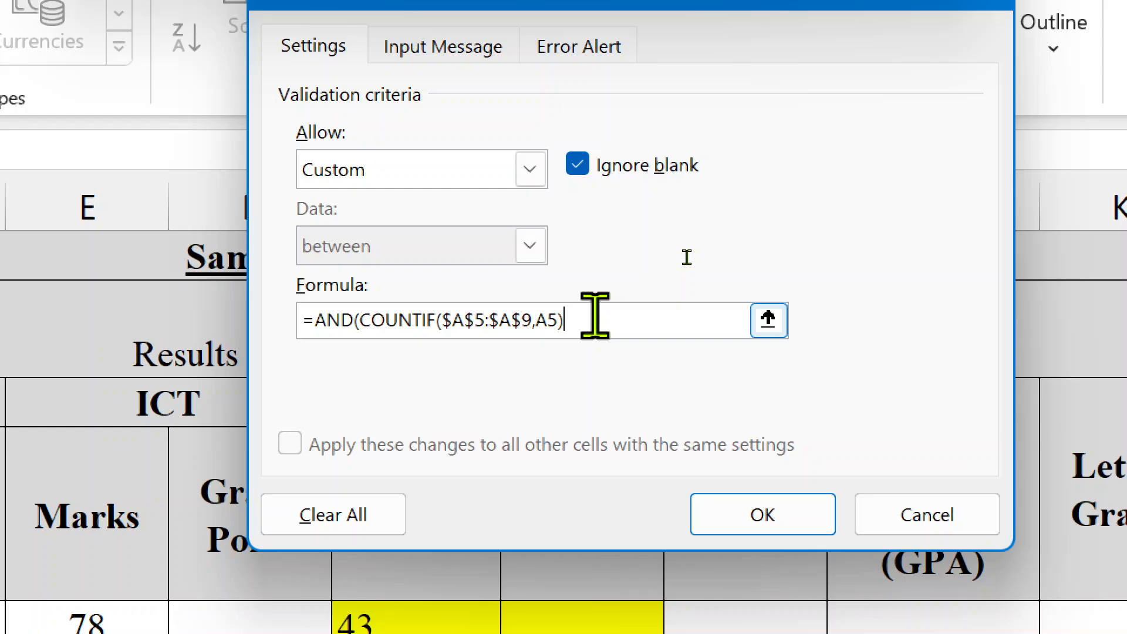
pyautogui.write('=1')
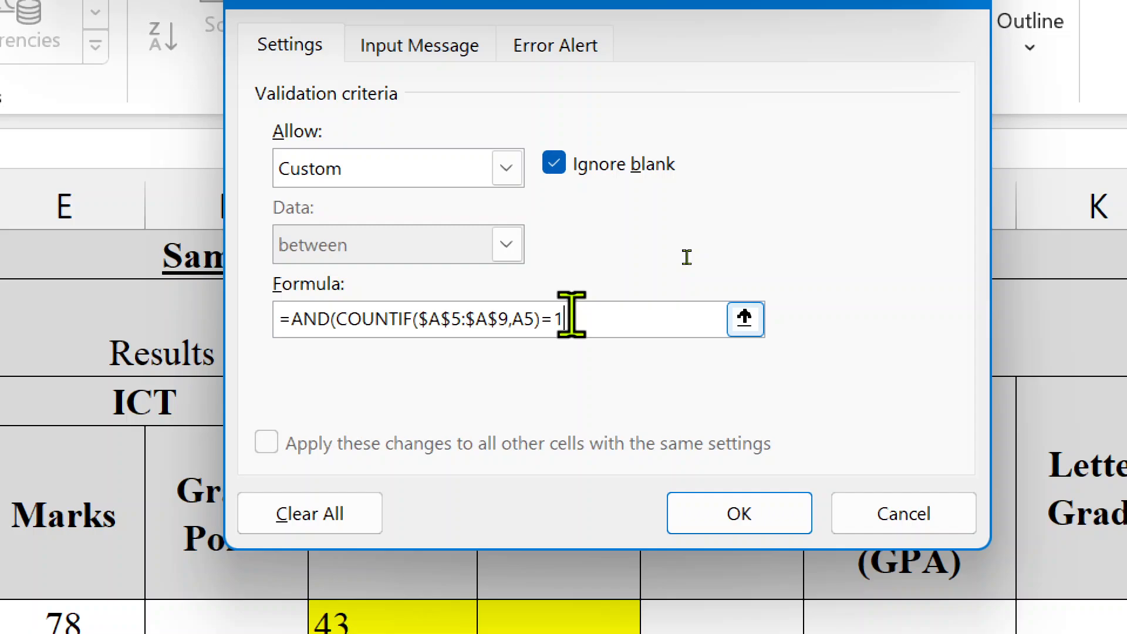
pyautogui.write(',')
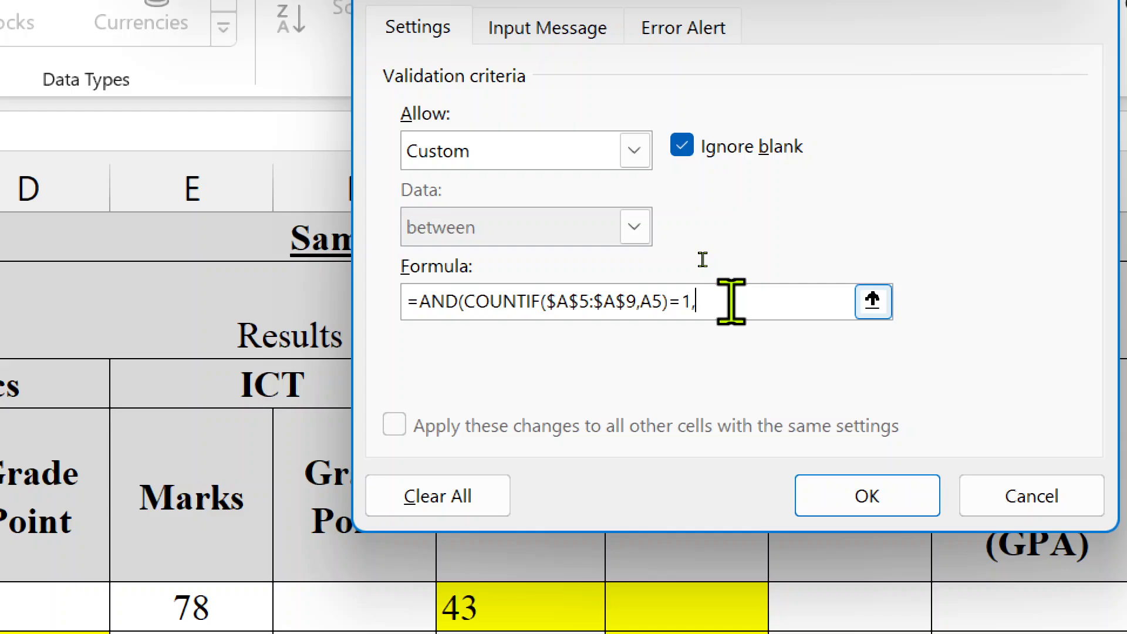
pyautogui.write('LEN')
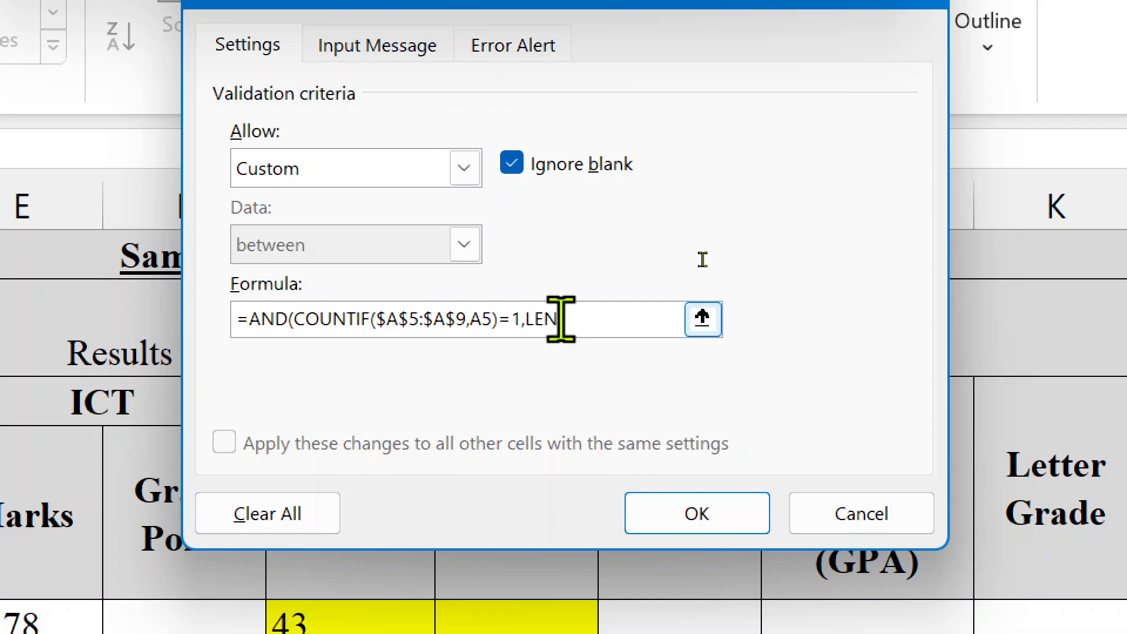
pyautogui.write('(')
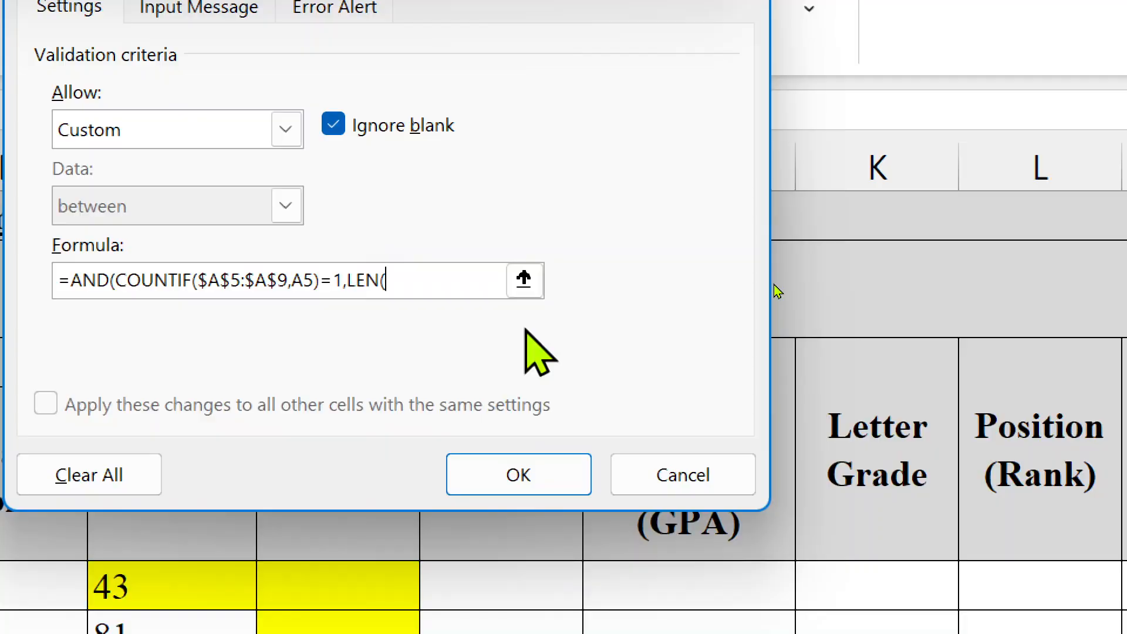
pyautogui.write('A6')
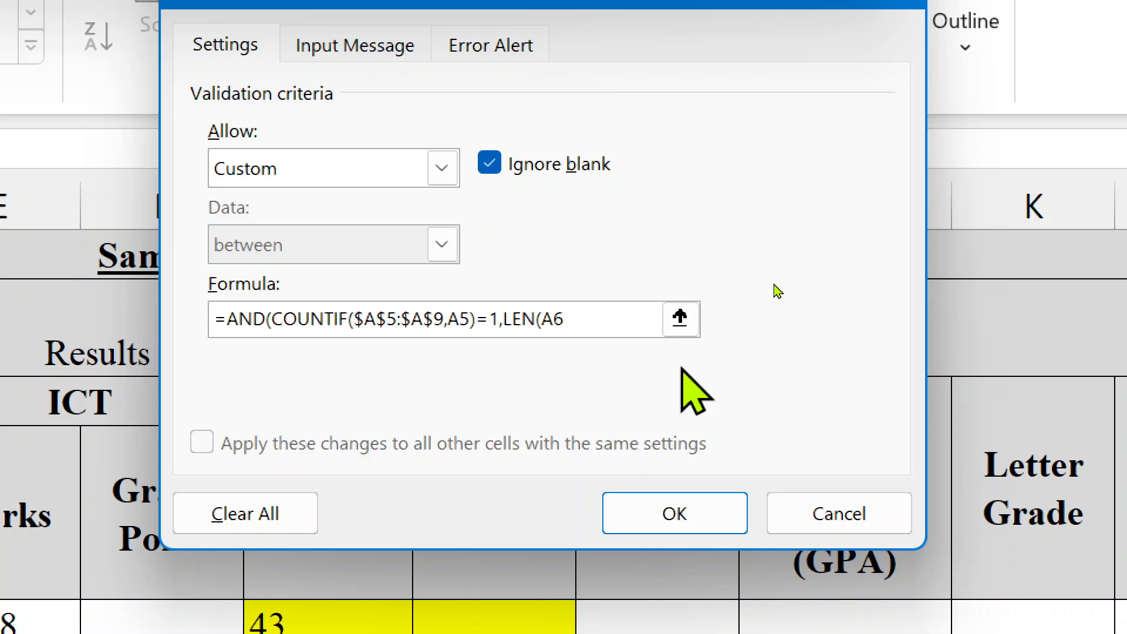
pyautogui.write(')=')
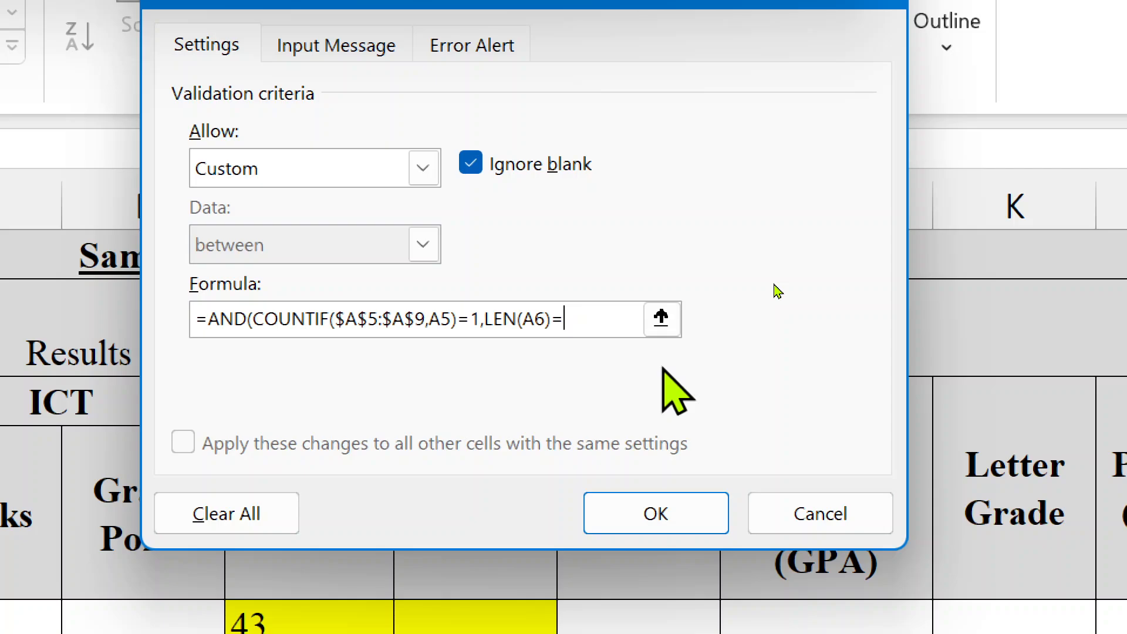
# - Correct the length check to LEN(A5)=5, fixing the A6 reference and the stray 6
pyautogui.press('BackSpace')
pyautogui.press('BackSpace')
pyautogui.press('BackSpace')
pyautogui.write('5)')
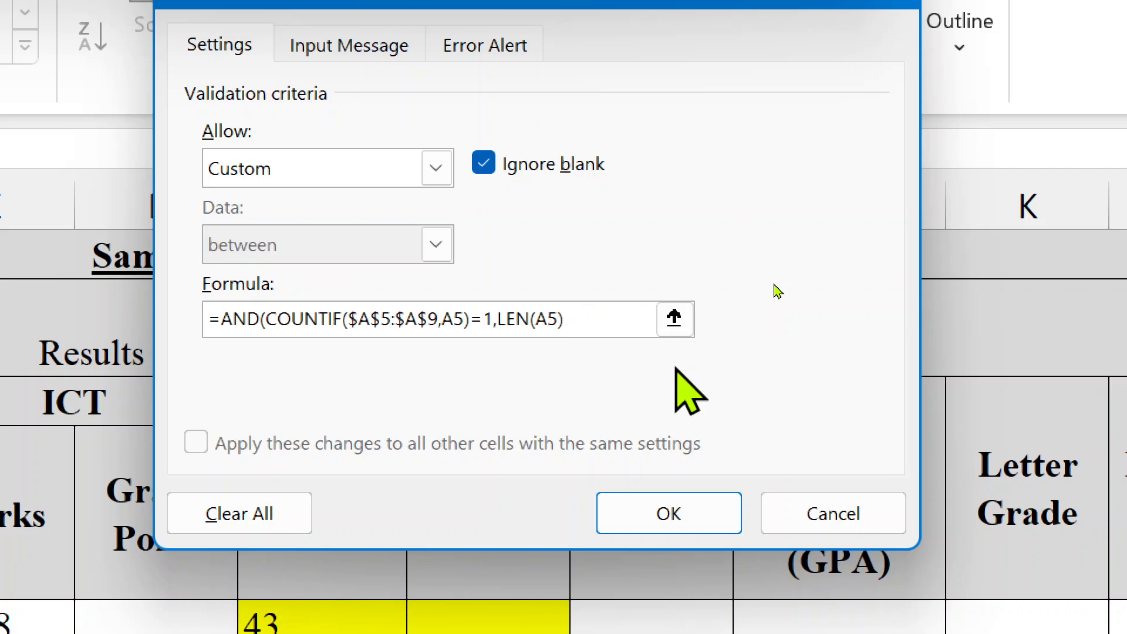
pyautogui.write('=')
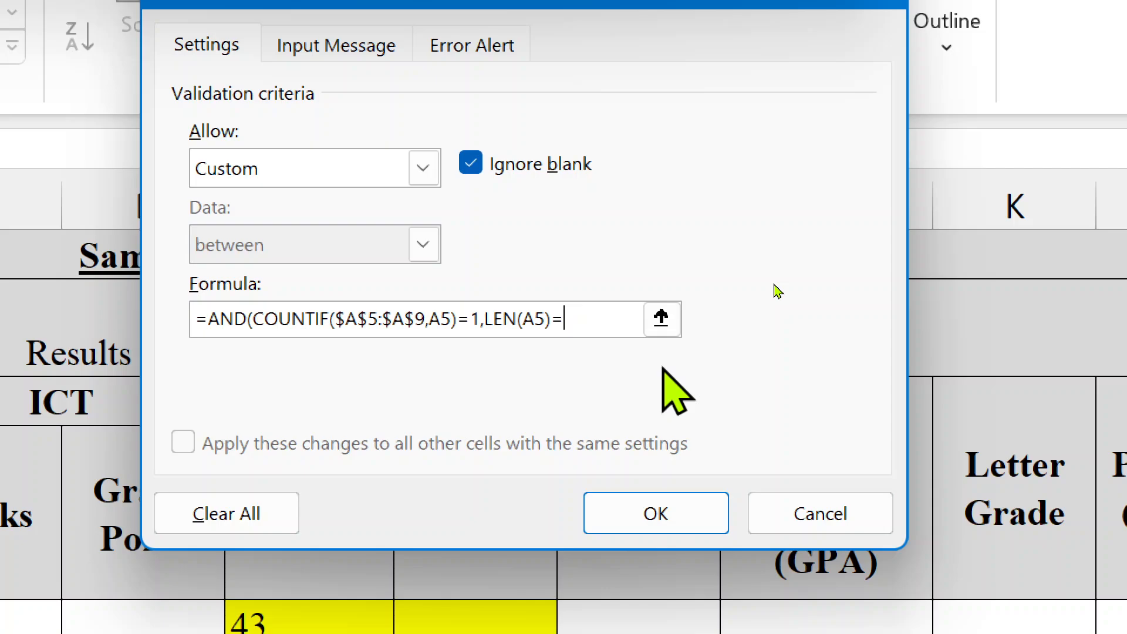
pyautogui.write('6')
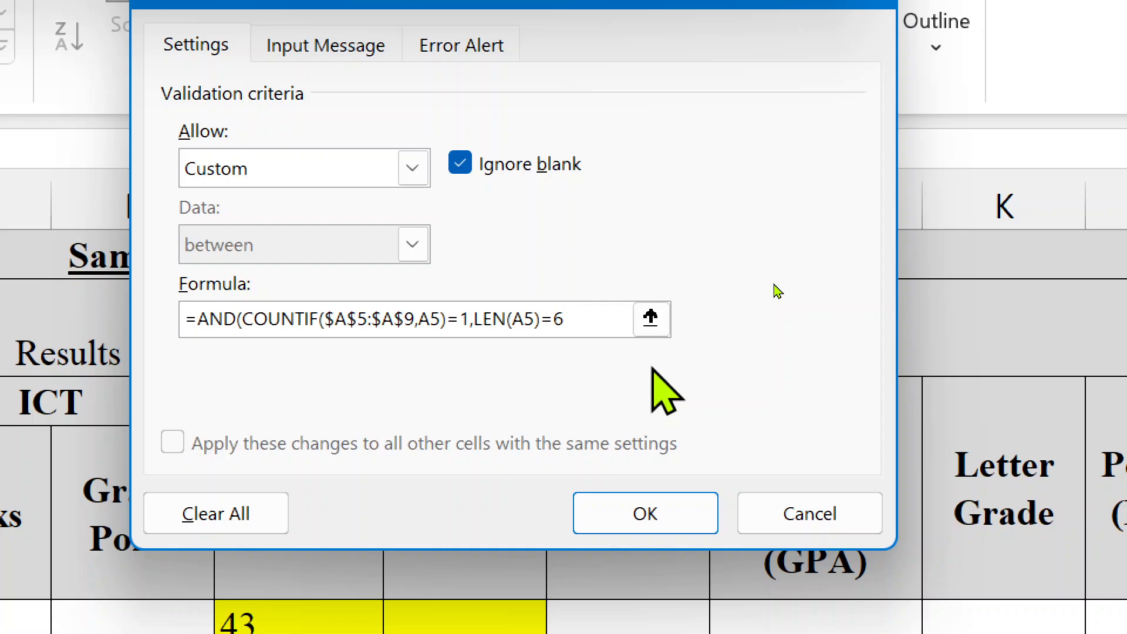
pyautogui.press('BackSpace')
pyautogui.write('5')
# - Add the first-letter condition LEFT(A5,1) to the validation formula
pyautogui.write(',')
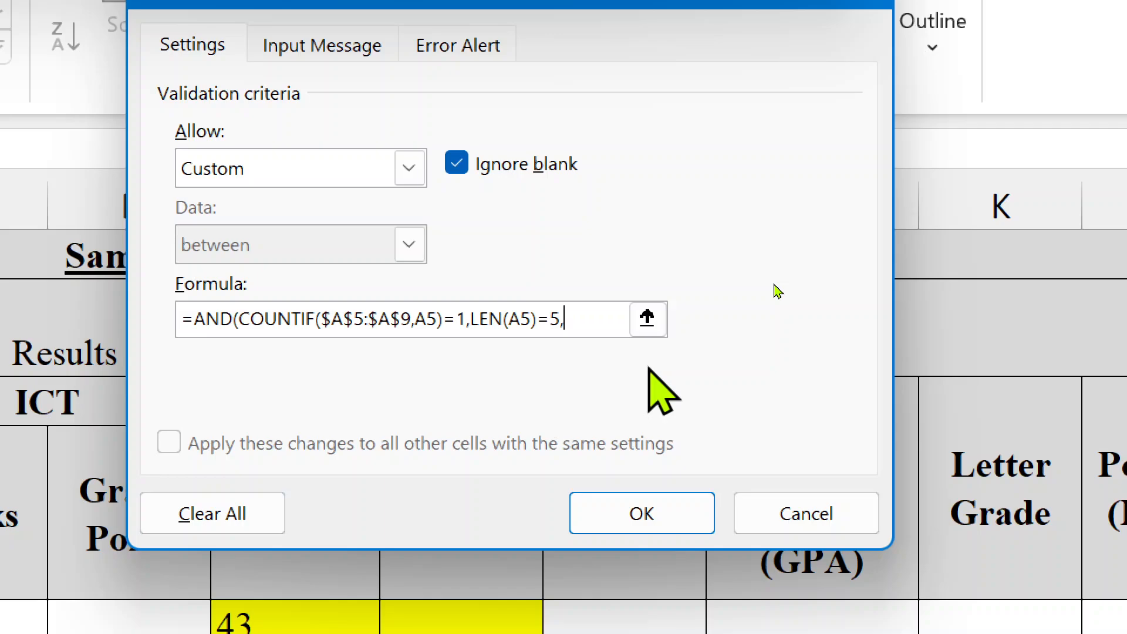
pyautogui.write('LE')
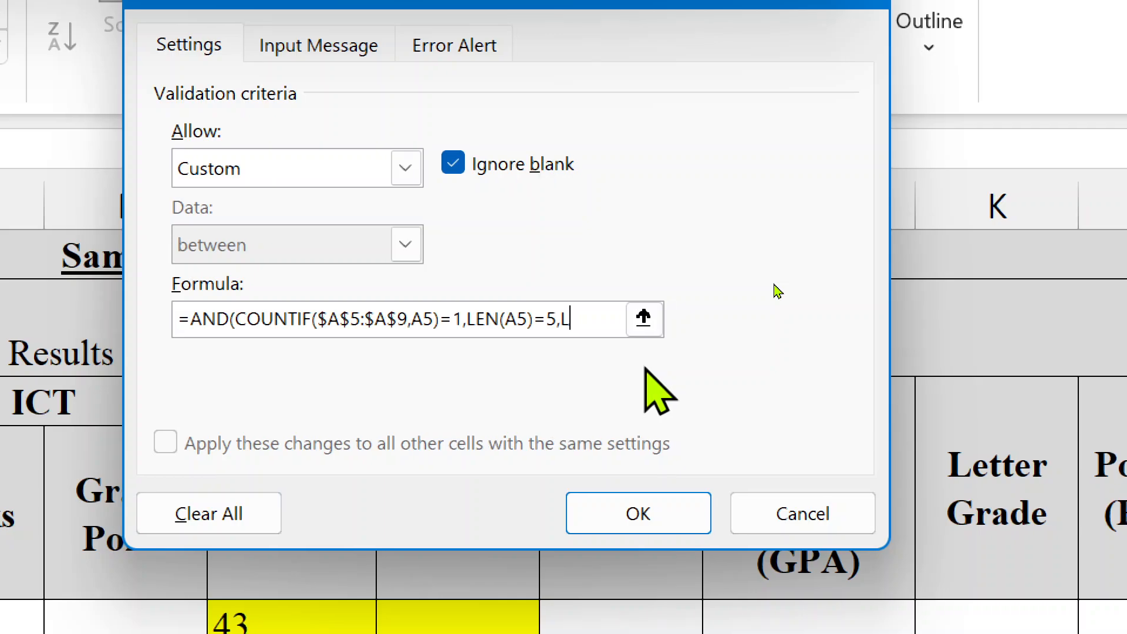
pyautogui.write('FT(')
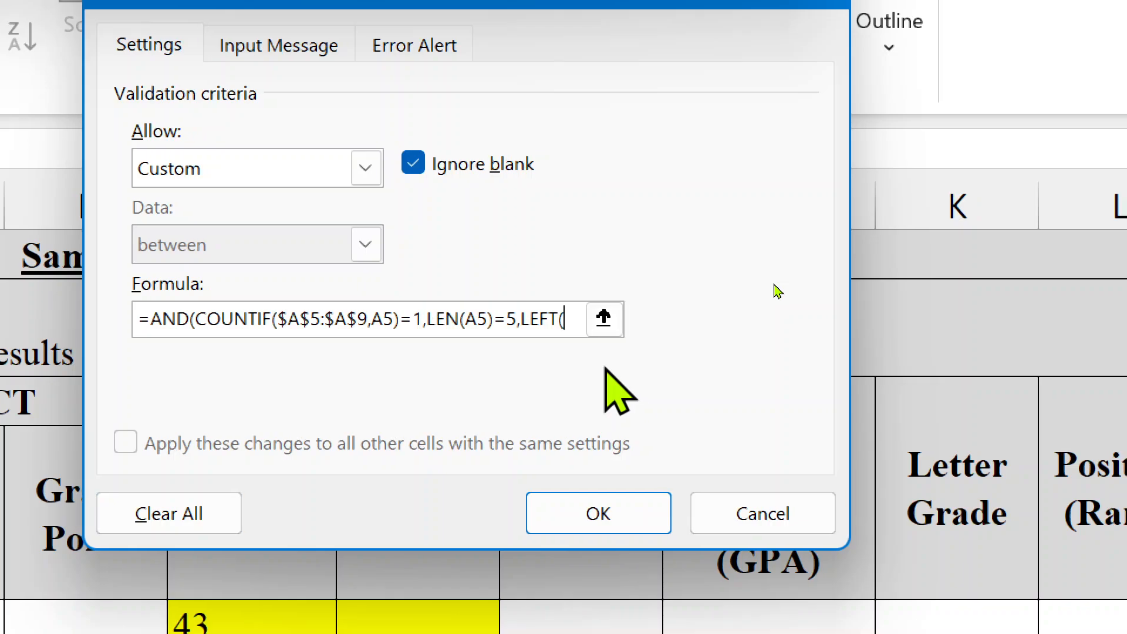
pyautogui.write('A6')
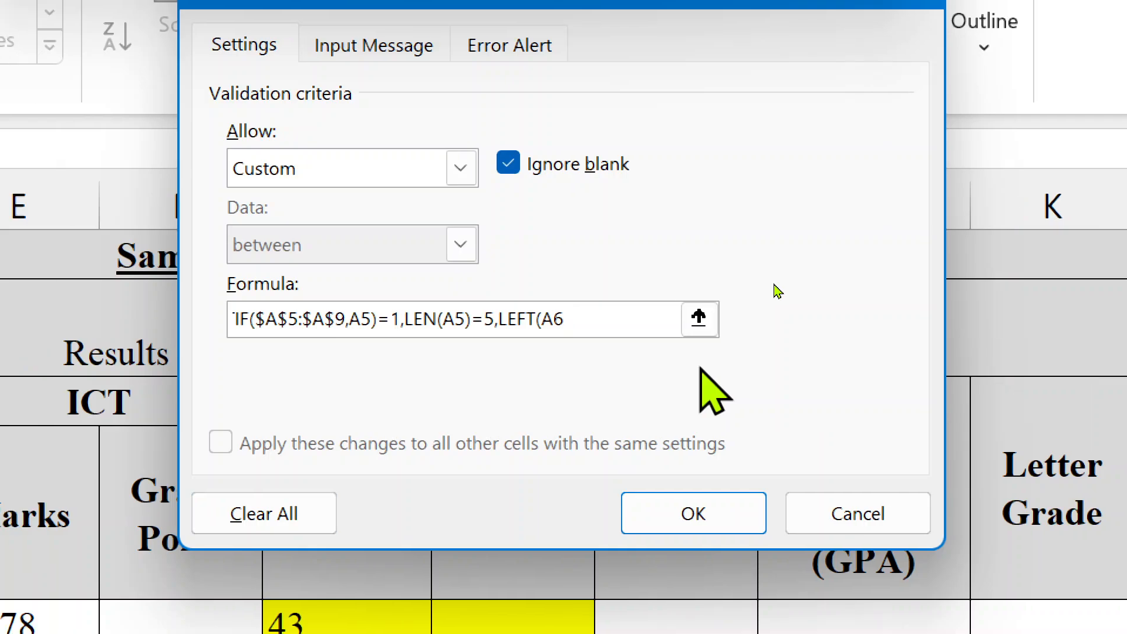
pyautogui.press('BackSpace')
pyautogui.write('5,')
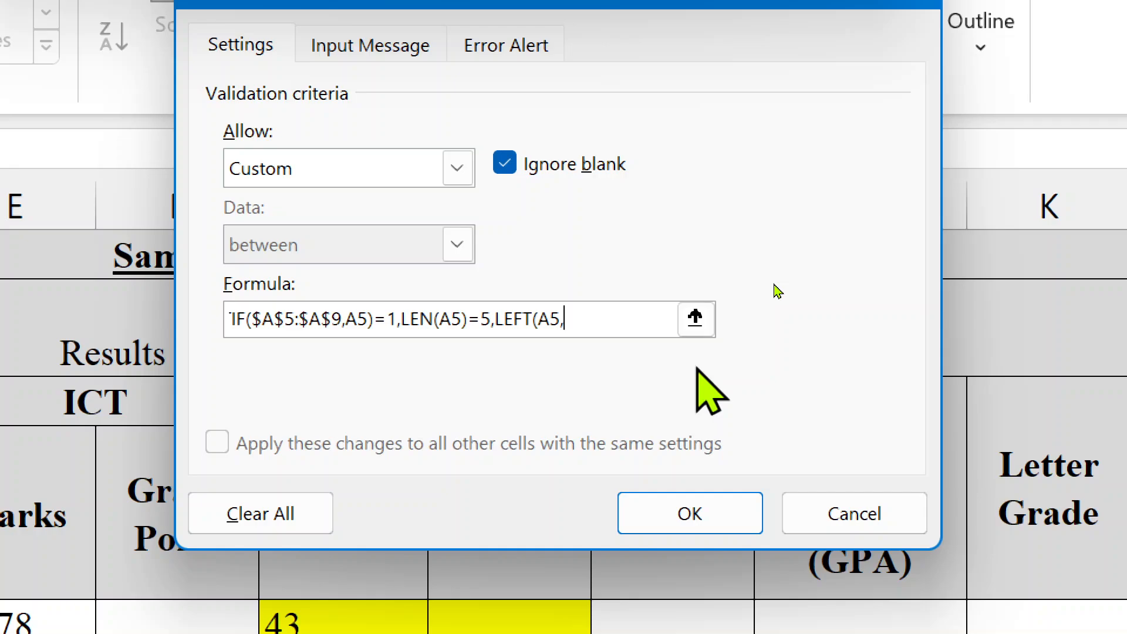
pyautogui.write('1')
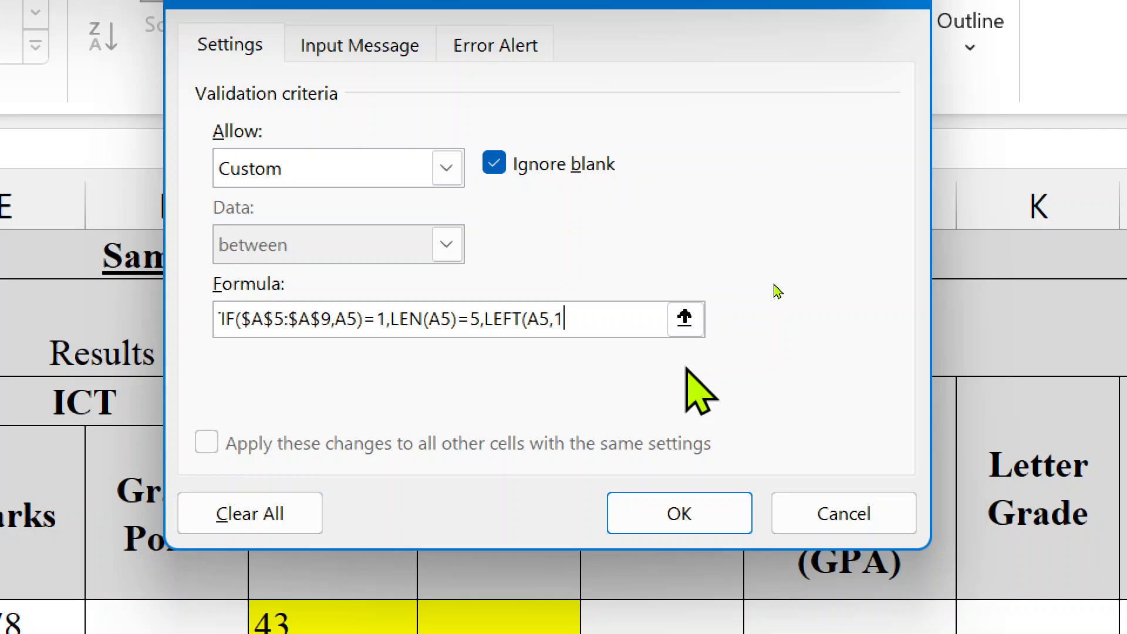
# - Add ="S" and ISNUMBER(INT(RIGHT(A5,5))), close the formula, and change the length to 6
pyautogui.write(')')
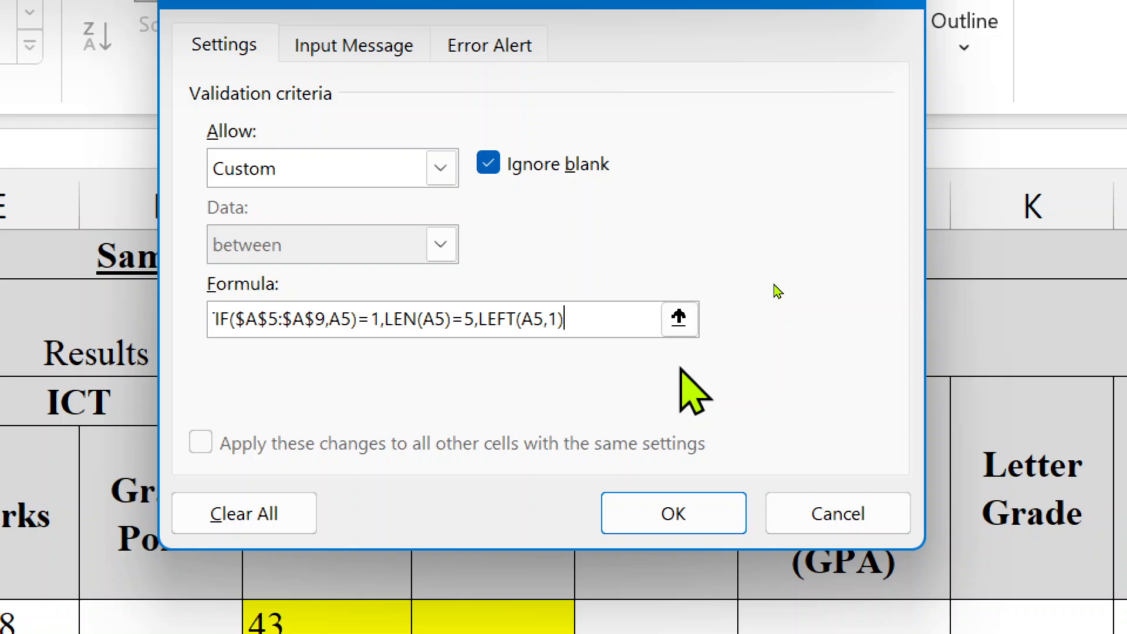
pyautogui.write('="S"')
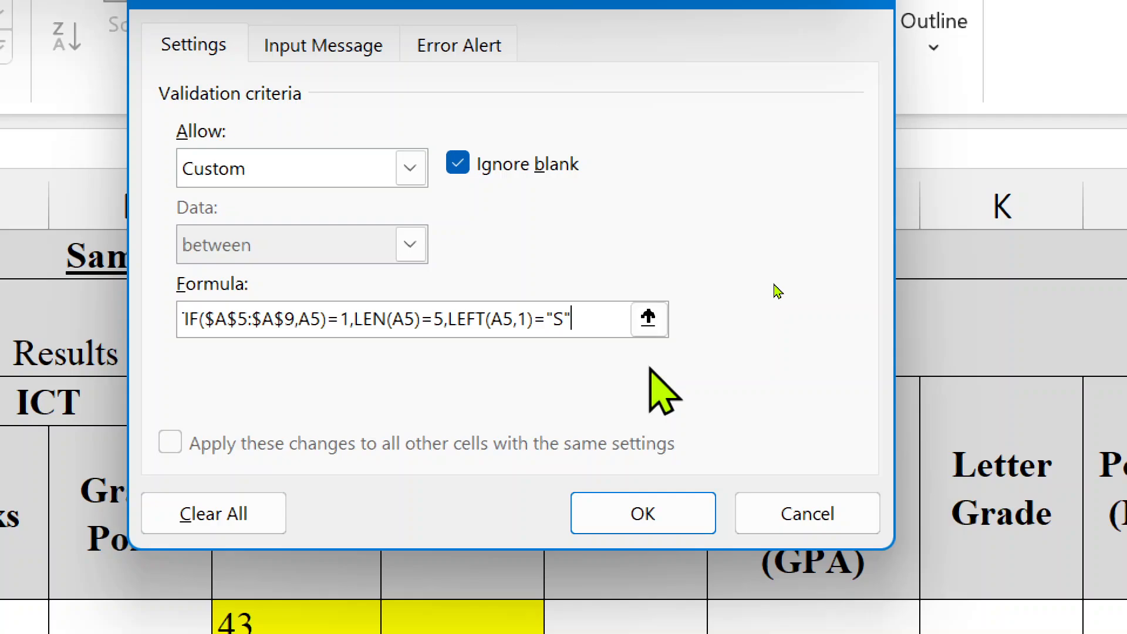
pyautogui.write(',')
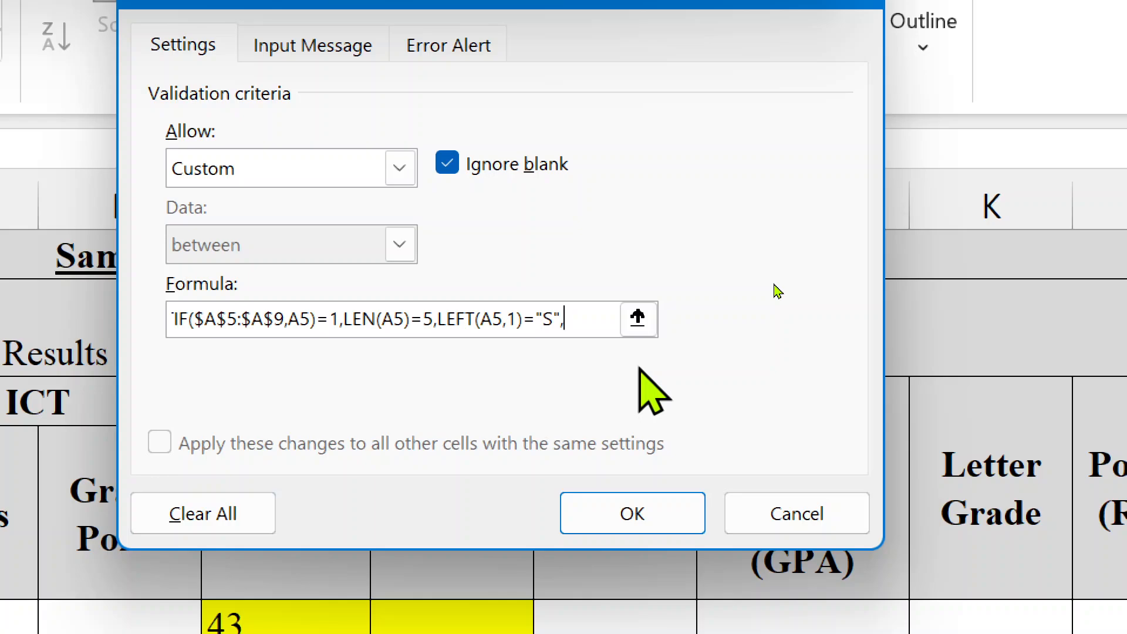
pyautogui.write('ISNUM')
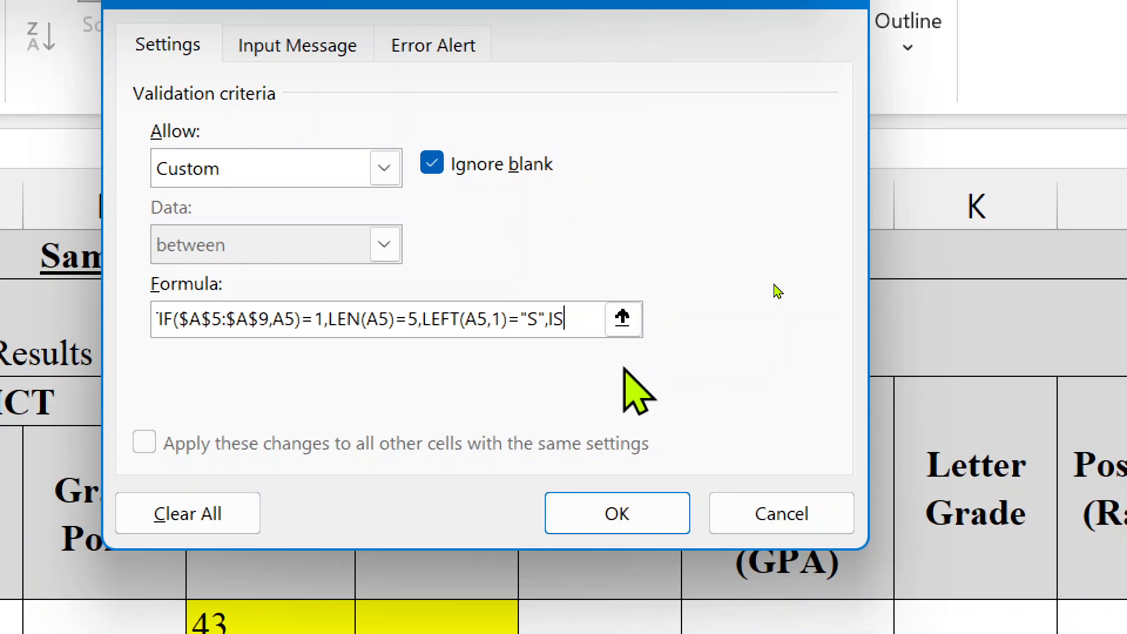
pyautogui.write('ERE')
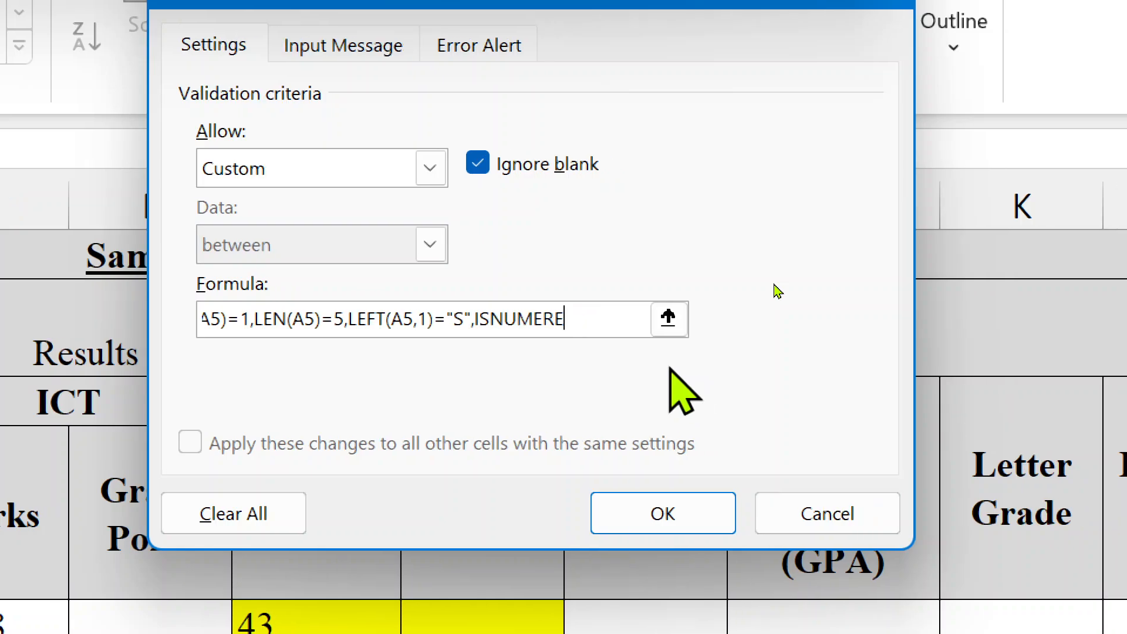
pyautogui.press('BackSpace')
pyautogui.press('BackSpace')
pyautogui.press('BackSpace')
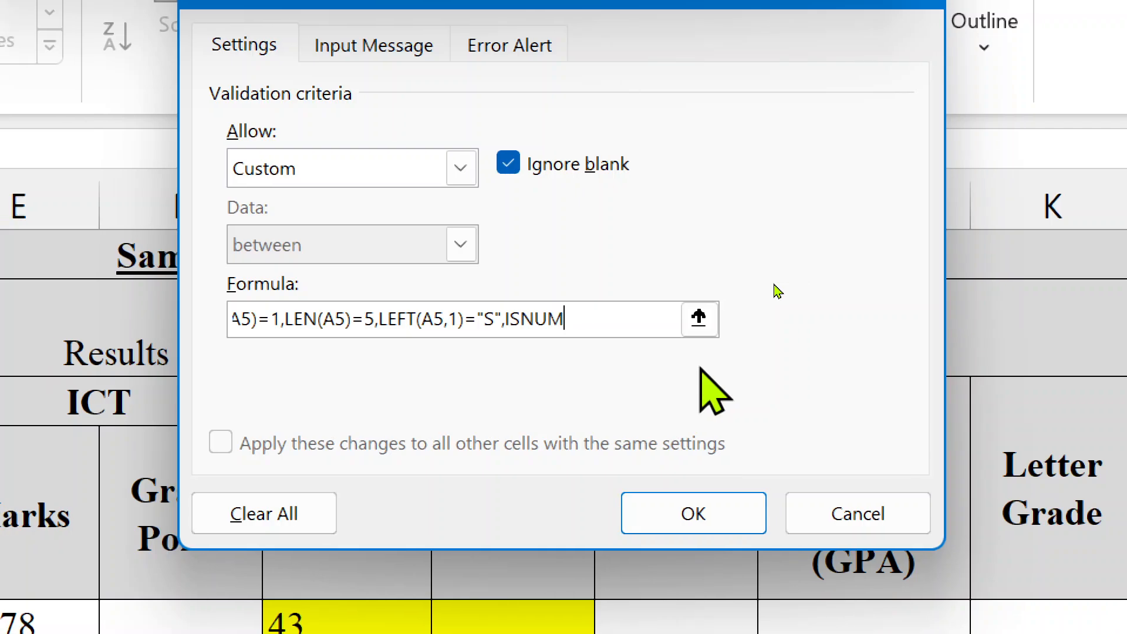
pyautogui.write('BER')
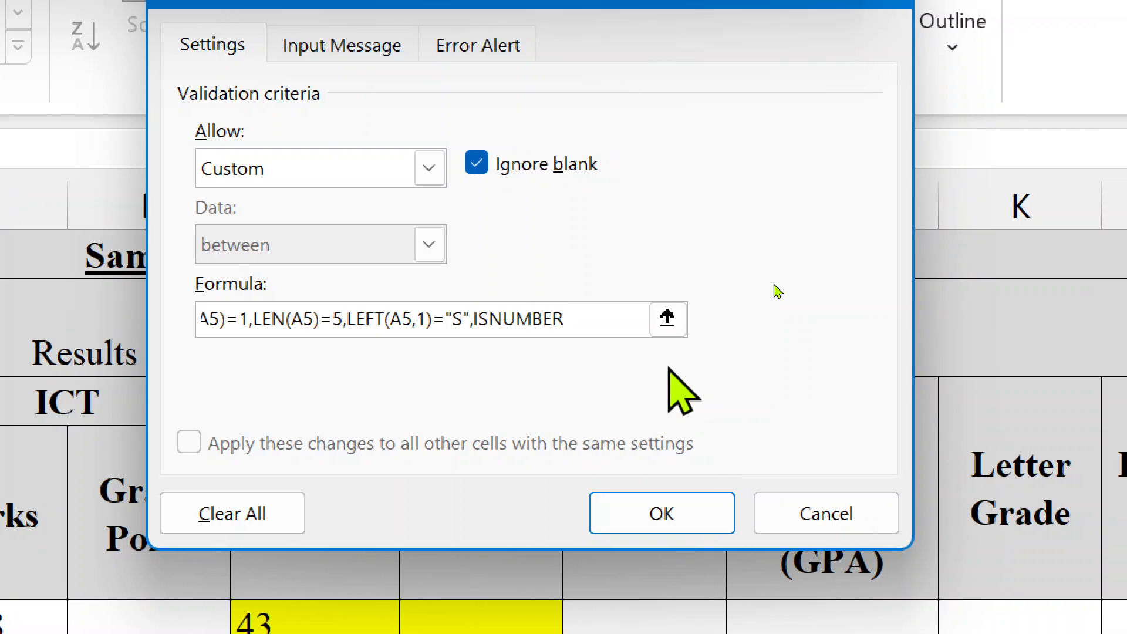
pyautogui.write('(')
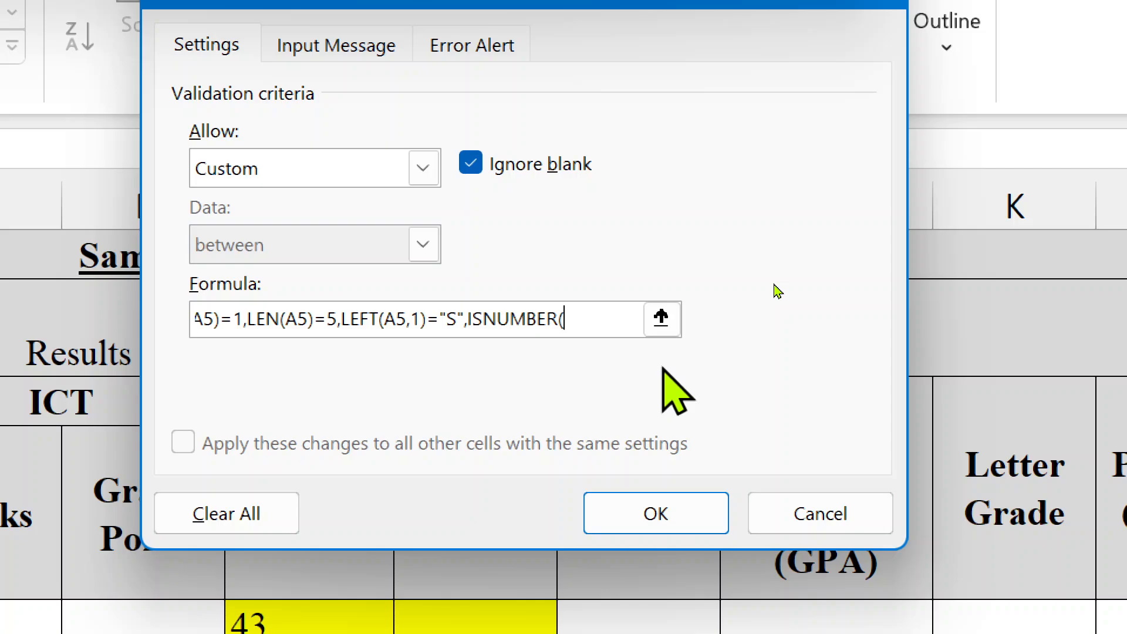
pyautogui.write('INT')
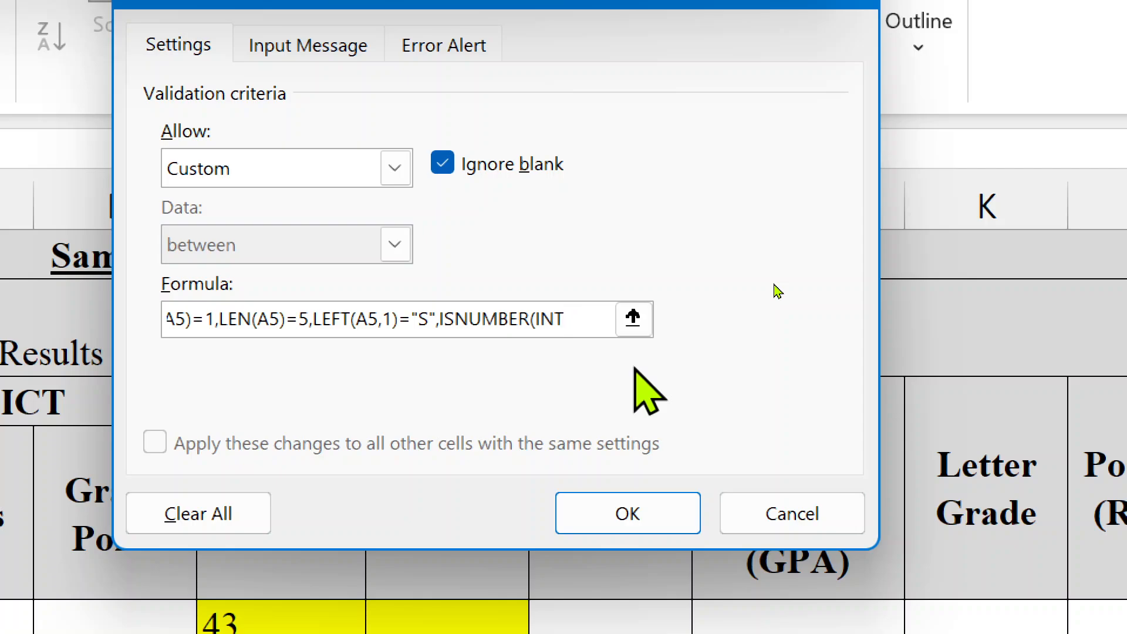
pyautogui.write('(R')
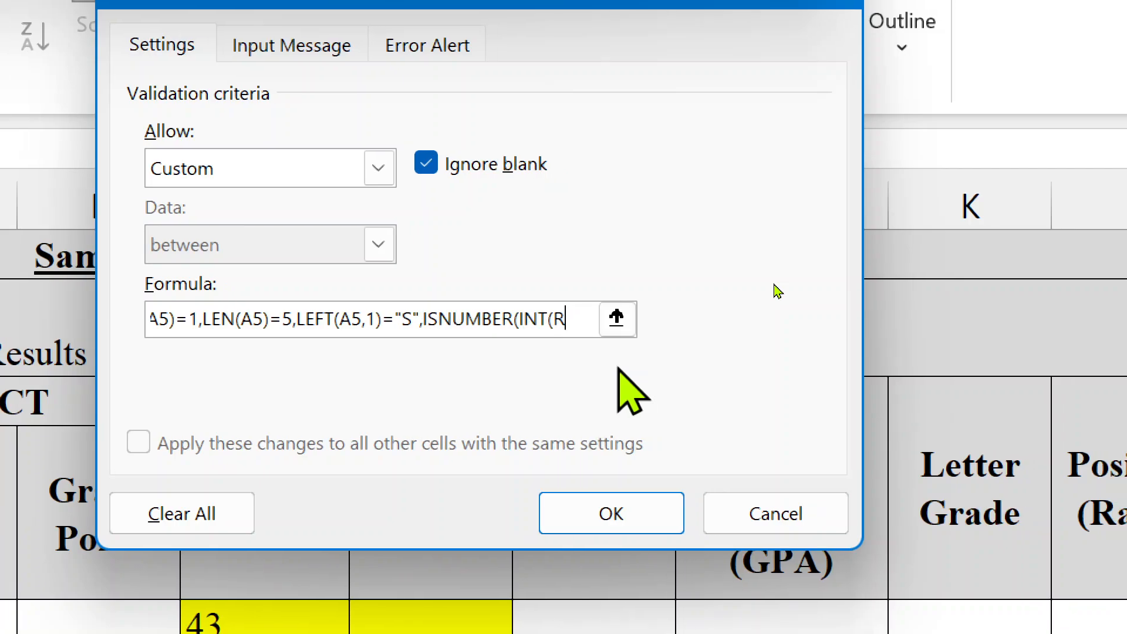
pyautogui.write('IGHT')
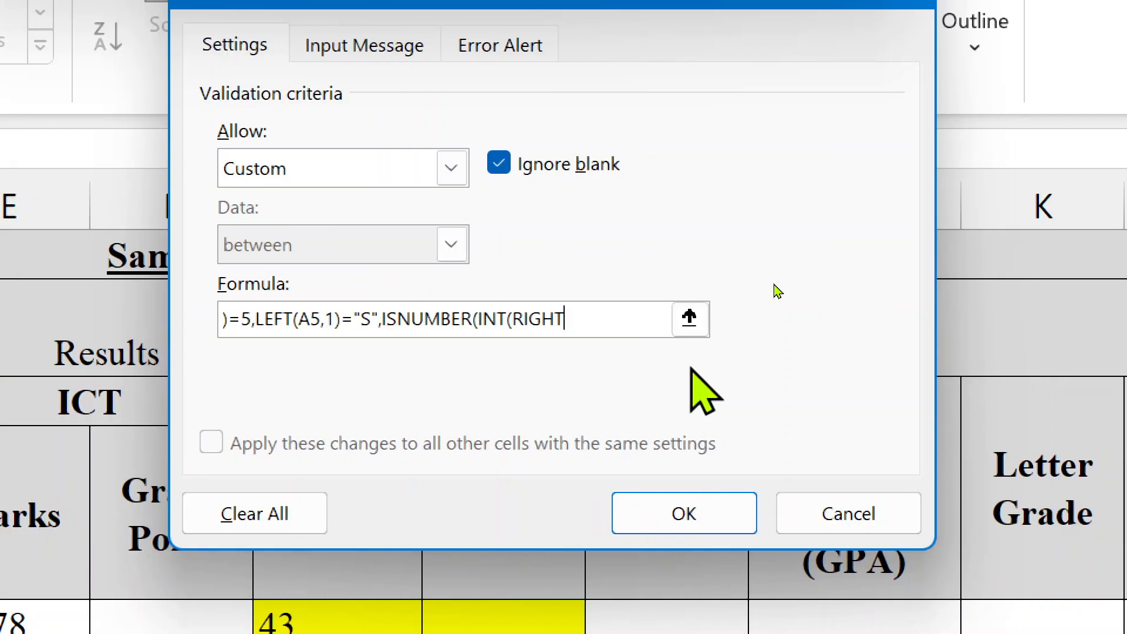
pyautogui.write('(')
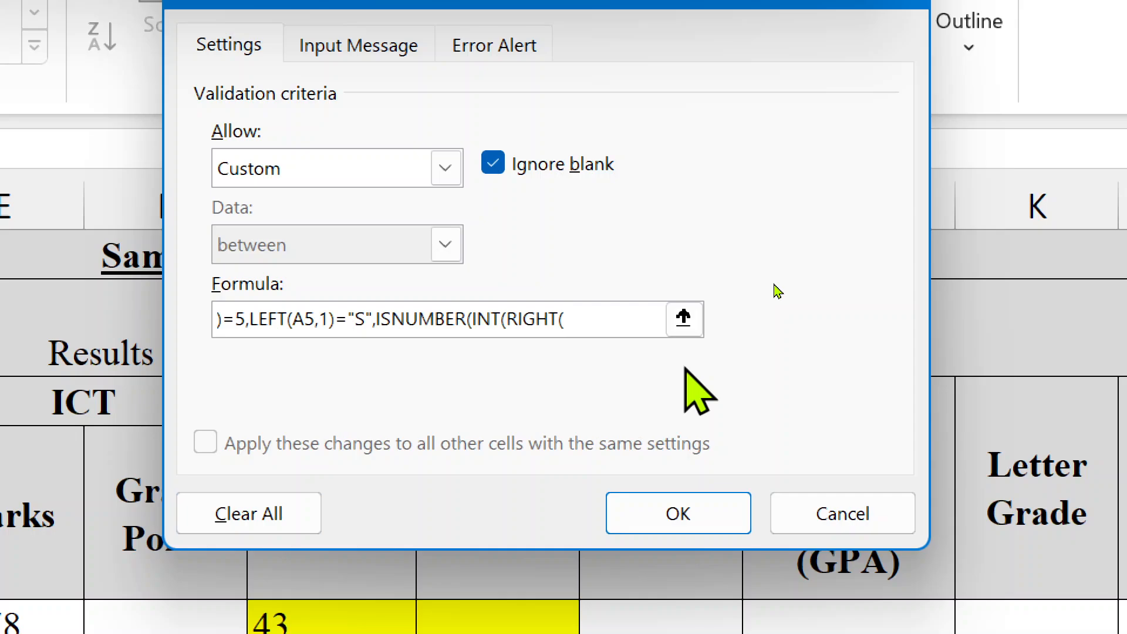
pyautogui.write('A5')
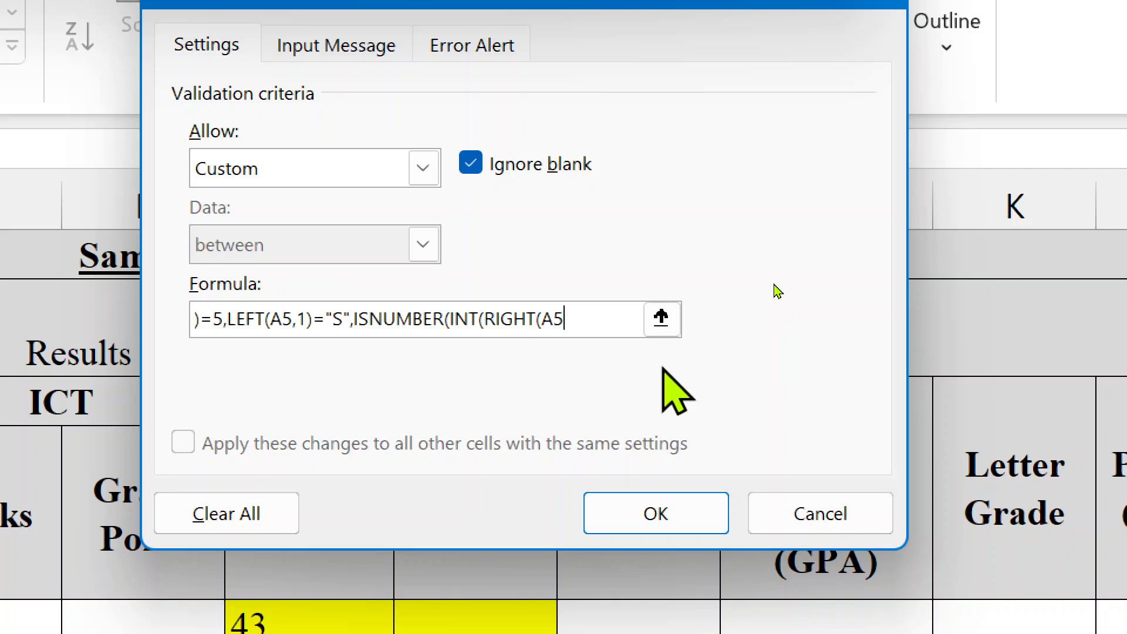
pyautogui.write(',')
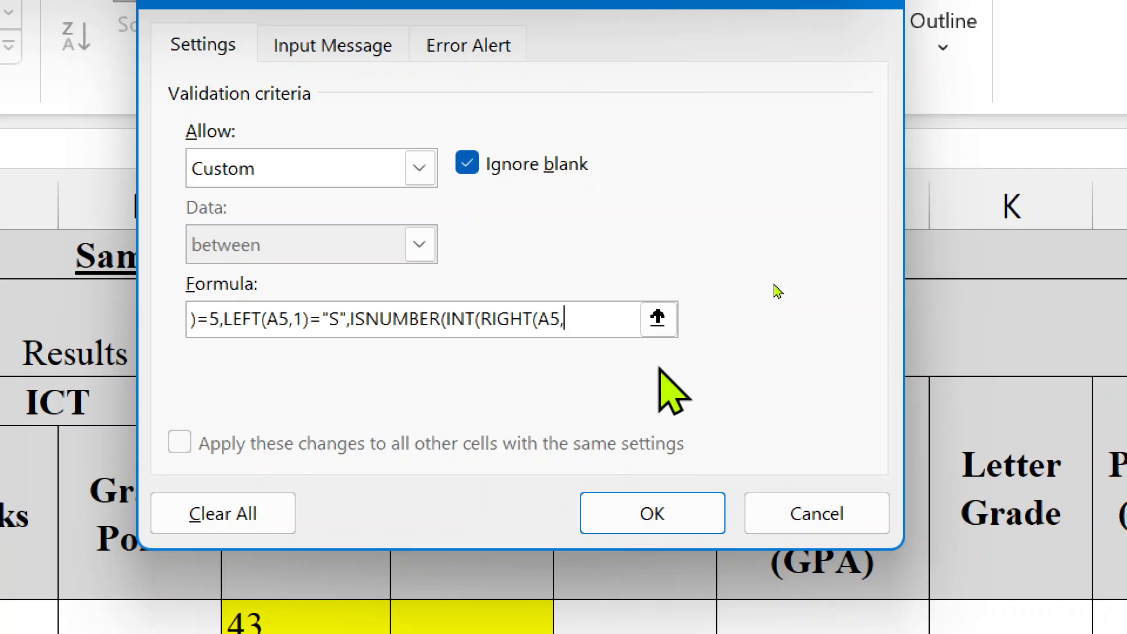
pyautogui.write('5')
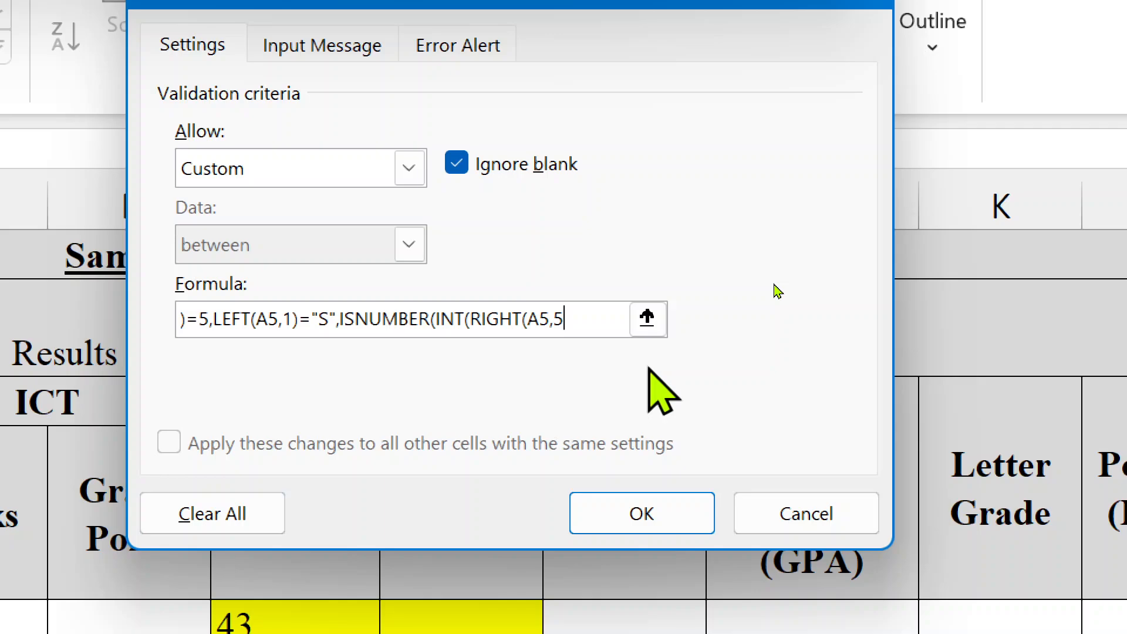
pyautogui.write(')')
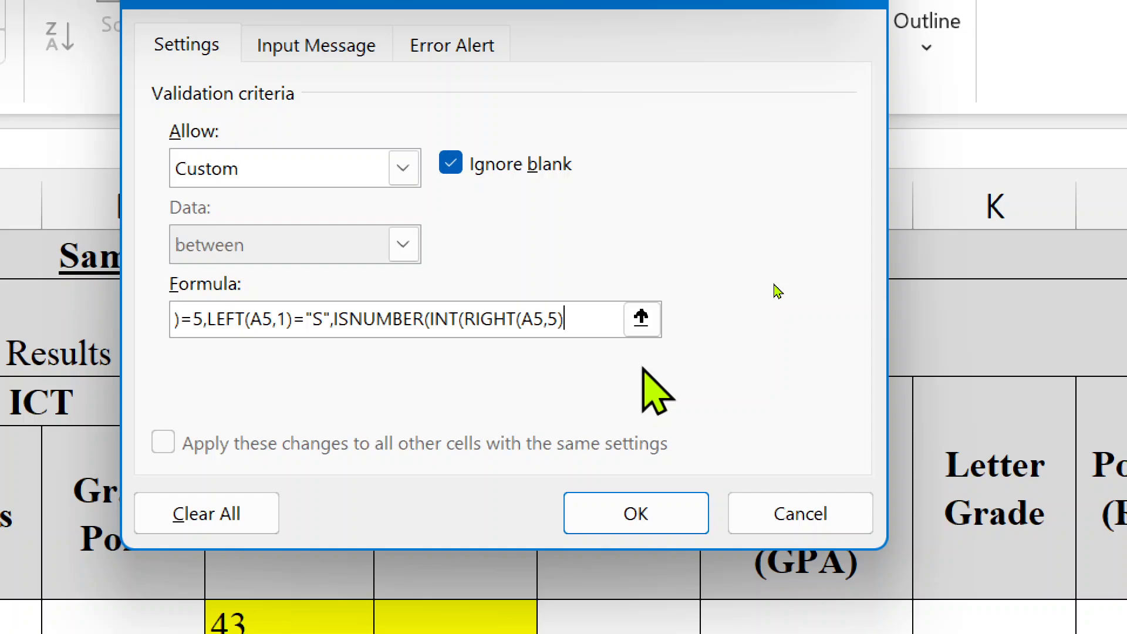
pyautogui.write('))')
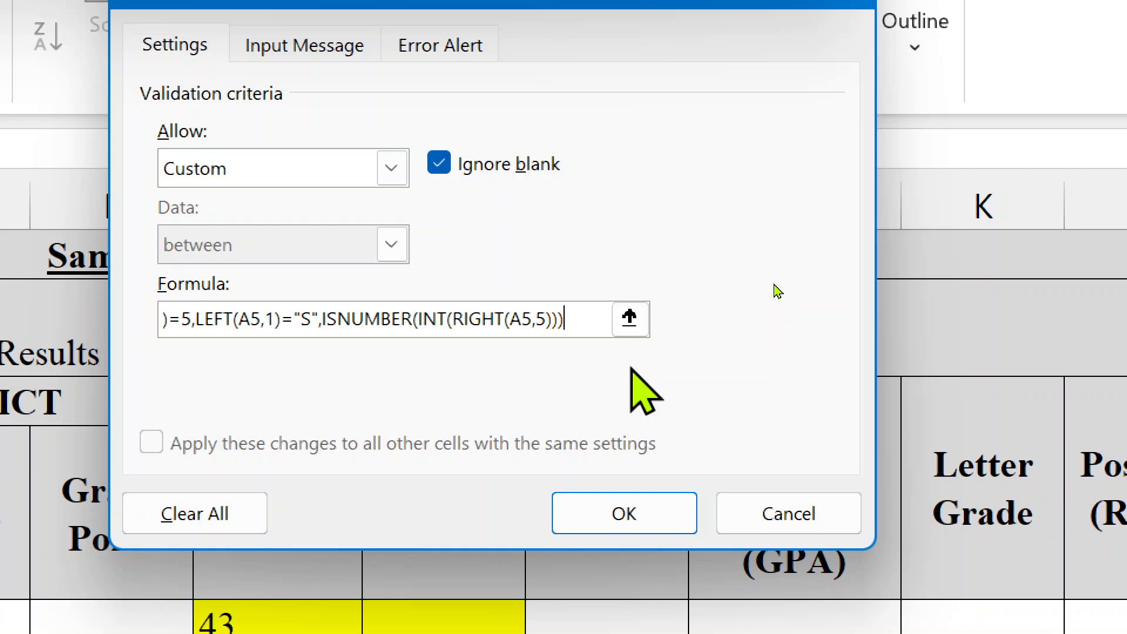
pyautogui.write(')')
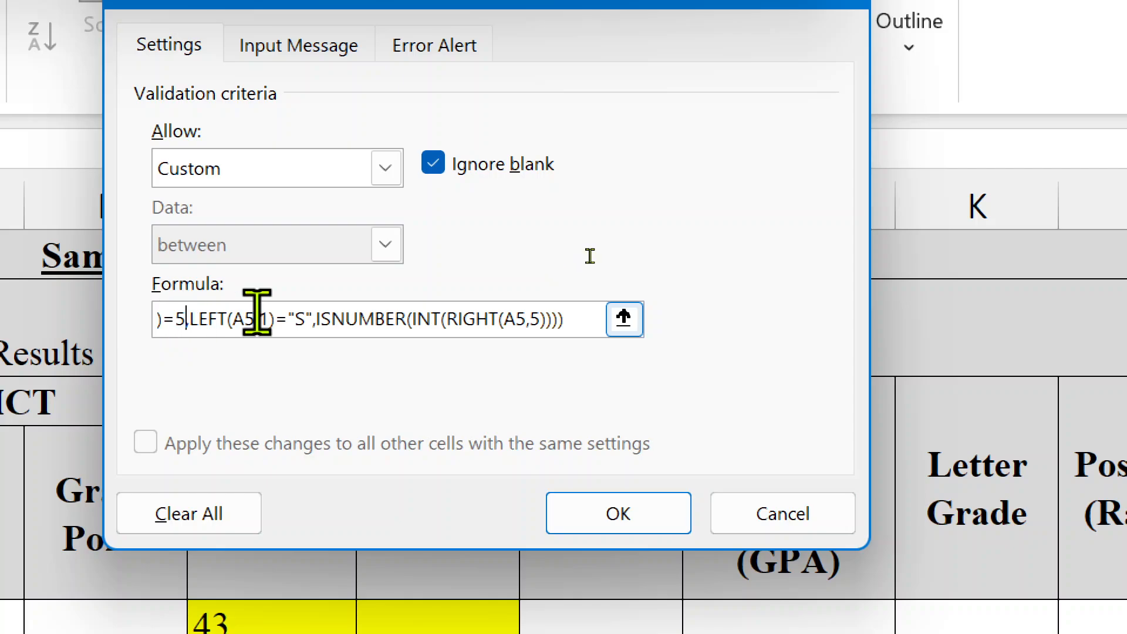
pyautogui.press('BackSpace')
pyautogui.write('6')
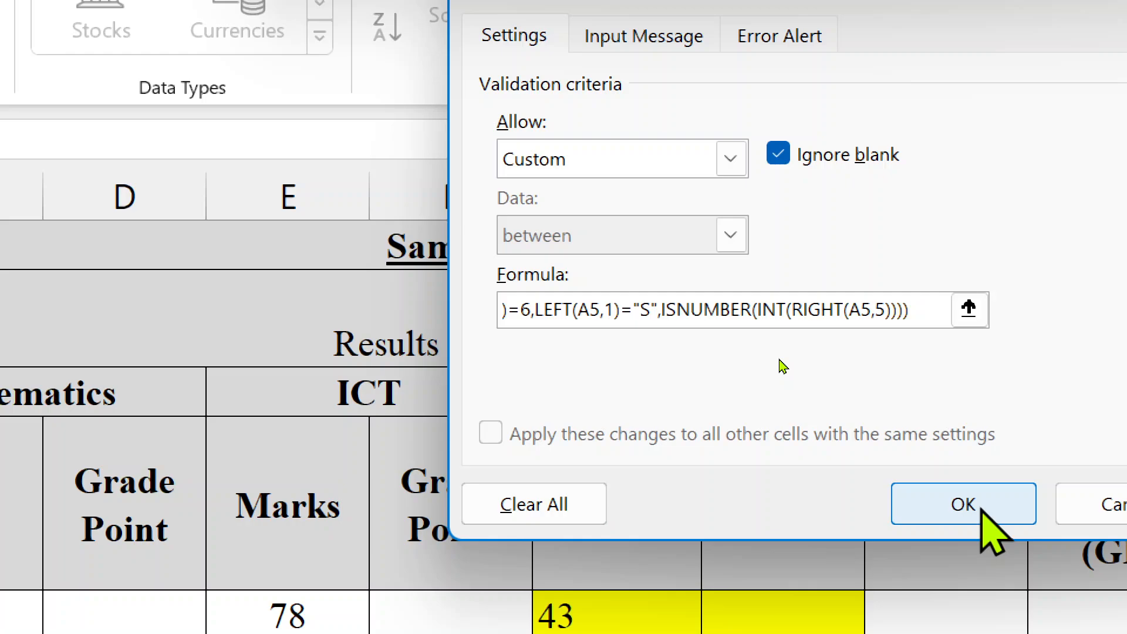
# - Apply the ID validation, test S100077 in A6, then undo it back to S10002
pyautogui.click(979, 508)
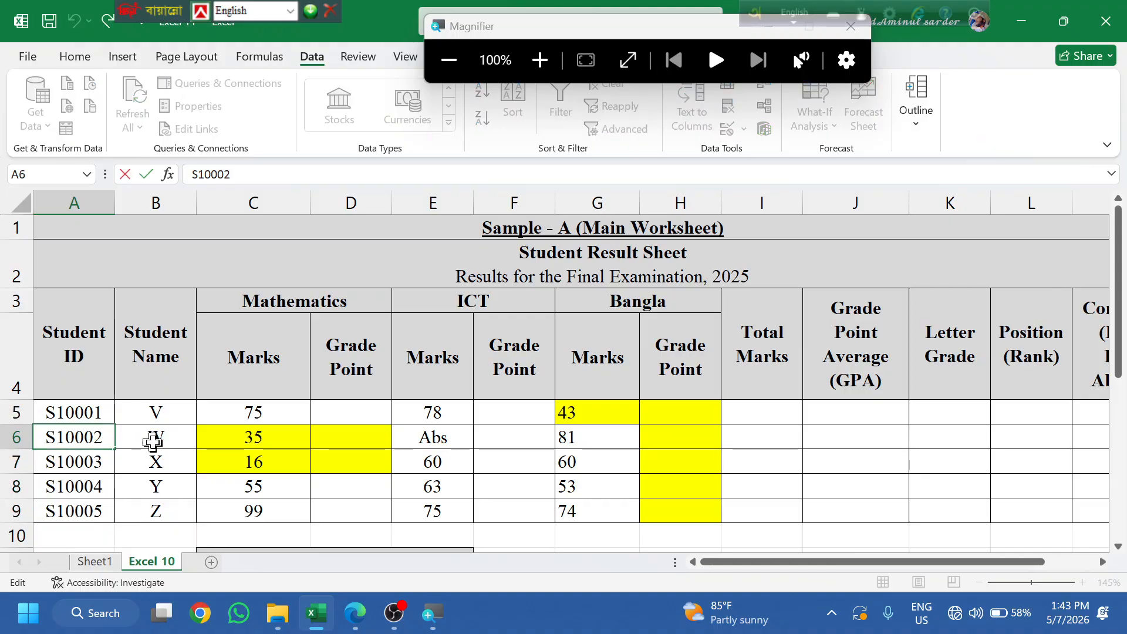
pyautogui.press('BackSpace')
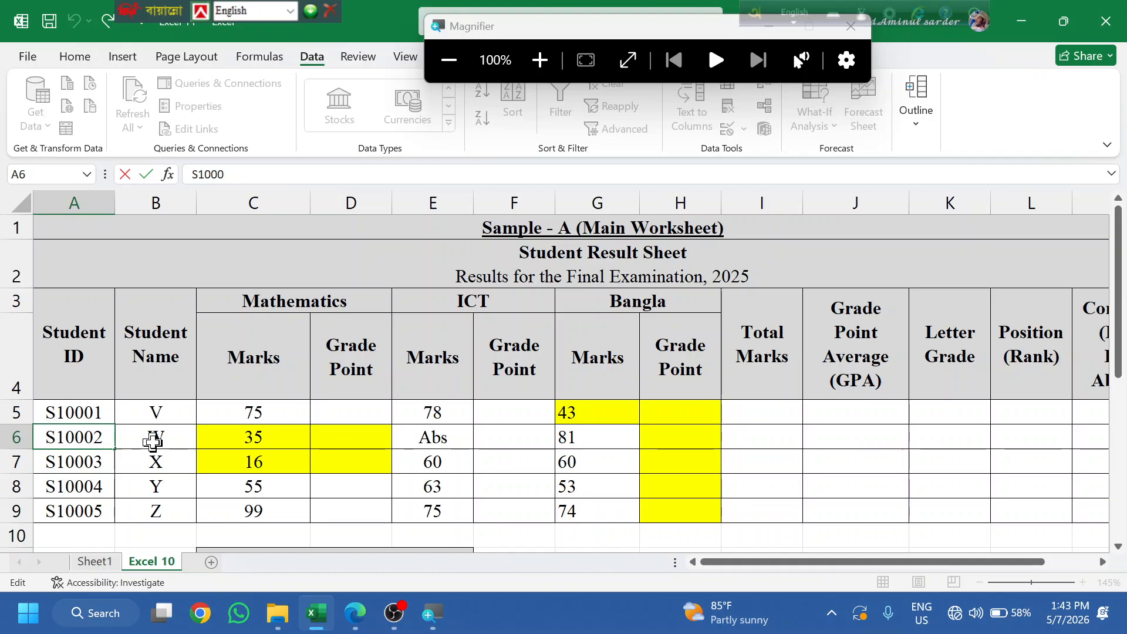
pyautogui.write('77')
pyautogui.press('Return')
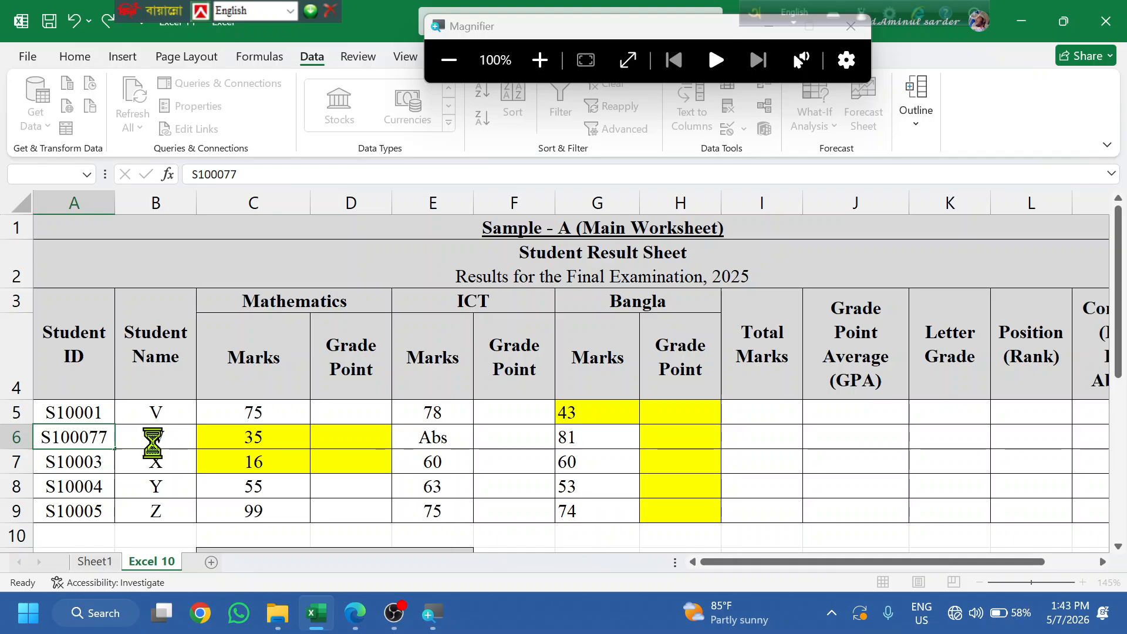
pyautogui.hotkey('ctrl', 'z')
pyautogui.click(207, 427)
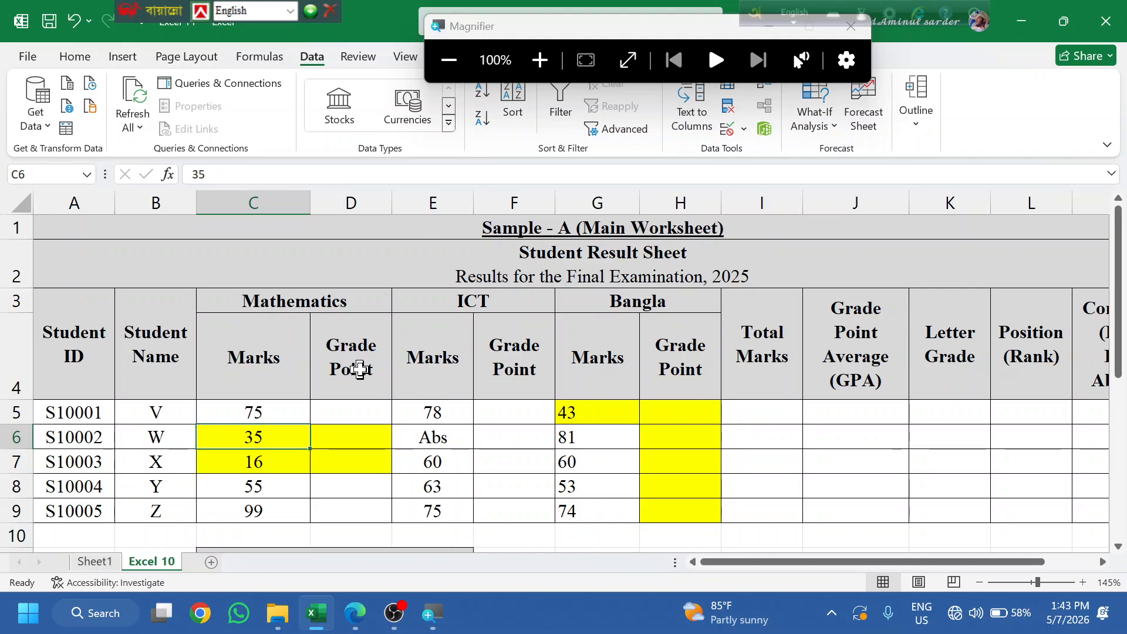
pyautogui.click(360, 370)
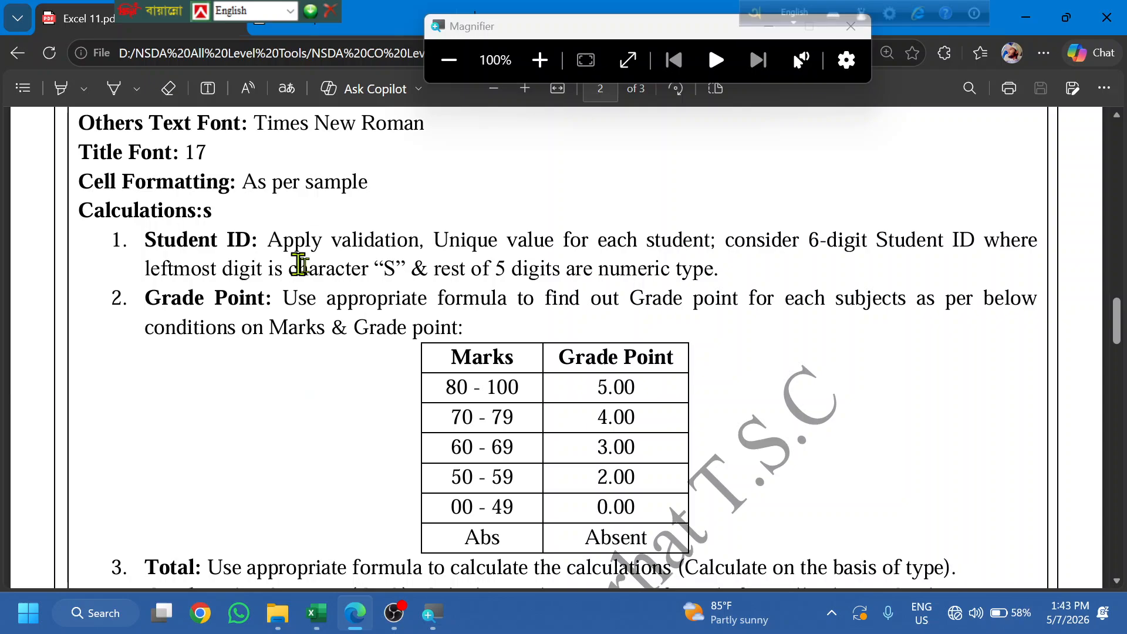
pyautogui.moveTo(702, 272); pyautogui.dragTo(620, 270)
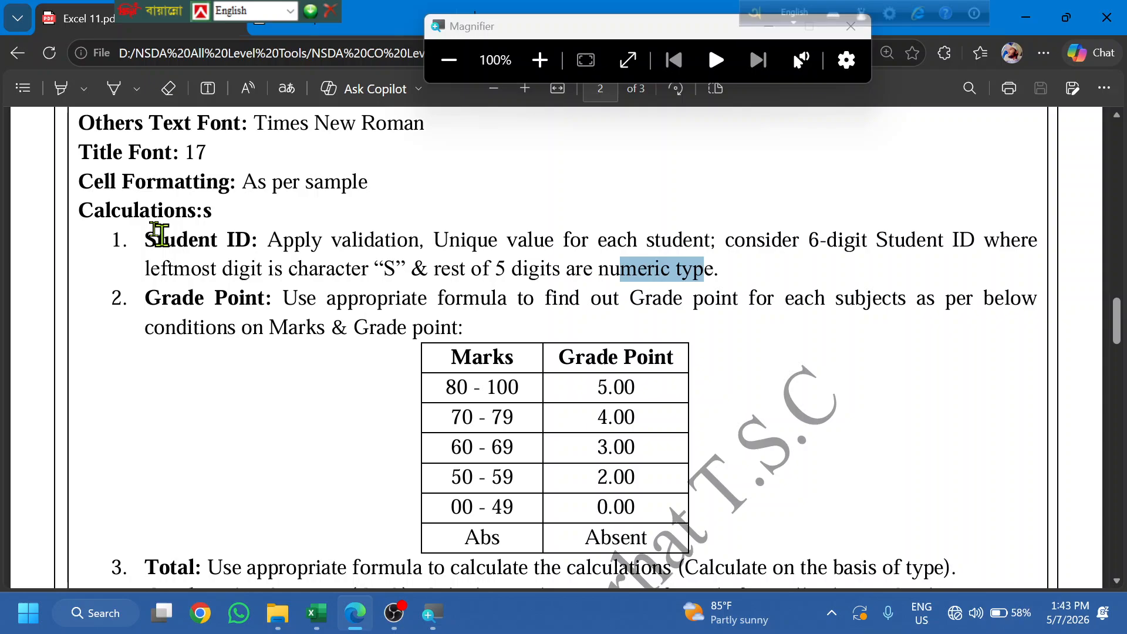
pyautogui.click(159, 235)
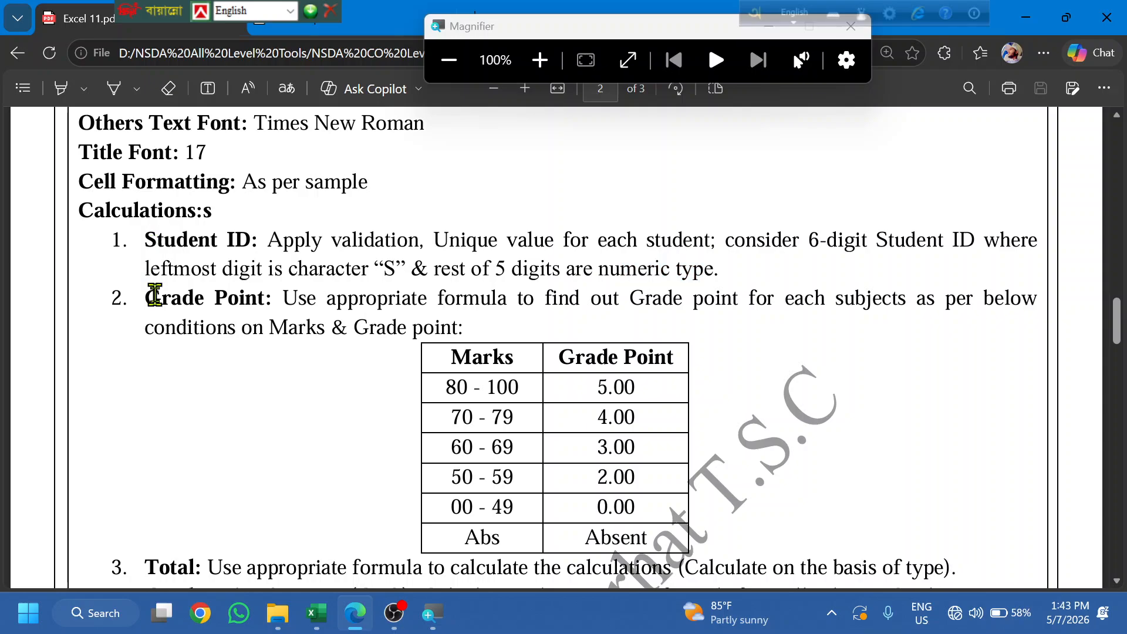
pyautogui.moveTo(155, 296); pyautogui.dragTo(485, 327)
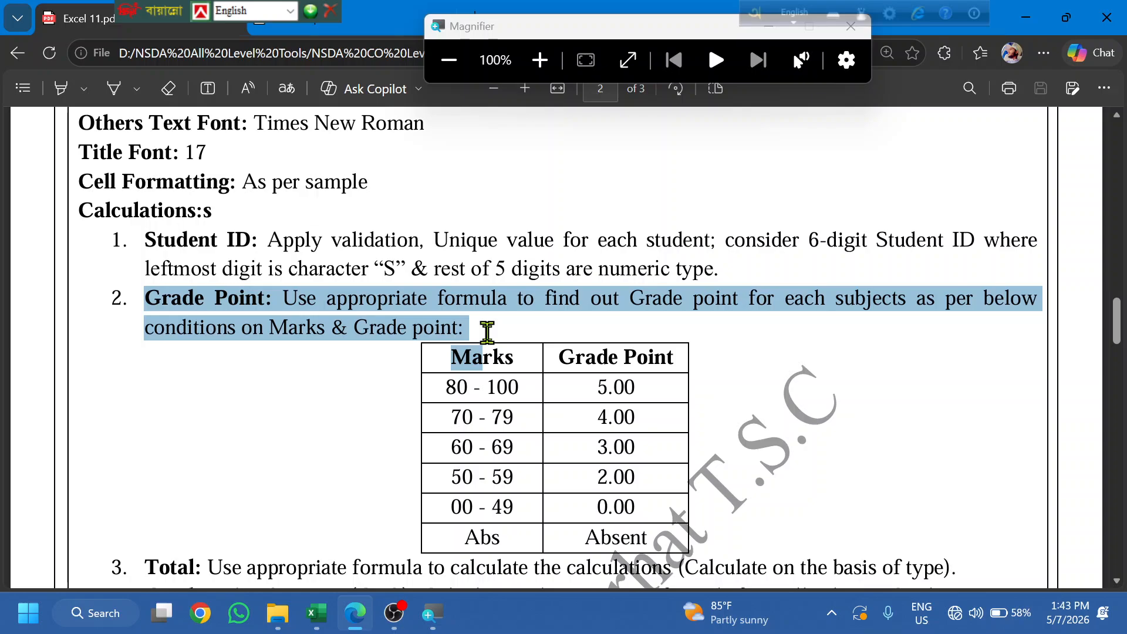
pyautogui.click(544, 304)
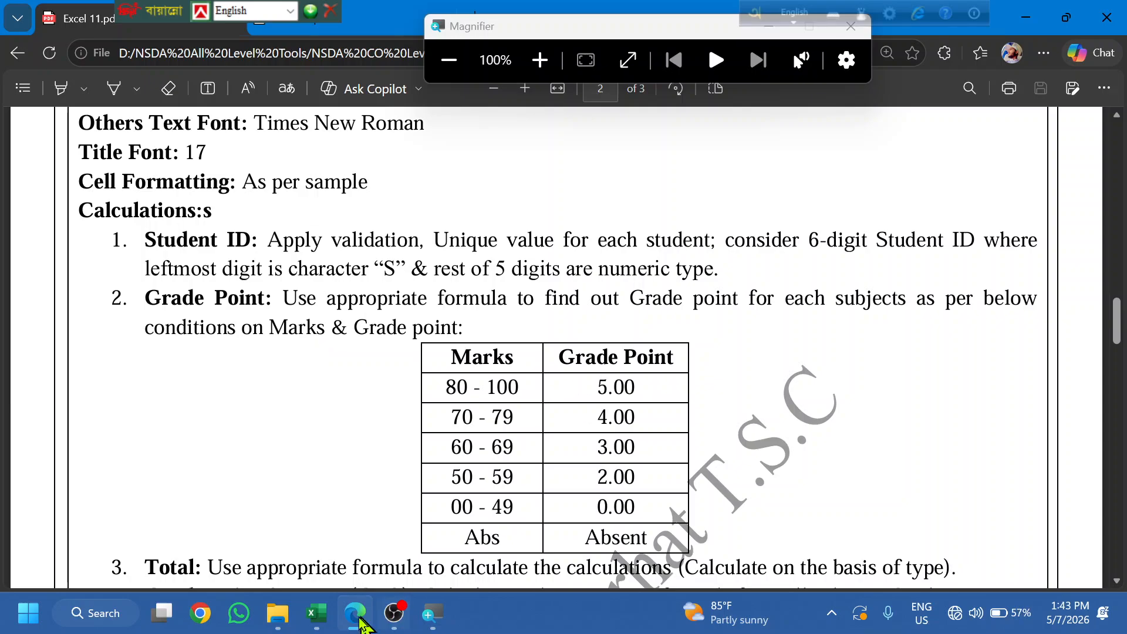
pyautogui.click(317, 613)
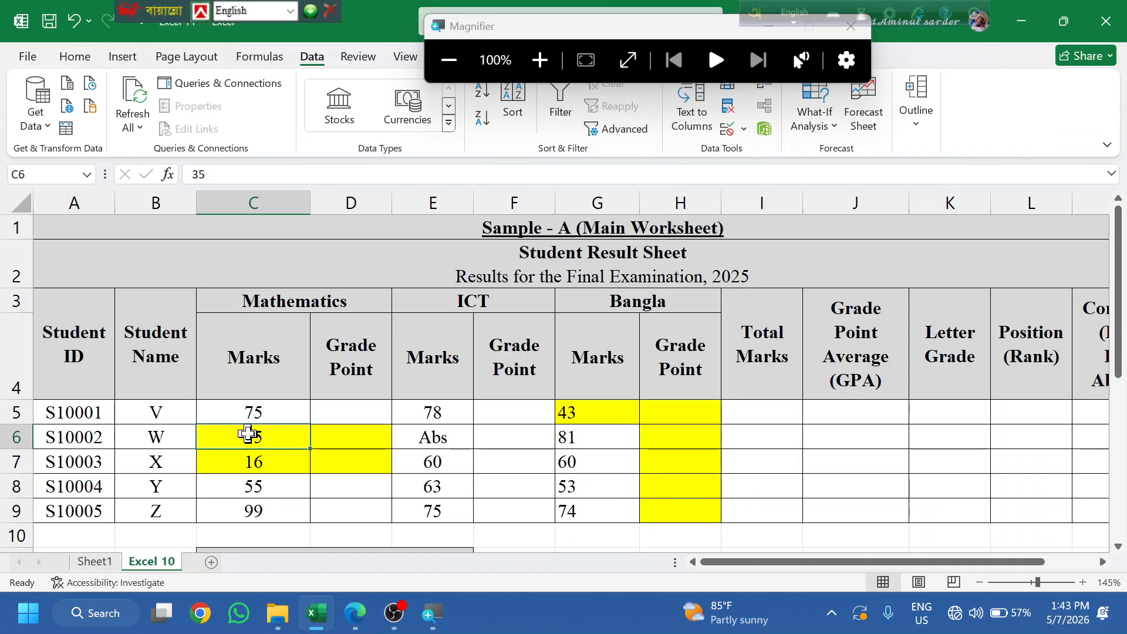
pyautogui.moveTo(246, 412); pyautogui.dragTo(252, 536)
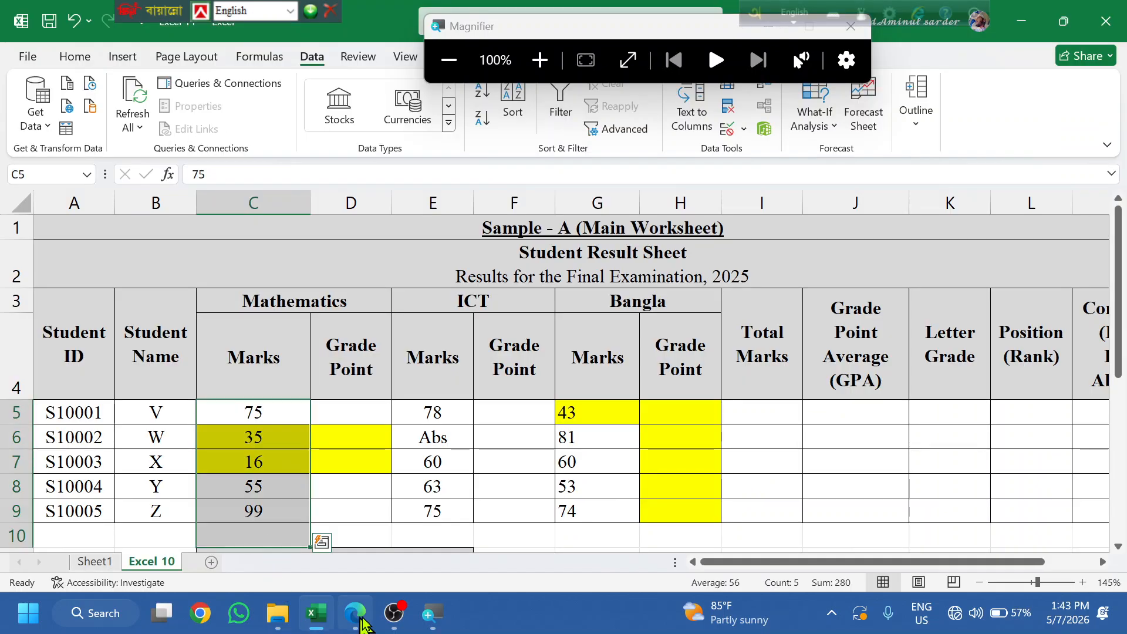
pyautogui.click(355, 613)
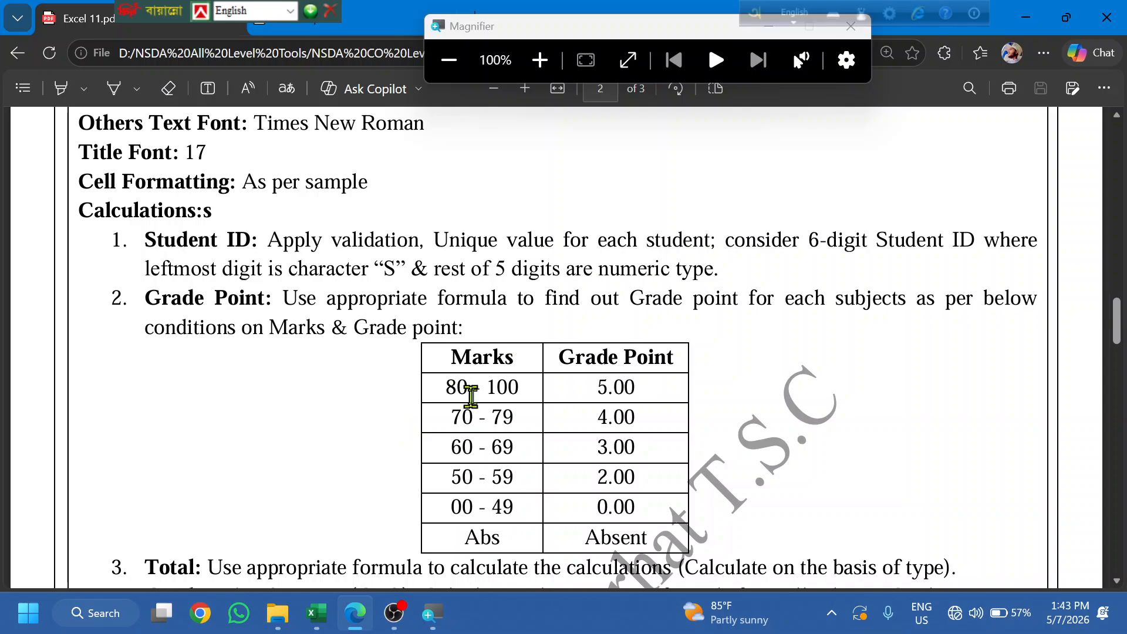
pyautogui.doubleClick(622, 393)
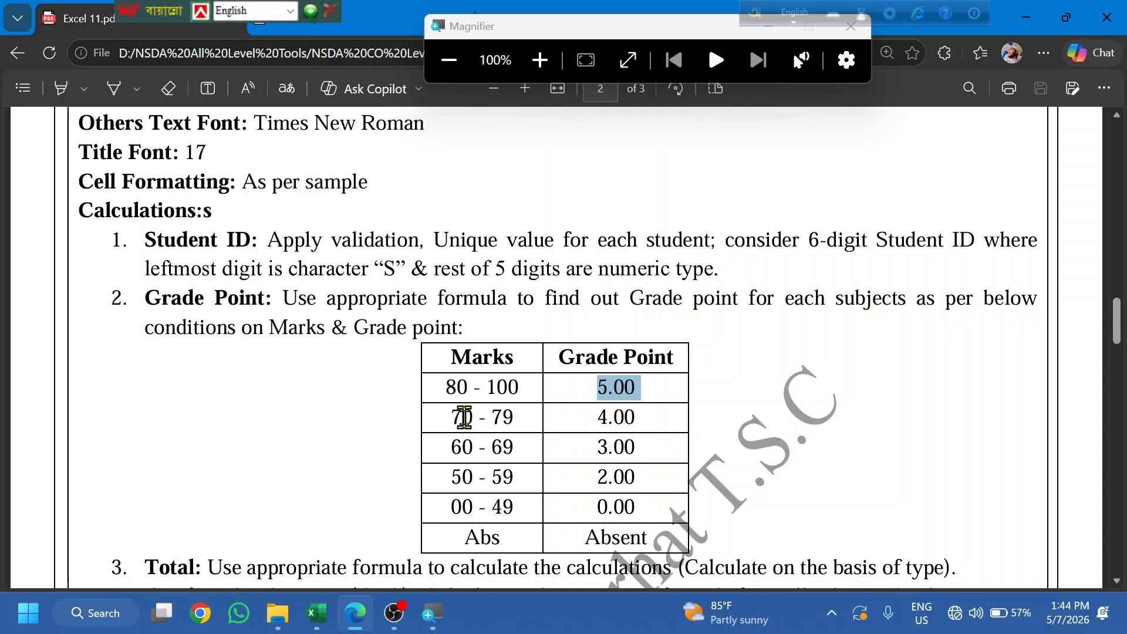
pyautogui.click(610, 393)
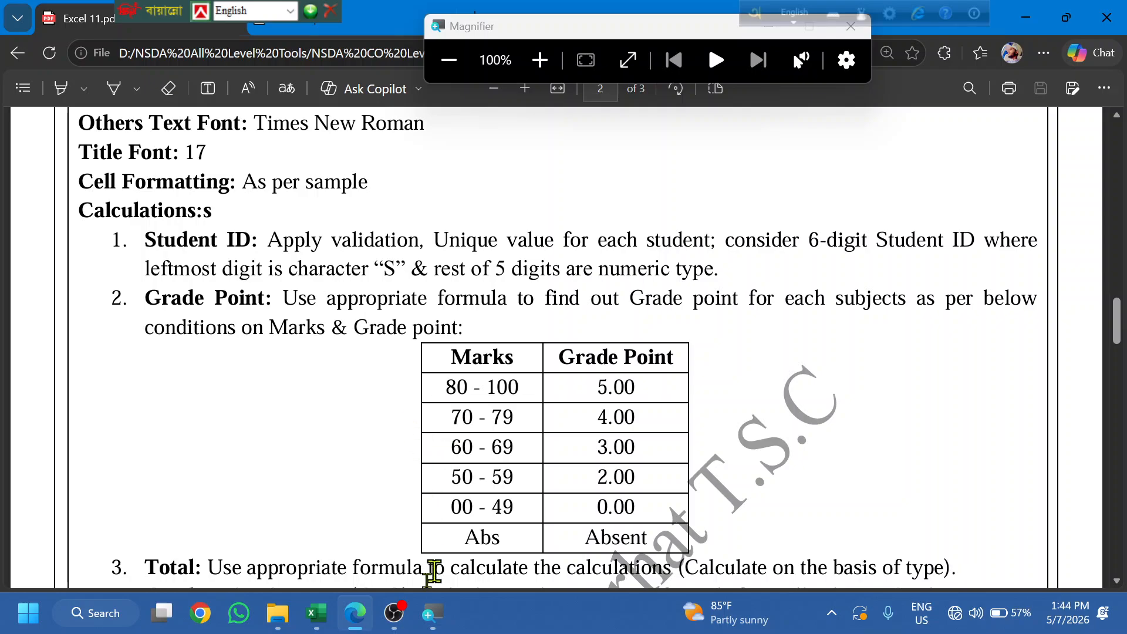
pyautogui.click(356, 619)
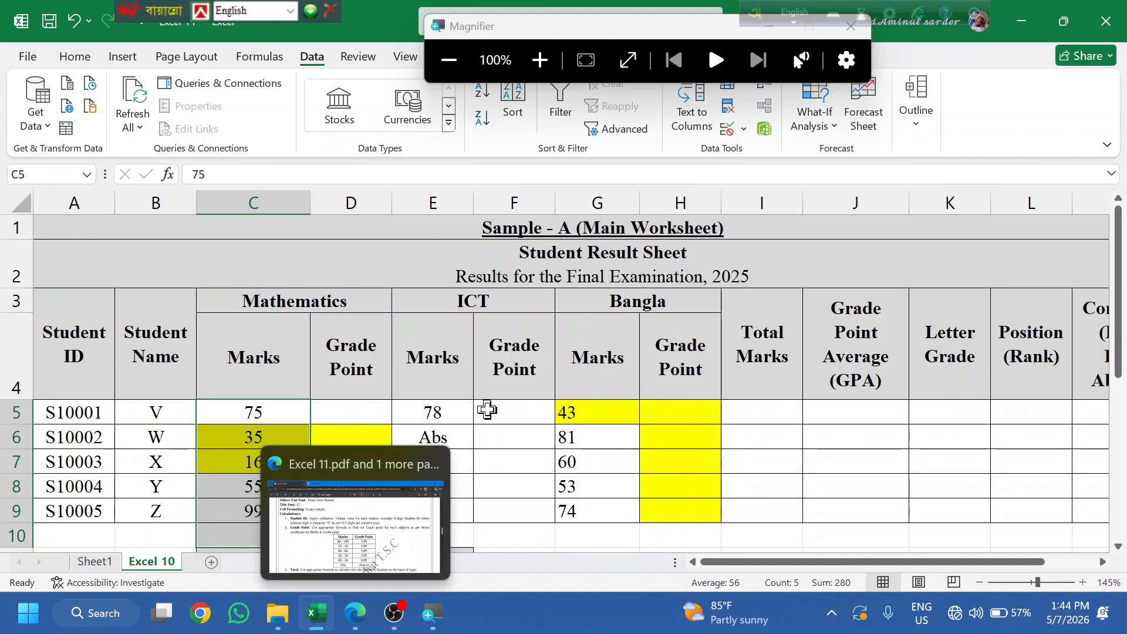
# - Start D5's formula as =IF(AND(C5>=80,C5<=100),5, for the 80–100 band
pyautogui.click(388, 417)
pyautogui.write('=')
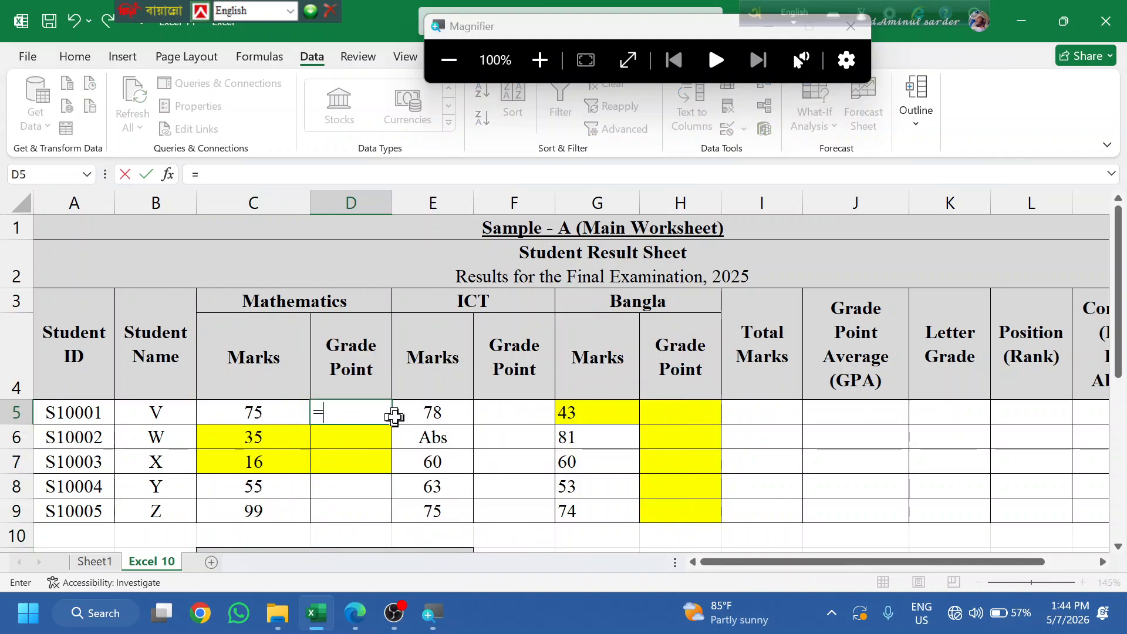
pyautogui.write('IF')
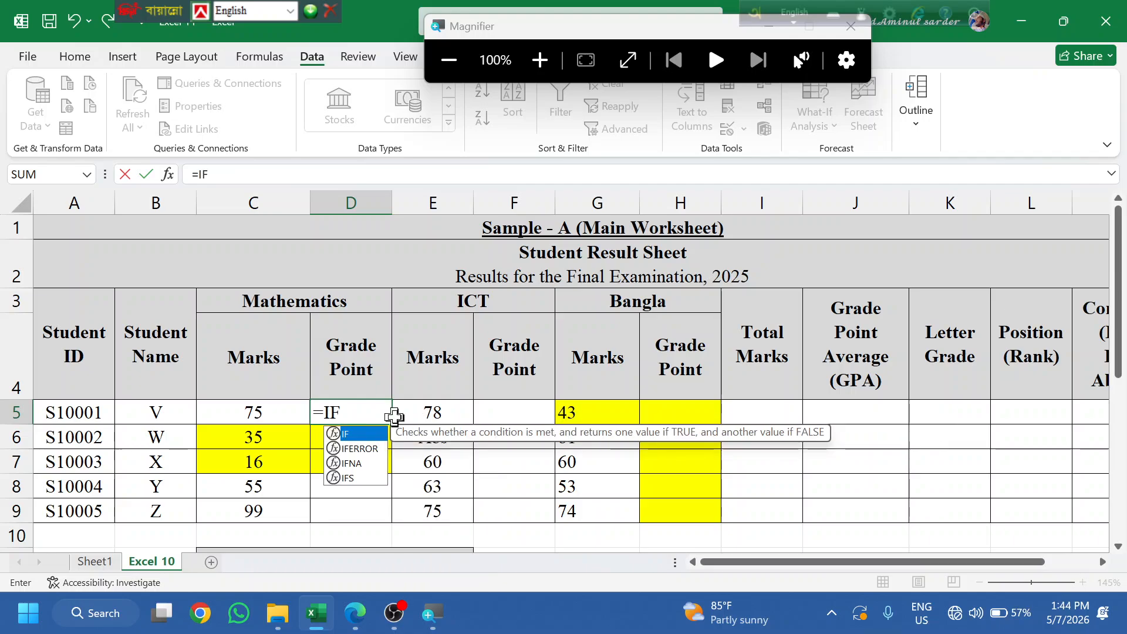
pyautogui.write('(AND(')
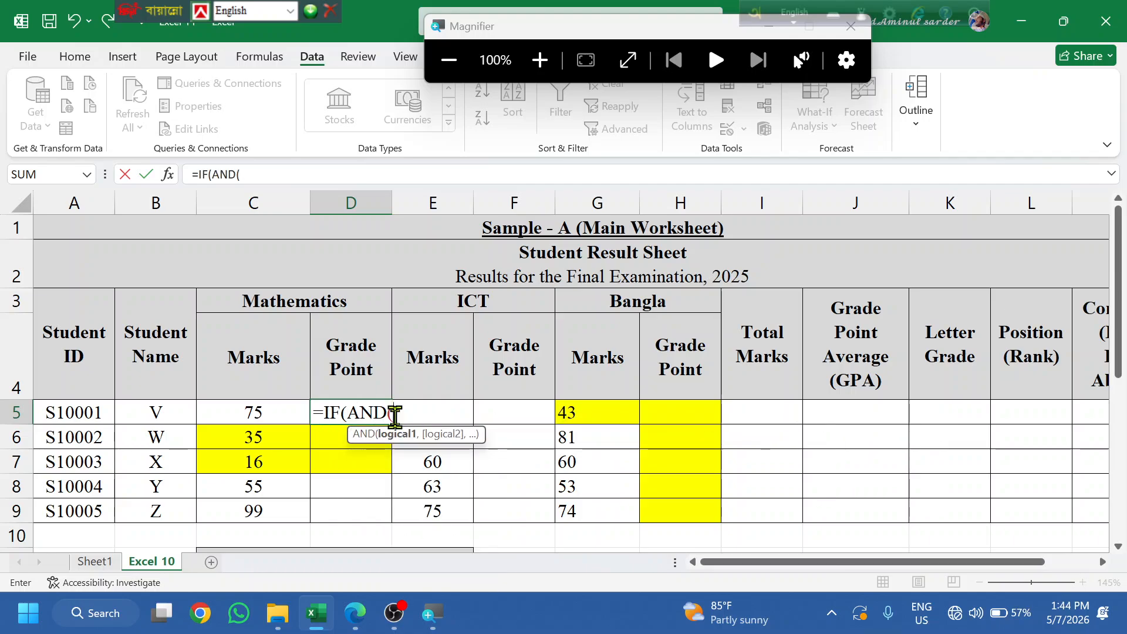
pyautogui.click(273, 413)
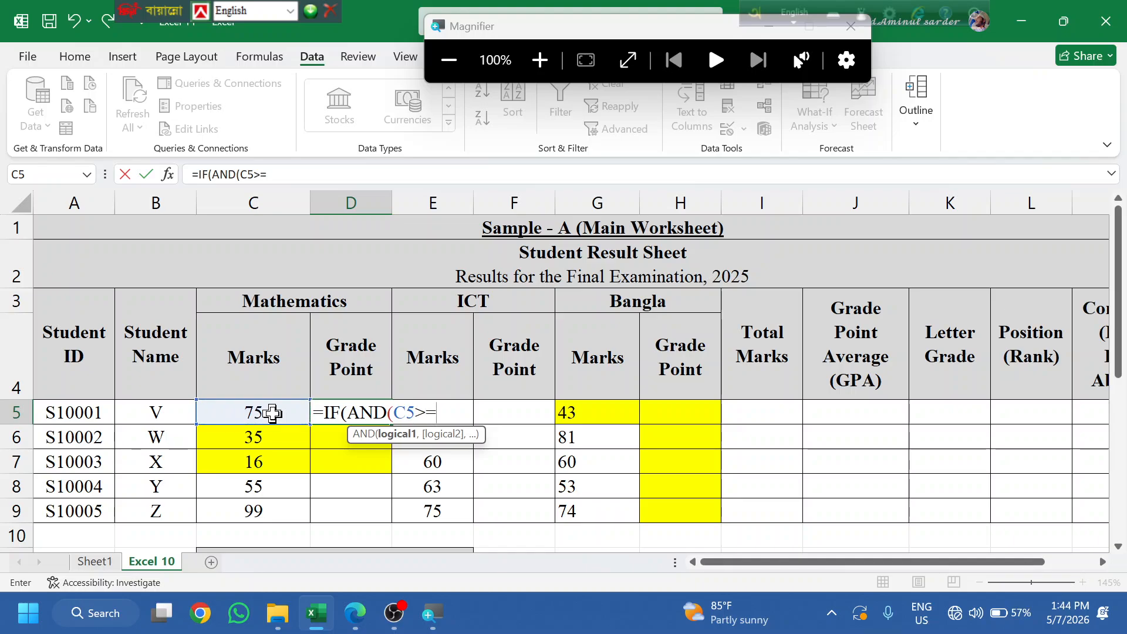
pyautogui.write('>=80,')
pyautogui.click(272, 414)
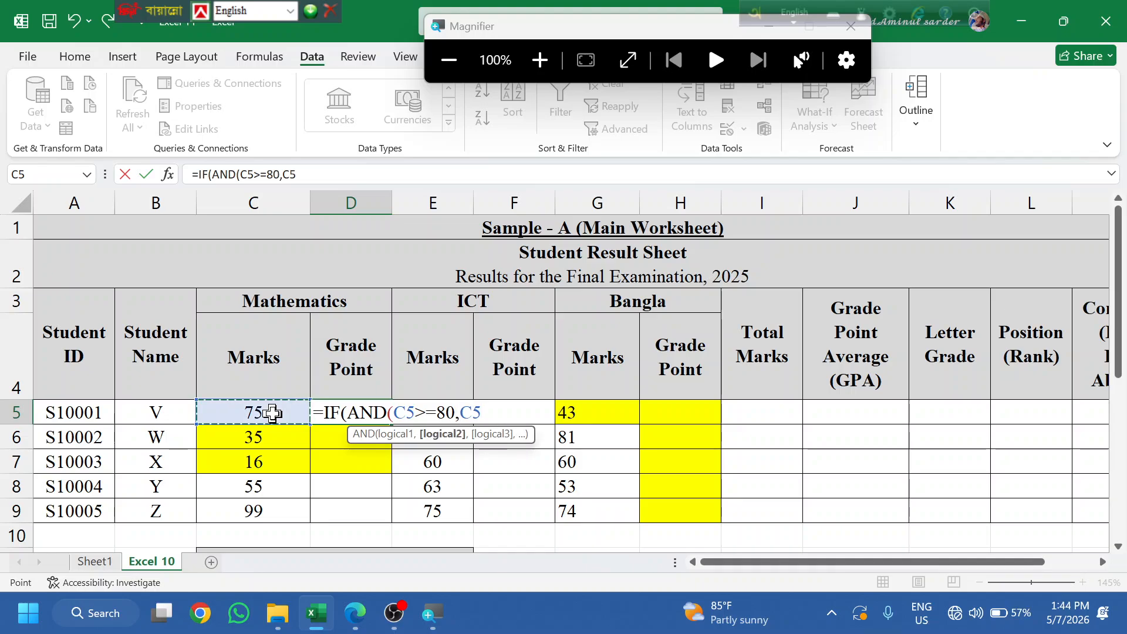
pyautogui.write('<=1')
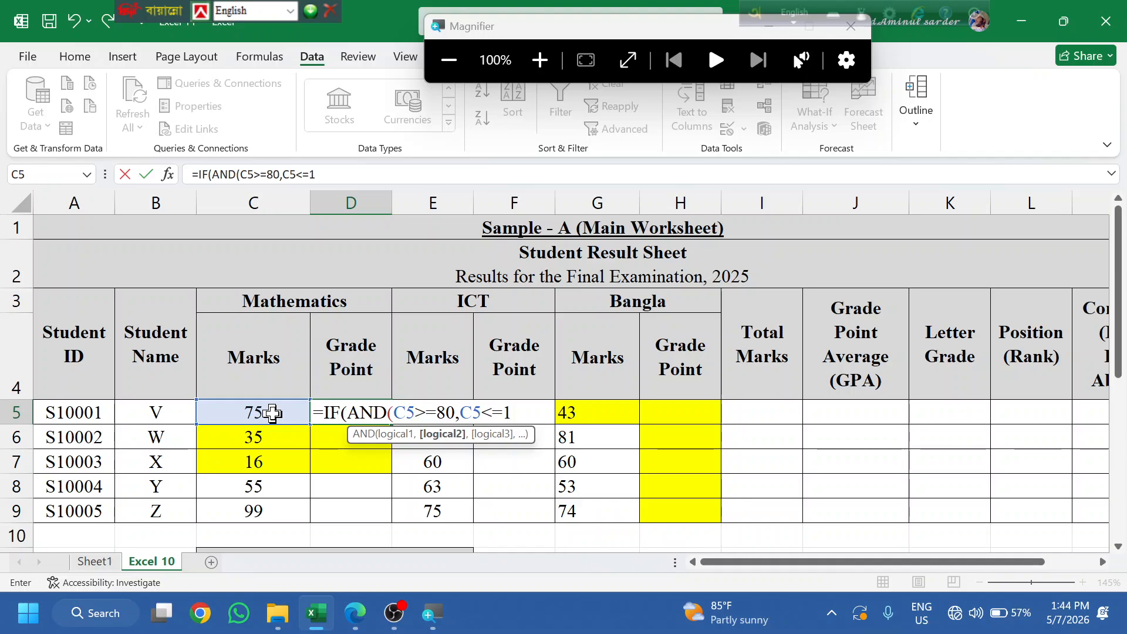
pyautogui.write('00),')
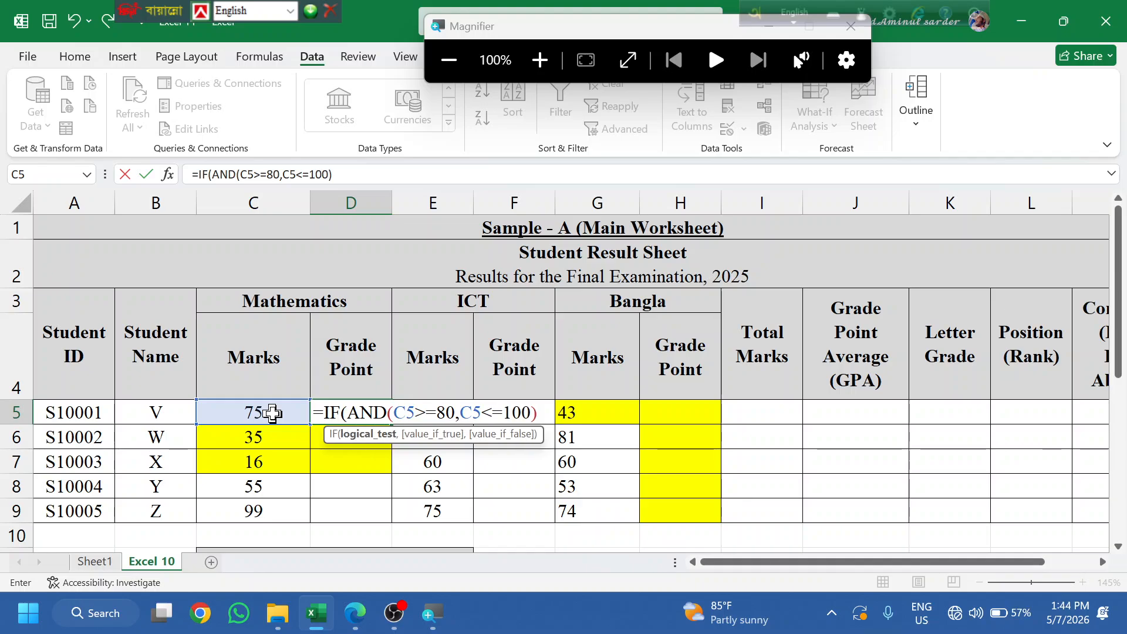
pyautogui.write('"')
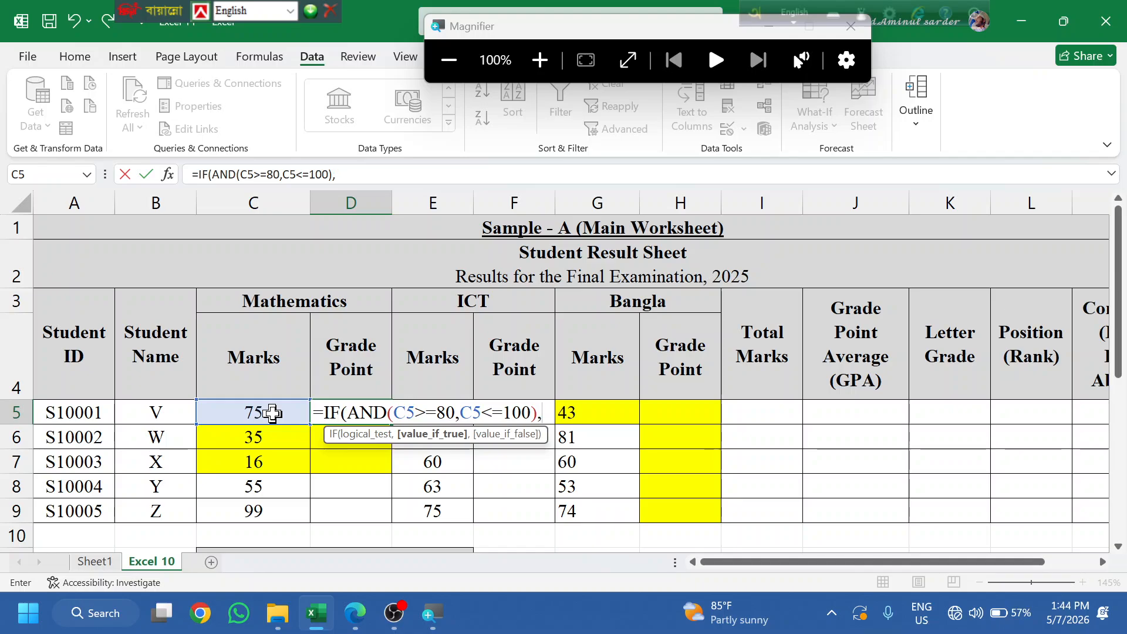
pyautogui.write('5')
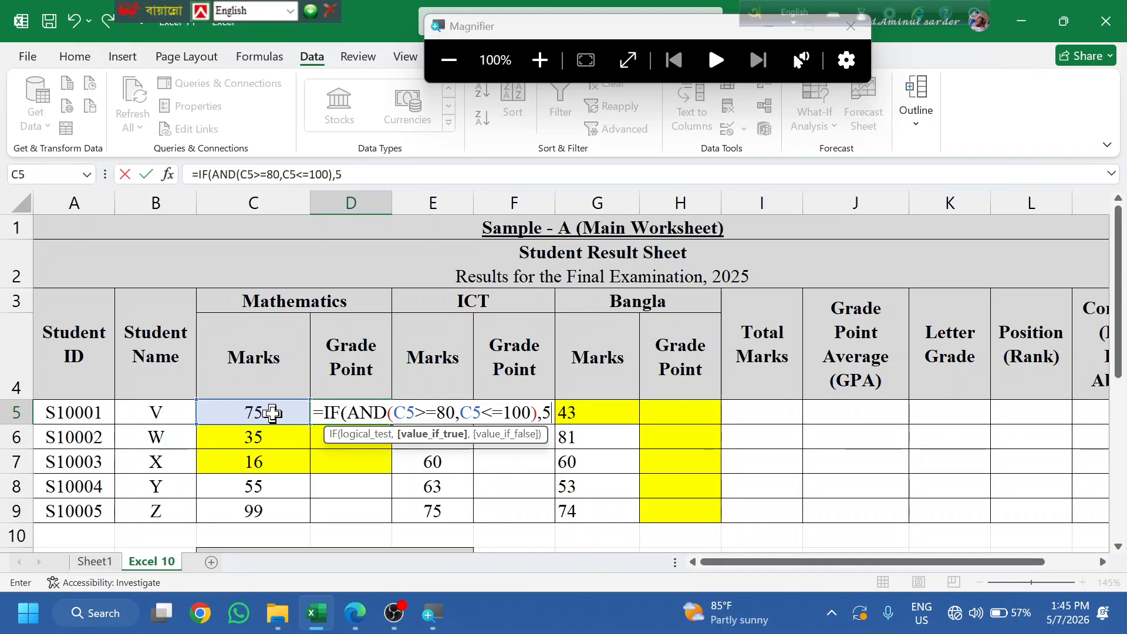
pyautogui.press('BackSpace')
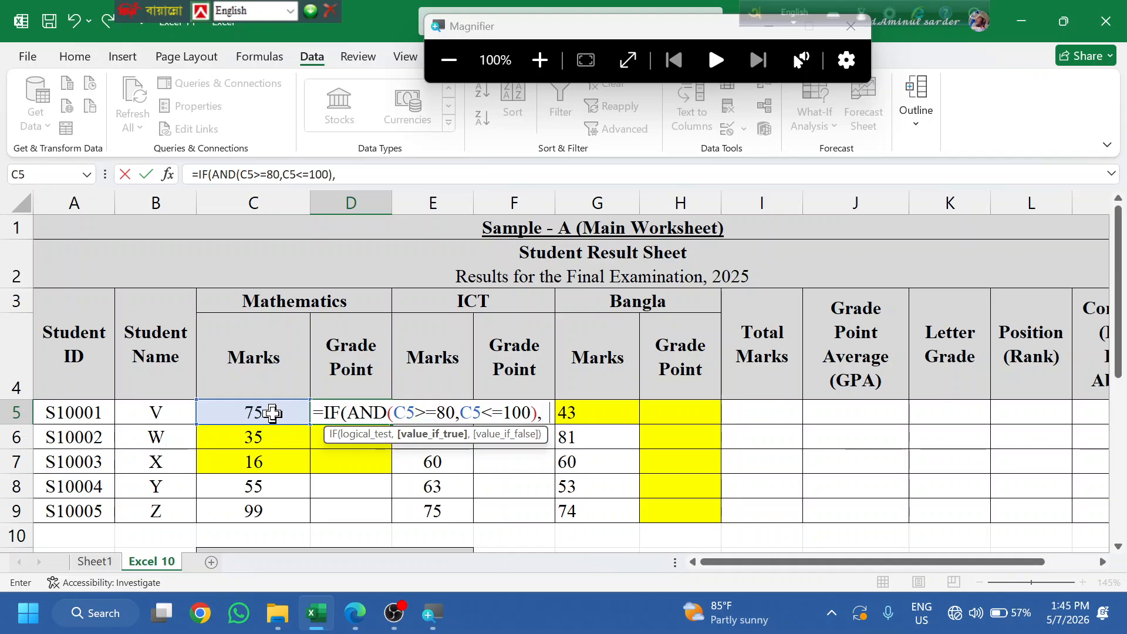
pyautogui.write('5')
pyautogui.write('.0')
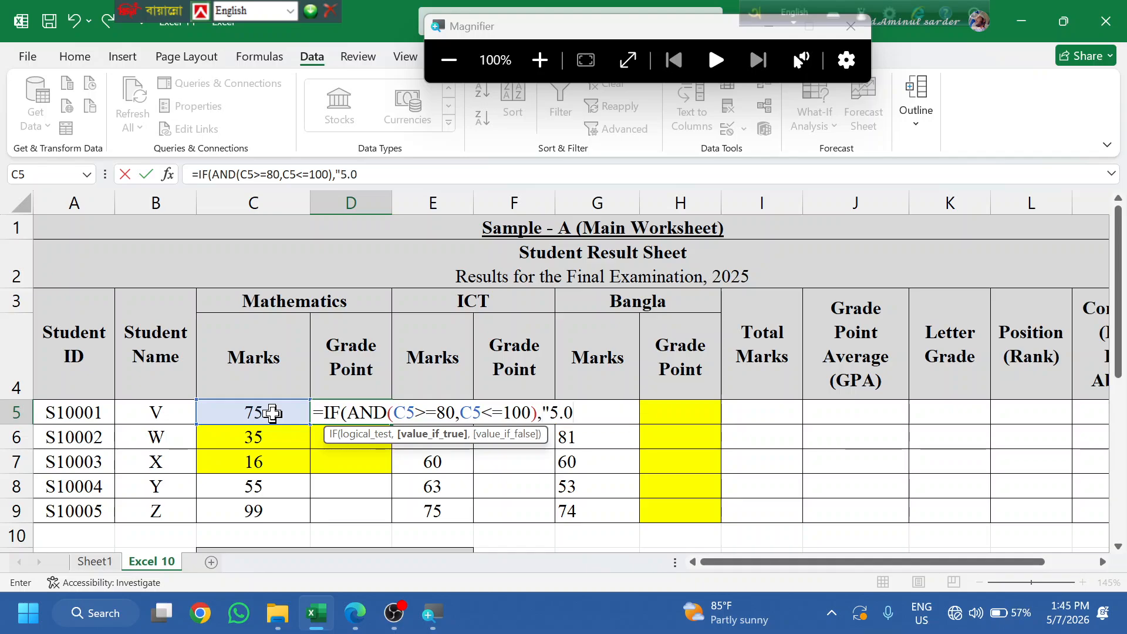
pyautogui.write('0"')
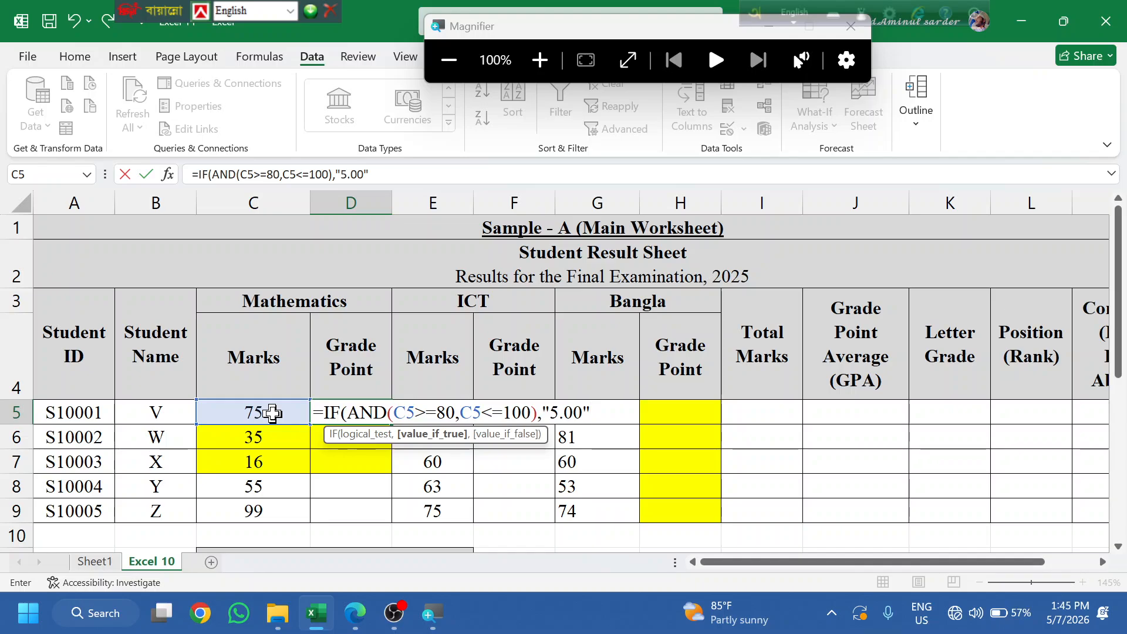
pyautogui.press('BackSpace')
pyautogui.press('BackSpace')
pyautogui.press('BackSpace')
pyautogui.press('BackSpace')
pyautogui.write('5,')
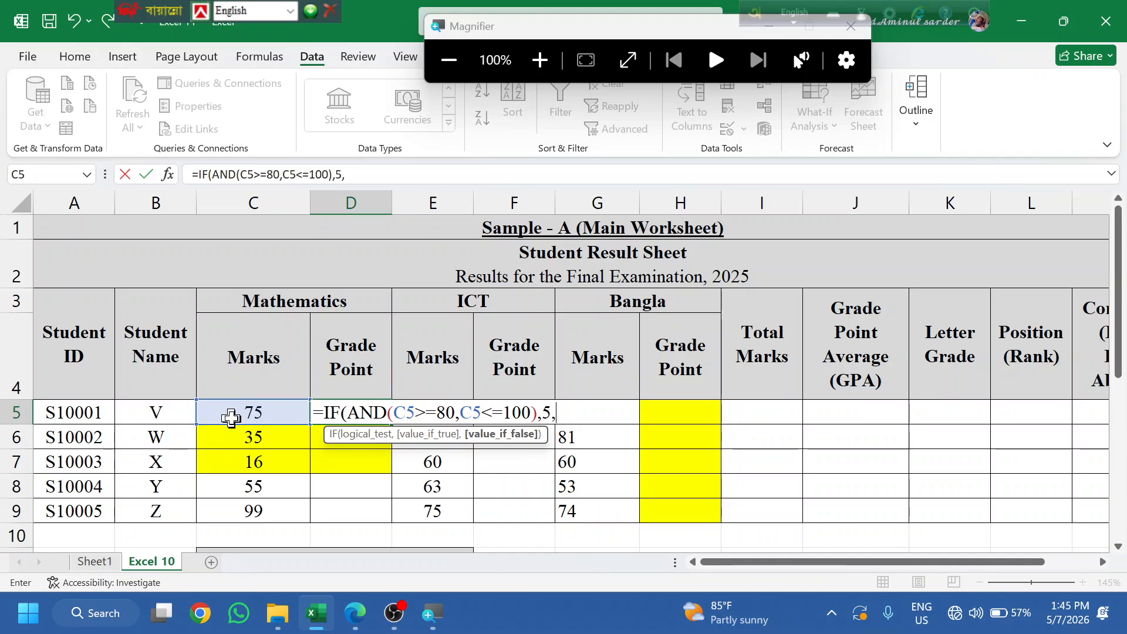
# - Duplicate the condition as a nested IF and change its bounds to C5>=70 and C5<=79
pyautogui.hotkey('shift', 'Home')
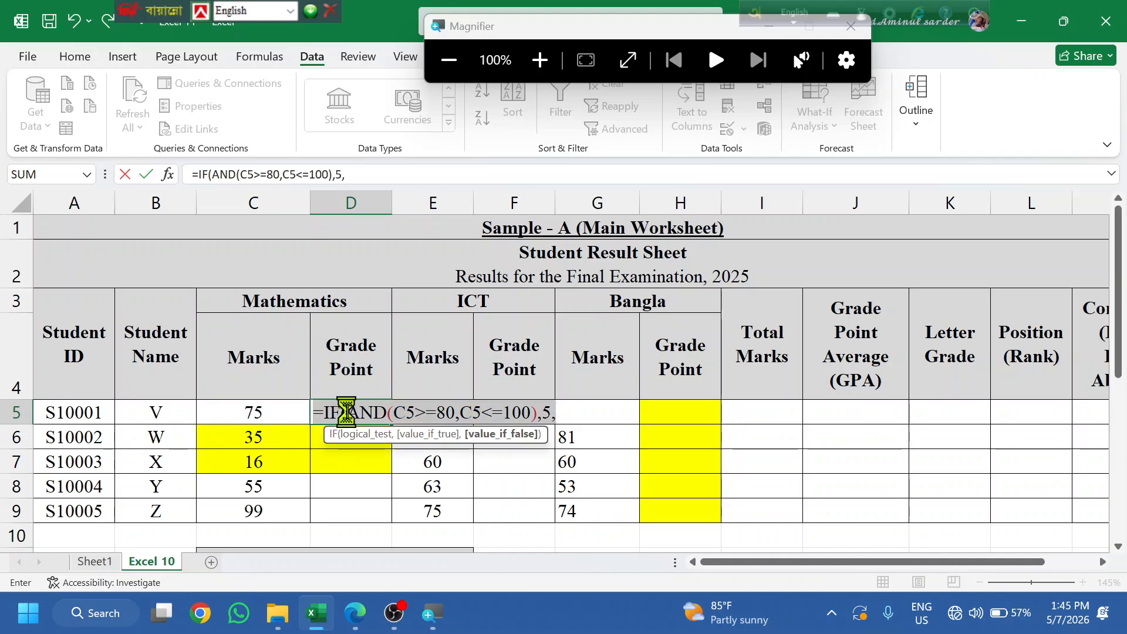
pyautogui.hotkey('ctrl', 'c')
pyautogui.press('End')
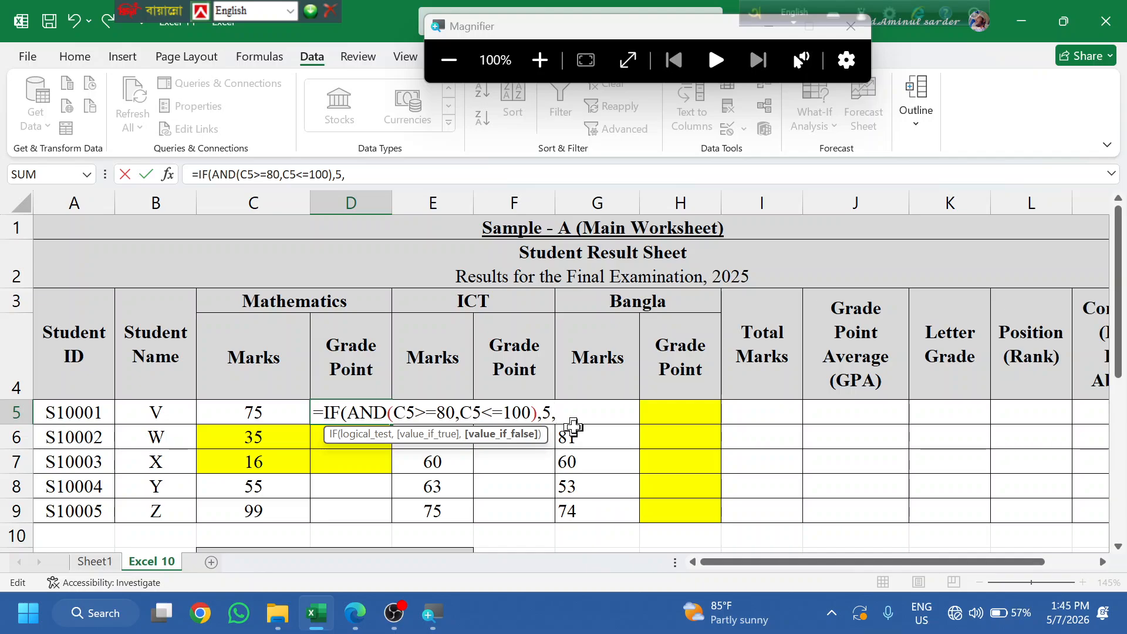
pyautogui.hotkey('ctrl', 'v')
pyautogui.click(625, 411)
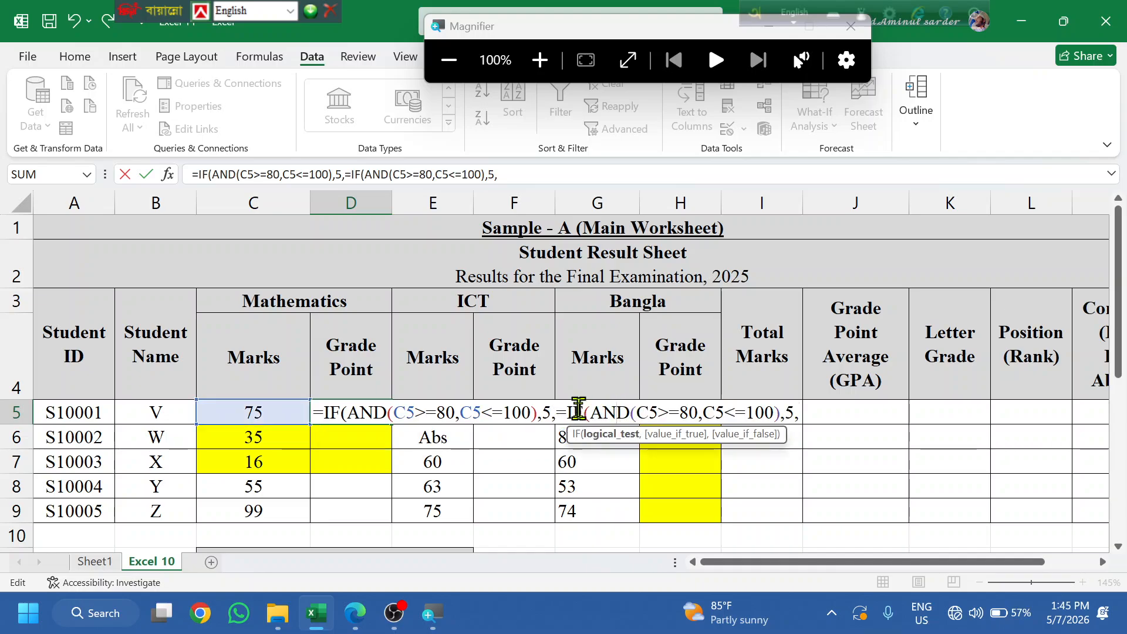
pyautogui.write('Z')
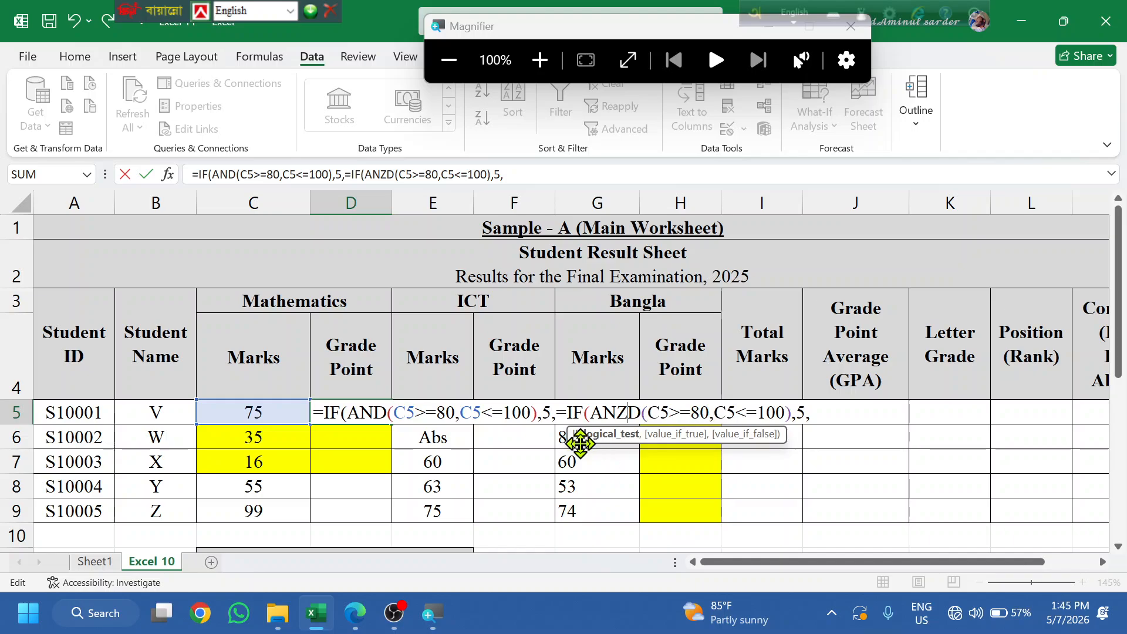
pyautogui.press('BackSpace')
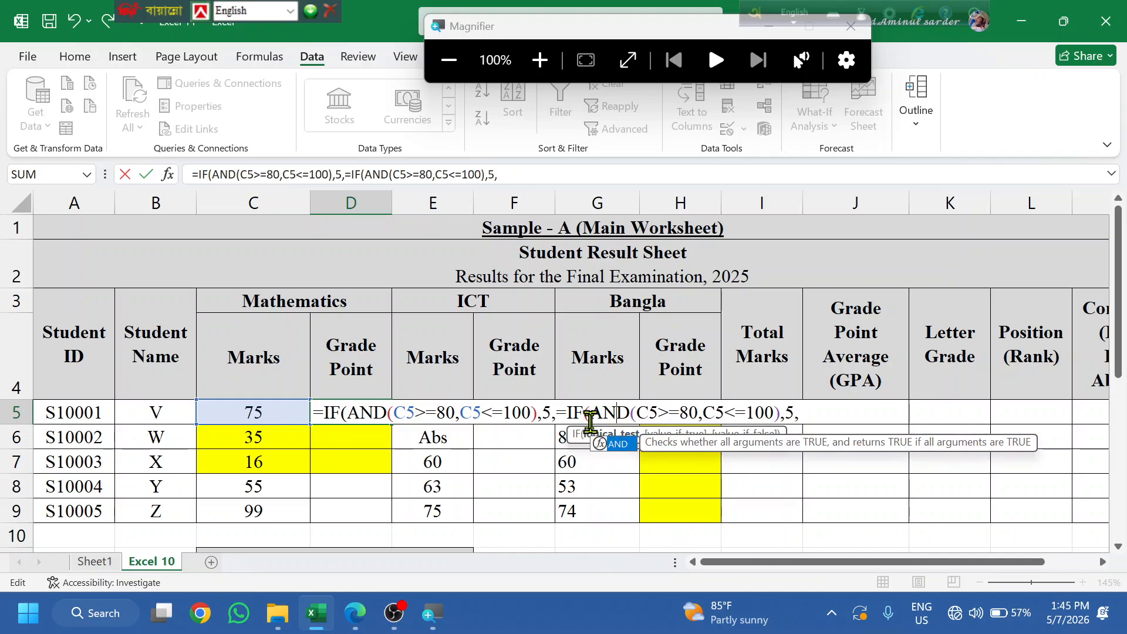
pyautogui.click(574, 413)
pyautogui.press('BackSpace')
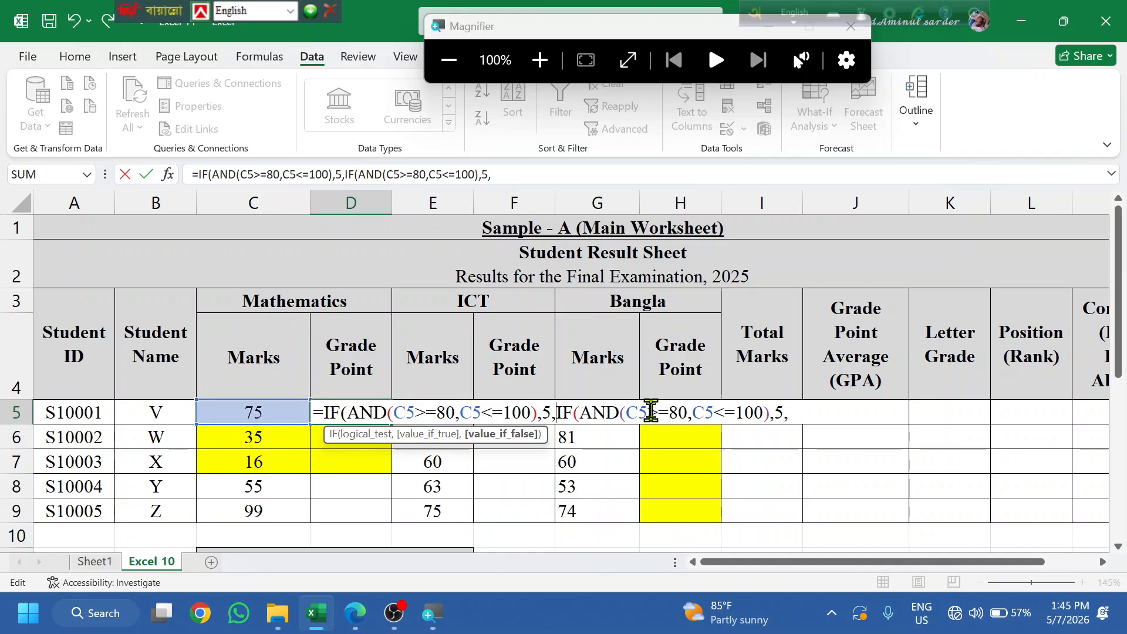
pyautogui.click(678, 412)
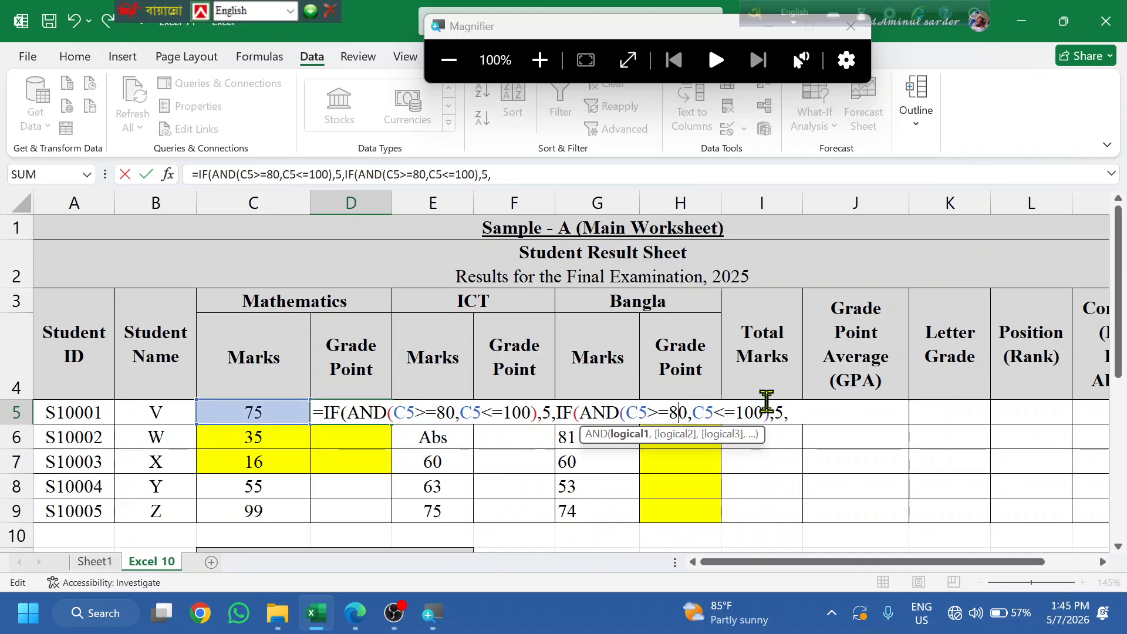
pyautogui.press('BackSpace')
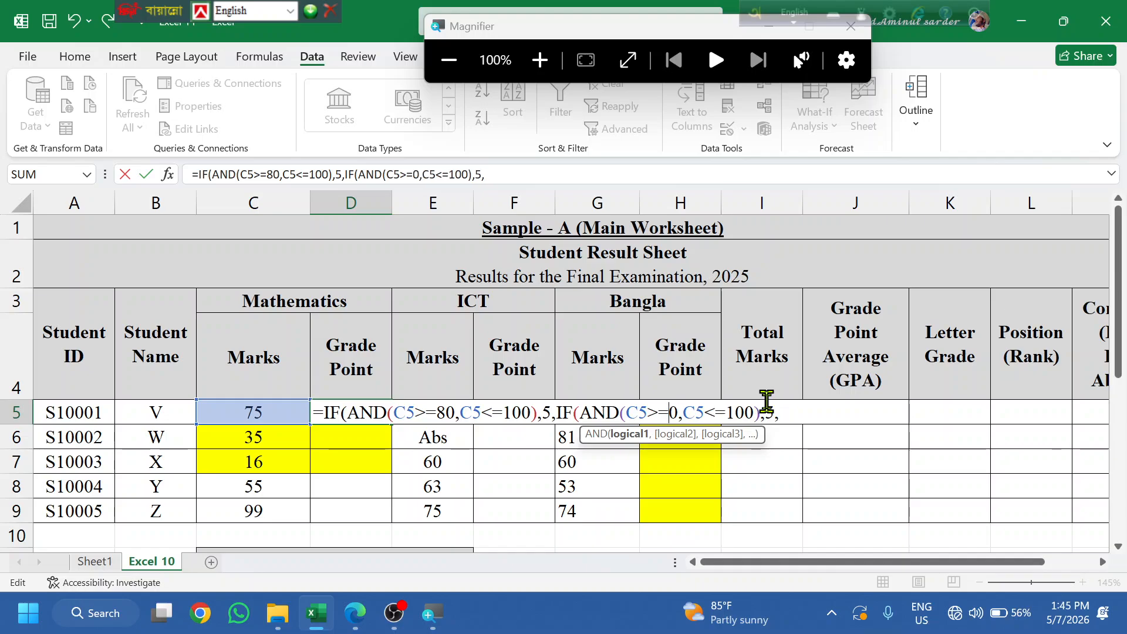
pyautogui.write('7')
pyautogui.press('Right')
pyautogui.press('Right')
pyautogui.press('Right')
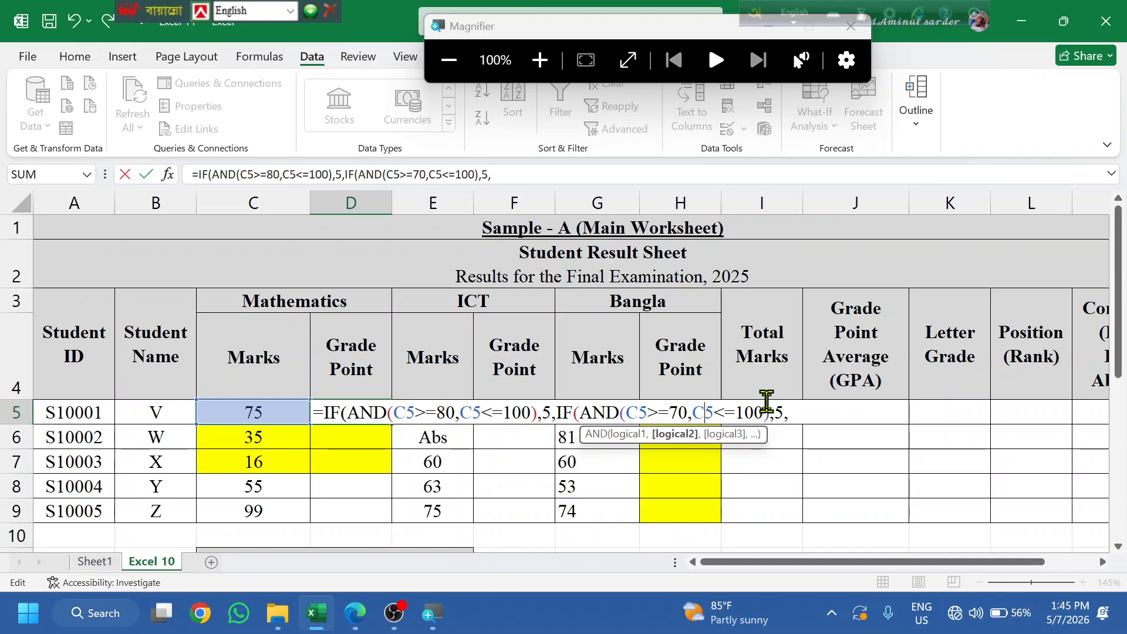
pyautogui.press('Right')
pyautogui.press('Right')
pyautogui.press('BackSpace')
pyautogui.press('BackSpace')
pyautogui.press('BackSpace')
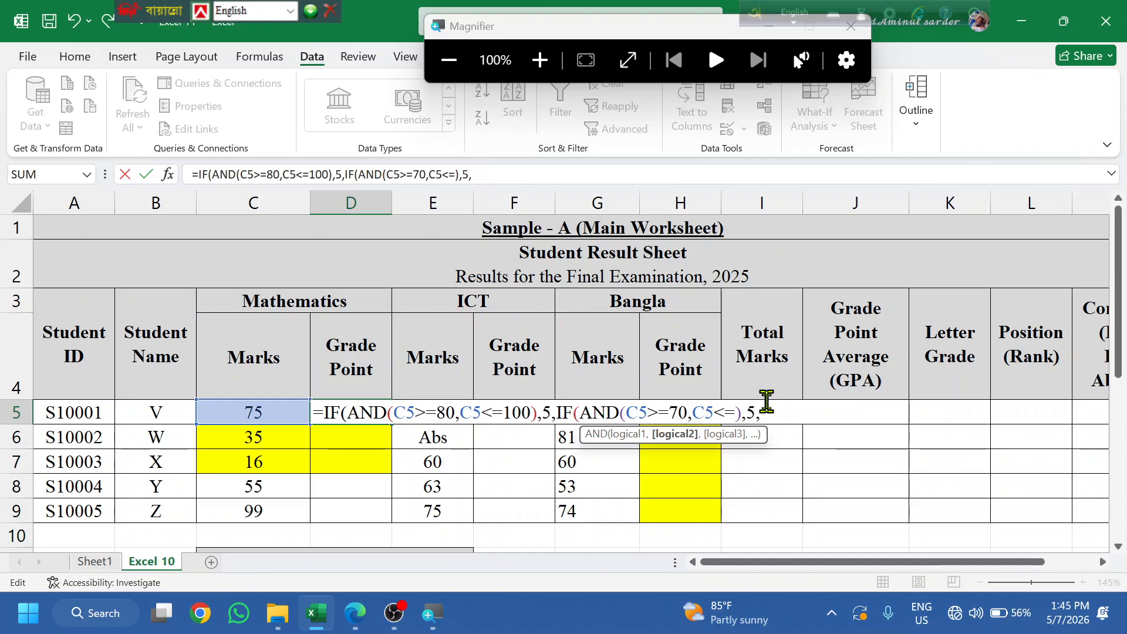
pyautogui.write('79')
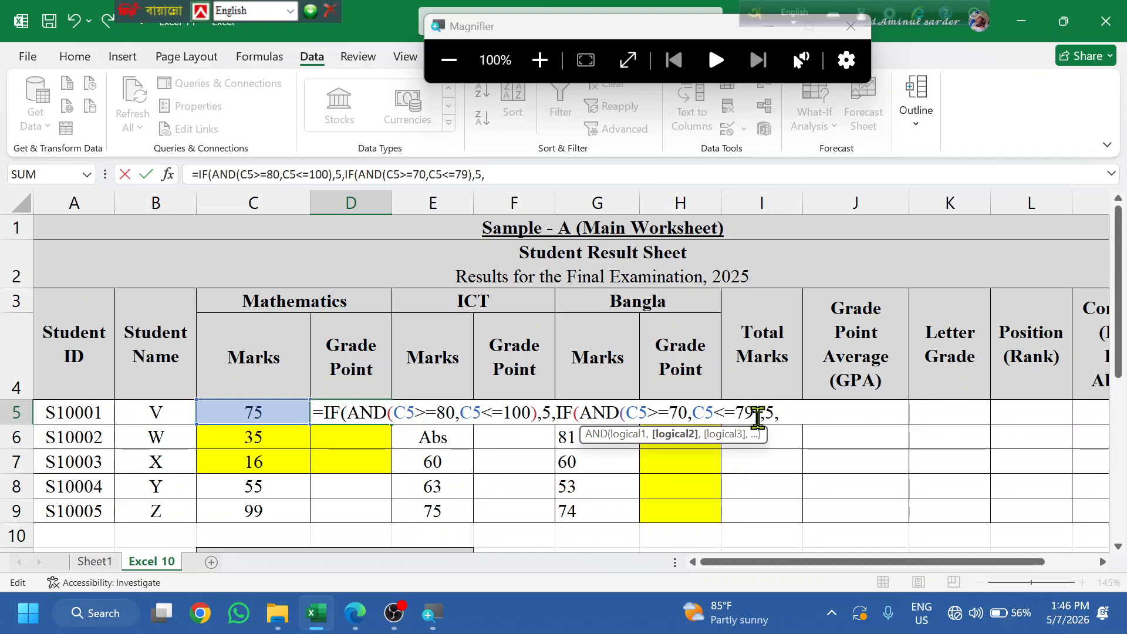
# - Return 4 for the 70–79 band and 0 otherwise, then enter the corrected formula
pyautogui.press('End')
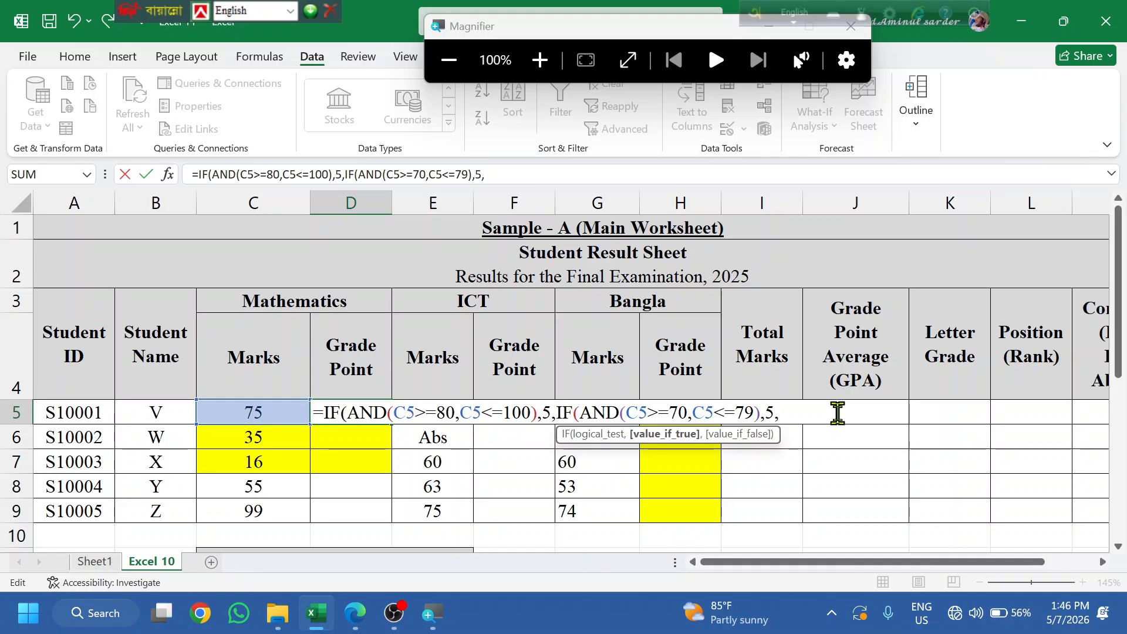
pyautogui.write('4')
pyautogui.press('Right')
pyautogui.write('0')
pyautogui.press('Return')
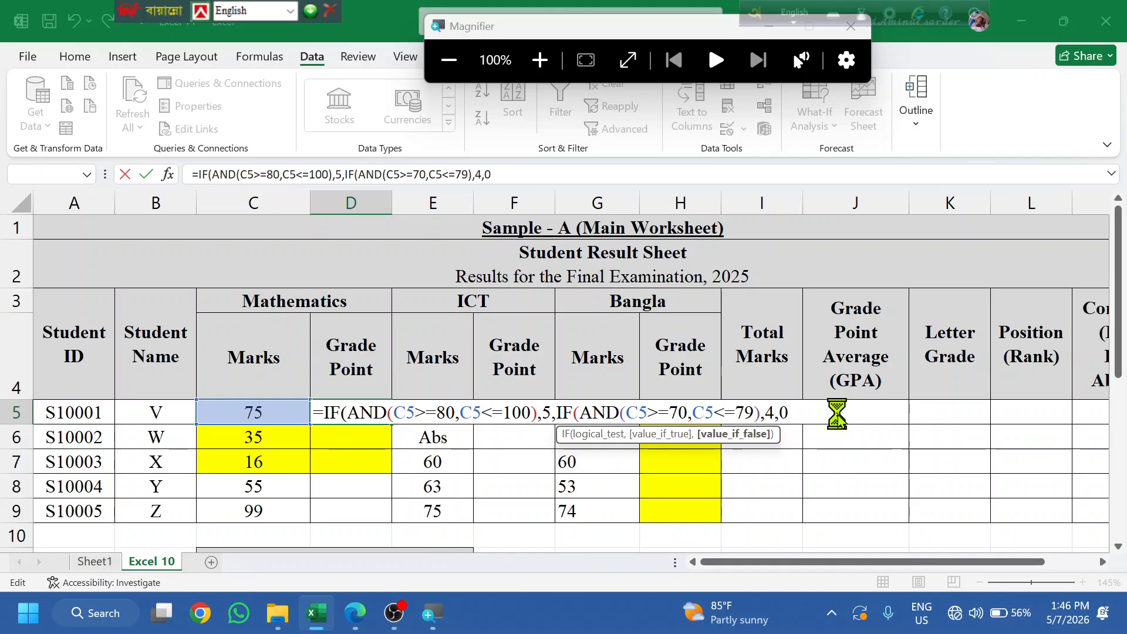
pyautogui.press('Return')
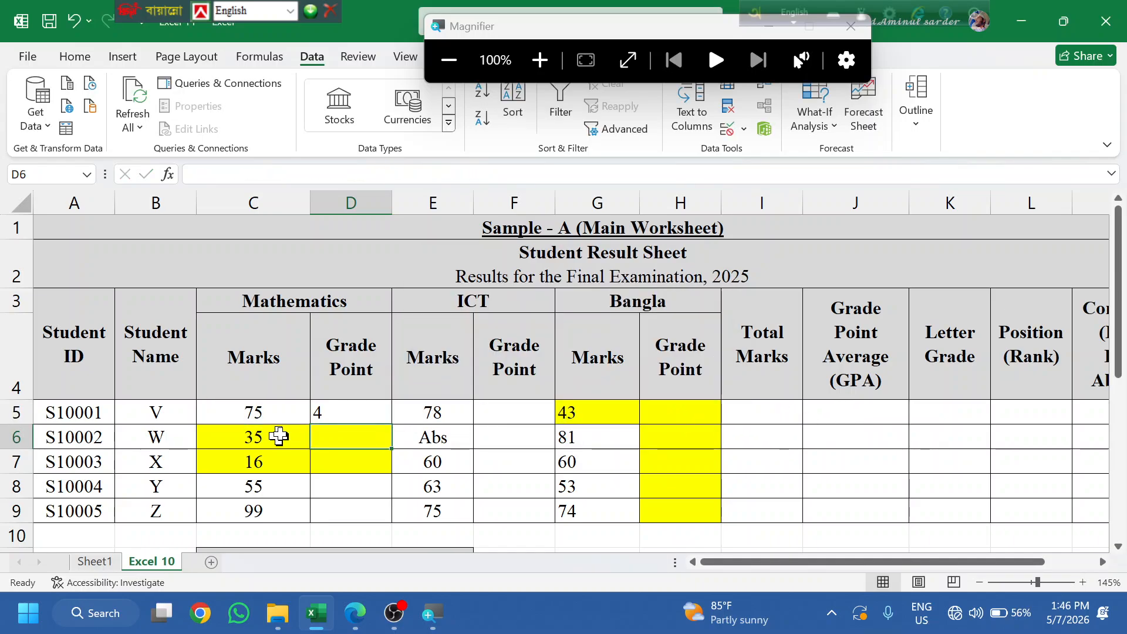
# - Change C5's Mathematics mark from 75 to 79.5 and inspect D5's grade formula
pyautogui.click(288, 411)
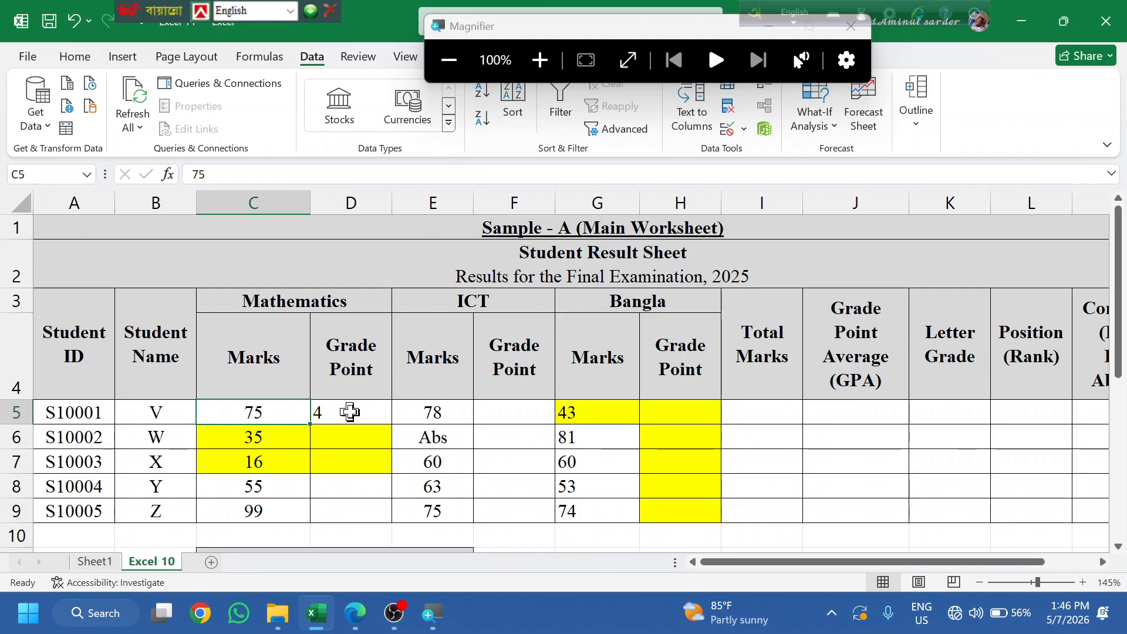
pyautogui.press('BackSpace')
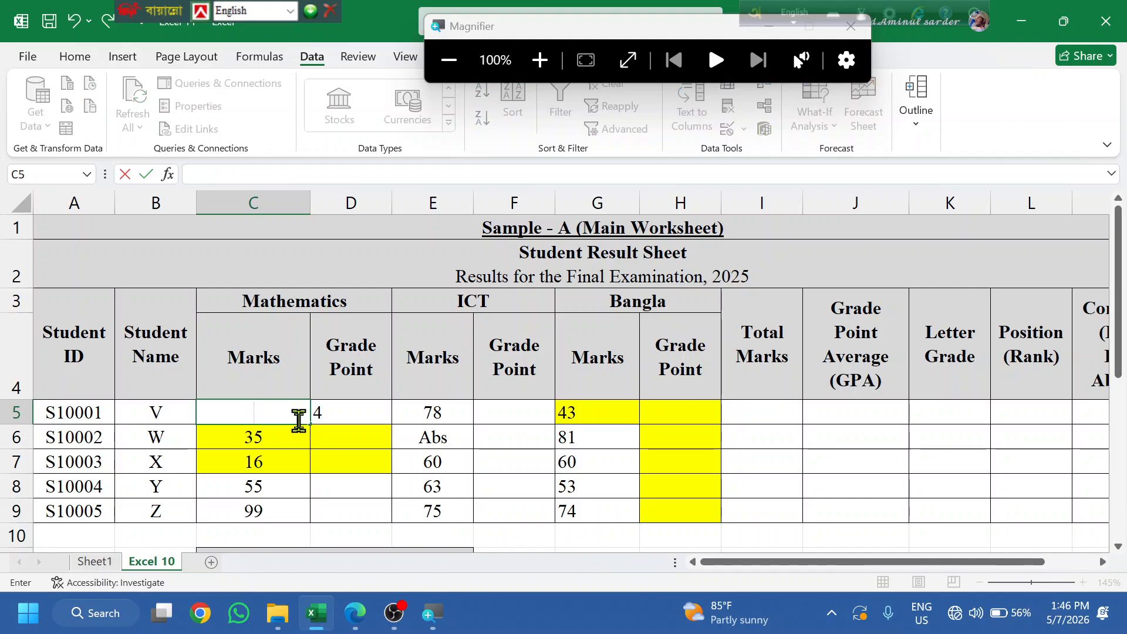
pyautogui.write('79')
pyautogui.click(352, 470)
pyautogui.click(285, 411)
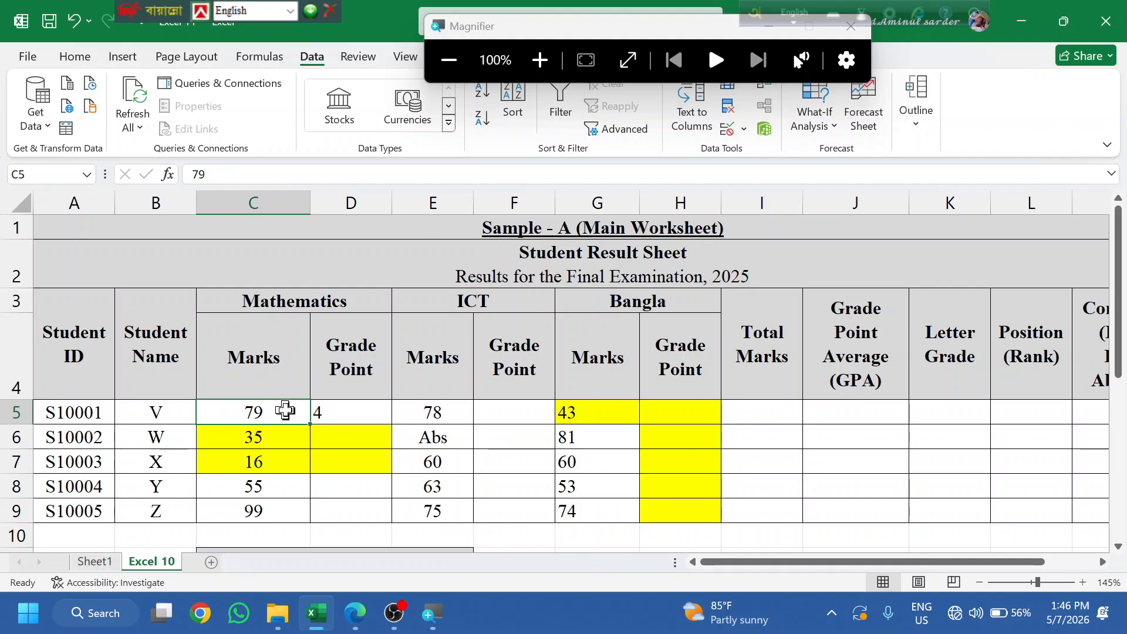
pyautogui.doubleClick(286, 411)
pyautogui.write('.5')
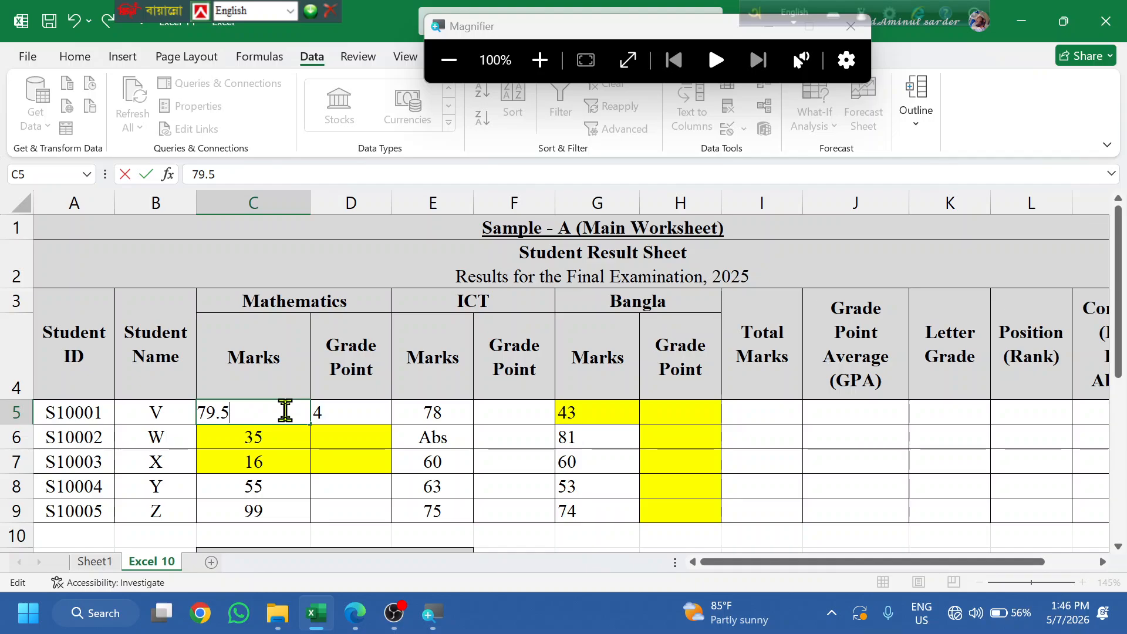
pyautogui.press('Return')
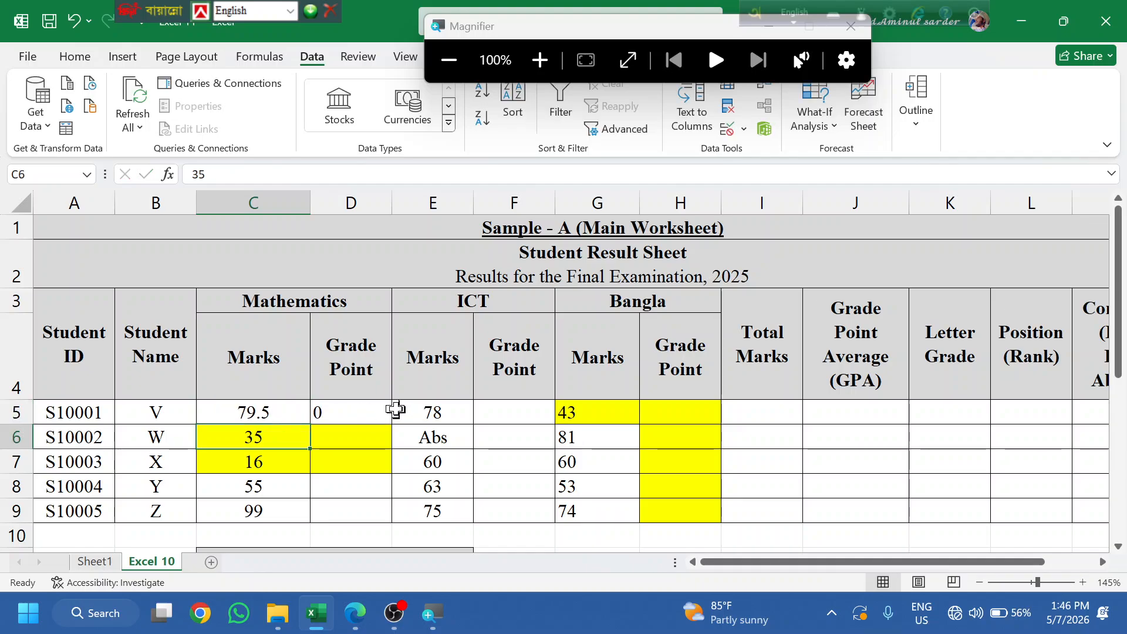
pyautogui.click(346, 411)
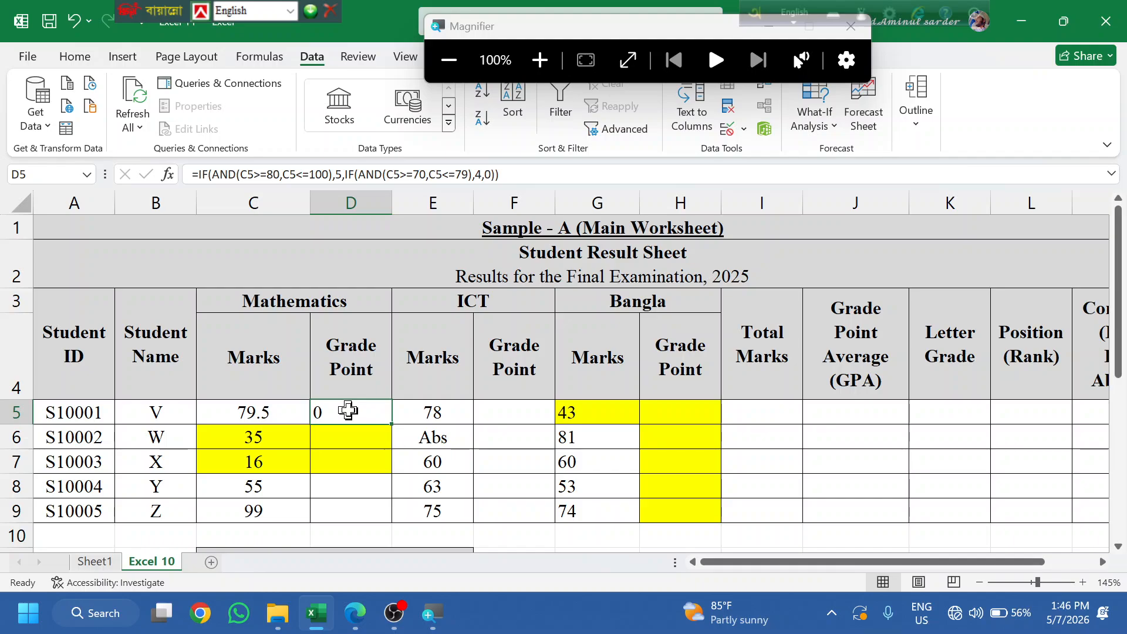
# - Change the 4-point band's upper limit in D5 from C5<=79 to C5<80
pyautogui.doubleClick(360, 411)
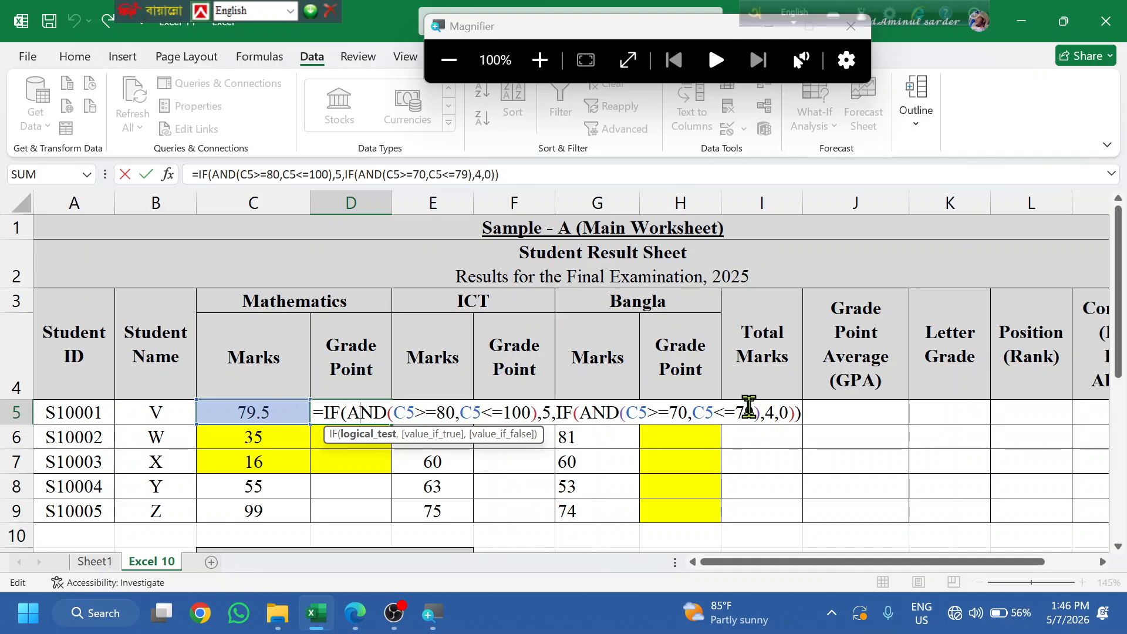
pyautogui.moveTo(753, 408); pyautogui.dragTo(728, 403)
pyautogui.write('8')
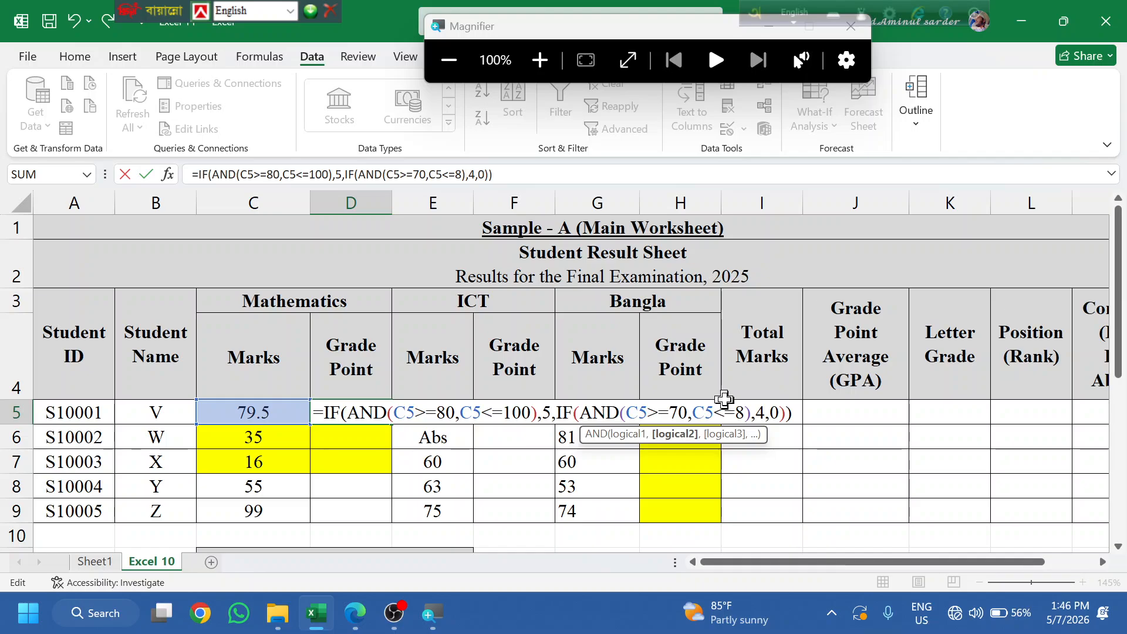
pyautogui.write('00')
pyautogui.press('BackSpace')
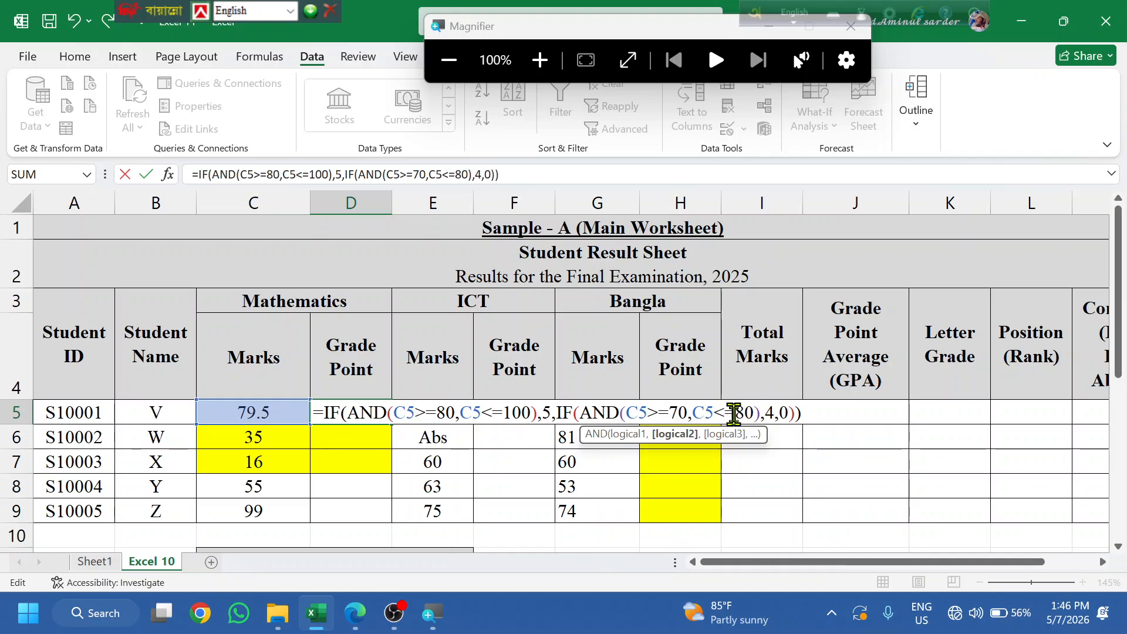
pyautogui.click(737, 412)
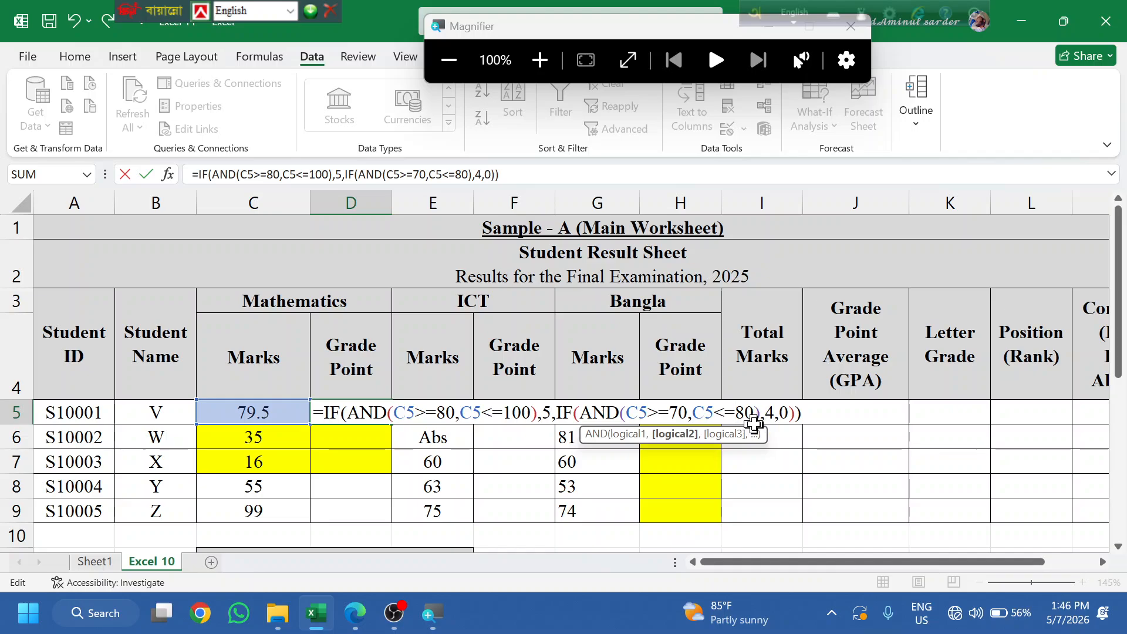
pyautogui.press('BackSpace')
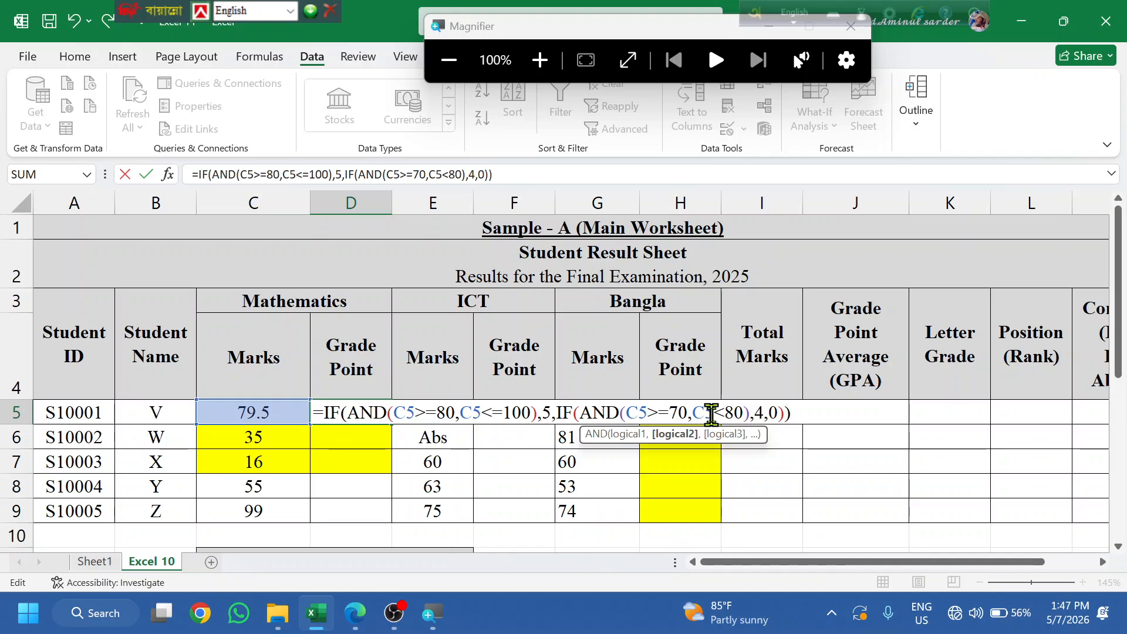
# - Delete the trailing 0 and closing parentheses so D5's formula ends with ',4,'
pyautogui.click(788, 407)
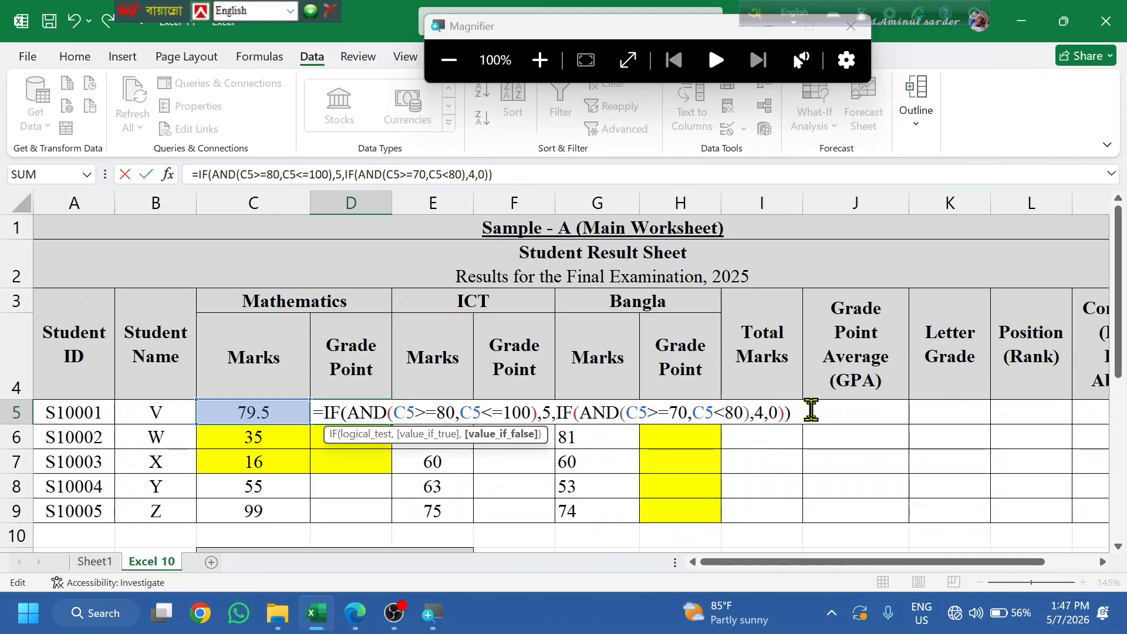
pyautogui.click(807, 403)
pyautogui.press('BackSpace')
pyautogui.press('BackSpace')
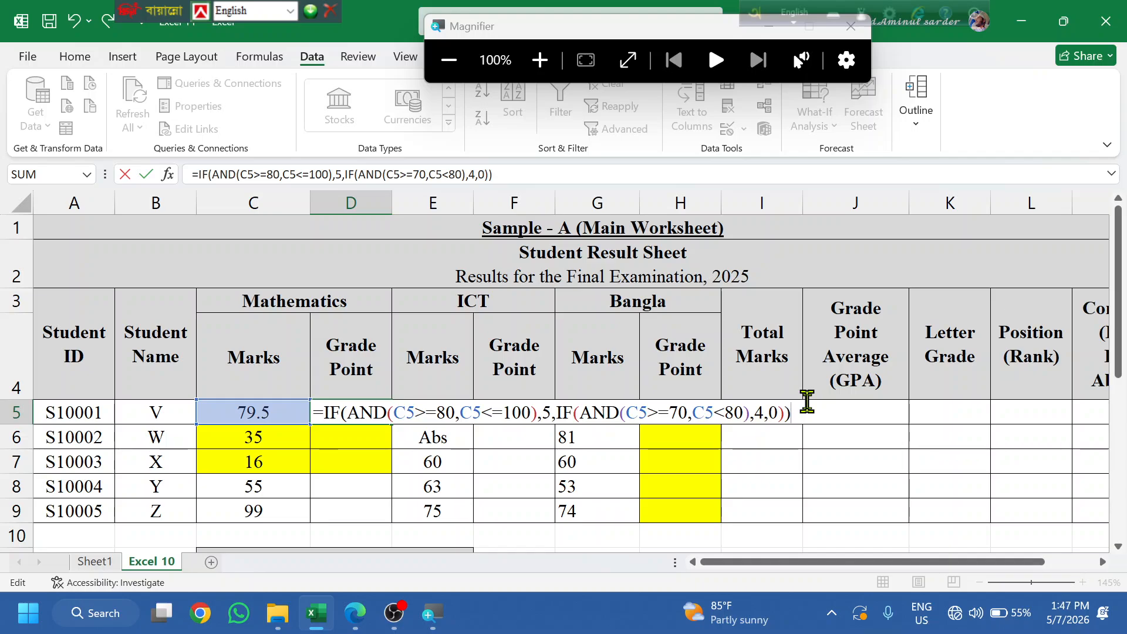
pyautogui.press('BackSpace')
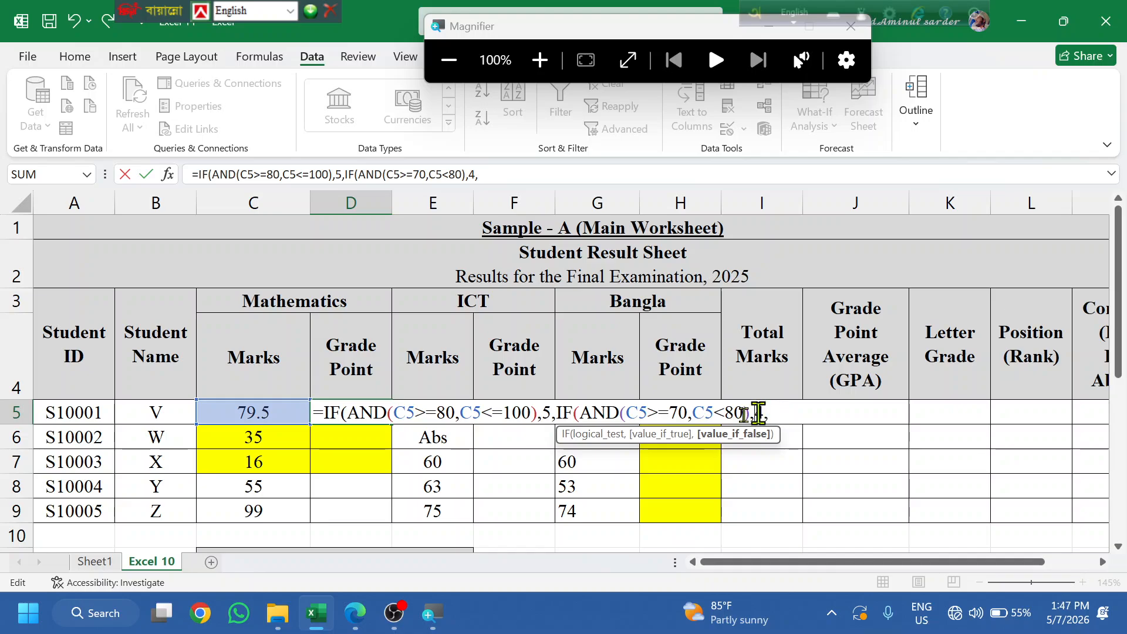
# - Duplicate the 70–80 IF clause at the end of the D5 grade-point formula
pyautogui.moveTo(764, 412); pyautogui.dragTo(556, 411)
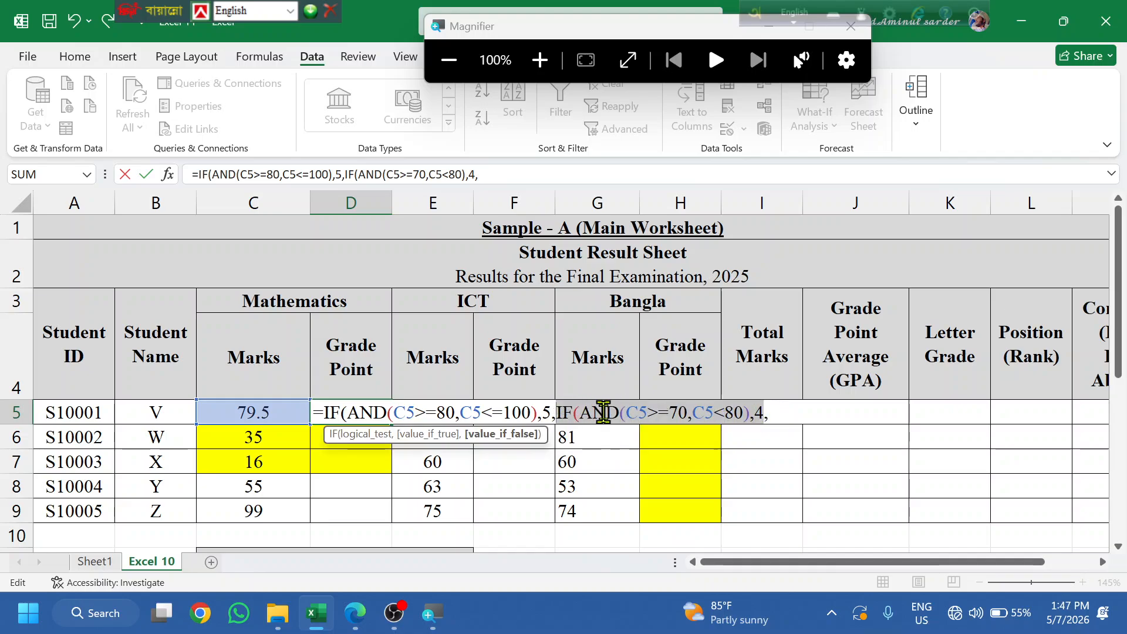
pyautogui.hotkey('ctrl', 'c')
pyautogui.click(779, 412)
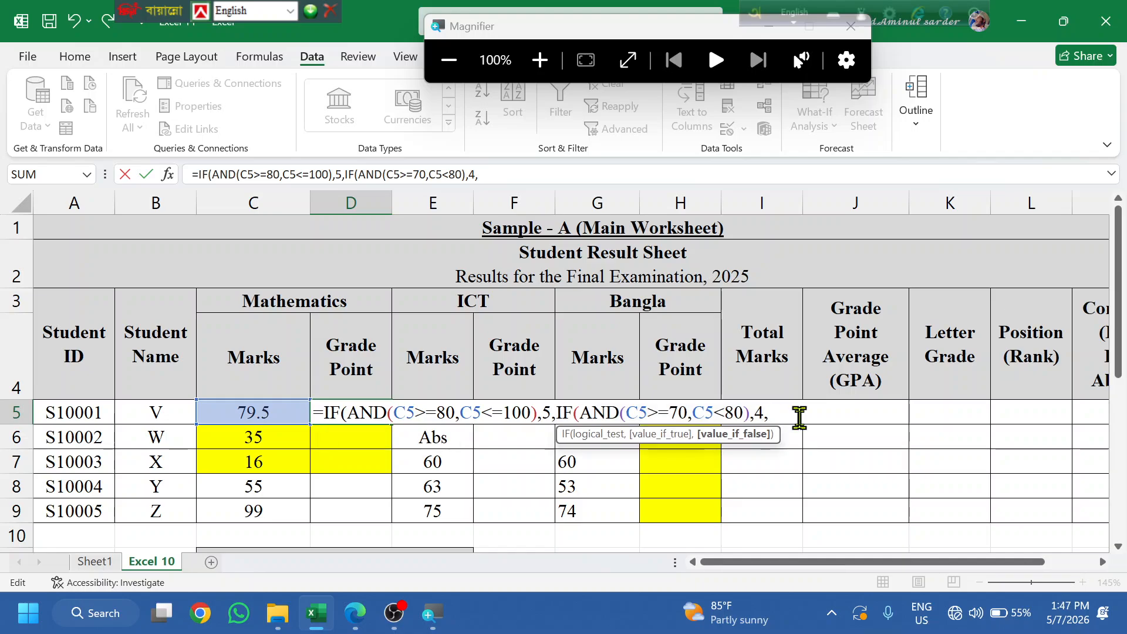
pyautogui.hotkey('ctrl', 'v')
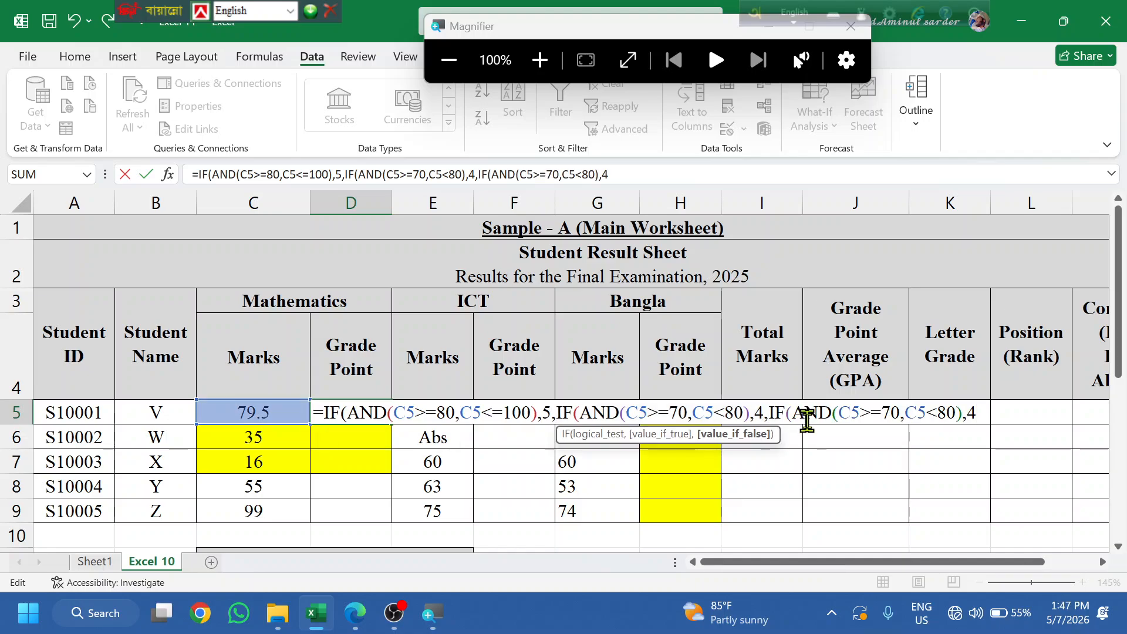
# - Change the duplicated clause to IF(AND(C5>=60,C5<70),3, for the 60–70 band
pyautogui.click(841, 415)
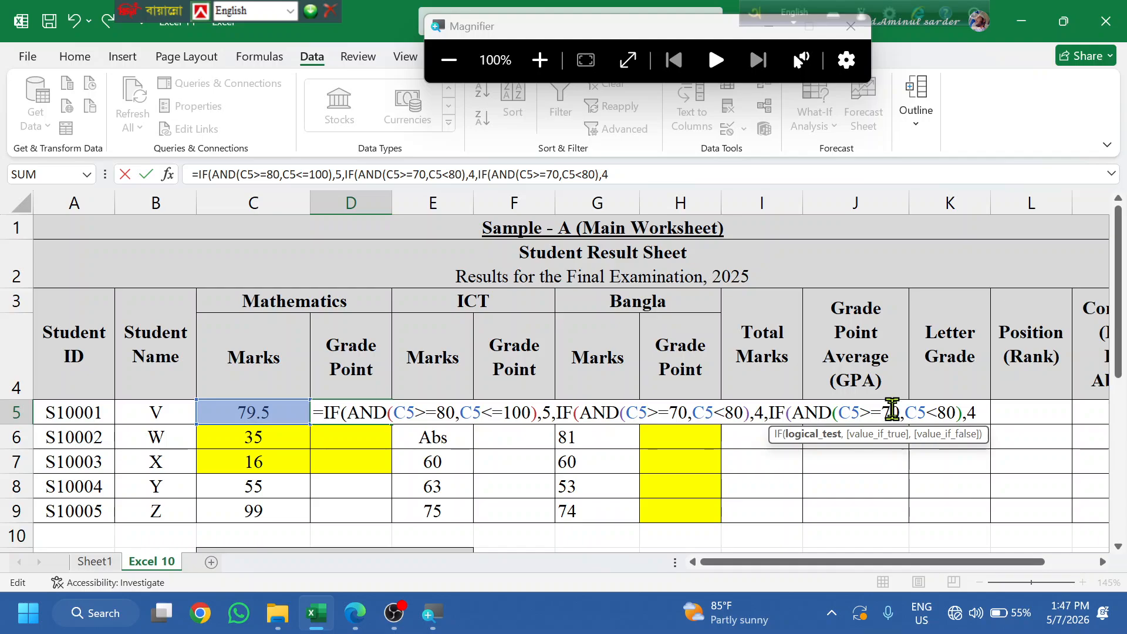
pyautogui.click(891, 411)
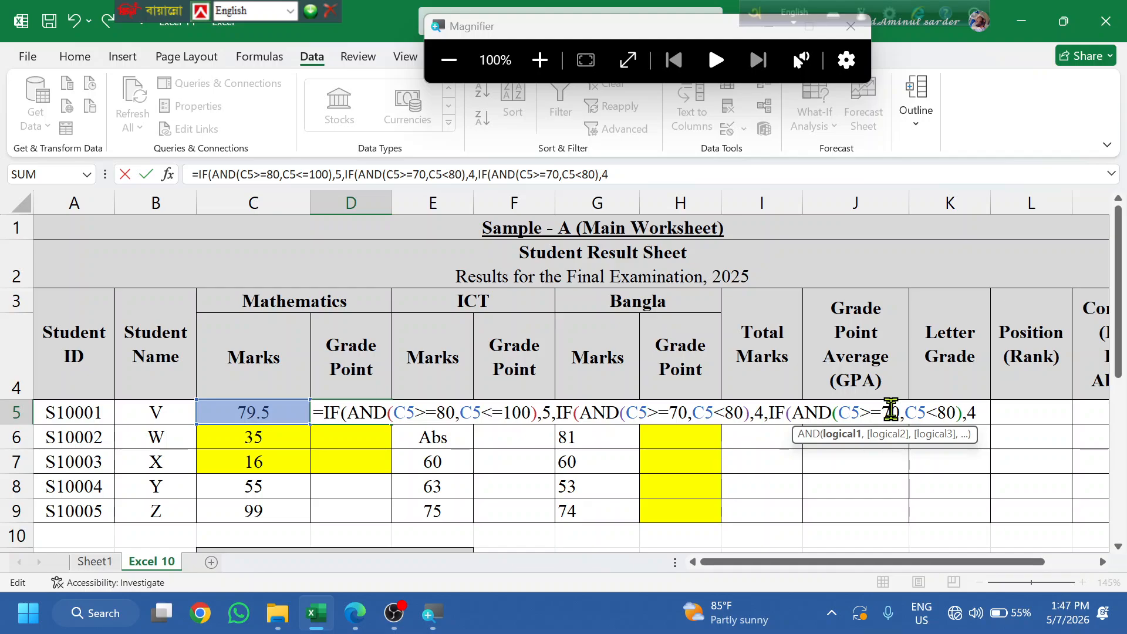
pyautogui.press('Delete')
pyautogui.press('BackSpace')
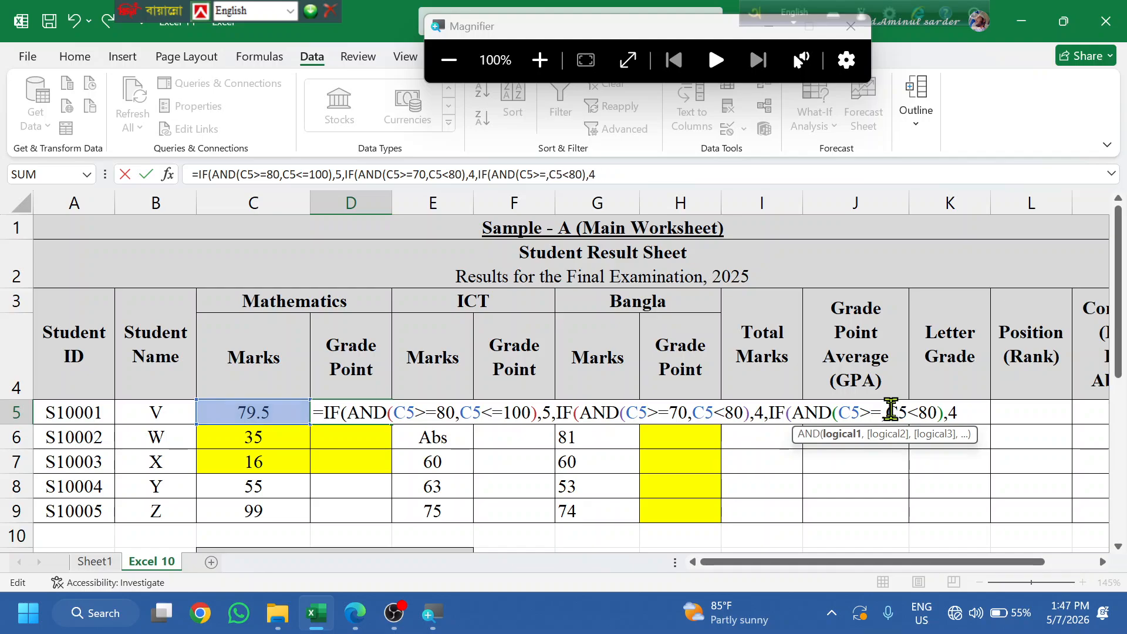
pyautogui.write('60')
pyautogui.press('Right')
pyautogui.press('Right')
pyautogui.press('Right')
pyautogui.press('Right')
pyautogui.press('Right')
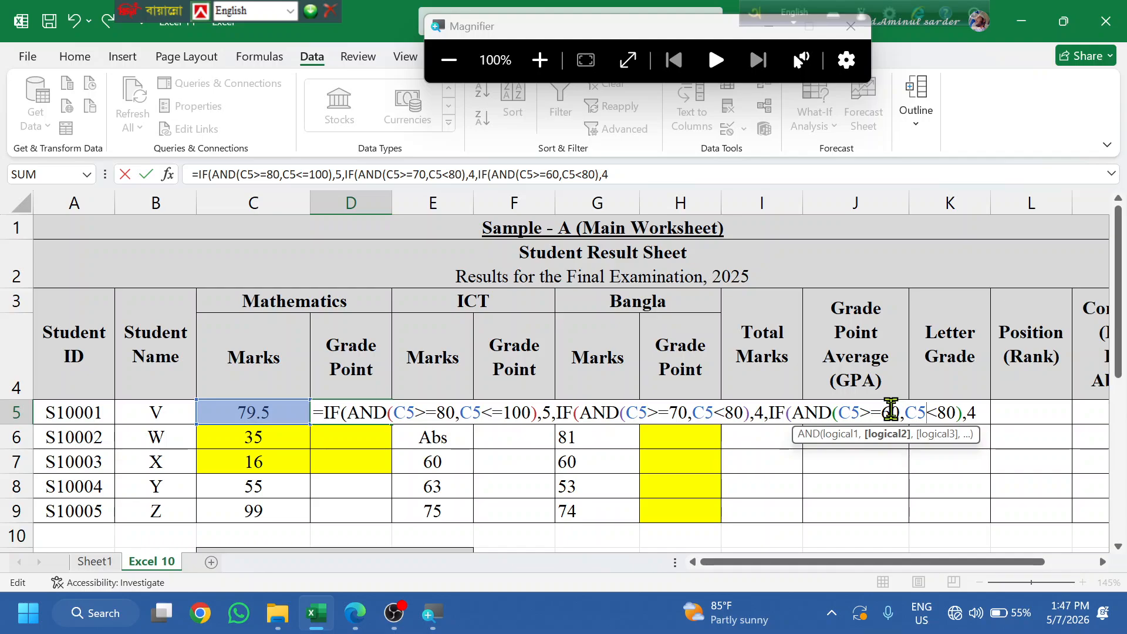
pyautogui.press('BackSpace')
pyautogui.write('7')
pyautogui.press('Right')
pyautogui.press('Right')
pyautogui.press('Right')
pyautogui.press('Right')
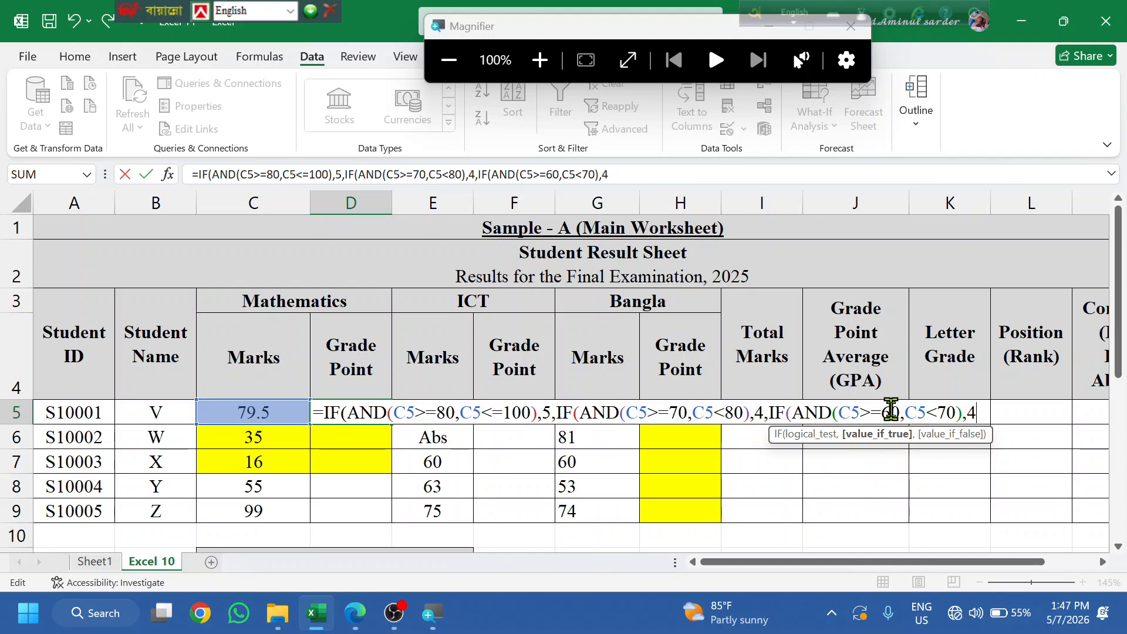
pyautogui.press('BackSpace')
pyautogui.write('3,')
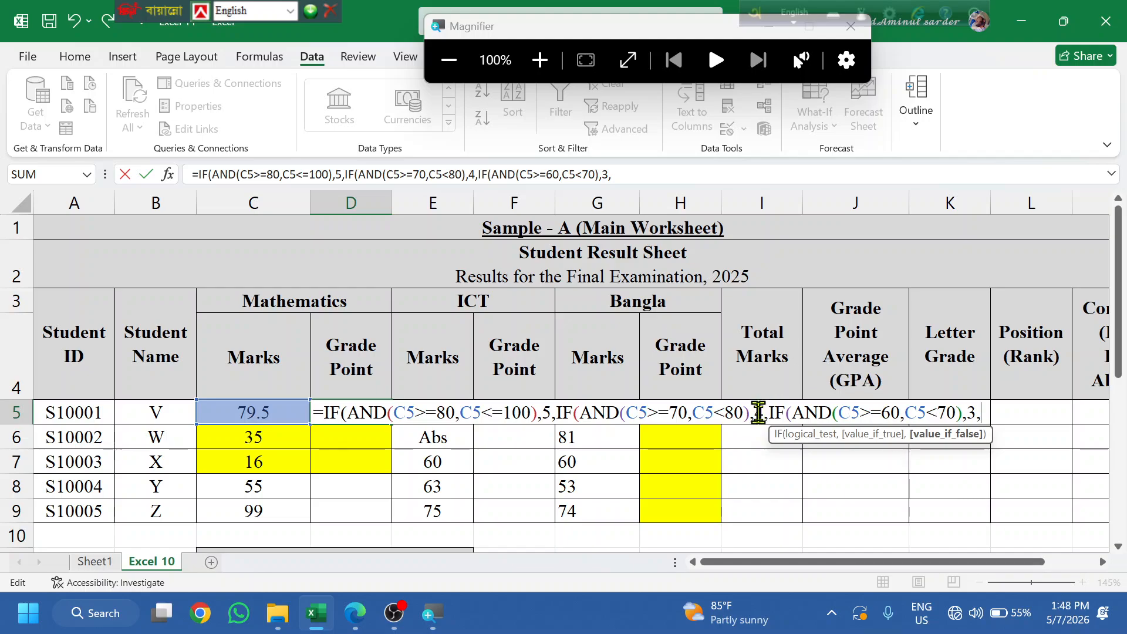
# - Copy the 60–70 clause and paste another copy at the formula's end
pyautogui.moveTo(771, 412); pyautogui.dragTo(980, 413)
pyautogui.hotkey('ctrl', 'c')
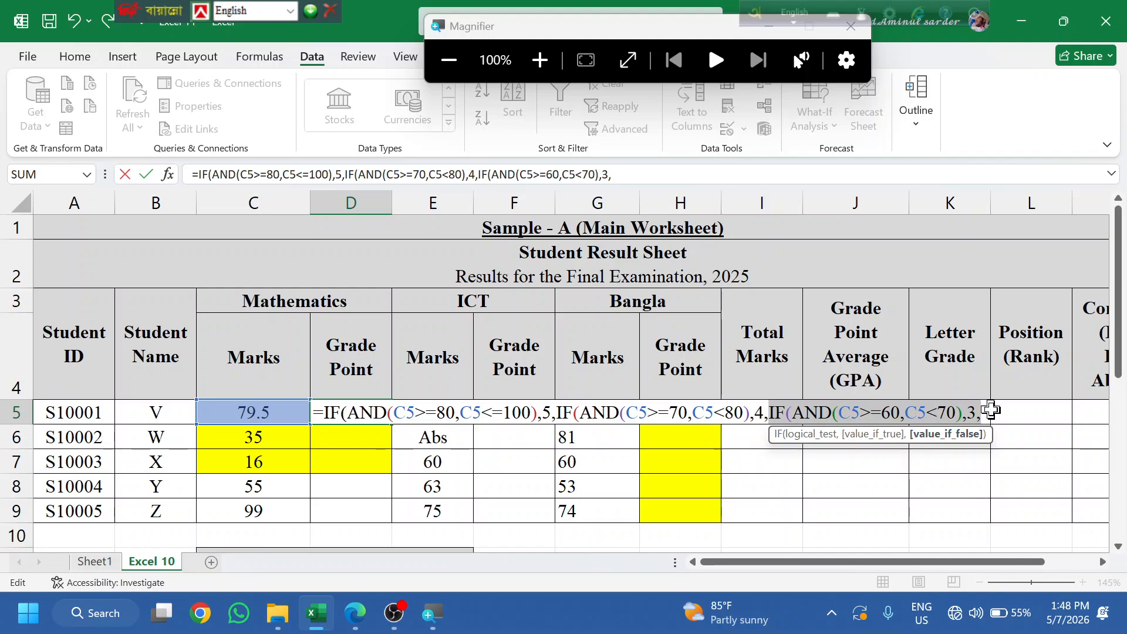
pyautogui.click(1007, 414)
pyautogui.hotkey('ctrl', 'v')
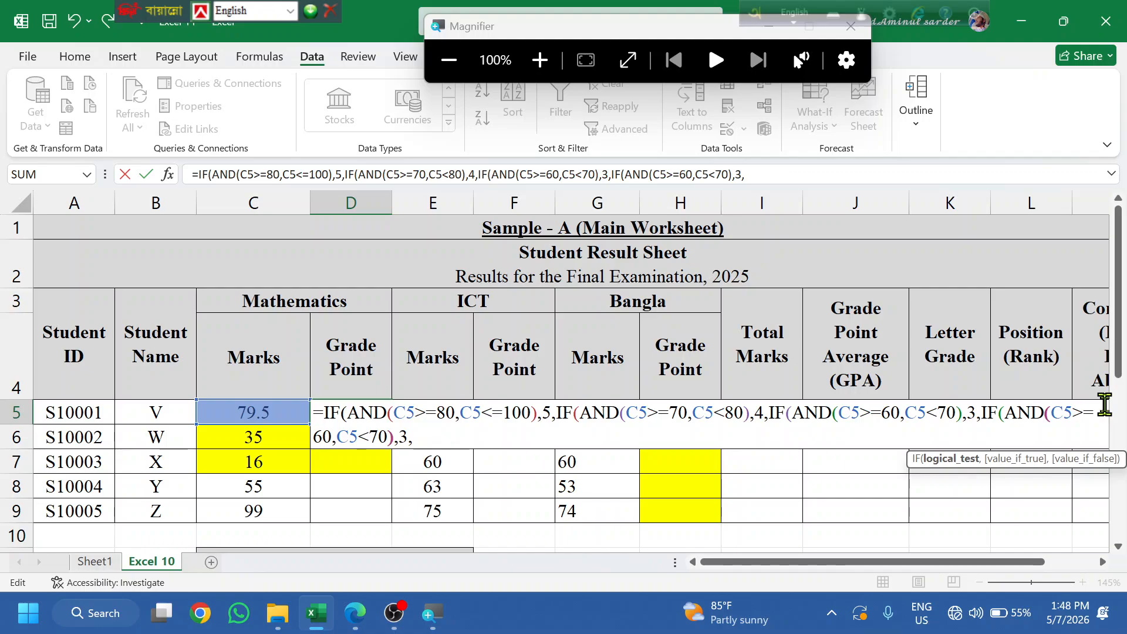
# - Turn the last clause into IF(AND(C5>=50,C5<60),2, and paste another 60–70 clause after it
pyautogui.click(1105, 403)
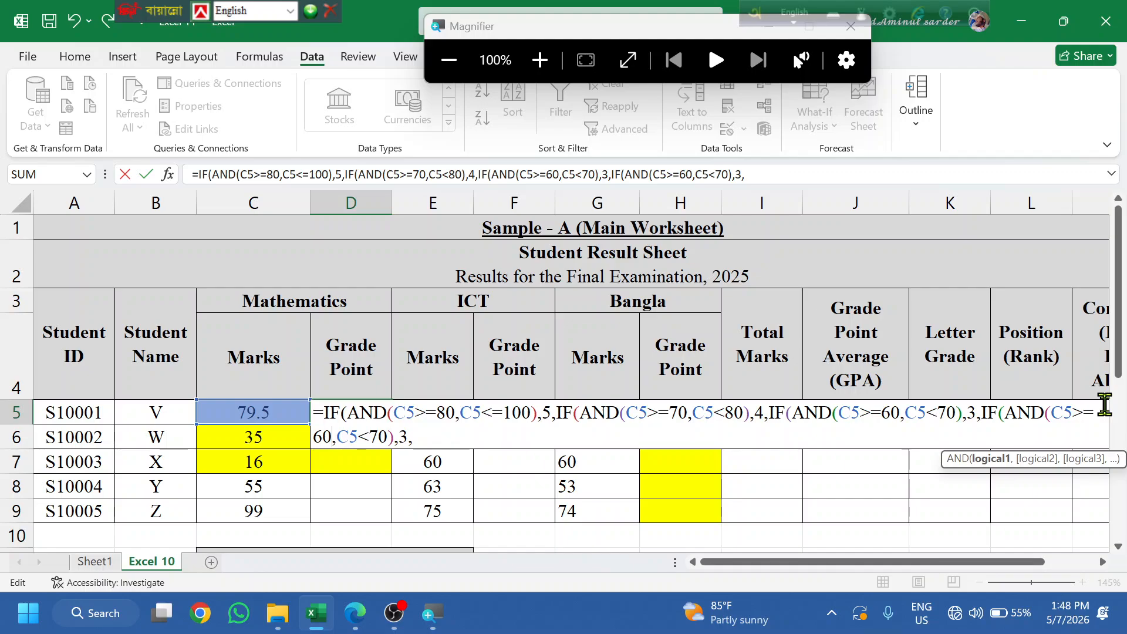
pyautogui.press('Left')
pyautogui.press('BackSpace')
pyautogui.write('5')
pyautogui.press('Right')
pyautogui.press('Right')
pyautogui.press('Right')
pyautogui.press('Right')
pyautogui.press('Right')
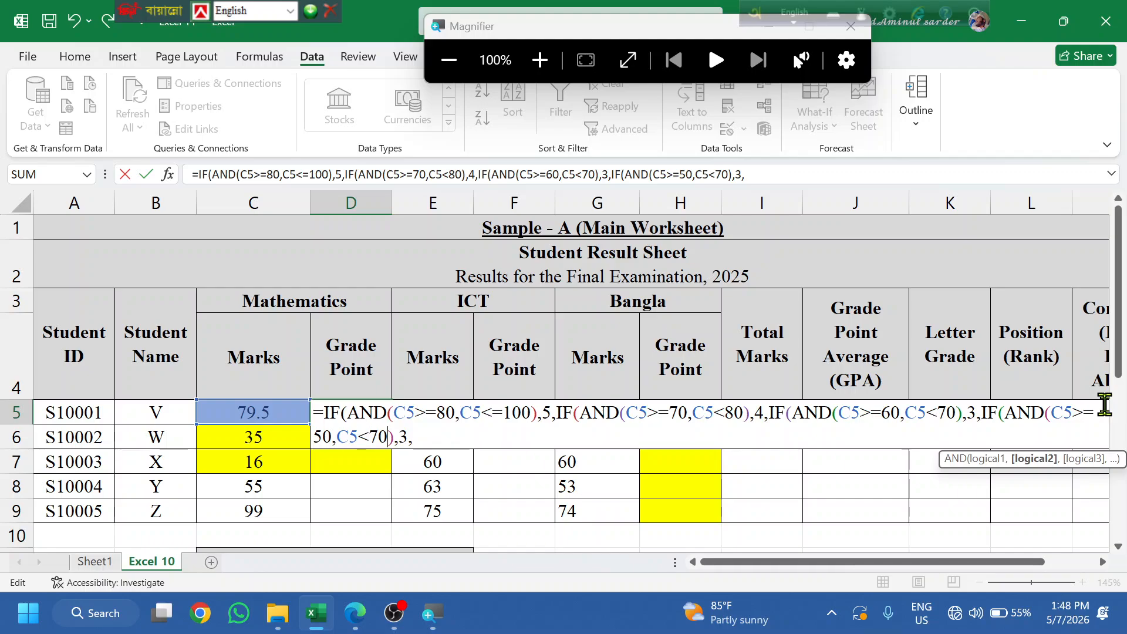
pyautogui.press('BackSpace')
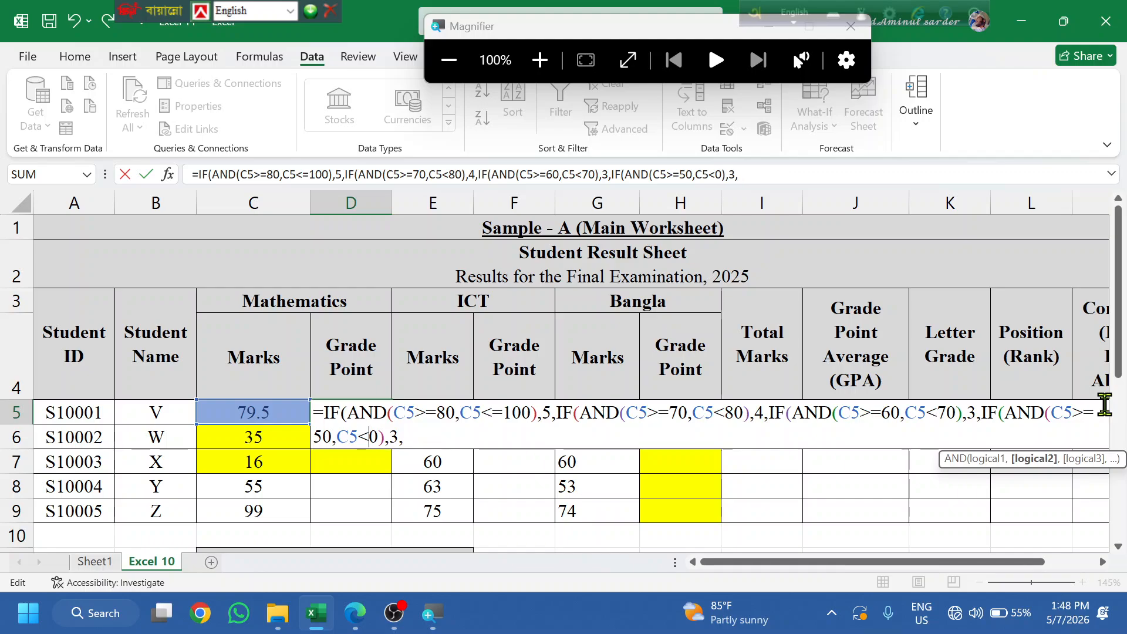
pyautogui.write('6')
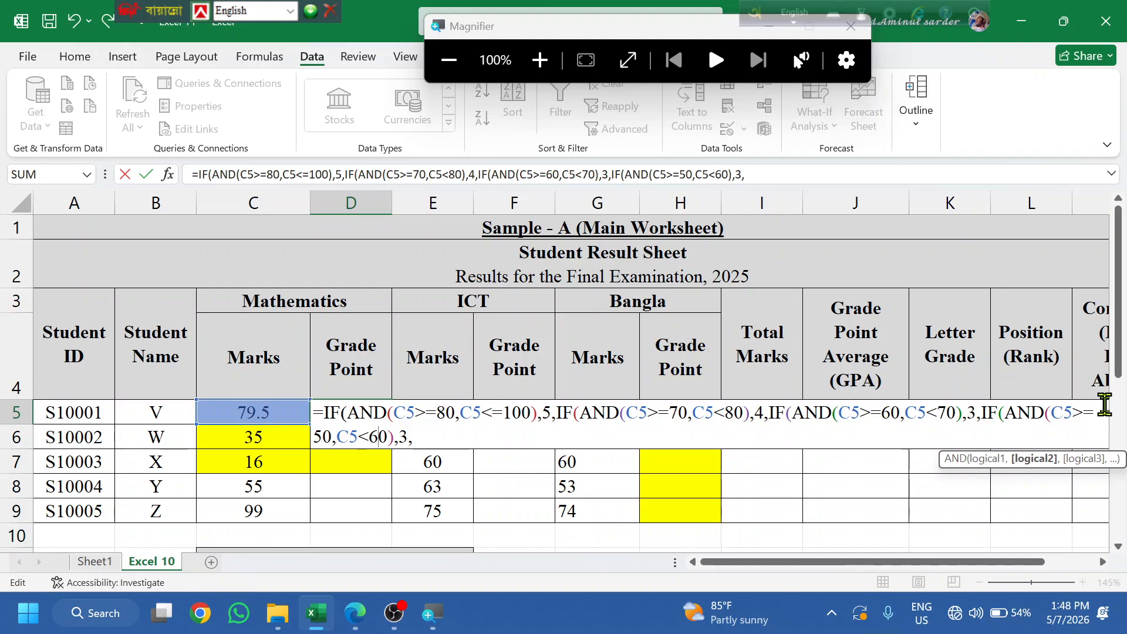
pyautogui.press('Right')
pyautogui.press('Right')
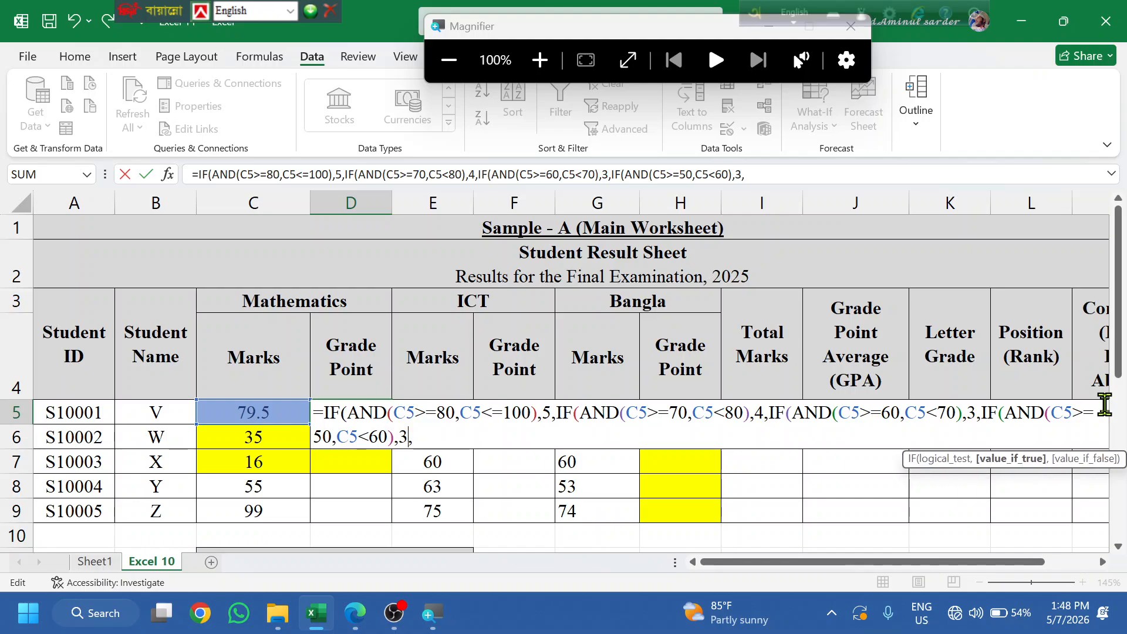
pyautogui.press('BackSpace')
pyautogui.write('2')
pyautogui.press('Right')
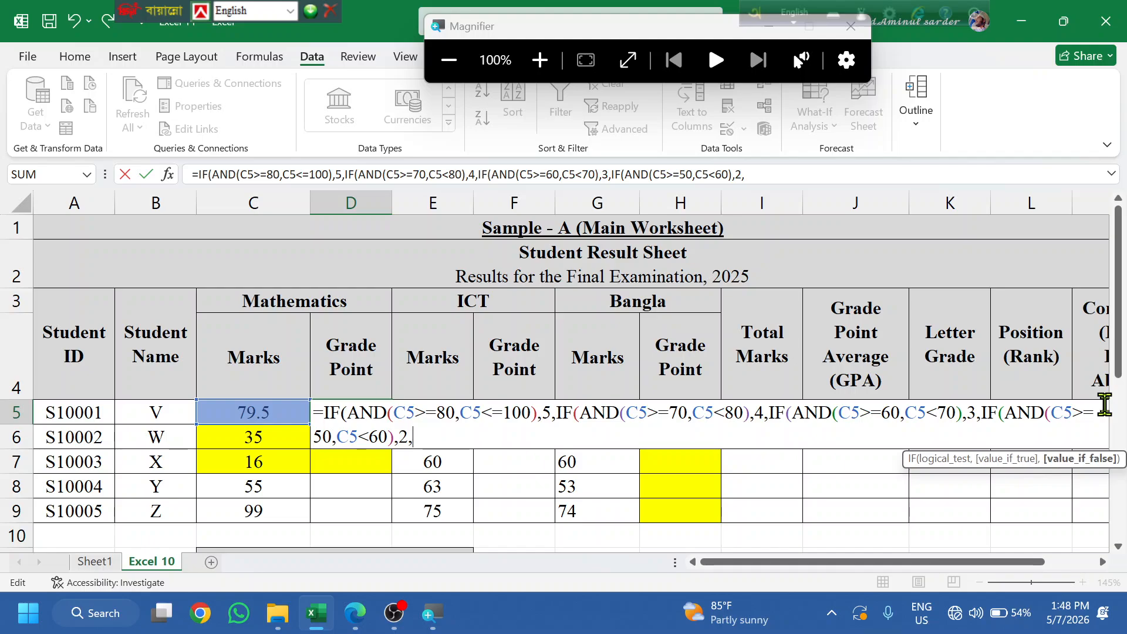
pyautogui.write('IF(AND(C5>=60,C5<70),3,')
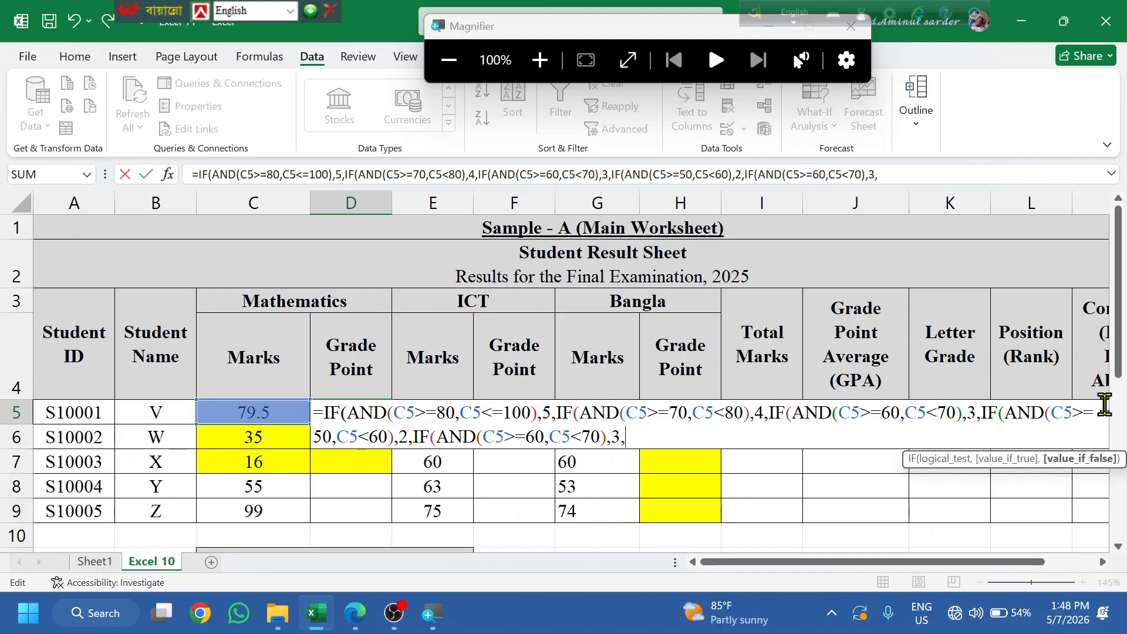
# - Change the last clause's bounds to C5>=0 and C5<=49
pyautogui.press('Left')
pyautogui.press('Left')
pyautogui.press('Left')
pyautogui.press('Left')
pyautogui.press('Left')
pyautogui.press('Left')
pyautogui.press('Left')
pyautogui.press('Left')
pyautogui.press('Left')
pyautogui.press('Left')
pyautogui.press('Left')
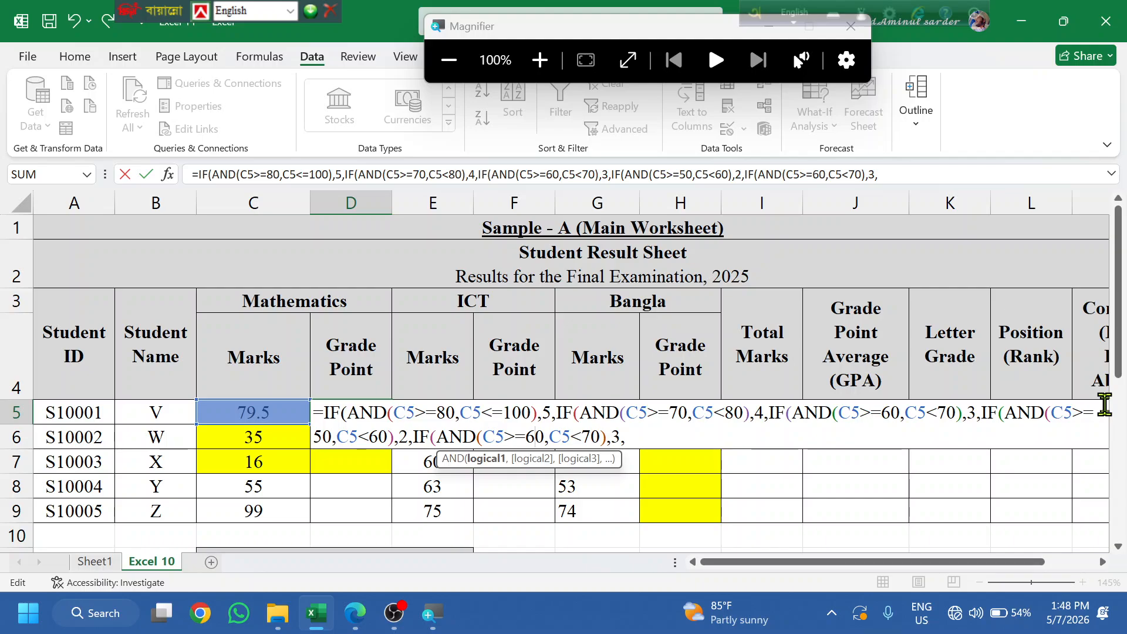
pyautogui.press('BackSpace')
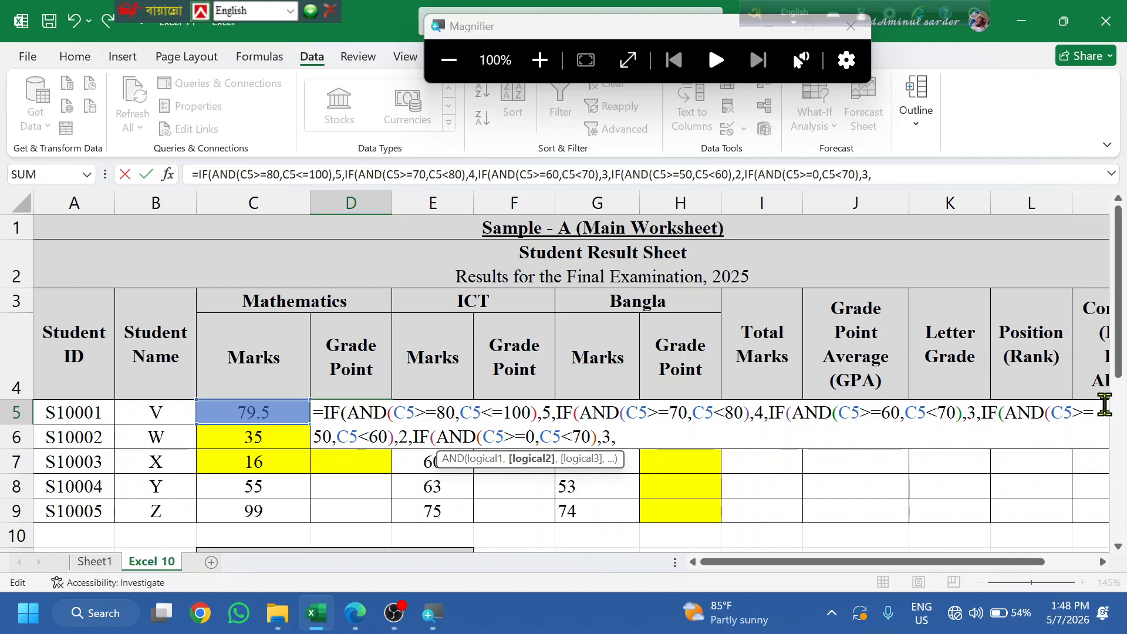
pyautogui.press('BackSpace')
pyautogui.press('BackSpace')
pyautogui.write('=')
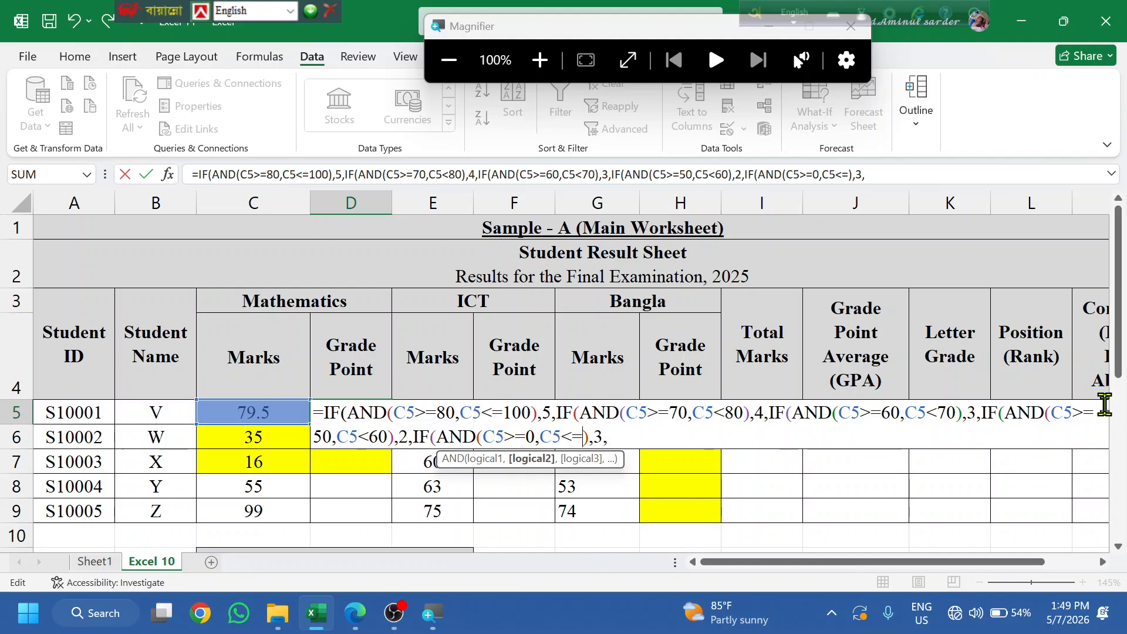
pyautogui.press('BackSpace')
pyautogui.write('50')
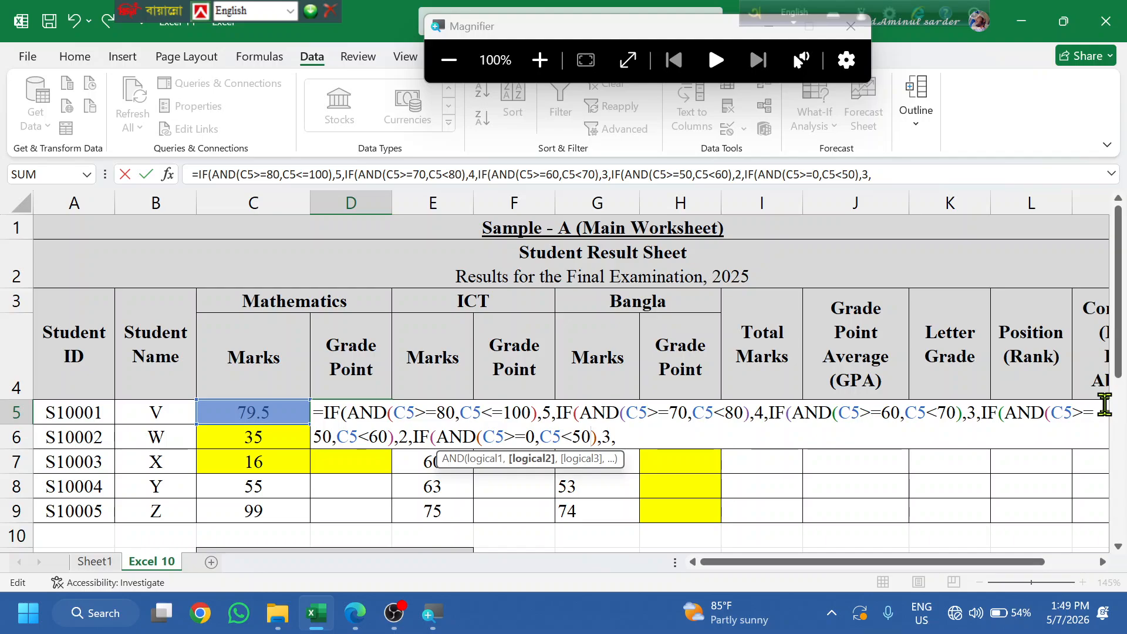
pyautogui.press('BackSpace')
pyautogui.press('BackSpace')
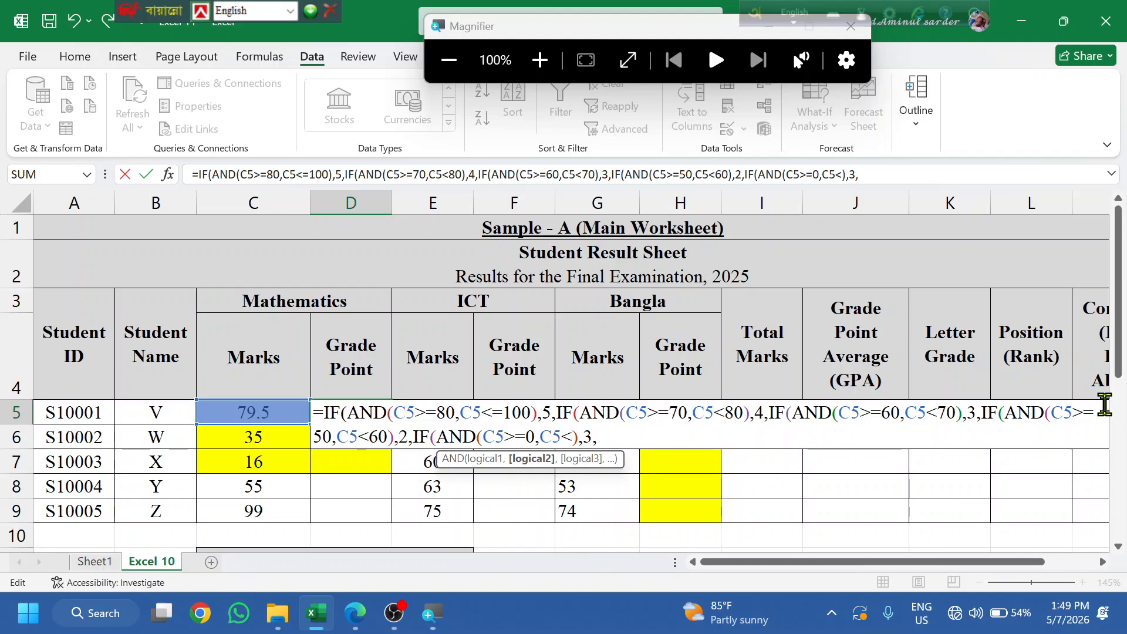
pyautogui.write('4')
pyautogui.press('BackSpace')
pyautogui.write('-')
pyautogui.press('BackSpace')
pyautogui.write('=49')
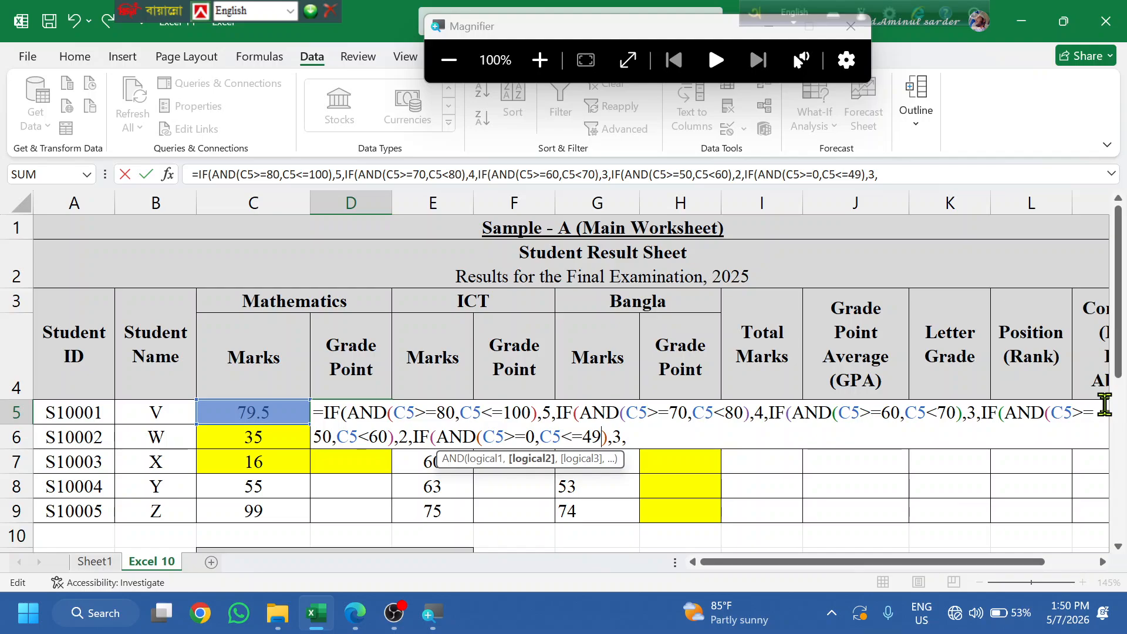
# - Make the 0–49 clause return grade point 0
pyautogui.press('Right')
pyautogui.press('Right')
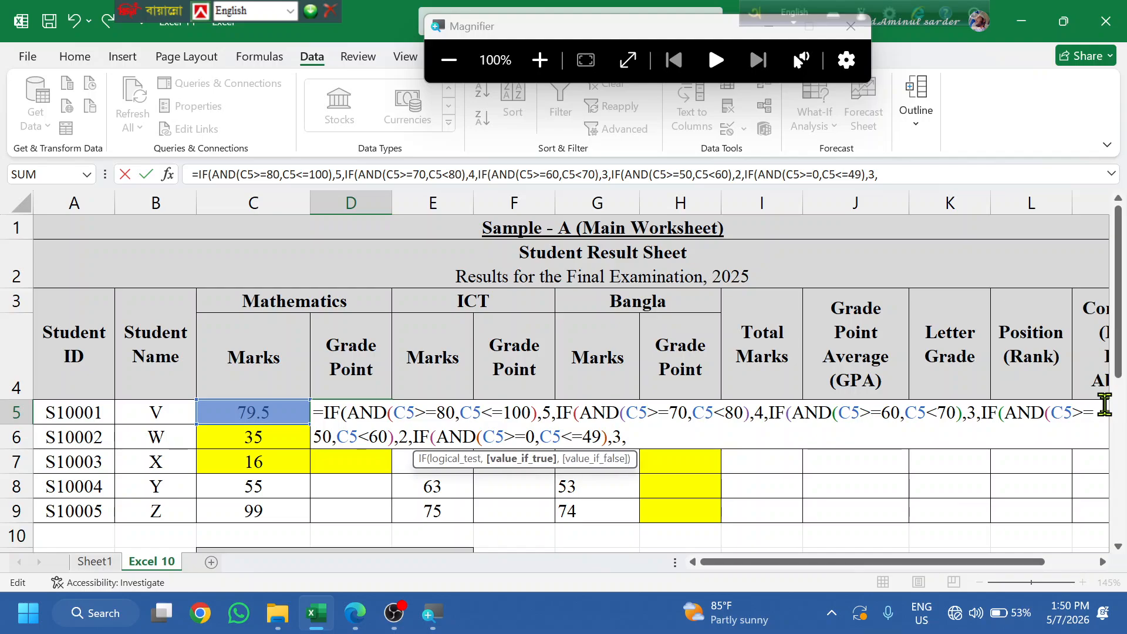
pyautogui.press('Delete')
pyautogui.write('0')
pyautogui.press('Right')
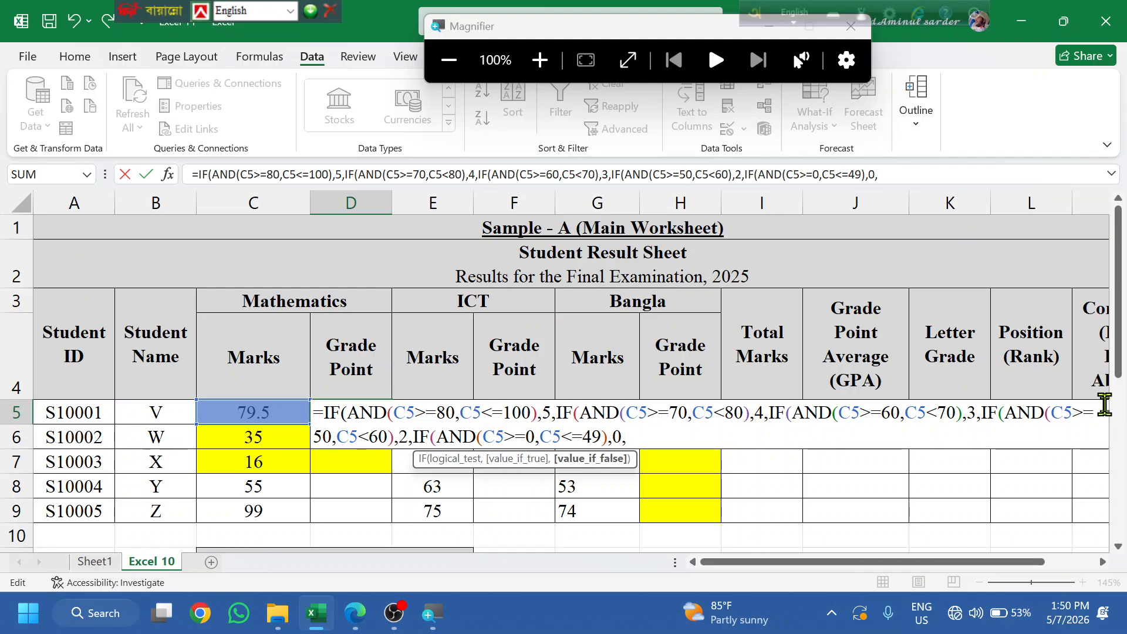
# - Submit the D5 formula, accept the bracket correction, and fill it down to D9
pyautogui.press('Return')
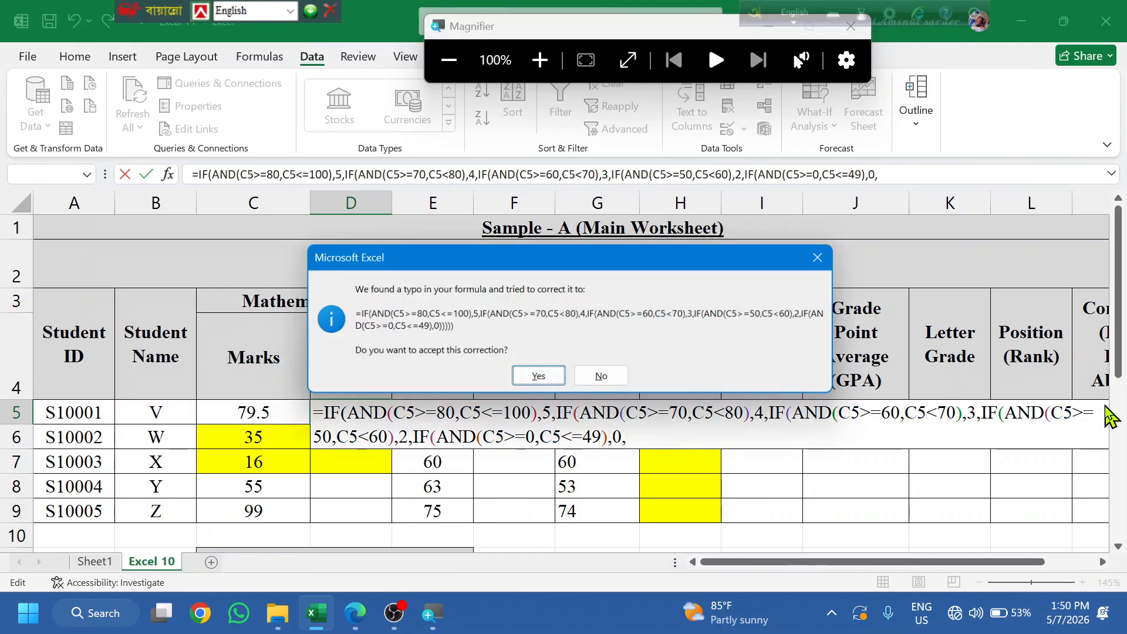
pyautogui.press('Return')
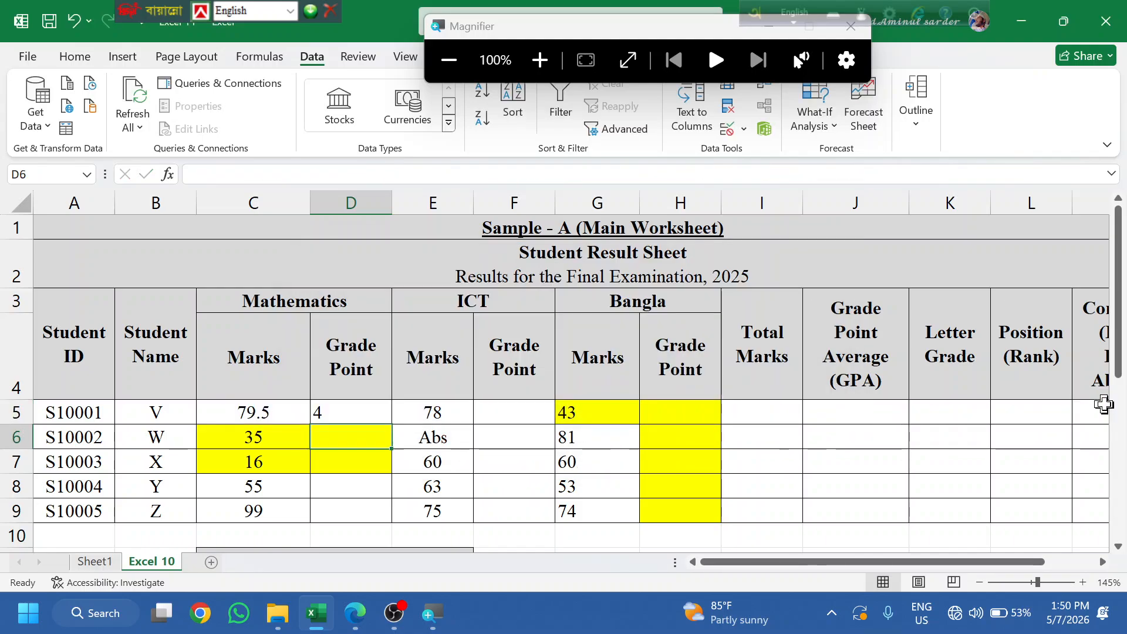
pyautogui.click(332, 412)
pyautogui.doubleClick(389, 423)
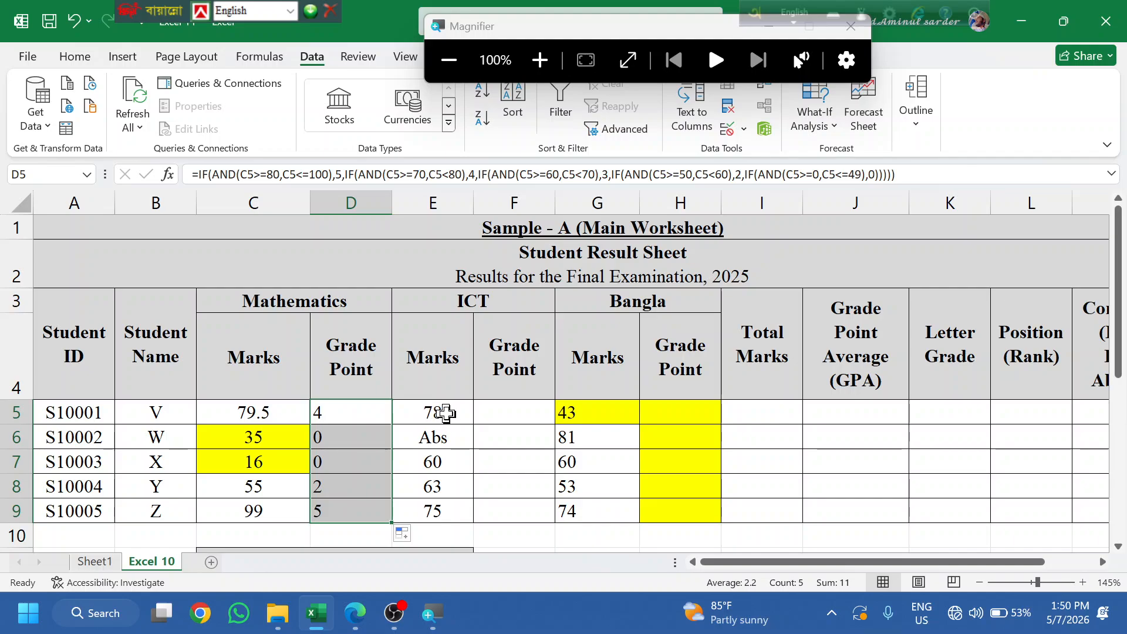
# - Change the Mathematics mark in C5 to 75 and check the filled formulas
pyautogui.click(287, 413)
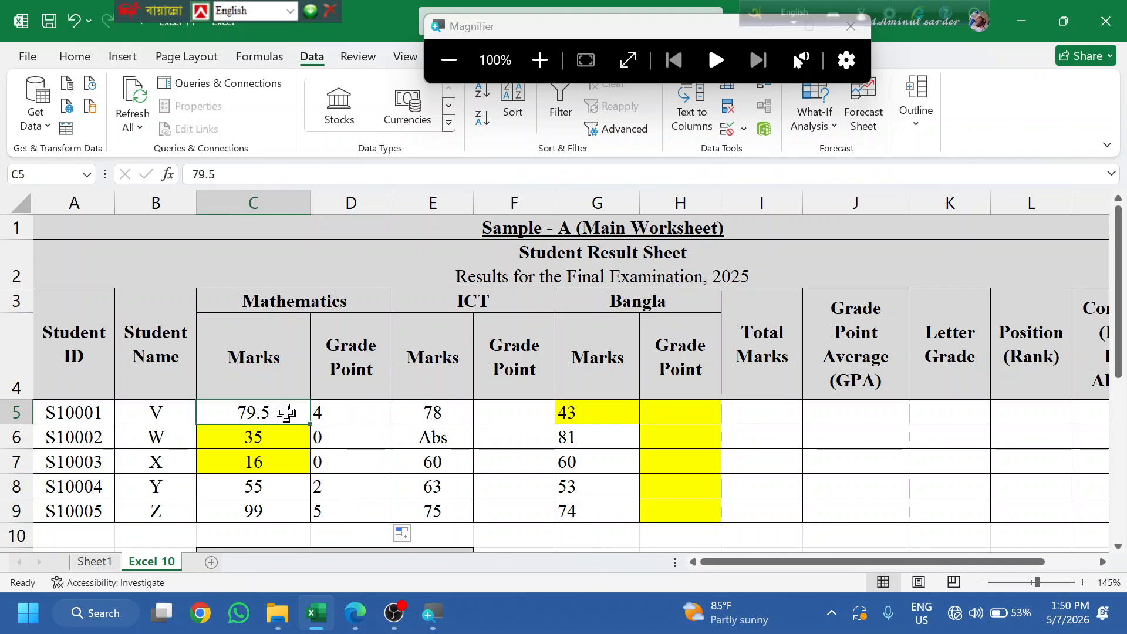
pyautogui.press('BackSpace')
pyautogui.write('75')
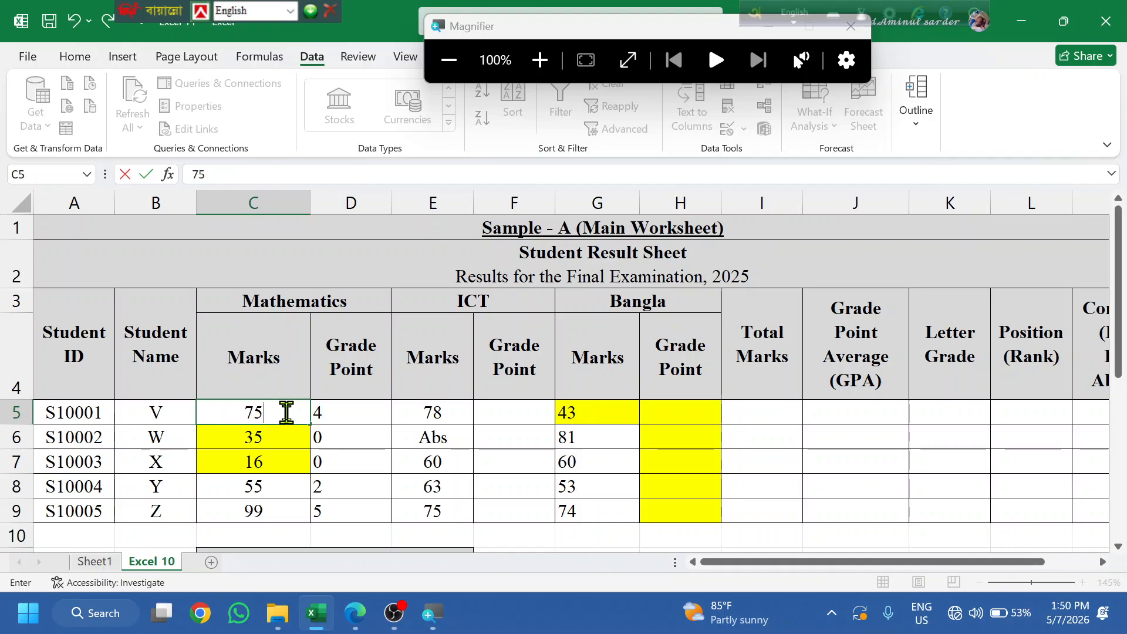
pyautogui.click(421, 485)
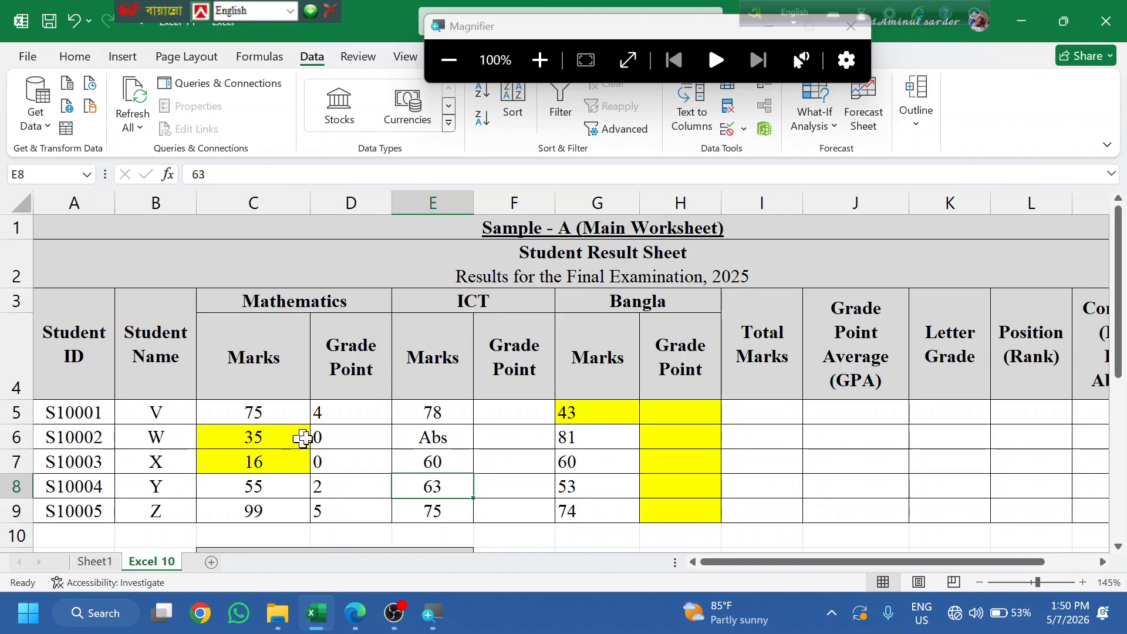
pyautogui.click(268, 436)
pyautogui.moveTo(307, 438); pyautogui.dragTo(343, 437)
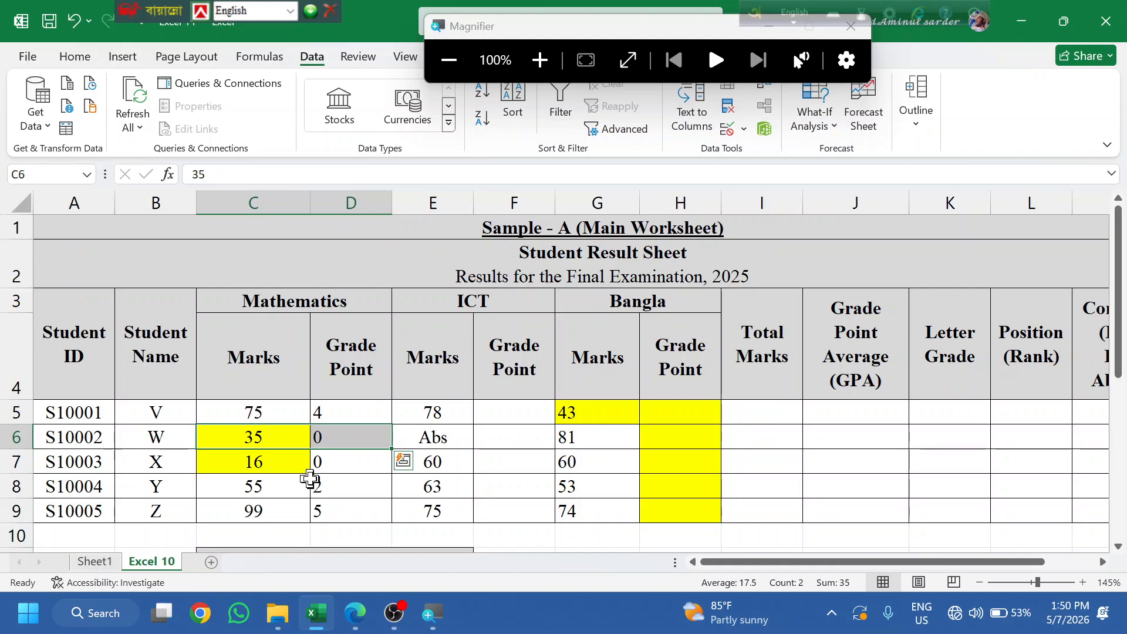
pyautogui.click(351, 515)
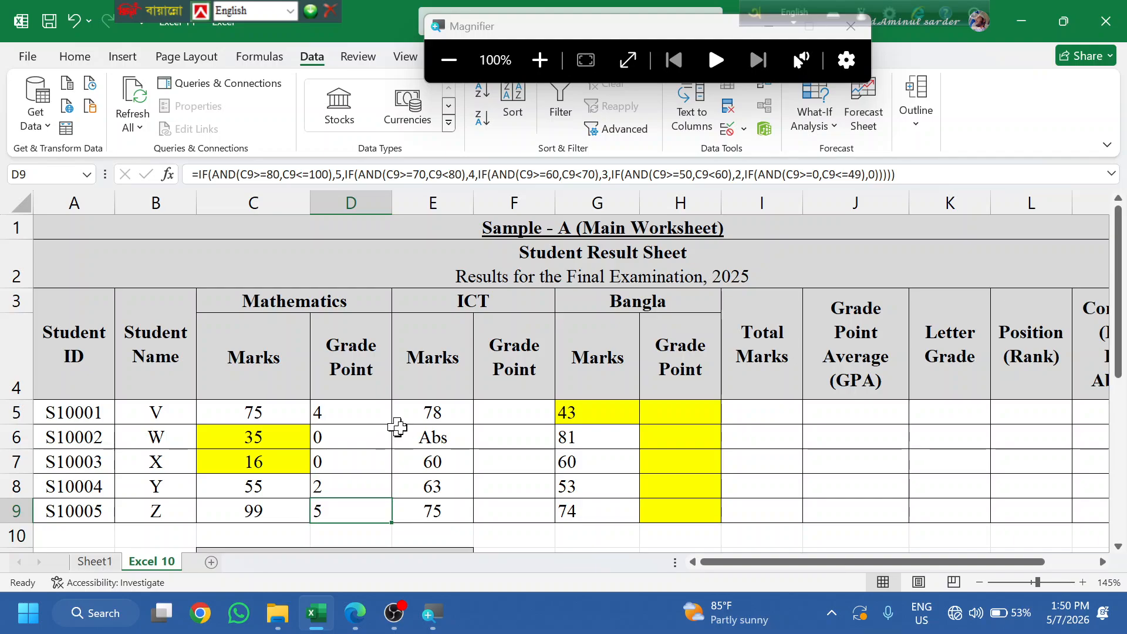
# - Restore D5's grade-point formula after accidentally pasting over it
pyautogui.doubleClick(358, 412)
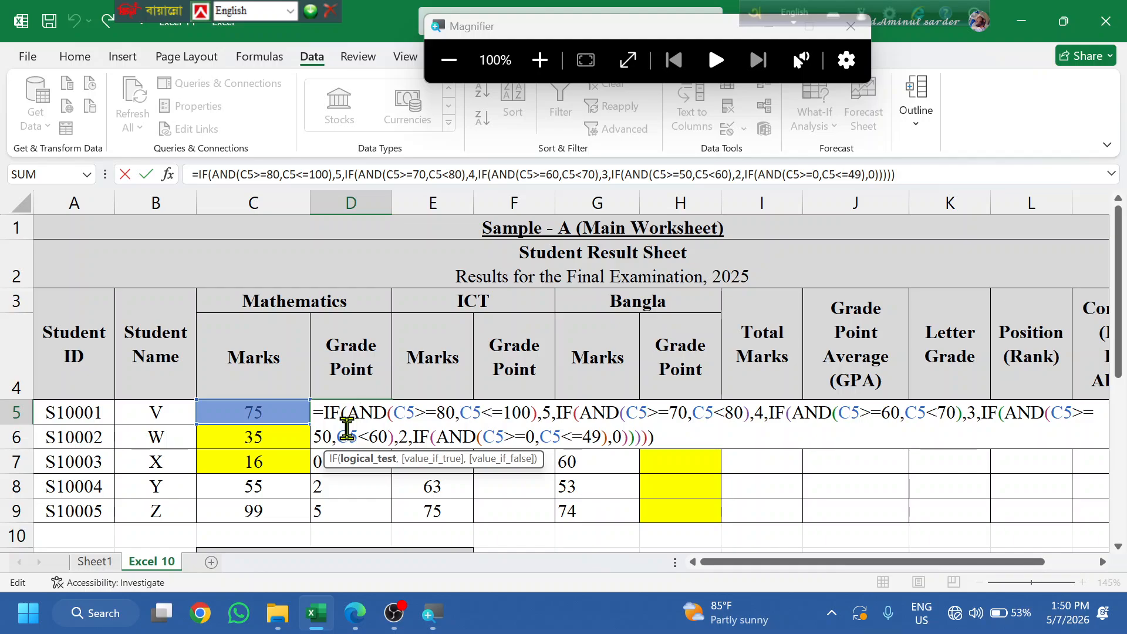
pyautogui.hotkey('ctrl', 'a')
pyautogui.write('IF(AND(C5>=60,C5<70),3,')
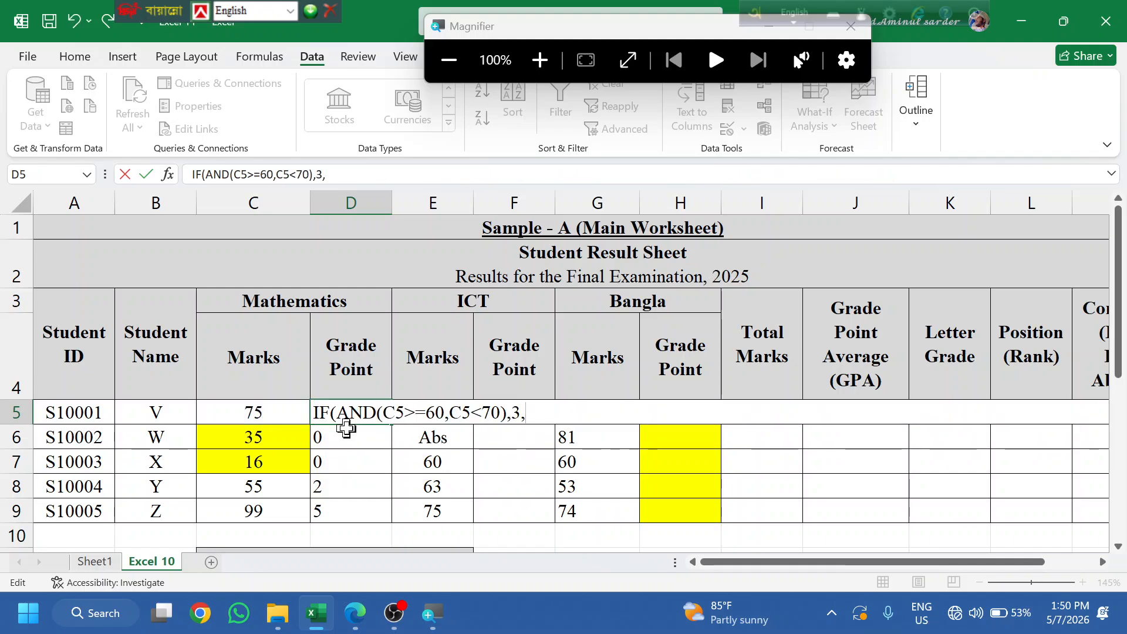
pyautogui.hotkey('ctrl', 'z')
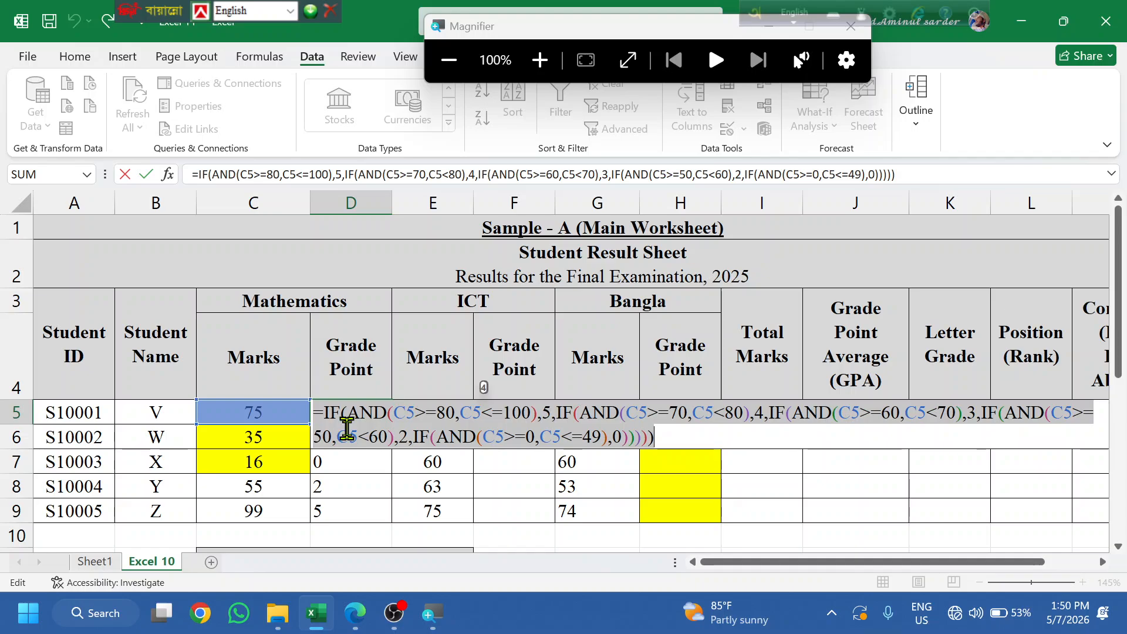
pyautogui.press('Return')
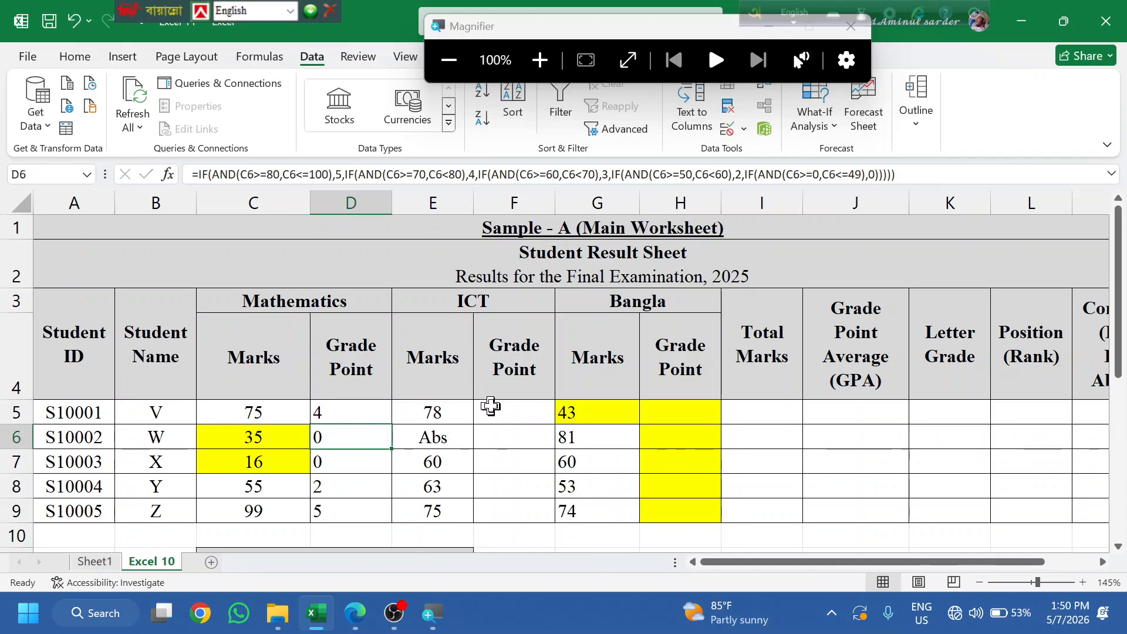
# - Paste the grade-point formula into the ICT Grade Point cell F5
pyautogui.click(495, 413)
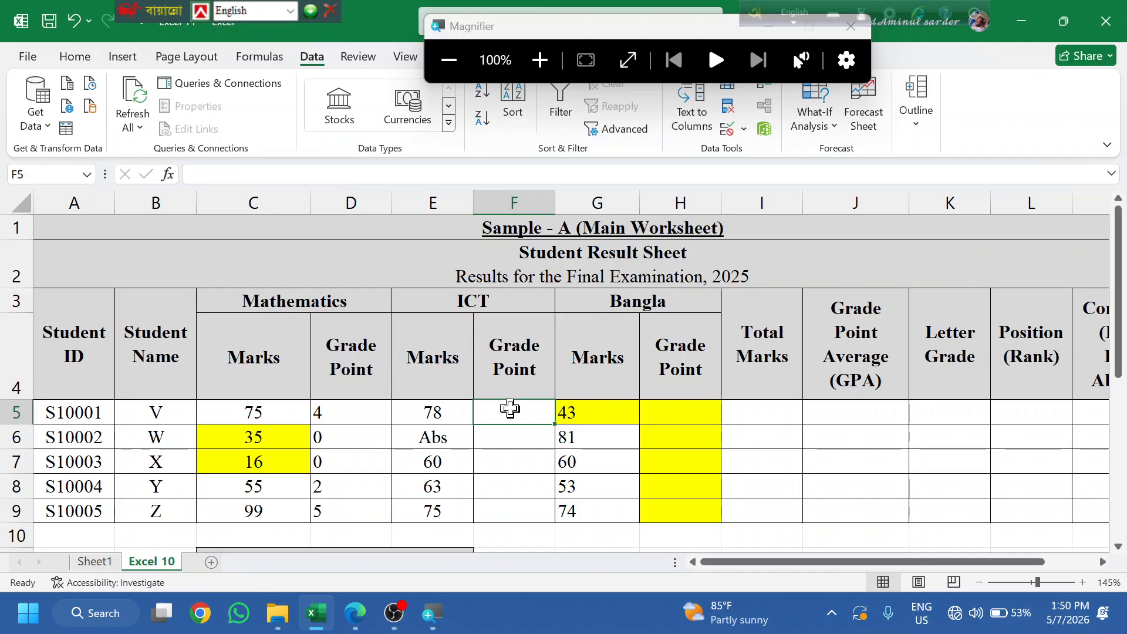
pyautogui.doubleClick(511, 409)
pyautogui.write('=IF(AND(C5>=80,C5<=100),5,IF(AND(C5>=70,C5<80),4,IF(AND(C5>=60,C5<70),3,IF(AND(C5>=50,C5<60),2,IF(AND(C5>=0,C5<=49),0)))))')
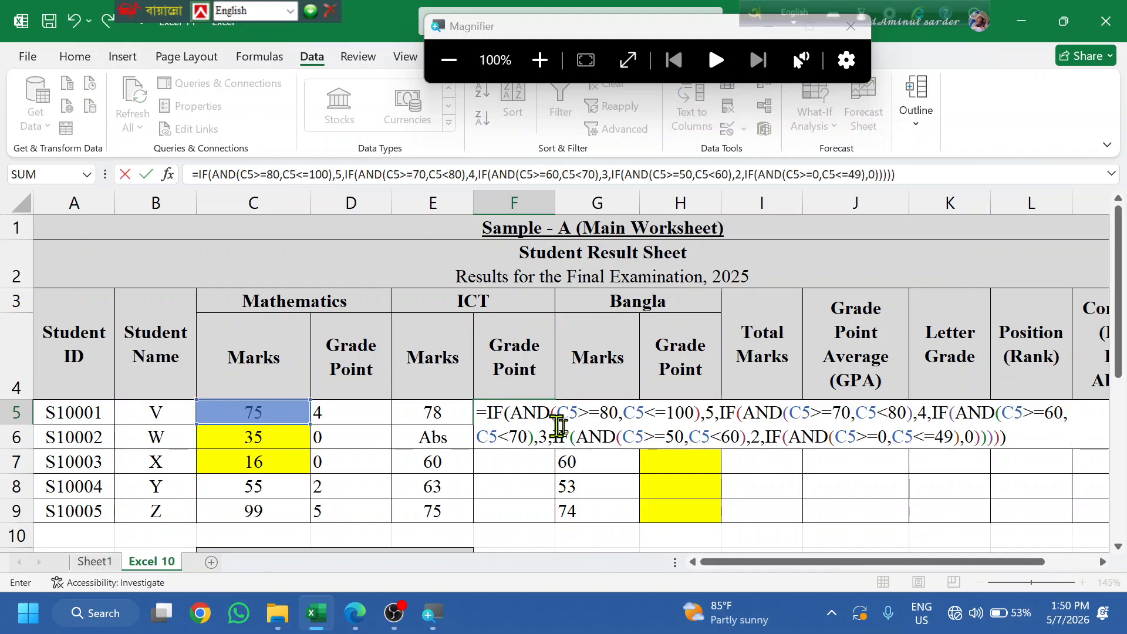
pyautogui.click(574, 413)
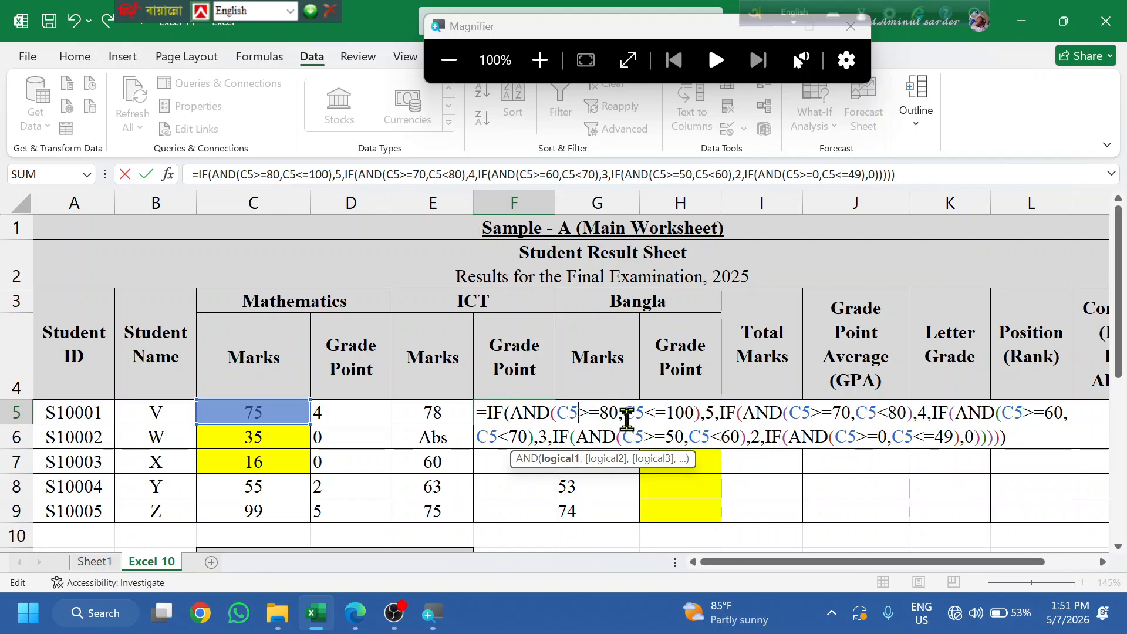
# - Switch C5 to E5 in F5's first two bands (up to 100 and 70–80)
pyautogui.press('BackSpace')
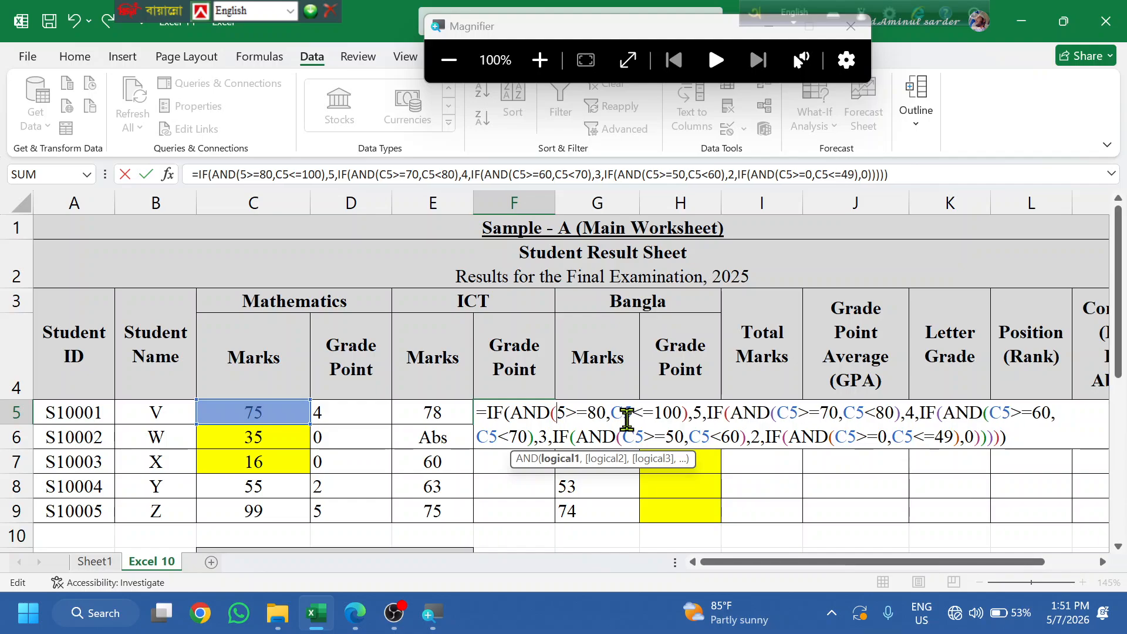
pyautogui.write('E')
pyautogui.press('Right')
pyautogui.click(627, 419)
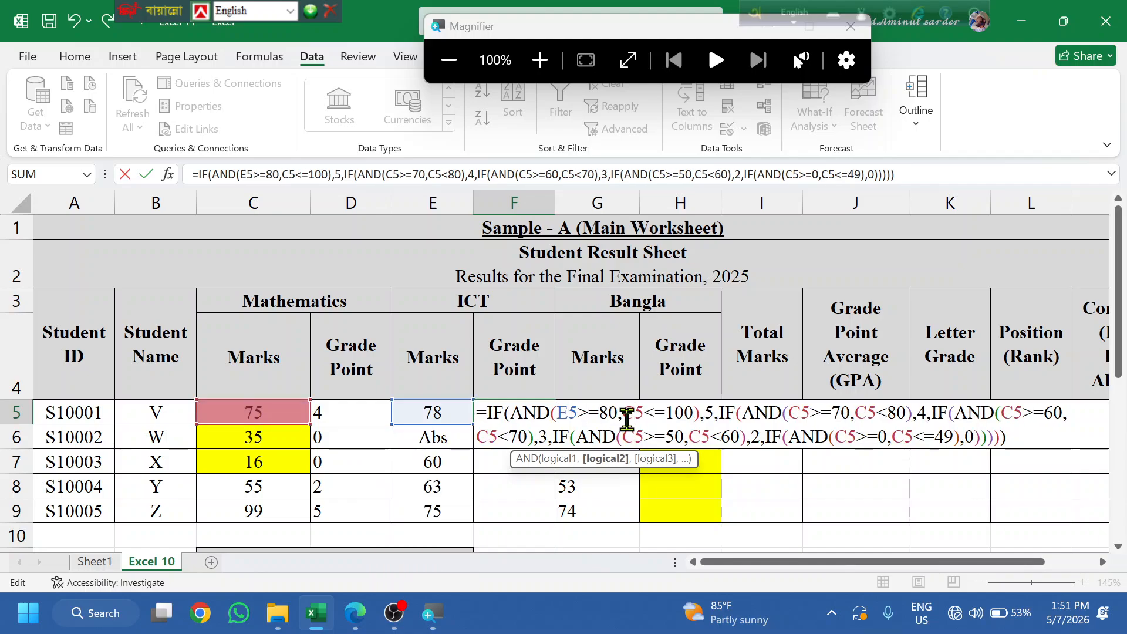
pyautogui.press('Delete')
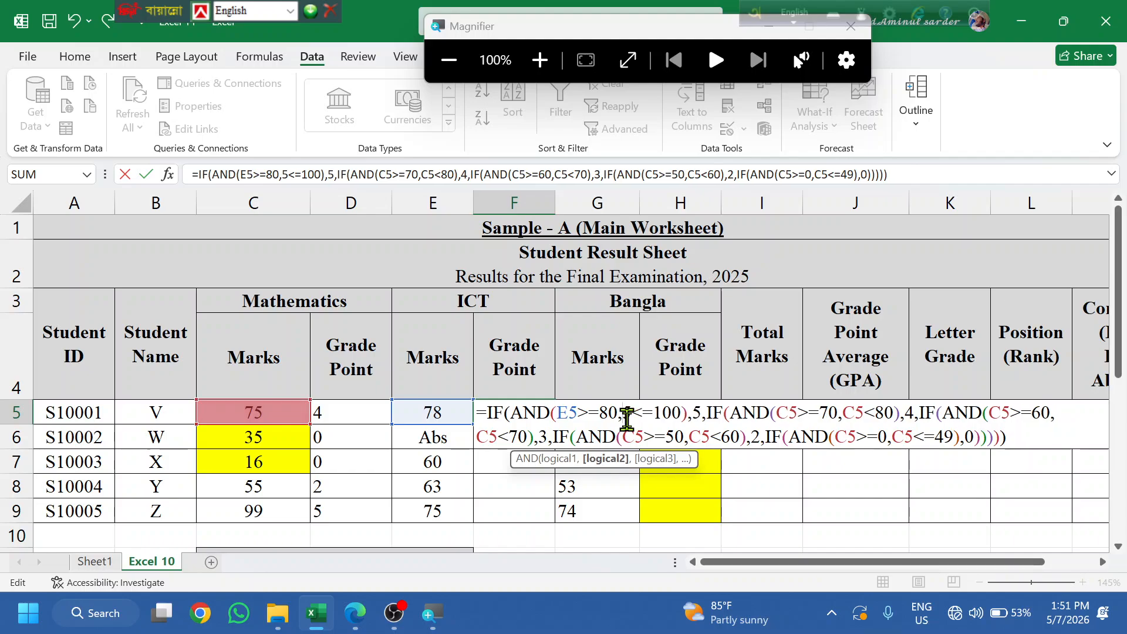
pyautogui.write('E')
pyautogui.press('Right')
pyautogui.press('Right')
pyautogui.press('Right')
pyautogui.press('Right')
pyautogui.press('Right')
pyautogui.press('Right')
pyautogui.press('Right')
pyautogui.press('Right')
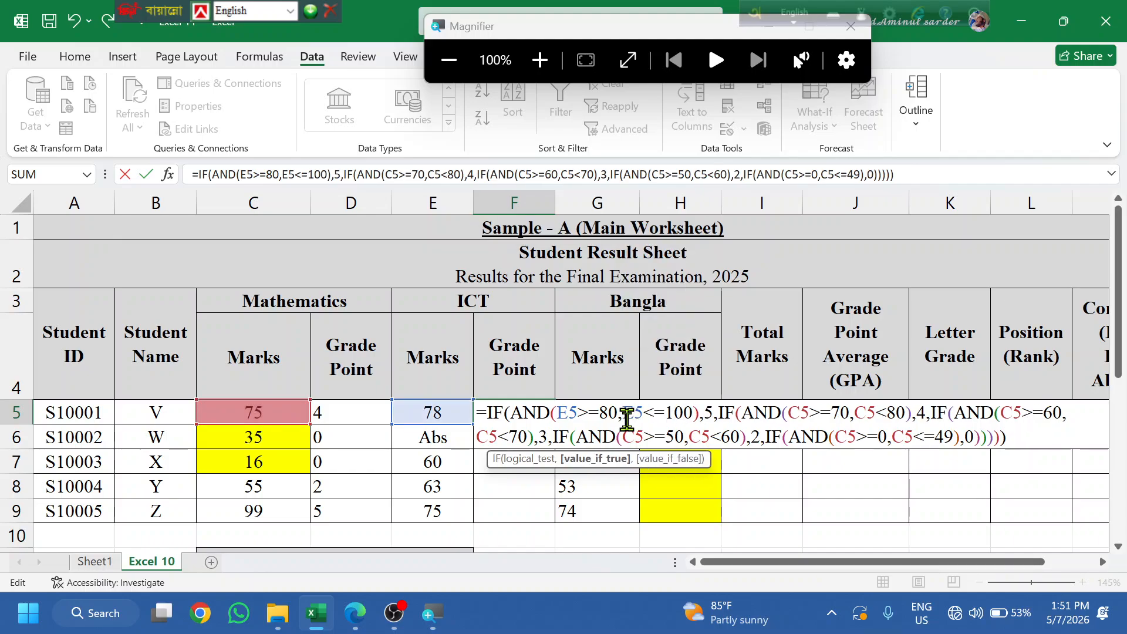
pyautogui.press('Right')
pyautogui.press('Right')
pyautogui.press('Right')
pyautogui.press('Right')
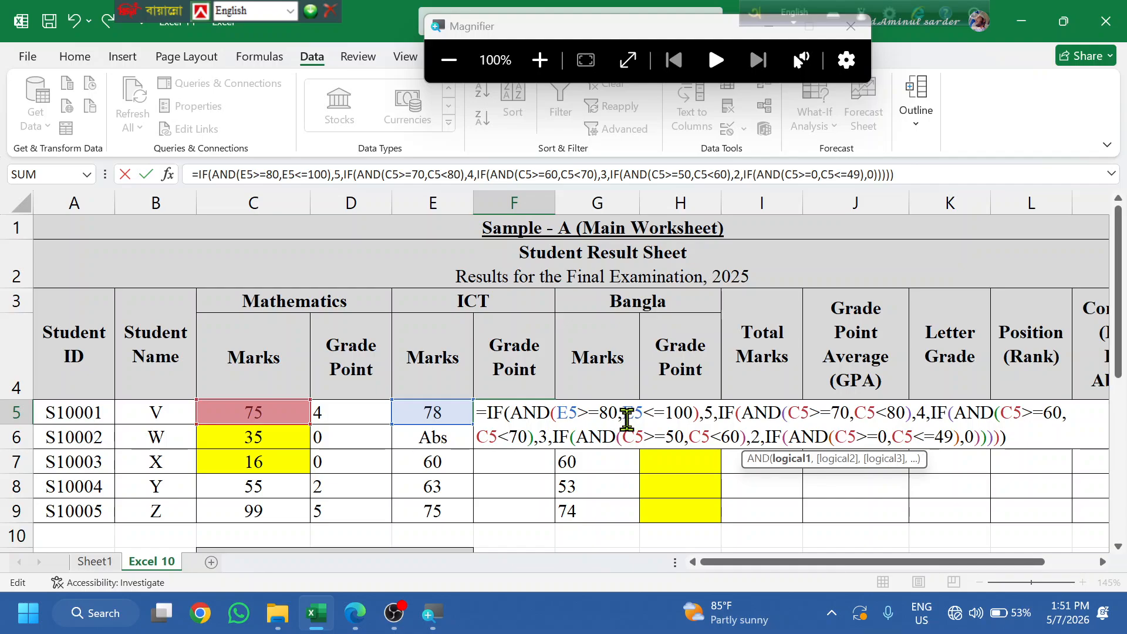
pyautogui.press('BackSpace')
pyautogui.write('E')
pyautogui.press('Right')
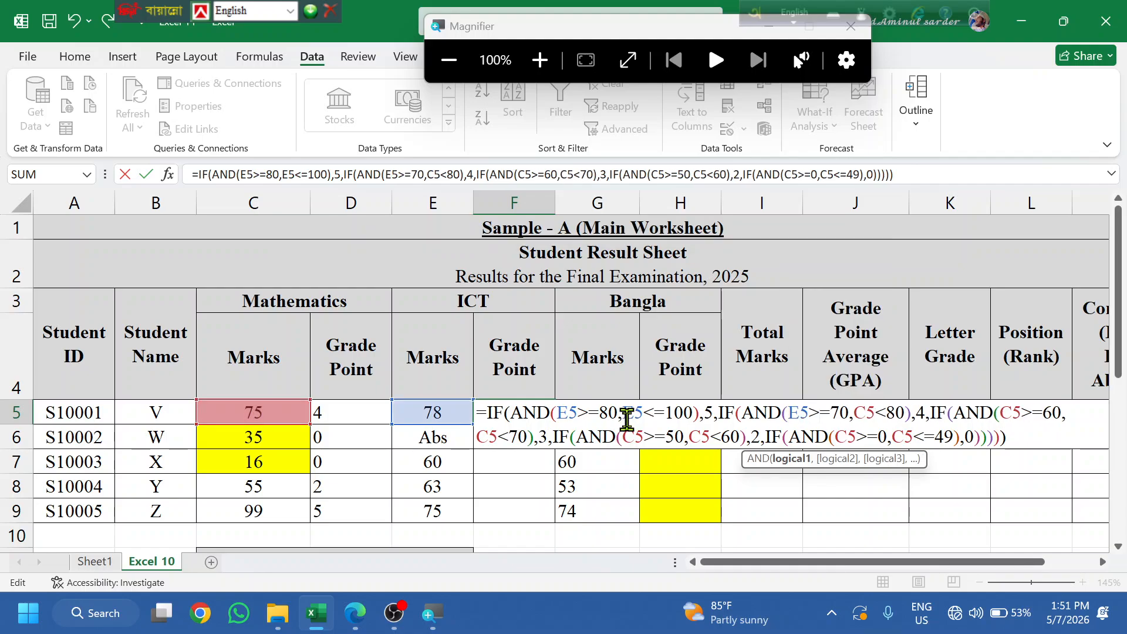
pyautogui.press('Right')
pyautogui.press('Right')
pyautogui.press('Right')
pyautogui.press('Right')
pyautogui.press('Right')
pyautogui.press('Delete')
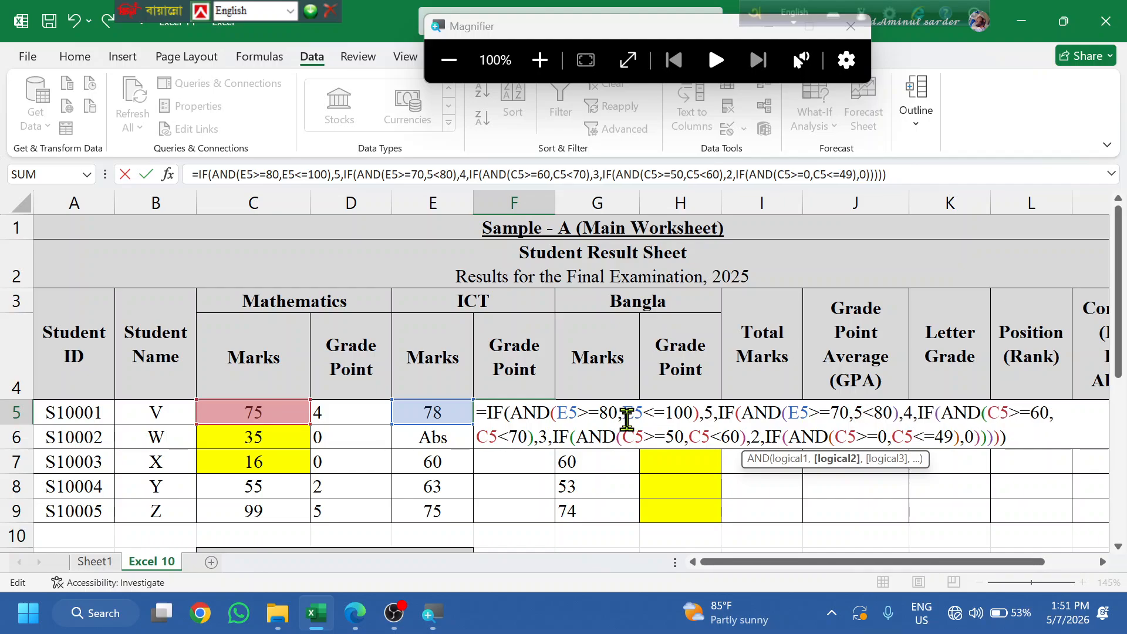
pyautogui.write('E')
pyautogui.press('Right')
pyautogui.press('Right')
pyautogui.press('Right')
pyautogui.press('Right')
pyautogui.press('Right')
pyautogui.press('Right')
pyautogui.press('Right')
pyautogui.press('Right')
pyautogui.press('Right')
pyautogui.press('Right')
pyautogui.press('Right')
pyautogui.press('Right')
pyautogui.press('Right')
pyautogui.press('Right')
pyautogui.press('Right')
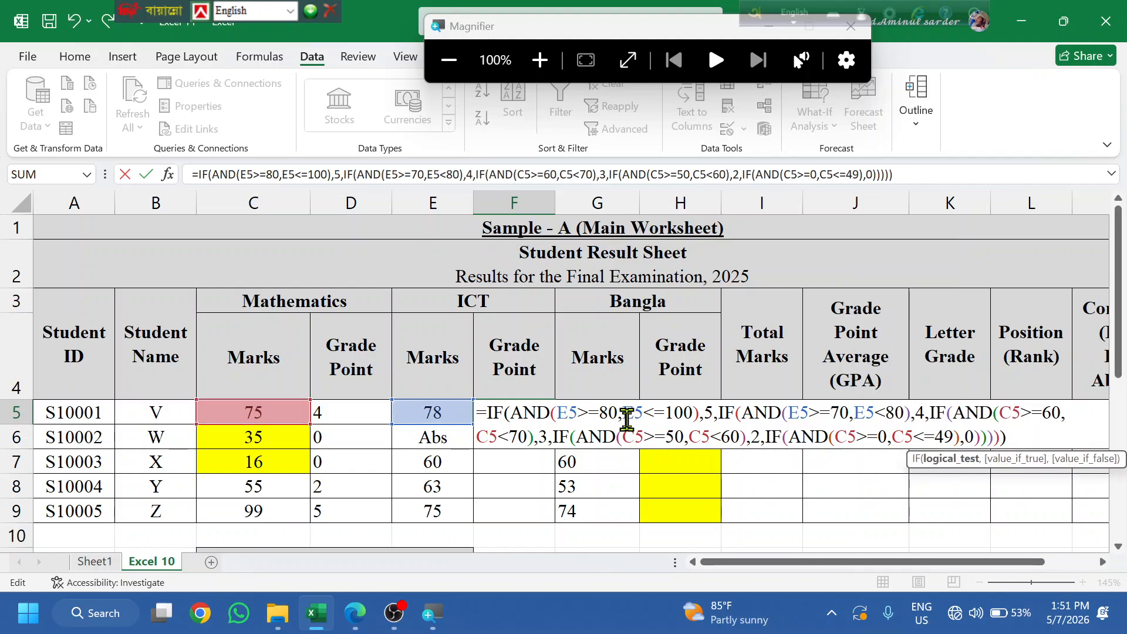
# - Switch the 60–70, 50–60 and 0–49 bands to E5 and commit, giving 4
pyautogui.press('Delete')
pyautogui.write('E')
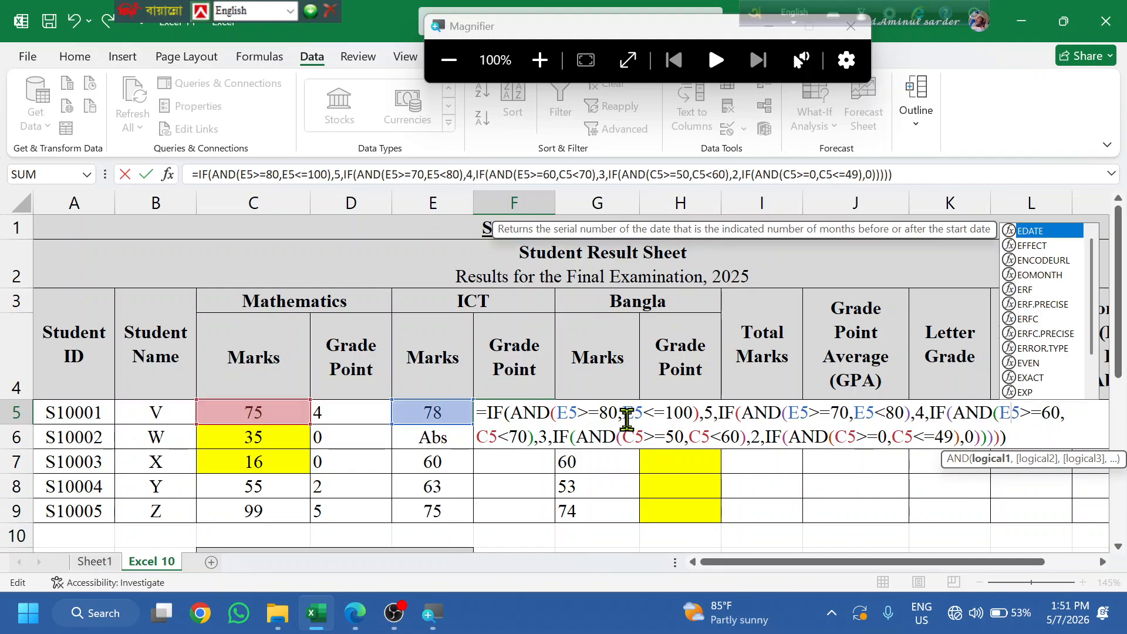
pyautogui.press('Right')
pyautogui.press('Right')
pyautogui.press('Right')
pyautogui.press('Right')
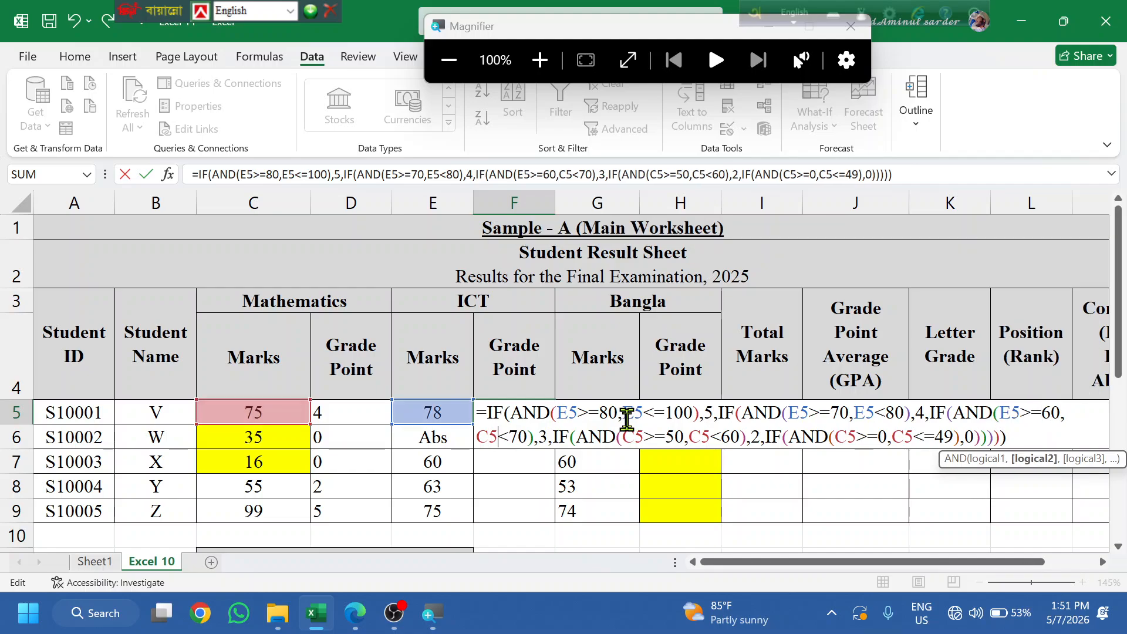
pyautogui.press('BackSpace')
pyautogui.write('E')
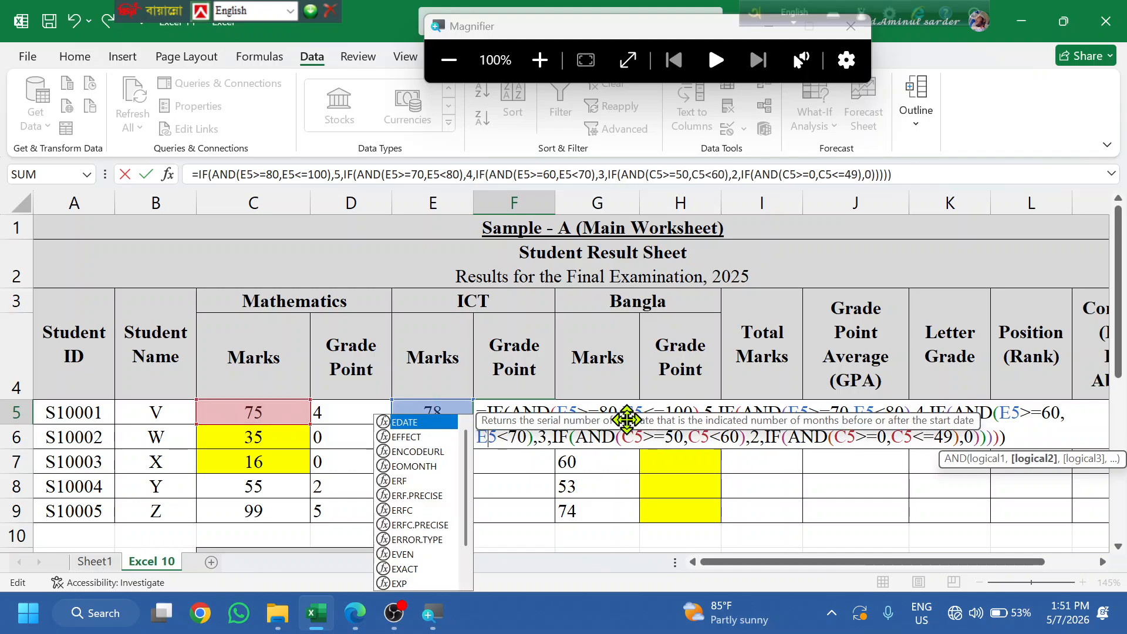
pyautogui.press('Right')
pyautogui.press('Right')
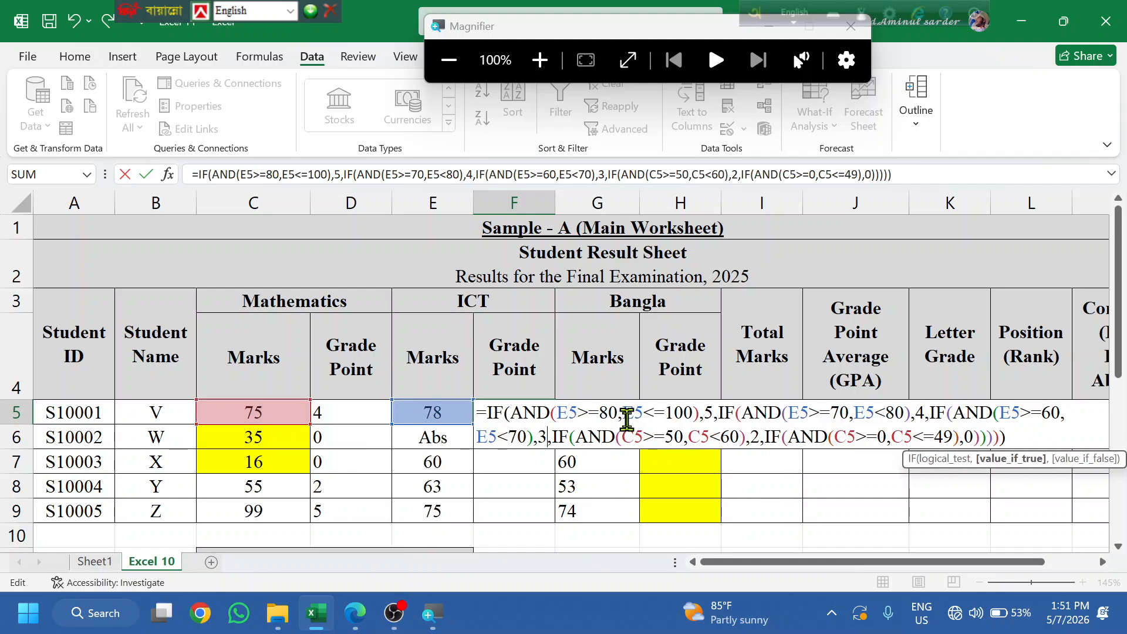
pyautogui.press('Right')
pyautogui.press('Right')
pyautogui.press('Right')
pyautogui.press('Right')
pyautogui.press('Left')
pyautogui.press('Left')
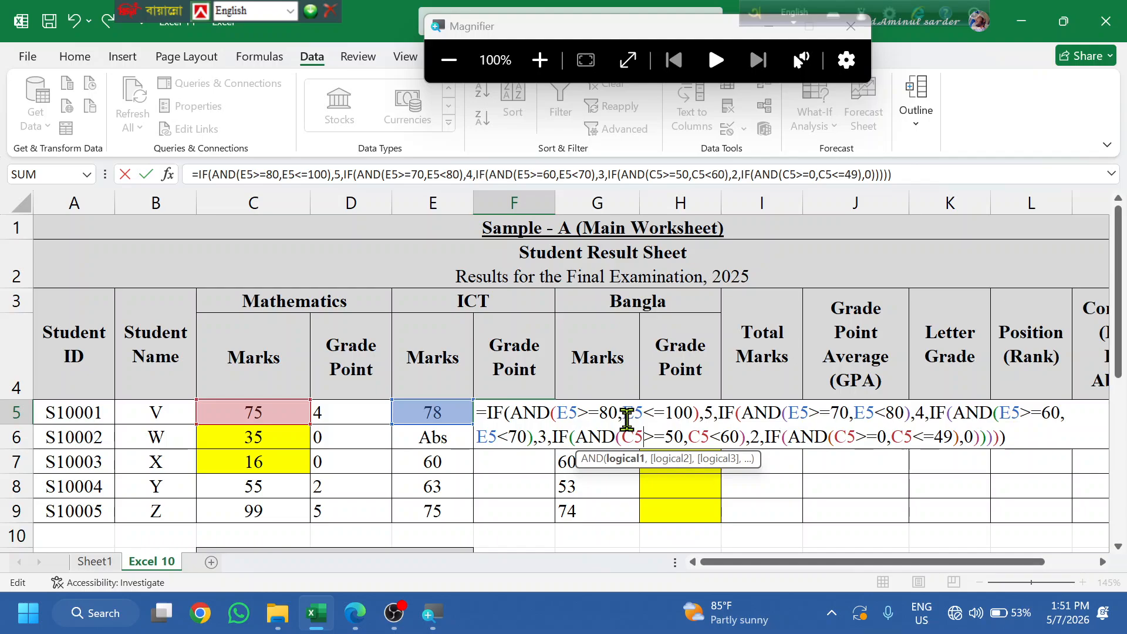
pyautogui.press('BackSpace')
pyautogui.press('BackSpace')
pyautogui.write('E5')
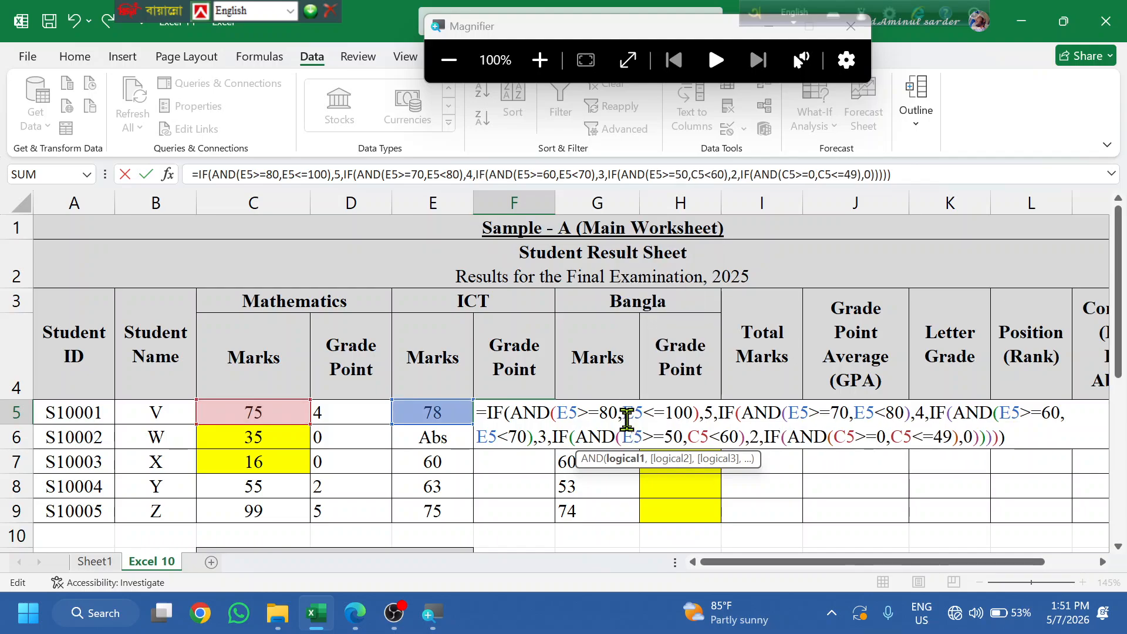
pyautogui.press('Right')
pyautogui.press('Right')
pyautogui.press('Right')
pyautogui.press('Right')
pyautogui.press('Right')
pyautogui.press('Right')
pyautogui.press('BackSpace')
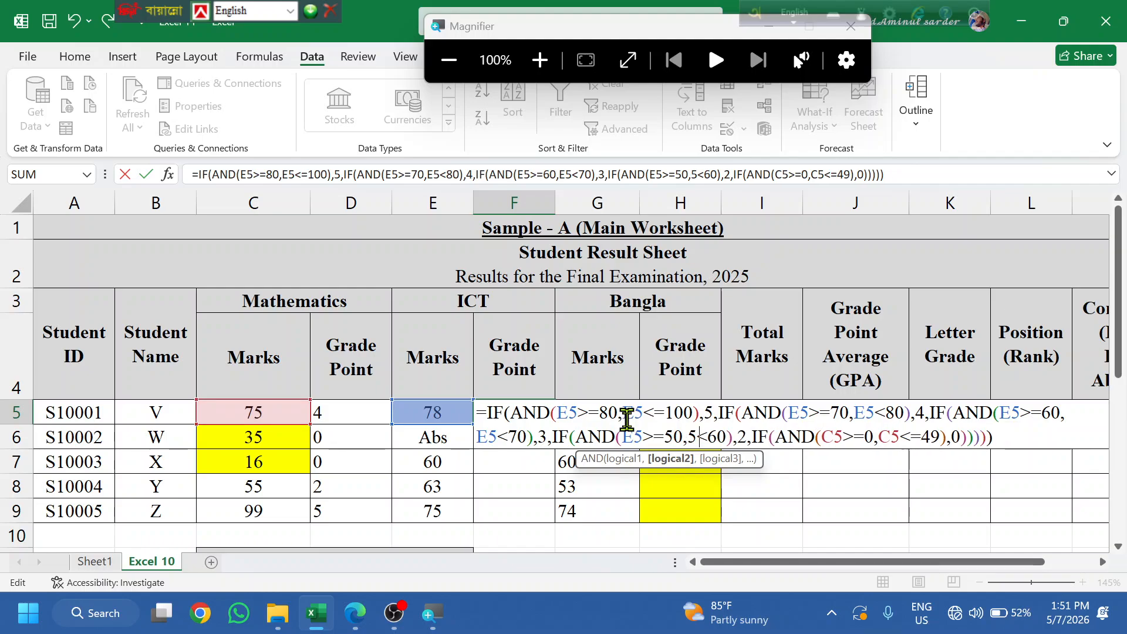
pyautogui.write('E')
pyautogui.press('Right')
pyautogui.press('Right')
pyautogui.press('Right')
pyautogui.press('Right')
pyautogui.press('Right')
pyautogui.press('Right')
pyautogui.press('Right')
pyautogui.press('Right')
pyautogui.press('Right')
pyautogui.press('Right')
pyautogui.press('Right')
pyautogui.press('Right')
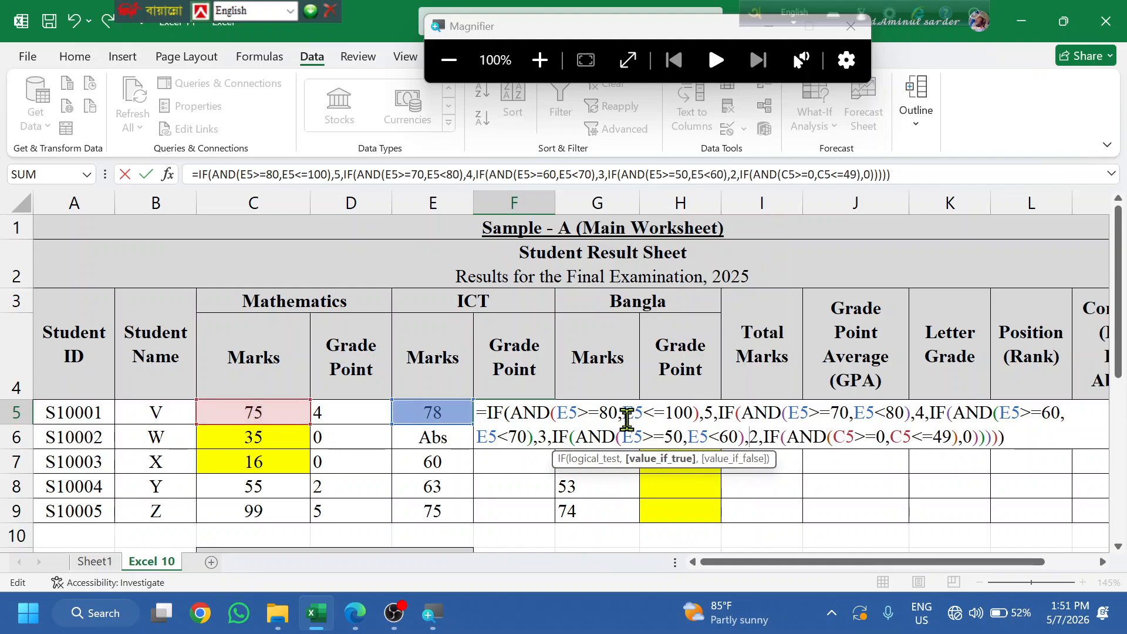
pyautogui.press('Right')
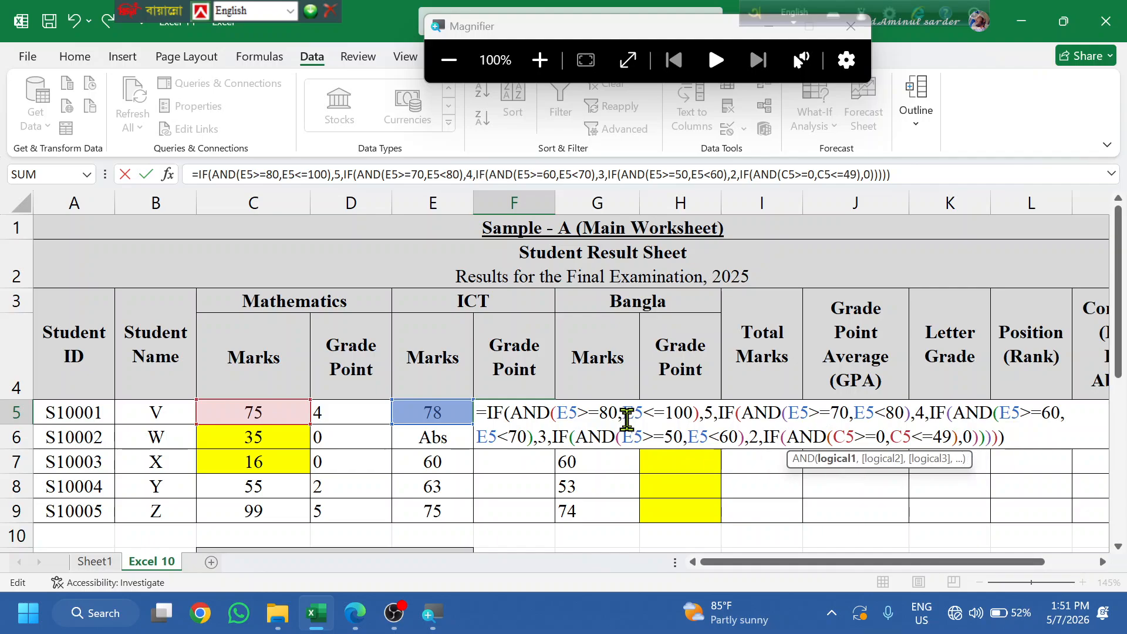
pyautogui.press('BackSpace')
pyautogui.write('E')
pyautogui.press('Right')
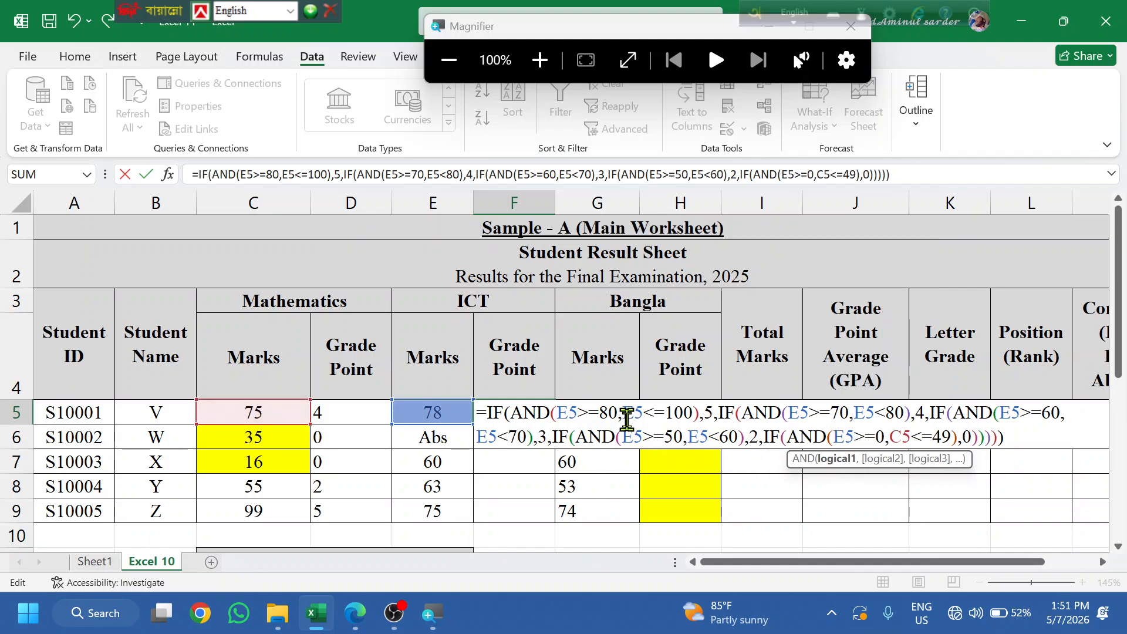
pyautogui.press('Right')
pyautogui.press('Right')
pyautogui.press('Right')
pyautogui.press('Right')
pyautogui.press('Right')
pyautogui.press('BackSpace')
pyautogui.write('E')
pyautogui.press('Right')
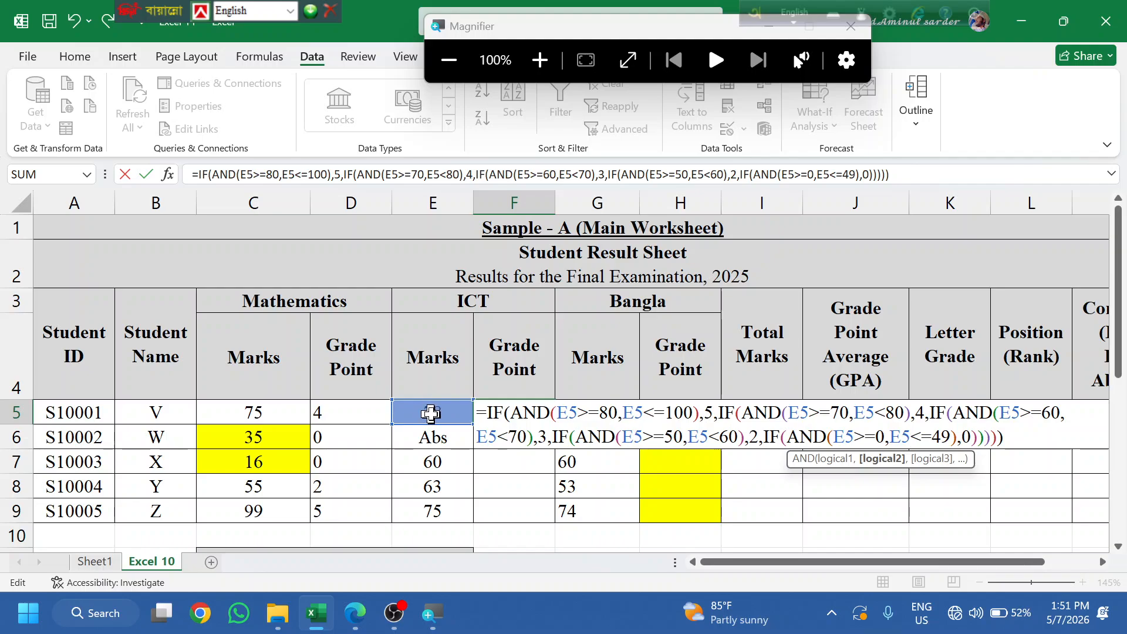
pyautogui.press('Return')
pyautogui.press('Down')
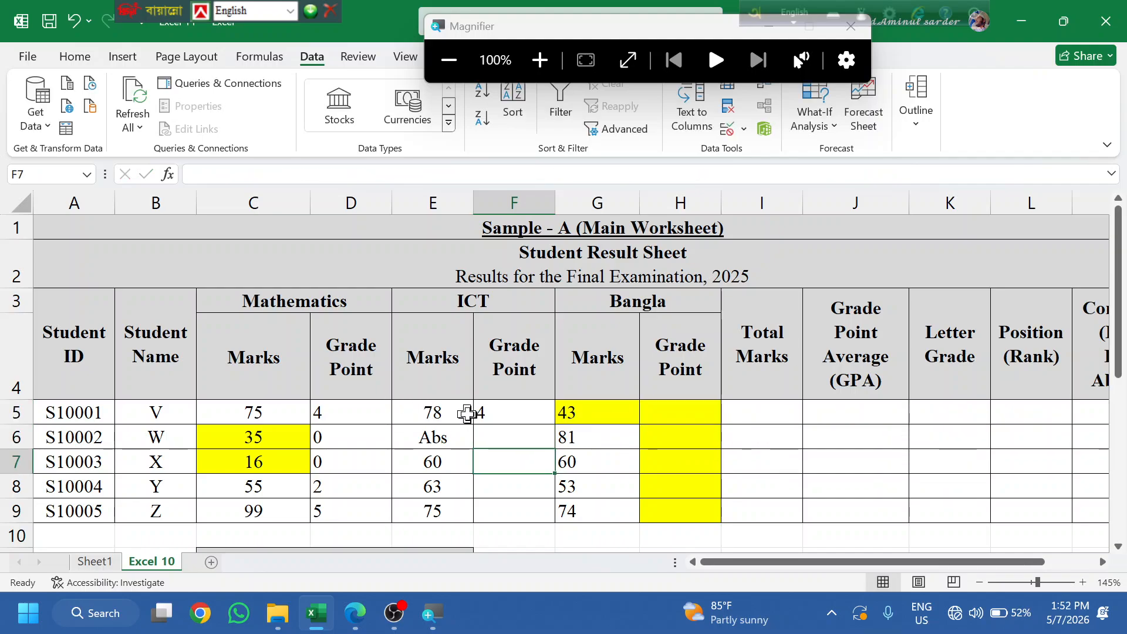
# - Fill F5's ICT grade formula down to F9, giving 4, FALSE, 3, 3, 4
pyautogui.click(546, 411)
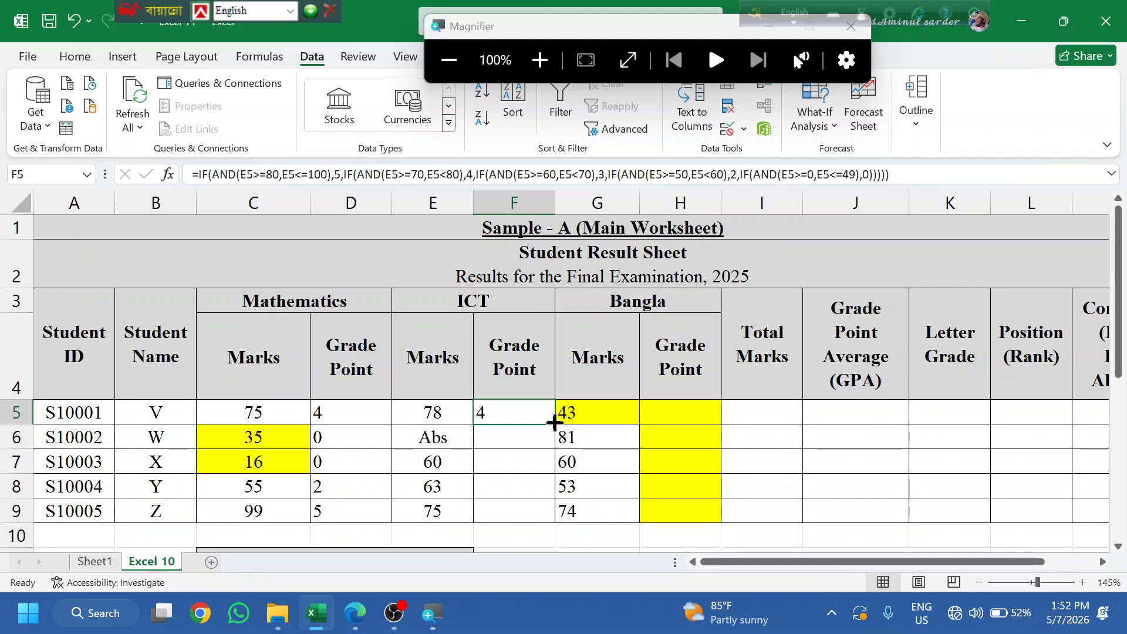
pyautogui.doubleClick(555, 422)
pyautogui.click(500, 467)
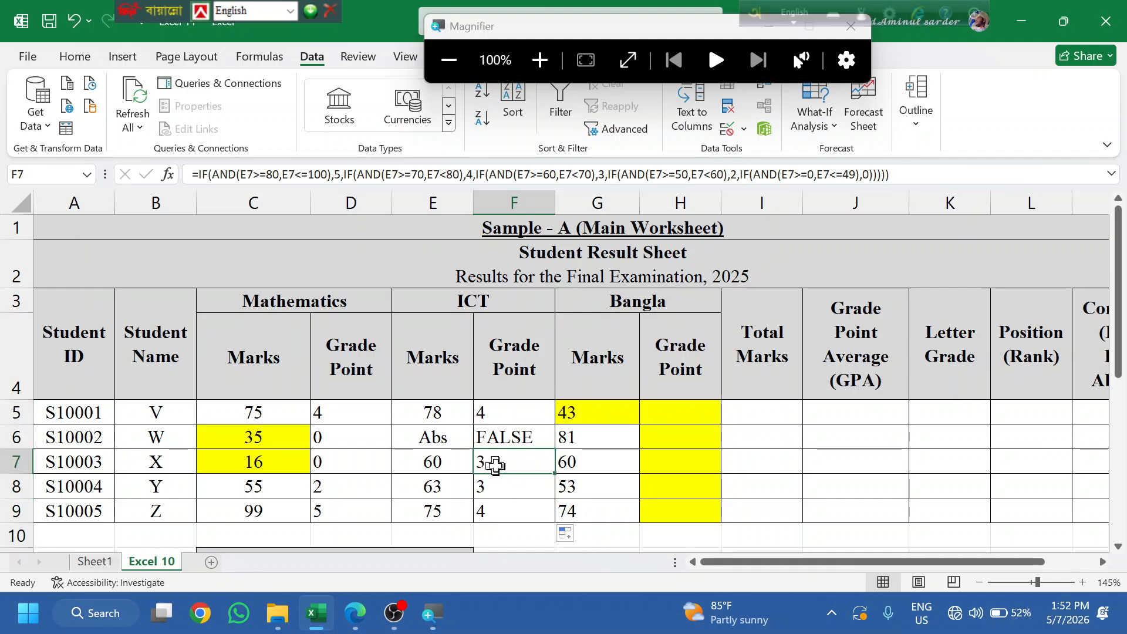
pyautogui.click(600, 414)
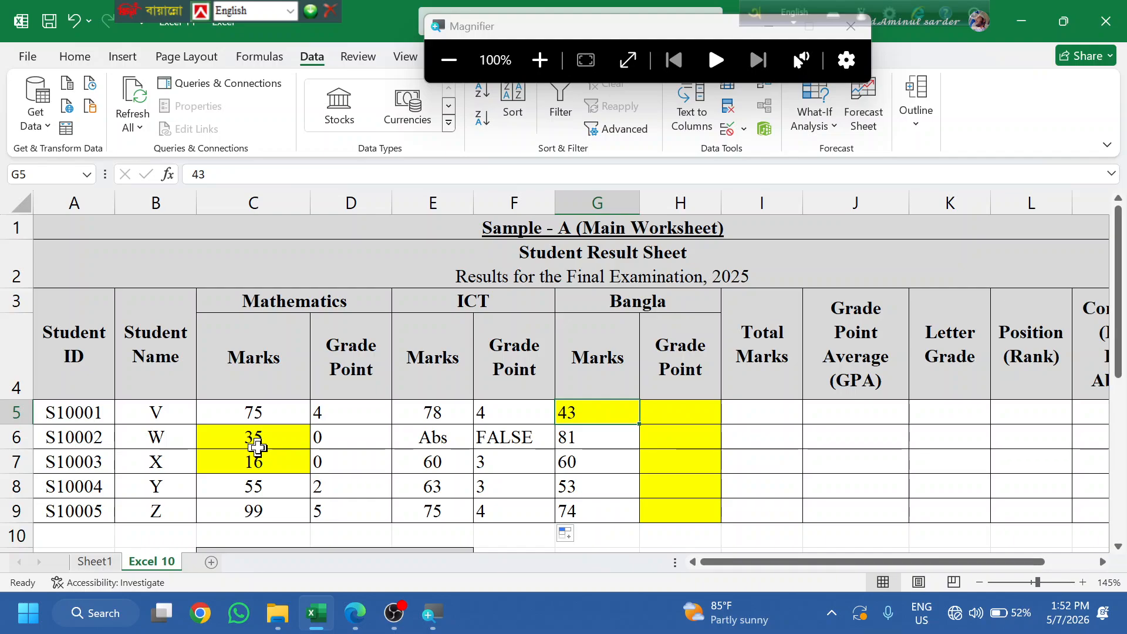
# - Append IF(C5="Abs","Absent", to the end of D5's formula, correcting the misspelled Absent
pyautogui.click(354, 418)
pyautogui.doubleClick(354, 418)
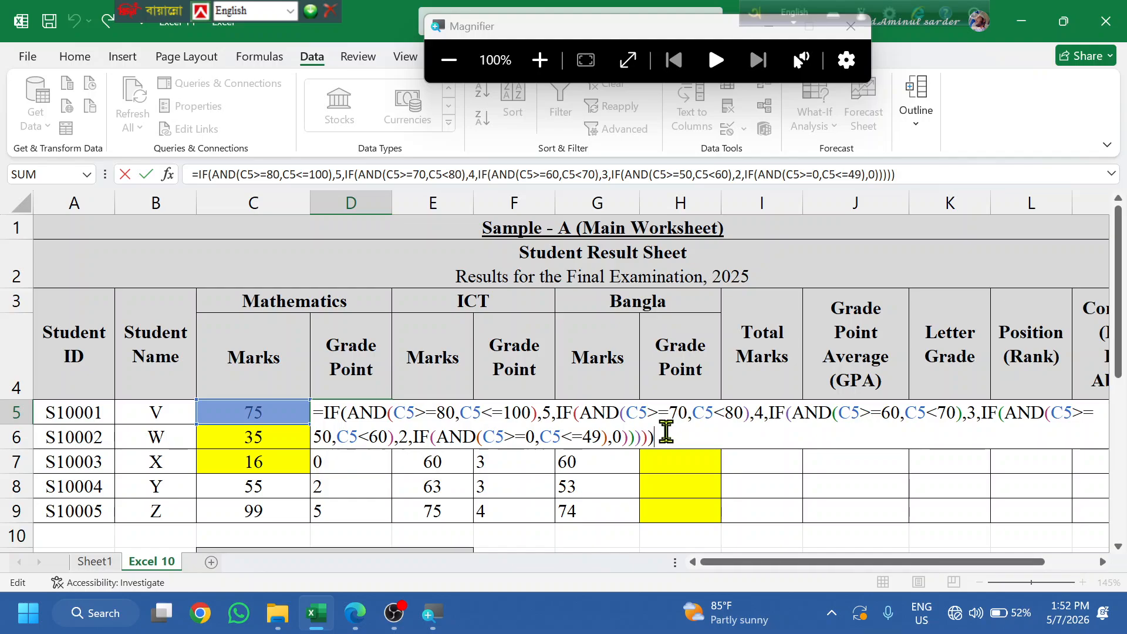
pyautogui.press('BackSpace')
pyautogui.press('BackSpace')
pyautogui.press('BackSpace')
pyautogui.press('BackSpace')
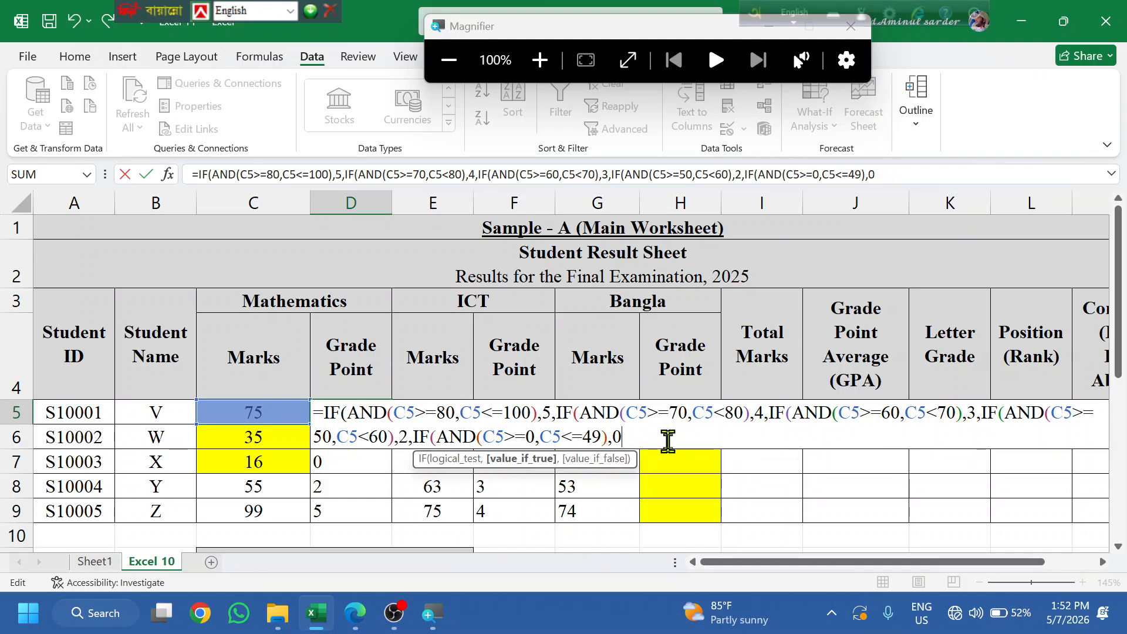
pyautogui.write(',')
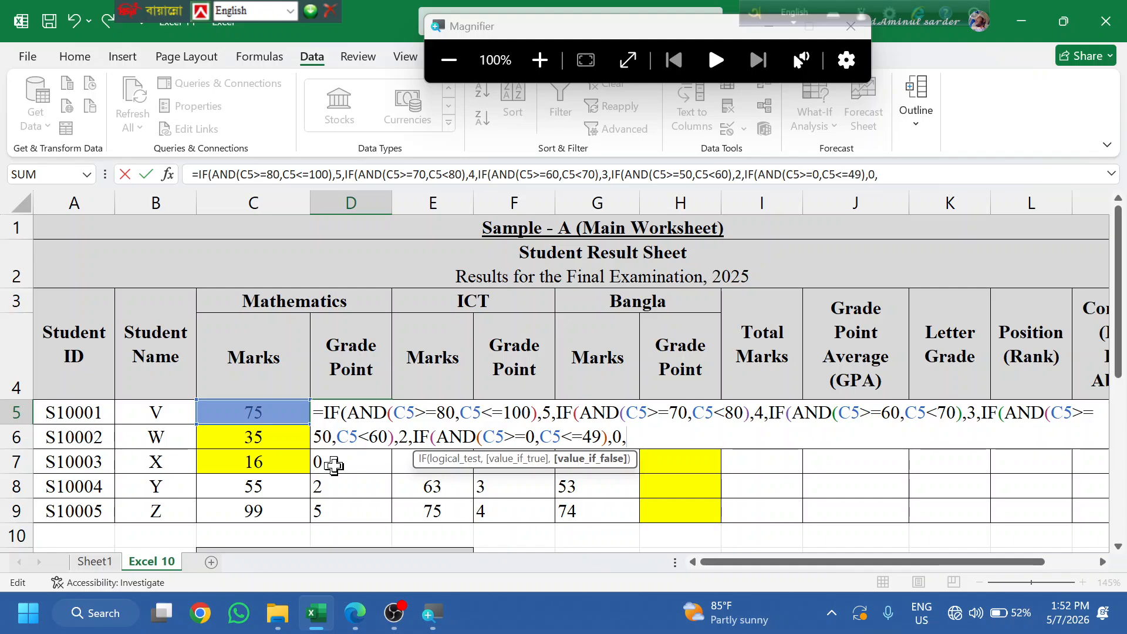
pyautogui.write('IF(')
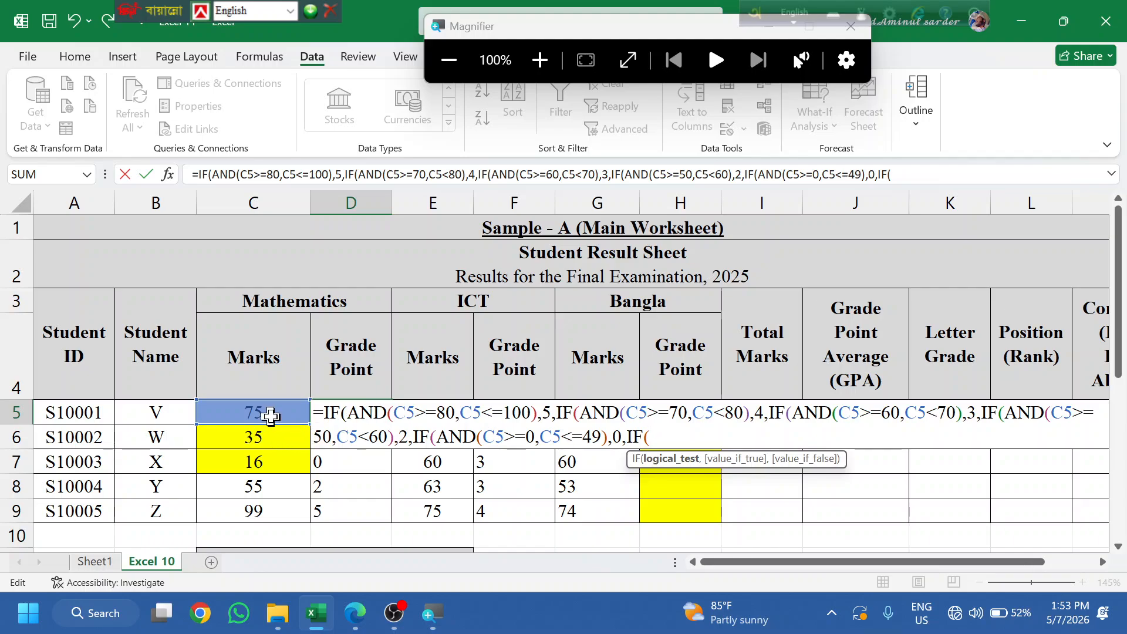
pyautogui.click(269, 414)
pyautogui.write(',')
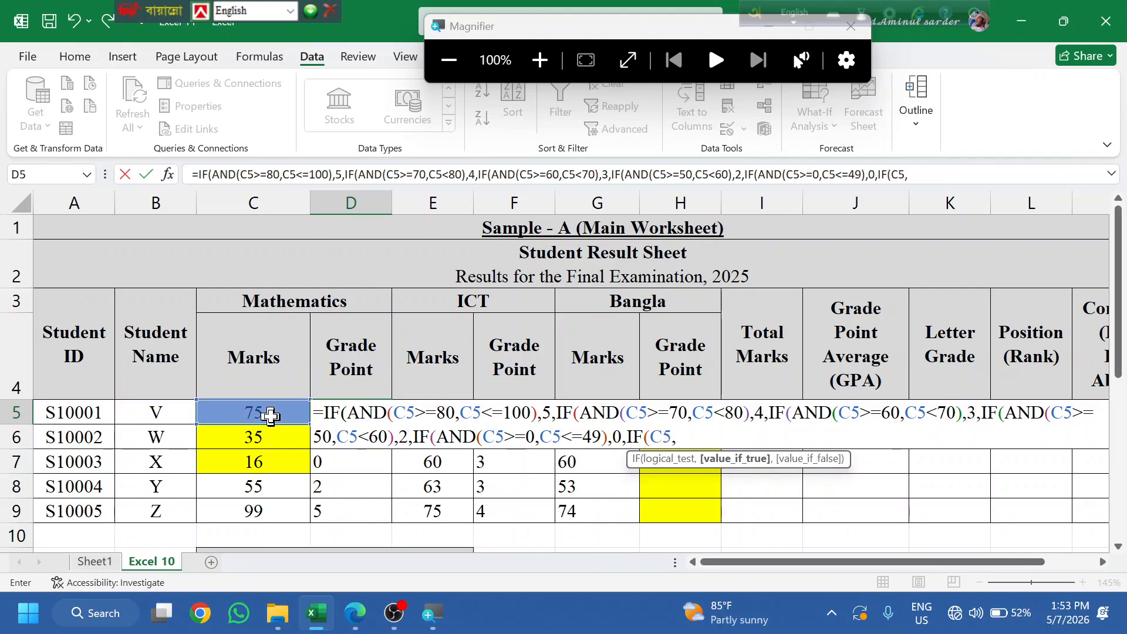
pyautogui.press('BackSpace')
pyautogui.write('=')
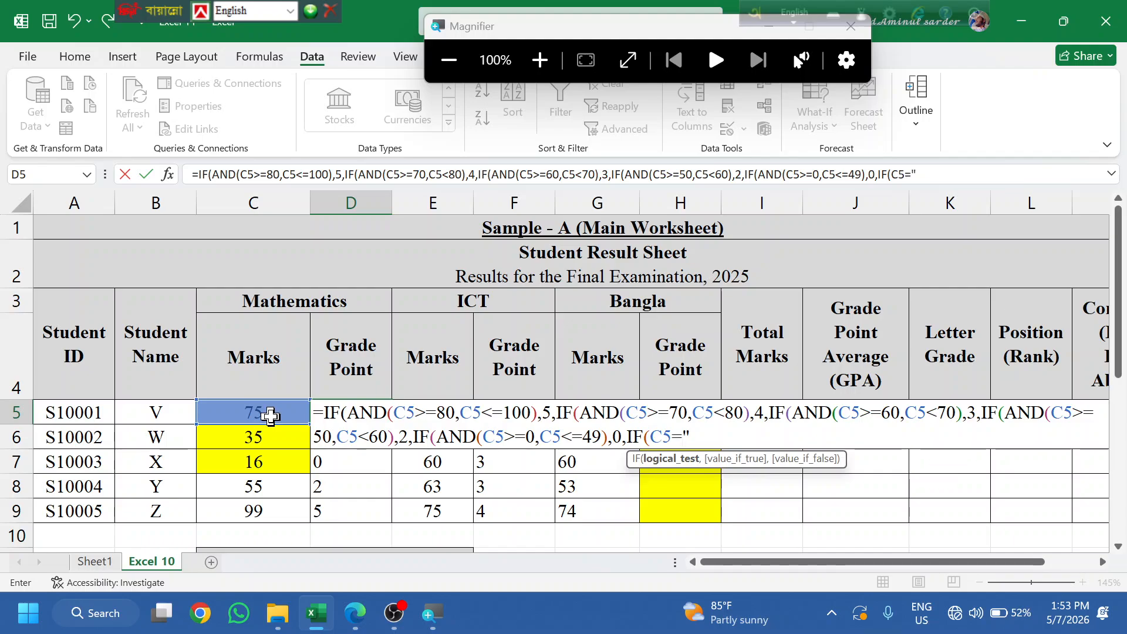
pyautogui.write('"Abs')
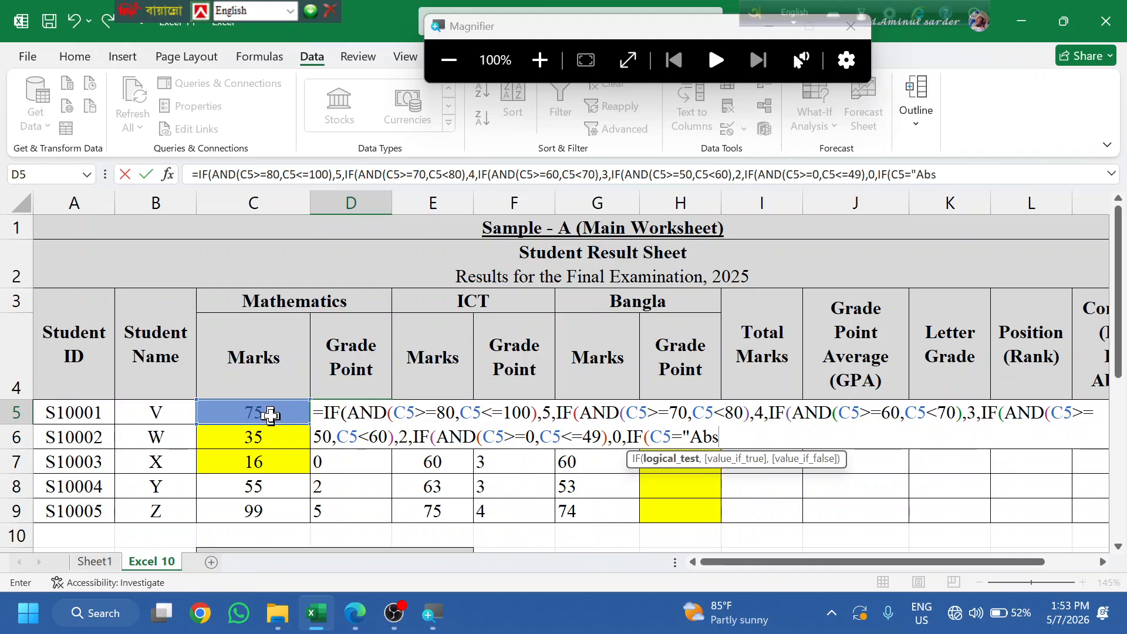
pyautogui.write('",')
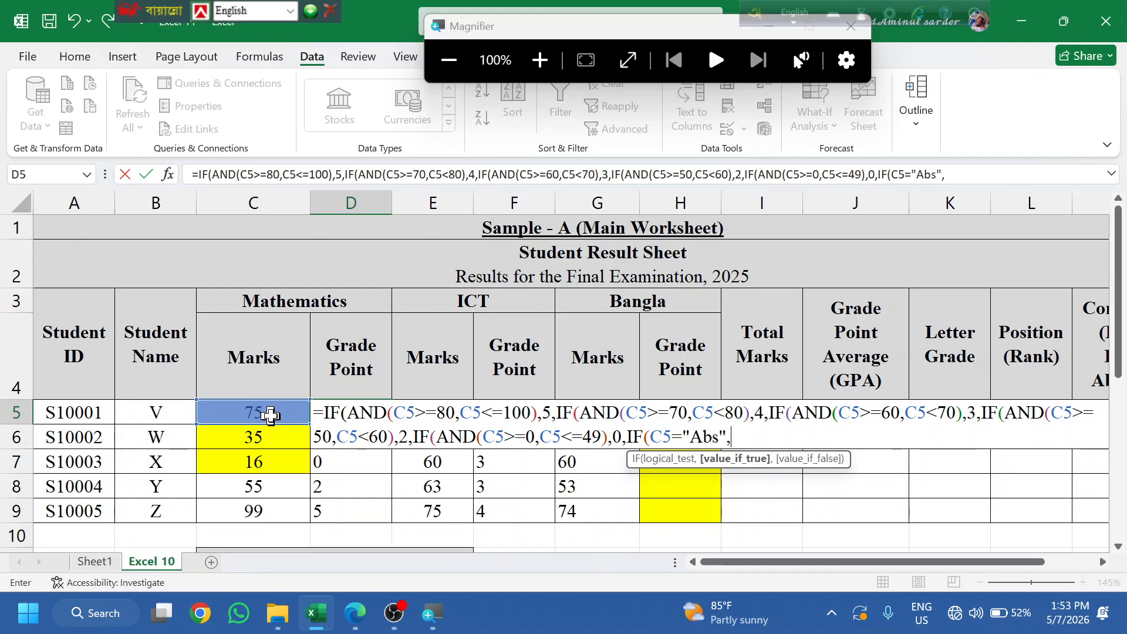
pyautogui.write('"')
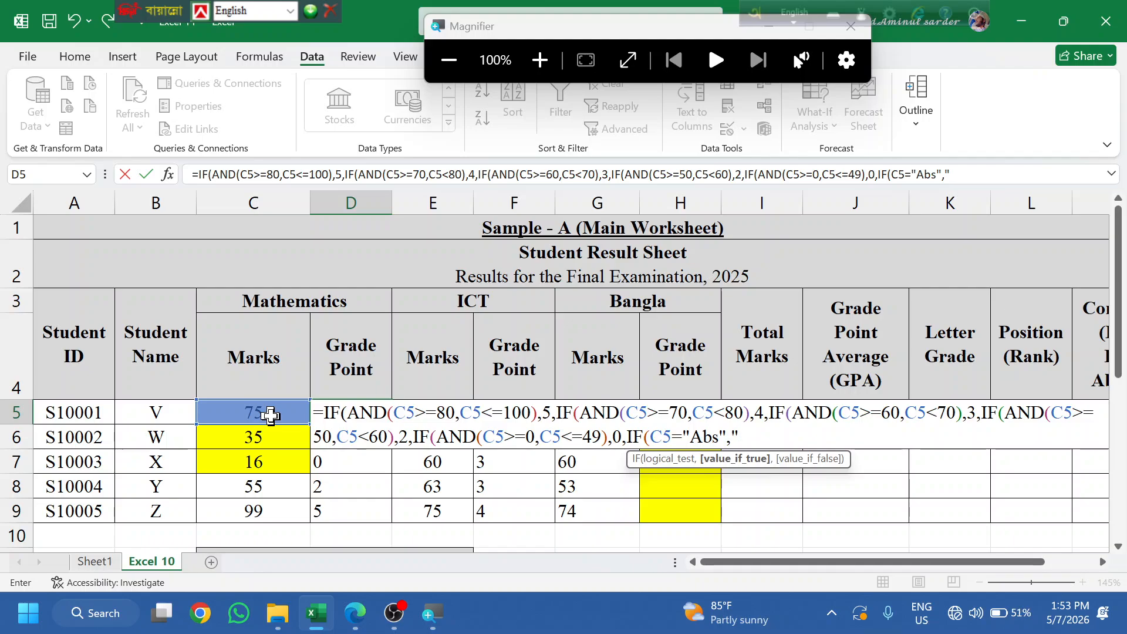
pyautogui.write('Absemt')
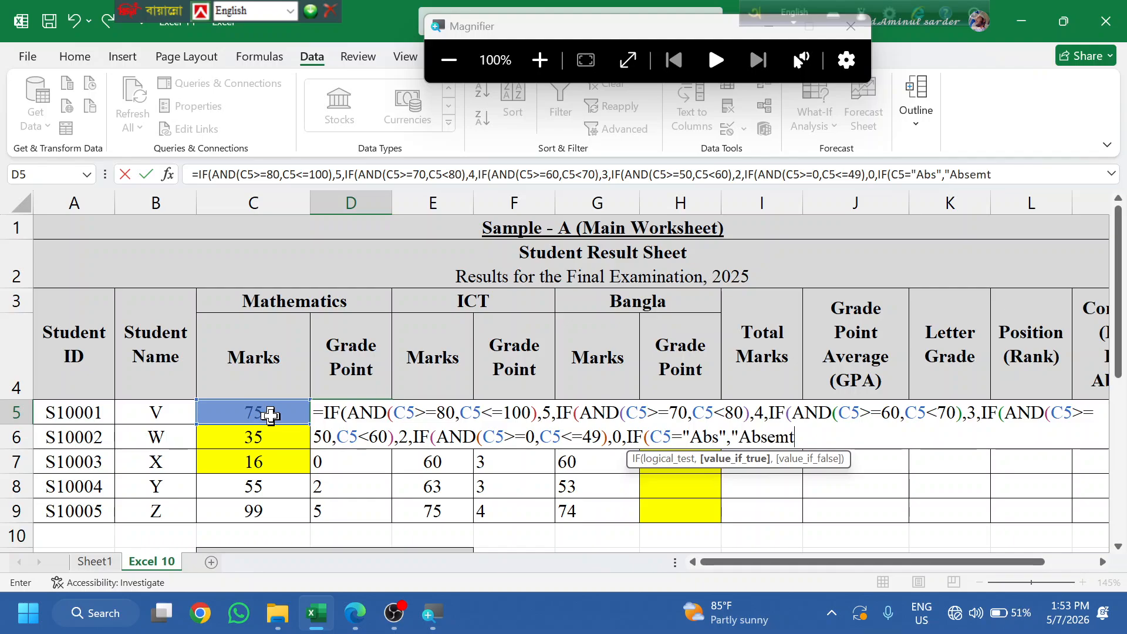
pyautogui.press('BackSpace')
pyautogui.press('BackSpace')
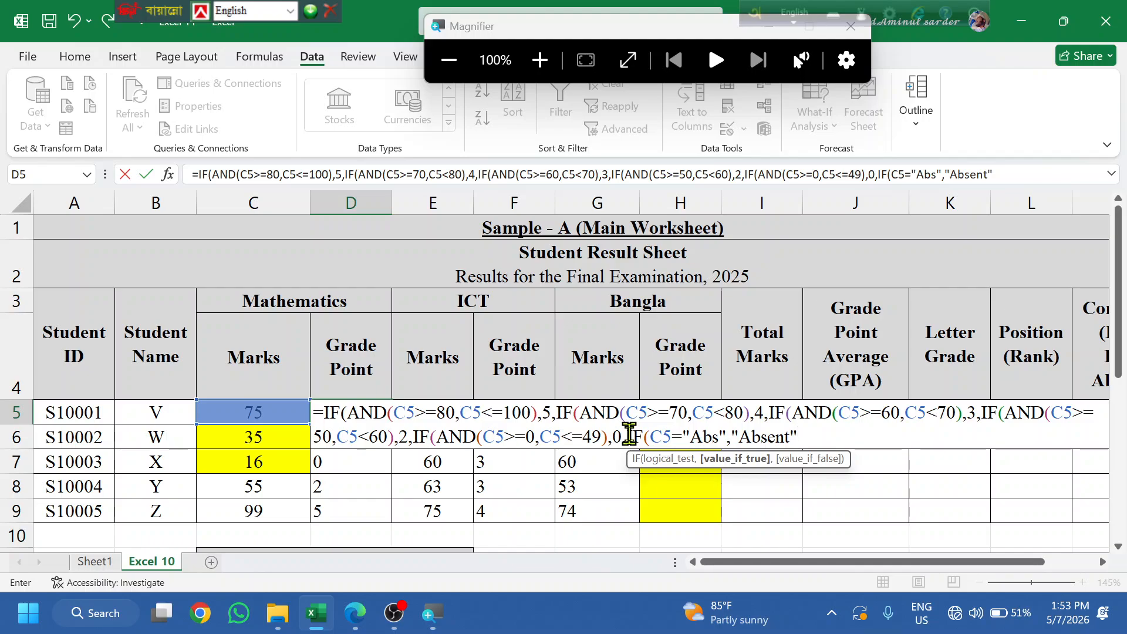
pyautogui.moveTo(629, 433); pyautogui.dragTo(798, 439)
pyautogui.hotkey('ctrl', 'c')
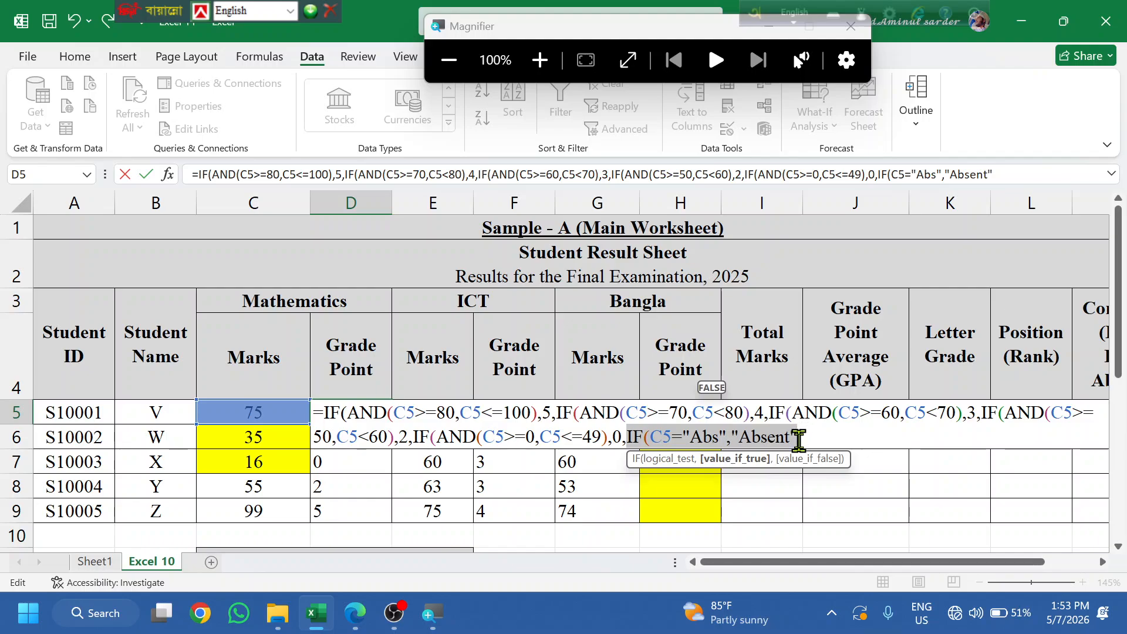
# - Move the Abs check to the start of D5's formula, right after the equals sign
pyautogui.press('BackSpace')
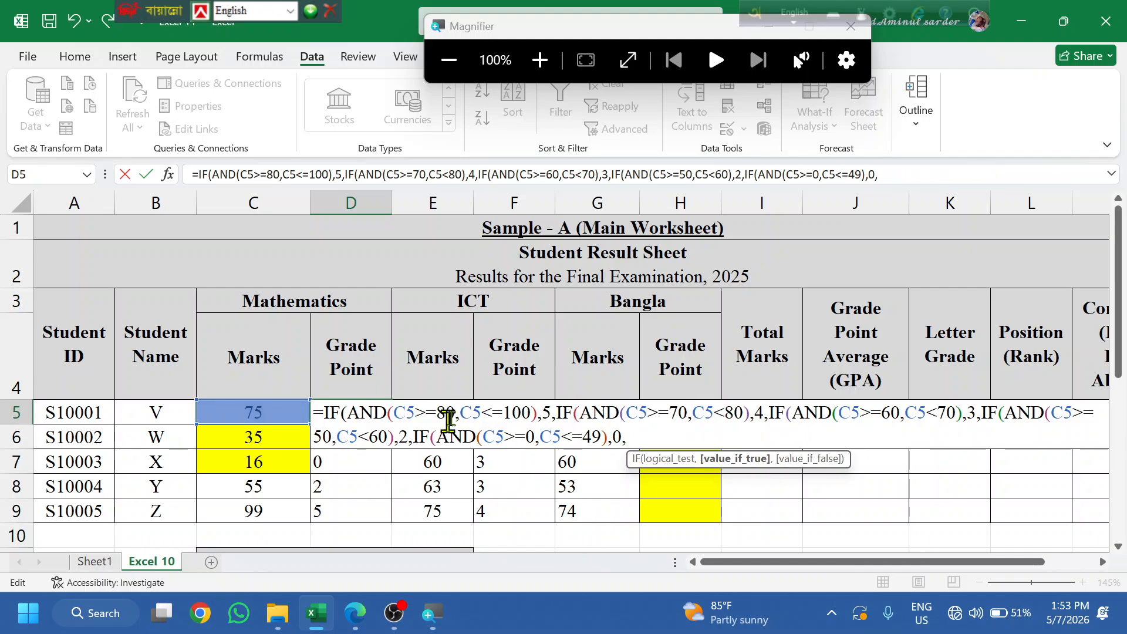
pyautogui.click(322, 413)
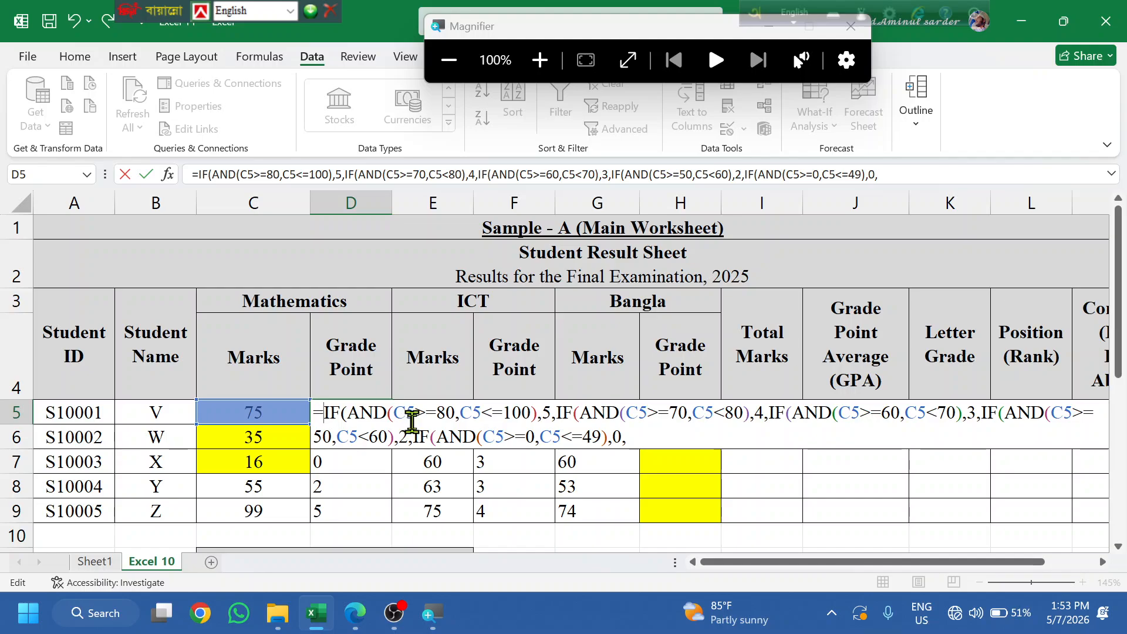
pyautogui.hotkey('ctrl', 'v')
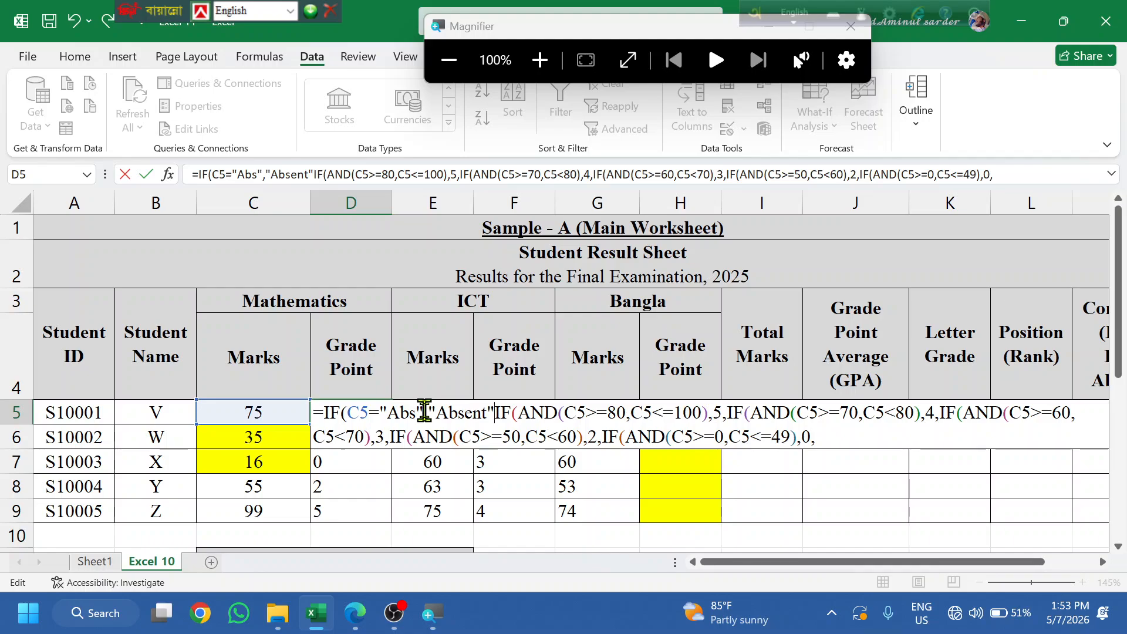
pyautogui.write(',')
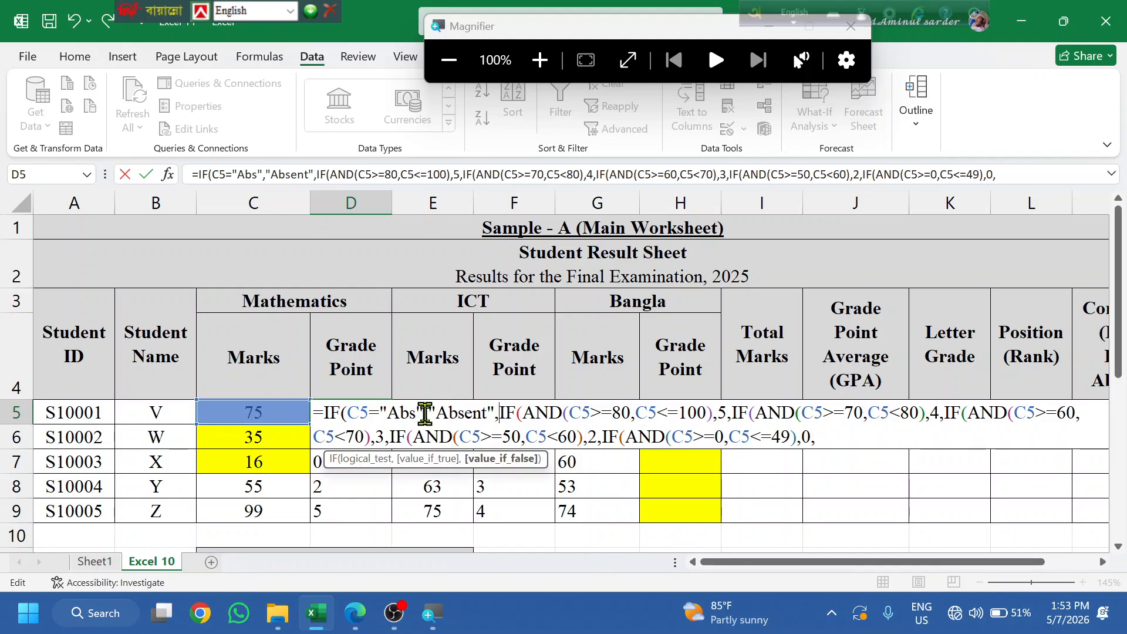
# - Drop the trailing comma, accept the bracket fix, and fill the formula down to D9
pyautogui.click(853, 436)
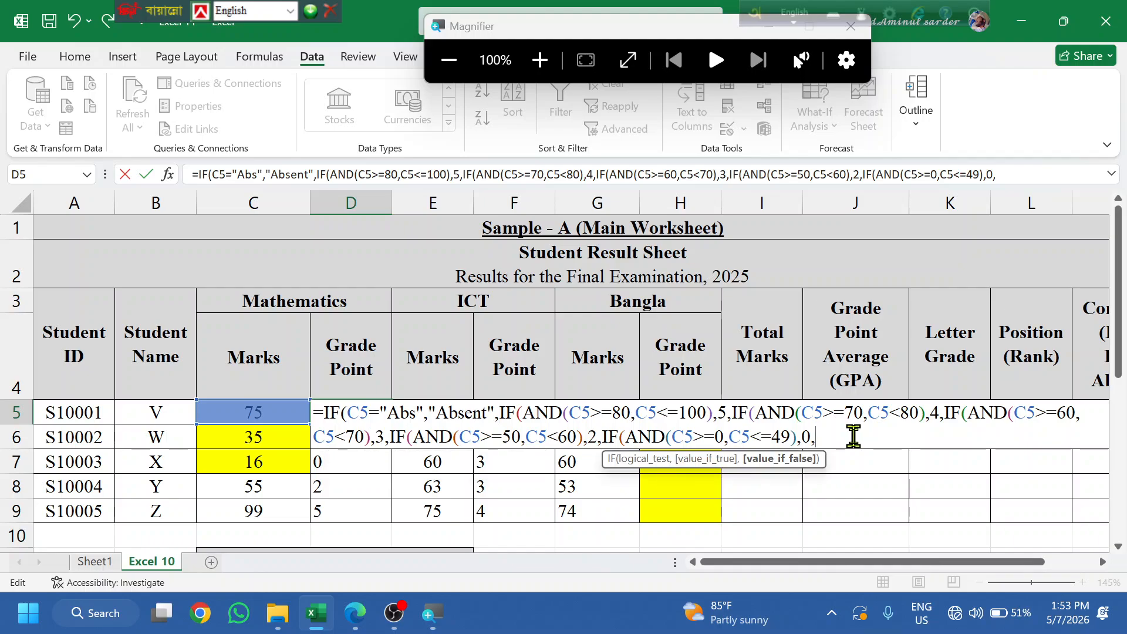
pyautogui.press('BackSpace')
pyautogui.press('Return')
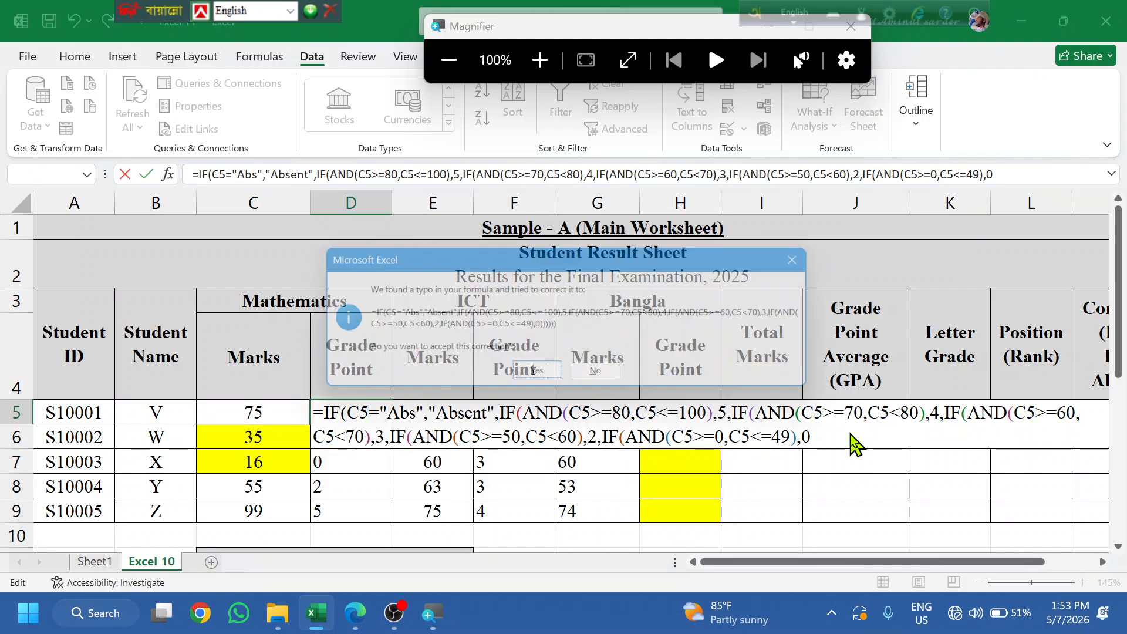
pyautogui.press('Return')
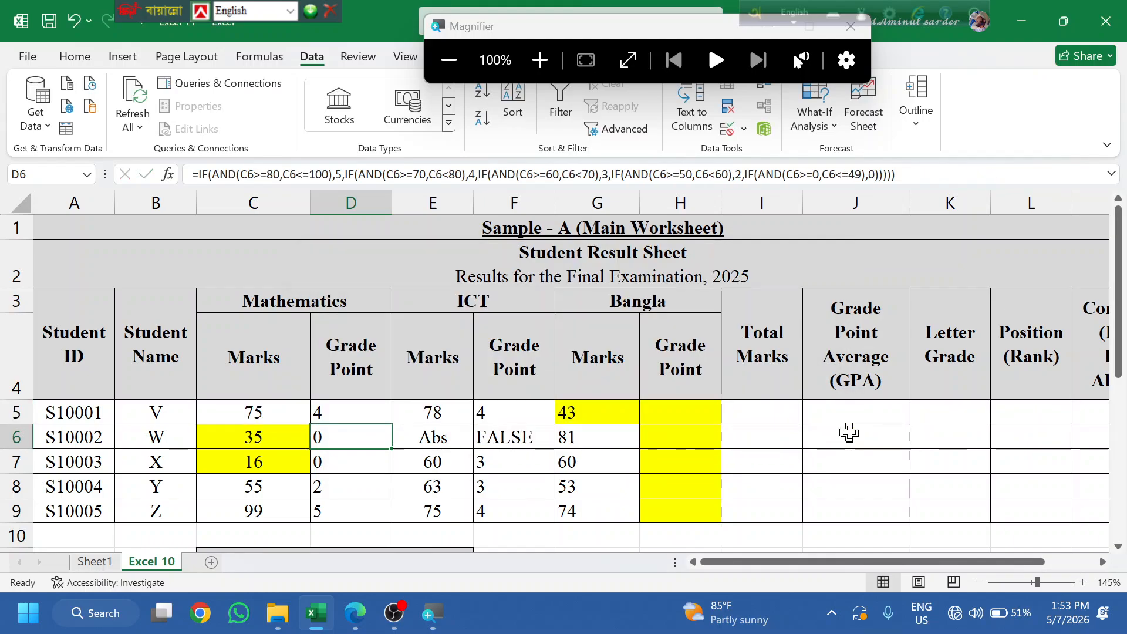
pyautogui.doubleClick(393, 424)
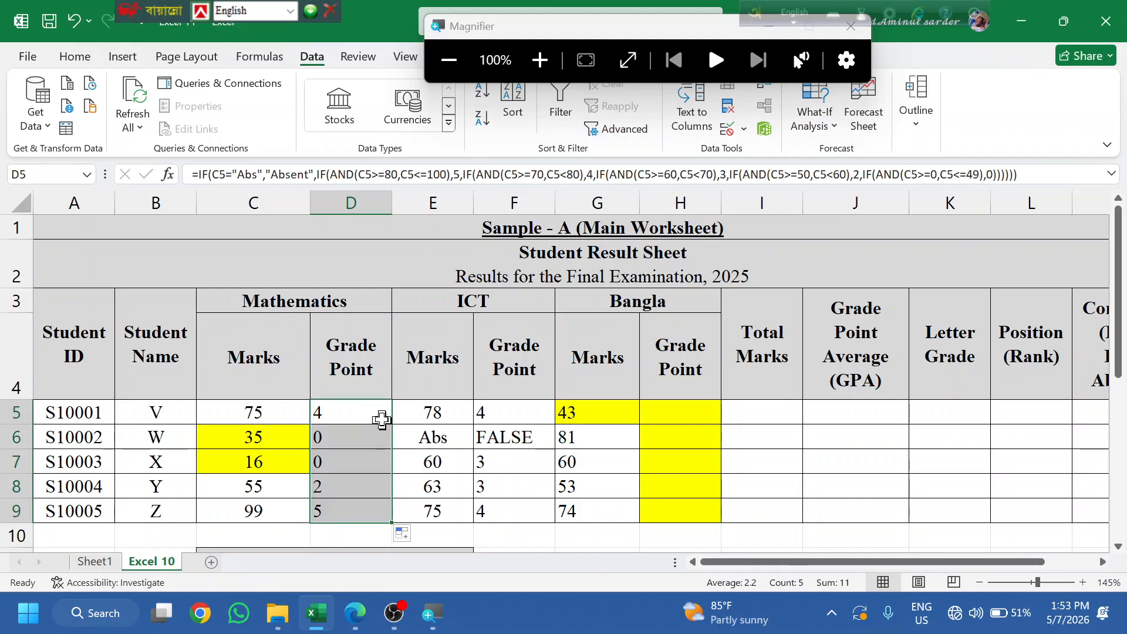
pyautogui.doubleClick(379, 419)
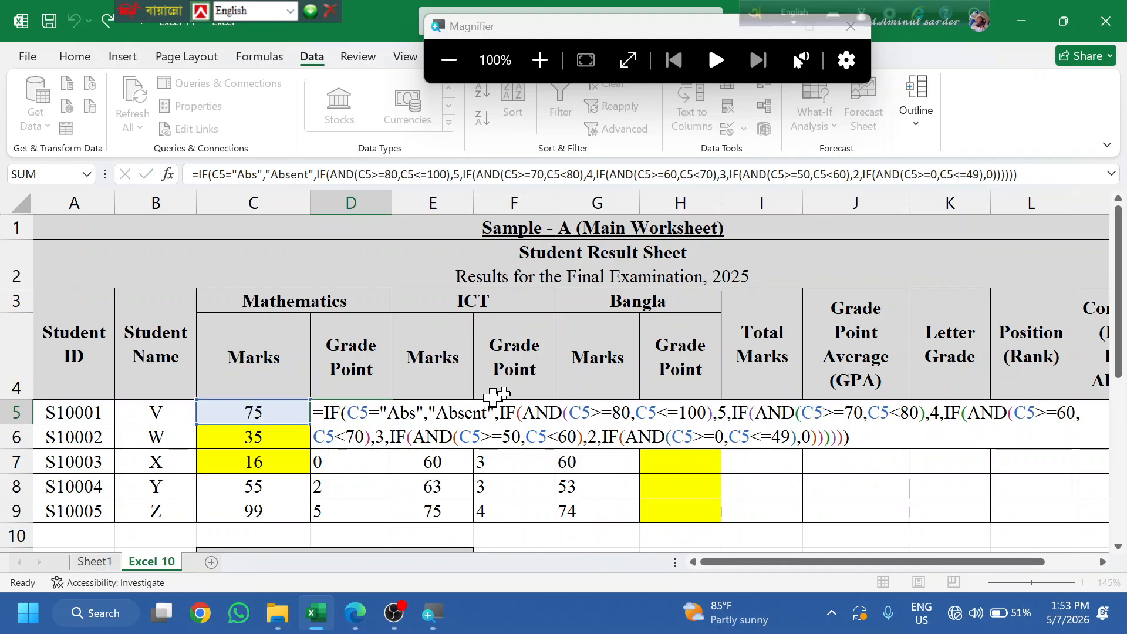
# - Prefix F5's ICT grade-point formula with the IF(C5="Abs","Absent", check and accept the correction
pyautogui.press('Escape')
pyautogui.click(518, 405)
pyautogui.doubleClick(518, 405)
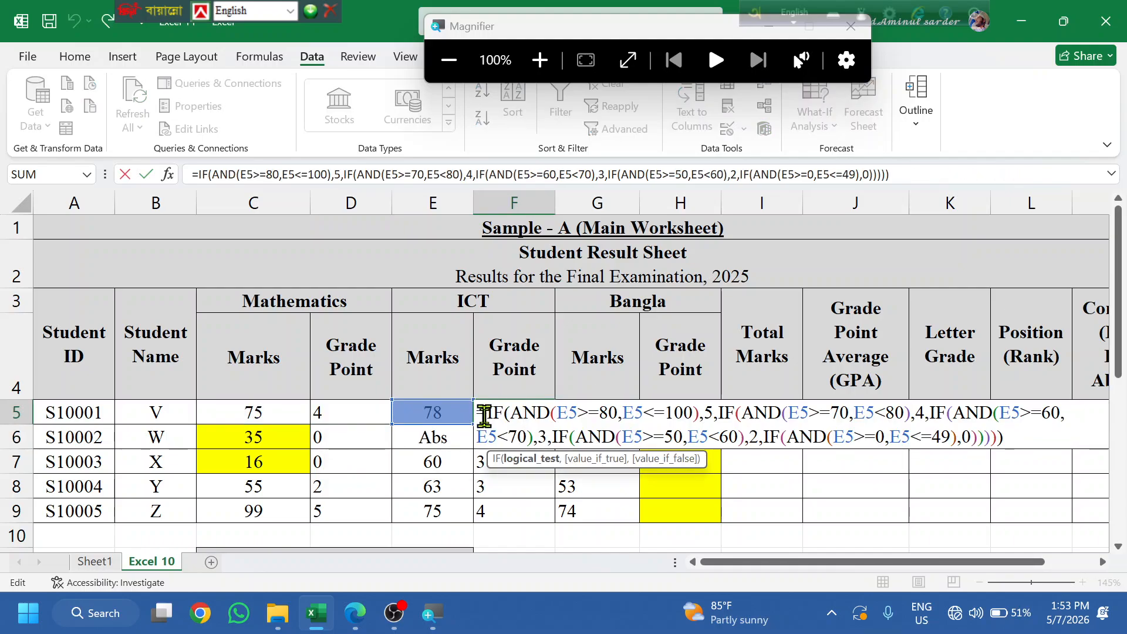
pyautogui.write('IF(C5="Abs","Absent"')
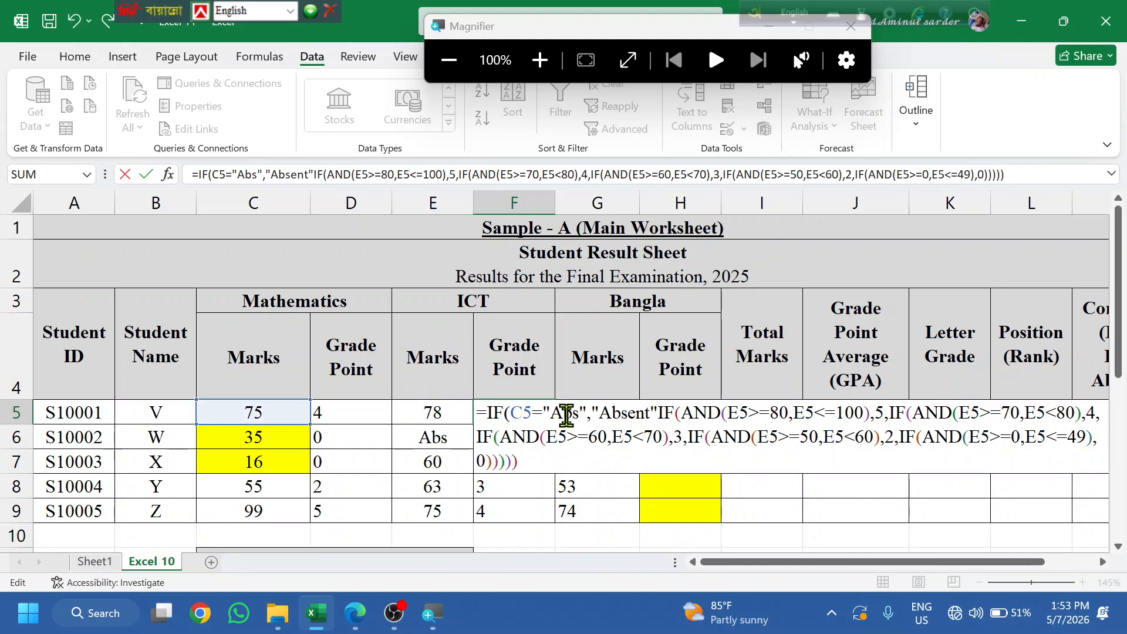
pyautogui.write(',')
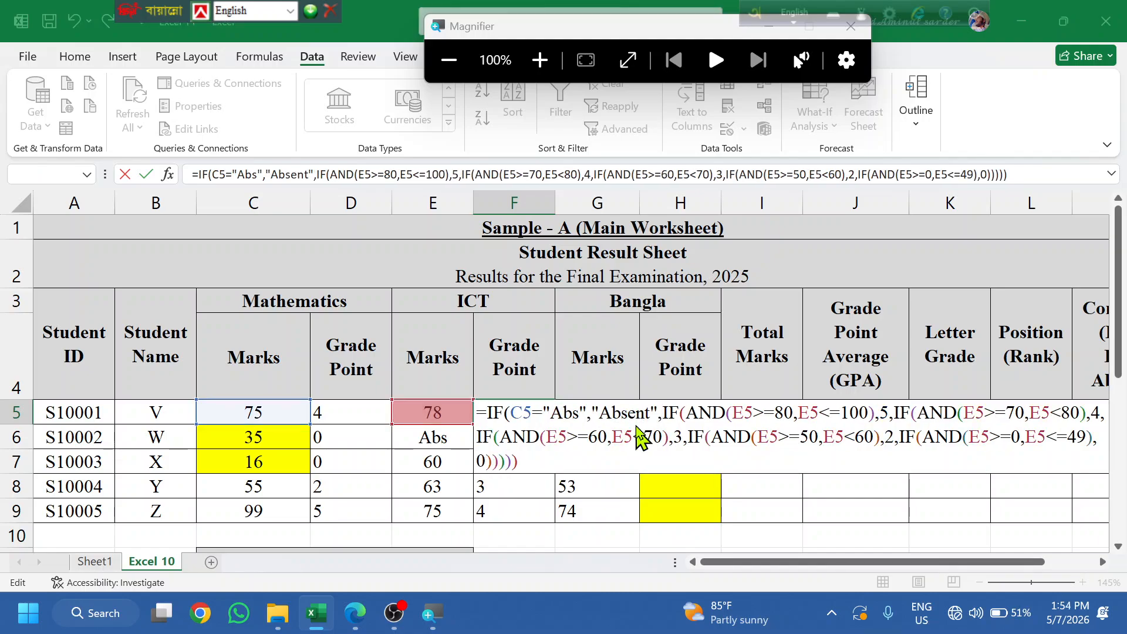
pyautogui.press('Return')
pyautogui.press('Return')
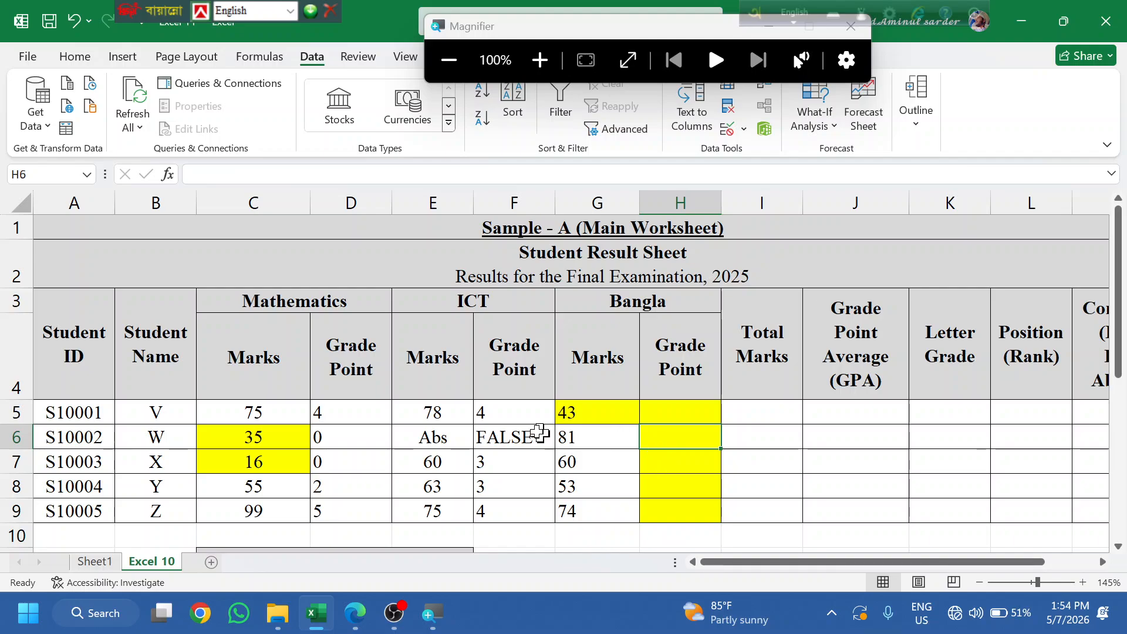
pyautogui.click(546, 418)
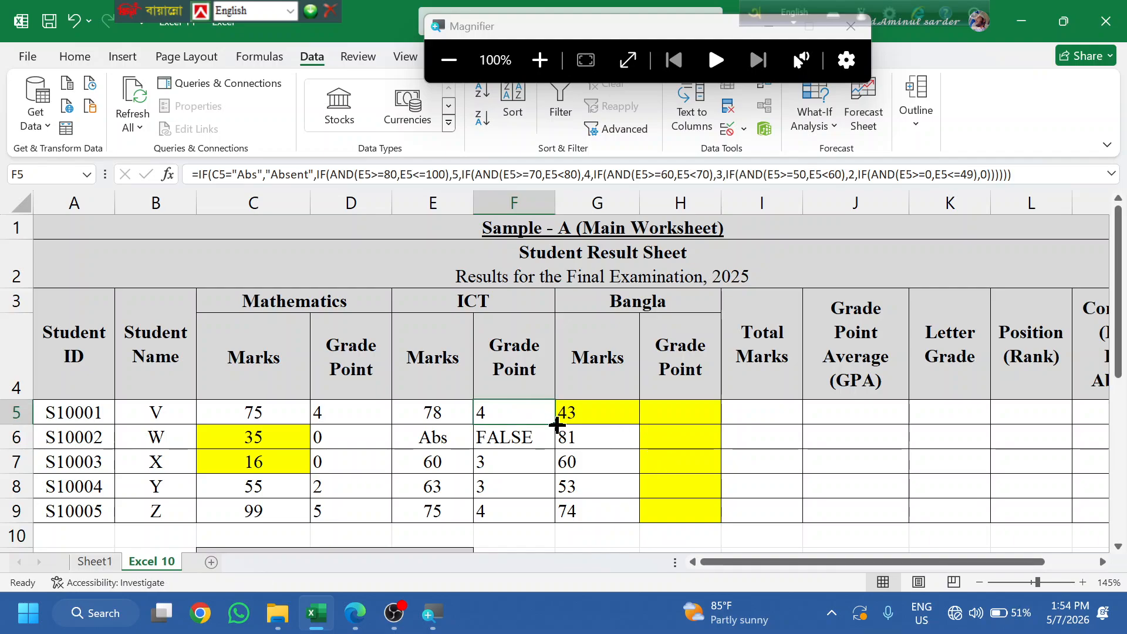
# - Point the Abs check at E5 and fill F5 down to F9 so F6 shows Absent
pyautogui.doubleClick(530, 417)
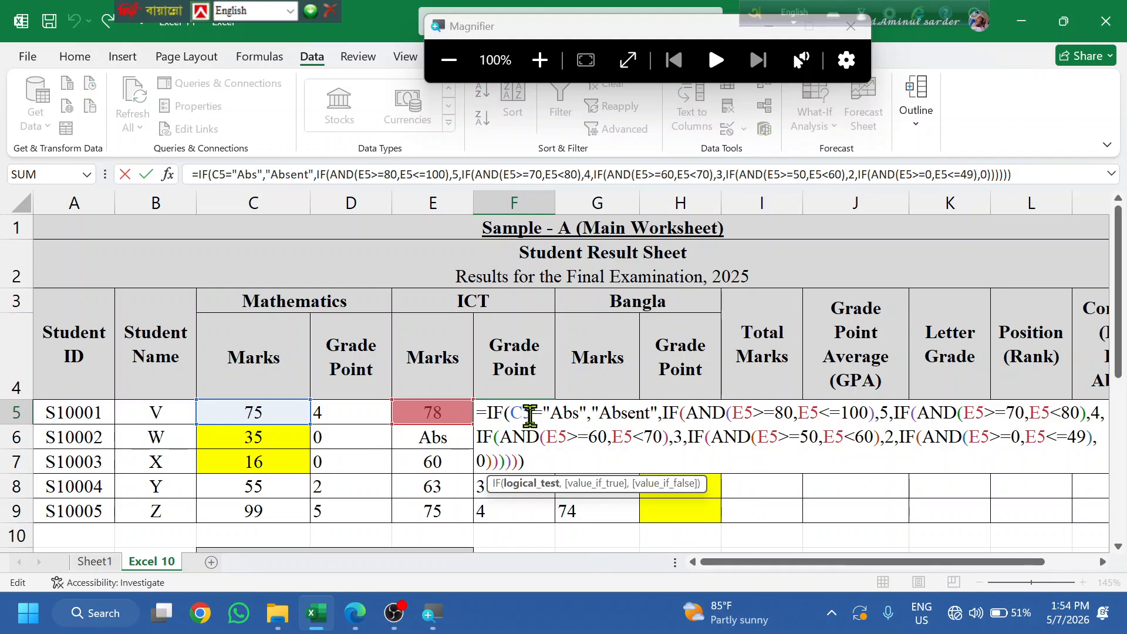
pyautogui.doubleClick(530, 417)
pyautogui.write('e5')
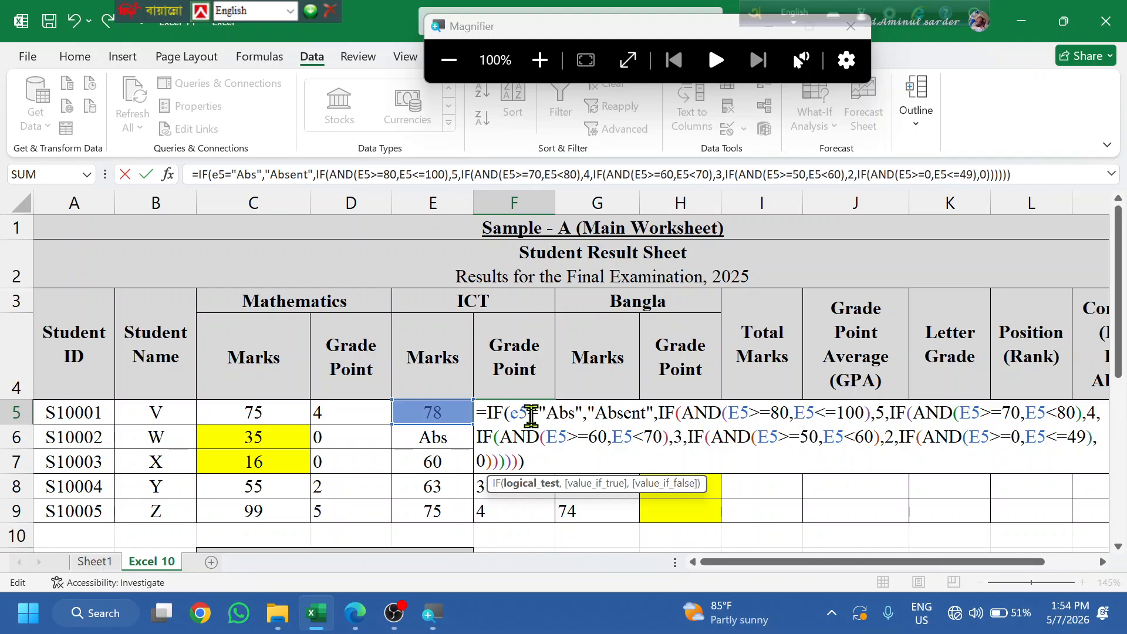
pyautogui.press('Return')
pyautogui.press('Return')
pyautogui.click(546, 405)
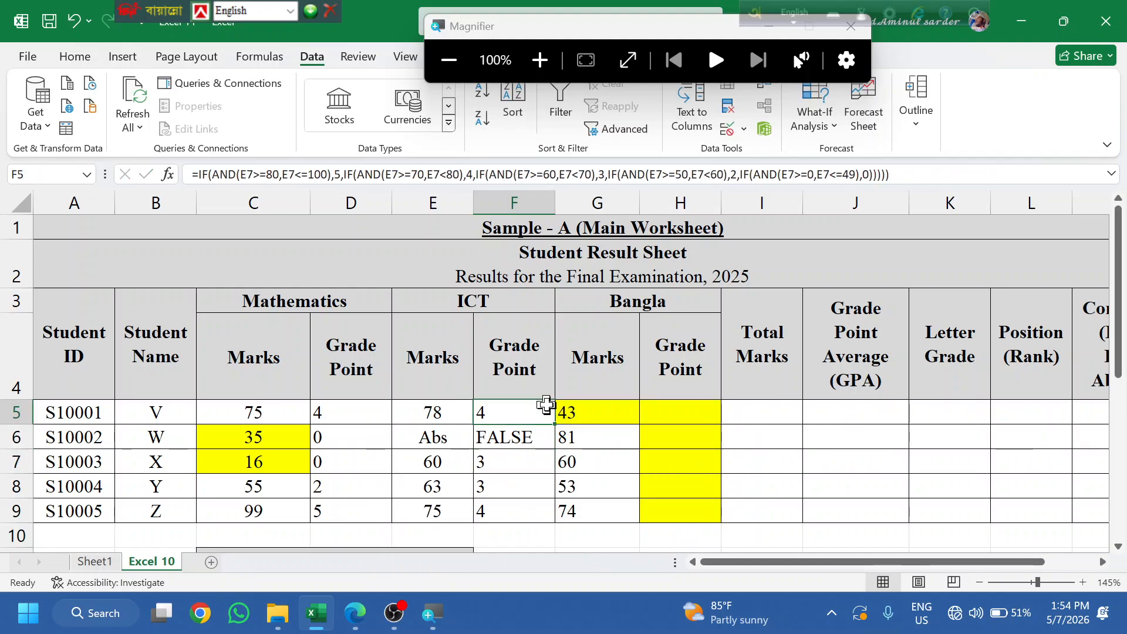
pyautogui.doubleClick(555, 423)
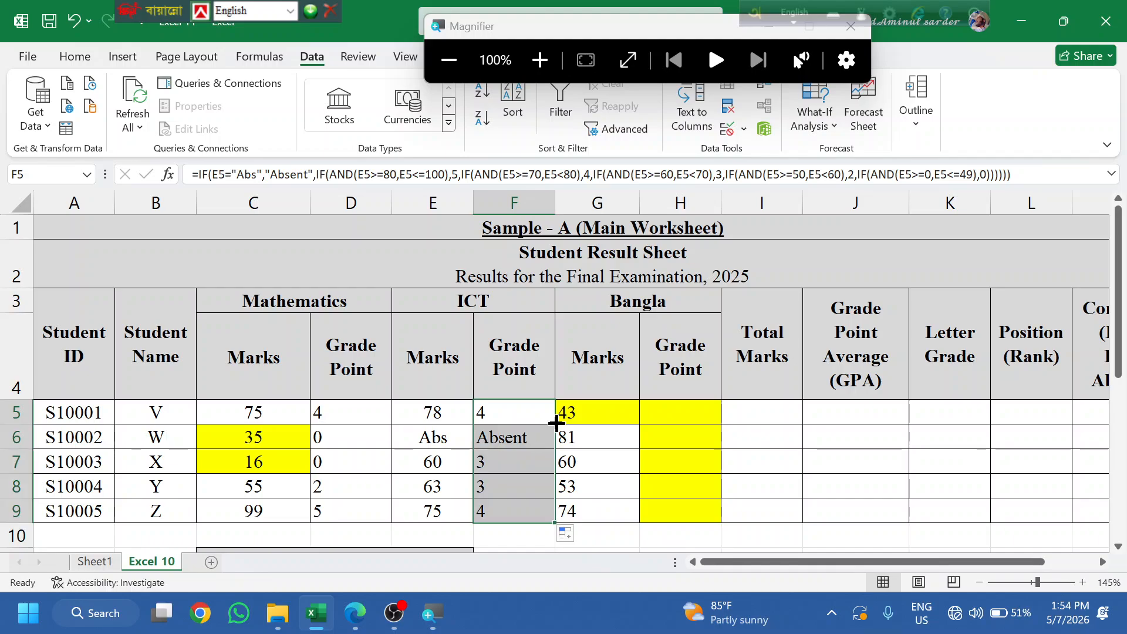
pyautogui.click(442, 438)
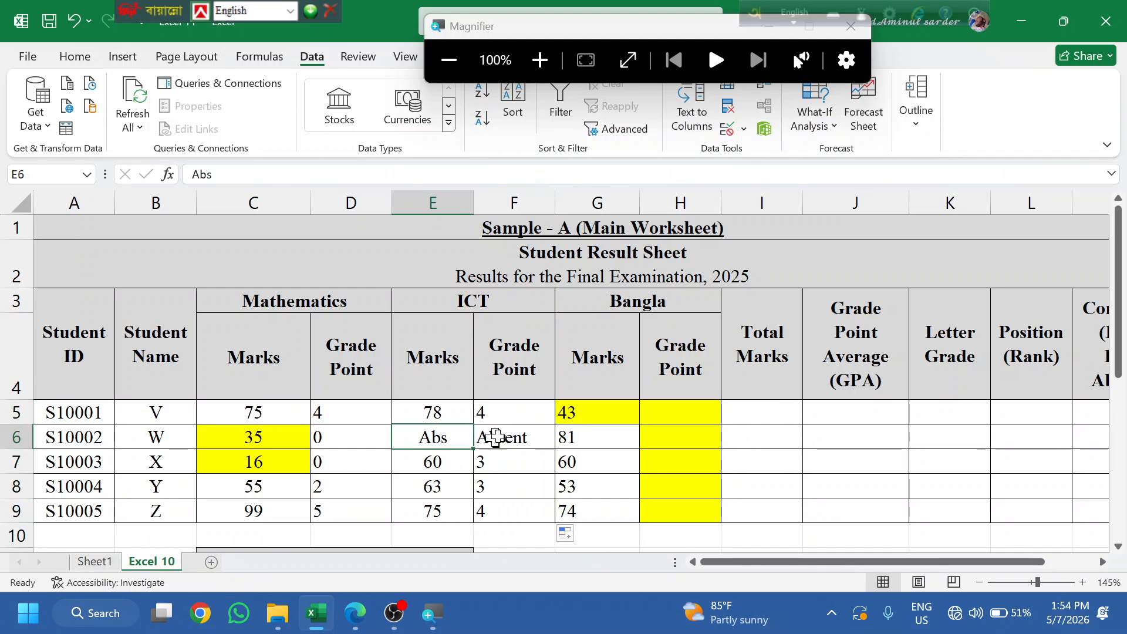
pyautogui.click(514, 435)
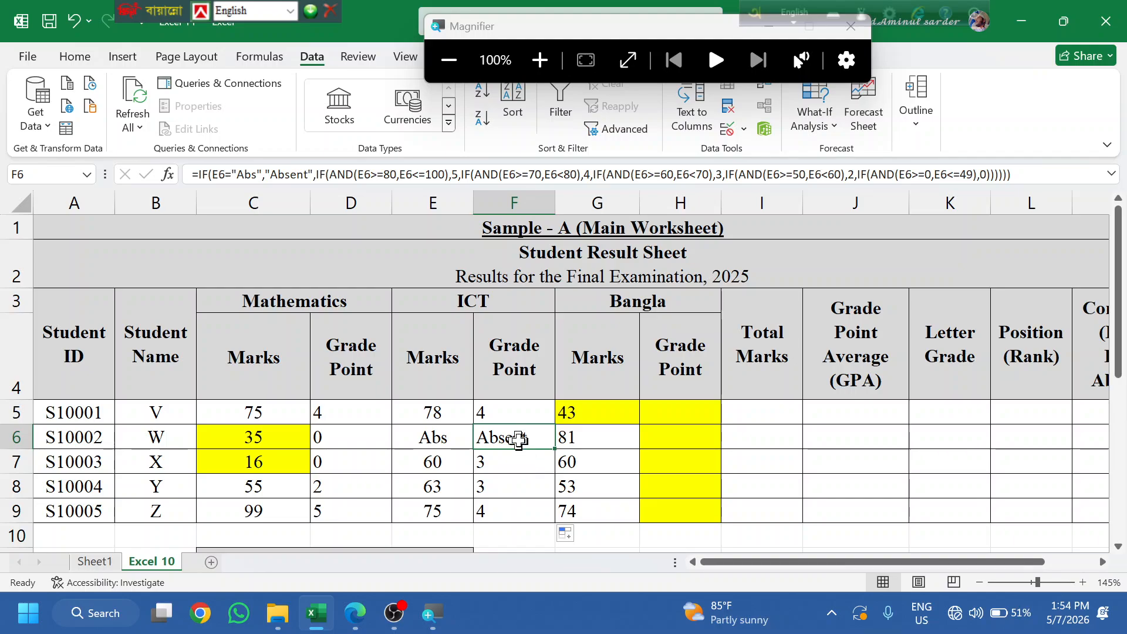
pyautogui.click(517, 415)
pyautogui.doubleClick(526, 416)
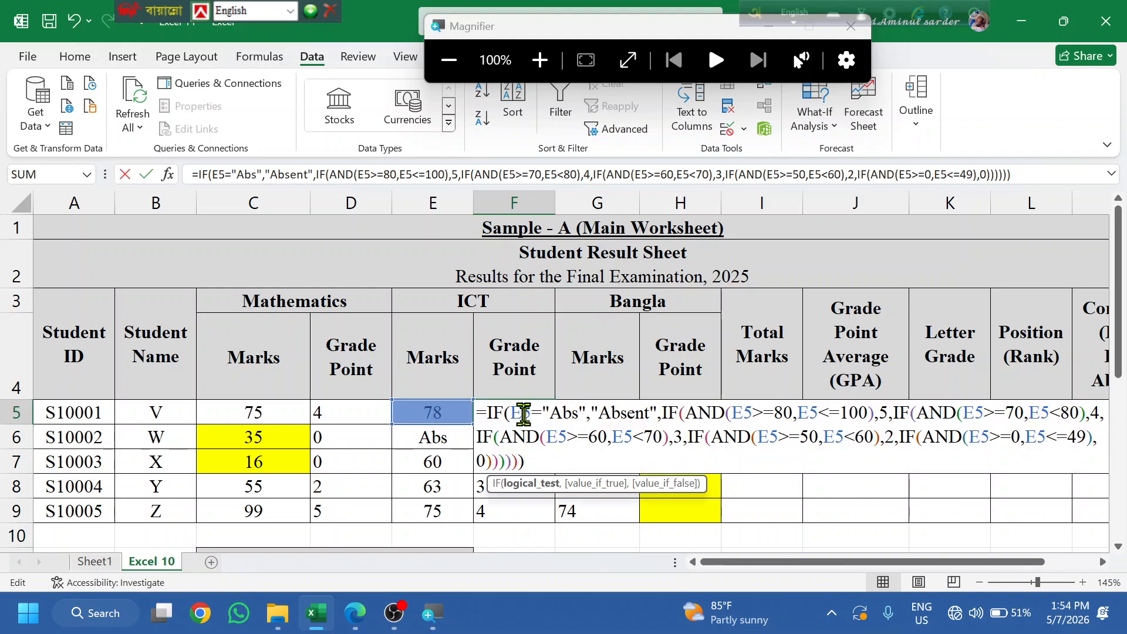
pyautogui.hotkey('ctrl', 'a')
pyautogui.hotkey('ctrl', 'c')
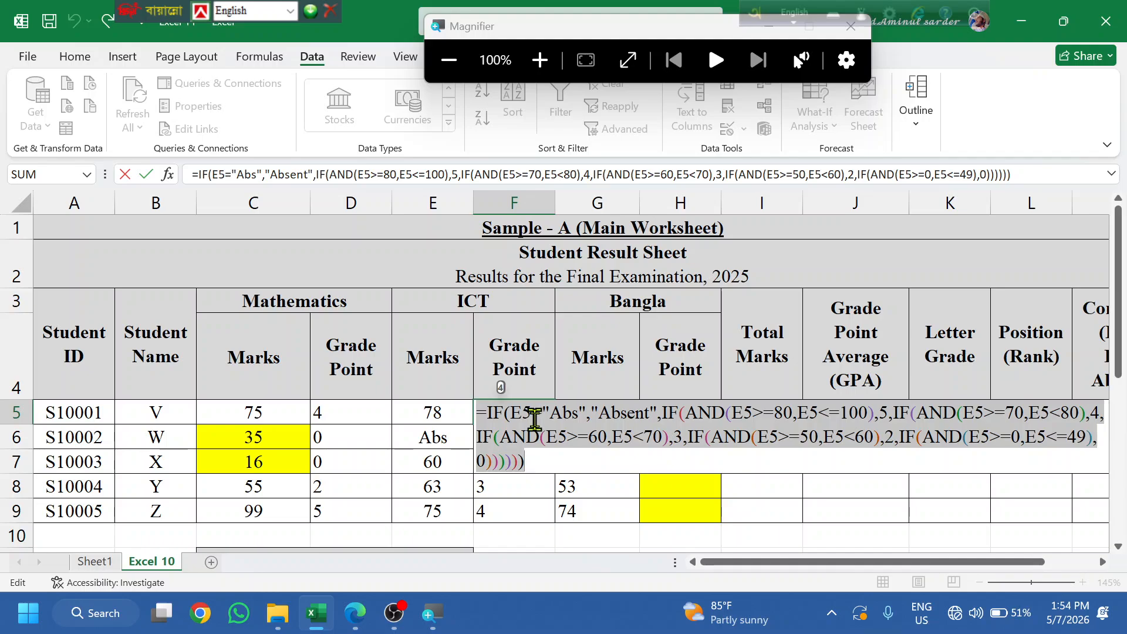
pyautogui.press('Escape')
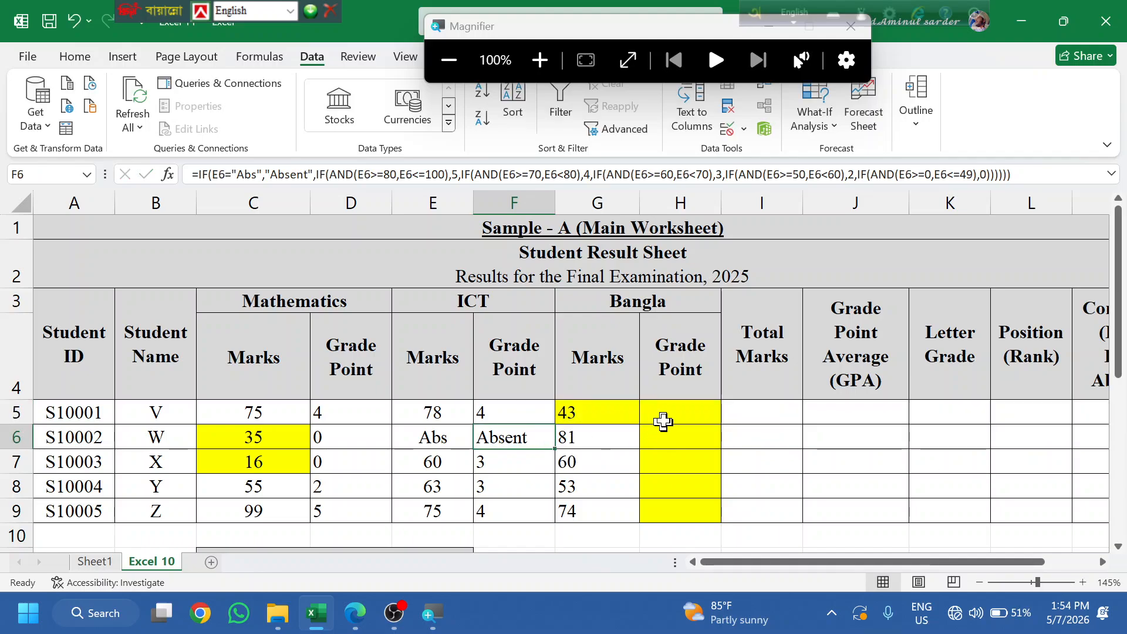
pyautogui.click(664, 418)
# - Paste the grade-point formula into H5 and change its first five E5 references to G5
pyautogui.write('v')
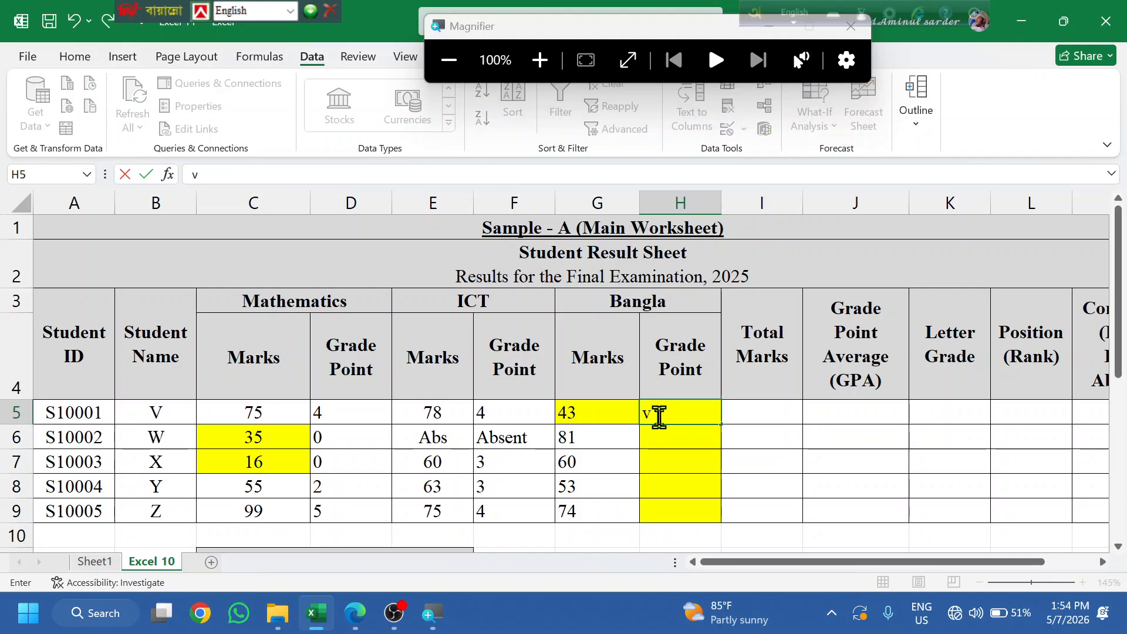
pyautogui.press('BackSpace')
pyautogui.hotkey('ctrl', 'v')
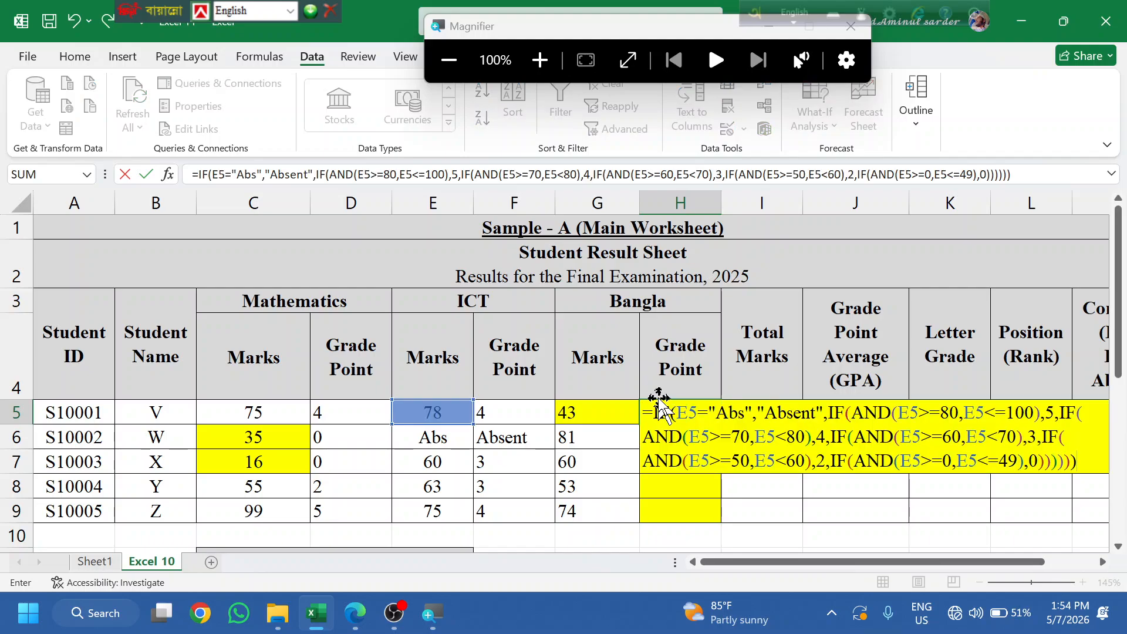
pyautogui.click(695, 411)
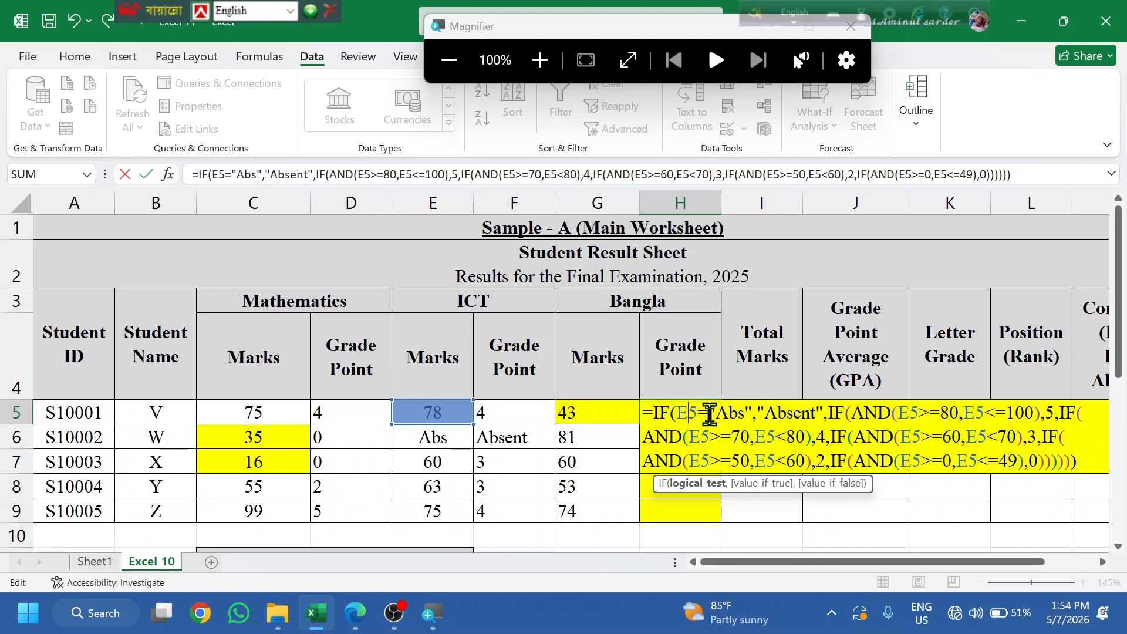
pyautogui.press('BackSpace')
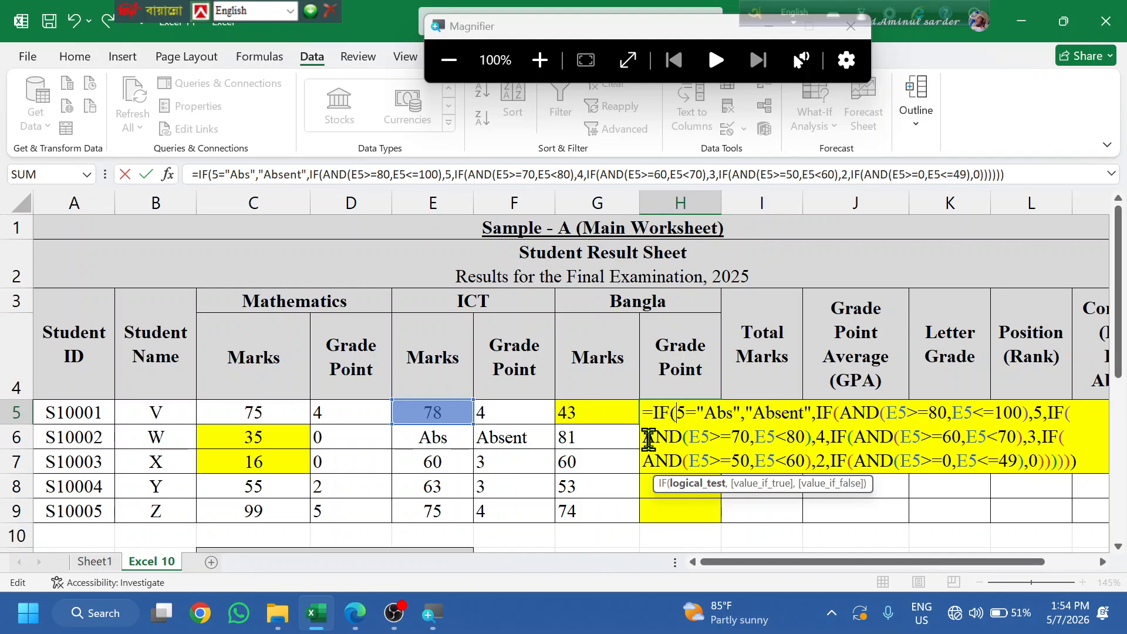
pyautogui.write('G')
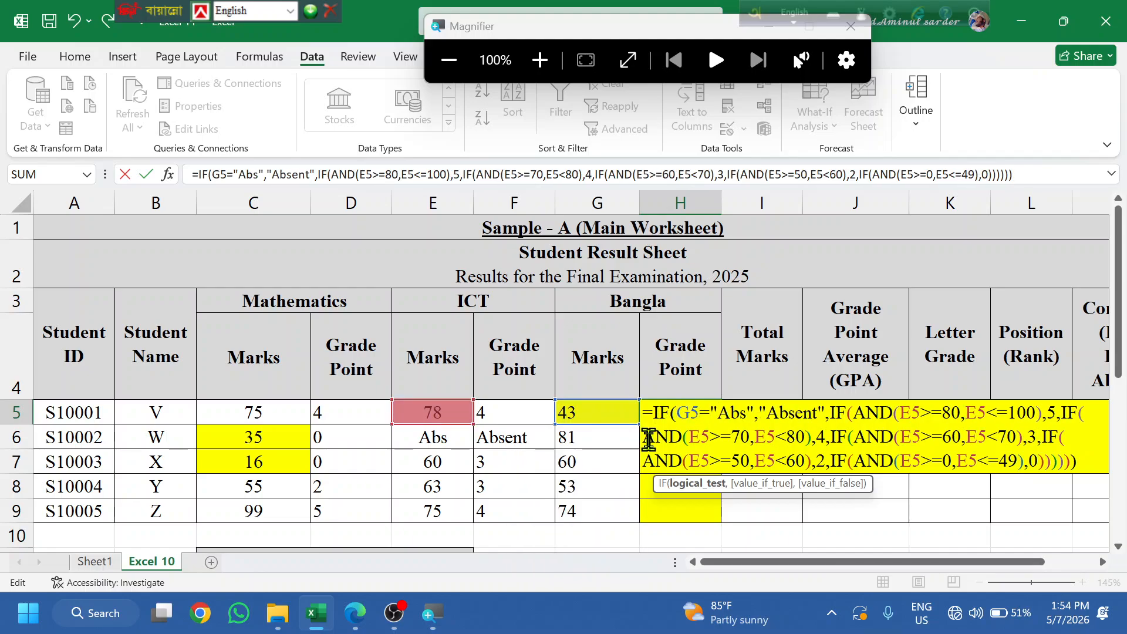
pyautogui.press('Right')
pyautogui.press('Right')
pyautogui.press('Right')
pyautogui.press('Right')
pyautogui.press('Right')
pyautogui.press('Right')
pyautogui.press('Right')
pyautogui.press('Right')
pyautogui.press('Right')
pyautogui.press('Right')
pyautogui.press('Right')
pyautogui.press('Right')
pyautogui.press('Right')
pyautogui.press('Right')
pyautogui.press('Right')
pyautogui.press('Right')
pyautogui.press('Right')
pyautogui.press('Right')
pyautogui.press('Right')
pyautogui.press('Right')
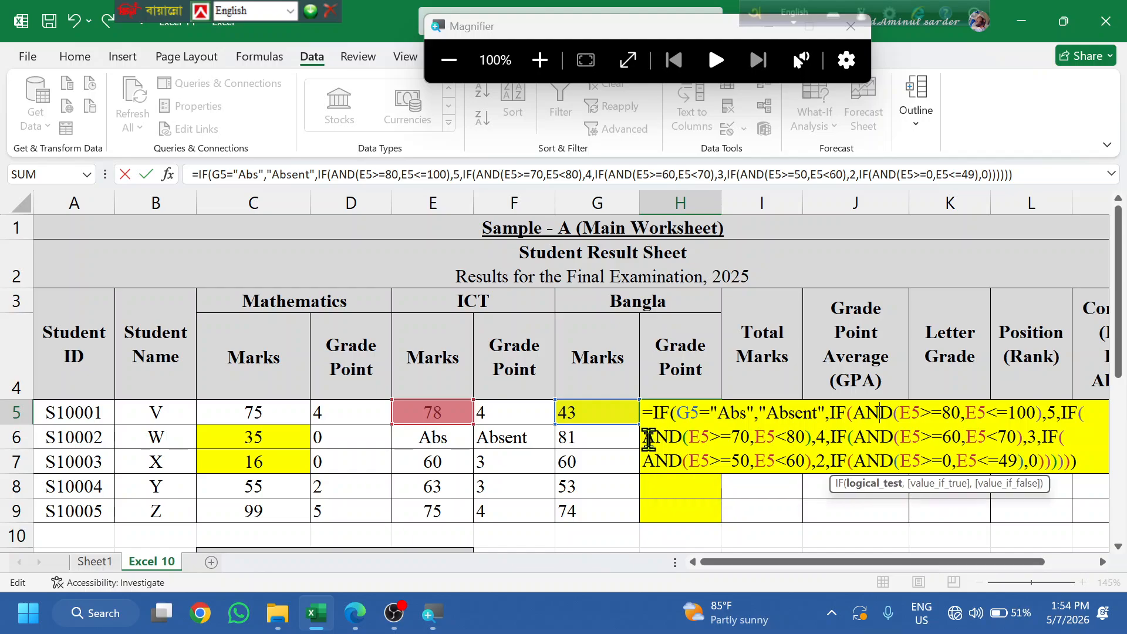
pyautogui.press('BackSpace')
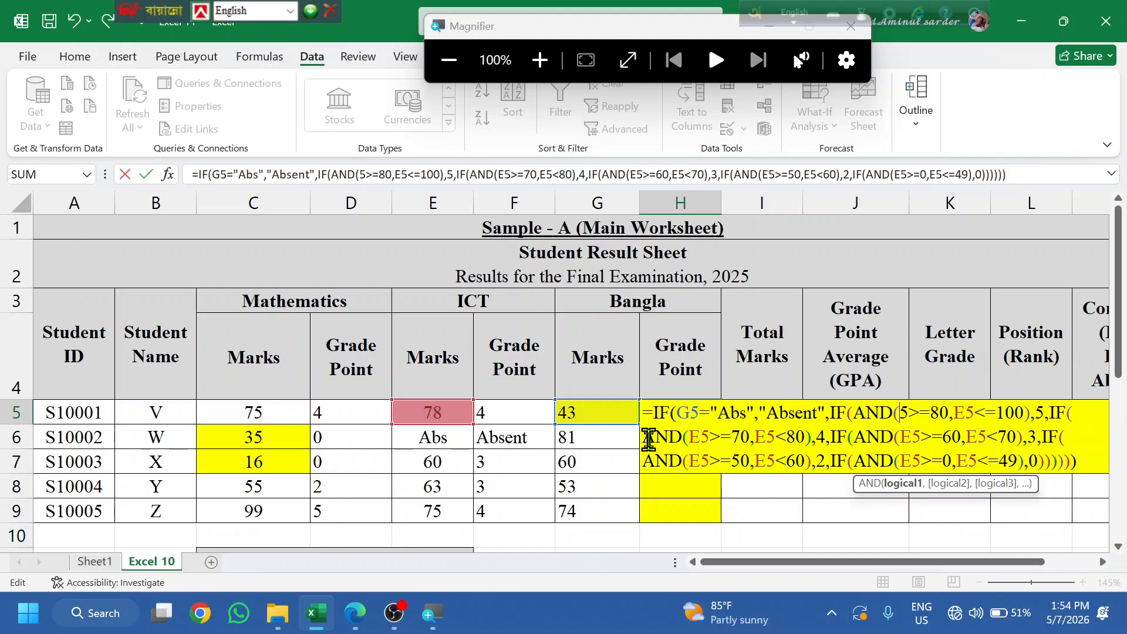
pyautogui.write('G')
pyautogui.press('Right')
pyautogui.press('Right')
pyautogui.press('Right')
pyautogui.press('Right')
pyautogui.press('Right')
pyautogui.press('Right')
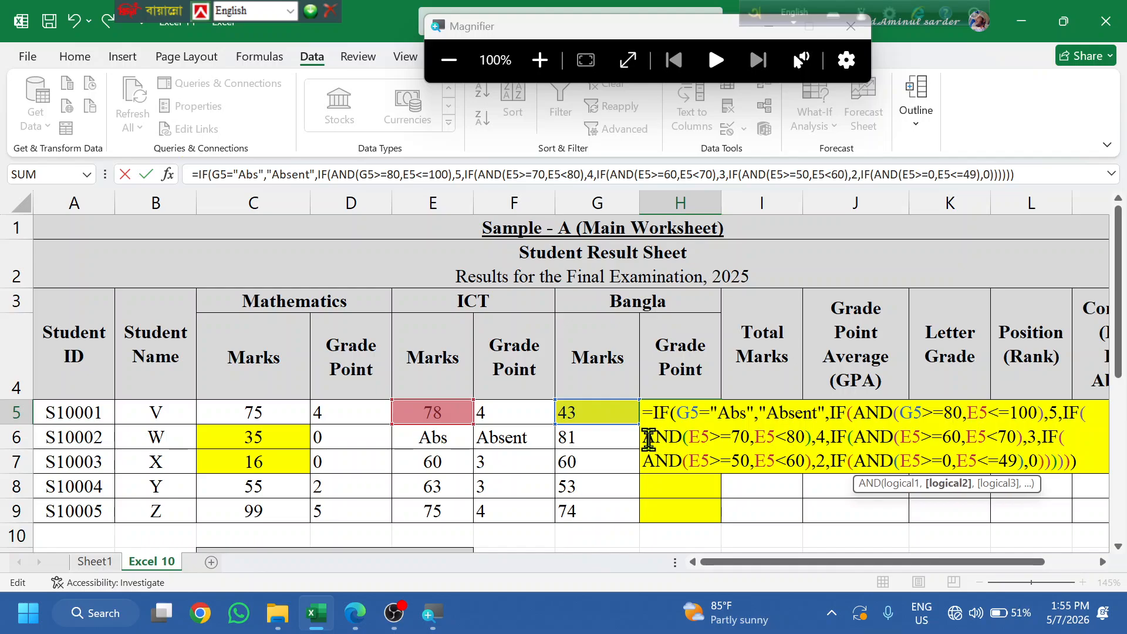
pyautogui.press('BackSpace')
pyautogui.write('G')
pyautogui.press('Right')
pyautogui.press('Right')
pyautogui.press('Right')
pyautogui.press('Right')
pyautogui.press('Right')
pyautogui.press('Right')
pyautogui.press('Right')
pyautogui.press('Right')
pyautogui.press('Right')
pyautogui.press('Right')
pyautogui.press('Right')
pyautogui.press('Right')
pyautogui.press('Right')
pyautogui.press('Right')
pyautogui.press('Right')
pyautogui.press('Right')
pyautogui.press('Right')
pyautogui.press('Right')
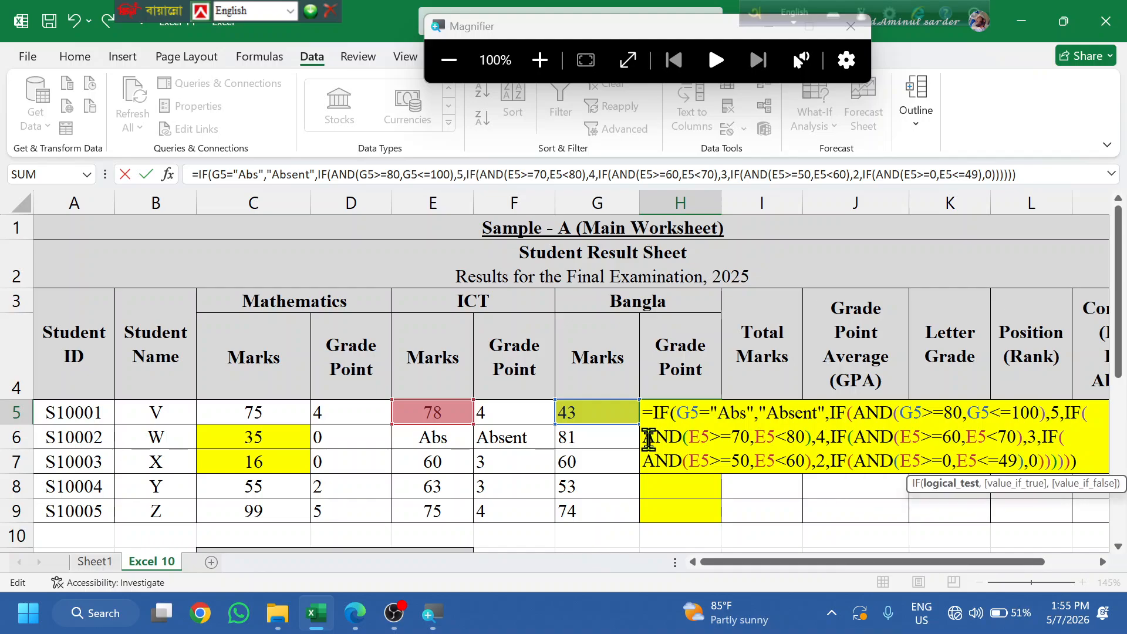
pyautogui.press('BackSpace')
pyautogui.write('G')
pyautogui.press('Right')
pyautogui.press('Right')
pyautogui.press('Right')
pyautogui.press('Right')
pyautogui.press('Right')
pyautogui.press('Right')
pyautogui.press('Right')
pyautogui.press('Right')
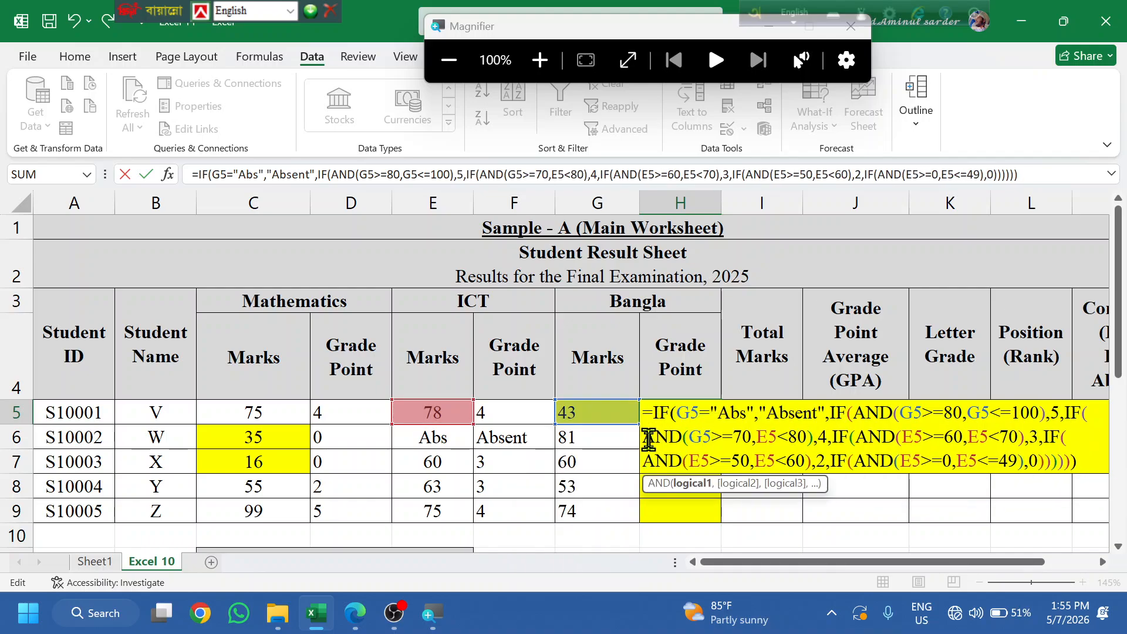
pyautogui.press('BackSpace')
pyautogui.write('G')
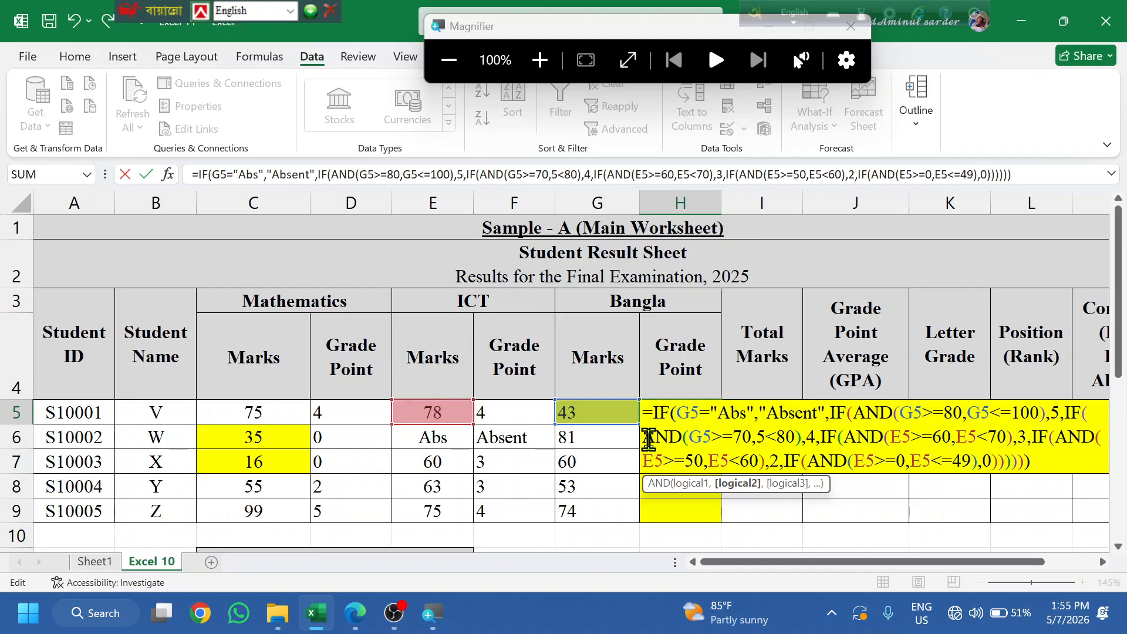
pyautogui.press('Right')
# - Switch the remaining E5 references (>=60 through <=49) to G5 and commit H5's formula
pyautogui.press('Right')
pyautogui.press('Right')
pyautogui.press('Right')
pyautogui.press('Right')
pyautogui.press('Right')
pyautogui.press('Right')
pyautogui.press('Right')
pyautogui.press('Right')
pyautogui.press('Right')
pyautogui.press('Right')
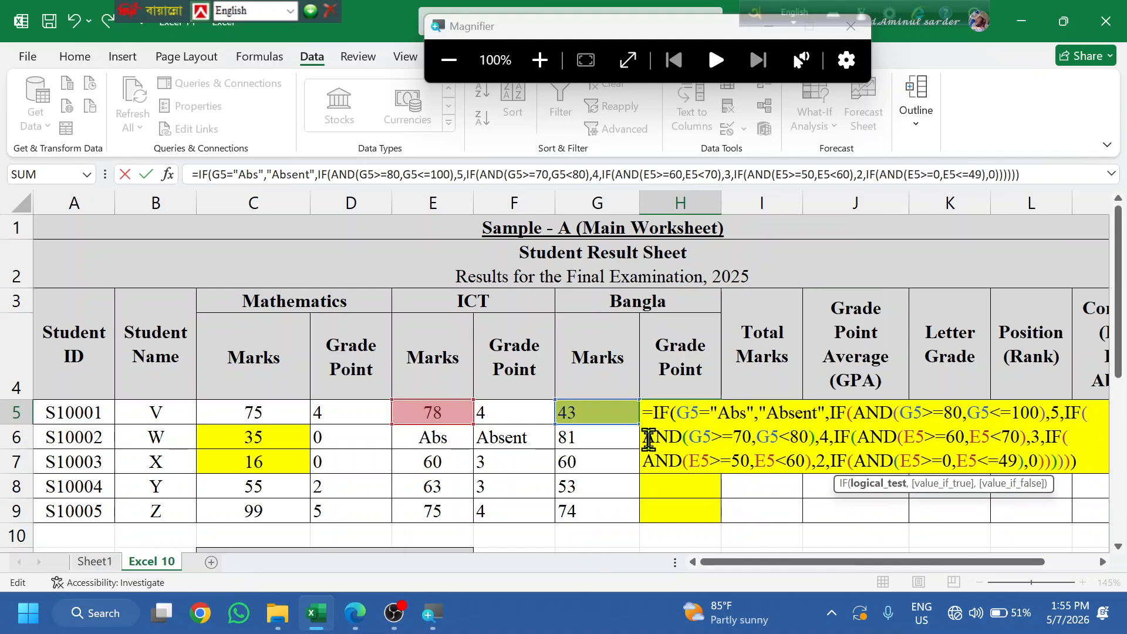
pyautogui.press('Right')
pyautogui.press('Right')
pyautogui.press('Right')
pyautogui.press('Right')
pyautogui.press('Delete')
pyautogui.write('G')
pyautogui.press('Right')
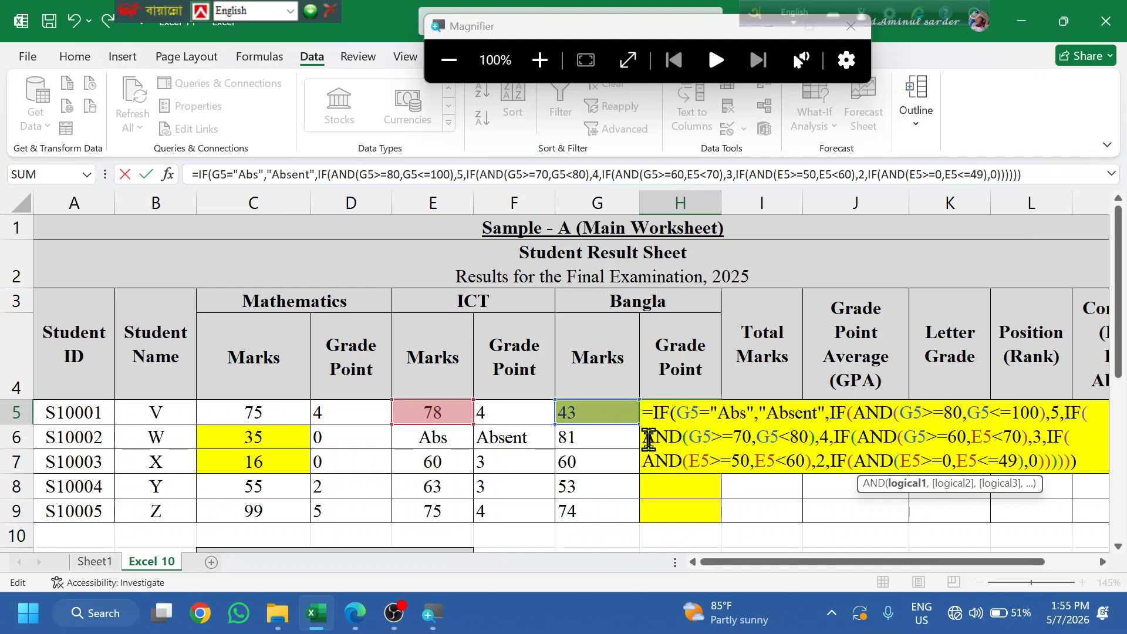
pyautogui.press('Right')
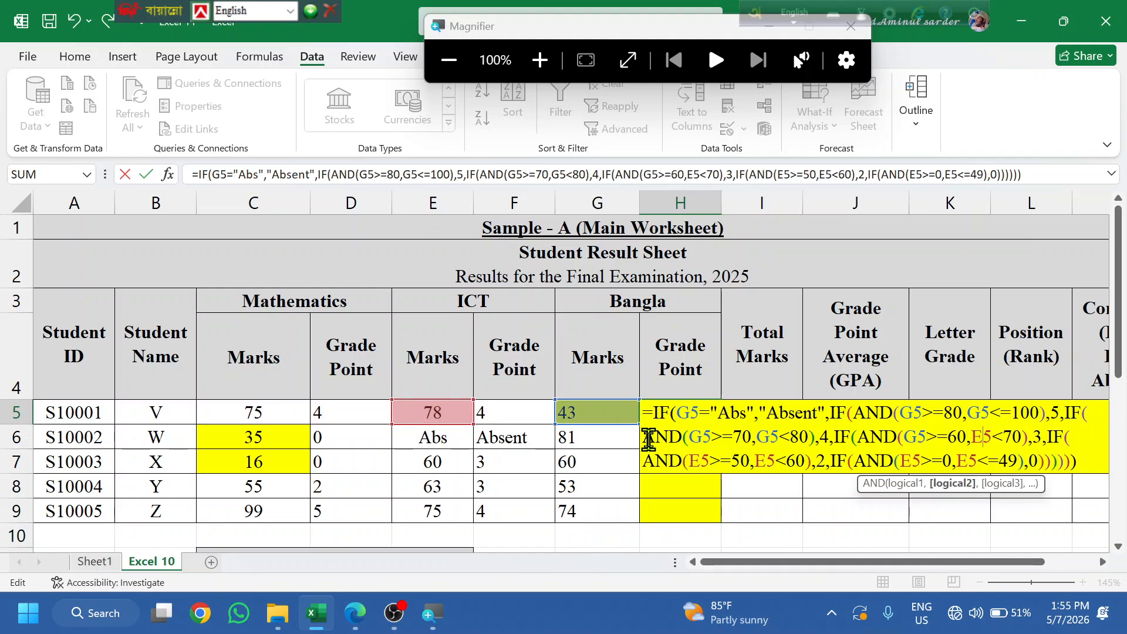
pyautogui.press('BackSpace')
pyautogui.write('G')
pyautogui.press('Right')
pyautogui.press('Right')
pyautogui.press('Right')
pyautogui.press('Right')
pyautogui.press('Right')
pyautogui.press('Right')
pyautogui.press('Right')
pyautogui.press('Right')
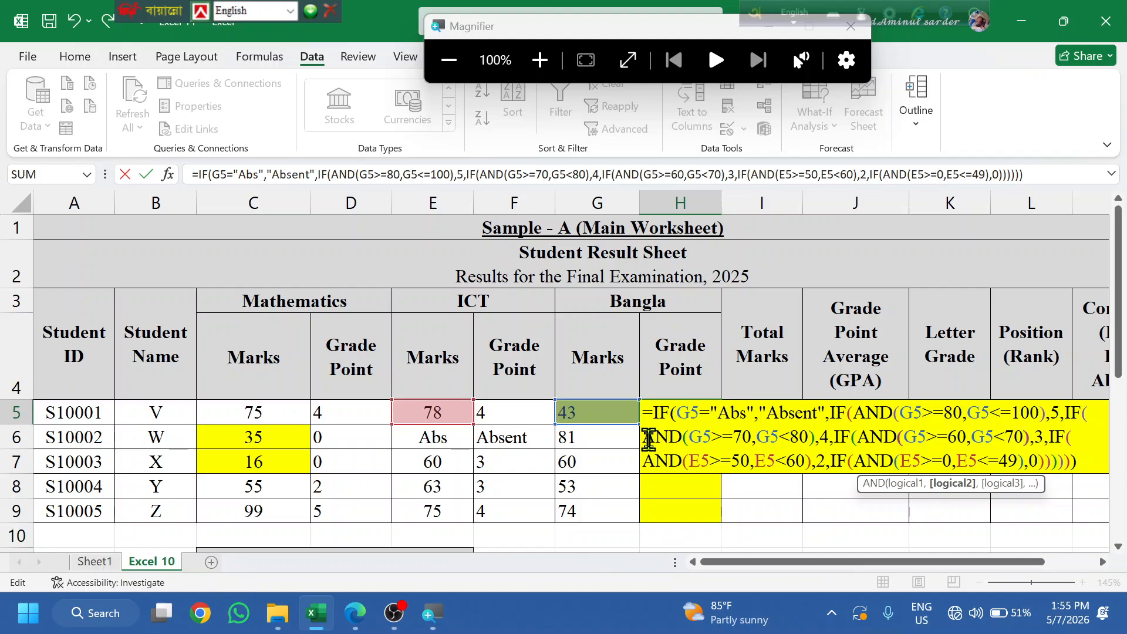
pyautogui.press('Right')
pyautogui.press('Right')
pyautogui.press('Right')
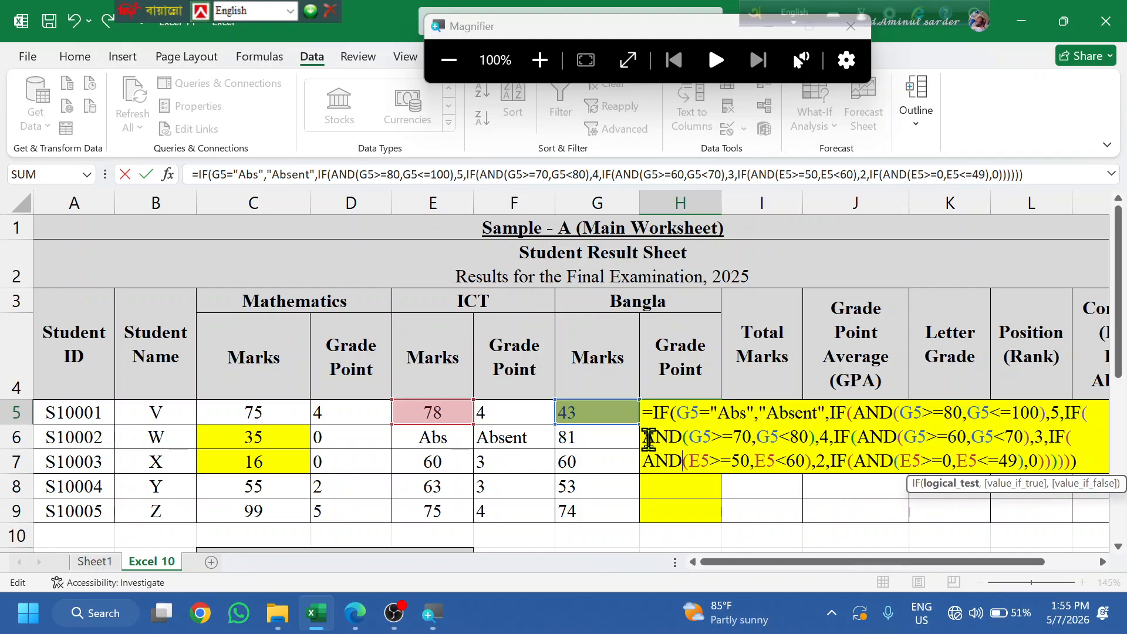
pyautogui.press('Right')
pyautogui.press('BackSpace')
pyautogui.write('G')
pyautogui.press('Right')
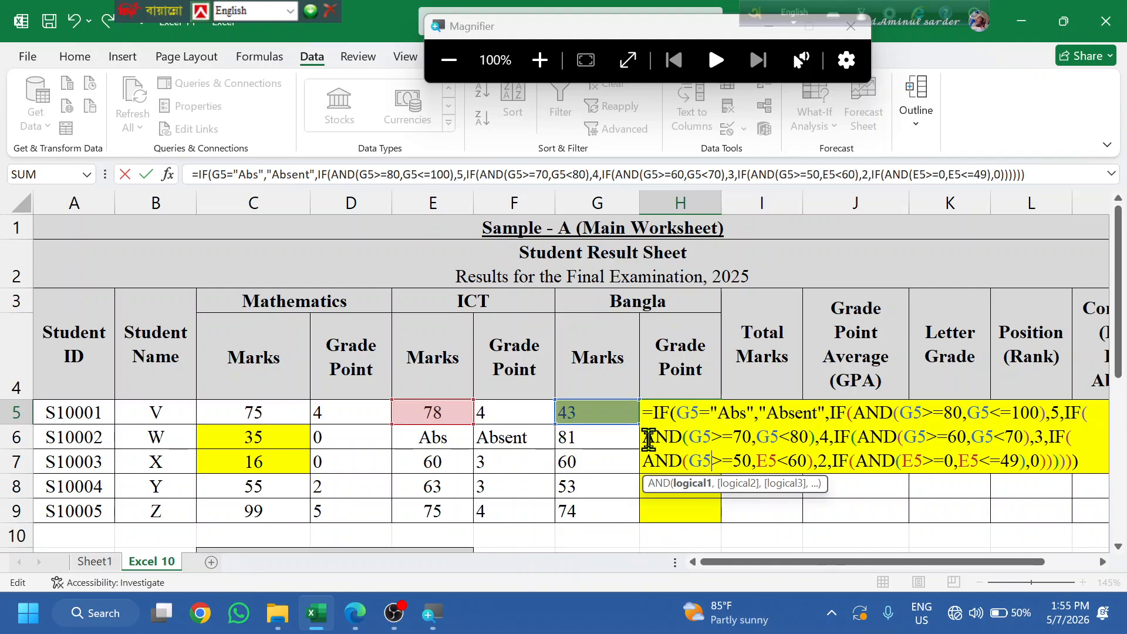
pyautogui.press('Right')
pyautogui.press('Right')
pyautogui.press('Right')
pyautogui.press('Right')
pyautogui.press('Right')
pyautogui.press('Right')
pyautogui.press('Right')
pyautogui.press('Right')
pyautogui.press('Right')
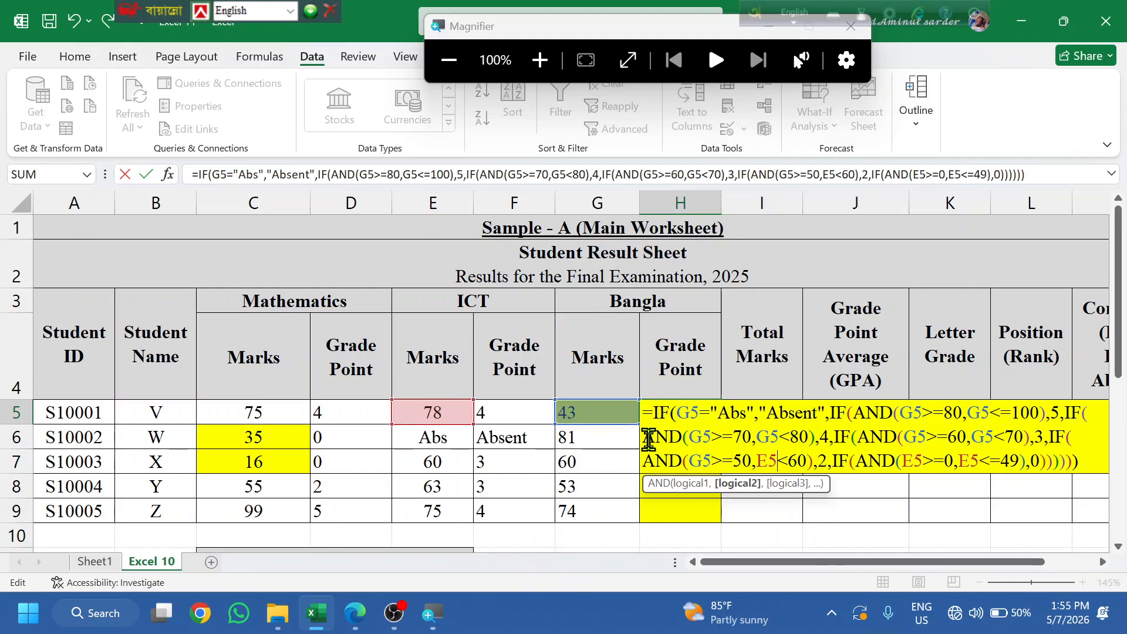
pyautogui.press('BackSpace')
pyautogui.write('G')
pyautogui.press('Right')
pyautogui.press('Right')
pyautogui.press('Right')
pyautogui.press('Right')
pyautogui.press('Right')
pyautogui.press('Right')
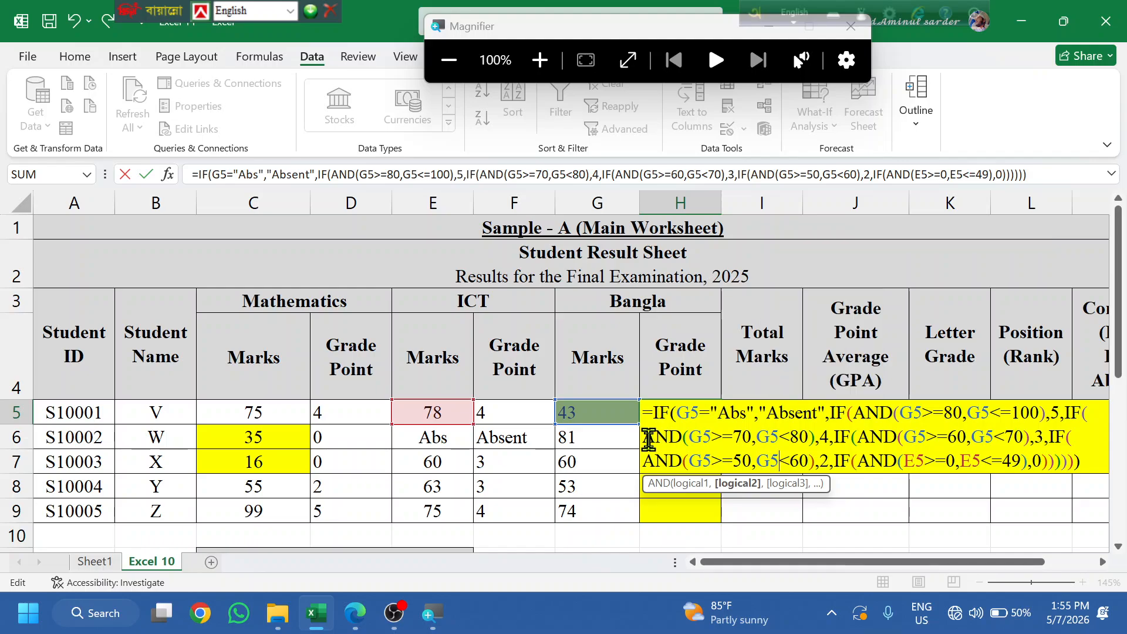
pyautogui.press('Right')
pyautogui.press('Right')
pyautogui.press('Right')
pyautogui.press('Right')
pyautogui.press('Right')
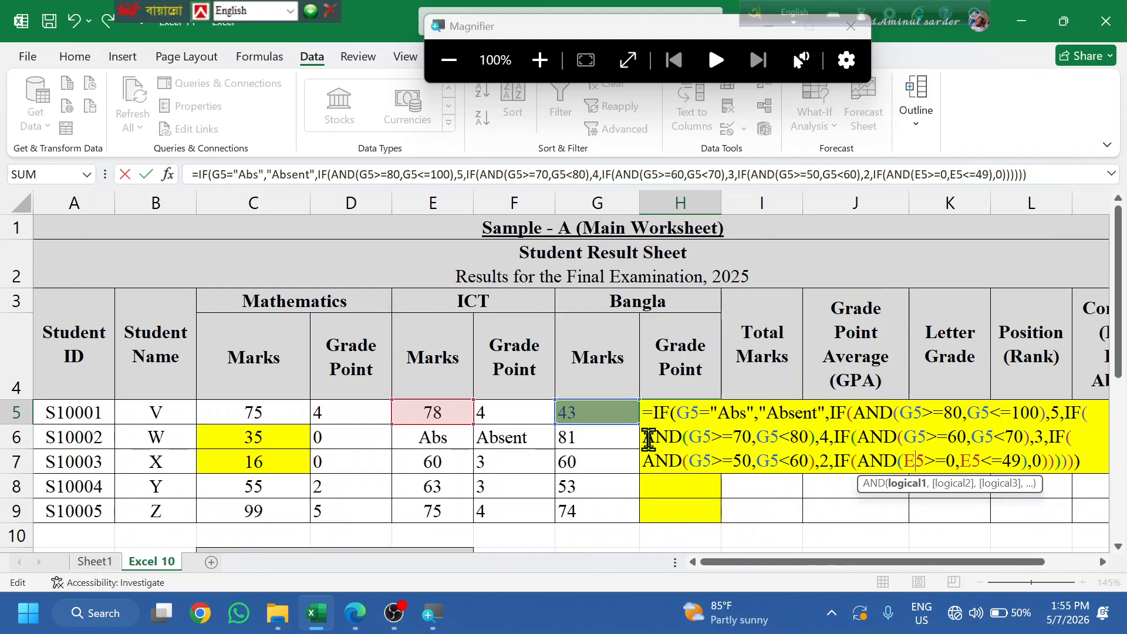
pyautogui.press('BackSpace')
pyautogui.write('G')
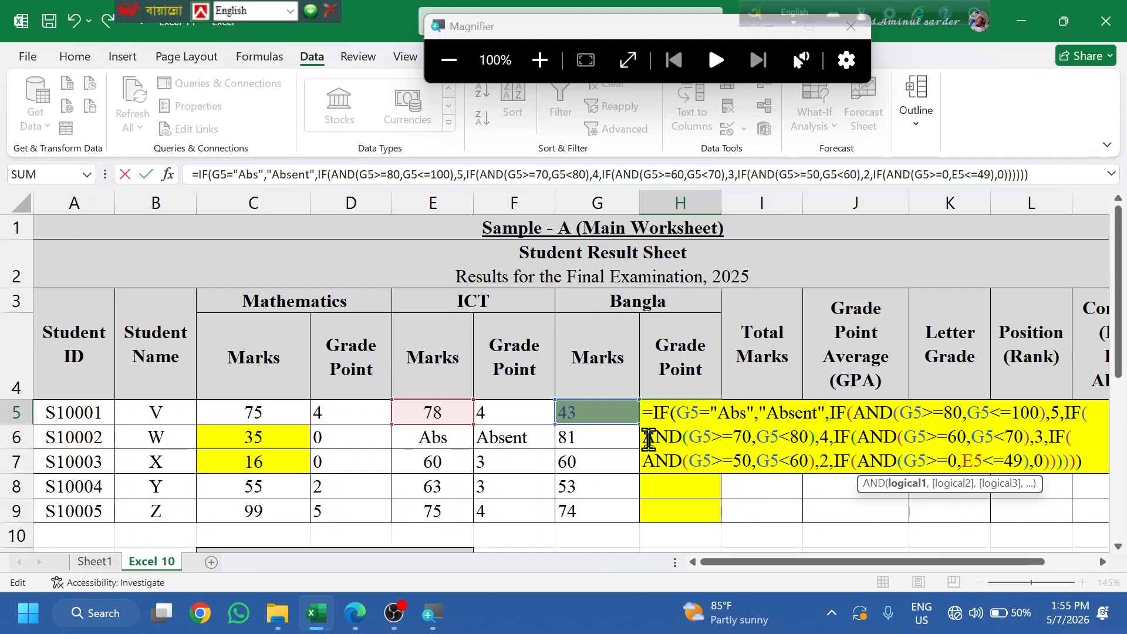
pyautogui.press('Right')
pyautogui.press('Right')
pyautogui.press('Right')
pyautogui.press('Right')
pyautogui.press('Right')
pyautogui.press('Right')
pyautogui.press('BackSpace')
pyautogui.write('G')
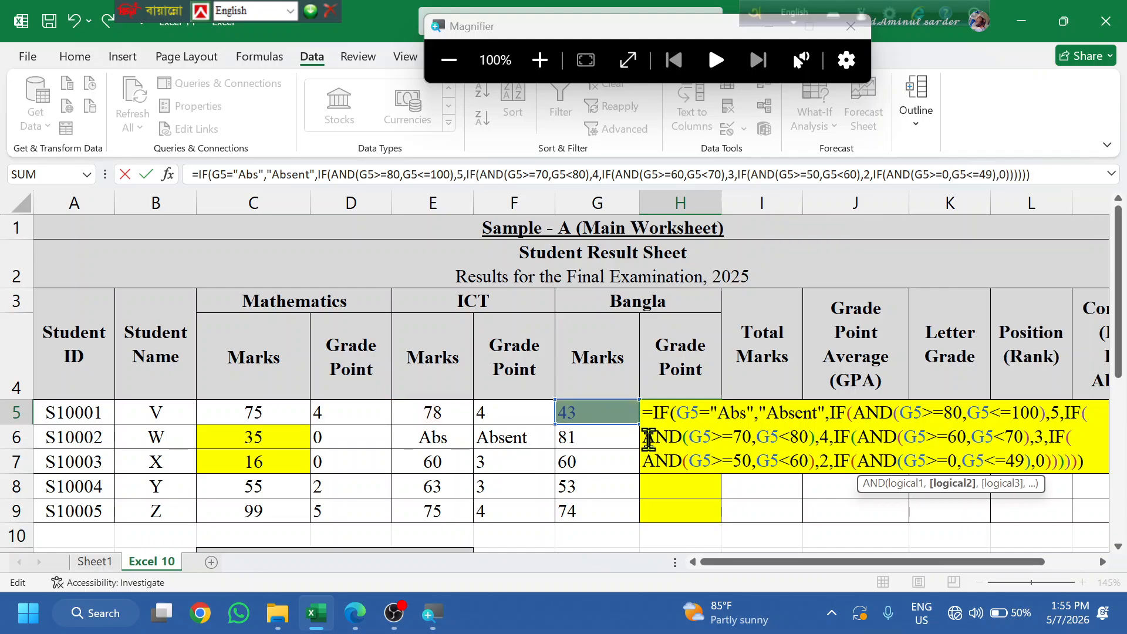
pyautogui.press('Return')
pyautogui.press('Return')
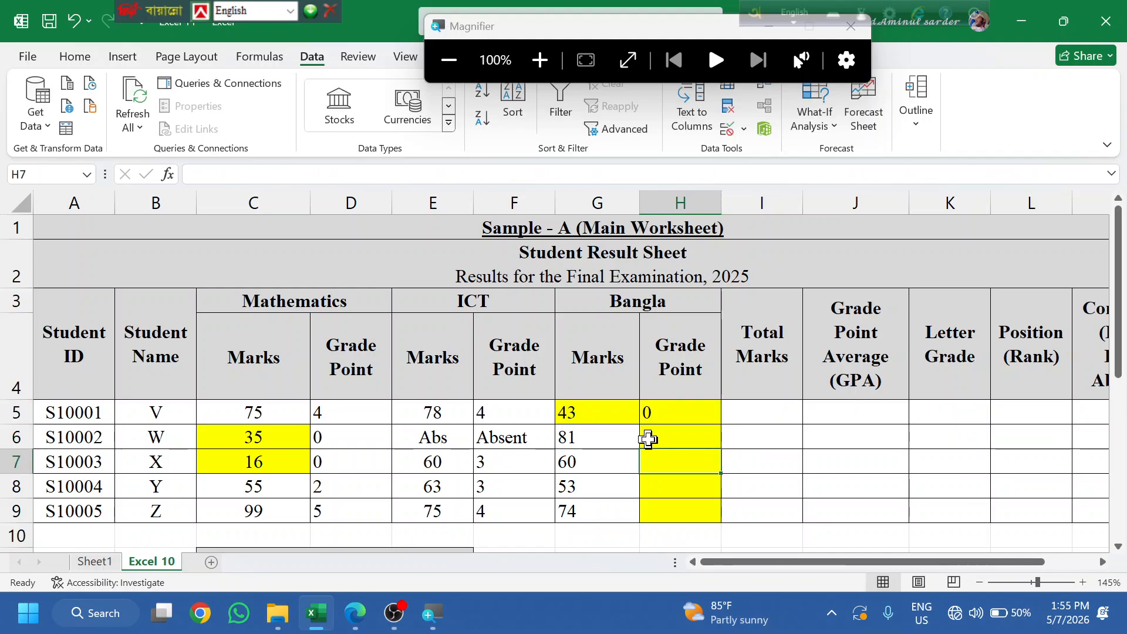
# - Fill the Bangla grade-point formula from H5 down to H9
pyautogui.click(680, 414)
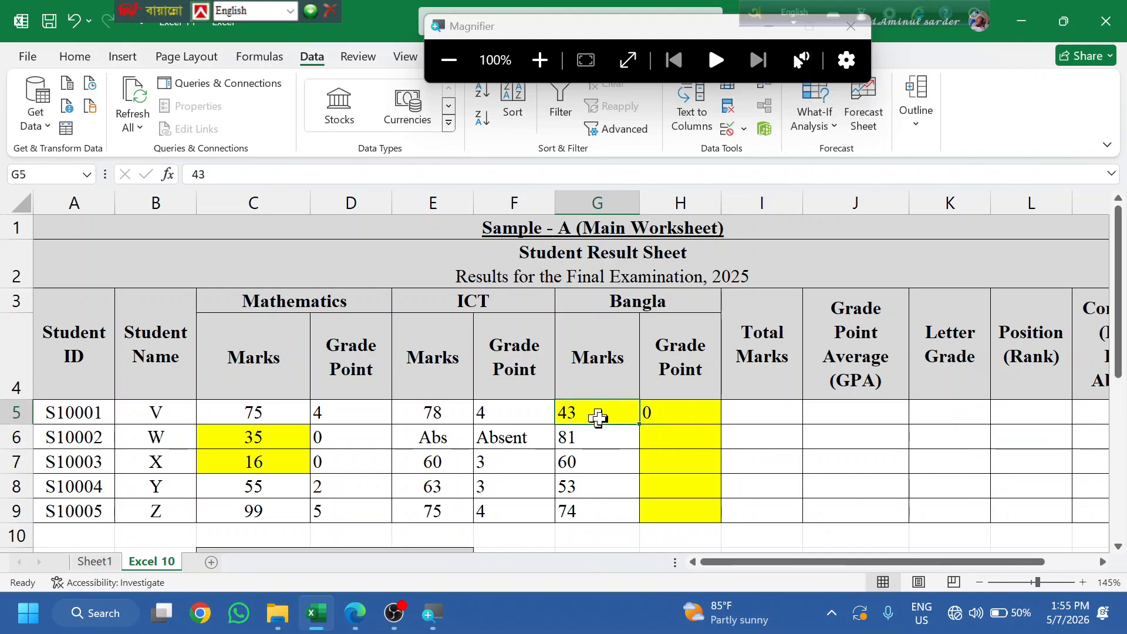
pyautogui.doubleClick(721, 423)
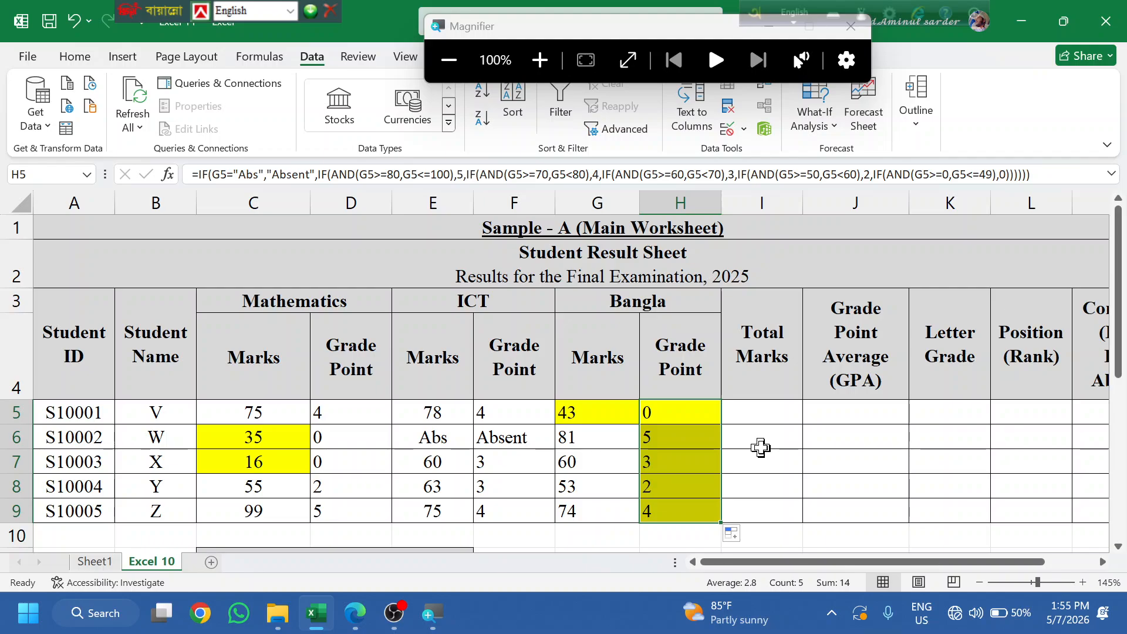
pyautogui.click(594, 505)
# - Give the Mathematics grade points D5:D9 two decimal places
pyautogui.moveTo(345, 414); pyautogui.dragTo(365, 508)
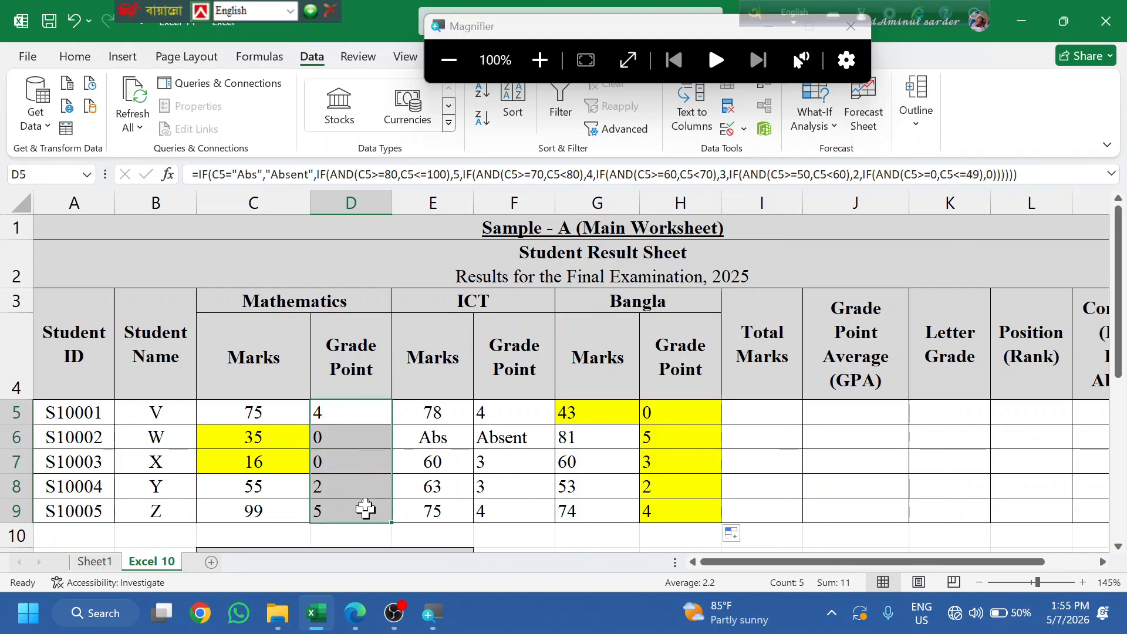
pyautogui.click(75, 56)
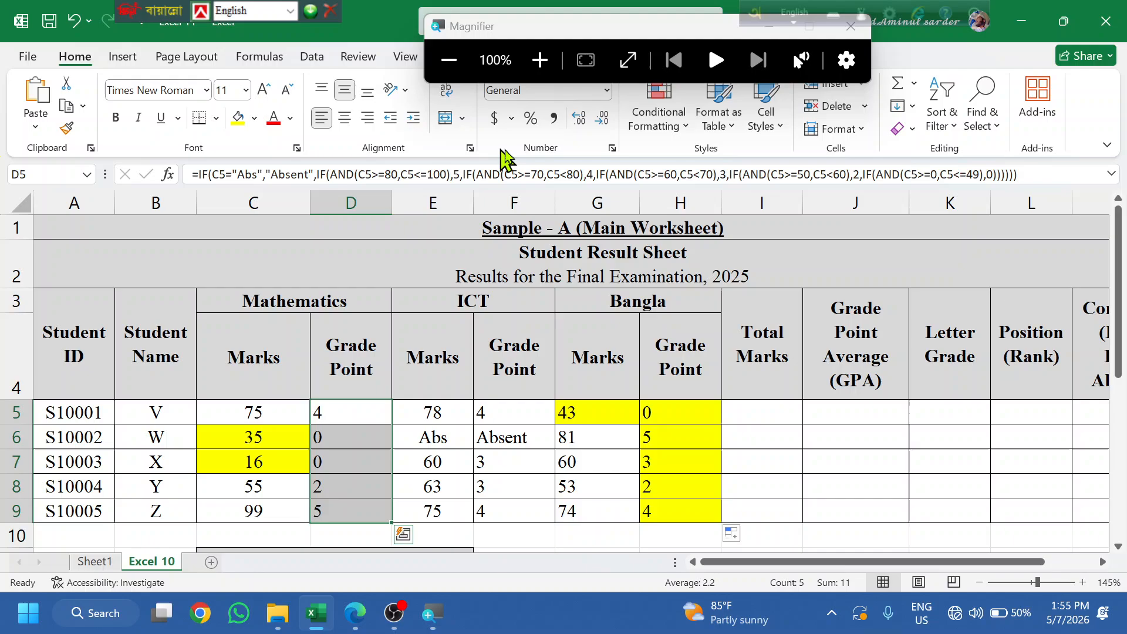
pyautogui.click(578, 120)
pyautogui.click(578, 121)
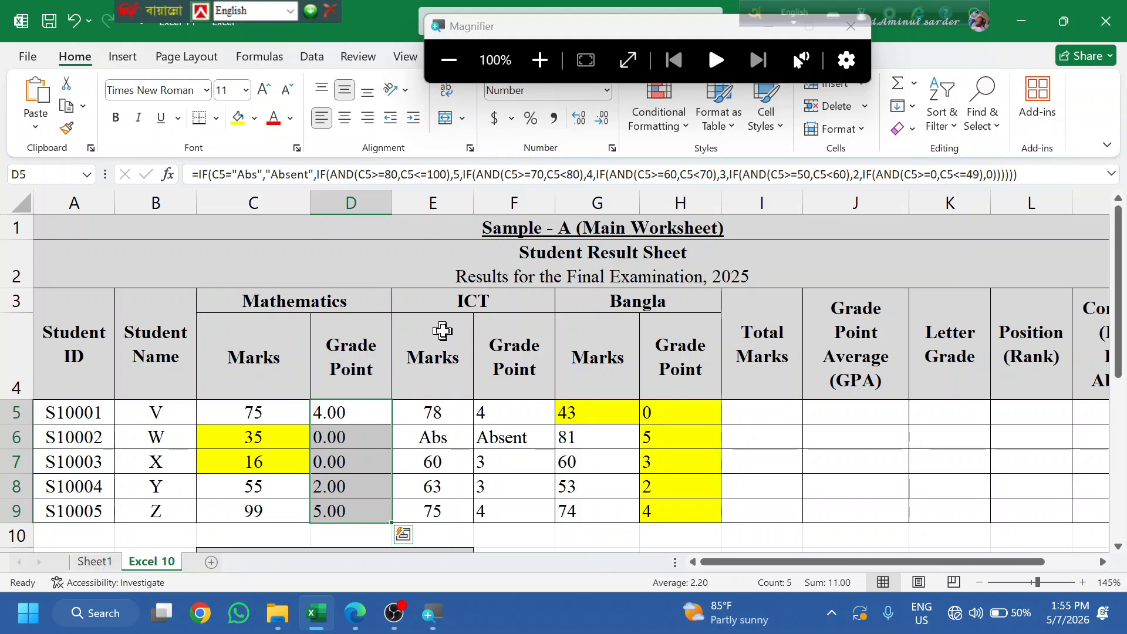
# - Copy D5's two-decimal format to the ICT grade points F5:F9 and Bangla grade points H5:H9
pyautogui.click(67, 131)
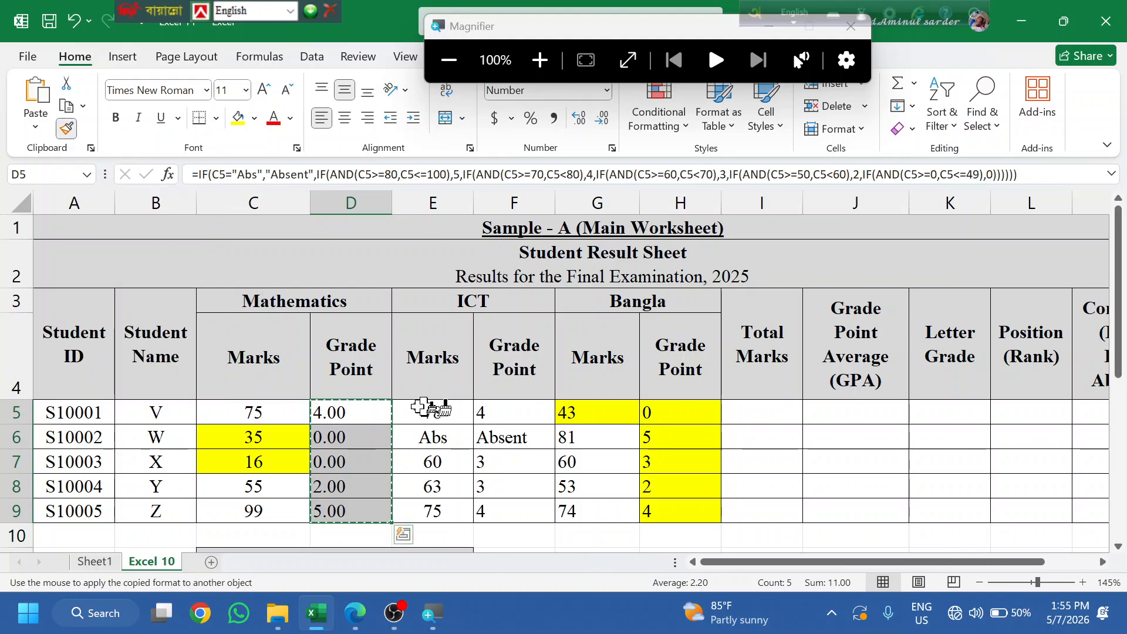
pyautogui.moveTo(500, 404); pyautogui.dragTo(512, 505)
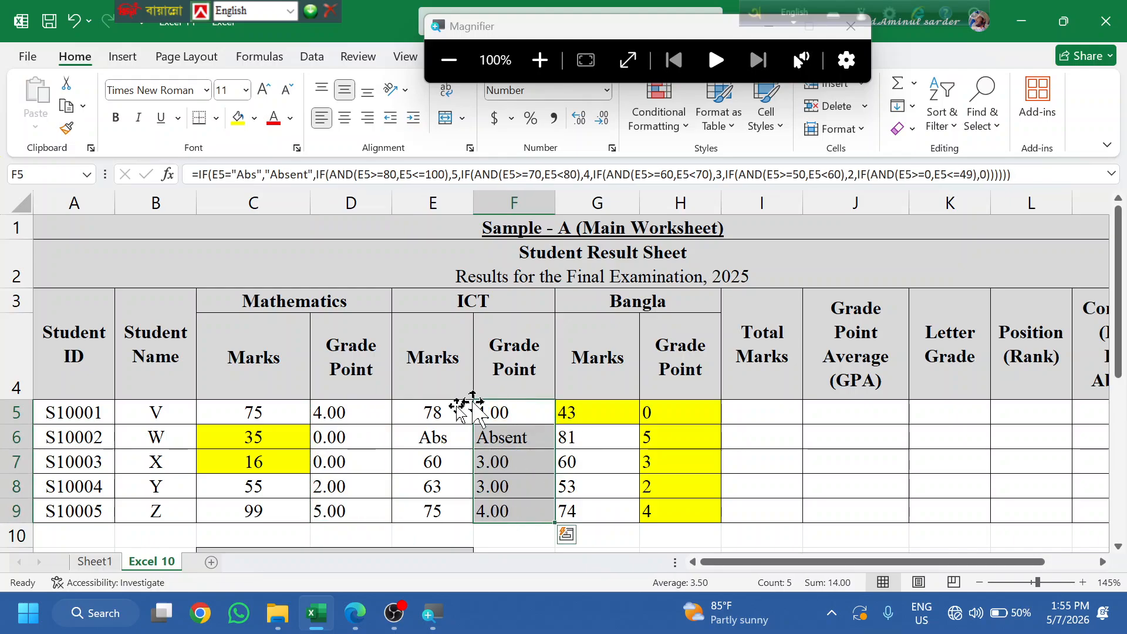
pyautogui.click(342, 409)
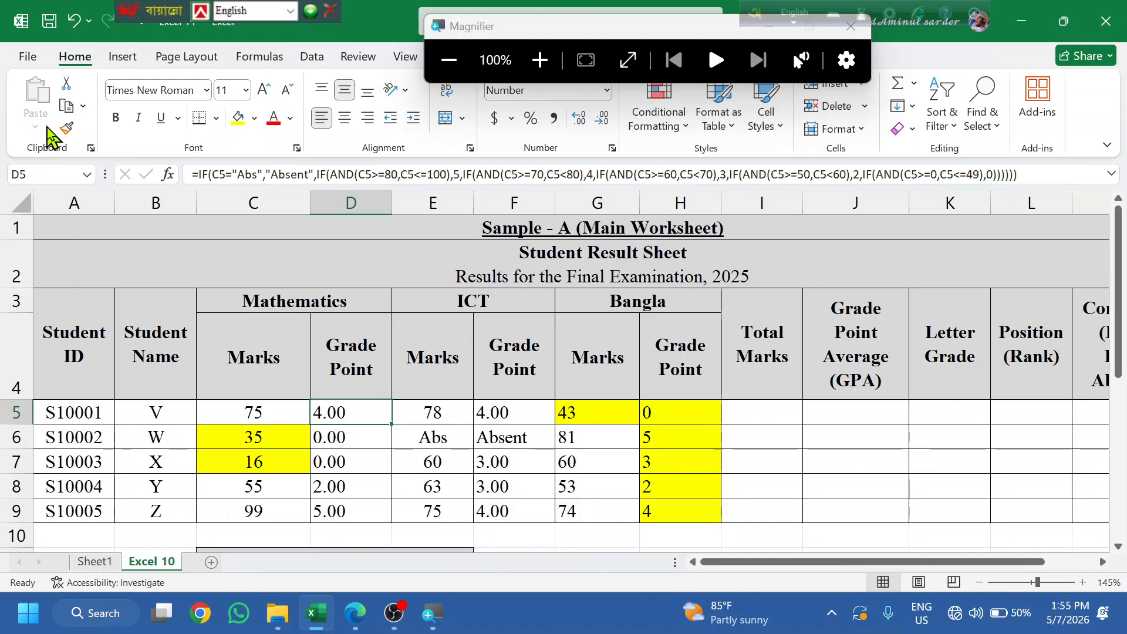
pyautogui.click(66, 128)
pyautogui.moveTo(659, 411); pyautogui.dragTo(675, 512)
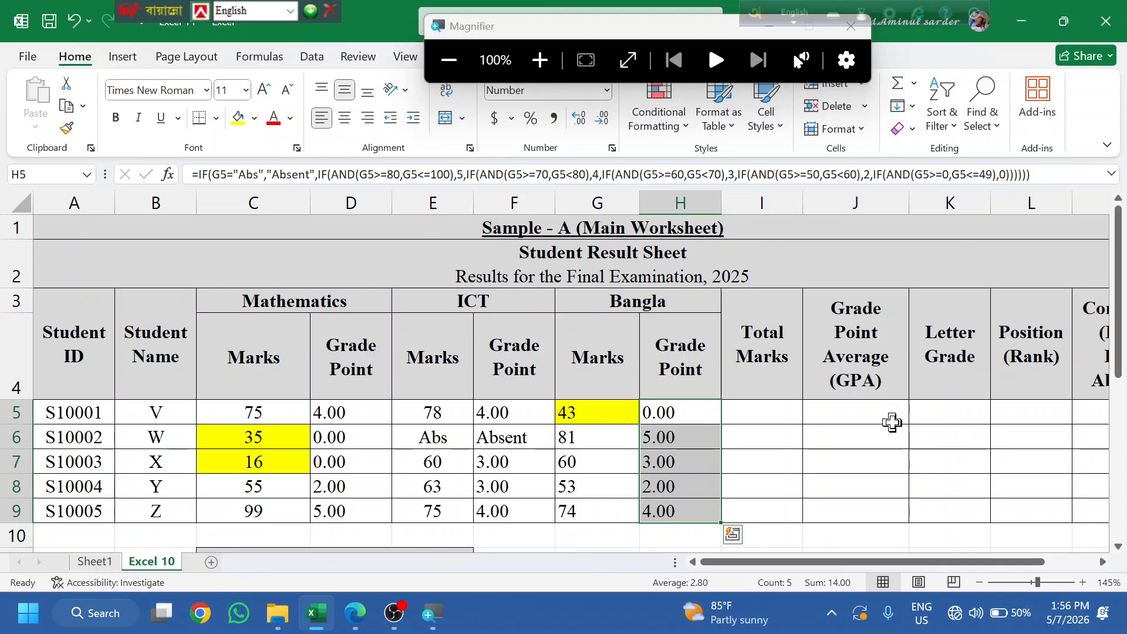
pyautogui.click(835, 465)
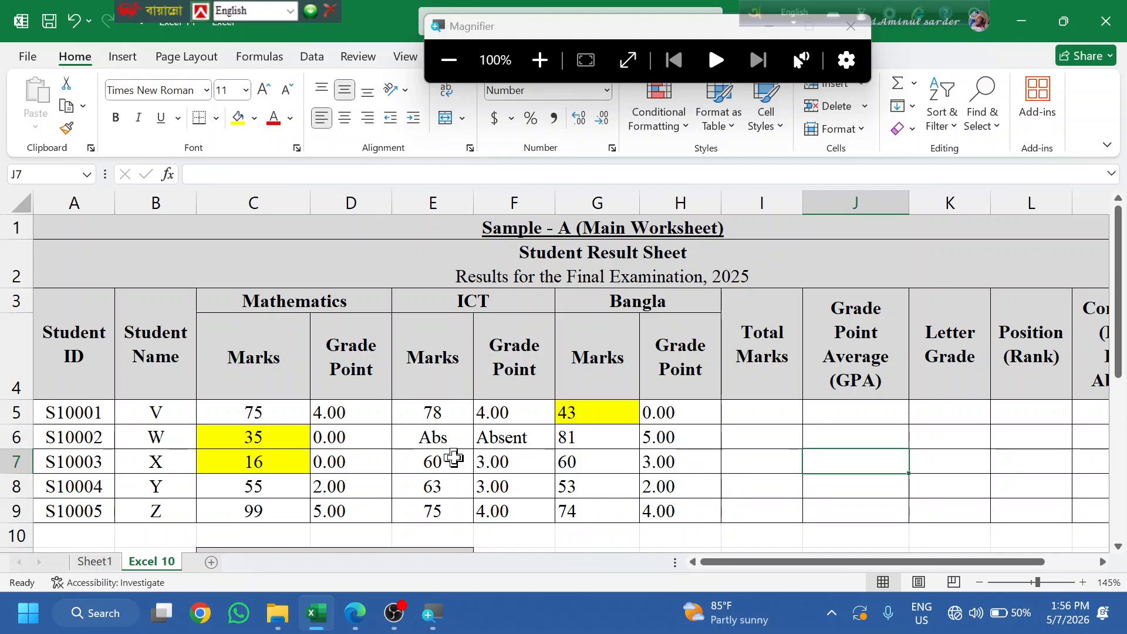
# - Scroll the task PDF to the Grade Point table and the Total, GPA and Letter Grade items 3–5
pyautogui.click(355, 613)
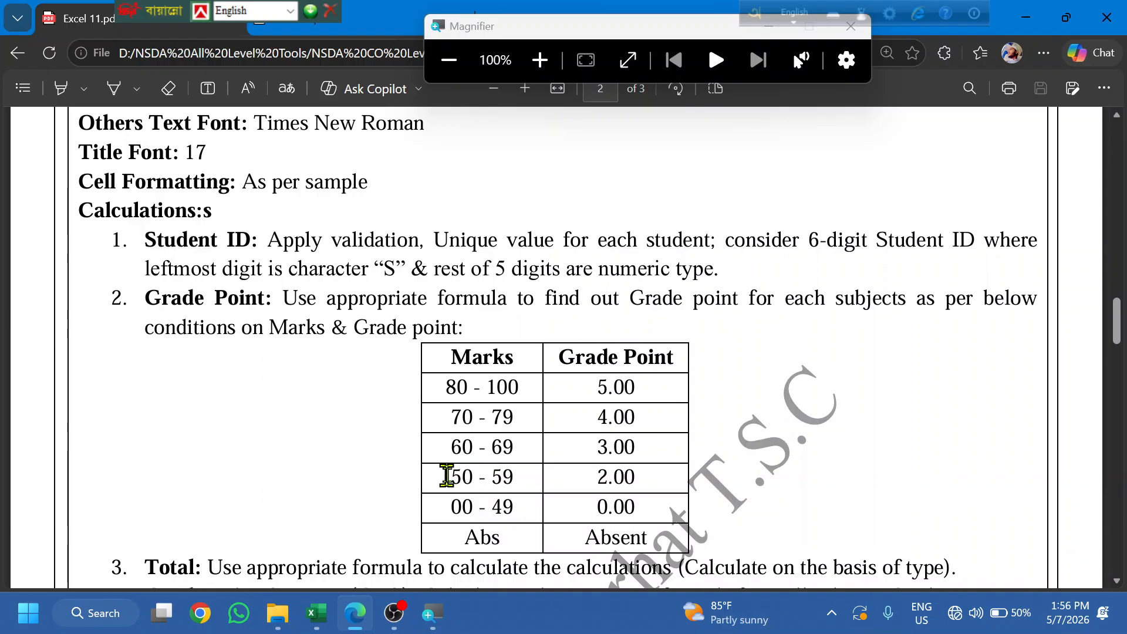
pyautogui.scroll(-3, 451, 469)
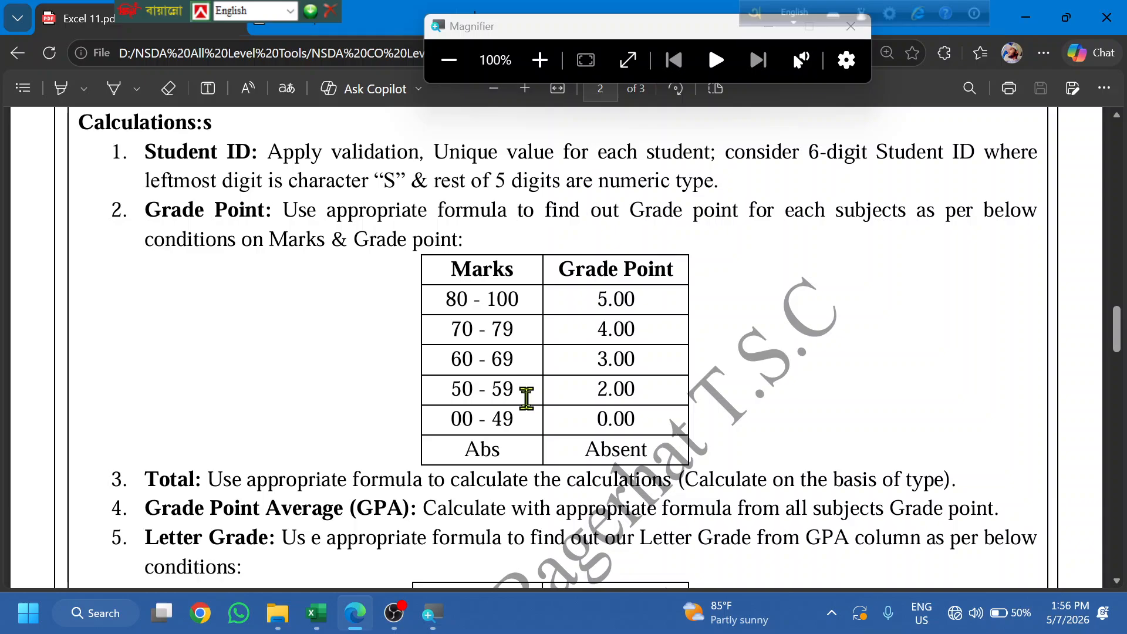
pyautogui.scroll(-3, 235, 400)
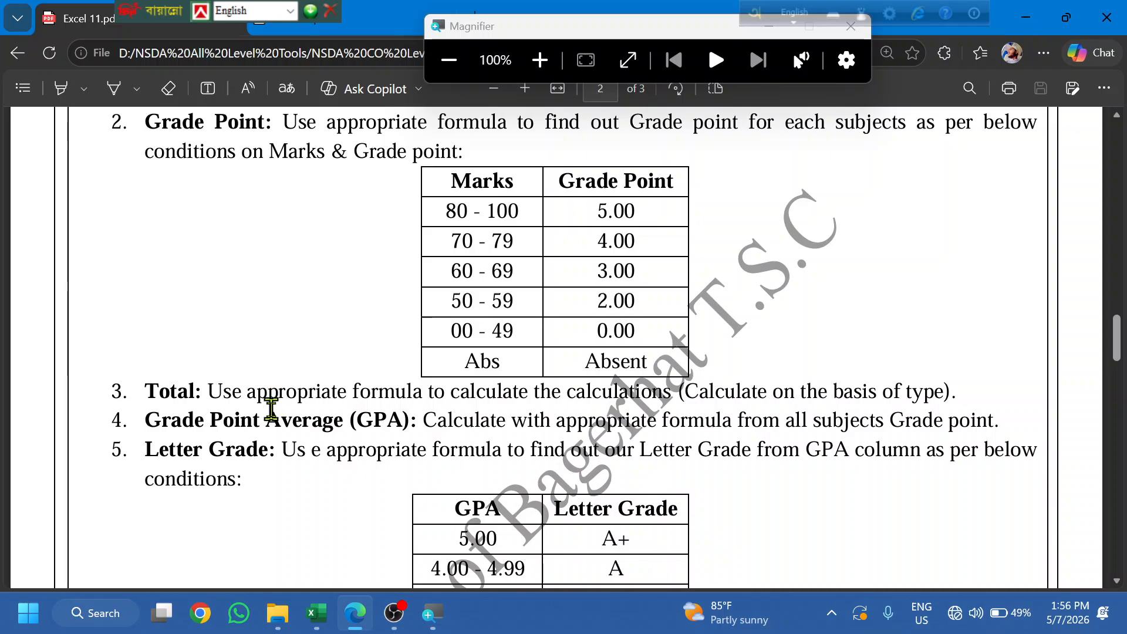
# - Start a total in I5 by adding the grade-point cells D5, F5 and H5
pyautogui.click(364, 610)
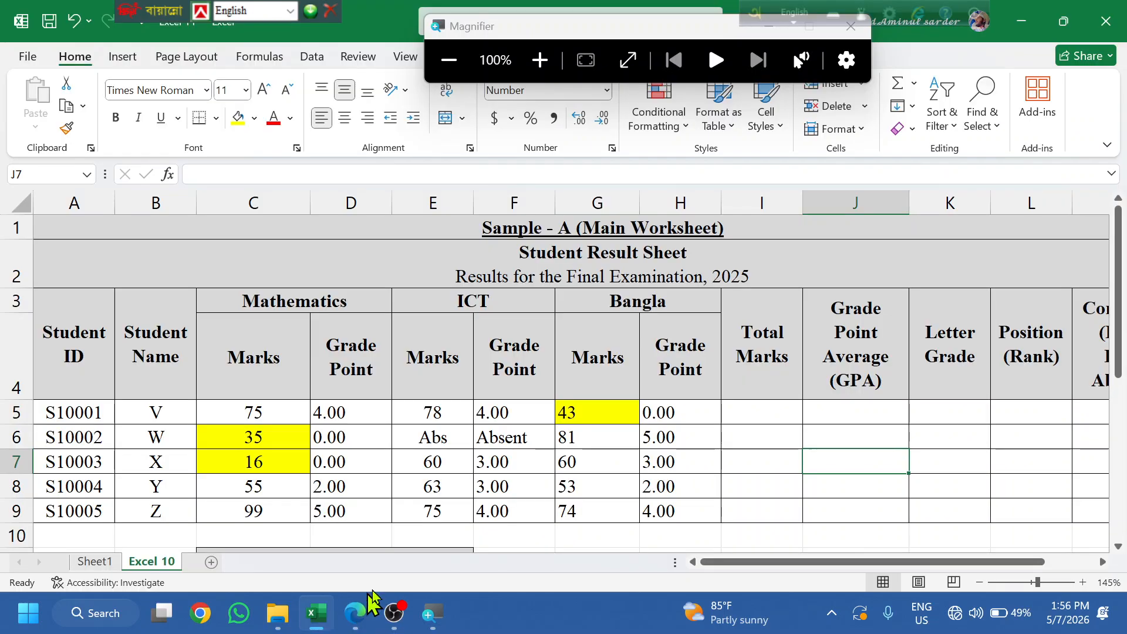
pyautogui.click(760, 414)
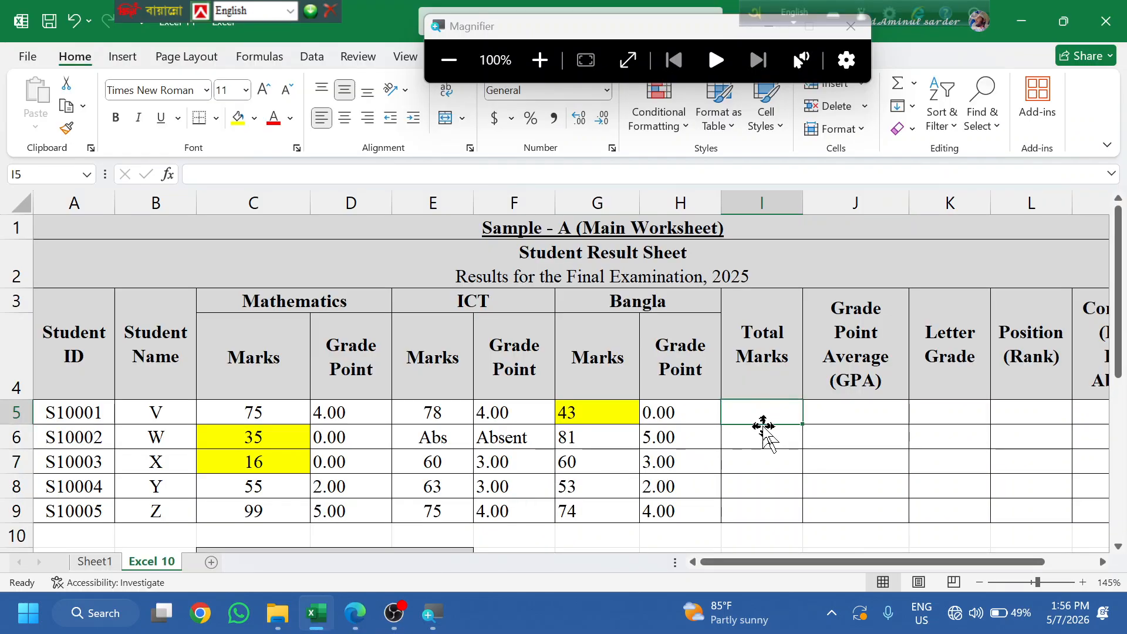
pyautogui.write('=')
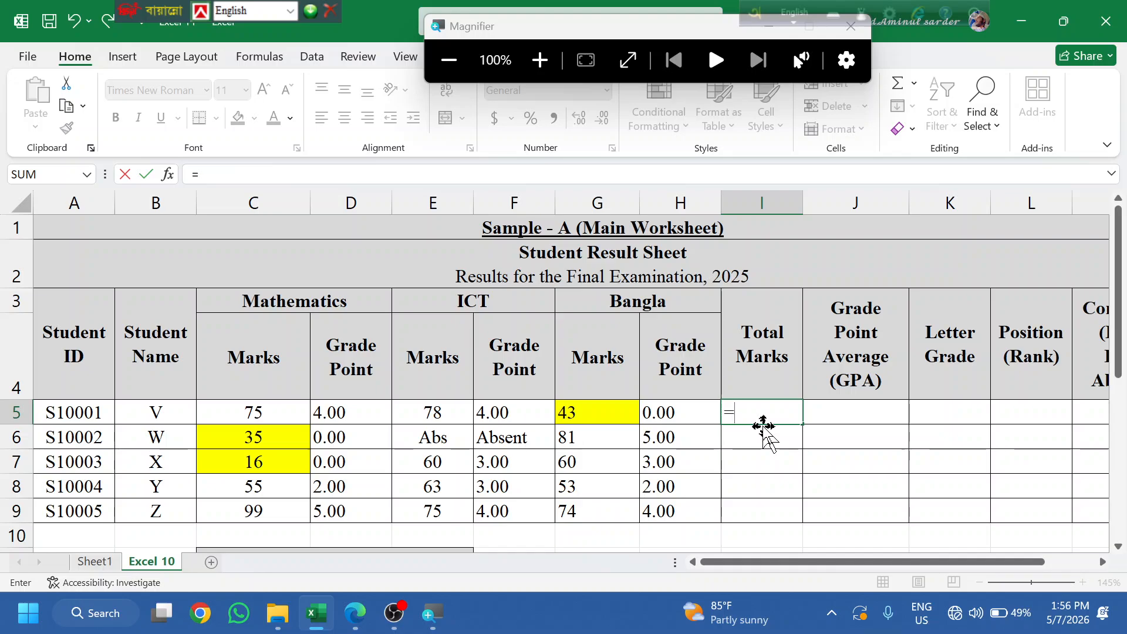
pyautogui.write('(')
pyautogui.click(327, 395)
pyautogui.click(328, 411)
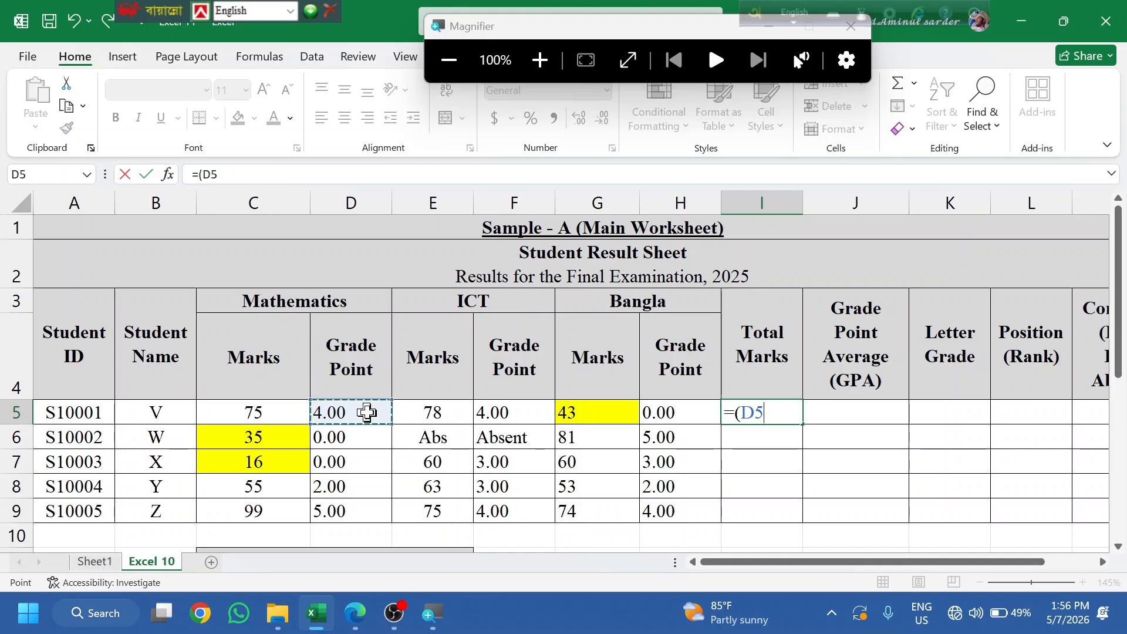
pyautogui.write('+')
pyautogui.click(510, 411)
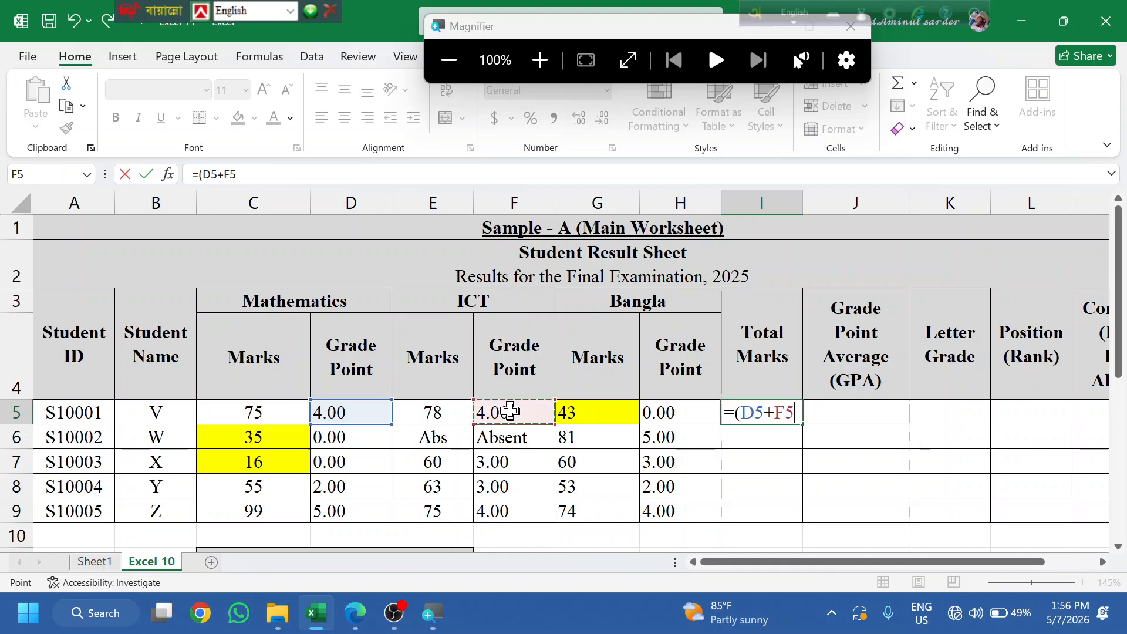
pyautogui.write('+')
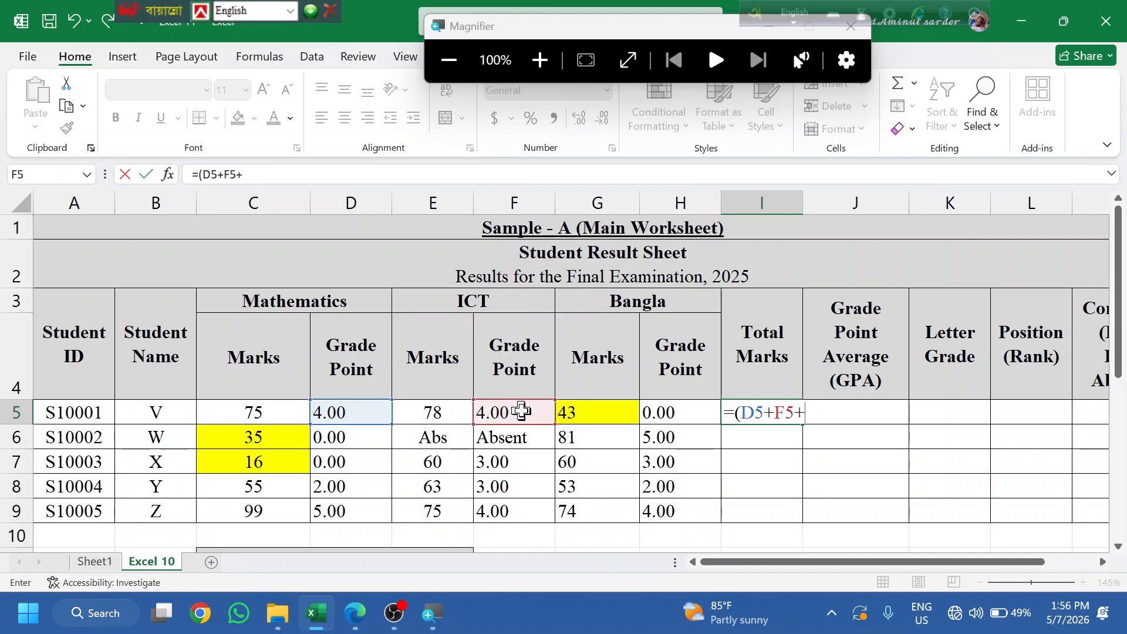
pyautogui.click(683, 416)
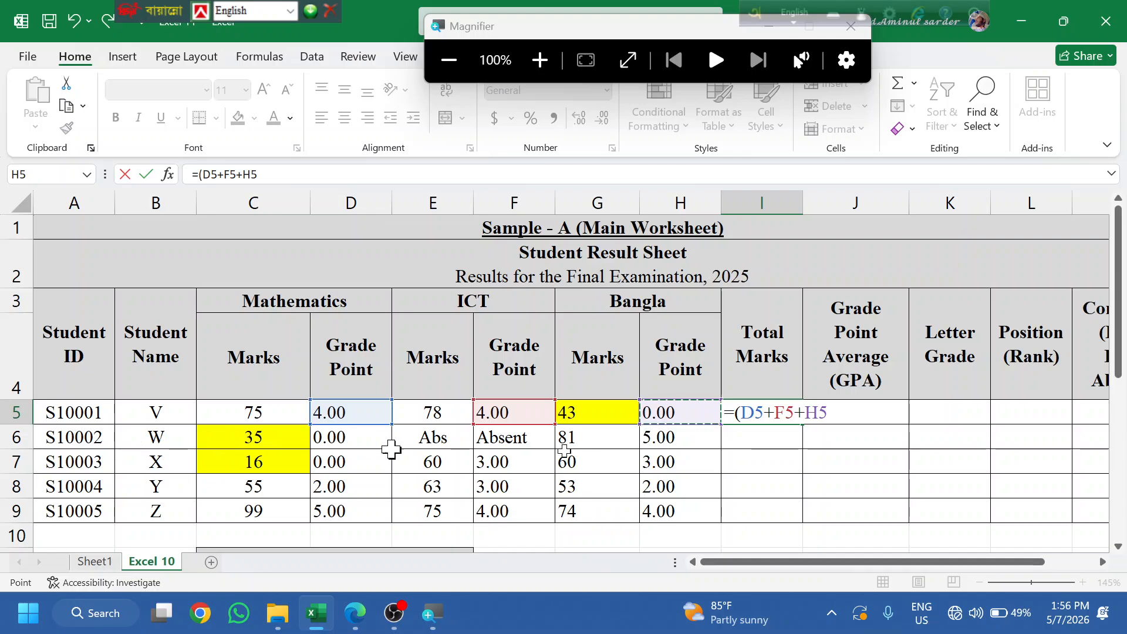
pyautogui.press('BackSpace')
pyautogui.press('BackSpace')
pyautogui.press('BackSpace')
pyautogui.press('BackSpace')
pyautogui.press('BackSpace')
pyautogui.press('BackSpace')
pyautogui.press('BackSpace')
pyautogui.press('BackSpace')
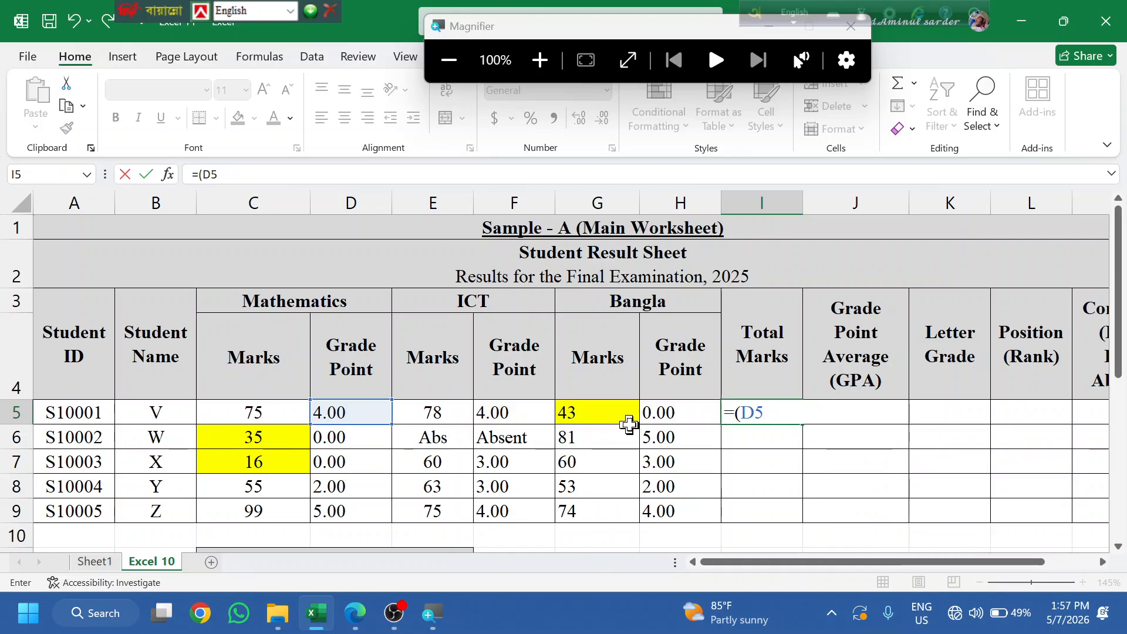
# - Rebuild I5's total as =(C5+E5+G5) from the marks cells, giving 196
pyautogui.click(240, 405)
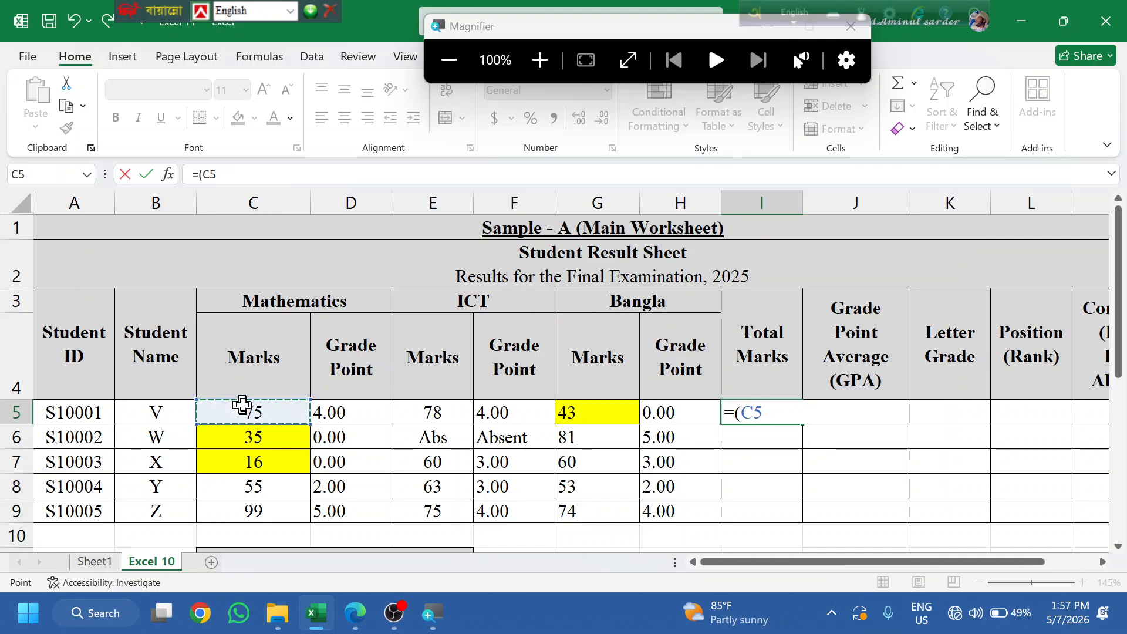
pyautogui.write('+')
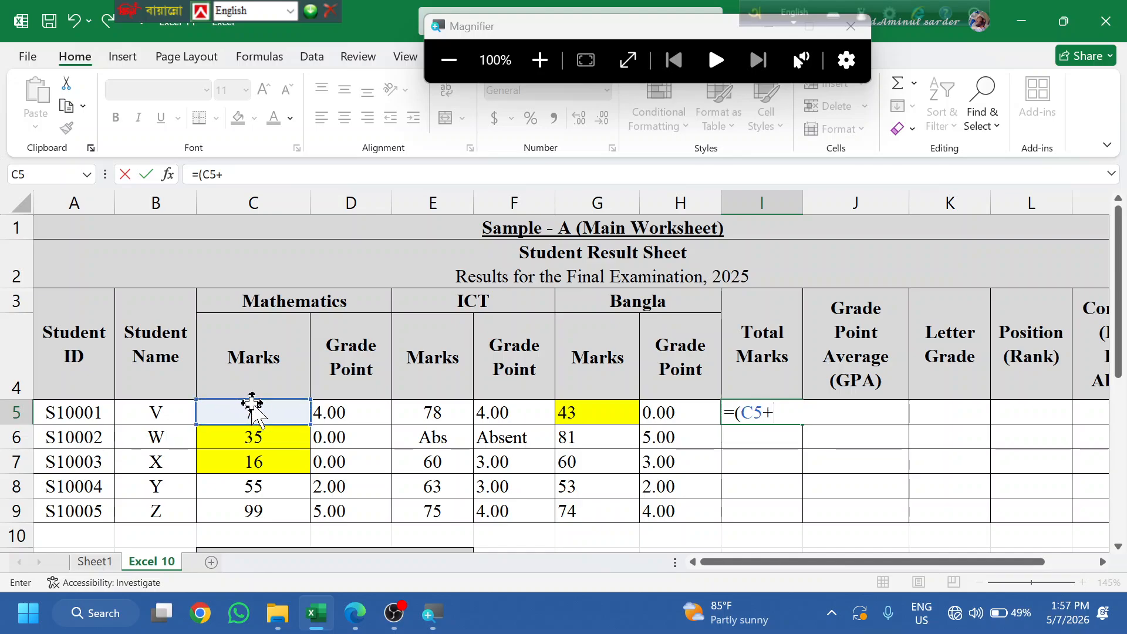
pyautogui.click(413, 405)
pyautogui.write('+')
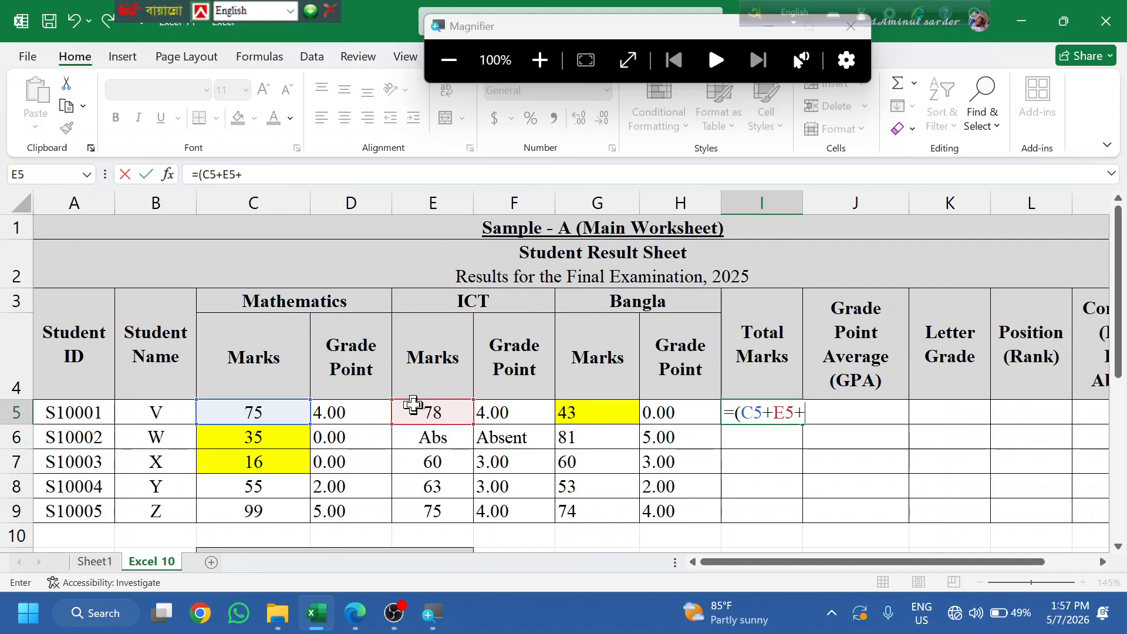
pyautogui.click(583, 414)
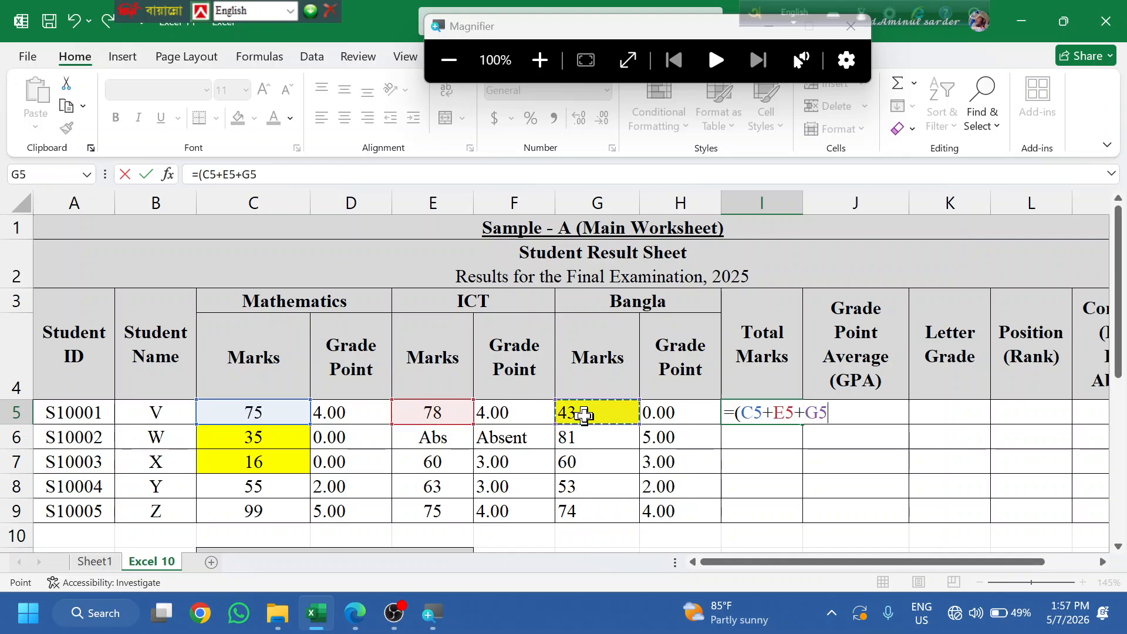
pyautogui.write(')')
pyautogui.press('Return')
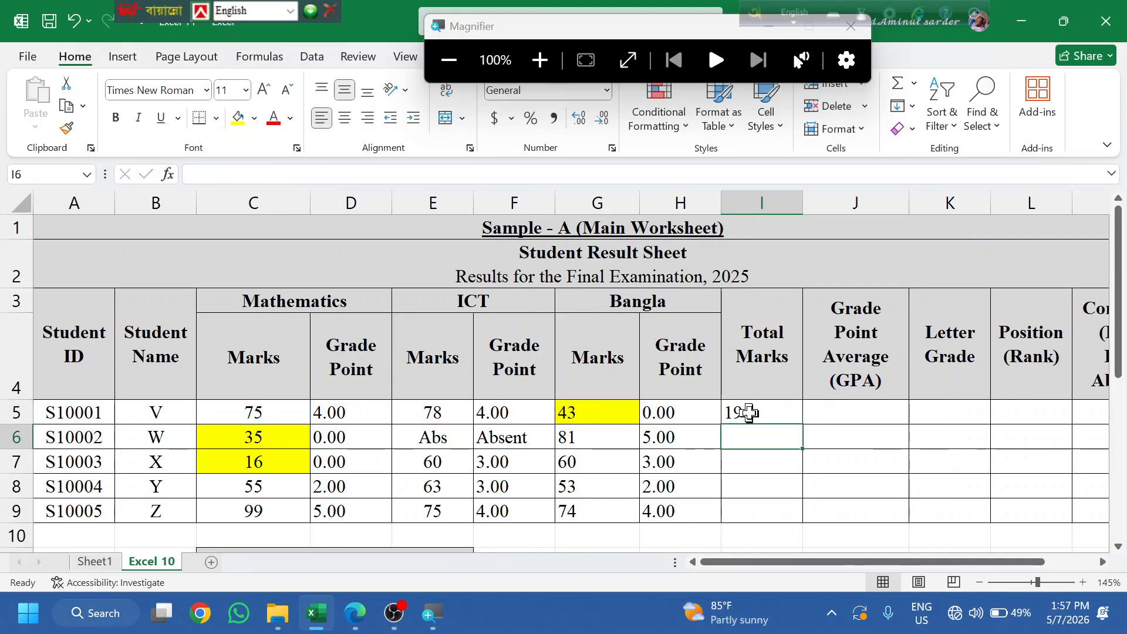
pyautogui.click(769, 413)
# - Copy the total down to I9, trace I6's #VALUE! error to the Abs entry in E6, and reopen I5
pyautogui.doubleClick(803, 424)
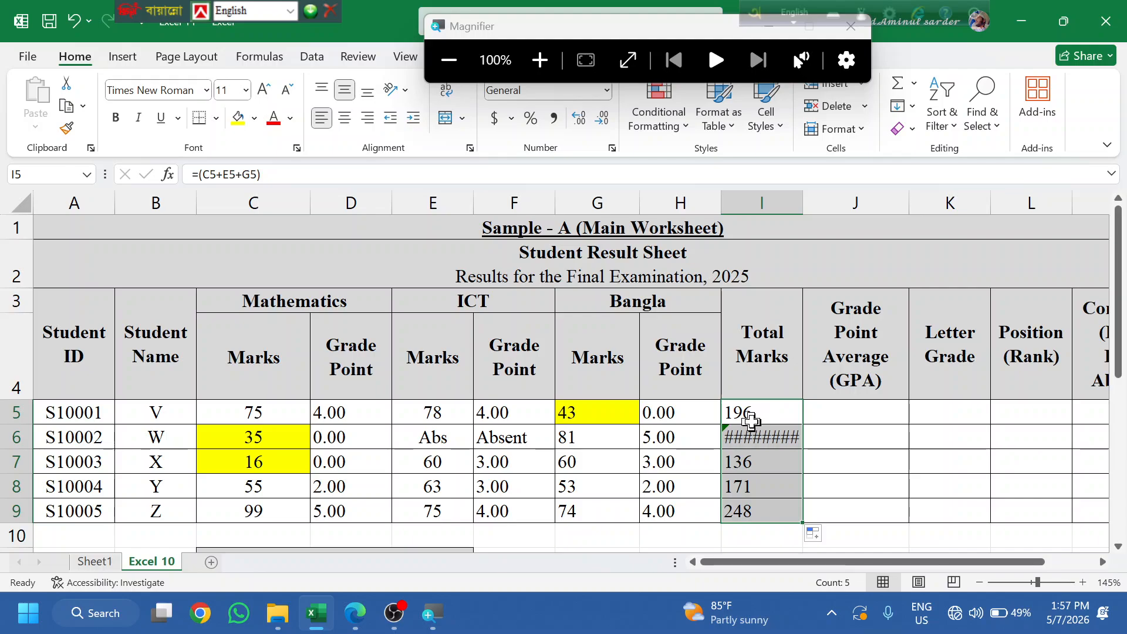
pyautogui.click(752, 437)
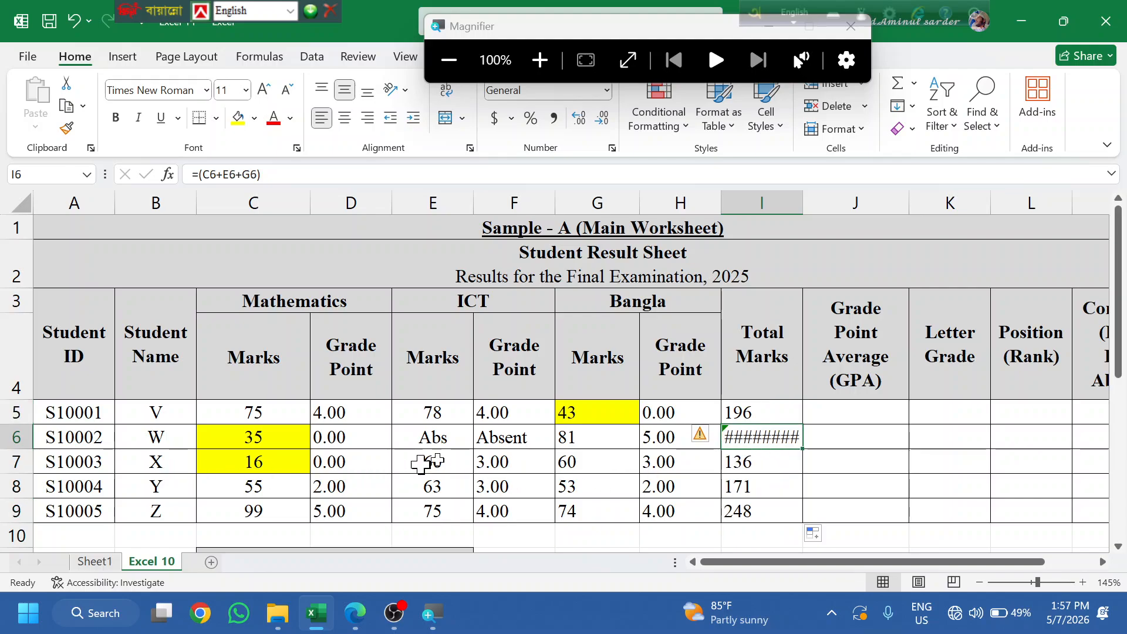
pyautogui.click(496, 438)
pyautogui.click(433, 437)
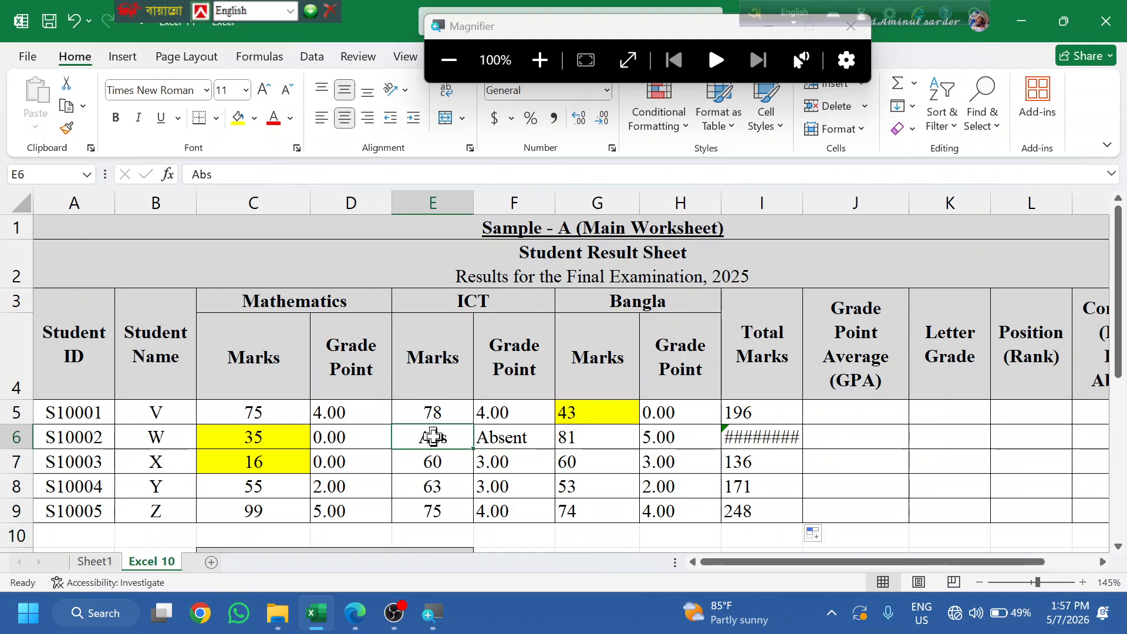
pyautogui.doubleClick(754, 412)
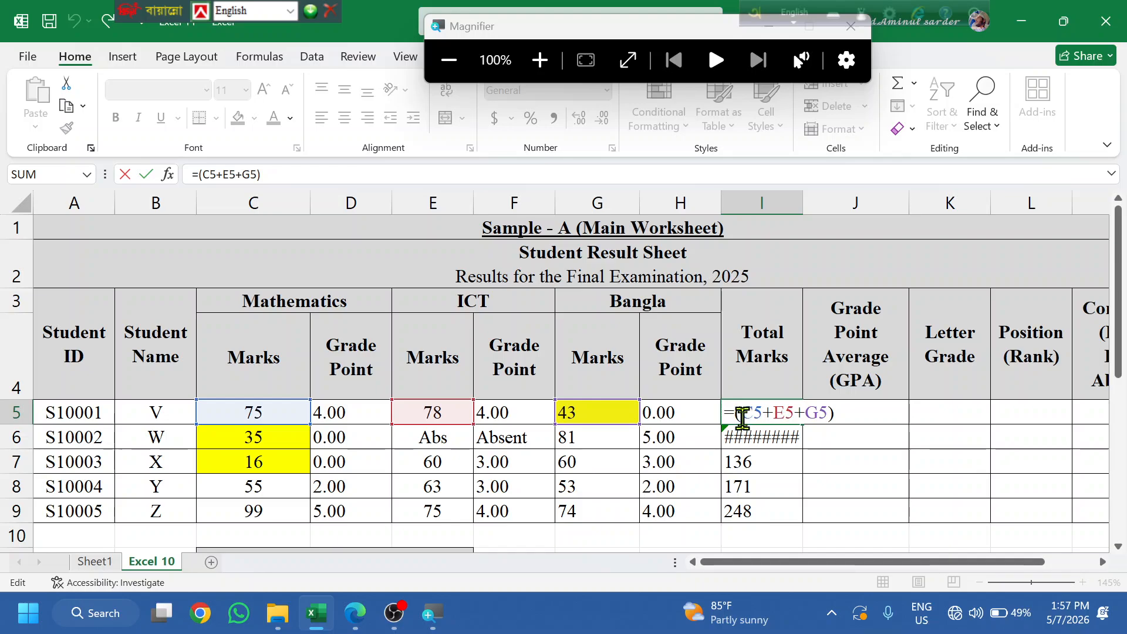
# - Delete the (C5+E5+G5) sum in I5 and begin an IF(OR conditional in its place
pyautogui.click(743, 419)
pyautogui.press('BackSpace')
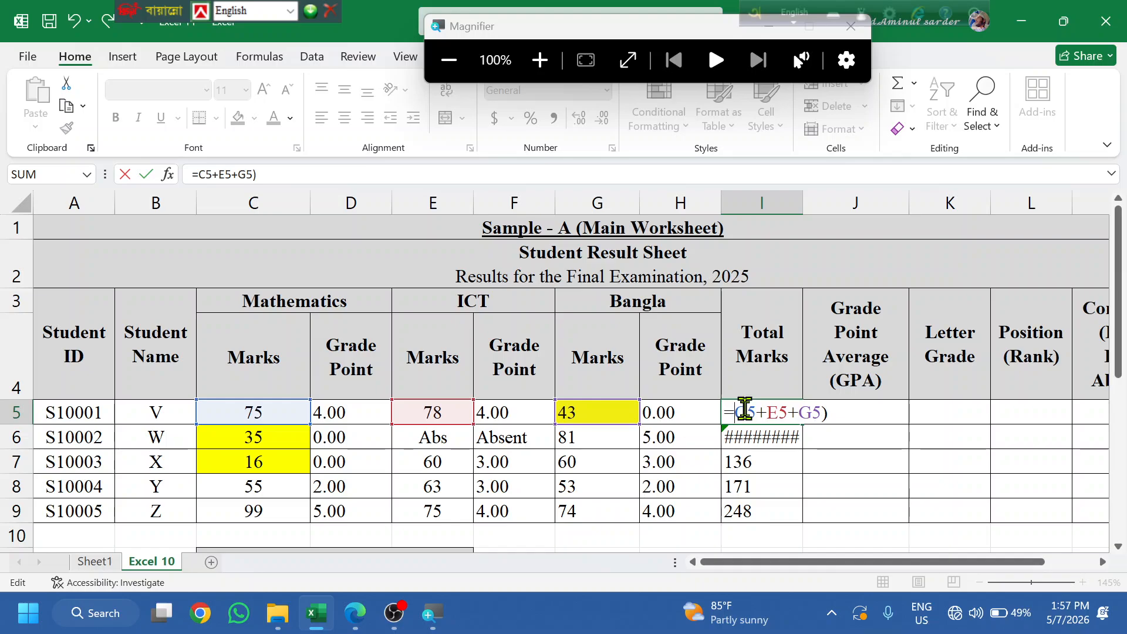
pyautogui.write('(')
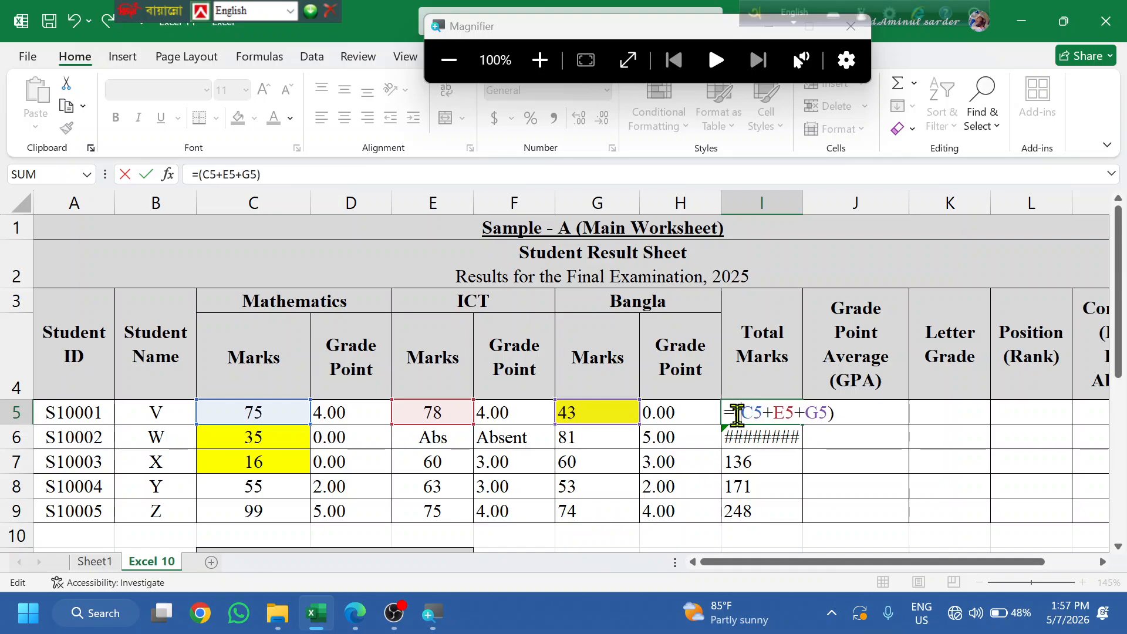
pyautogui.moveTo(848, 423); pyautogui.dragTo(740, 421)
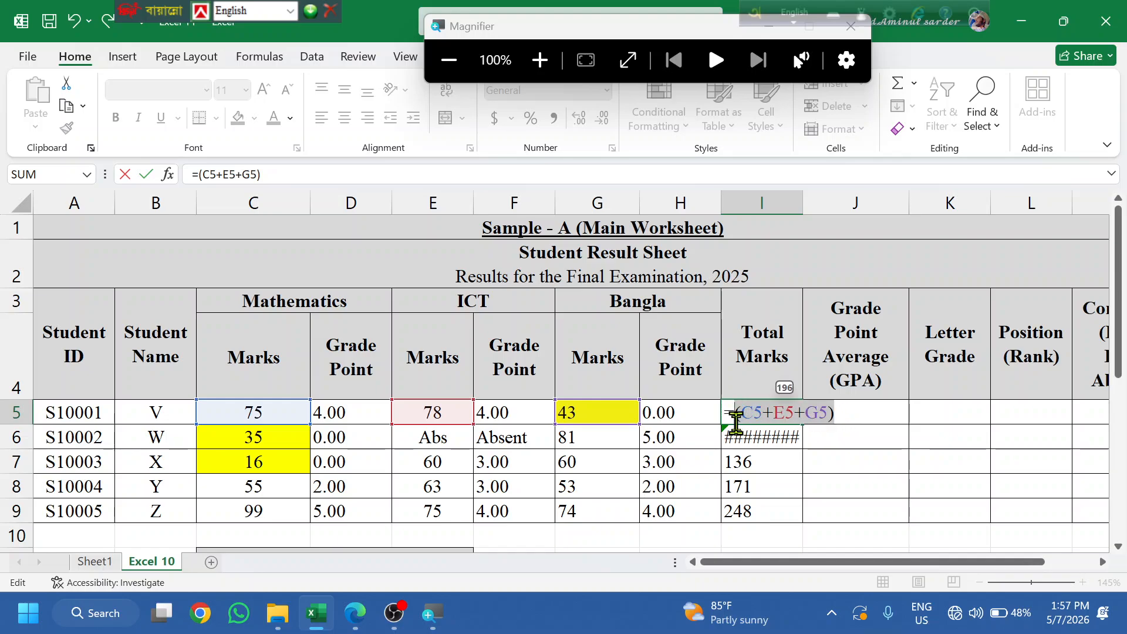
pyautogui.press('BackSpace')
pyautogui.write('IF(')
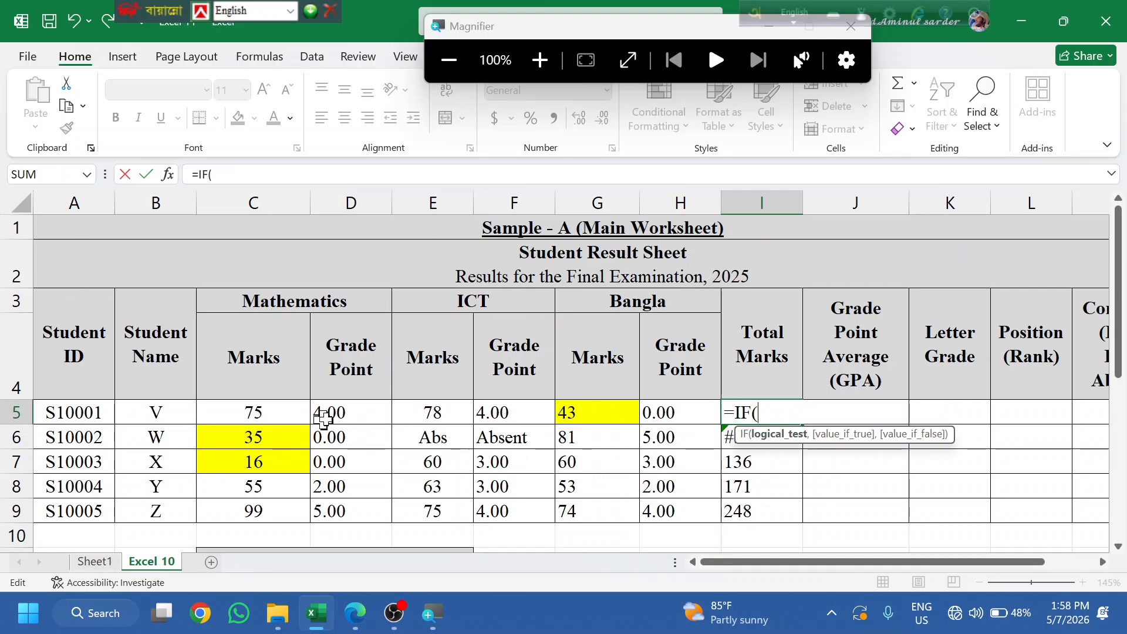
pyautogui.write('OR(')
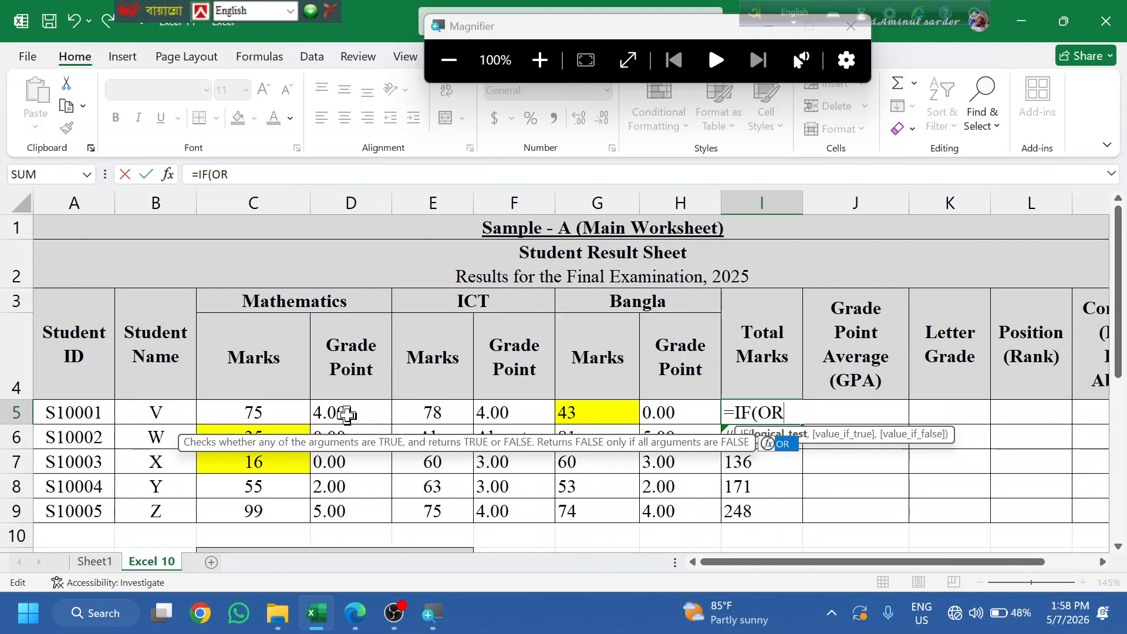
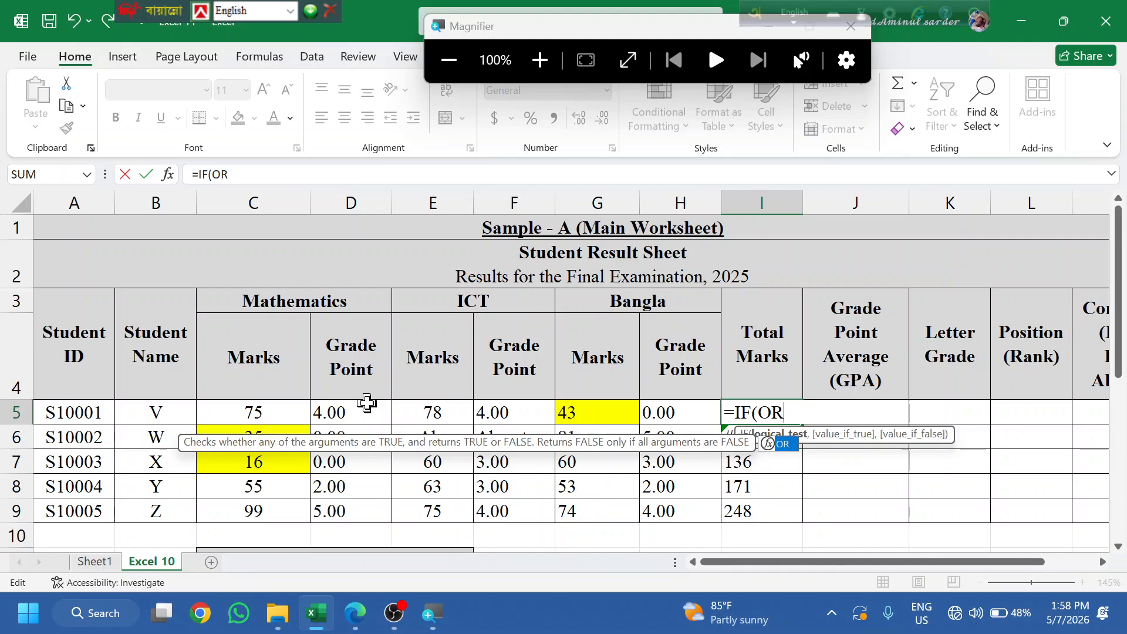
# - In I5, build an OR test that checks whether C5, E5 or G5 equals "Abs"
pyautogui.write('(')
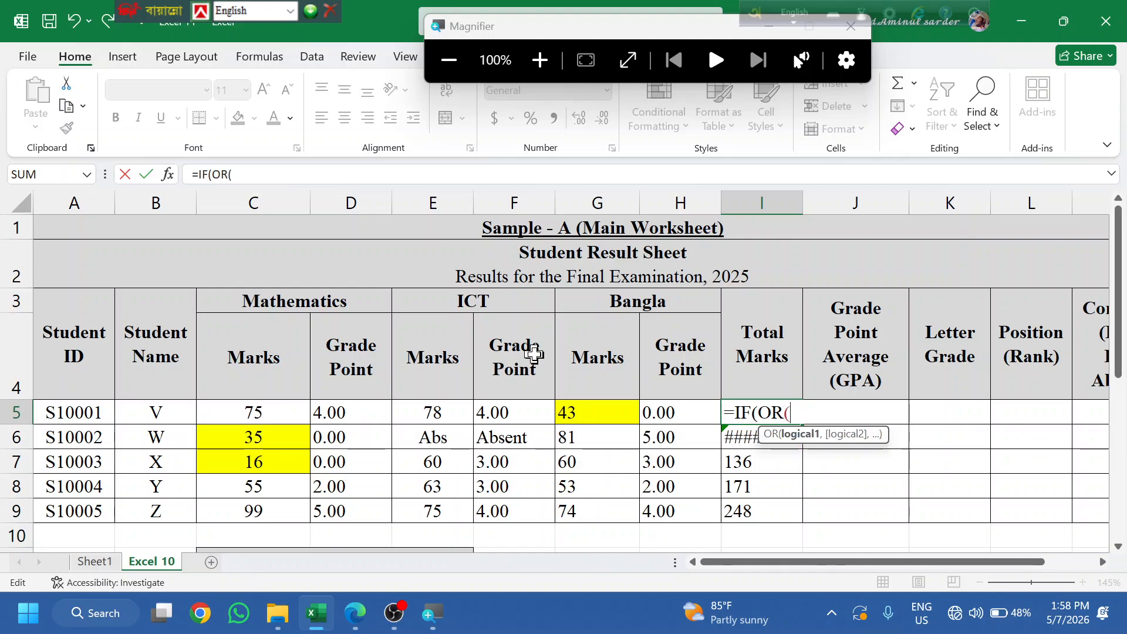
pyautogui.click(255, 408)
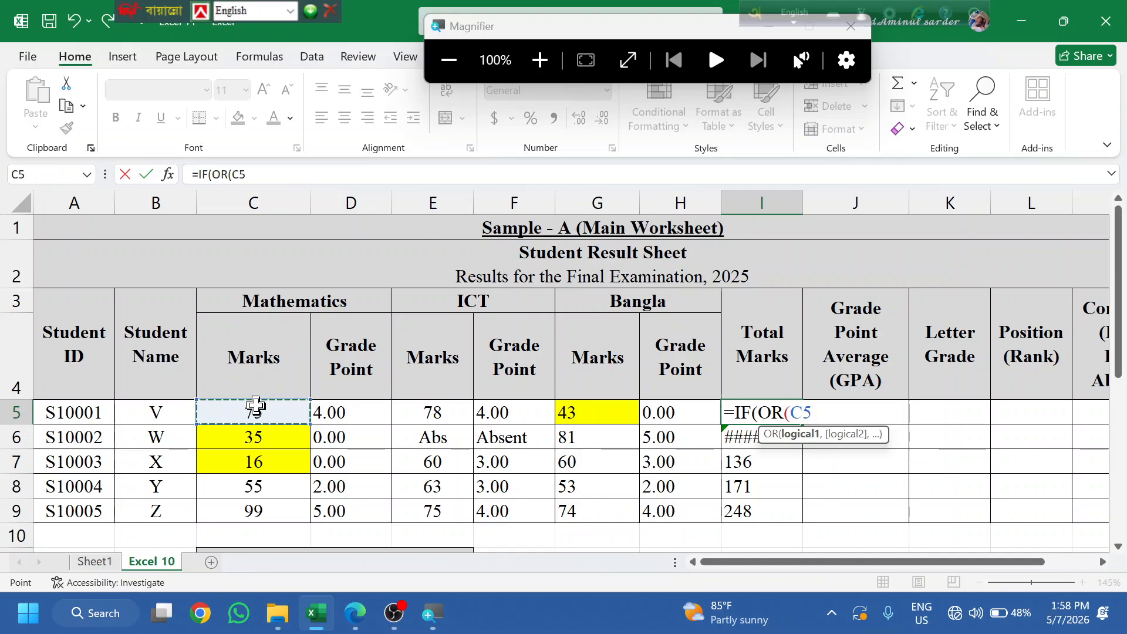
pyautogui.write('=')
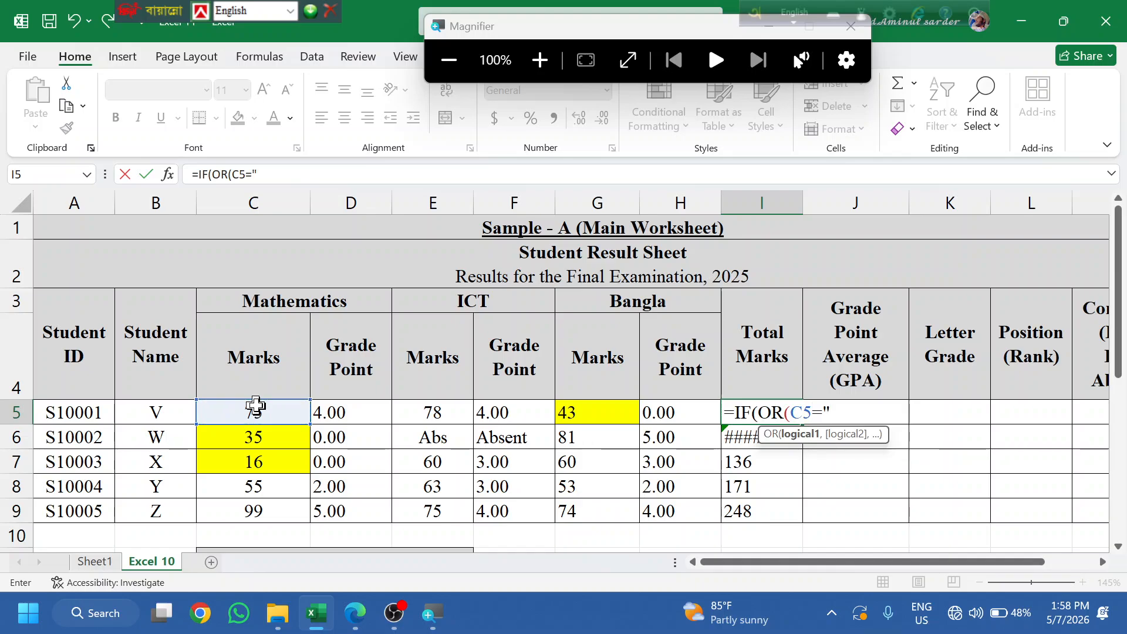
pyautogui.write('"Abs",')
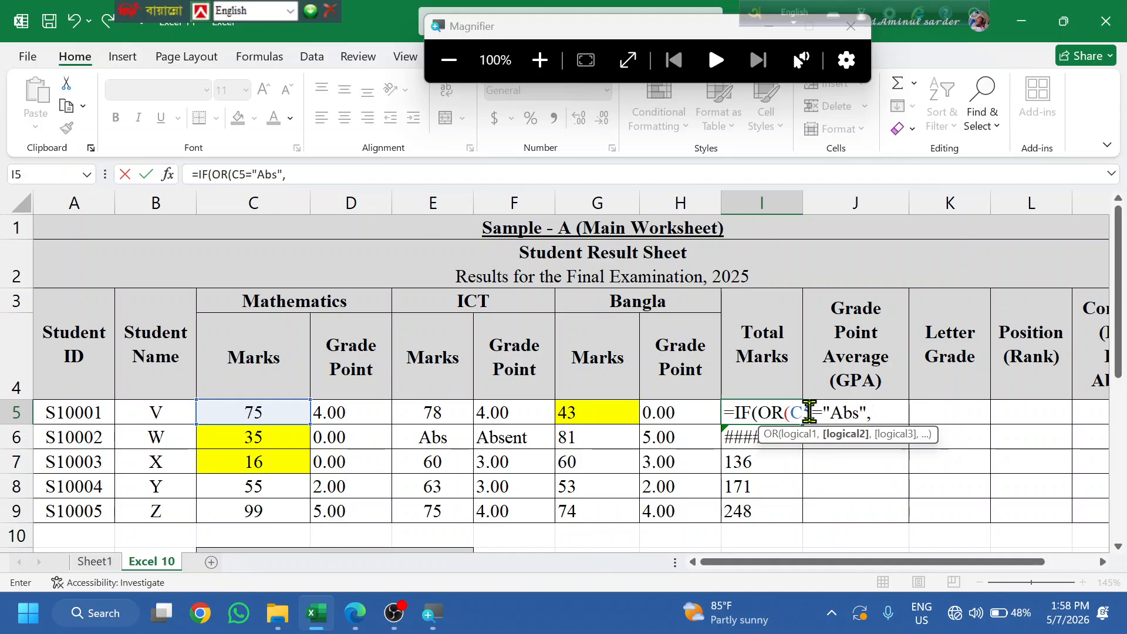
pyautogui.moveTo(810, 413); pyautogui.dragTo(881, 408)
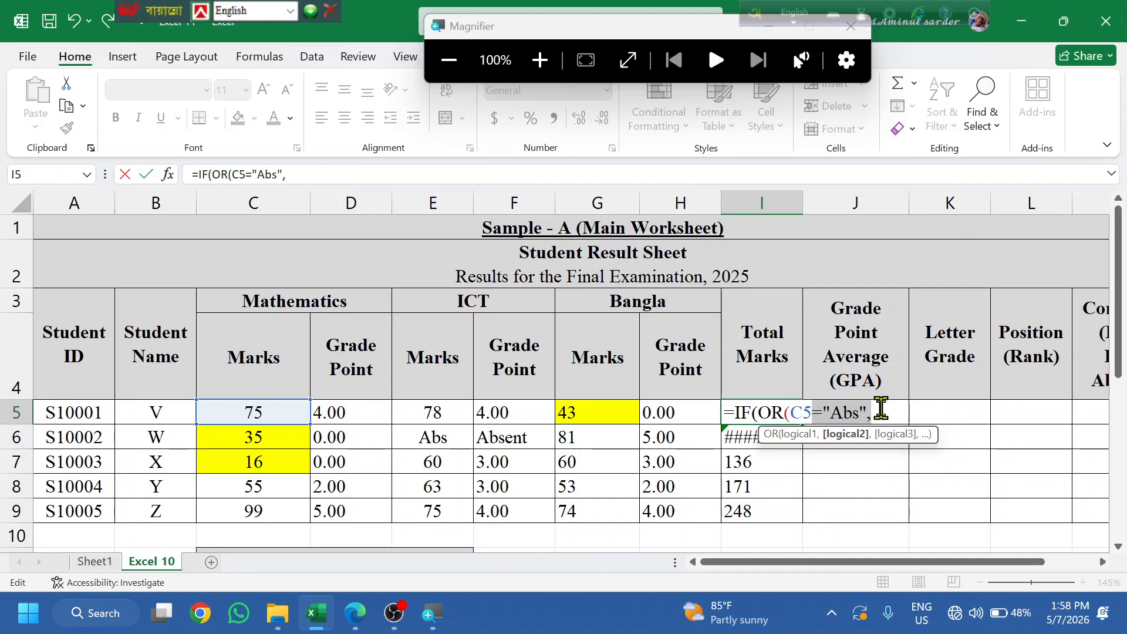
pyautogui.click(882, 410)
pyautogui.click(444, 413)
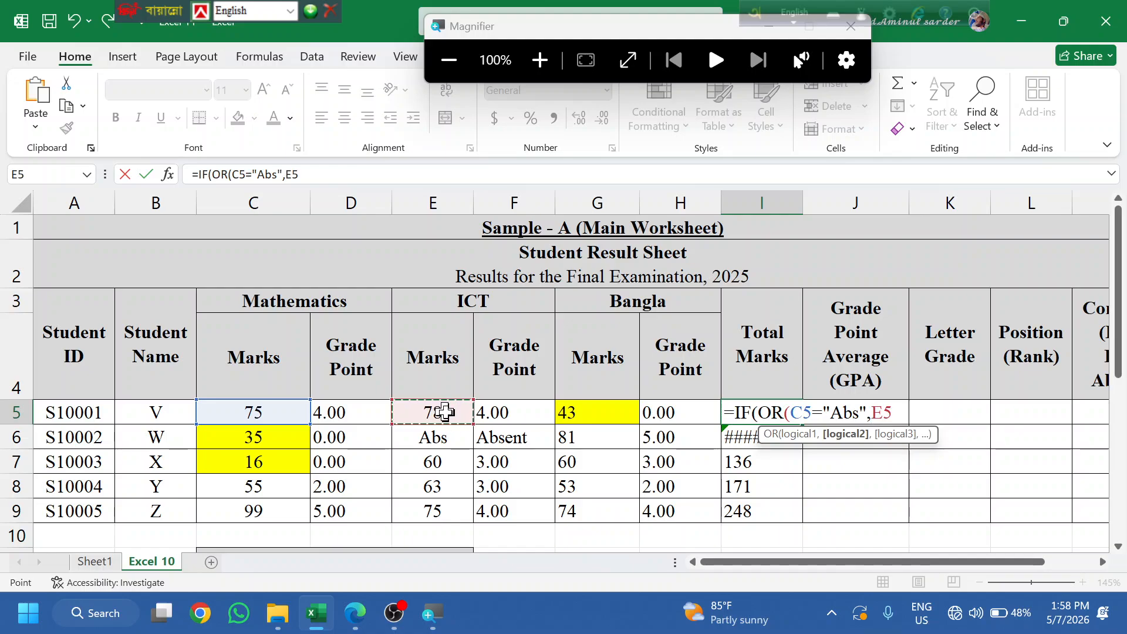
pyautogui.hotkey('ctrl', 'v')
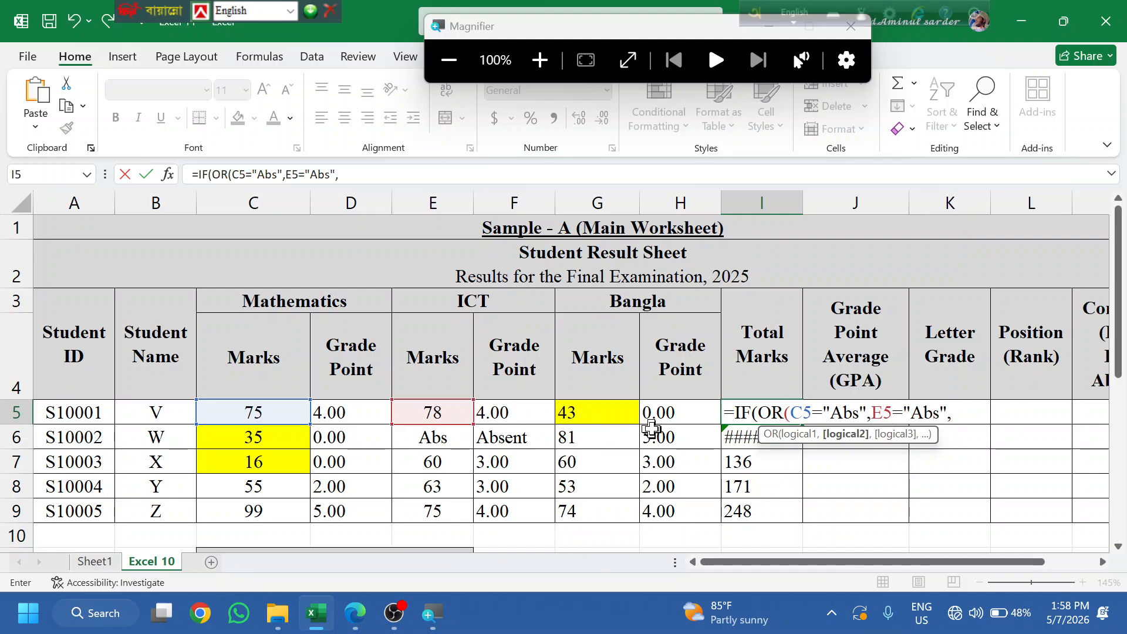
pyautogui.click(604, 411)
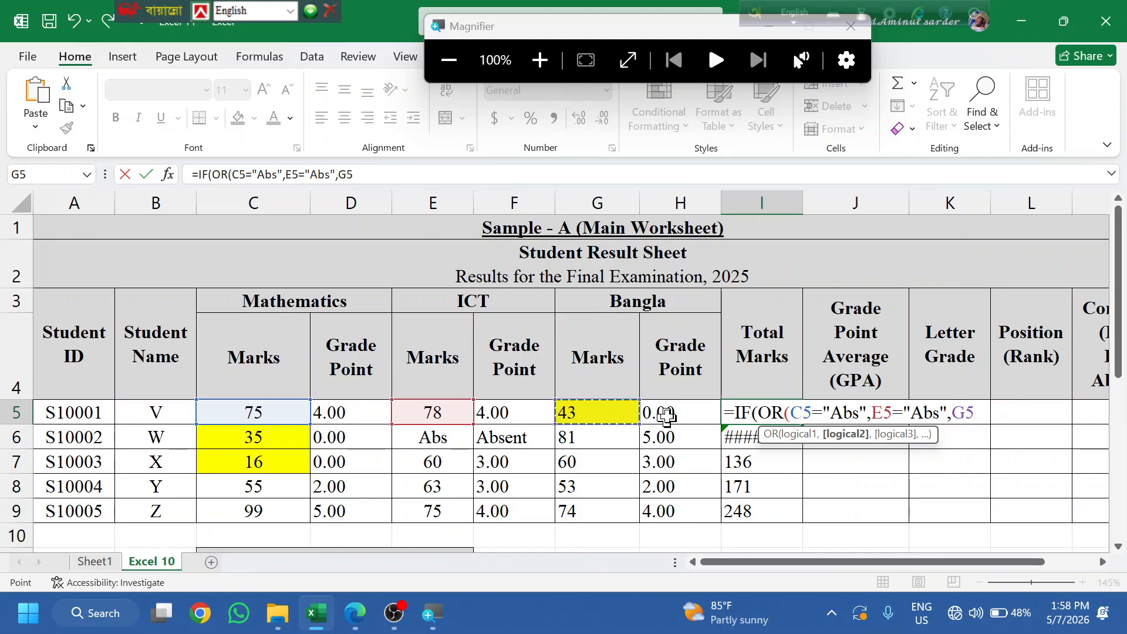
pyautogui.hotkey('ctrl', 'v')
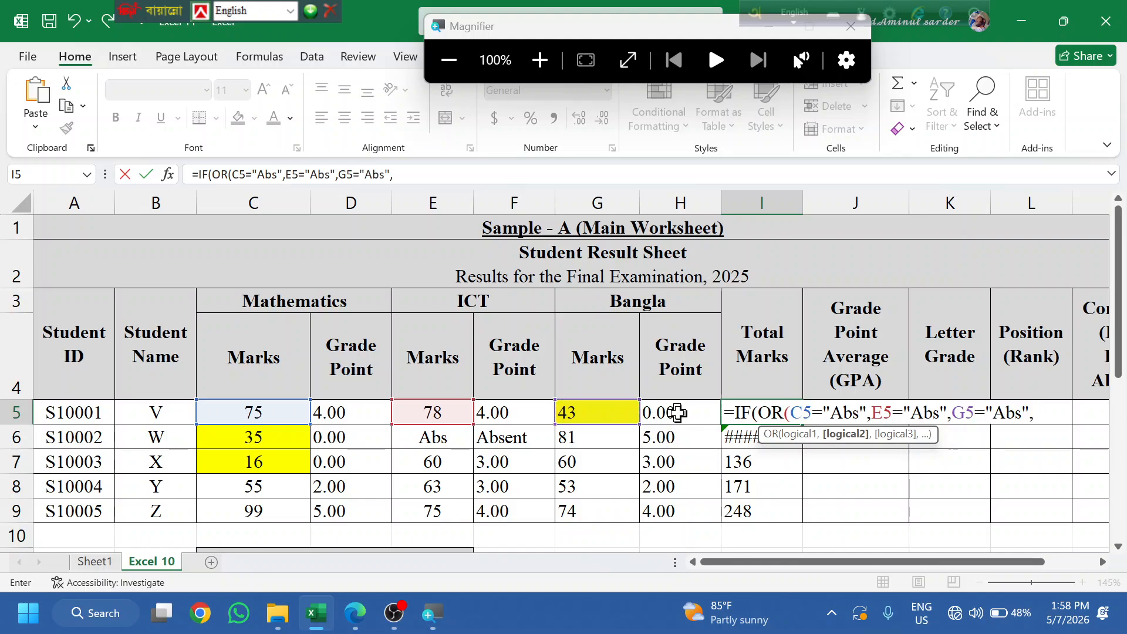
pyautogui.press('BackSpace')
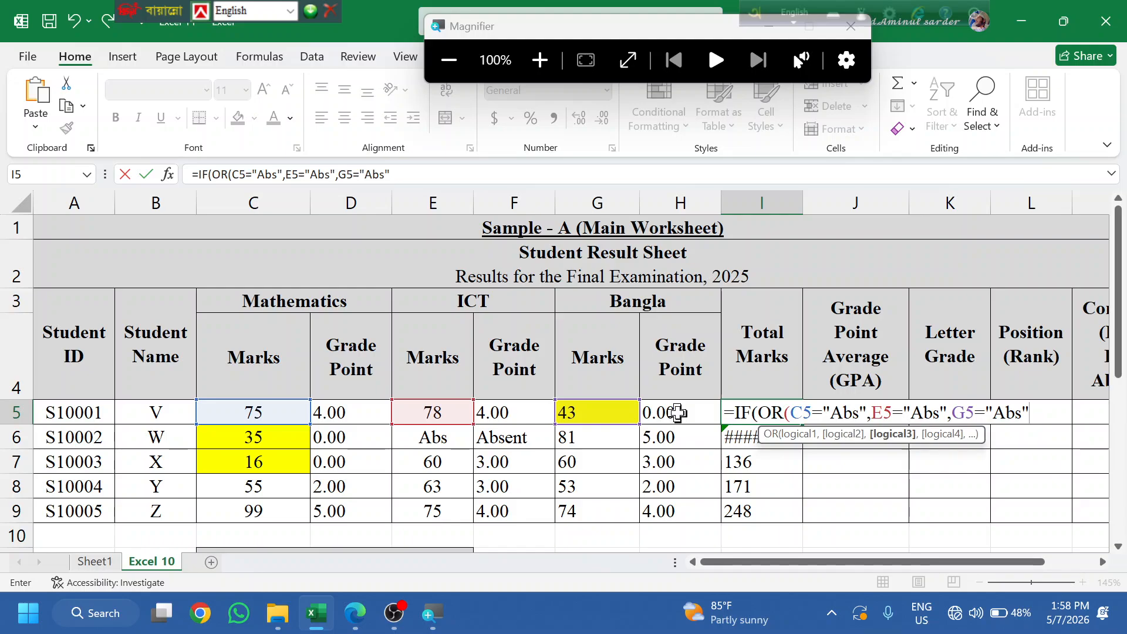
# - Finish the formula to return "Absent", otherwise SUM(C5,E5,G5), and accept the correction to get 196
pyautogui.write(')')
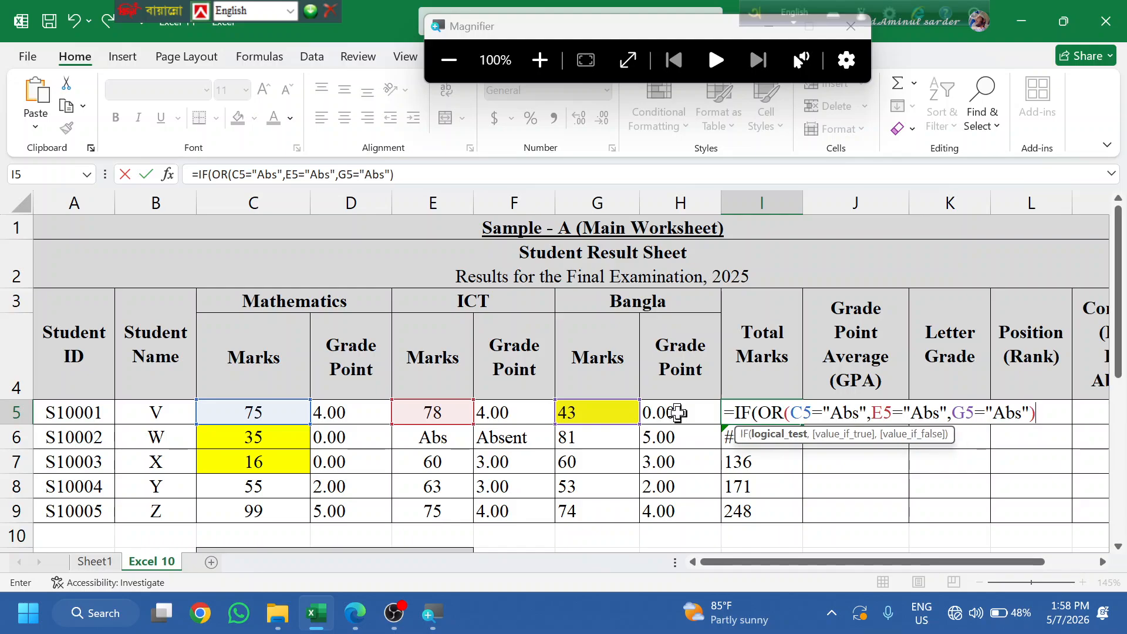
pyautogui.write(',"')
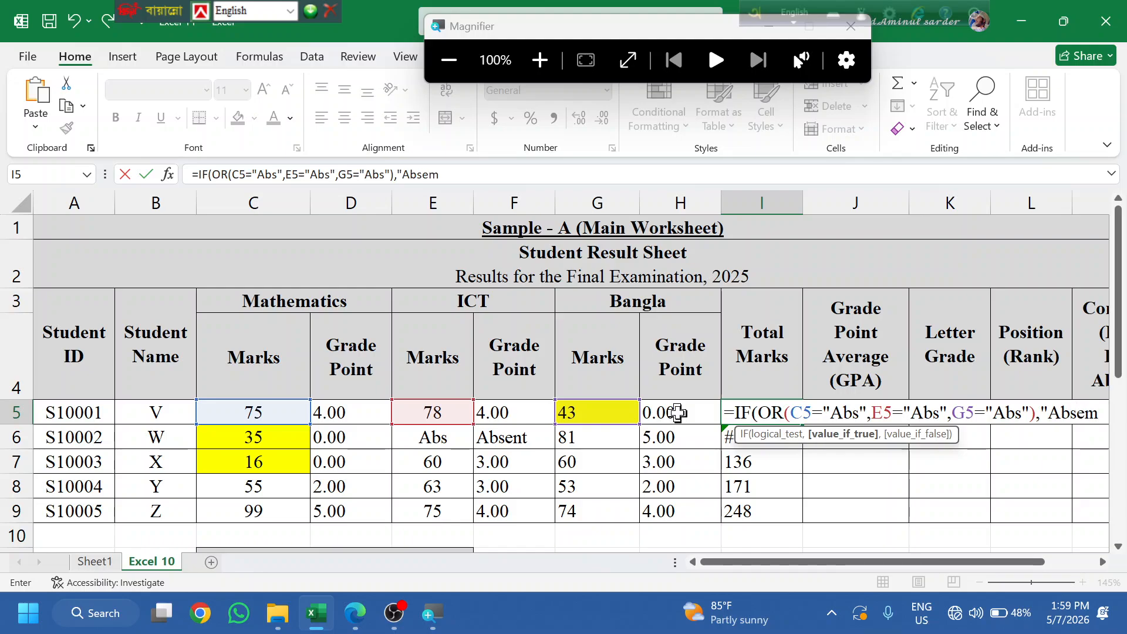
pyautogui.write('Absent",')
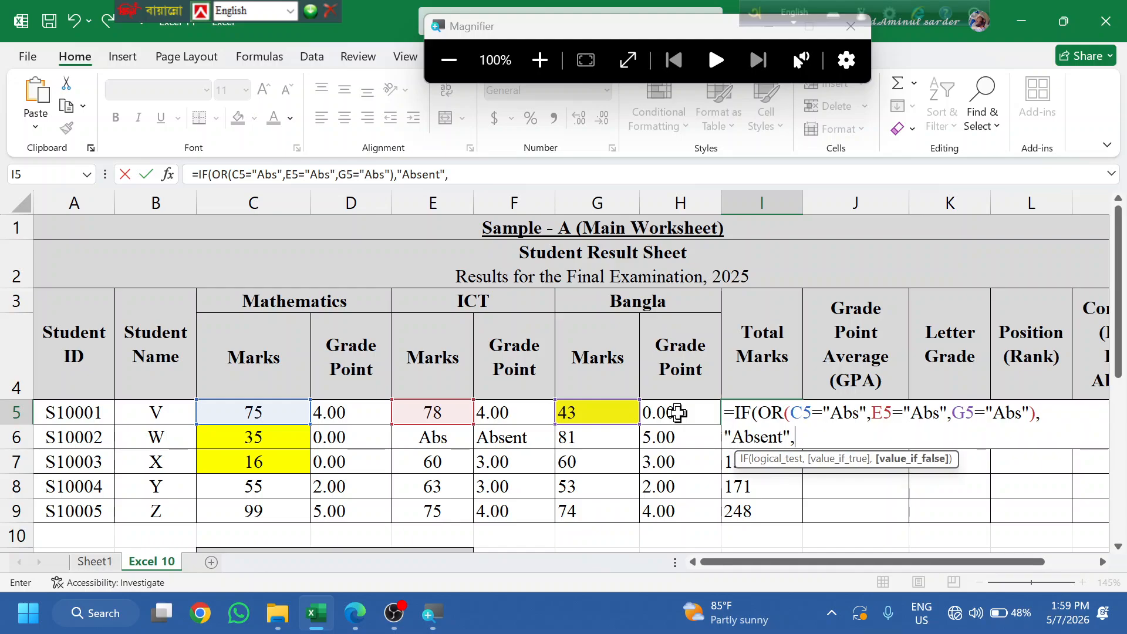
pyautogui.write('SUM(')
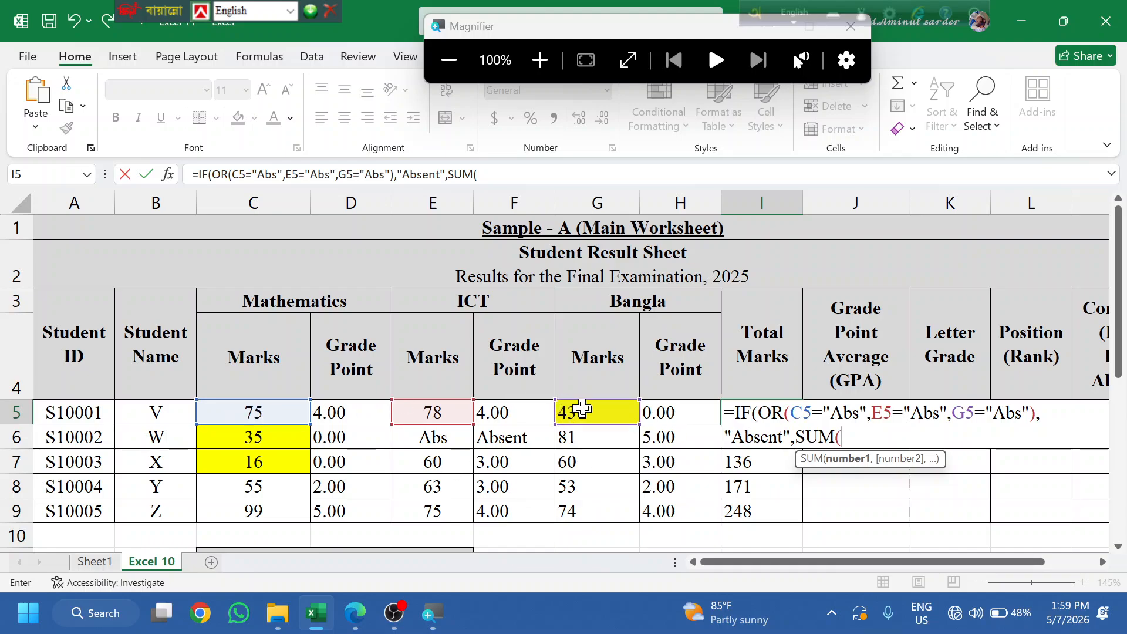
pyautogui.click(251, 415)
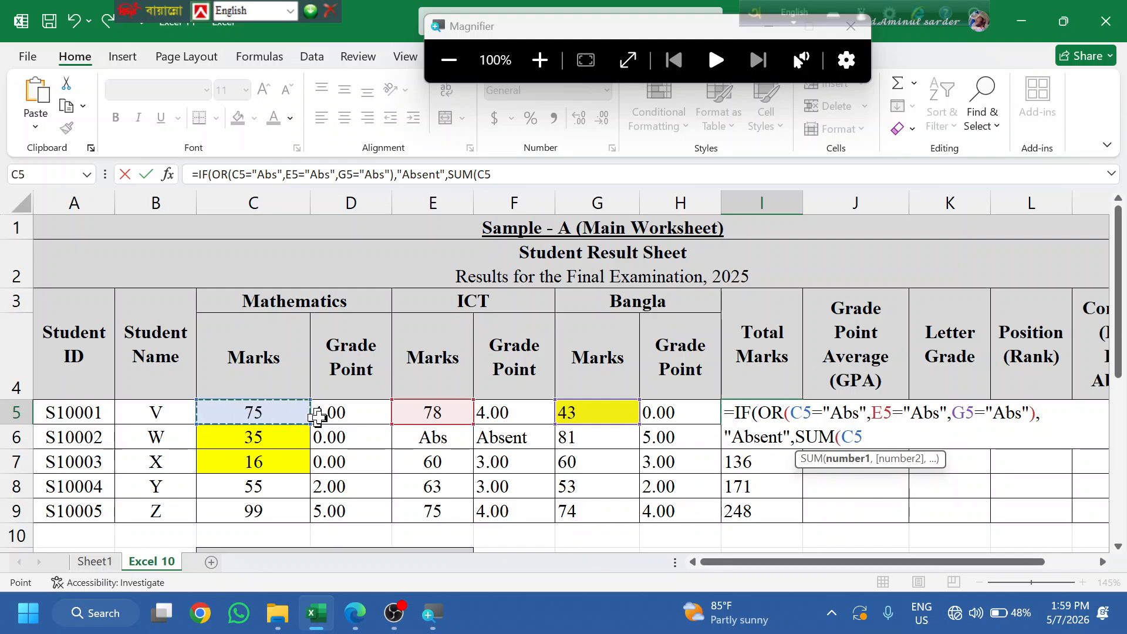
pyautogui.write(',')
pyautogui.click(432, 412)
pyautogui.write(',')
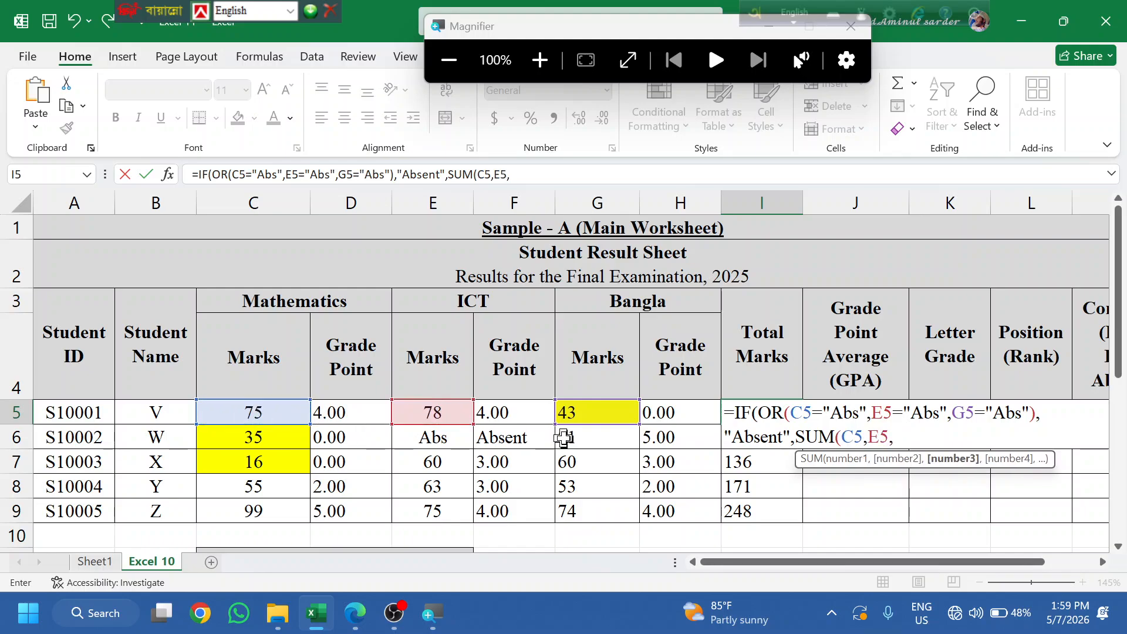
pyautogui.click(619, 413)
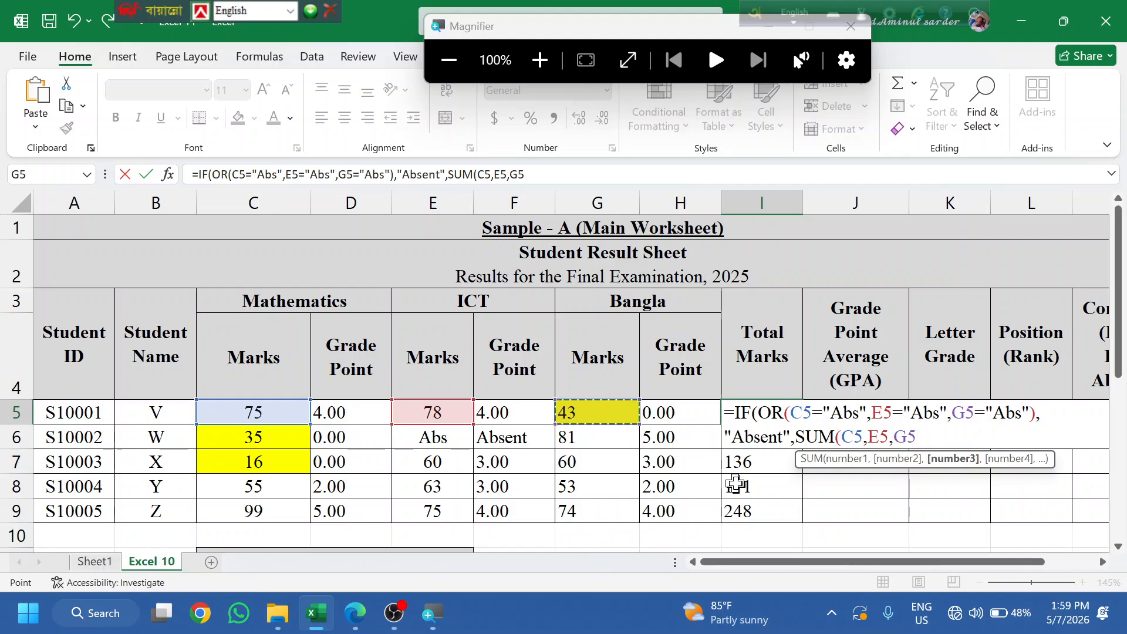
pyautogui.press('Return')
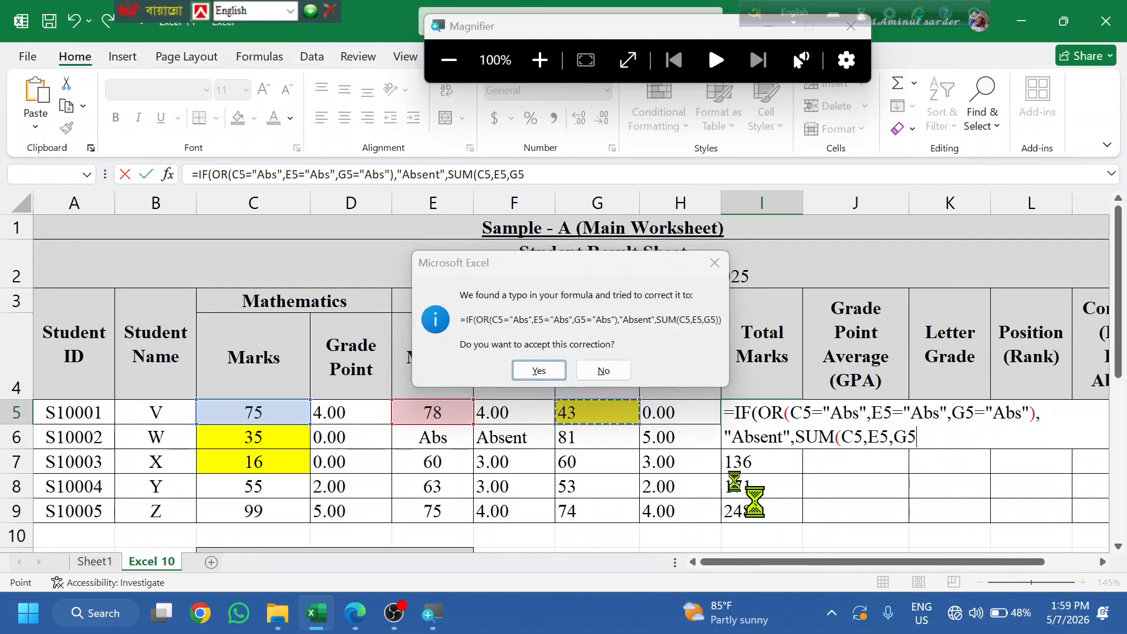
pyautogui.press('Return')
pyautogui.click(795, 412)
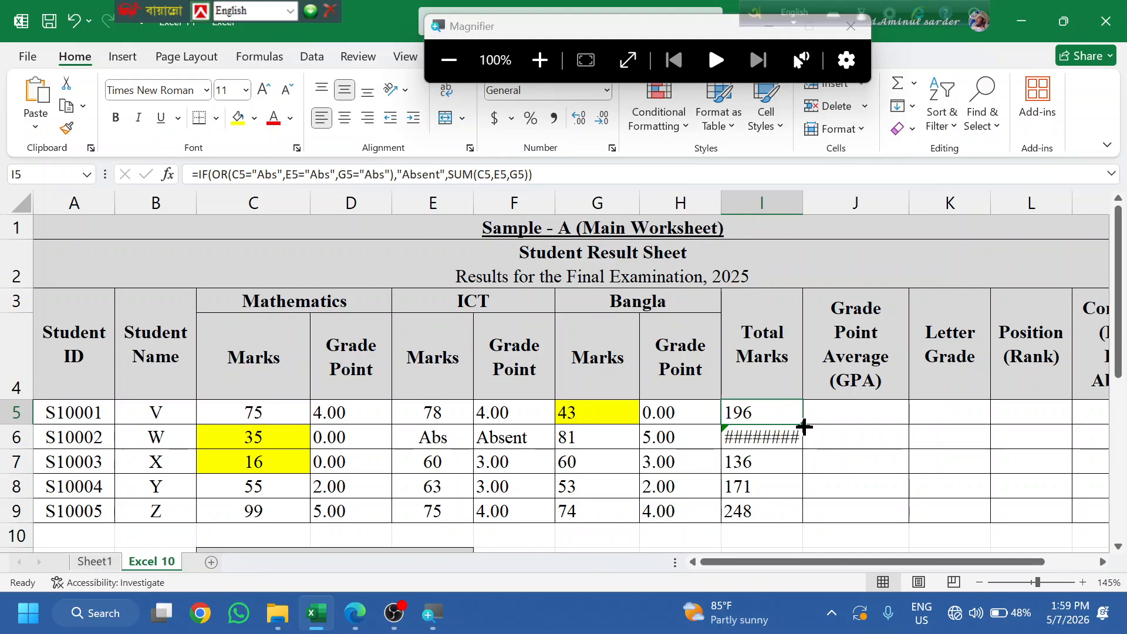
# - Copy I5's total formula down to I9 so student W shows Absent
pyautogui.doubleClick(804, 425)
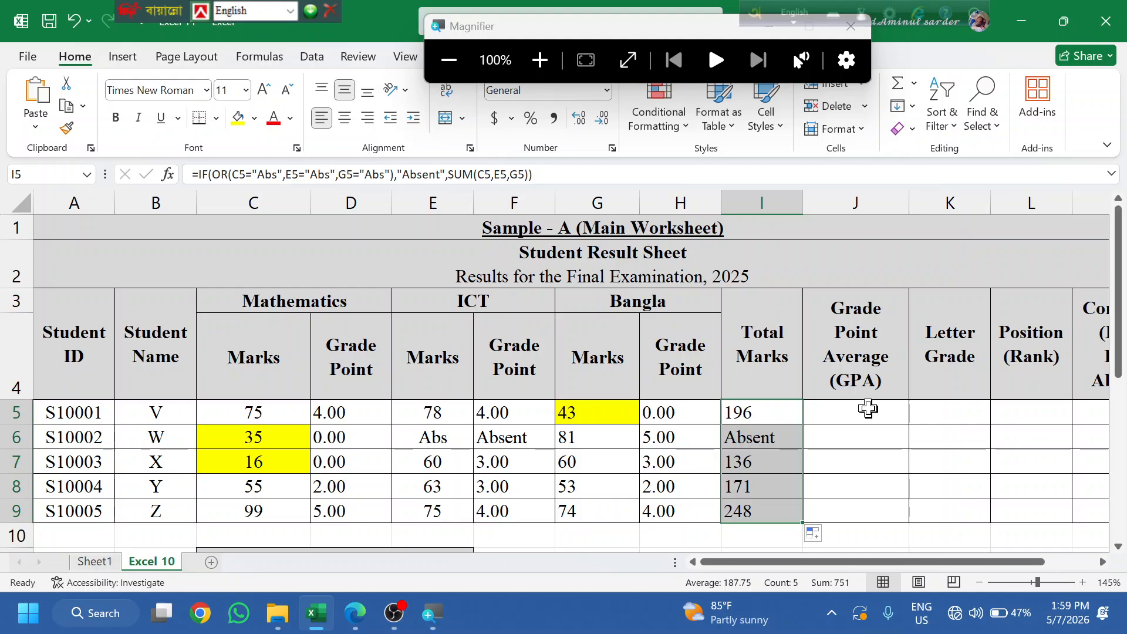
pyautogui.click(859, 413)
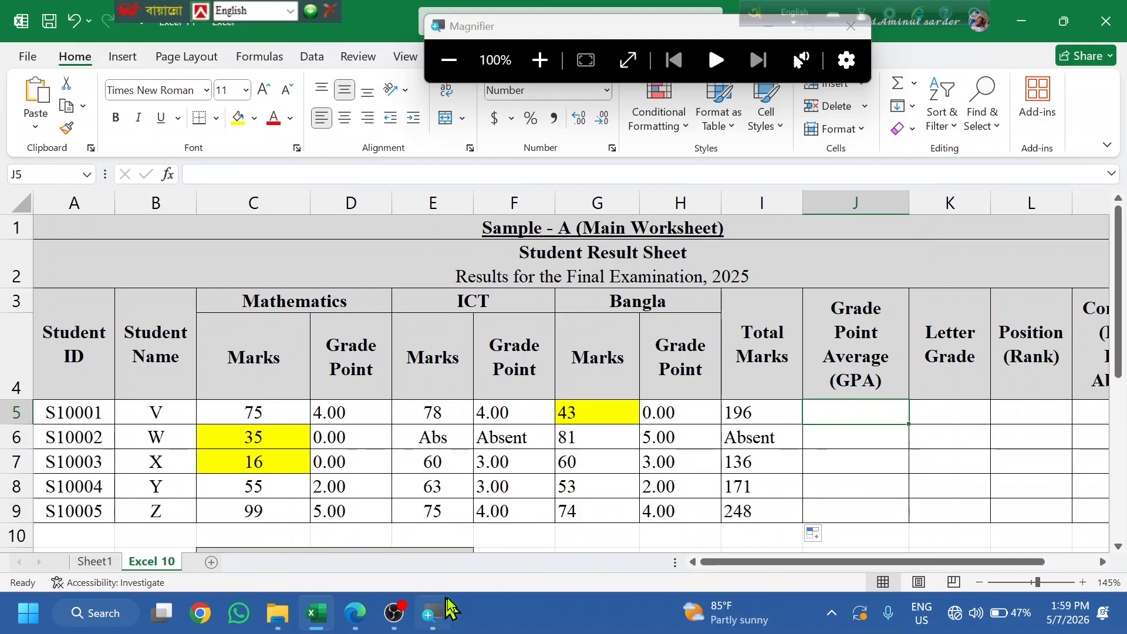
pyautogui.click(561, 484)
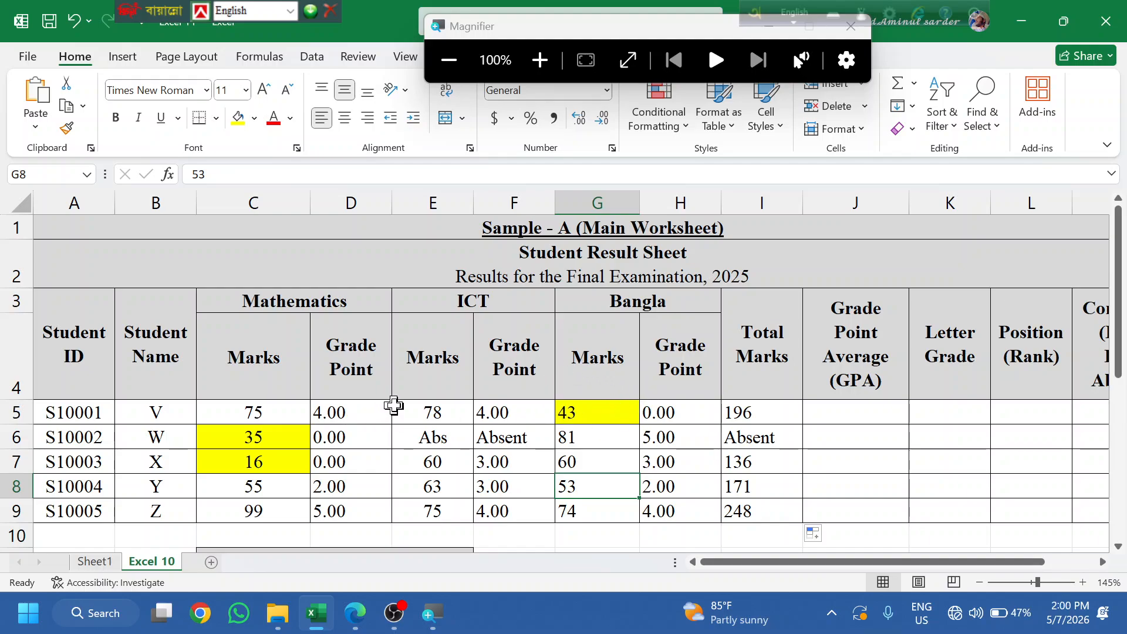
pyautogui.click(394, 405)
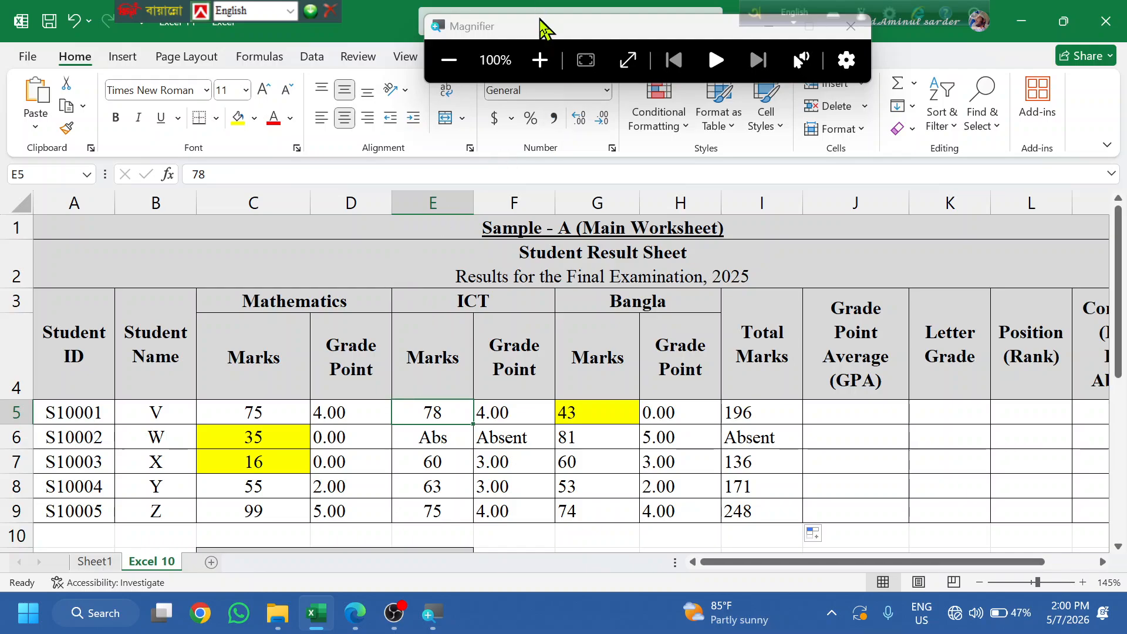
# - Select GPA cell J5 and bring up the task instructions PDF
pyautogui.moveTo(546, 27); pyautogui.dragTo(187, 59)
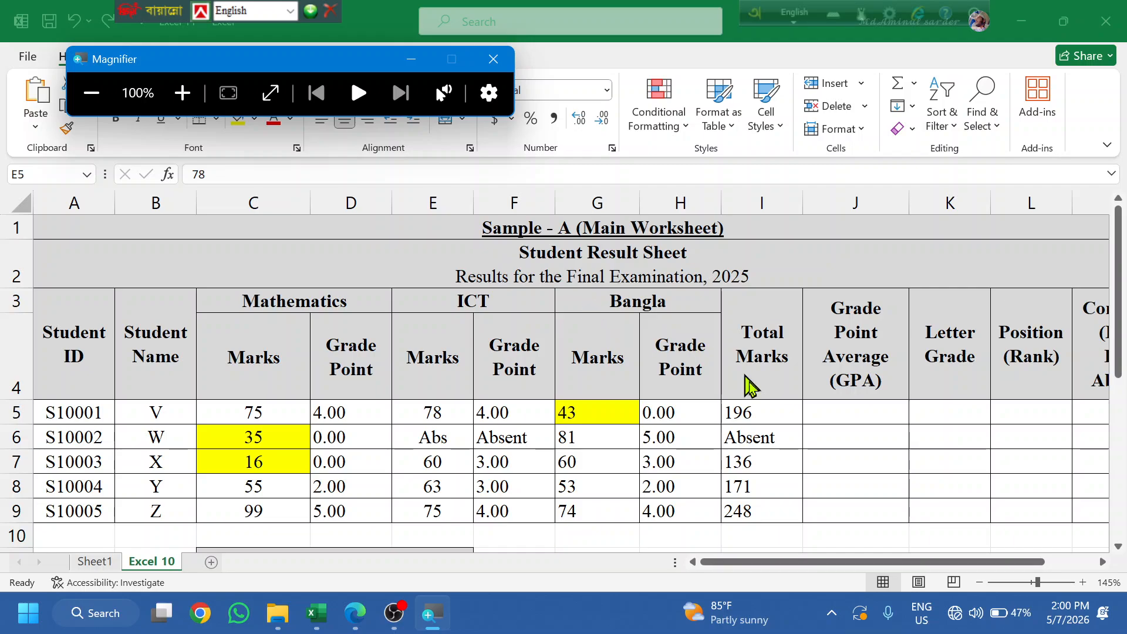
pyautogui.click(877, 407)
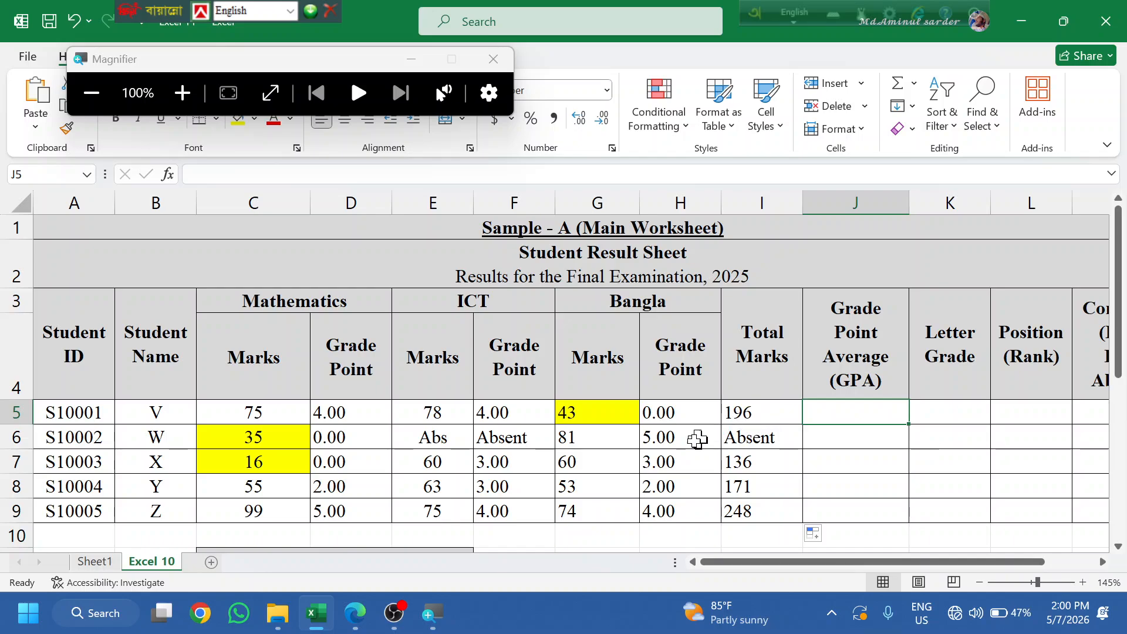
pyautogui.click(356, 612)
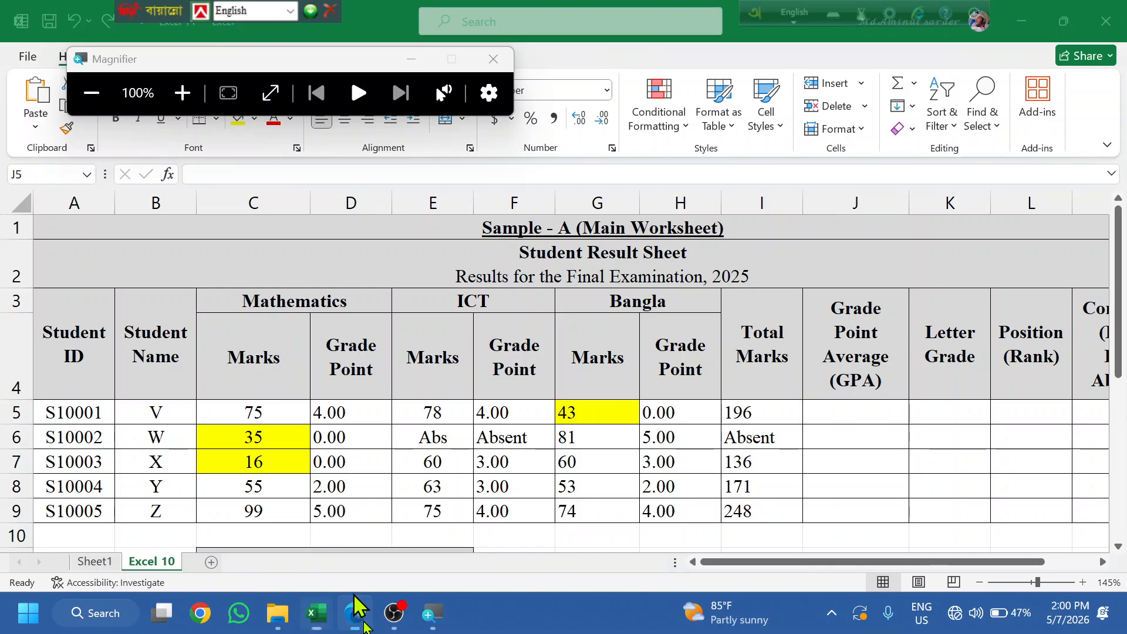
pyautogui.click(358, 614)
# - Read the PDF's GPA, Letter Grade and Rank instructions (items 4–7), then return to Excel
pyautogui.click(358, 613)
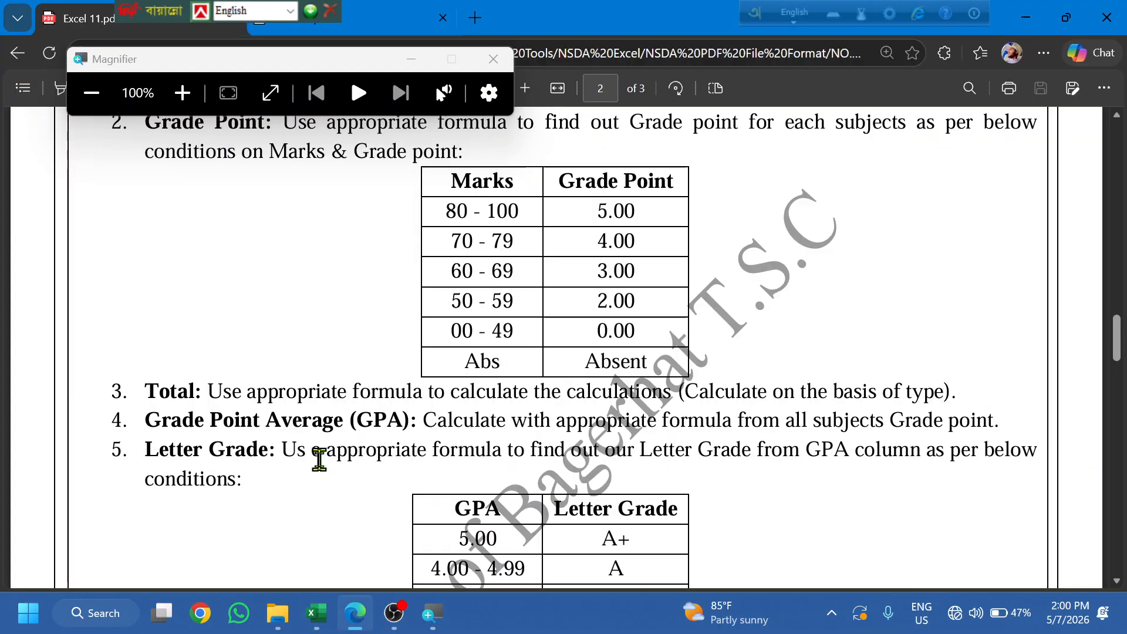
pyautogui.scroll(-2, 319, 470)
pyautogui.scroll(-3, 331, 449)
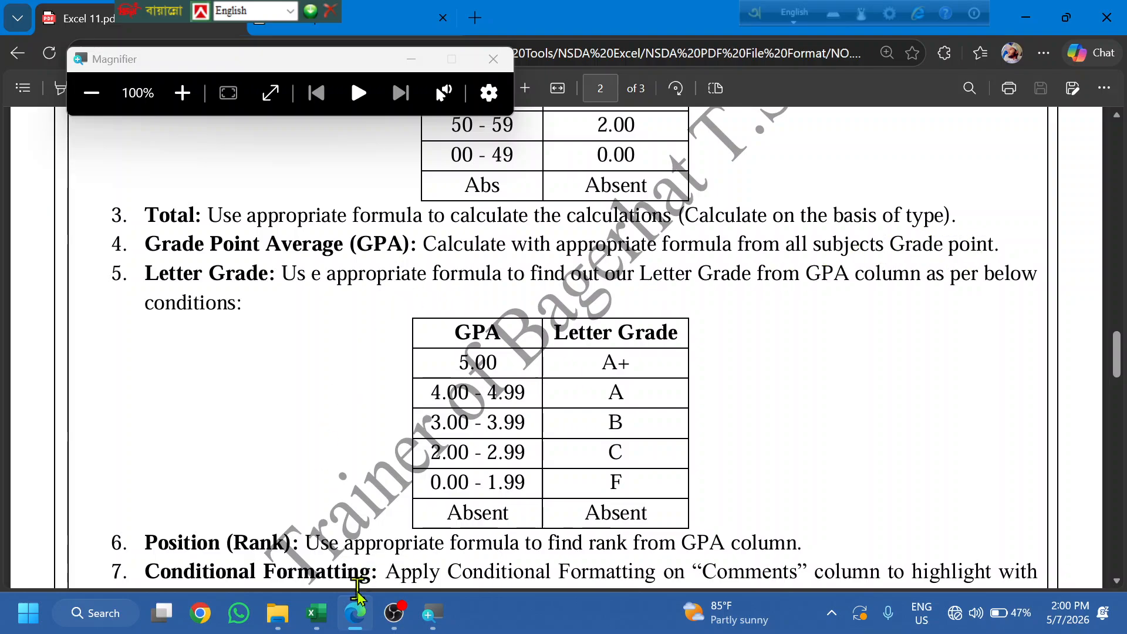
pyautogui.click(334, 615)
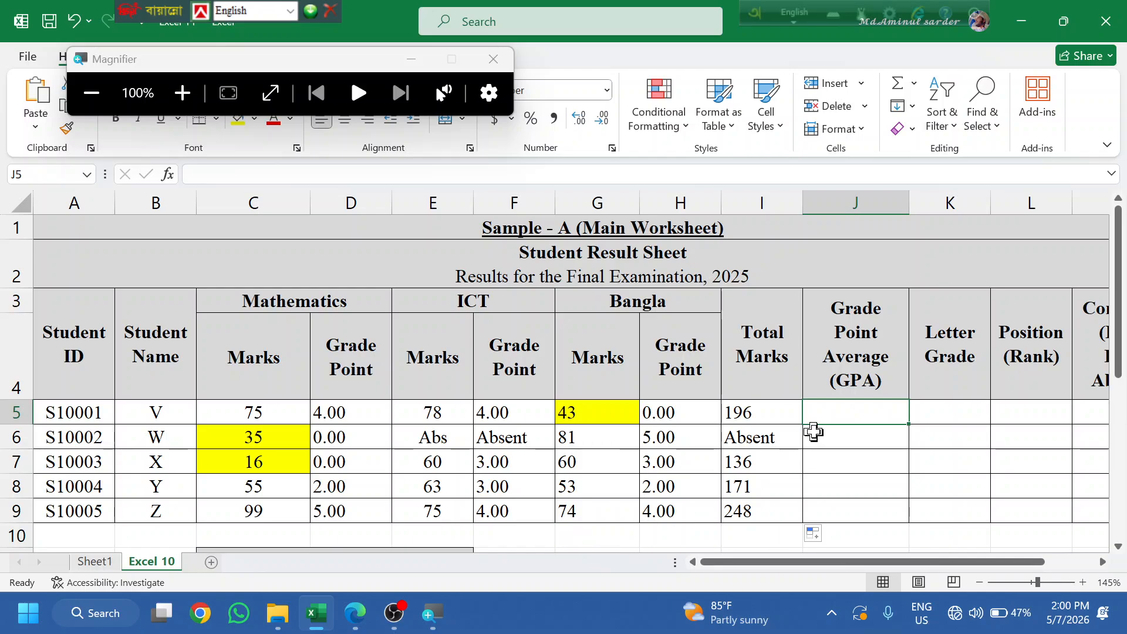
# - Enter =AVERAGE(D5,F5,H5) in J5 as the first student's GPA
pyautogui.write('=')
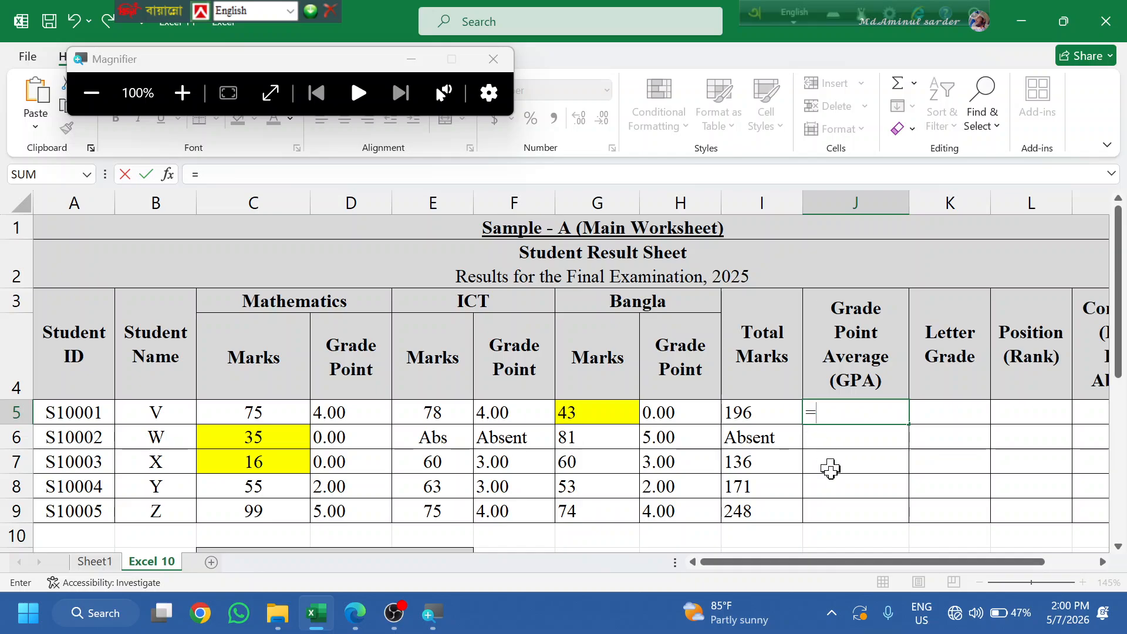
pyautogui.write('av')
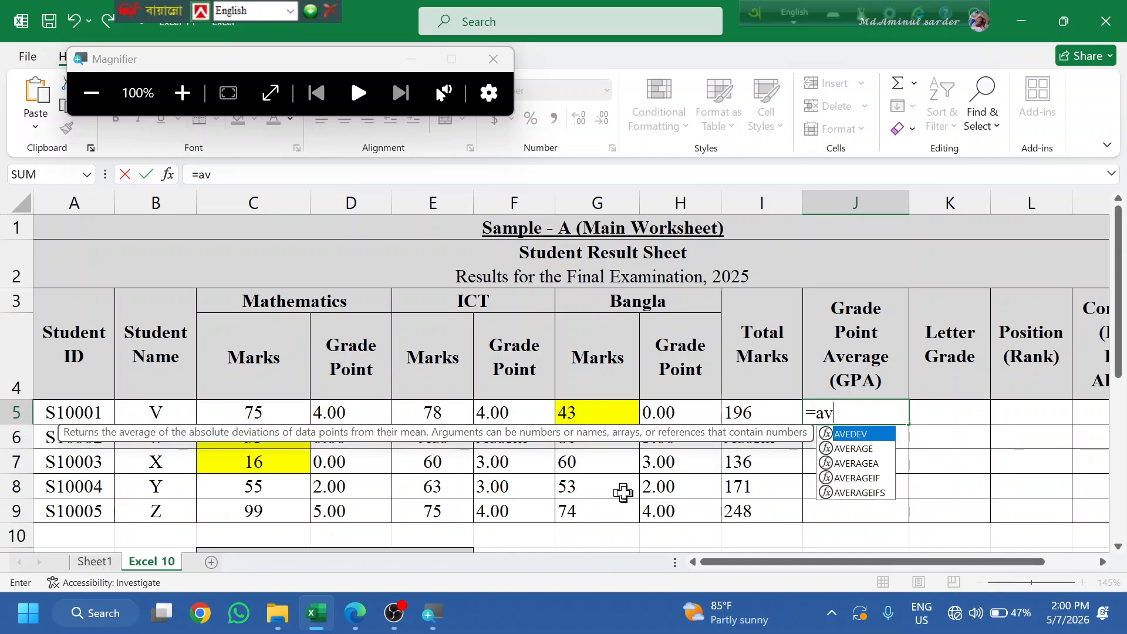
pyautogui.press('Down')
pyautogui.press('Tab')
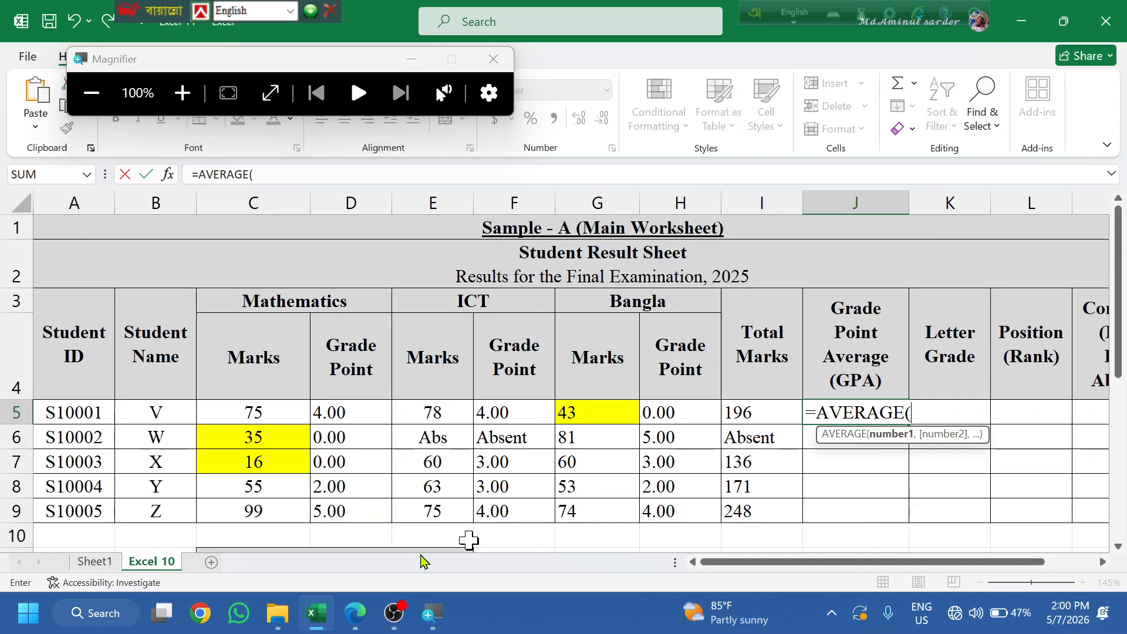
pyautogui.click(351, 410)
pyautogui.write(',')
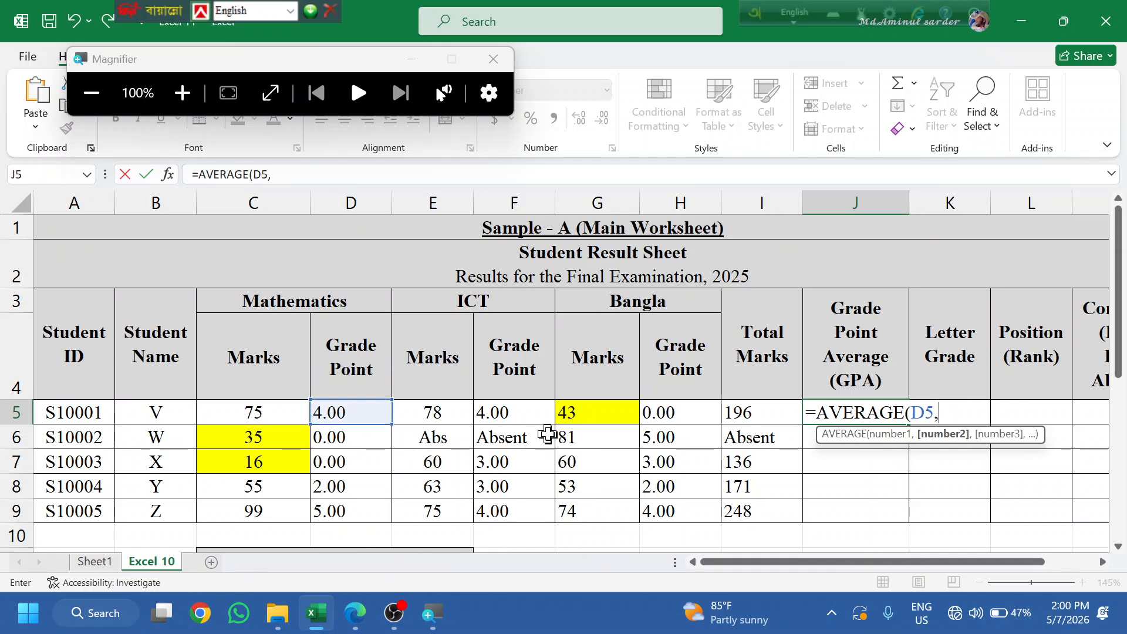
pyautogui.click(492, 405)
pyautogui.write(',')
pyautogui.click(675, 411)
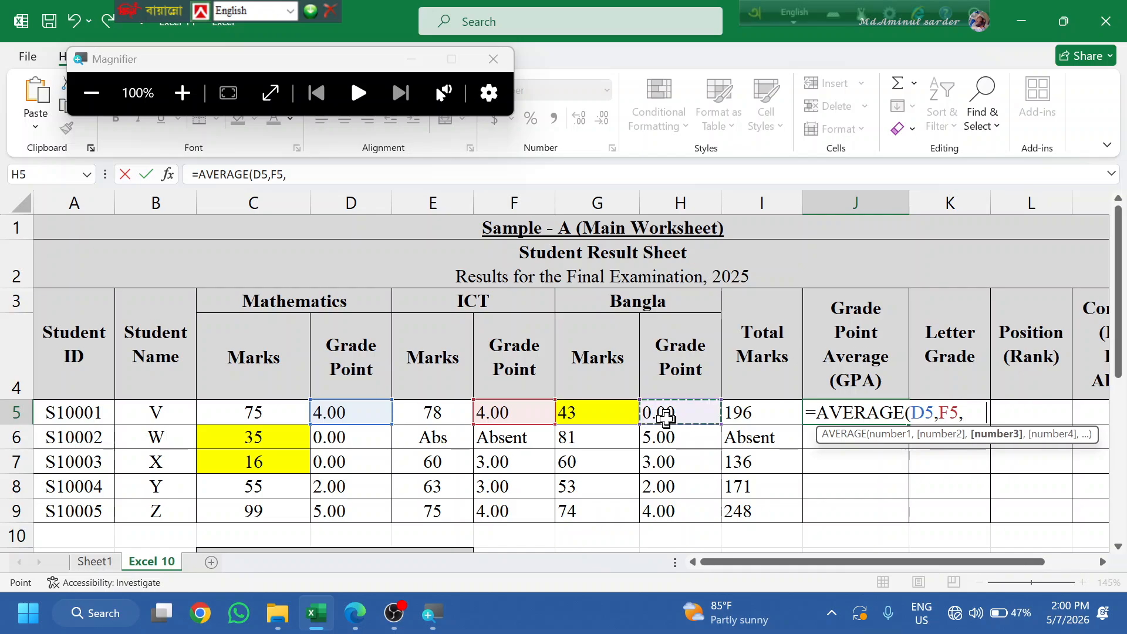
pyautogui.press('Return')
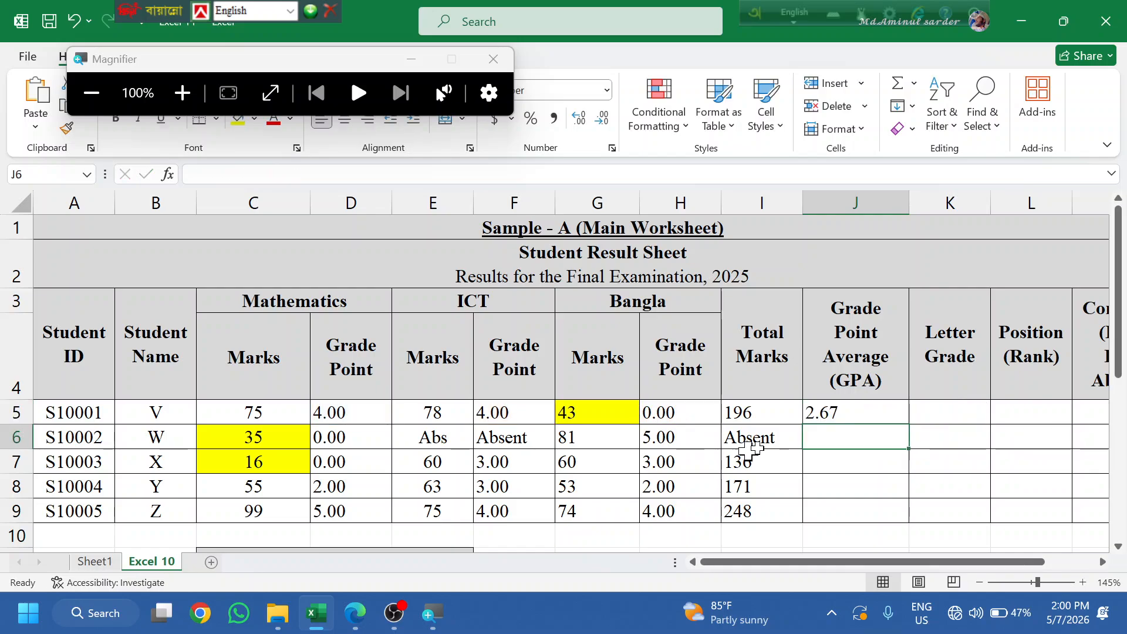
# - Copy the GPA formula down to J9 (2.67, 2.50, 2.00, 2.33, 4.33) and reopen J5
pyautogui.click(903, 418)
pyautogui.doubleClick(909, 424)
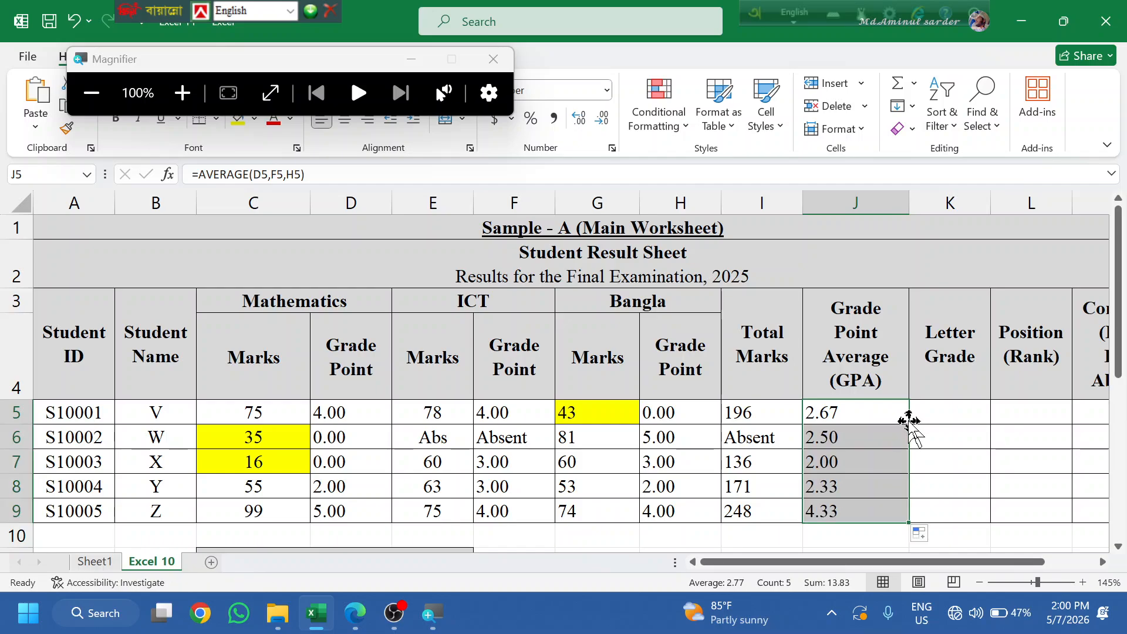
pyautogui.click(878, 390)
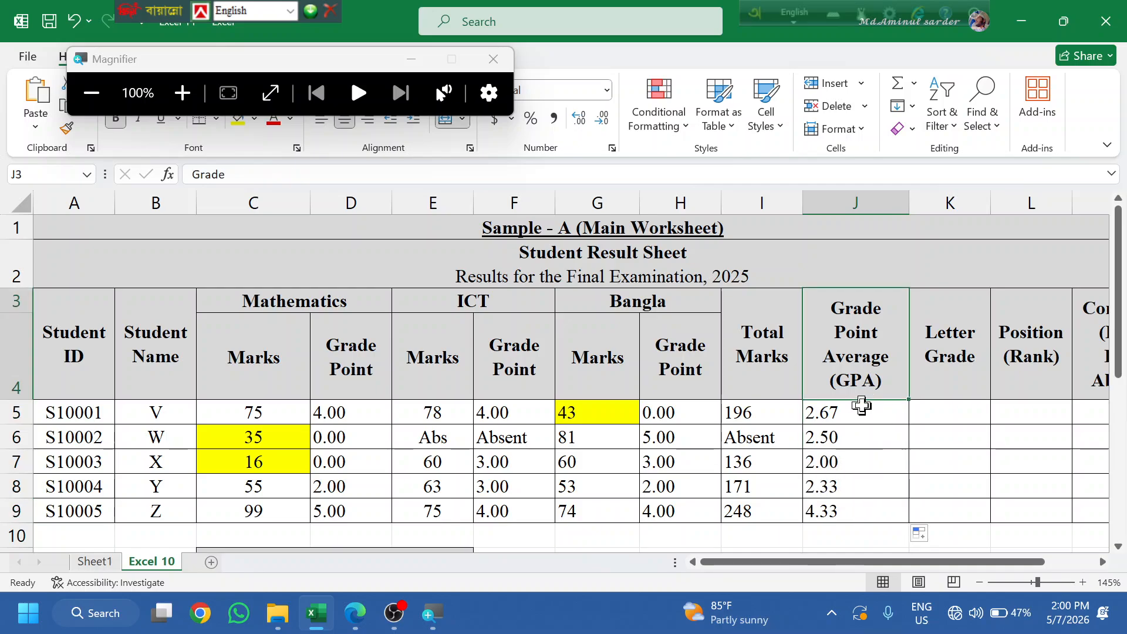
pyautogui.click(864, 405)
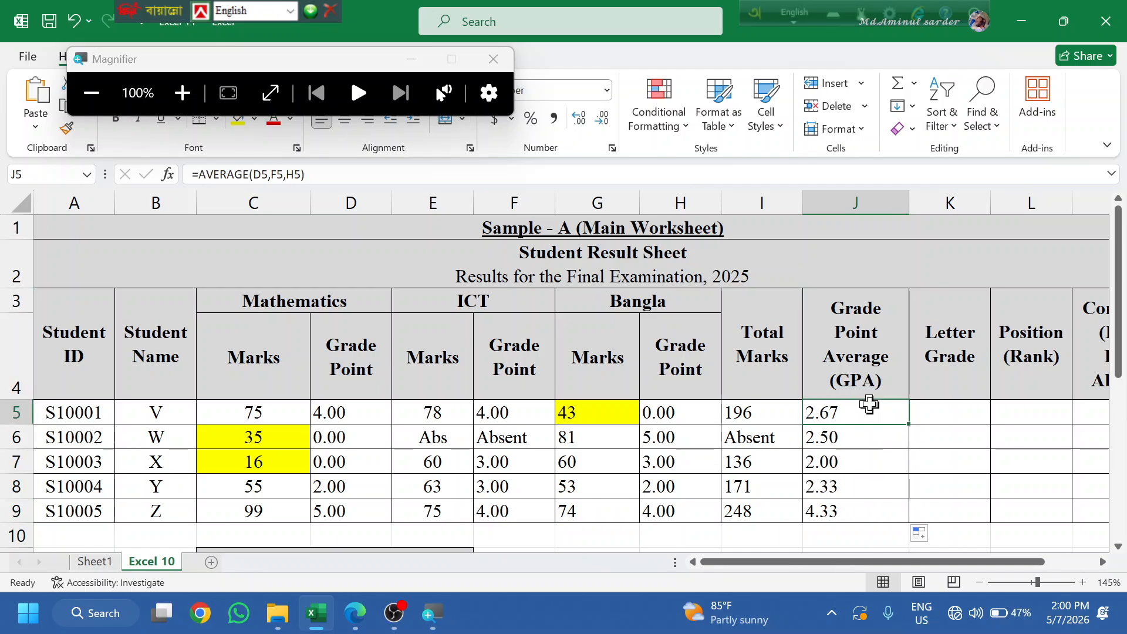
pyautogui.doubleClick(869, 404)
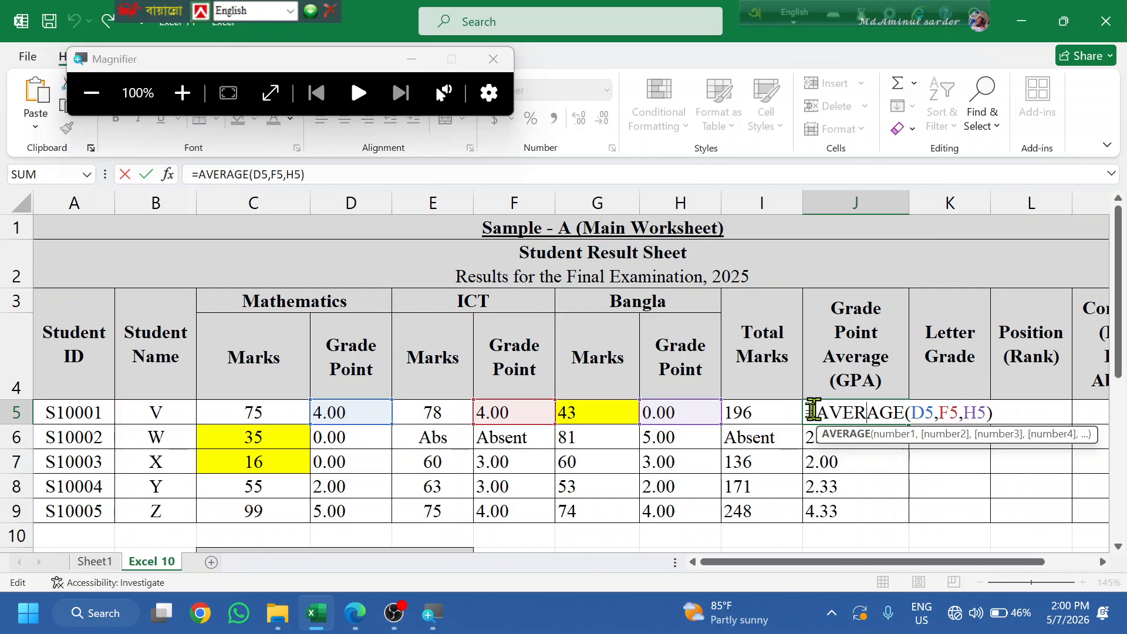
pyautogui.moveTo(815, 412); pyautogui.dragTo(1001, 413)
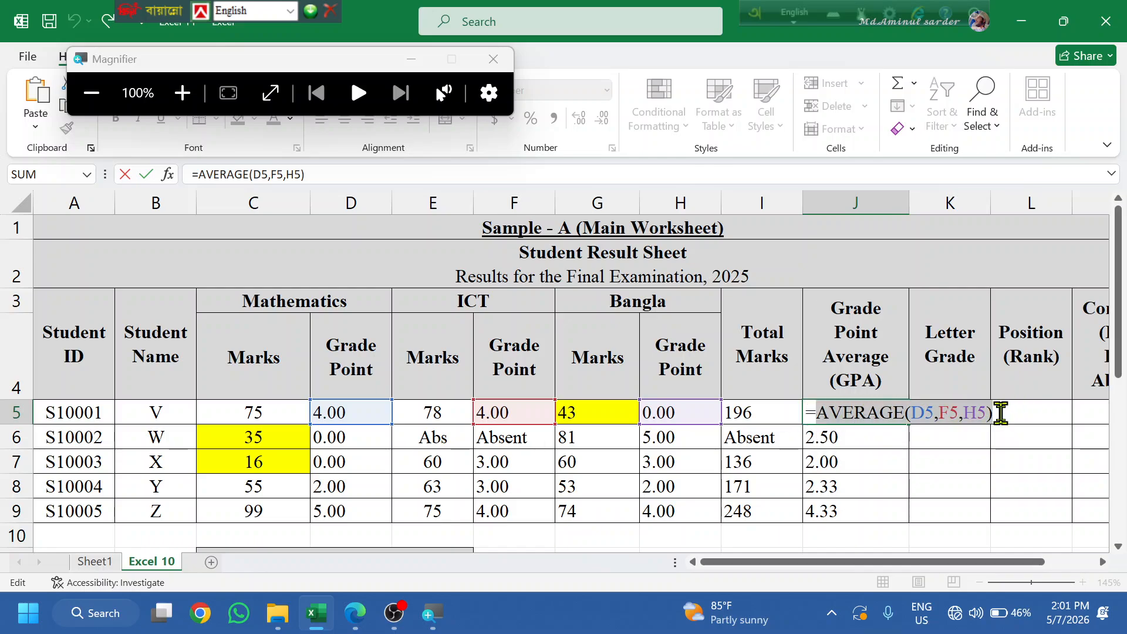
pyautogui.press('BackSpace')
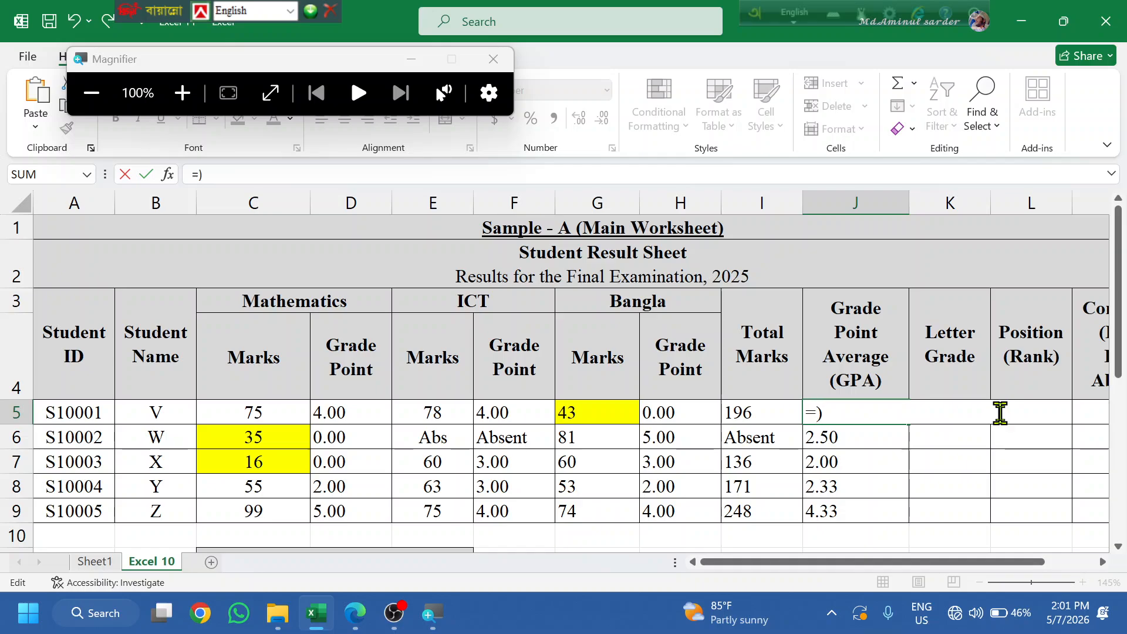
pyautogui.write('(')
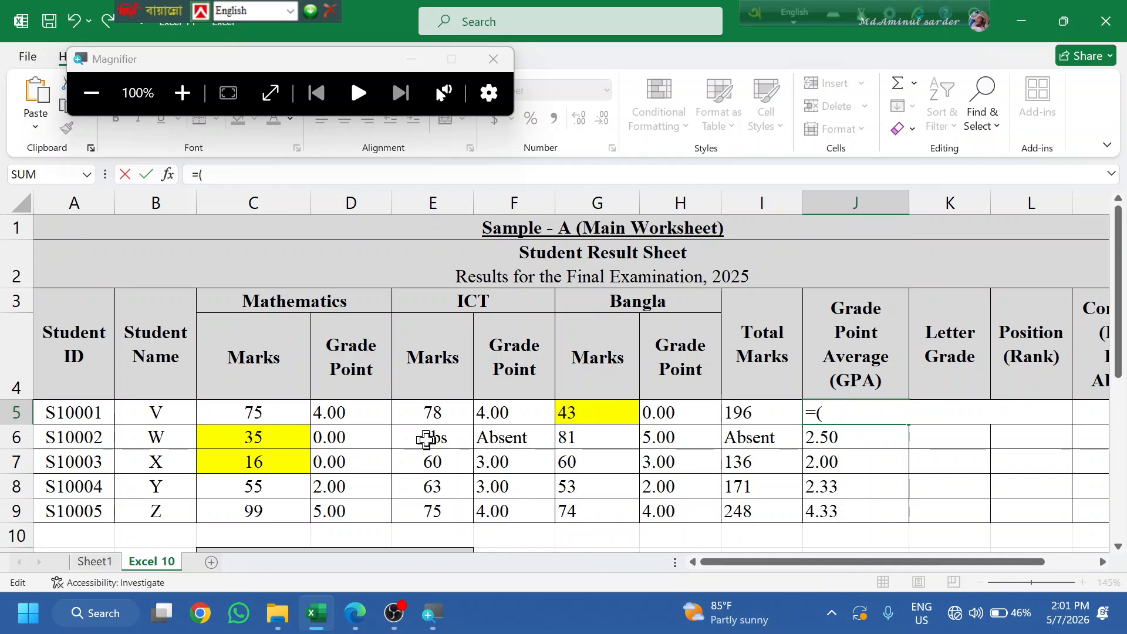
pyautogui.click(338, 414)
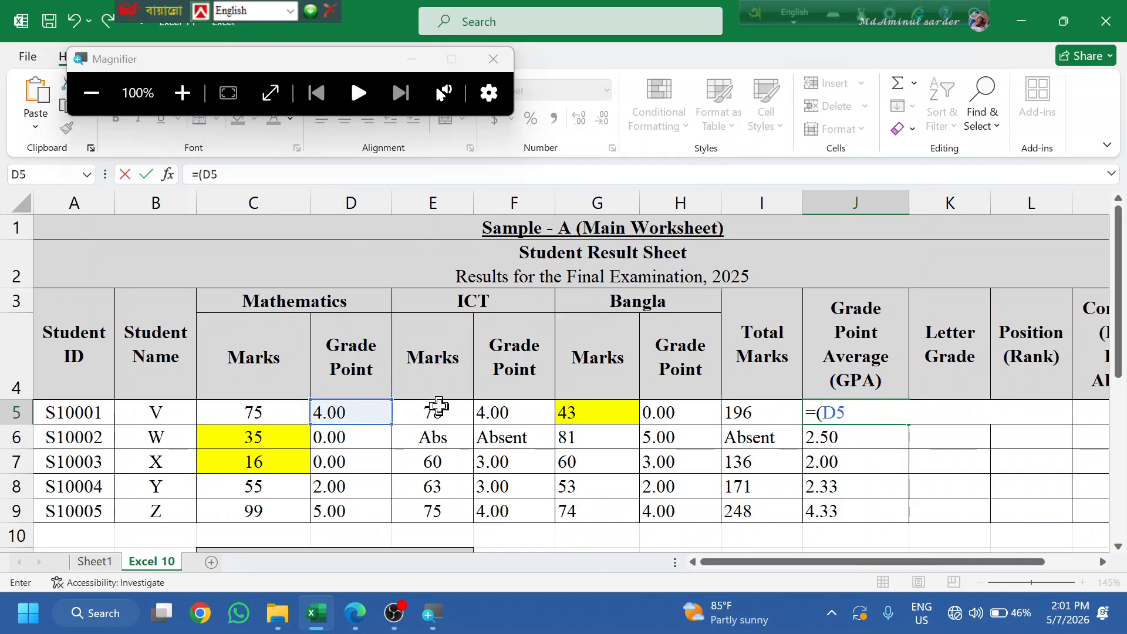
pyautogui.write('+')
pyautogui.click(496, 411)
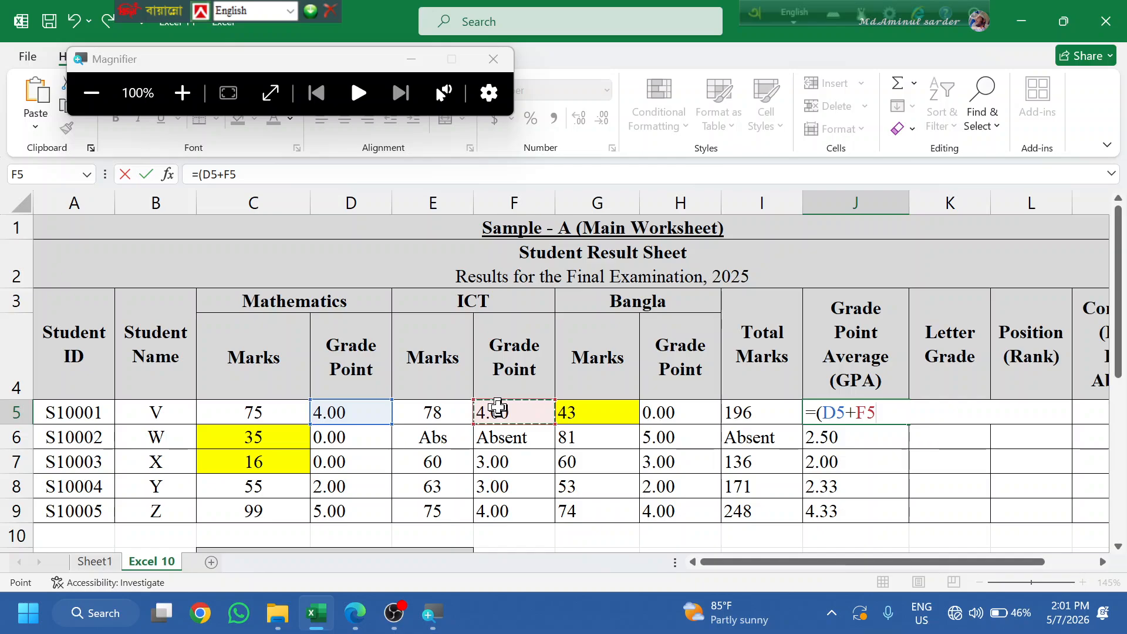
pyautogui.write('+')
pyautogui.click(662, 411)
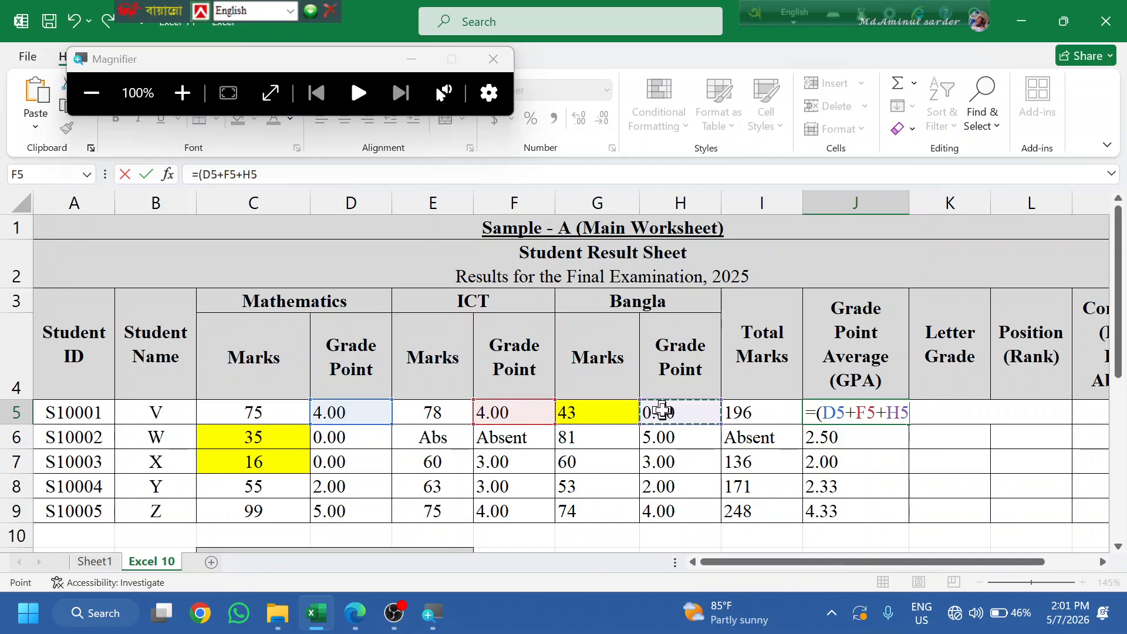
pyautogui.write('+)/3')
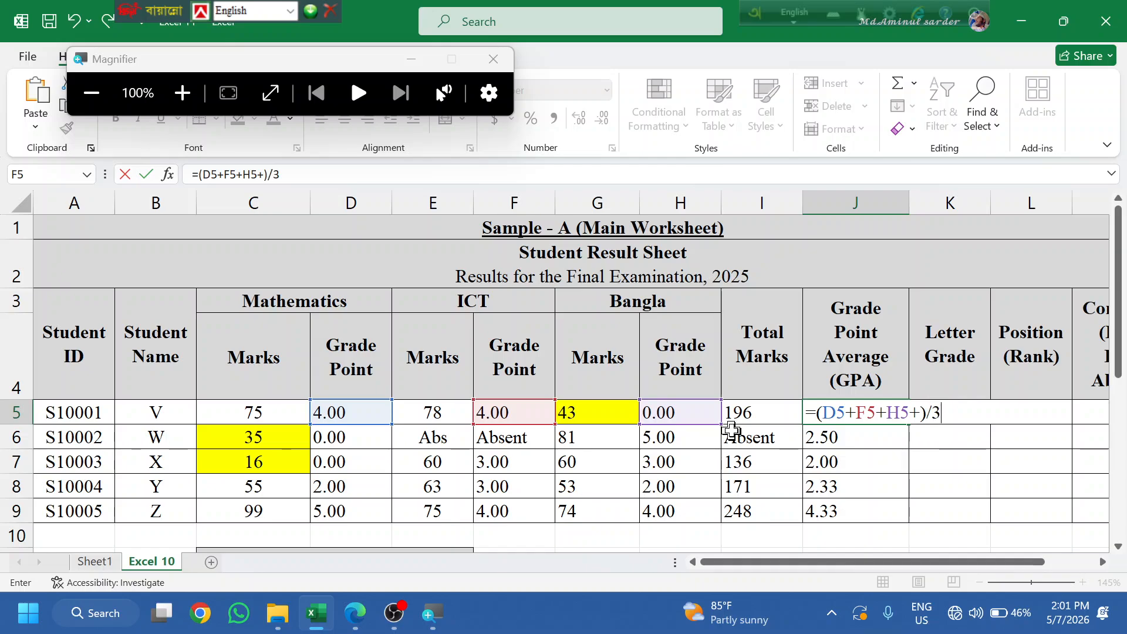
pyautogui.click(922, 413)
pyautogui.press('BackSpace')
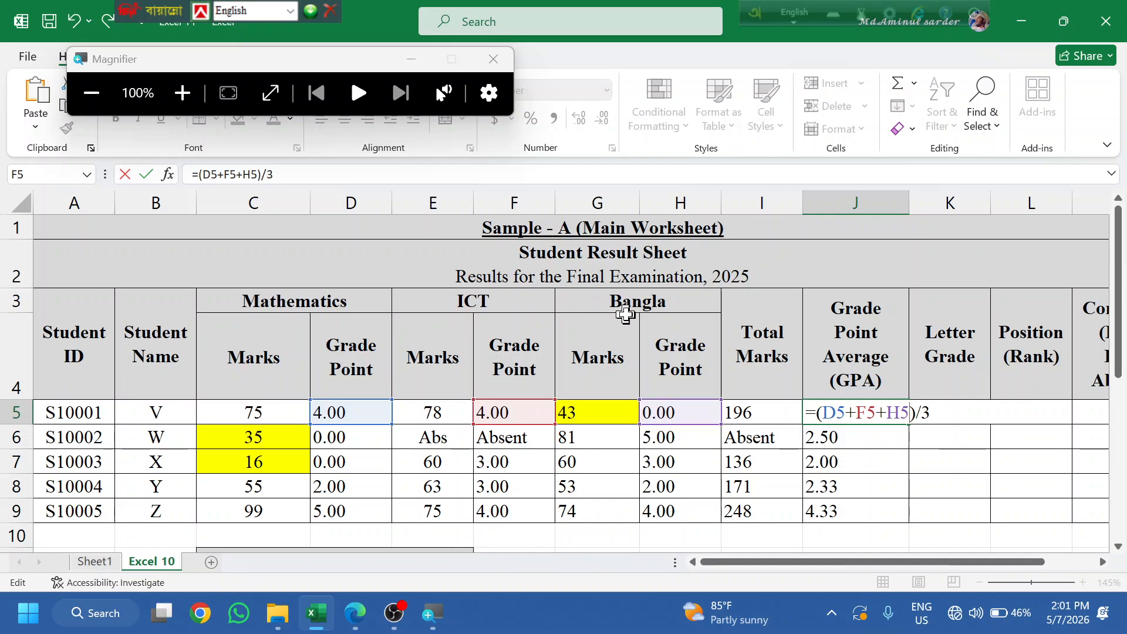
pyautogui.press('Return')
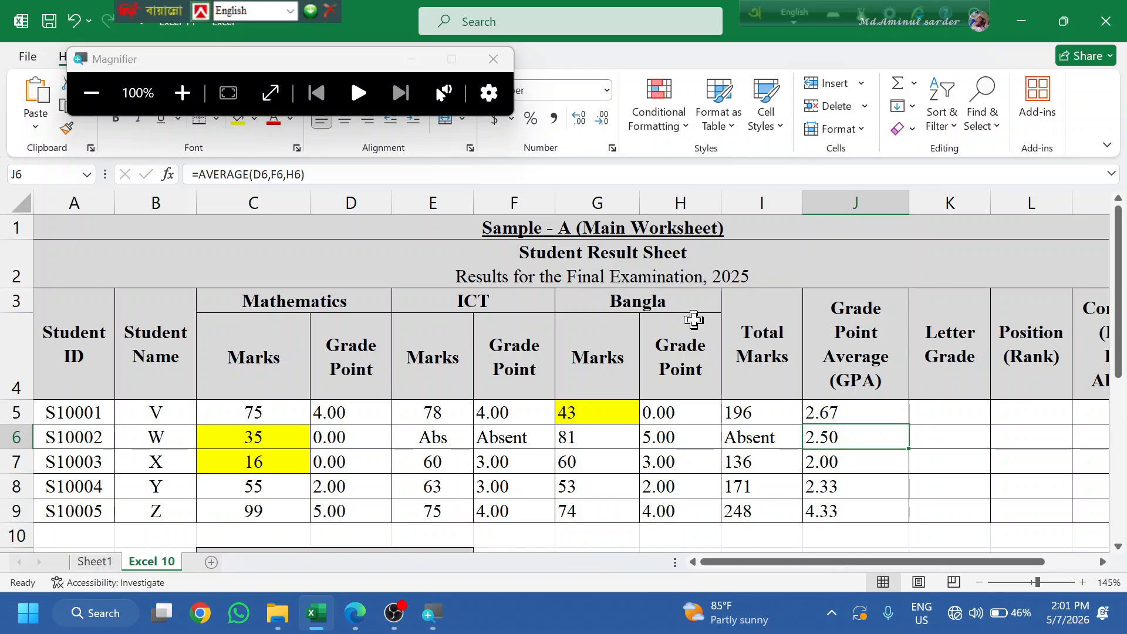
pyautogui.click(827, 409)
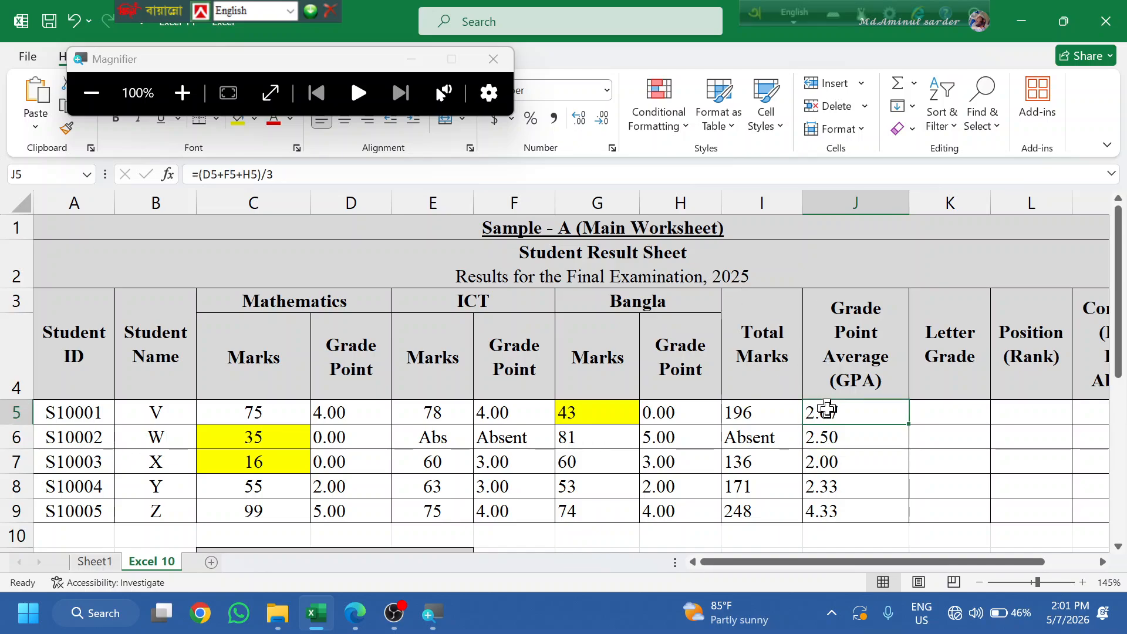
pyautogui.doubleClick(907, 426)
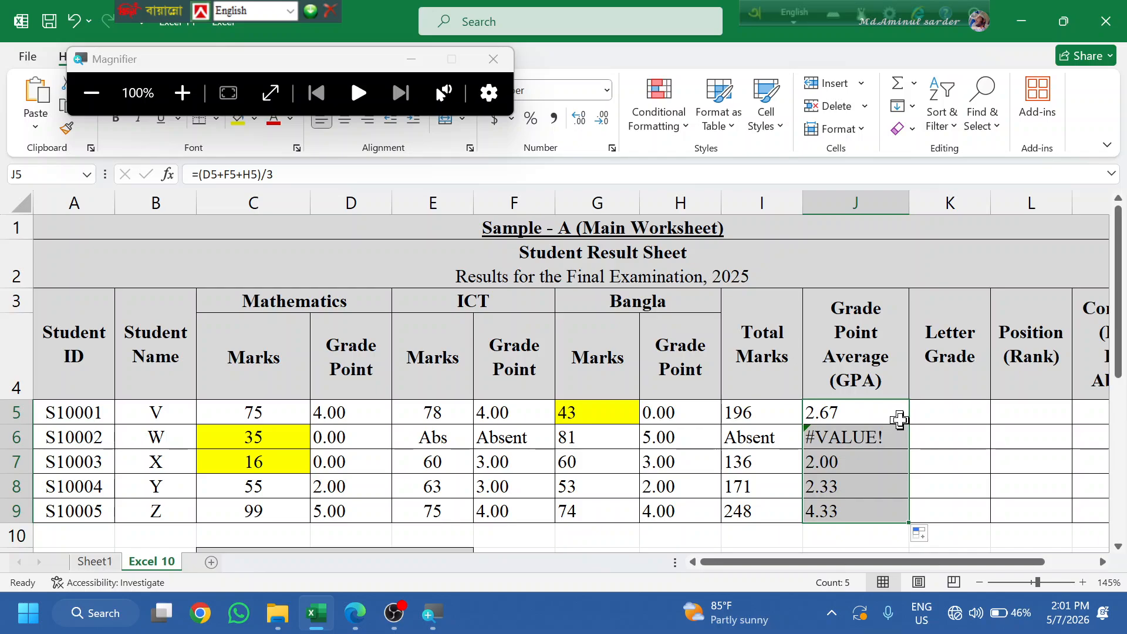
pyautogui.doubleClick(854, 418)
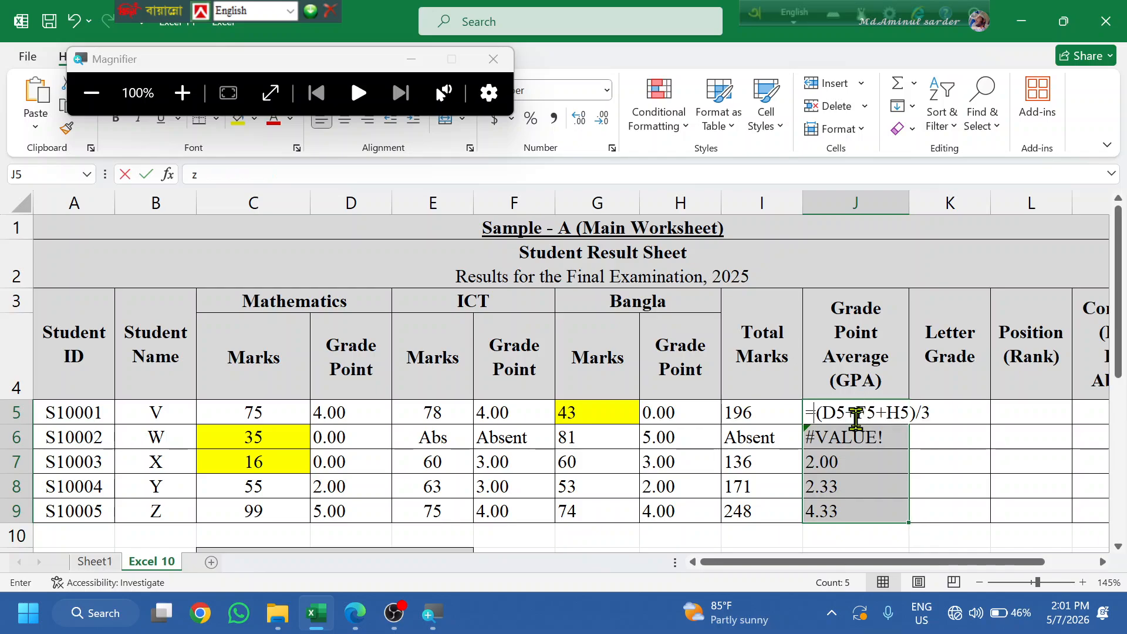
pyautogui.write('z')
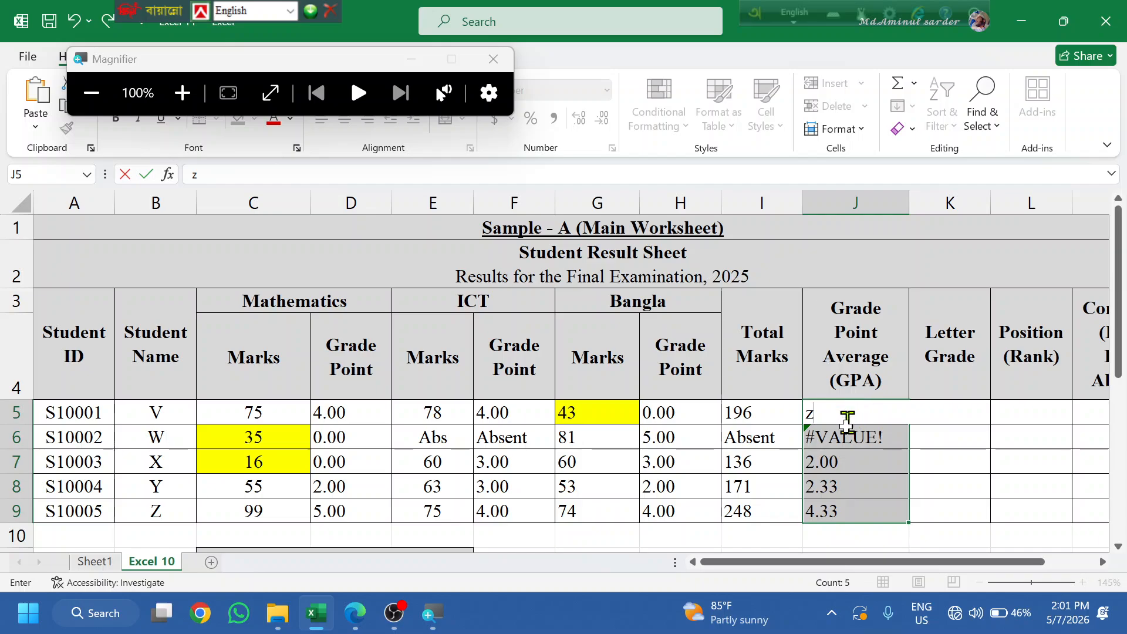
pyautogui.click(851, 476)
pyautogui.click(837, 411)
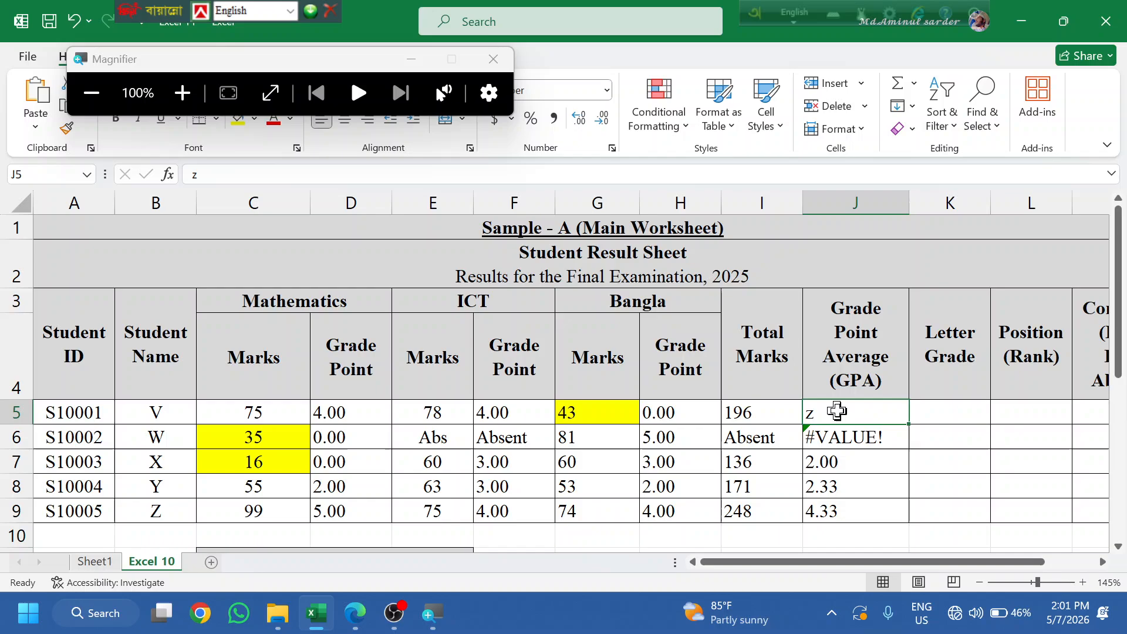
pyautogui.click(867, 482)
pyautogui.hotkey('ctrl', 'z')
pyautogui.hotkey('ctrl', 'z')
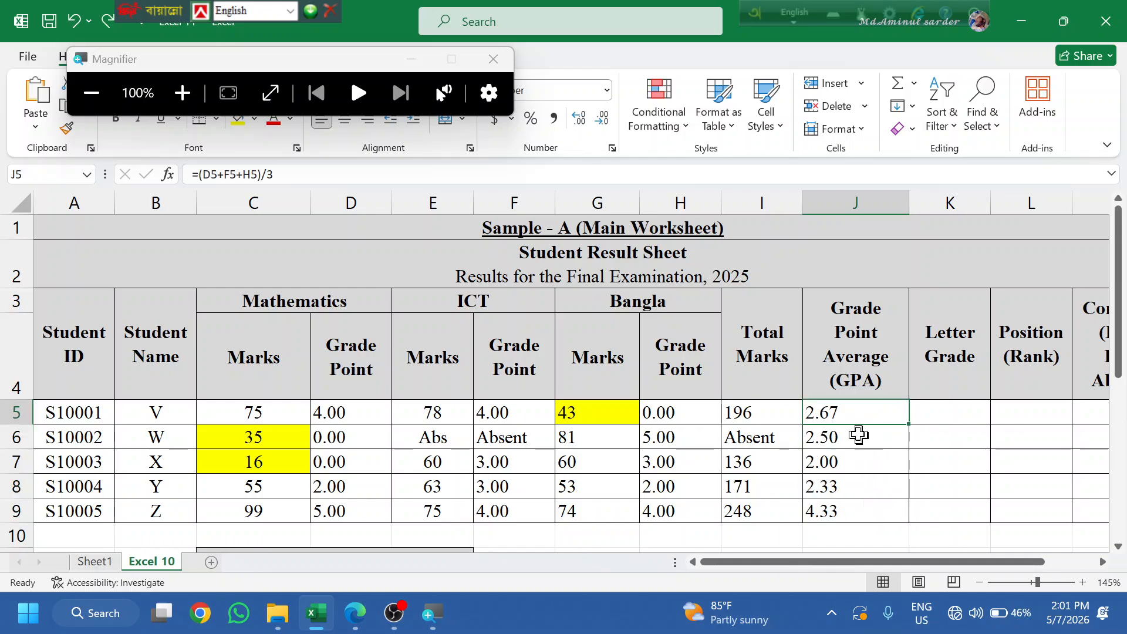
pyautogui.hotkey('ctrl', 'z')
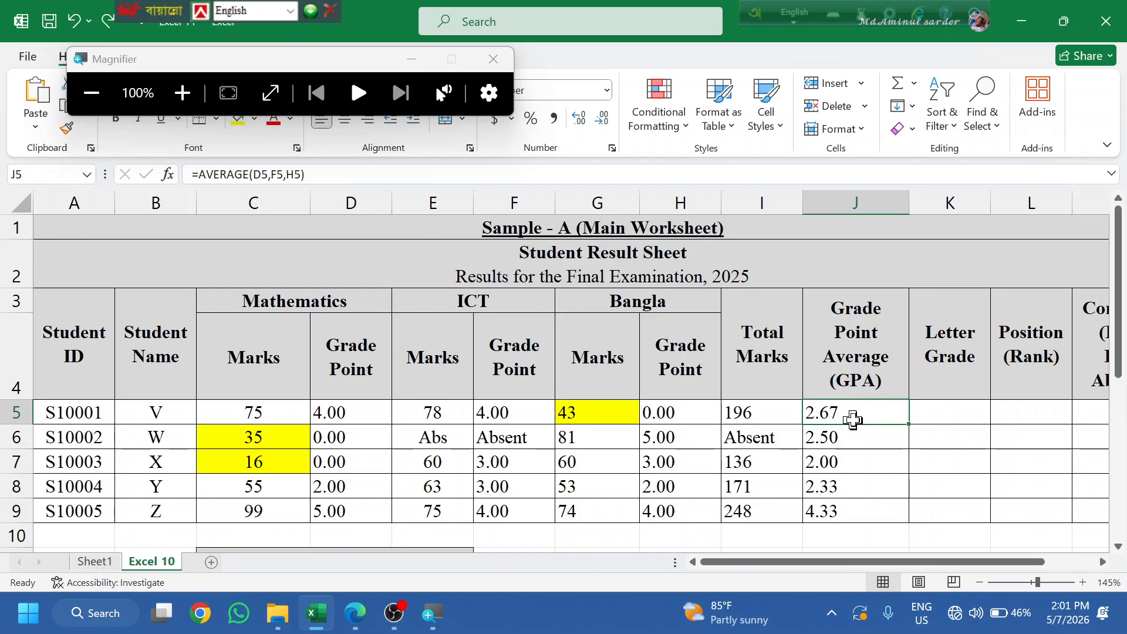
# - Change J5 to =IF(I5="Absent","Absent",AVERAGE(D5,F5,H5)), accept the correction, and fill it down to J9
pyautogui.doubleClick(851, 415)
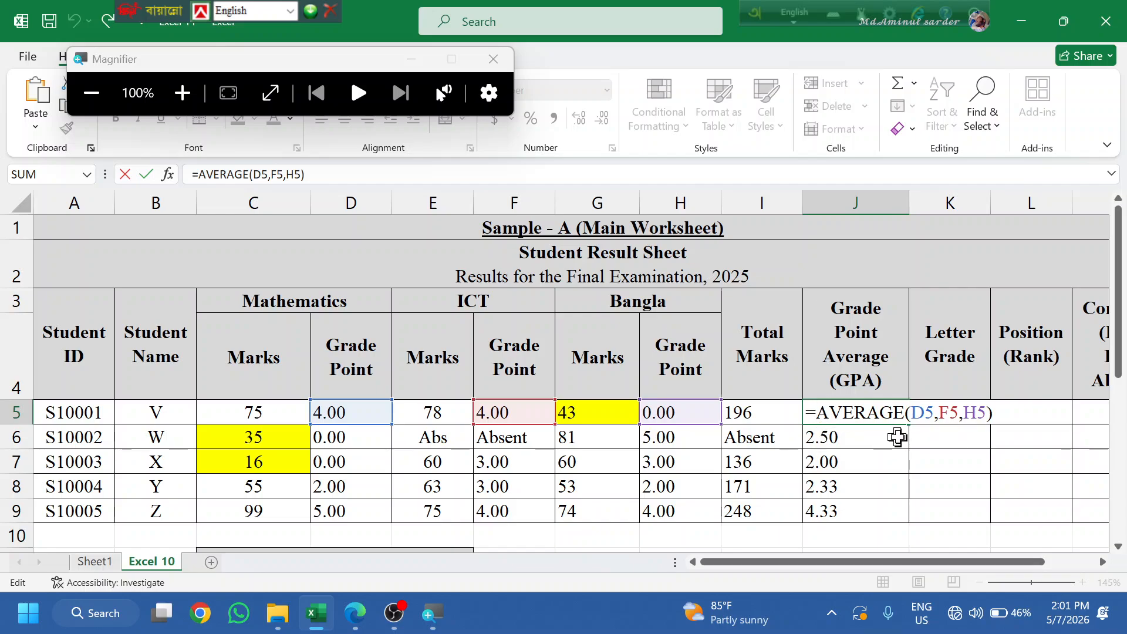
pyautogui.write('IF(')
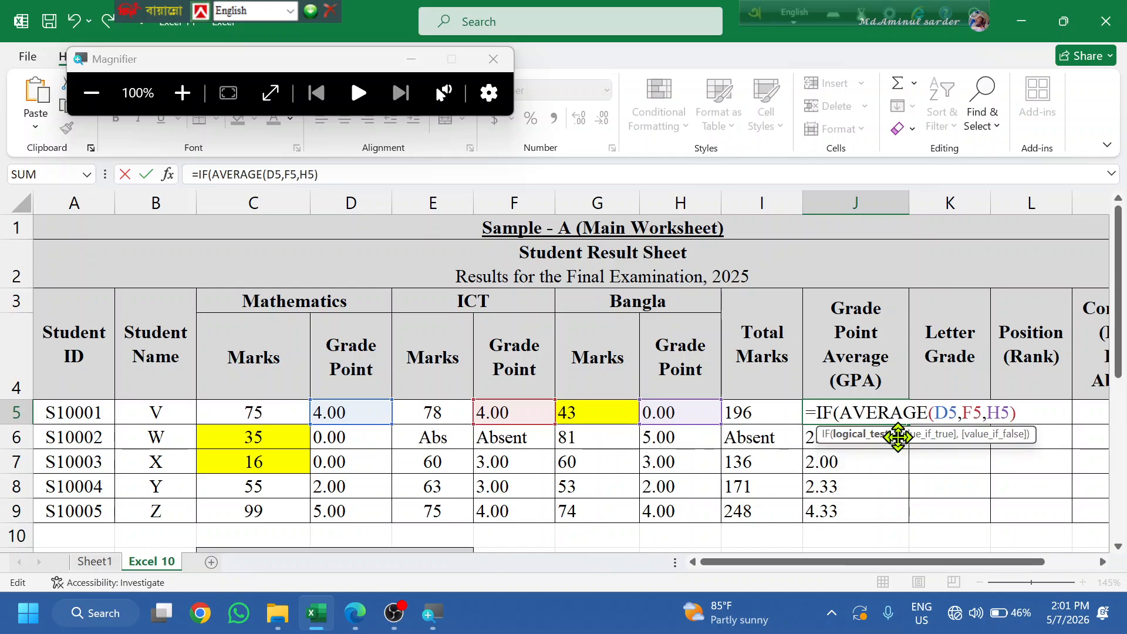
pyautogui.click(756, 417)
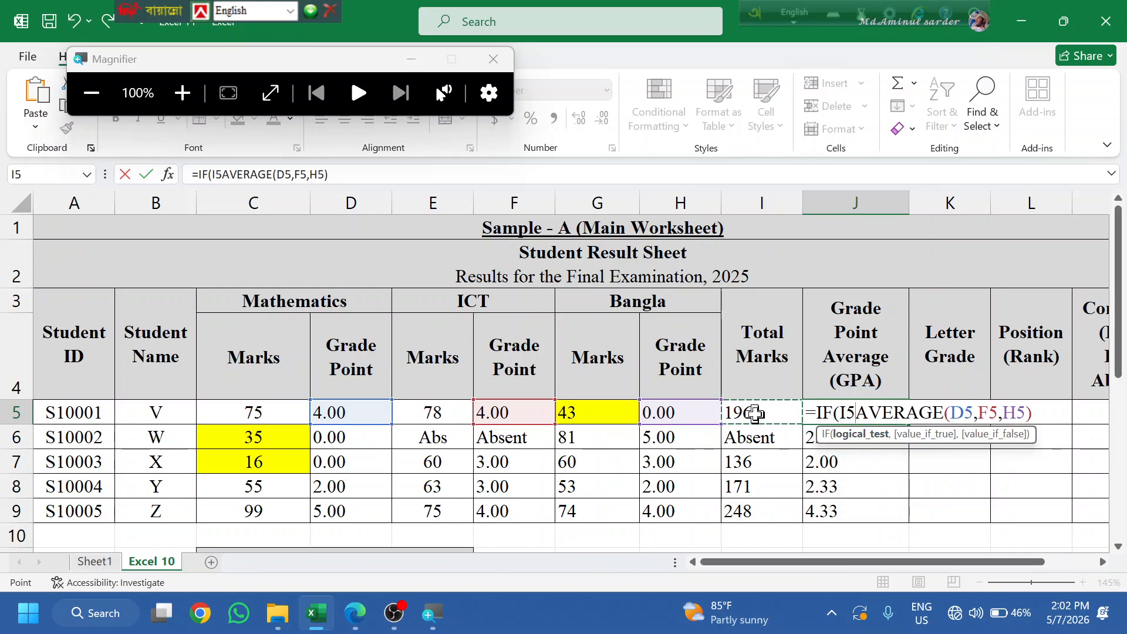
pyautogui.write('="')
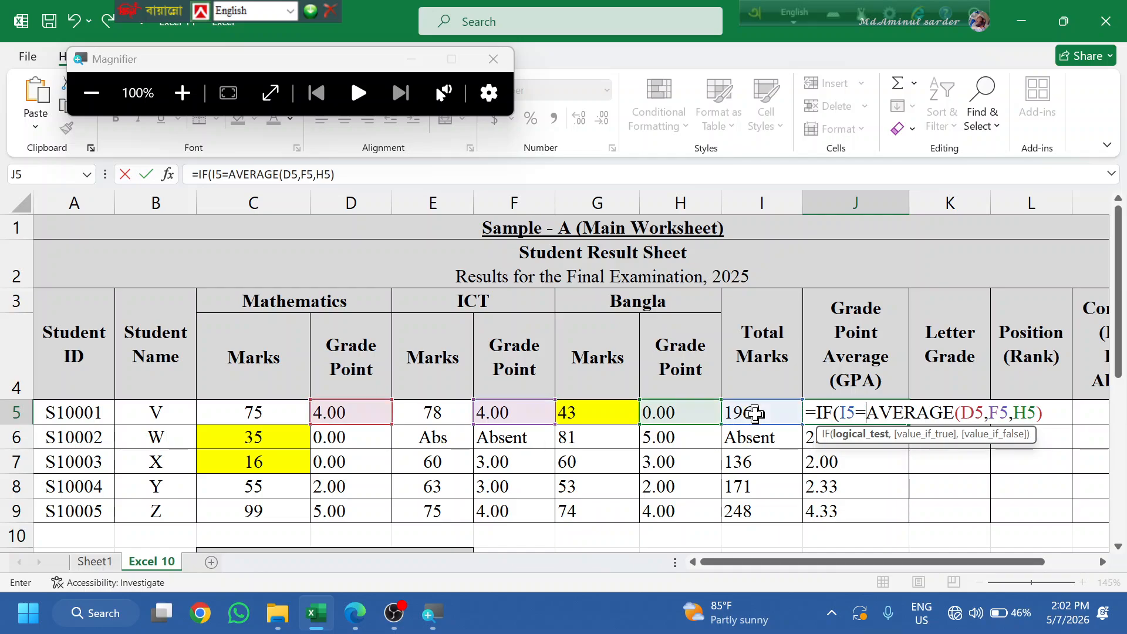
pyautogui.write('Absent')
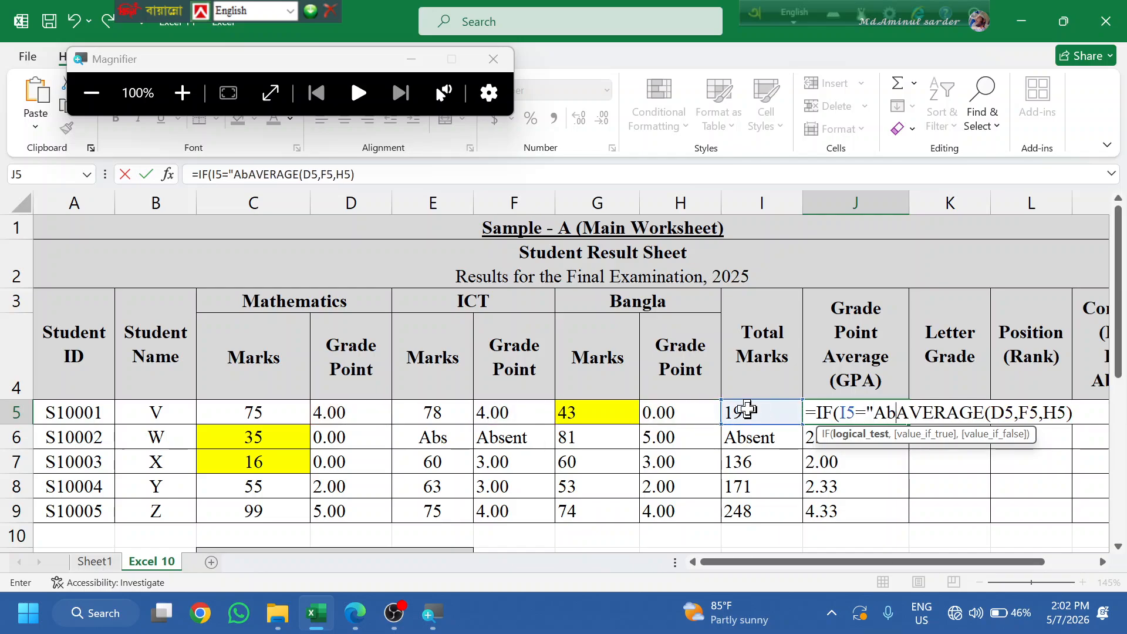
pyautogui.write('",')
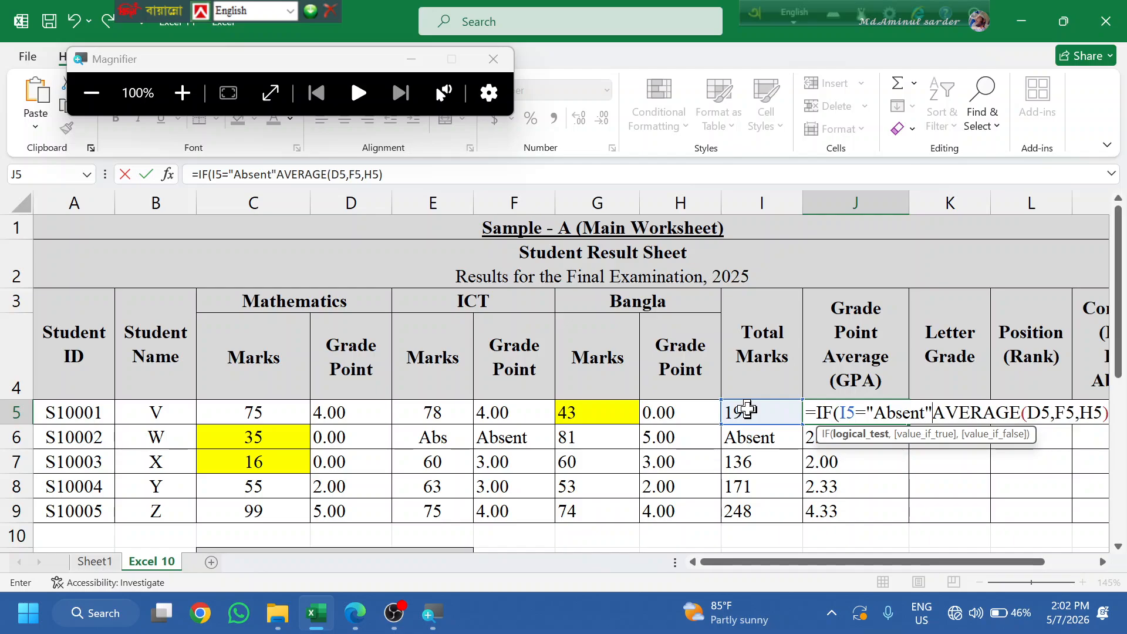
pyautogui.write('"Absen')
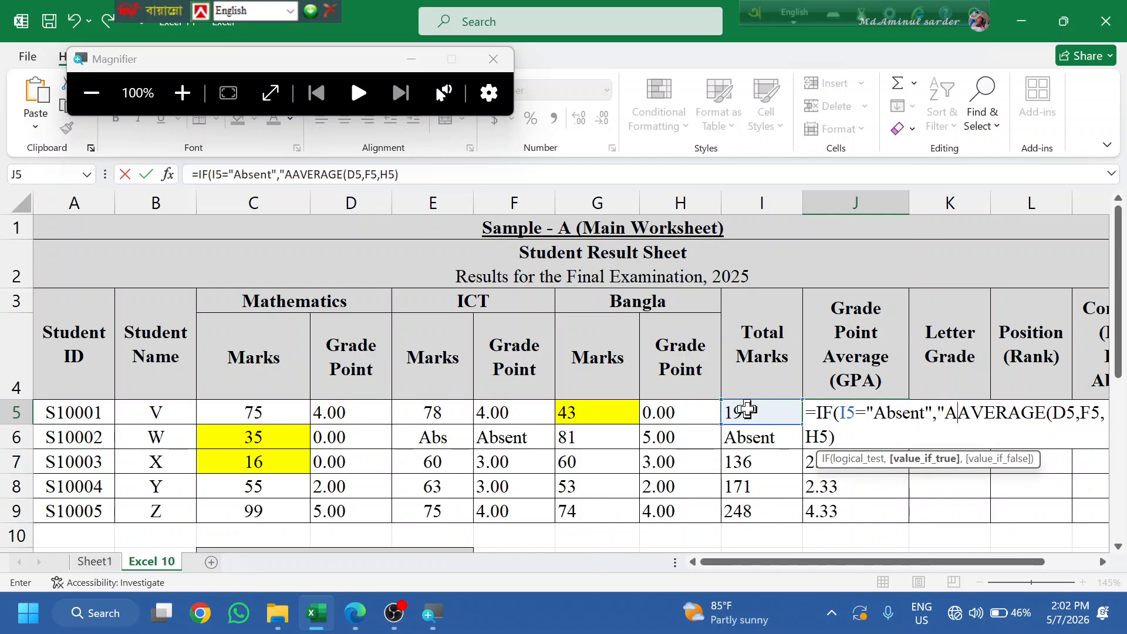
pyautogui.write('t",')
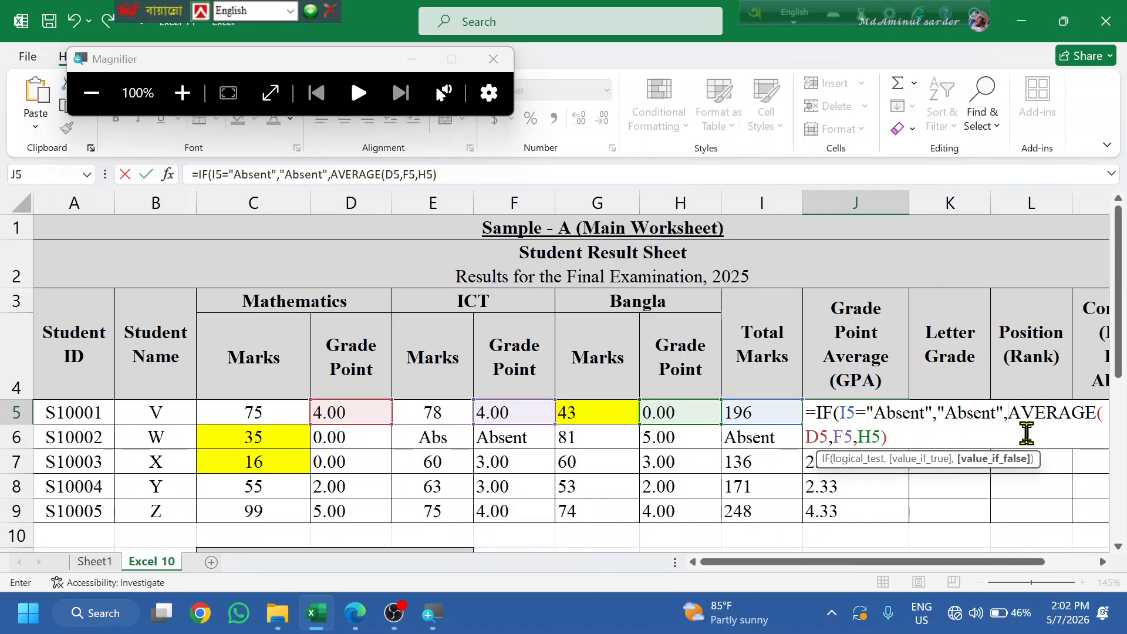
pyautogui.press('Return')
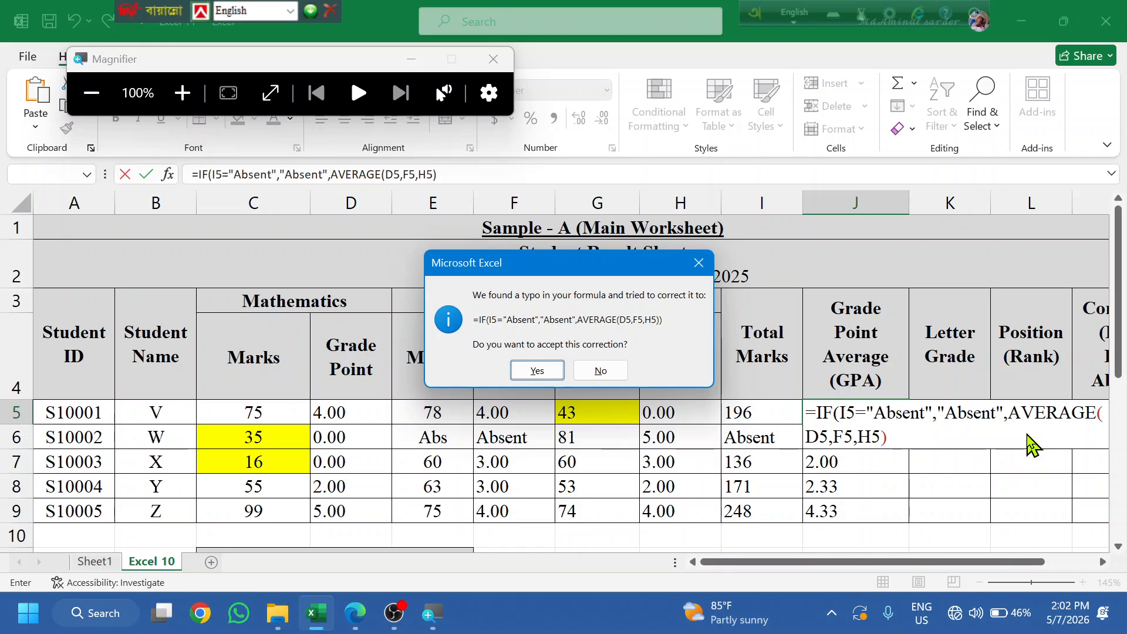
pyautogui.press('Return')
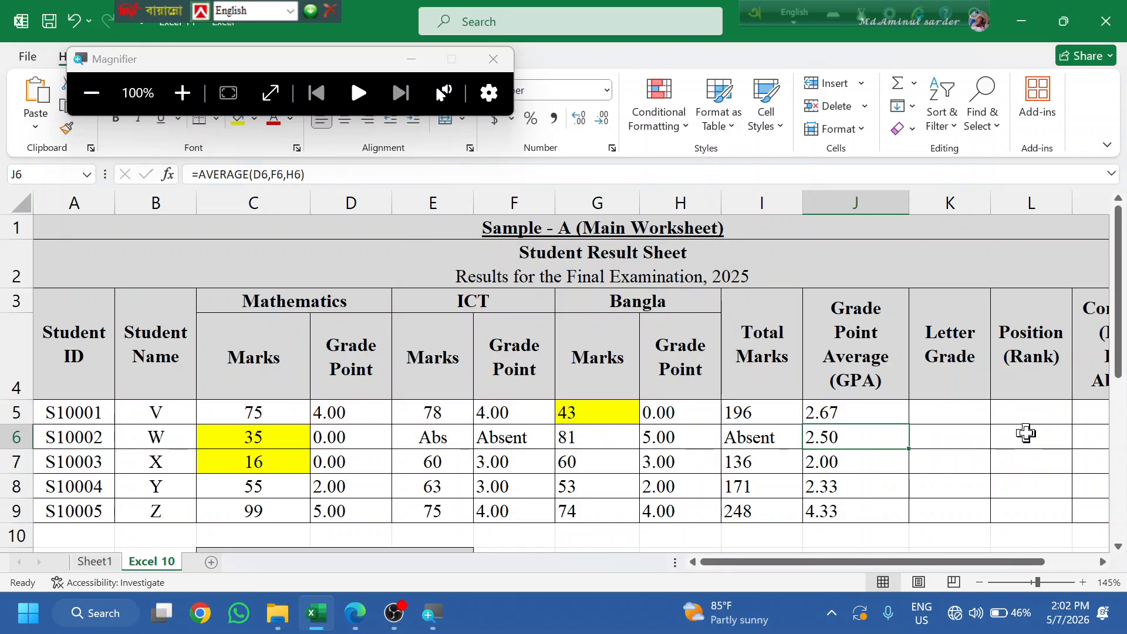
pyautogui.click(880, 413)
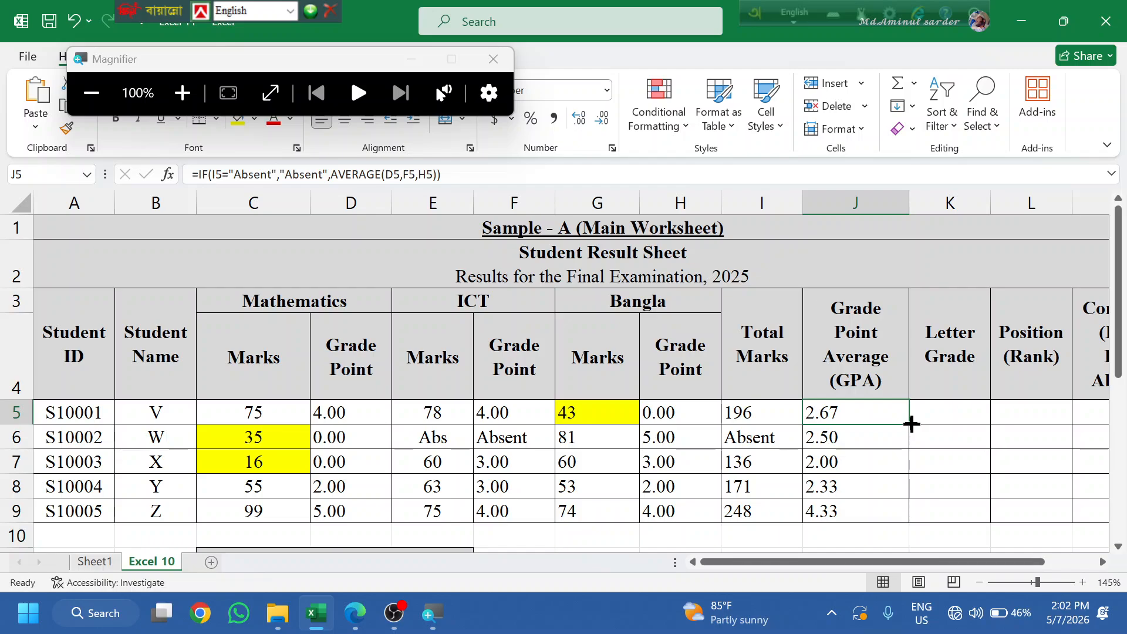
pyautogui.doubleClick(909, 424)
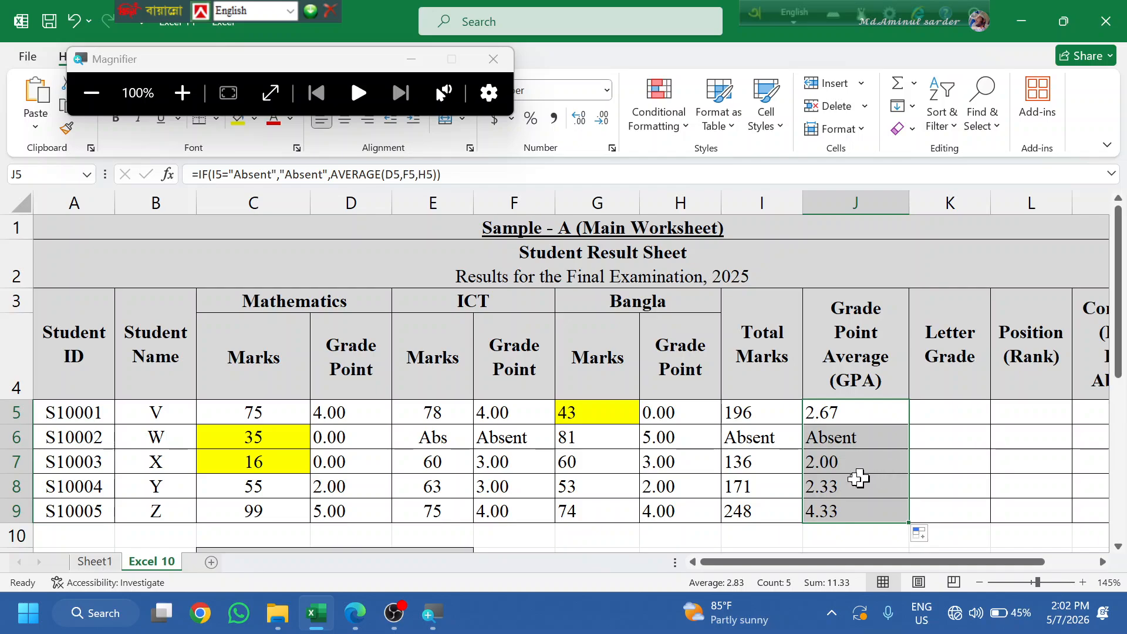
# - Format Paint H6's grade-point formatting onto the GPA cells J5:J9
pyautogui.click(649, 442)
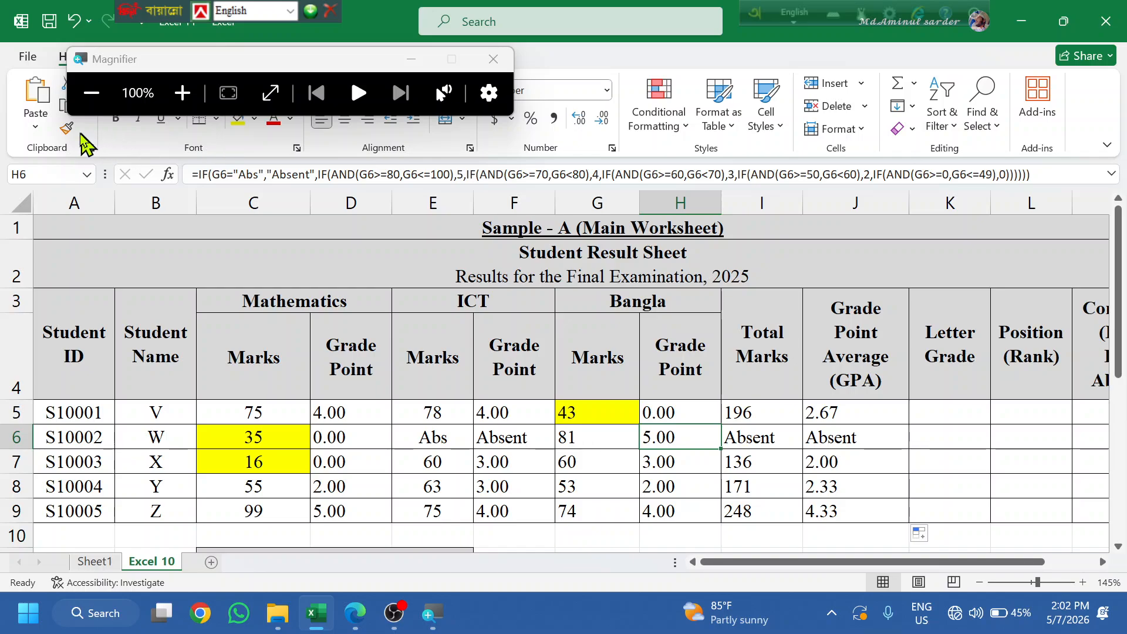
pyautogui.press('super+plus')
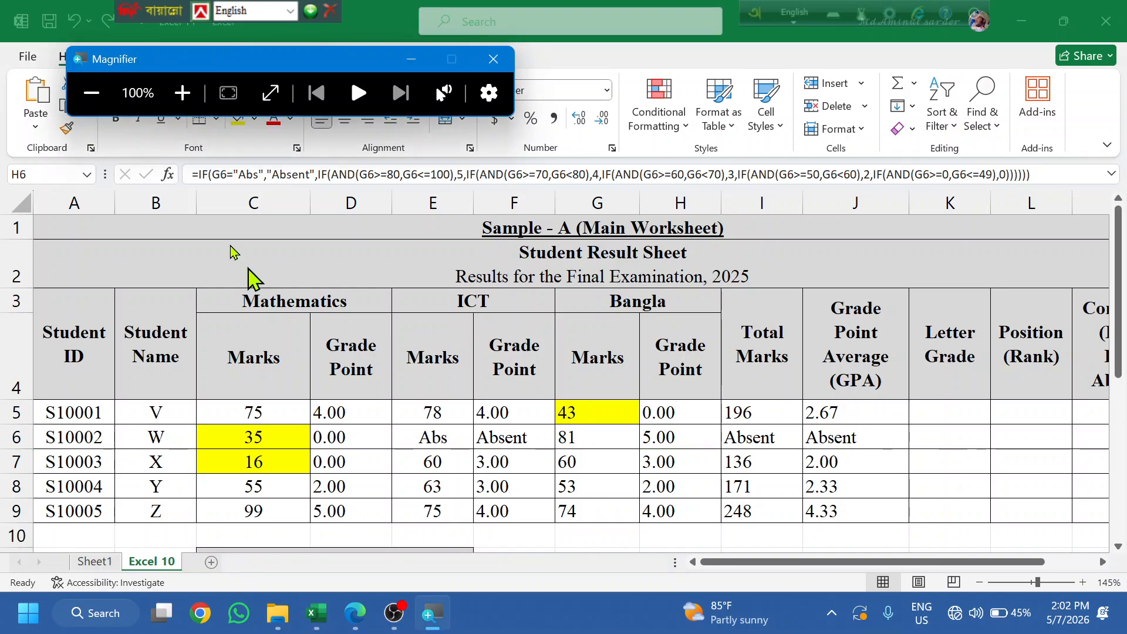
pyautogui.click(655, 441)
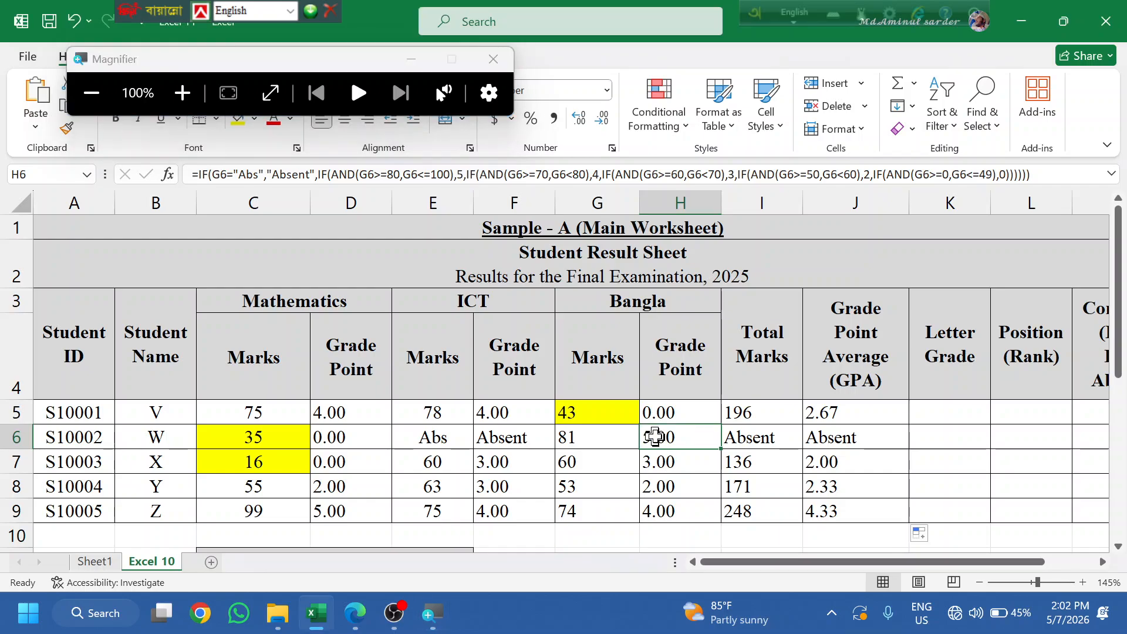
pyautogui.click(66, 129)
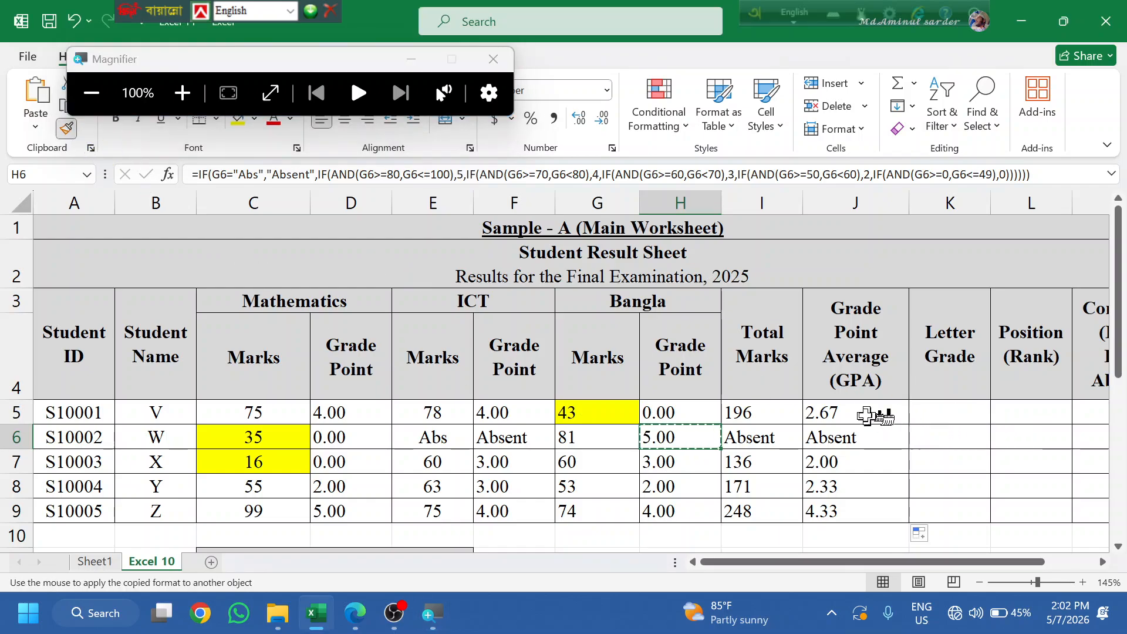
pyautogui.moveTo(863, 414); pyautogui.dragTo(869, 521)
pyautogui.click(1051, 413)
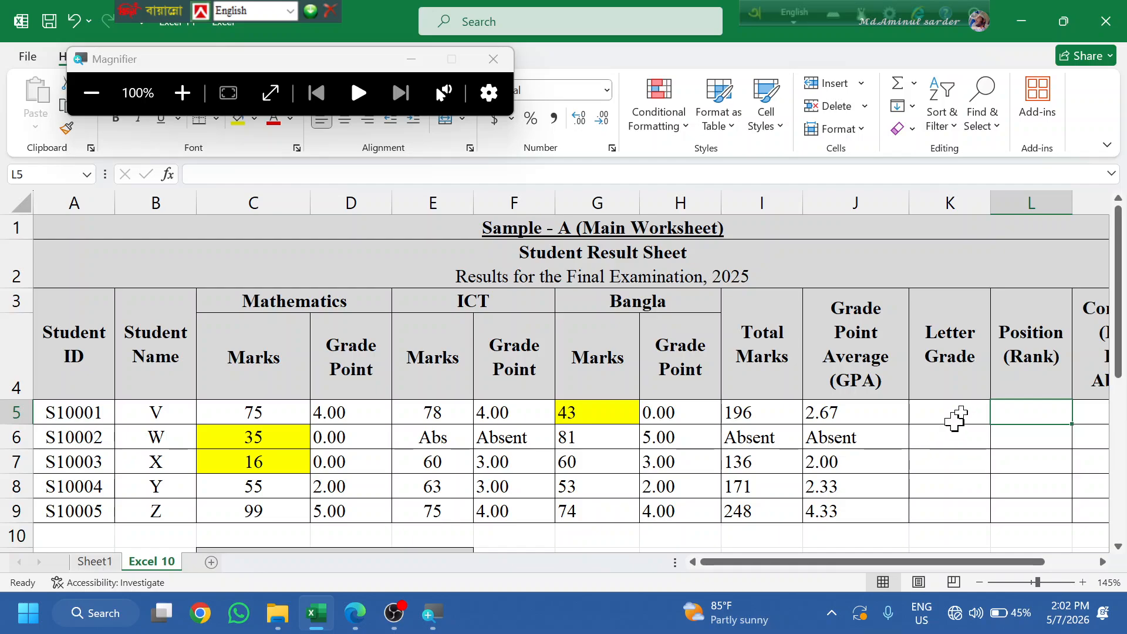
# - Compare the I5 total and J5 GPA formulas, then re-commit J5
pyautogui.click(854, 417)
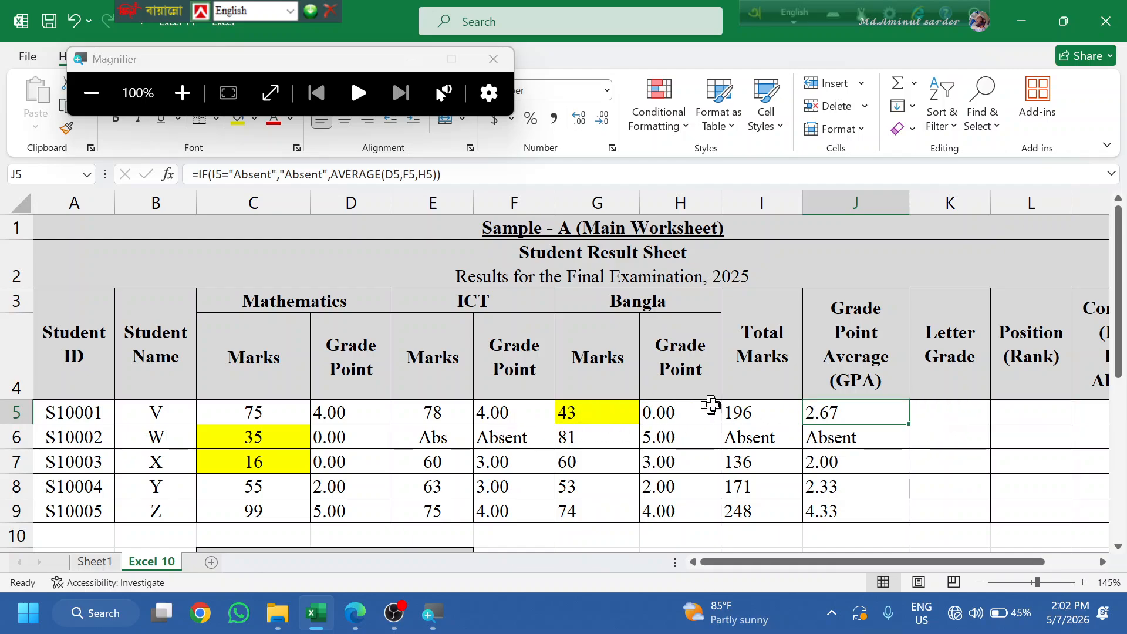
pyautogui.click(746, 407)
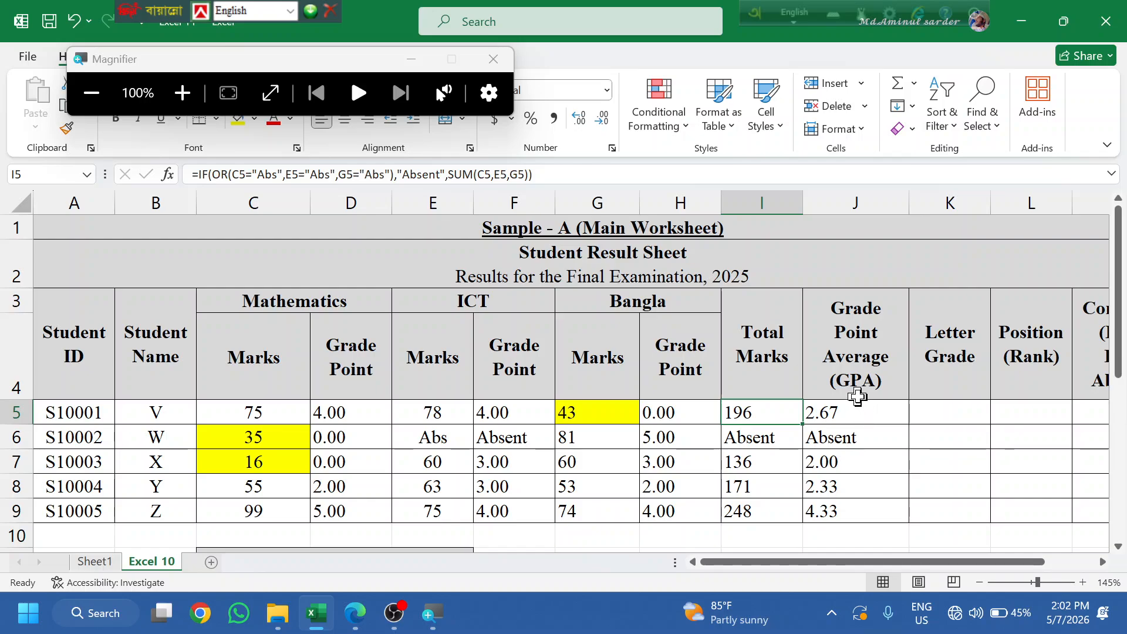
pyautogui.click(855, 407)
pyautogui.click(762, 410)
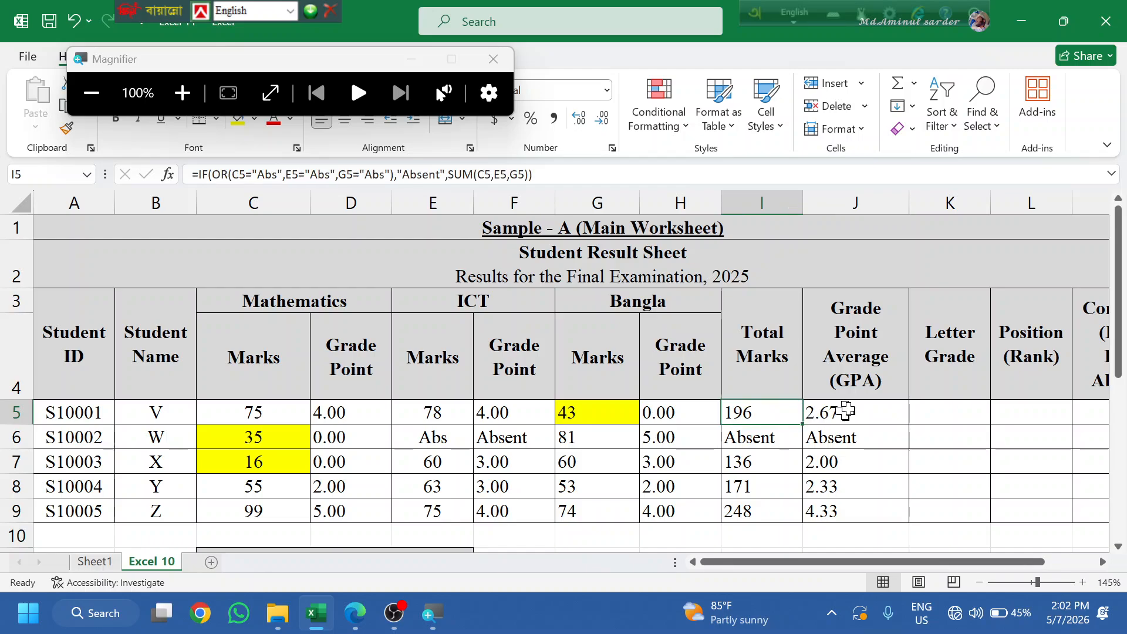
pyautogui.click(853, 406)
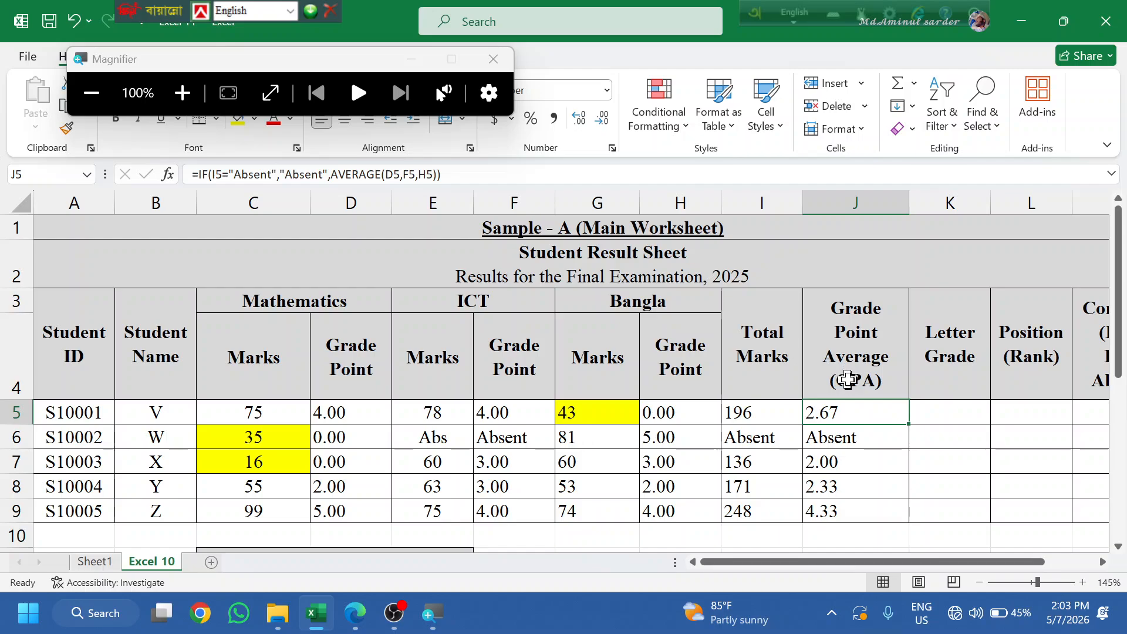
pyautogui.doubleClick(832, 405)
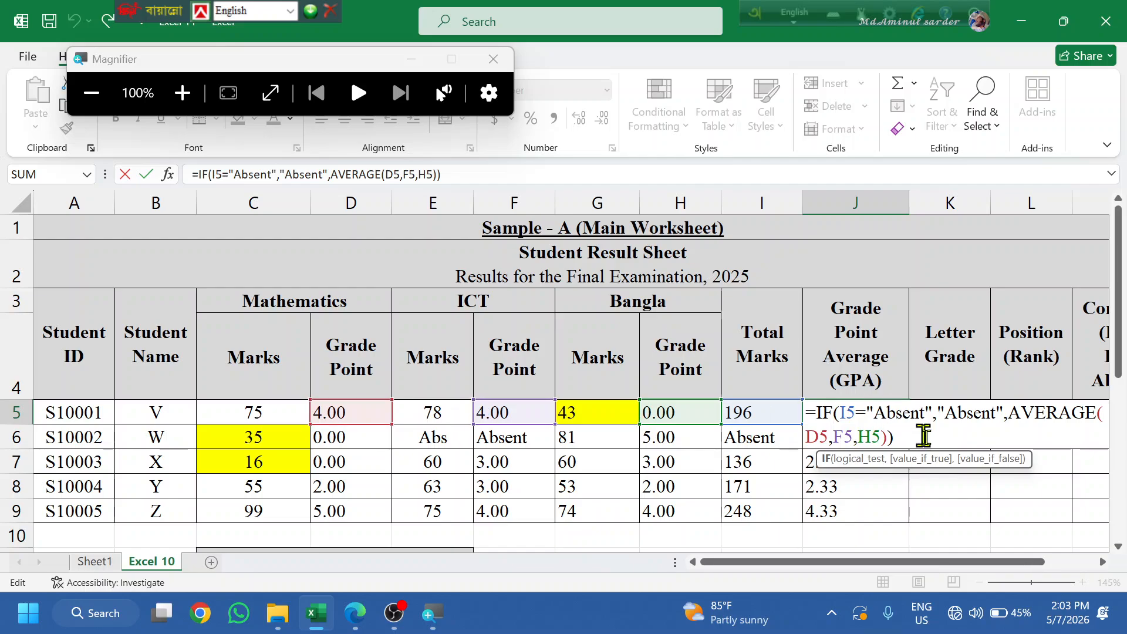
pyautogui.press('Return')
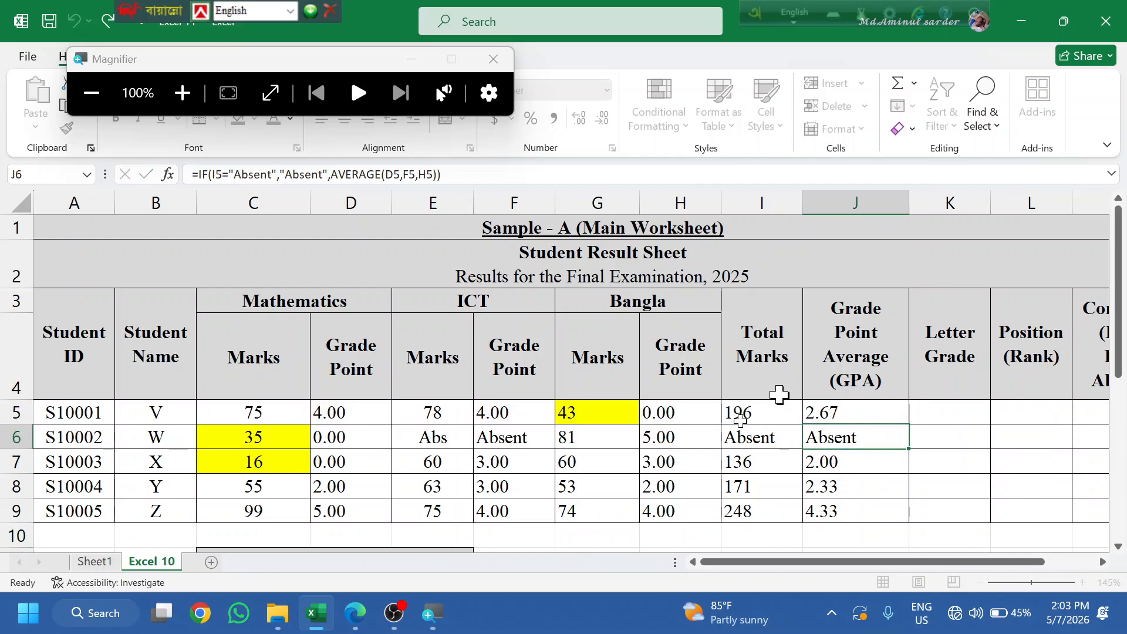
# - Check row 6's total and GPA, select K6, and bring up the PDF instructions
pyautogui.click(747, 437)
pyautogui.click(858, 426)
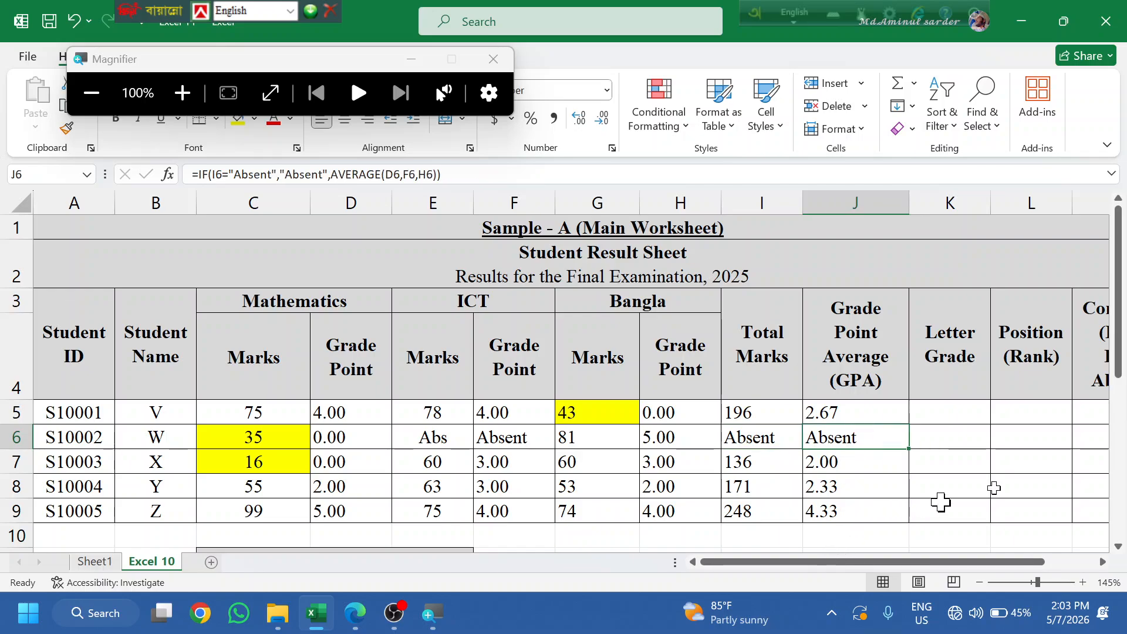
pyautogui.click(919, 431)
pyautogui.click(358, 614)
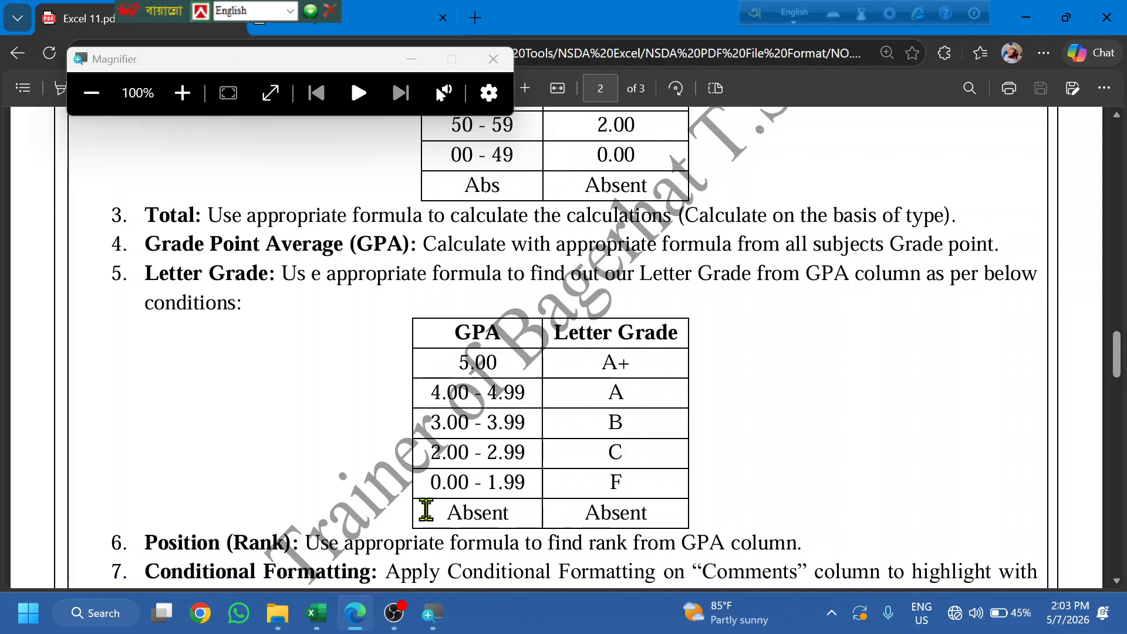
# - Review the PDF's item 5 Letter Grade table (5.00 = A+, 2.00–2.99 range), then return to Excel
pyautogui.scroll(-3, 426, 511)
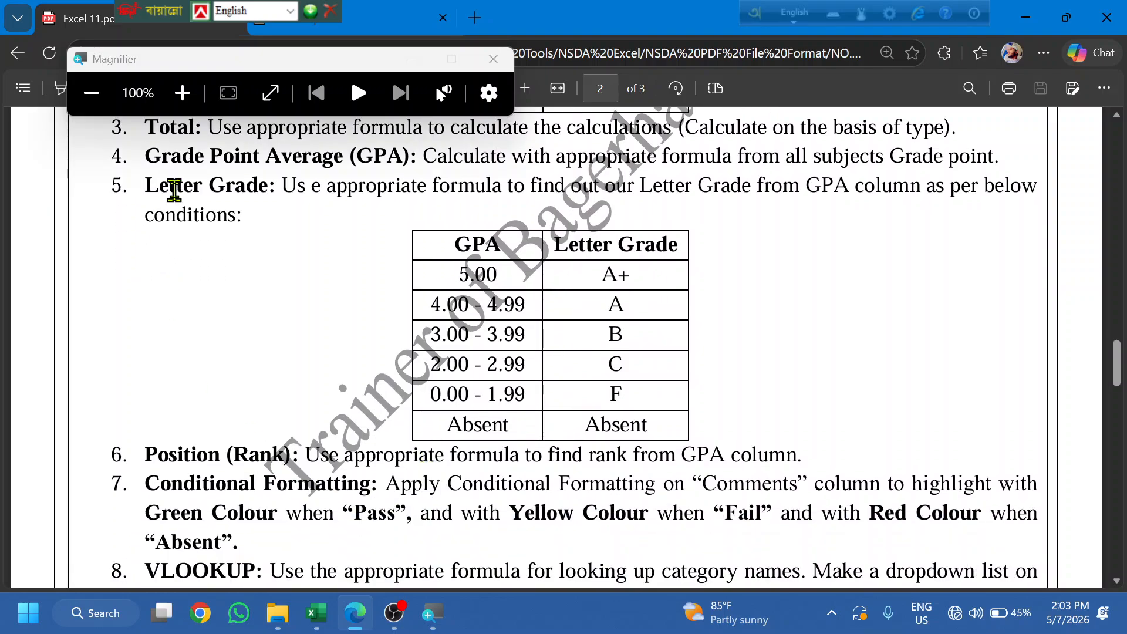
pyautogui.doubleClick(156, 185)
pyautogui.click(259, 246)
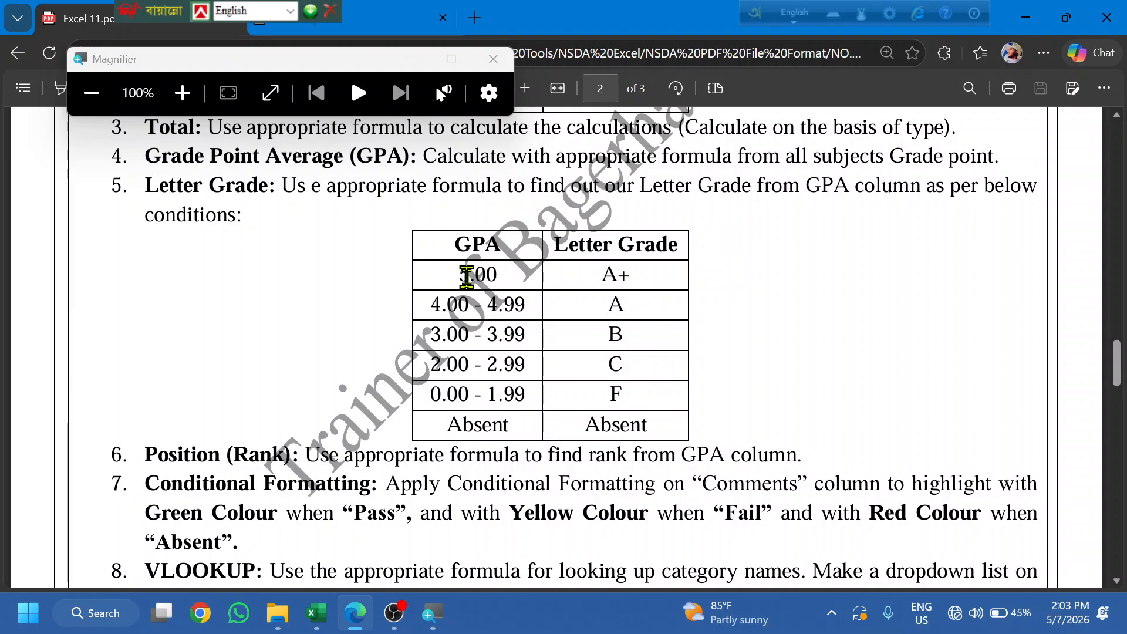
pyautogui.moveTo(459, 275); pyautogui.dragTo(502, 271)
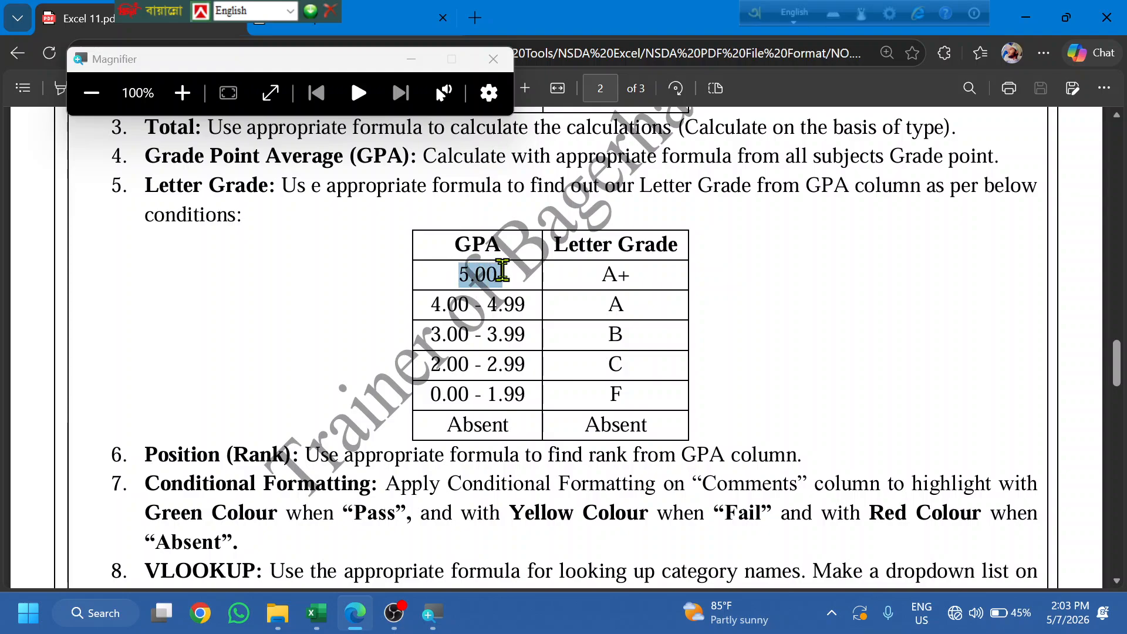
pyautogui.moveTo(504, 369); pyautogui.dragTo(488, 365)
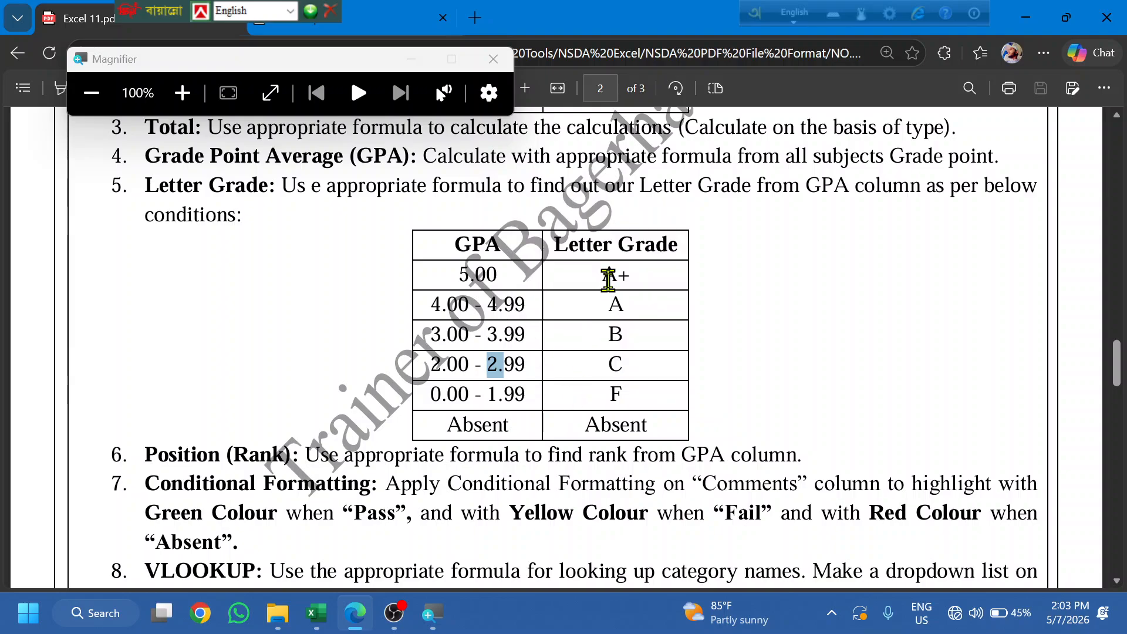
pyautogui.moveTo(602, 282); pyautogui.dragTo(641, 288)
pyautogui.click(594, 402)
pyautogui.moveTo(457, 284); pyautogui.dragTo(503, 291)
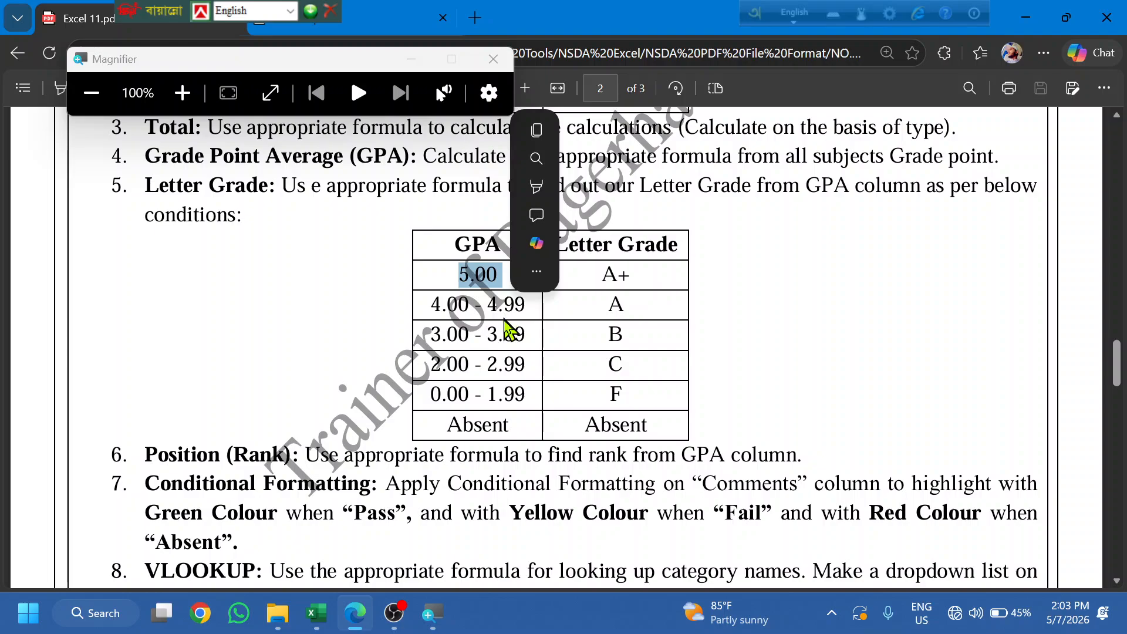
pyautogui.click(352, 615)
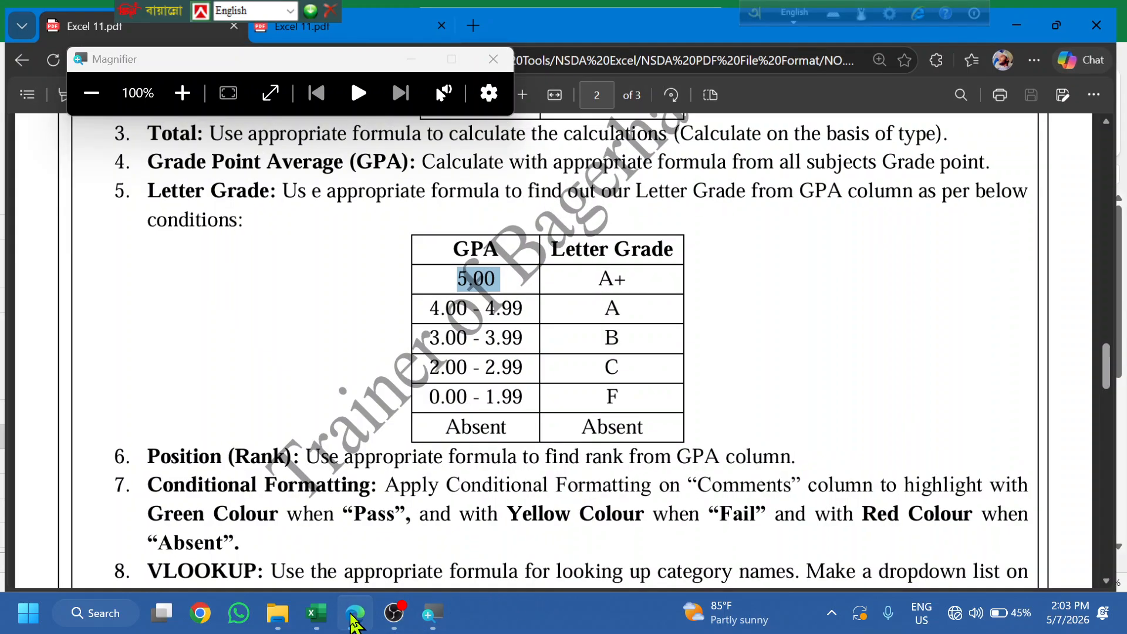
pyautogui.click(352, 615)
# - Begin K5's Letter Grade formula as =IF(J5=5,"A+", so a perfect GPA earns A+
pyautogui.click(915, 407)
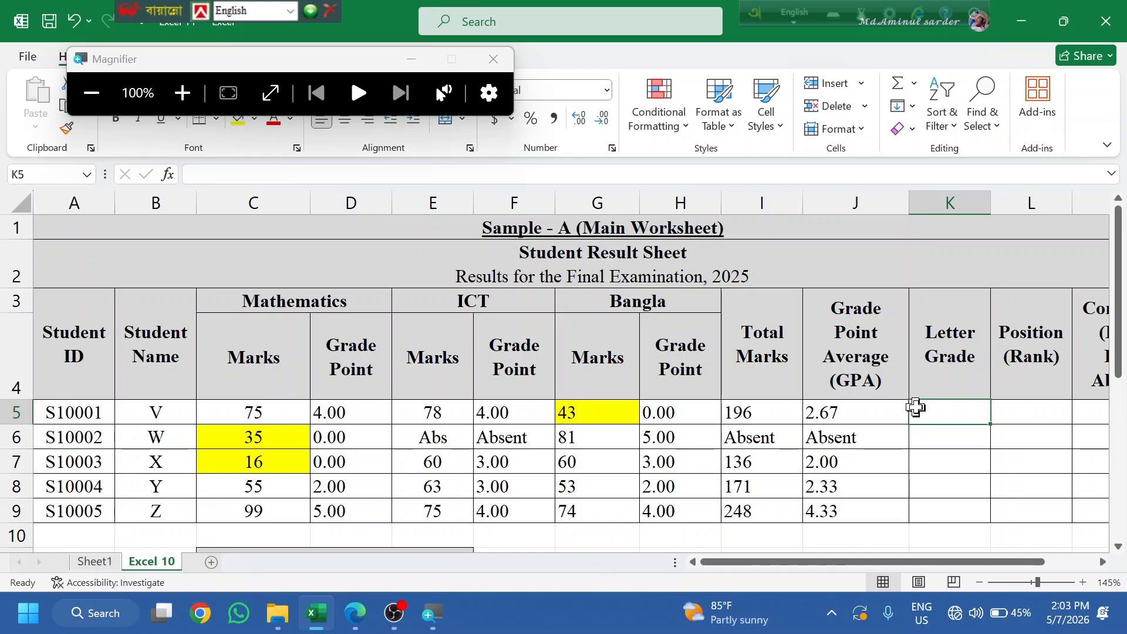
pyautogui.write('=if')
pyautogui.press('Tab')
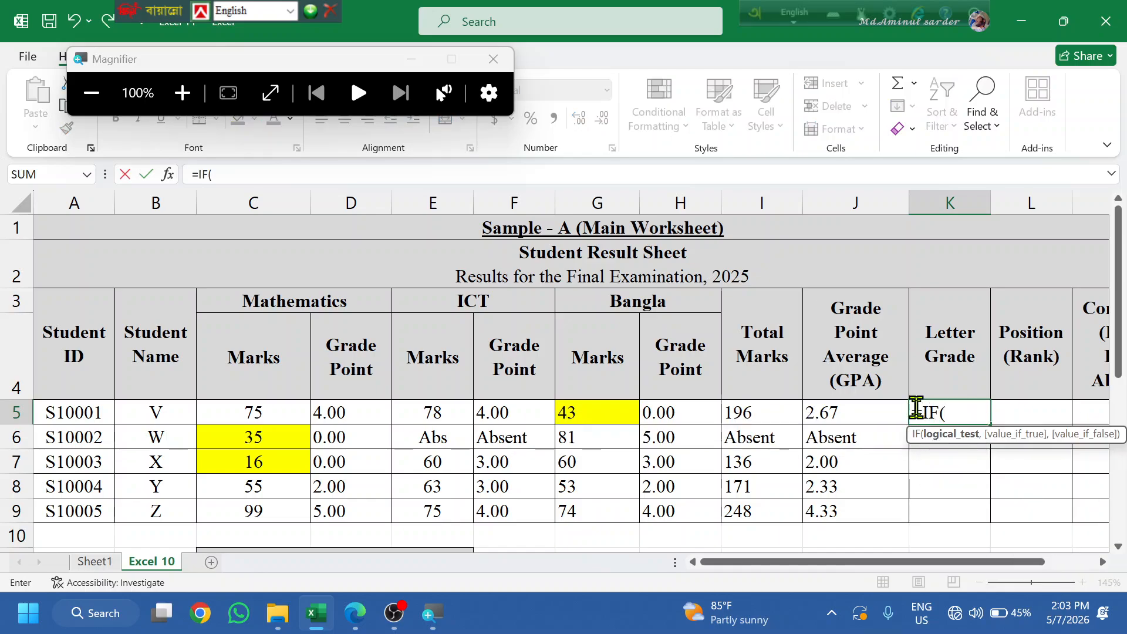
pyautogui.click(822, 412)
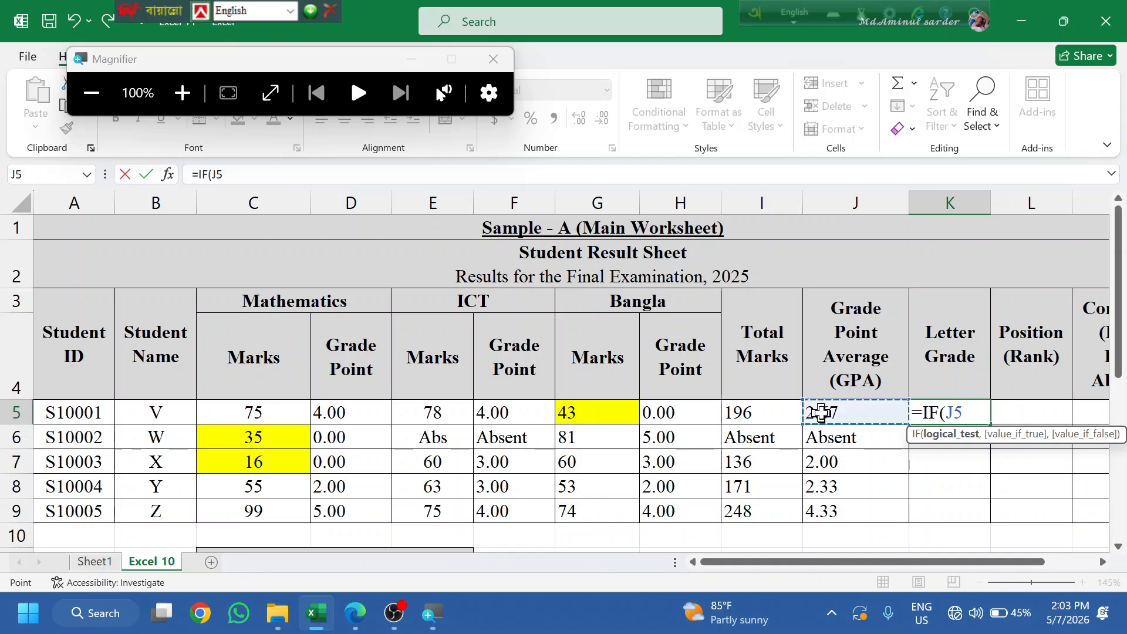
pyautogui.write('=5,')
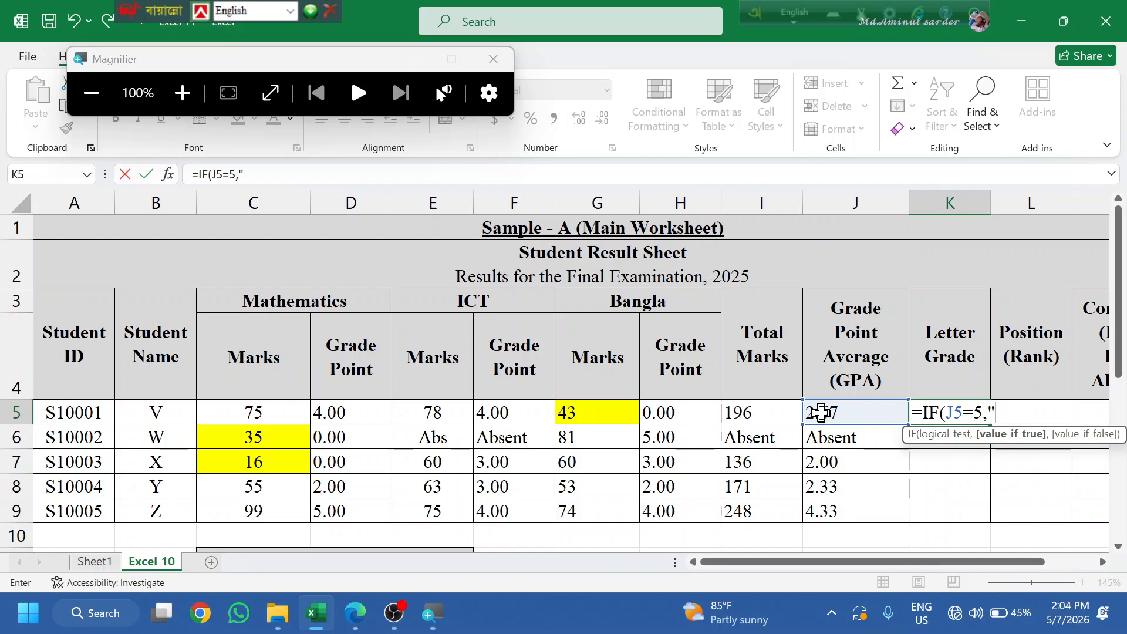
pyautogui.write('"A+",')
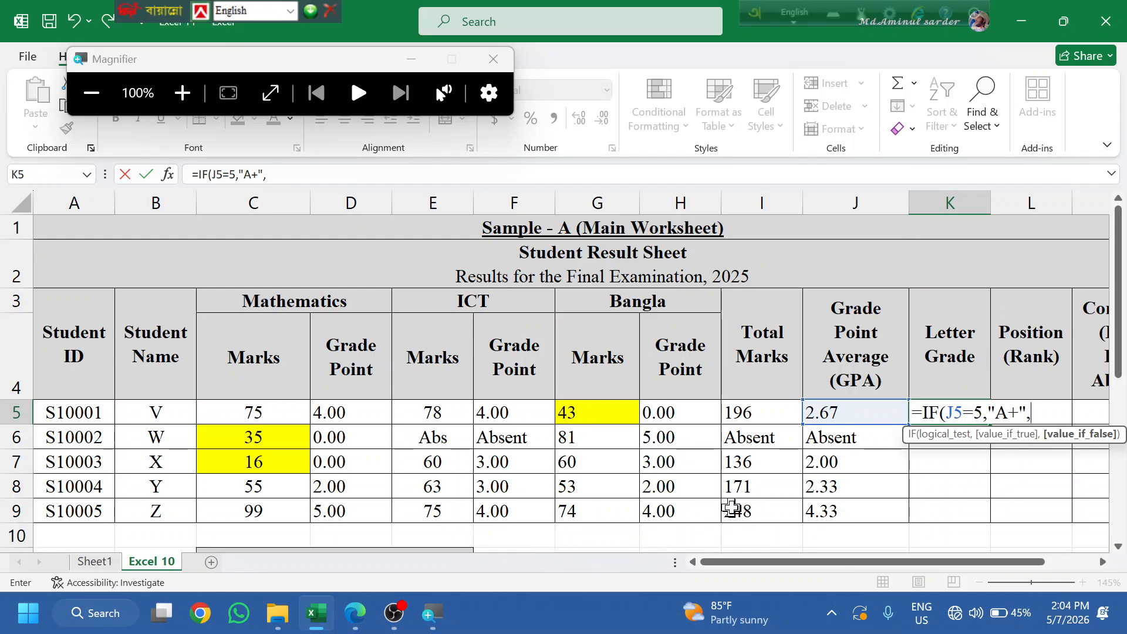
pyautogui.click(354, 613)
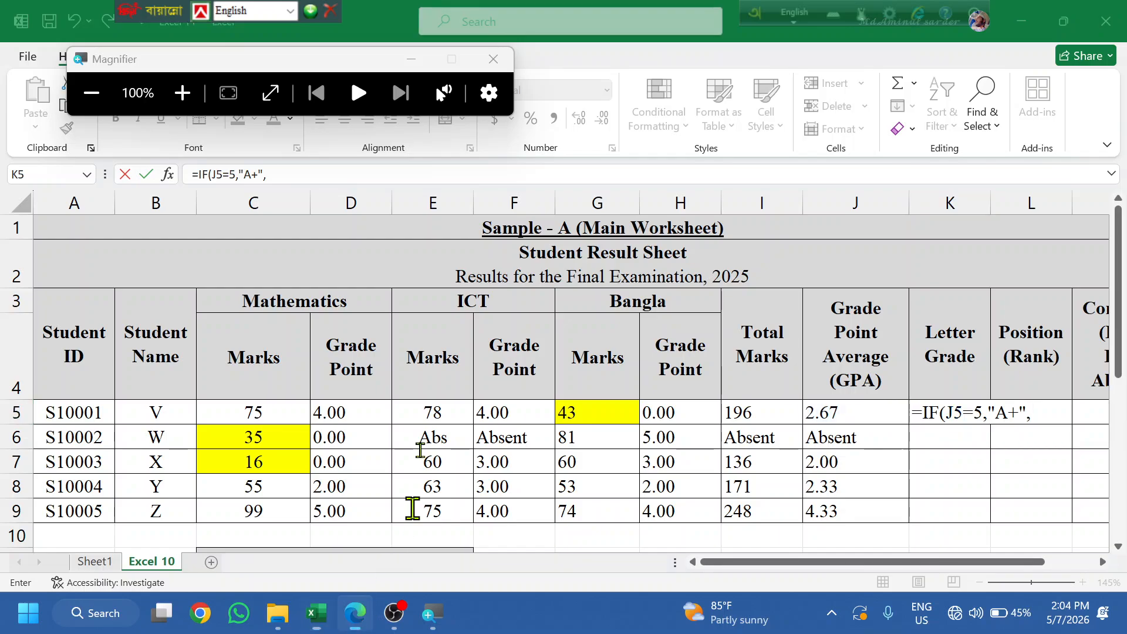
pyautogui.click(441, 316)
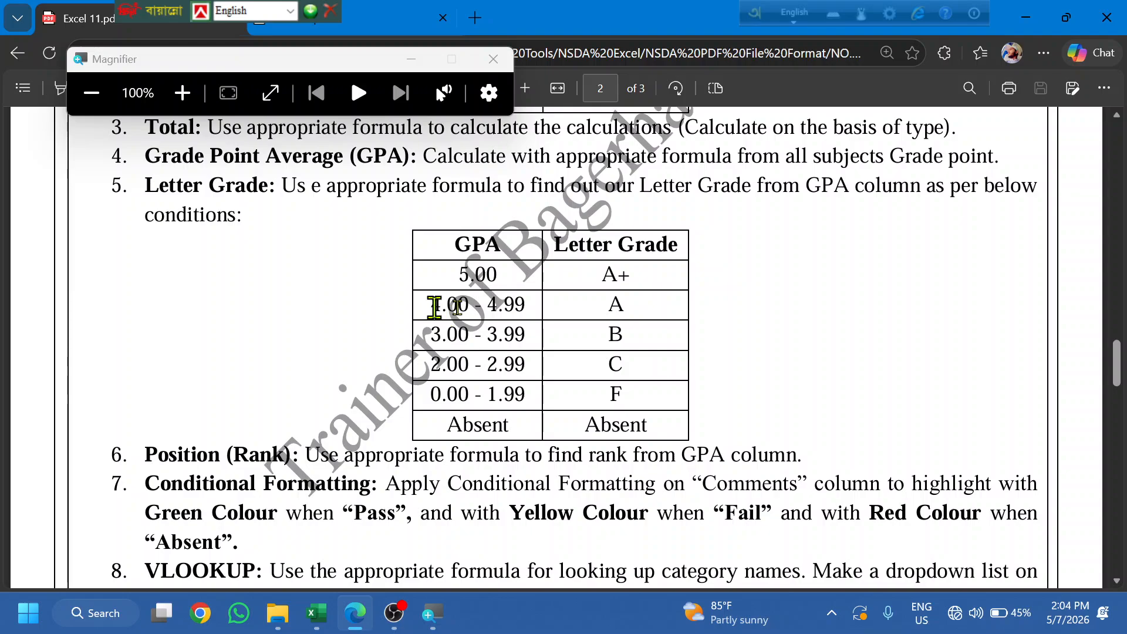
pyautogui.moveTo(434, 306); pyautogui.dragTo(533, 310)
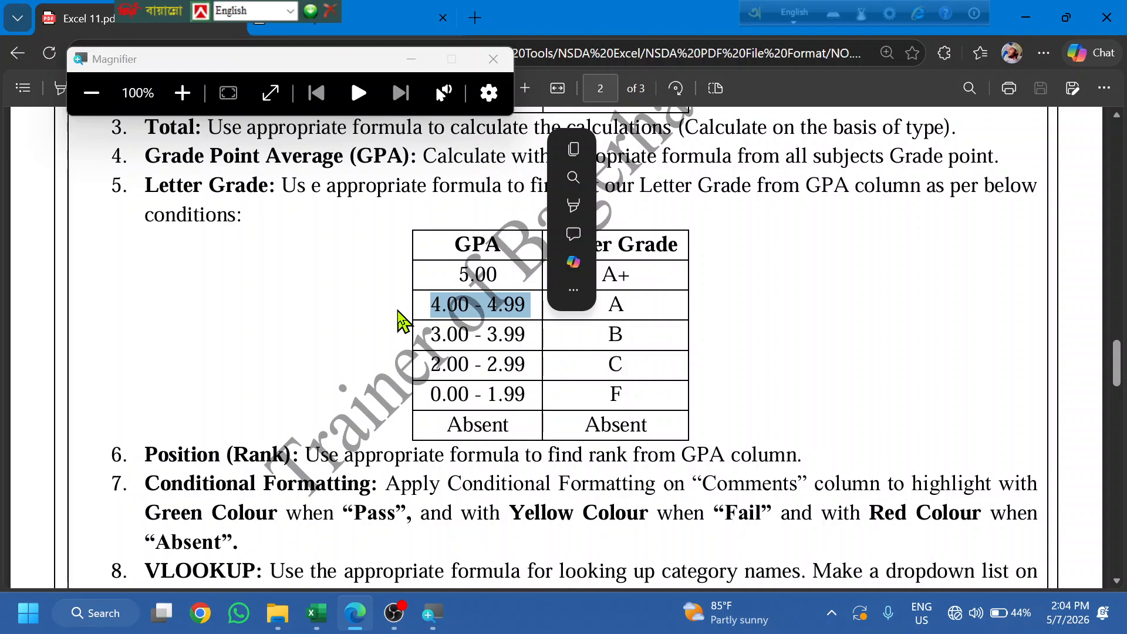
pyautogui.moveTo(504, 273); pyautogui.dragTo(448, 267)
pyautogui.click(494, 283)
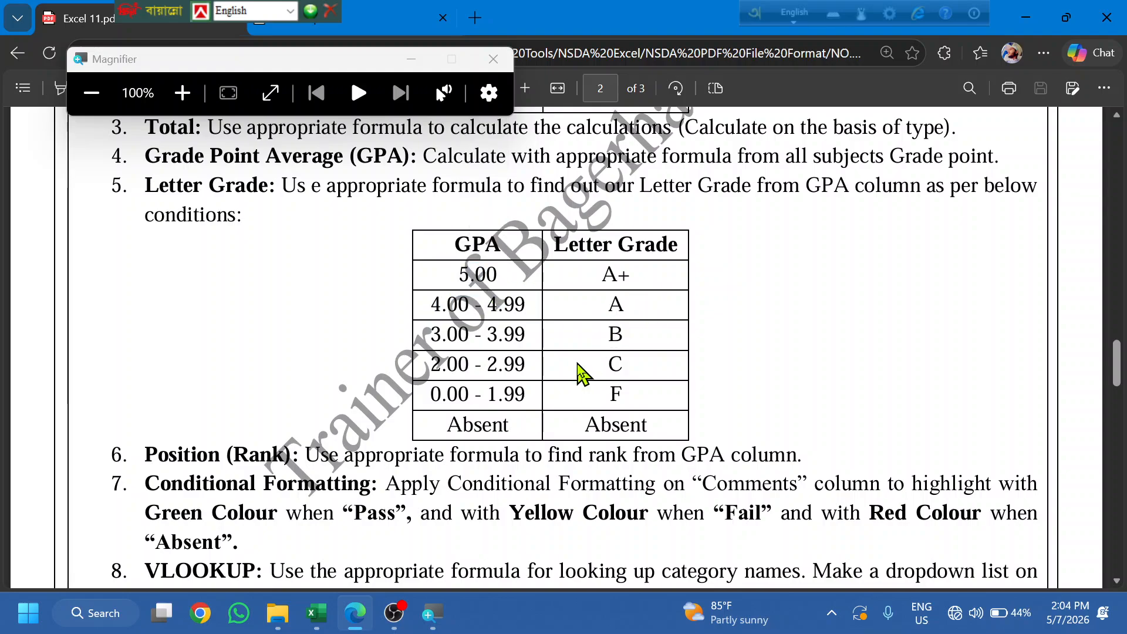
pyautogui.click(360, 617)
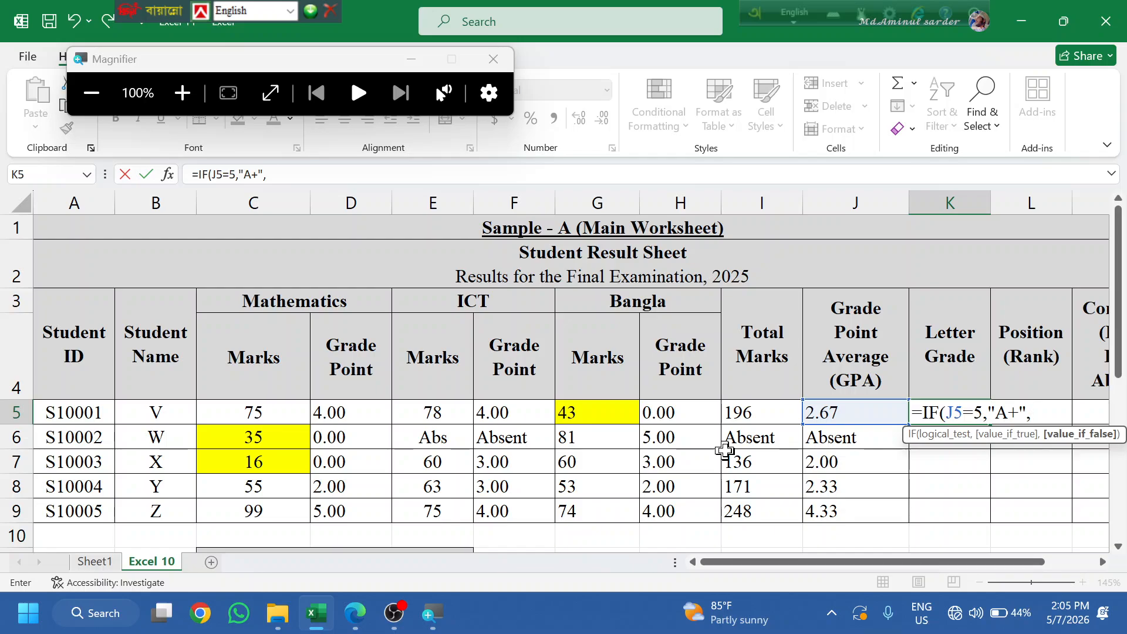
# - Add the nested IF(AND(J5>=4,J5<=4.99),"A", clause to K5 and select it for copying
pyautogui.write('IF(and')
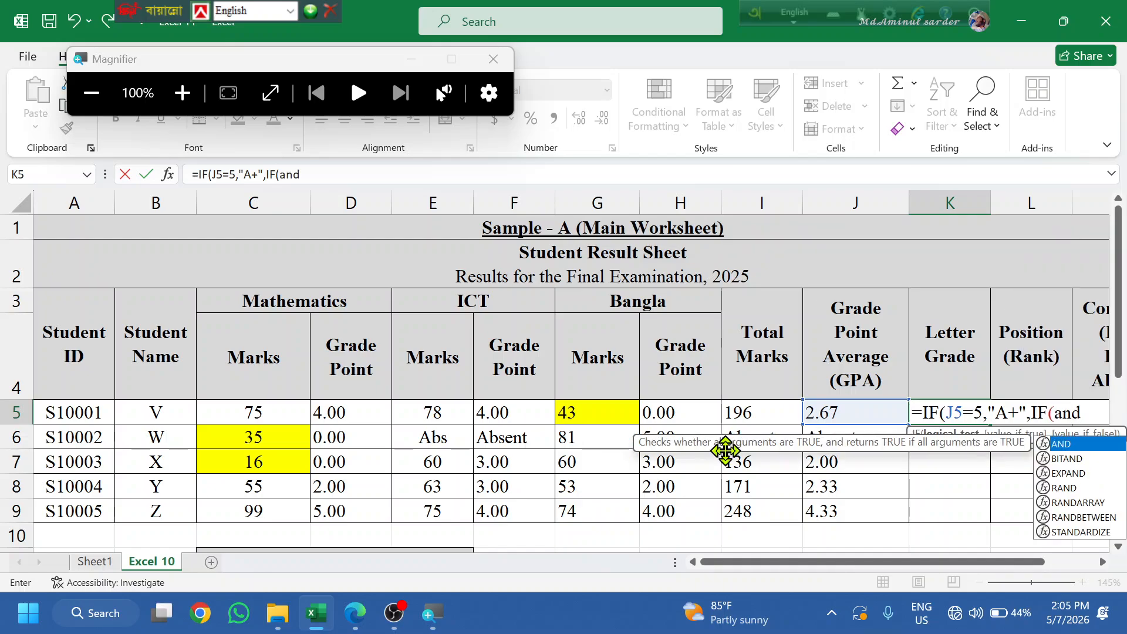
pyautogui.press('Tab')
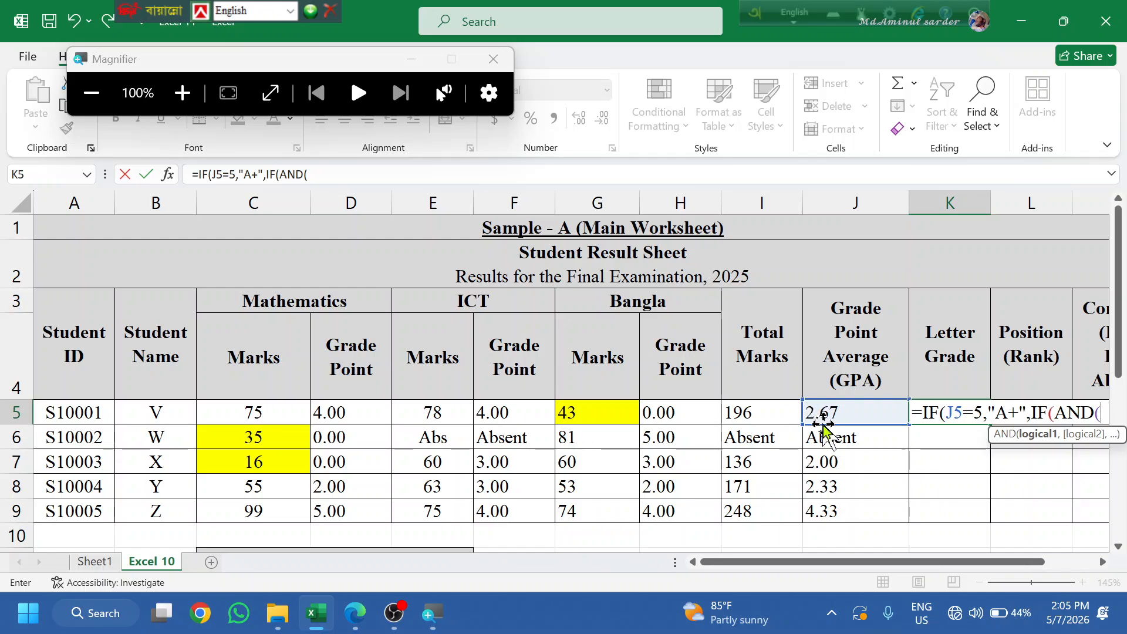
pyautogui.click(860, 411)
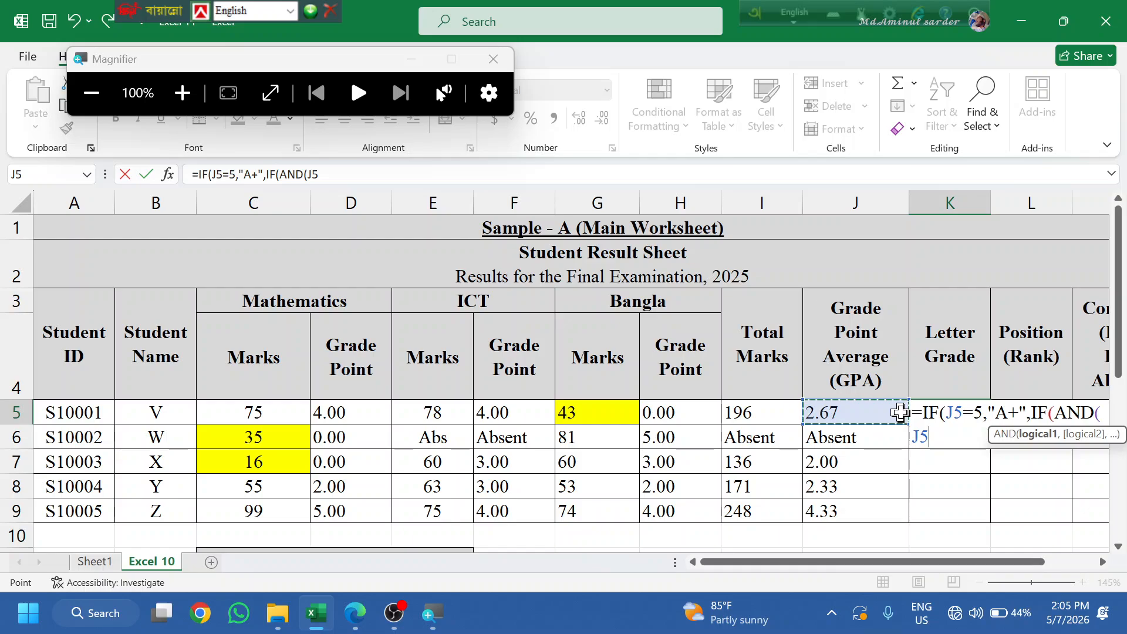
pyautogui.moveTo(984, 565); pyautogui.dragTo(1072, 550)
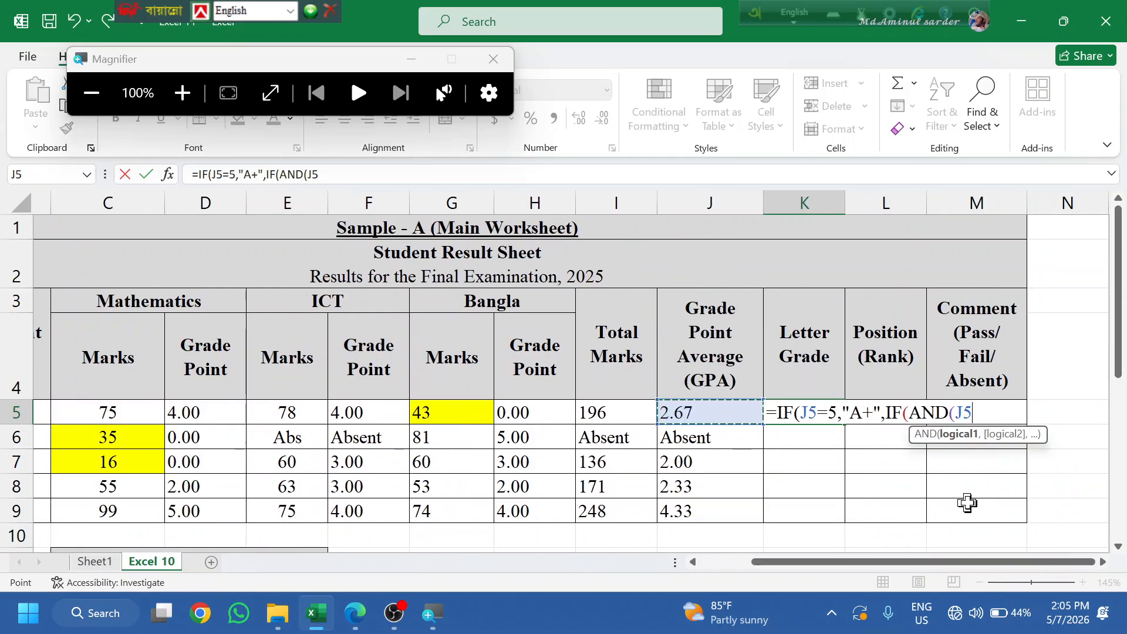
pyautogui.write('>')
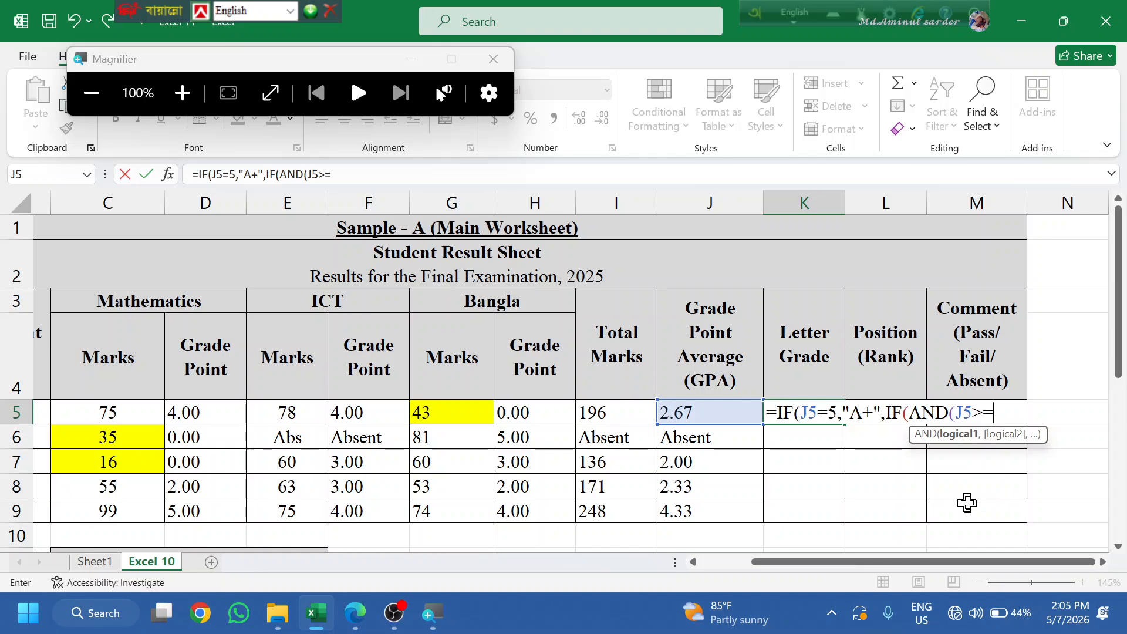
pyautogui.write('=4,')
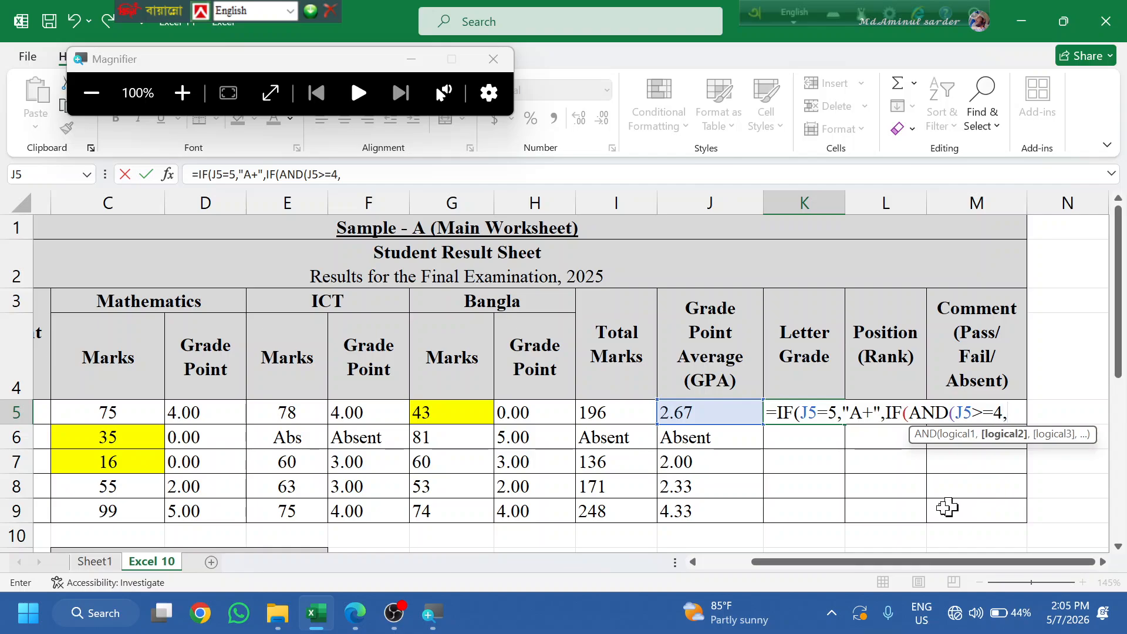
pyautogui.click(708, 412)
pyautogui.write('<=4')
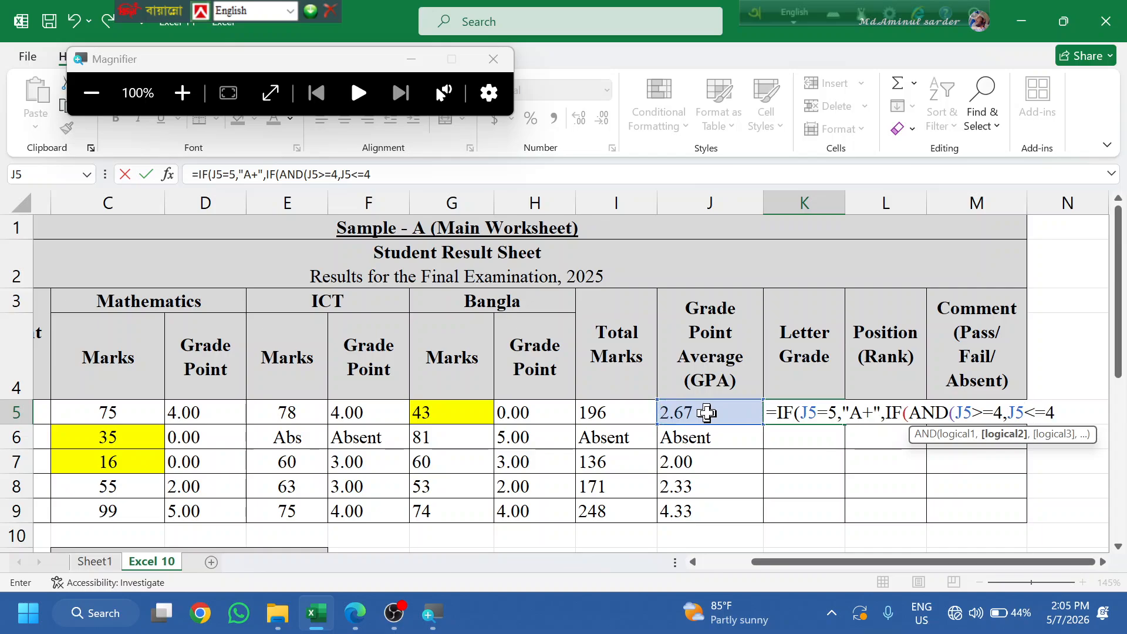
pyautogui.write('.99)')
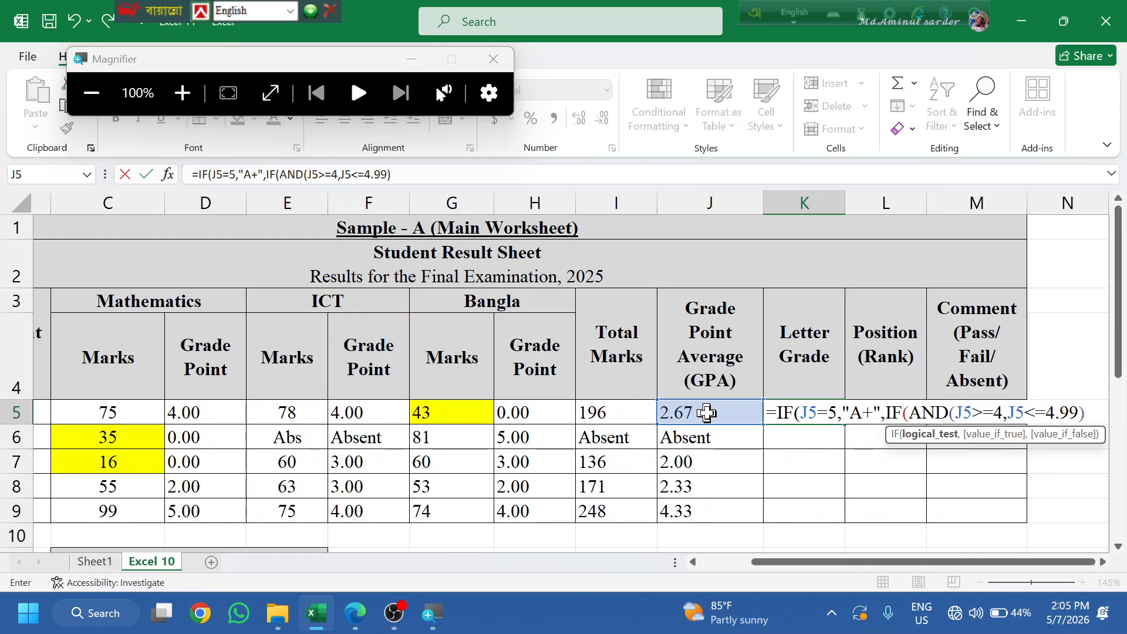
pyautogui.write(',"')
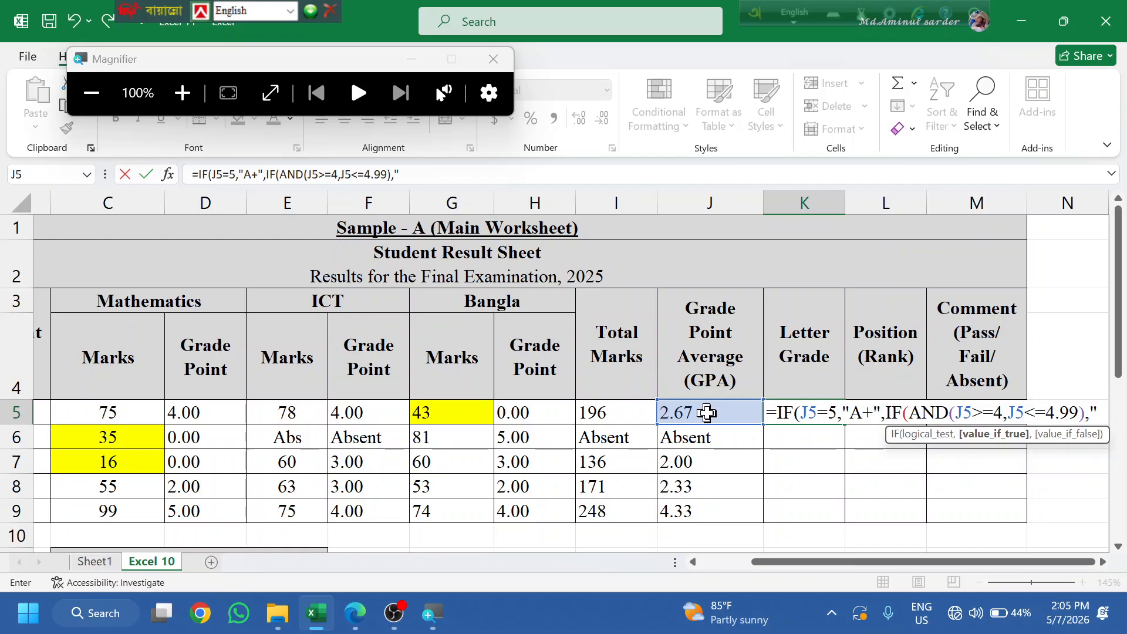
pyautogui.write('A')
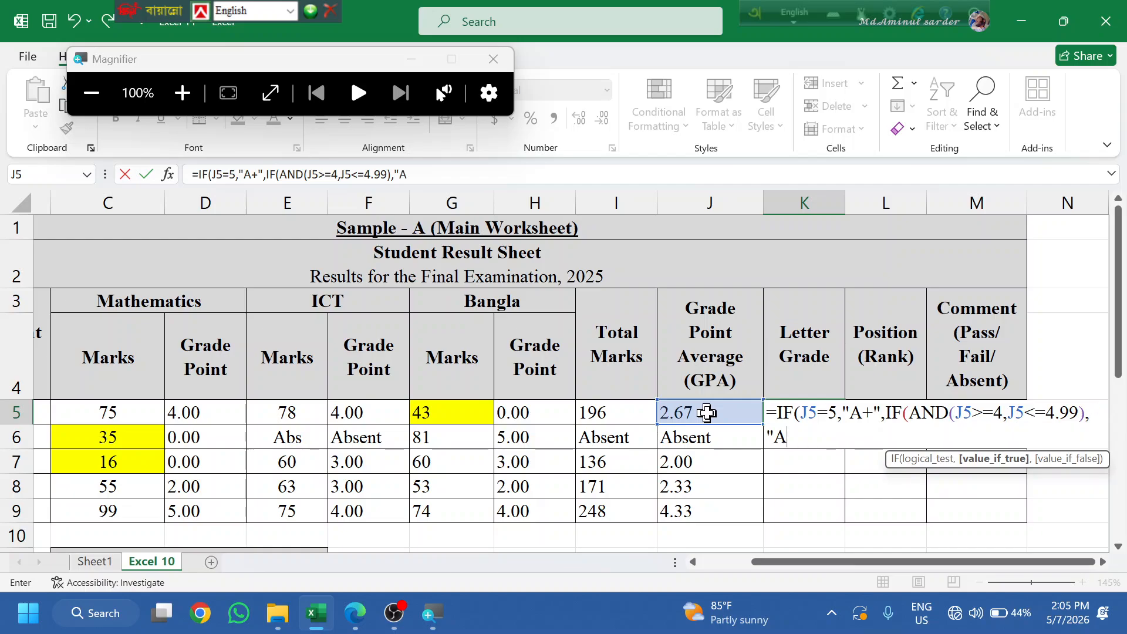
pyautogui.write('".')
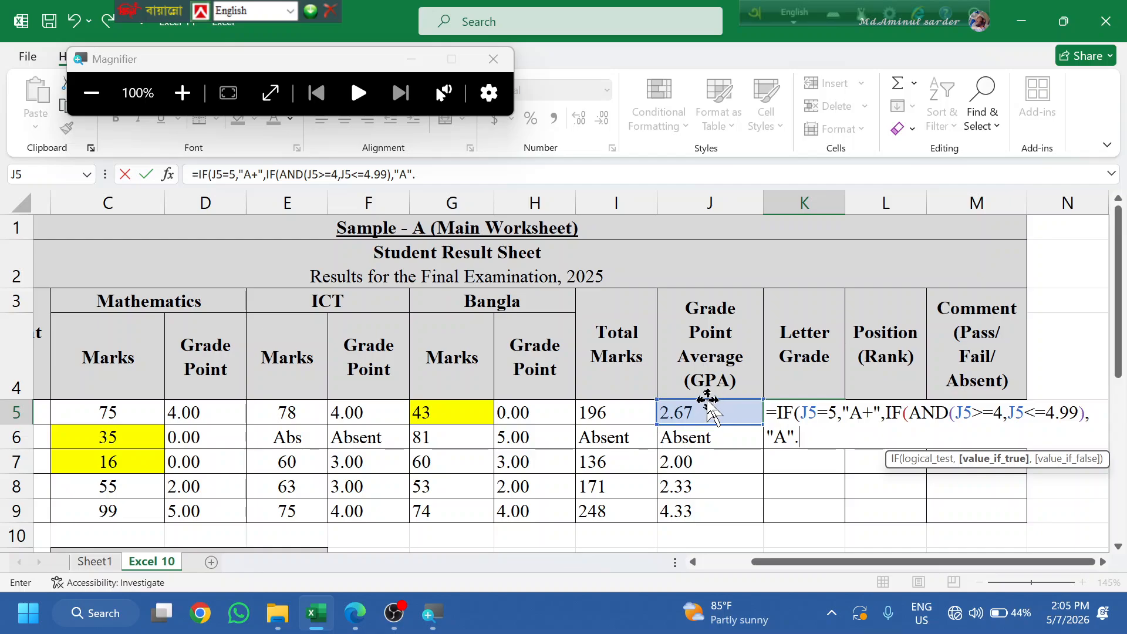
pyautogui.press('BackSpace')
pyautogui.write(',')
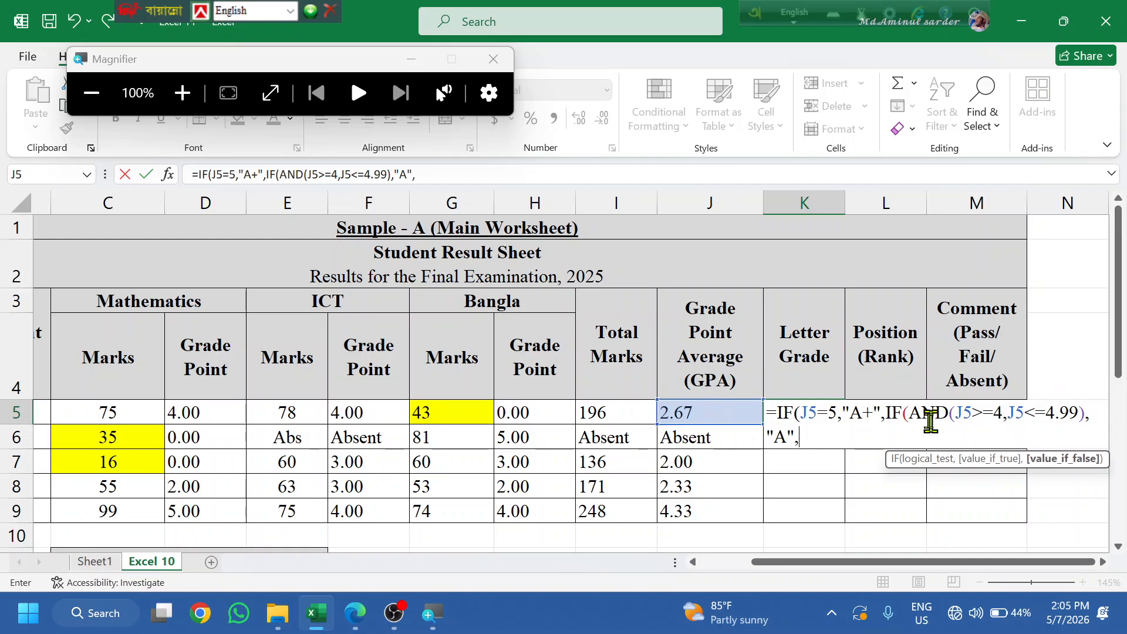
pyautogui.moveTo(903, 420); pyautogui.dragTo(858, 435)
# - Paste a copy of the A clause and change it to return "B" for GPA 3–3.99
pyautogui.hotkey('ctrl', 'c')
pyautogui.click(858, 435)
pyautogui.hotkey('ctrl', 'v')
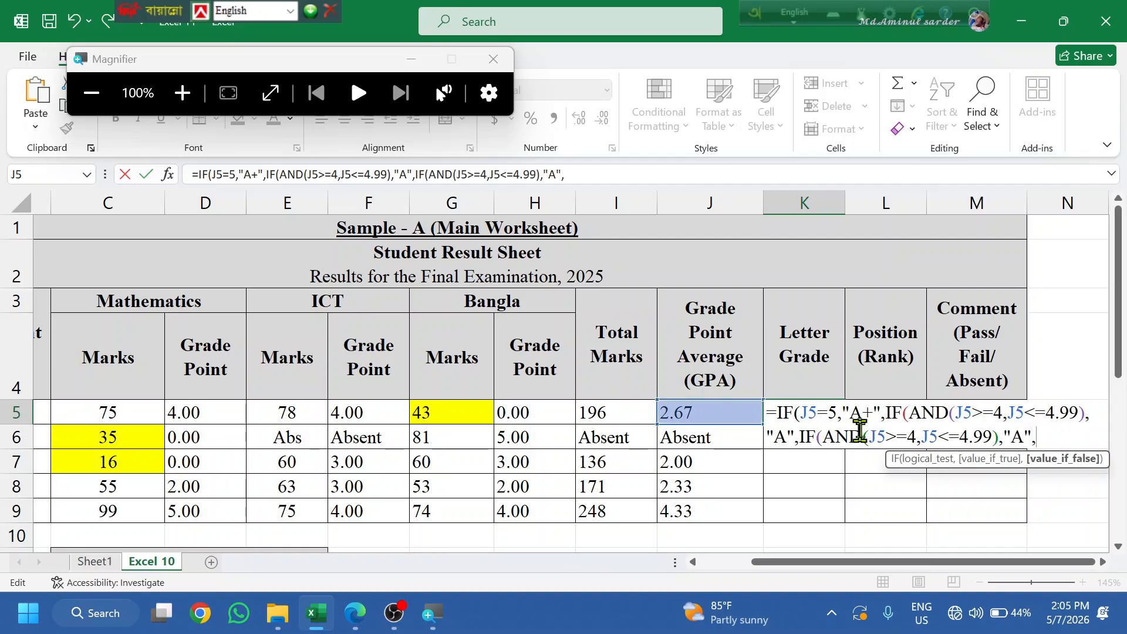
pyautogui.press('Right')
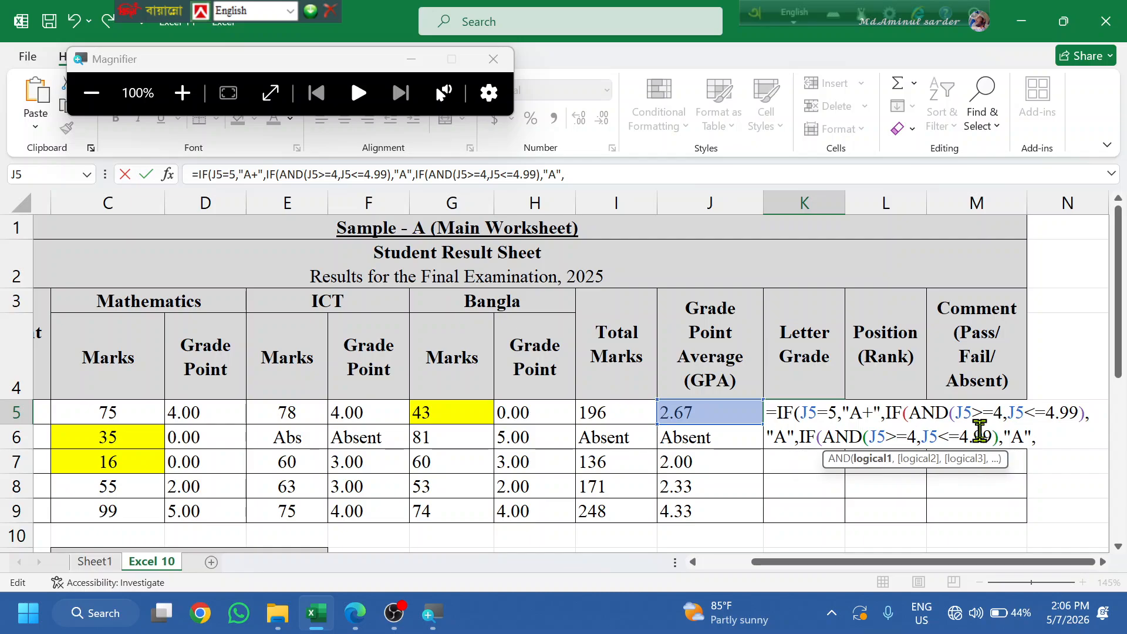
pyautogui.press('BackSpace')
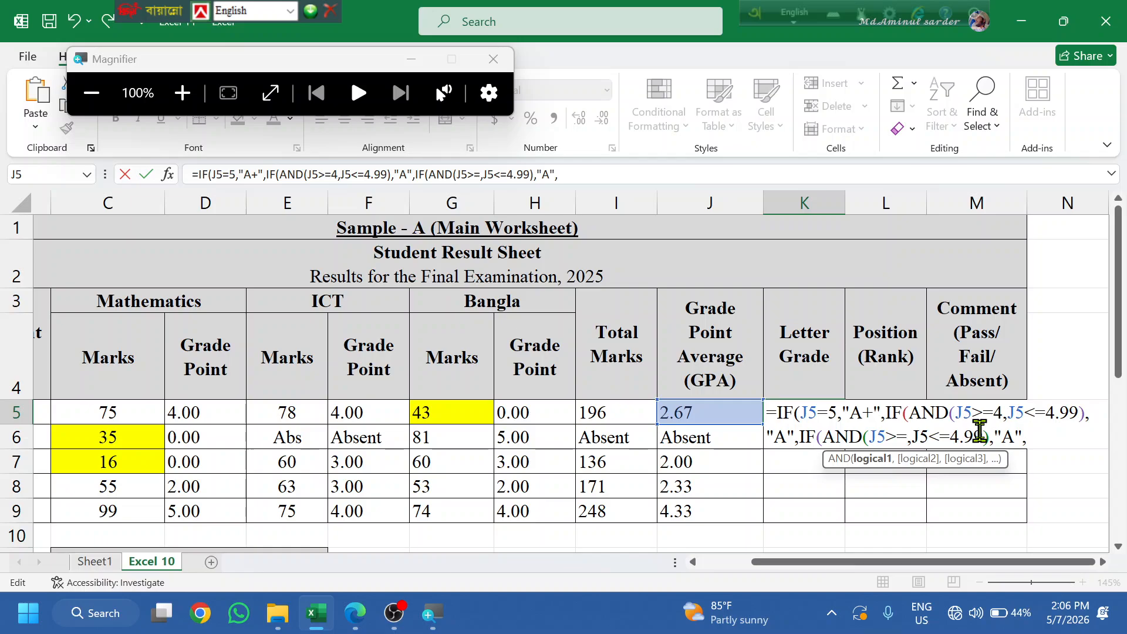
pyautogui.write('3')
pyautogui.press('Right')
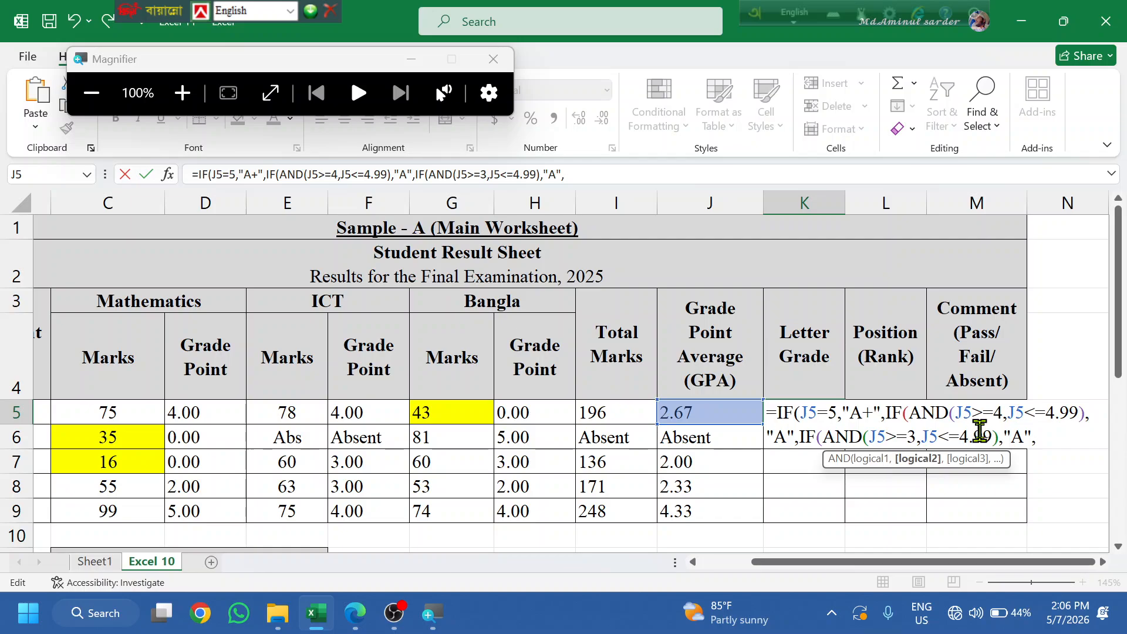
pyautogui.press('BackSpace')
pyautogui.write('3')
pyautogui.press('Right')
pyautogui.press('Right')
pyautogui.press('Right')
pyautogui.press('Right')
pyautogui.press('Right')
pyautogui.press('Right')
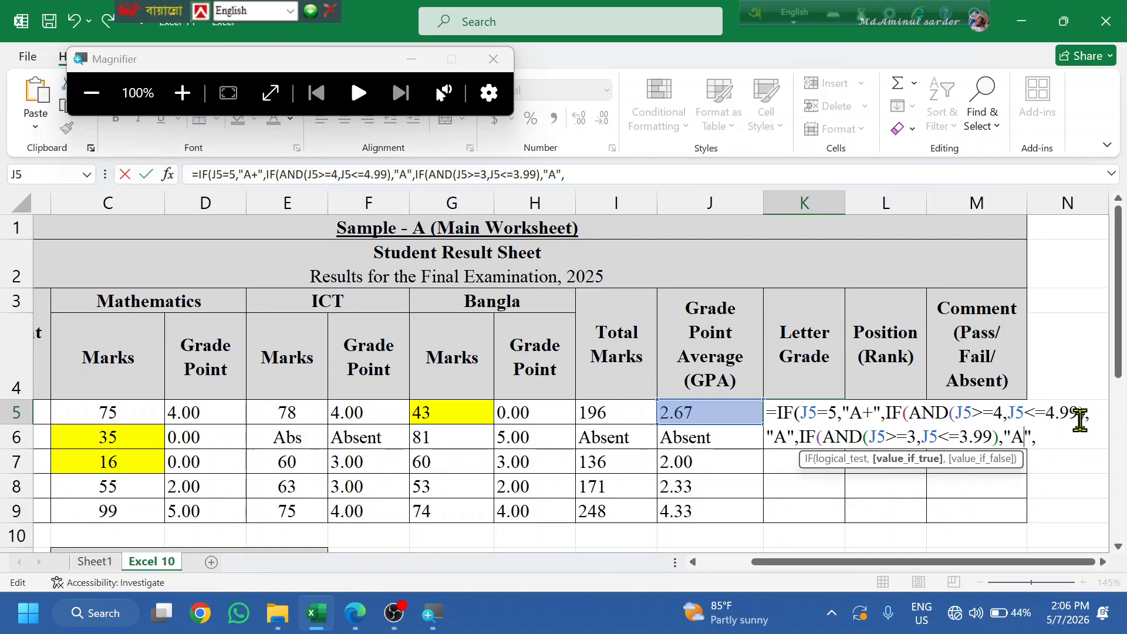
pyautogui.press('BackSpace')
pyautogui.write('b')
pyautogui.press('BackSpace')
pyautogui.write('B')
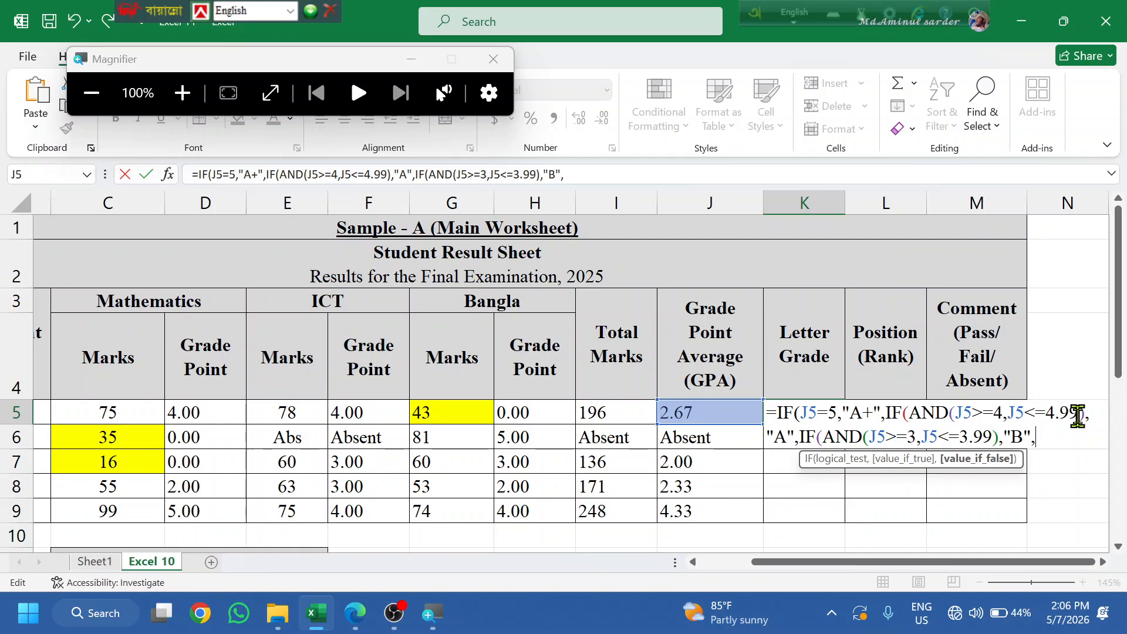
# - Paste another copy of the clause and start changing its lower bound to 2
pyautogui.write('IF(AND(J5>=4,J5<=4.99),"A",')
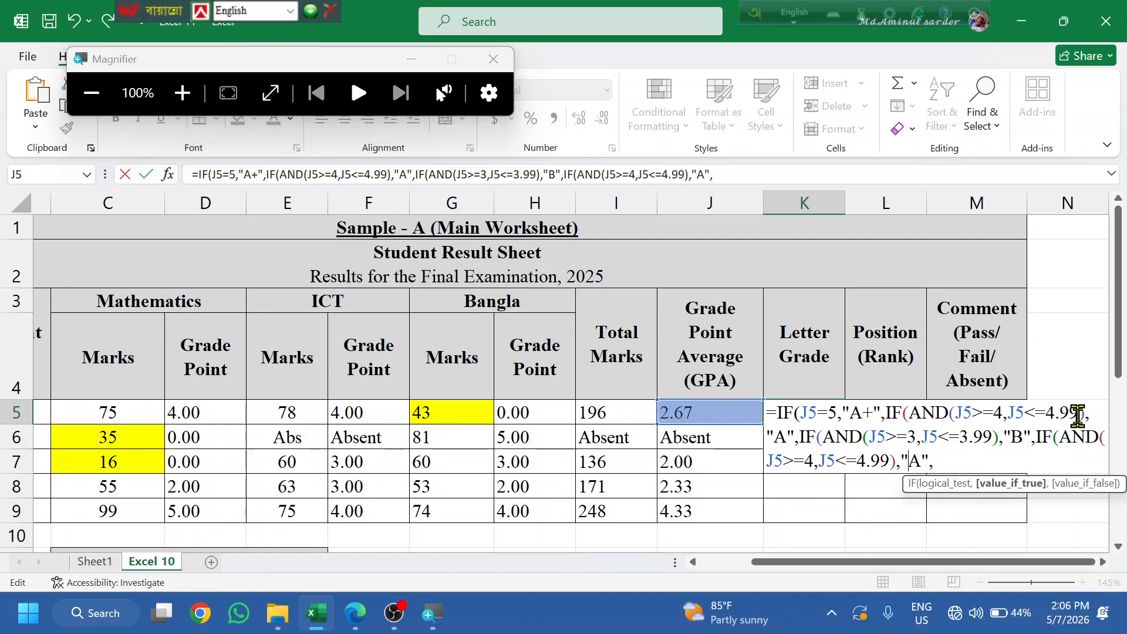
pyautogui.press('Left')
pyautogui.press('Left')
pyautogui.press('Left')
pyautogui.press('Left')
pyautogui.press('Left')
pyautogui.press('Left')
pyautogui.press('Left')
pyautogui.press('Left')
pyautogui.press('Left')
pyautogui.press('Left')
pyautogui.press('Left')
pyautogui.press('Left')
pyautogui.press('Left')
pyautogui.press('Left')
pyautogui.press('Left')
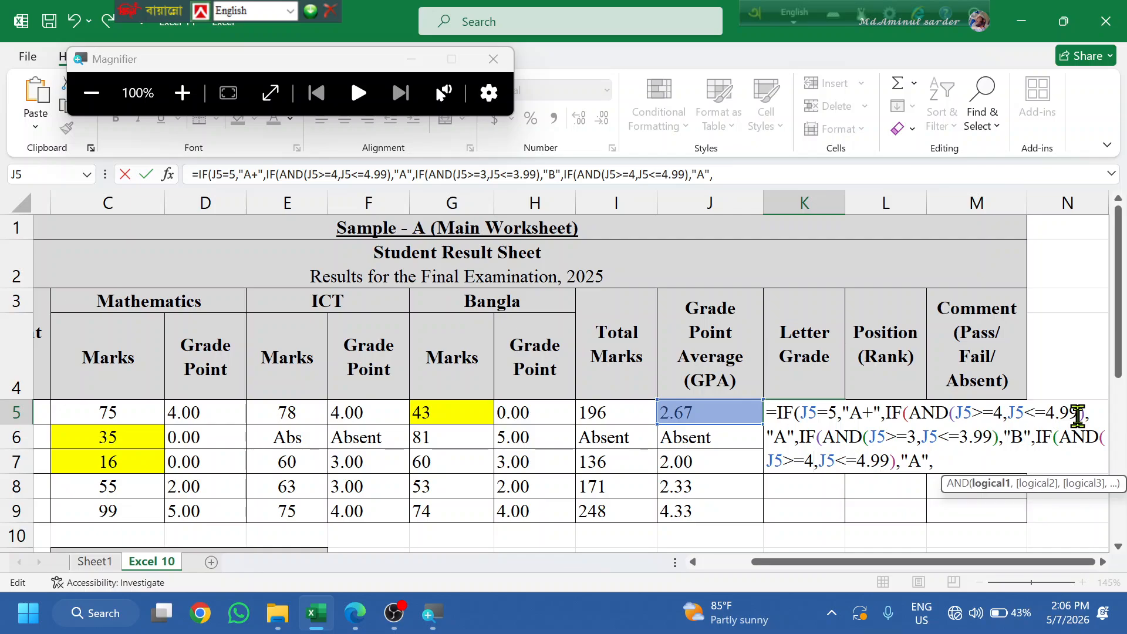
pyautogui.press('super')
pyautogui.write('2')
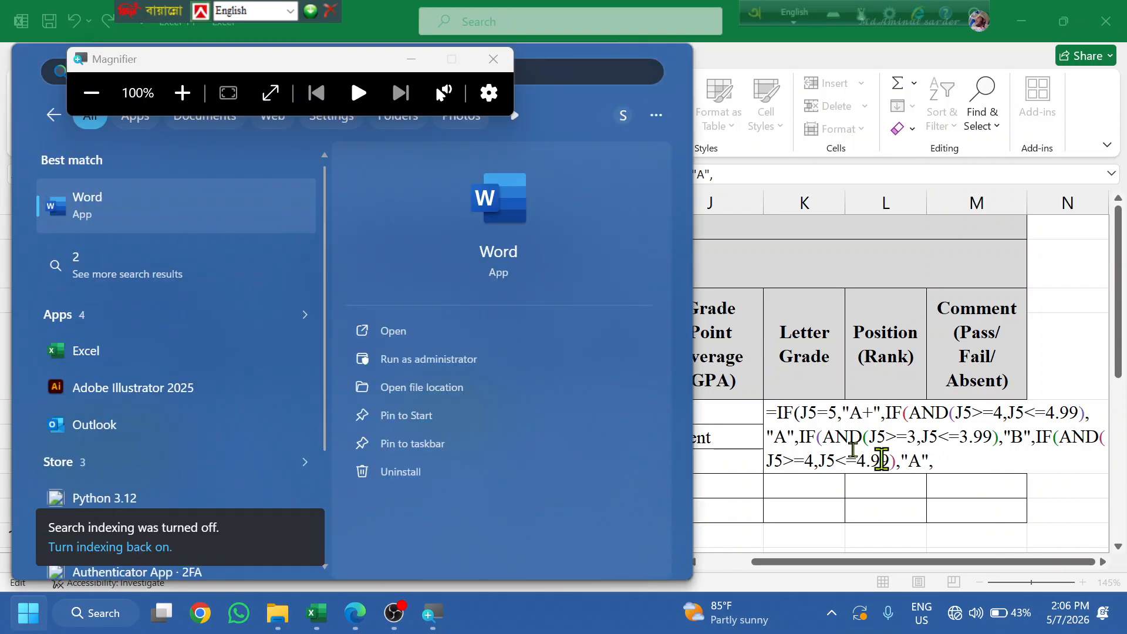
pyautogui.click(817, 470)
# - Change the pasted clause to AND(J5>=2,J5<=2.99) returning "C"
pyautogui.press('BackSpace')
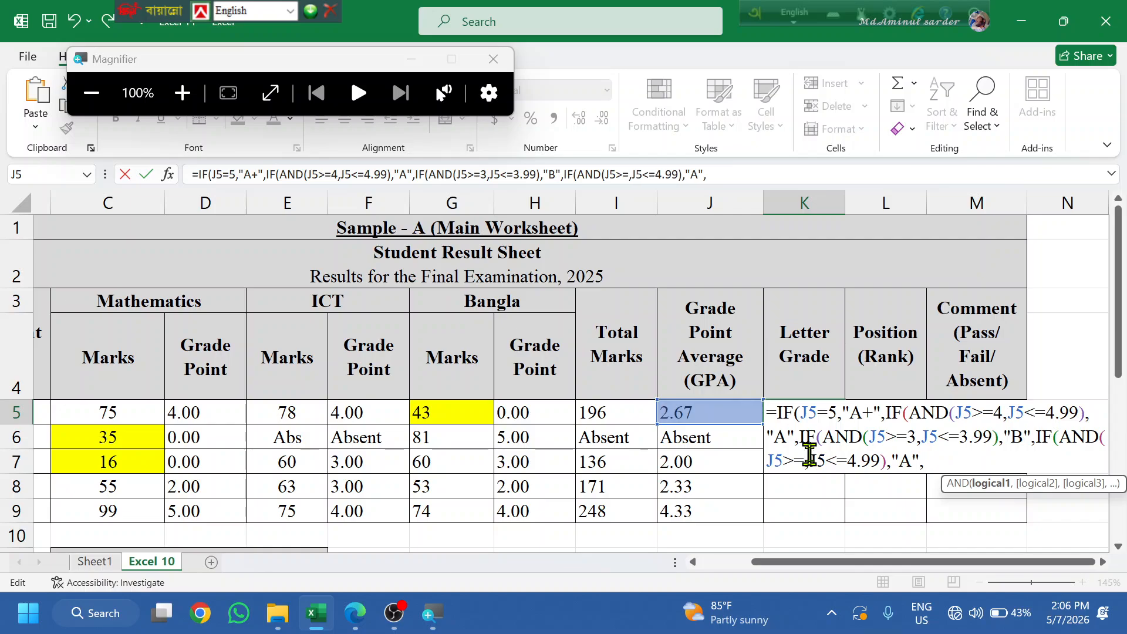
pyautogui.write('2')
pyautogui.press('Right')
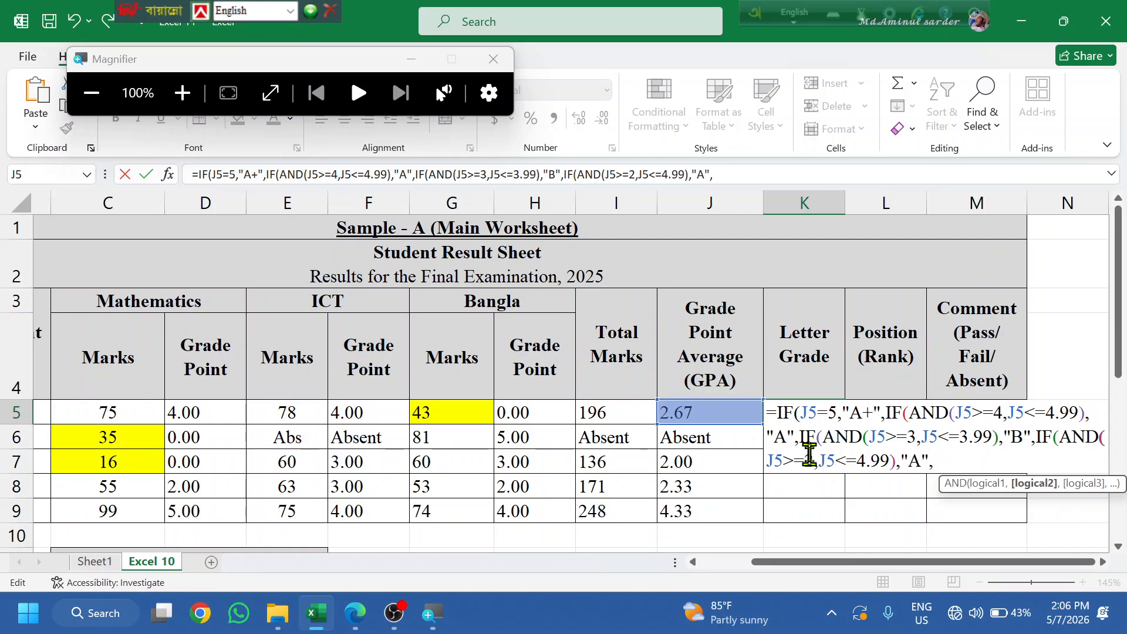
pyautogui.press('Right')
pyautogui.press('Right')
pyautogui.press('Right')
pyautogui.press('Right')
pyautogui.press('Right')
pyautogui.press('Right')
pyautogui.press('Right')
pyautogui.press('Right')
pyautogui.press('Right')
pyautogui.press('Left')
pyautogui.press('Left')
pyautogui.press('Left')
pyautogui.press('Left')
pyautogui.press('BackSpace')
pyautogui.write('3')
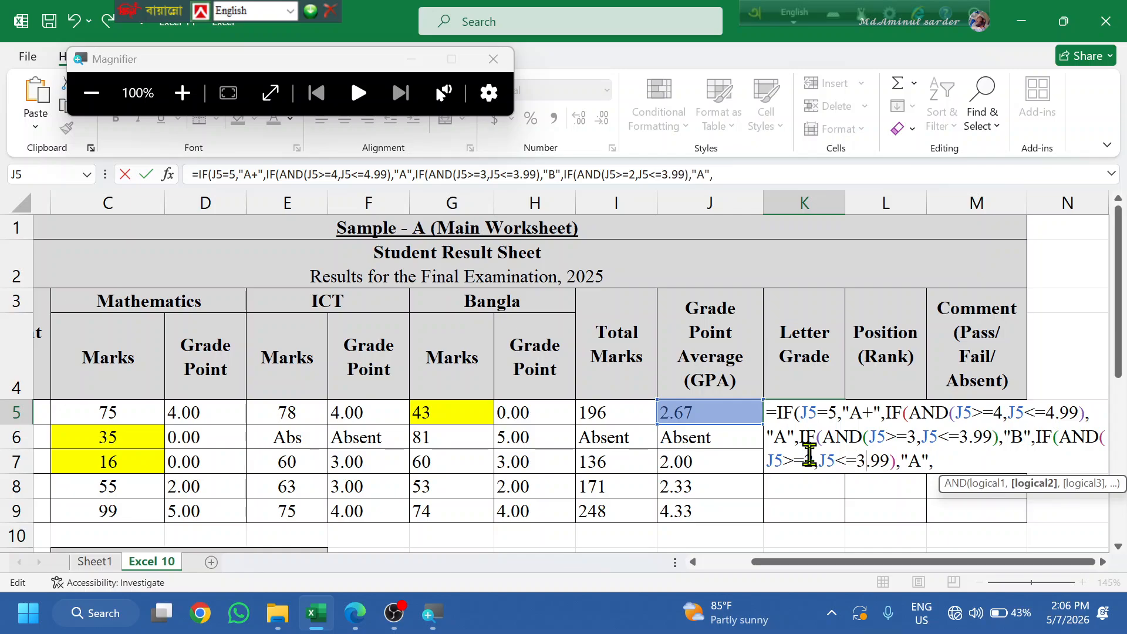
pyautogui.press('BackSpace')
pyautogui.press('Right')
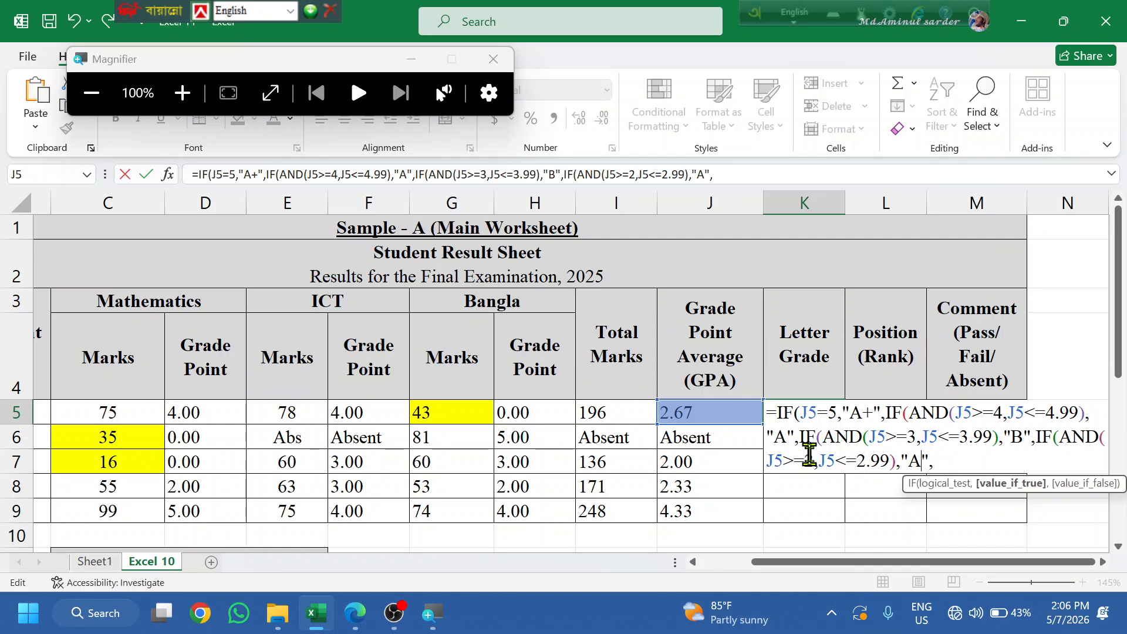
pyautogui.press('BackSpace')
pyautogui.write('c')
pyautogui.press('BackSpace')
pyautogui.write('C')
pyautogui.press('Right')
# - Paste another clause and change it to AND(J5>=0,J5<=1.99) returning "F"
pyautogui.write('IF(AND(J5>=4,J5<=4.99),"A",')
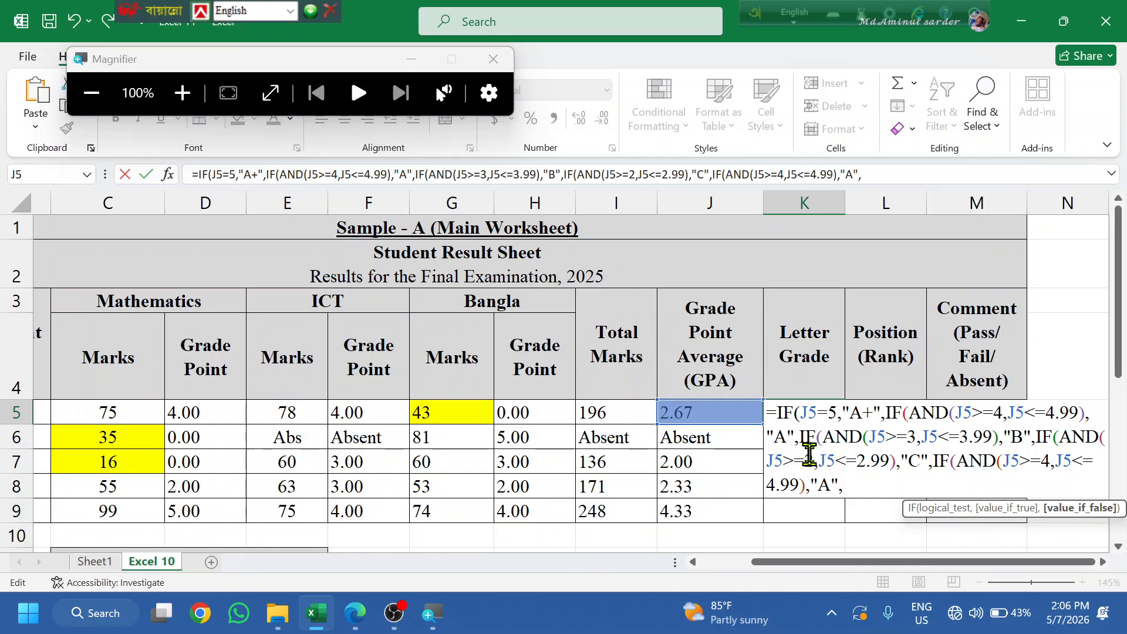
pyautogui.press('Left')
pyautogui.press('Left')
pyautogui.press('Left')
pyautogui.press('Left')
pyautogui.press('Left')
pyautogui.press('Left')
pyautogui.press('Left')
pyautogui.press('Left')
pyautogui.press('Left')
pyautogui.press('Left')
pyautogui.press('Left')
pyautogui.press('Left')
pyautogui.press('Left')
pyautogui.press('Left')
pyautogui.press('Left')
pyautogui.press('Left')
pyautogui.press('Left')
pyautogui.press('Left')
pyautogui.press('Left')
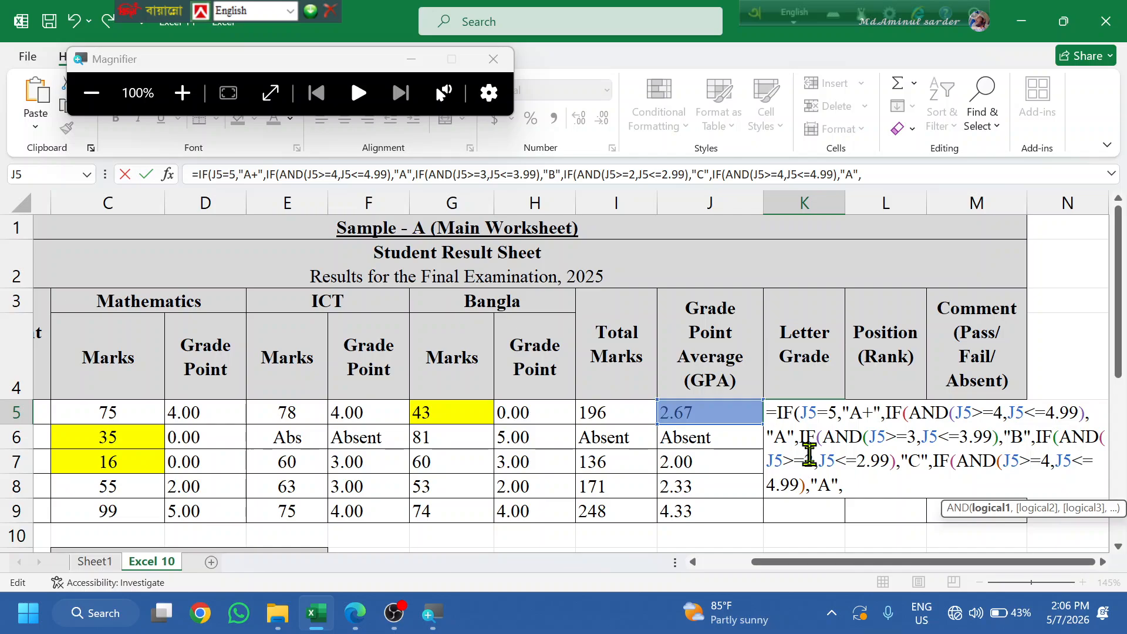
pyautogui.press('BackSpace')
pyautogui.write('0')
pyautogui.press('Right')
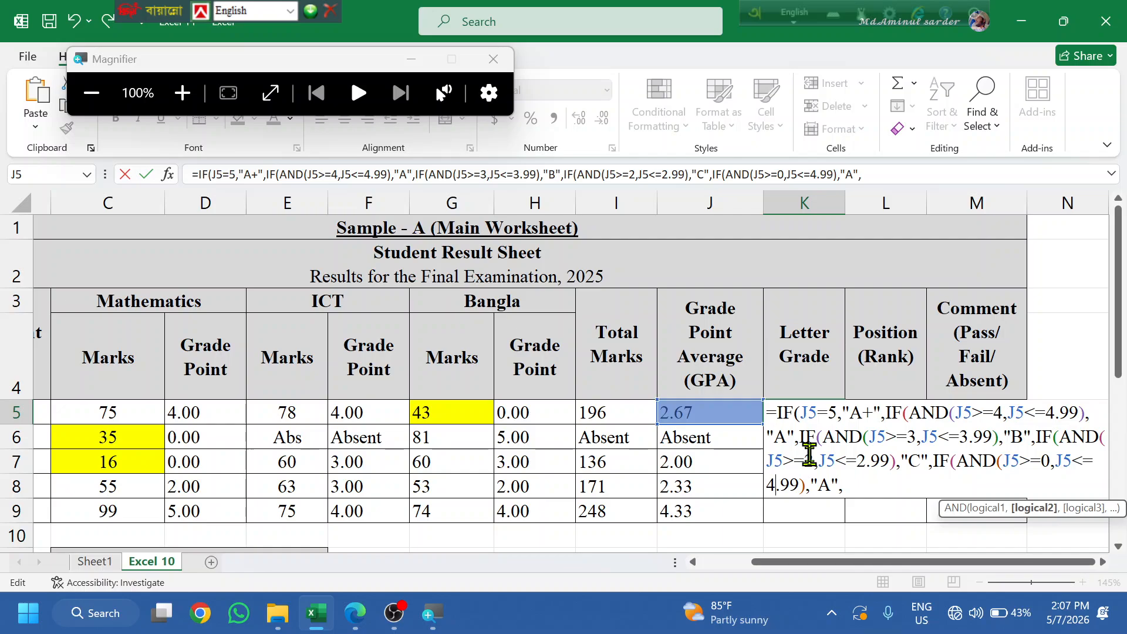
pyautogui.press('BackSpace')
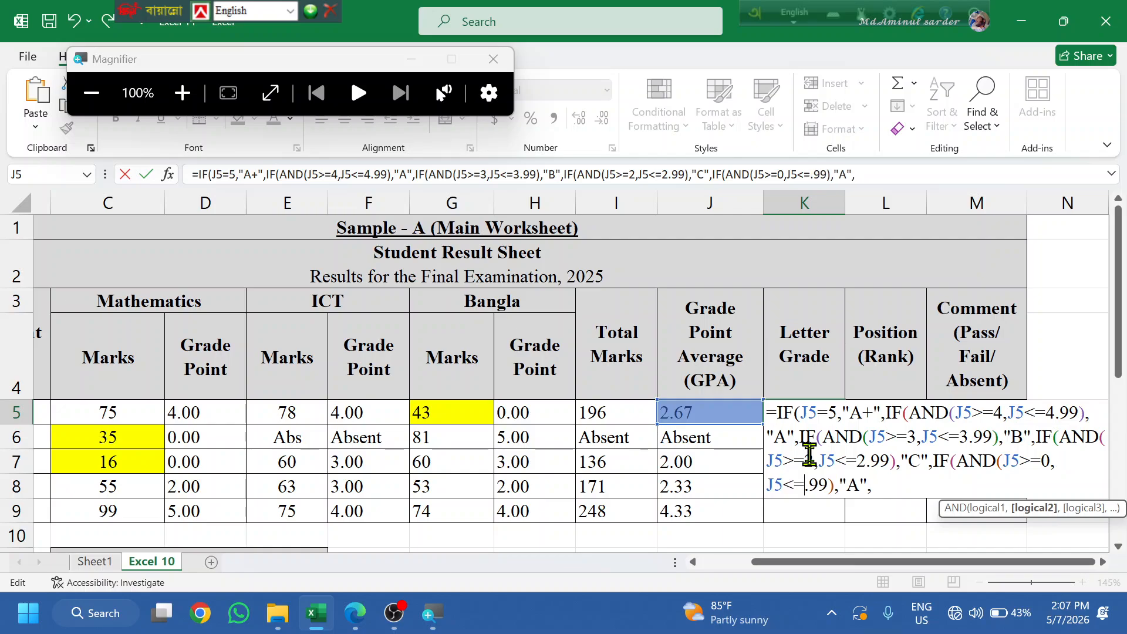
pyautogui.write('1')
pyautogui.press('Right')
pyautogui.press('Right')
pyautogui.press('Right')
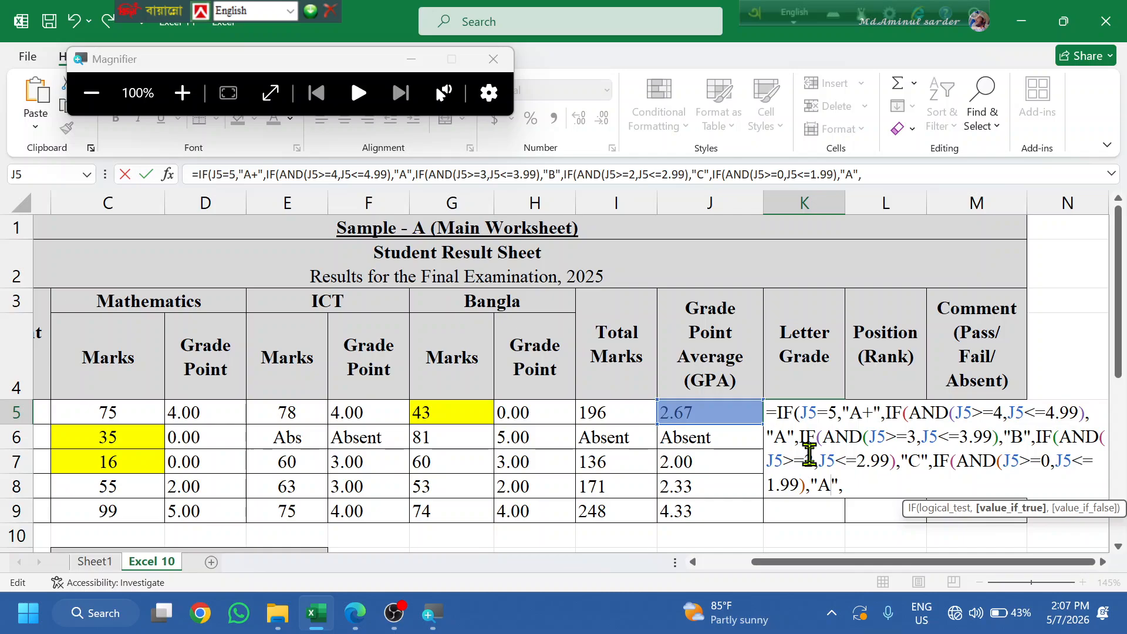
pyautogui.write('F')
pyautogui.press('Right')
pyautogui.press('Right')
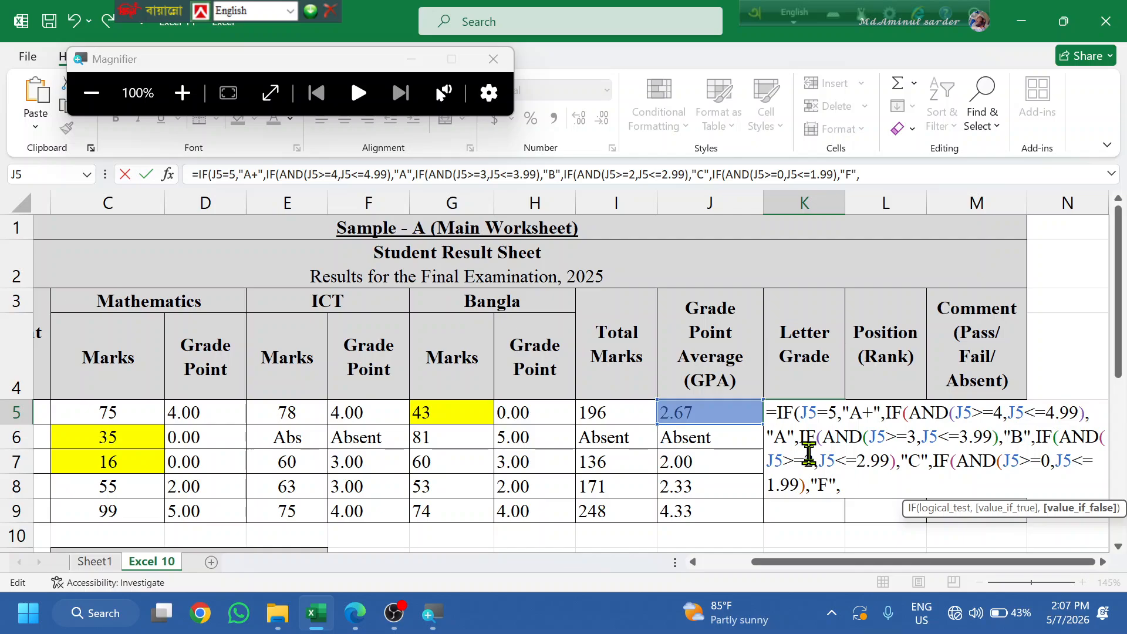
# - End the formula with 0 as the final value, enter it, and dismiss the correction prompts
pyautogui.write('0')
pyautogui.press('Return')
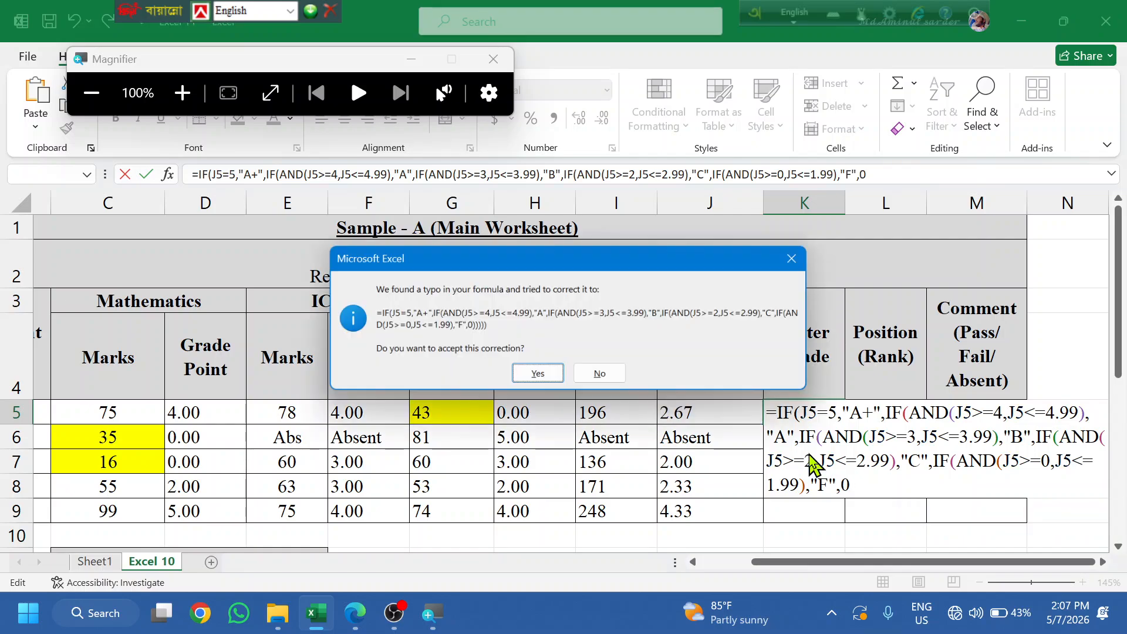
pyautogui.click(804, 258)
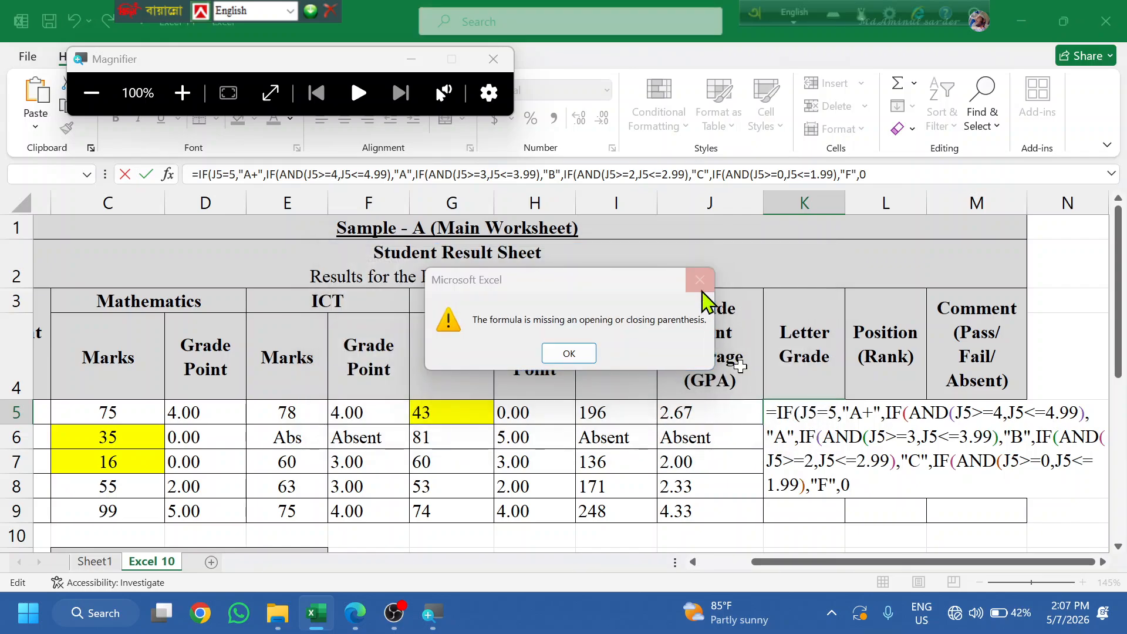
pyautogui.click(701, 282)
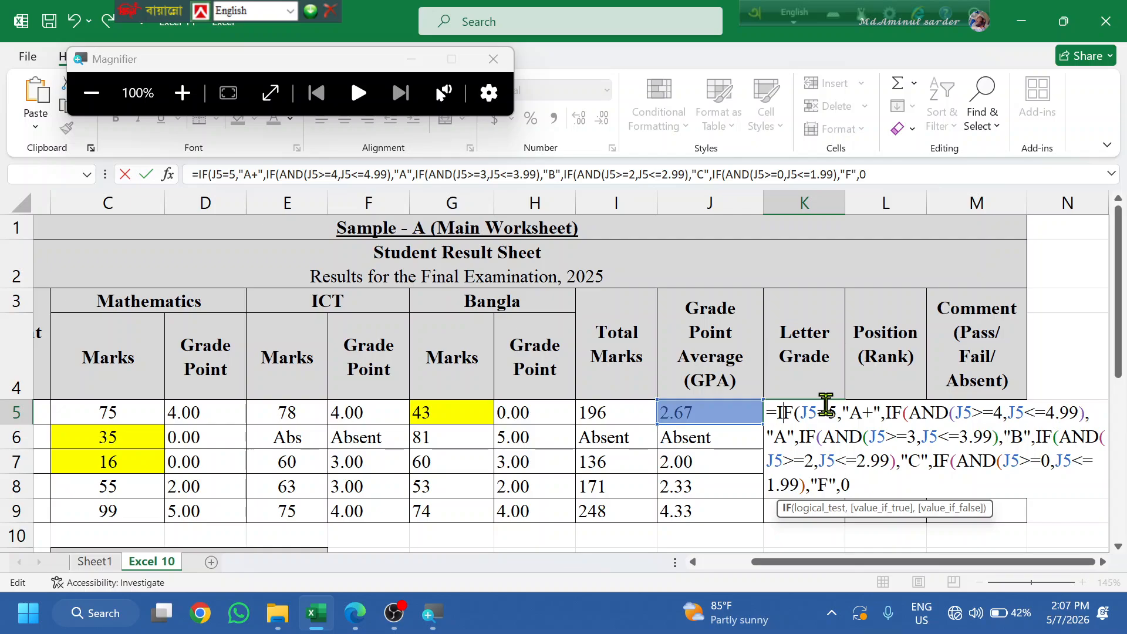
# - Prefix K5's formula with IF(J5="Absent","Absent", and accept the parenthesis correction
pyautogui.press('Left')
pyautogui.write('IF(')
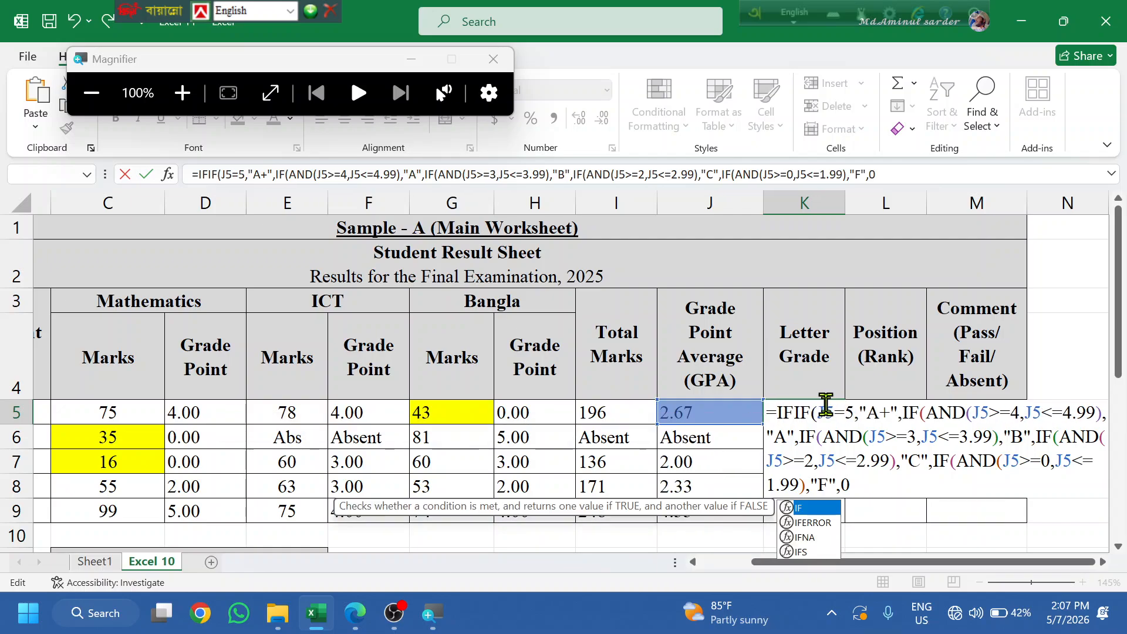
pyautogui.click(669, 415)
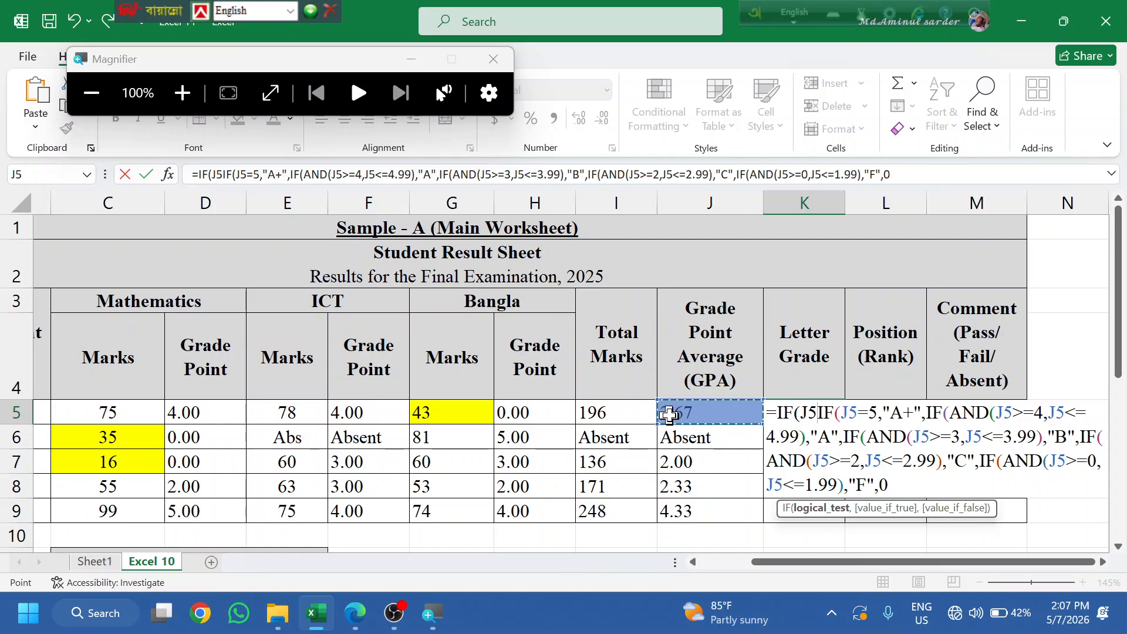
pyautogui.write('+')
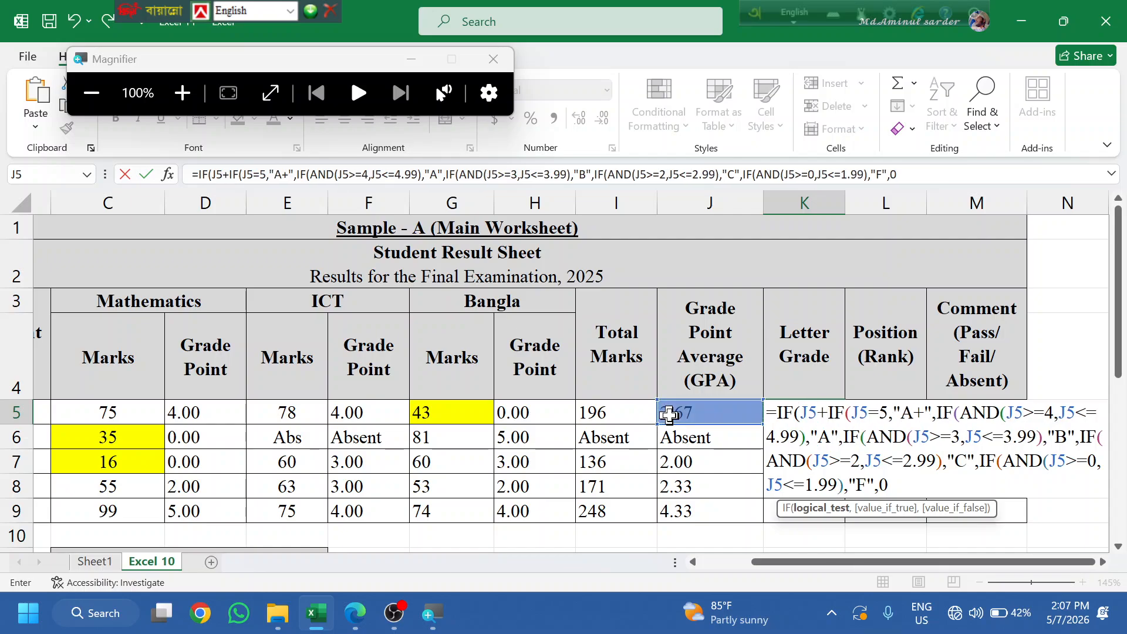
pyautogui.press('BackSpace')
pyautogui.write('="a')
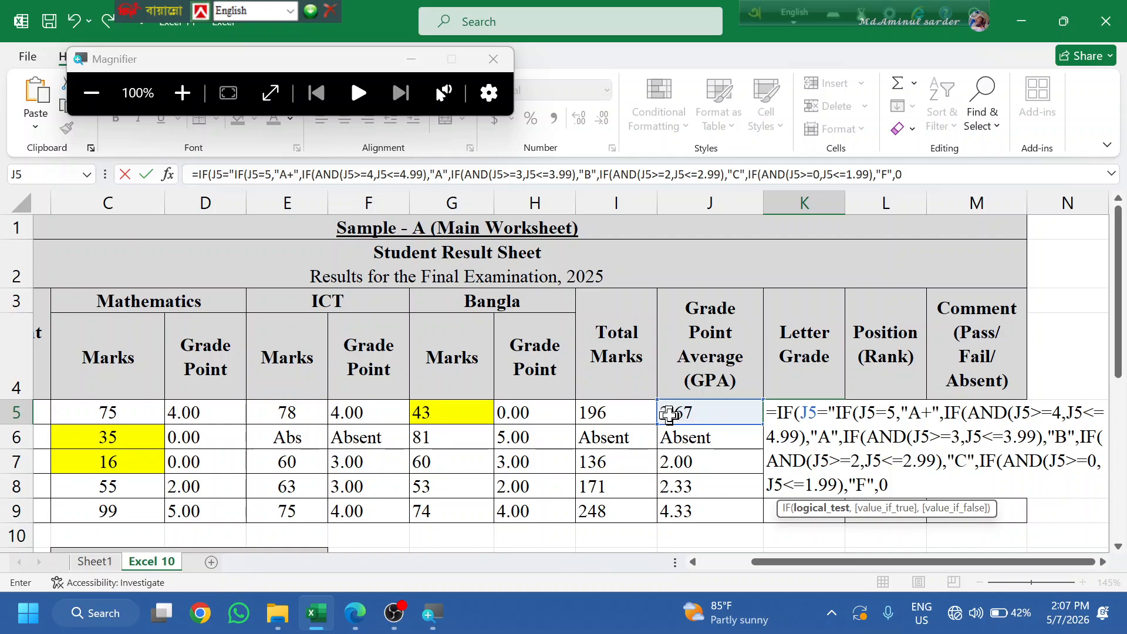
pyautogui.write('BSENT')
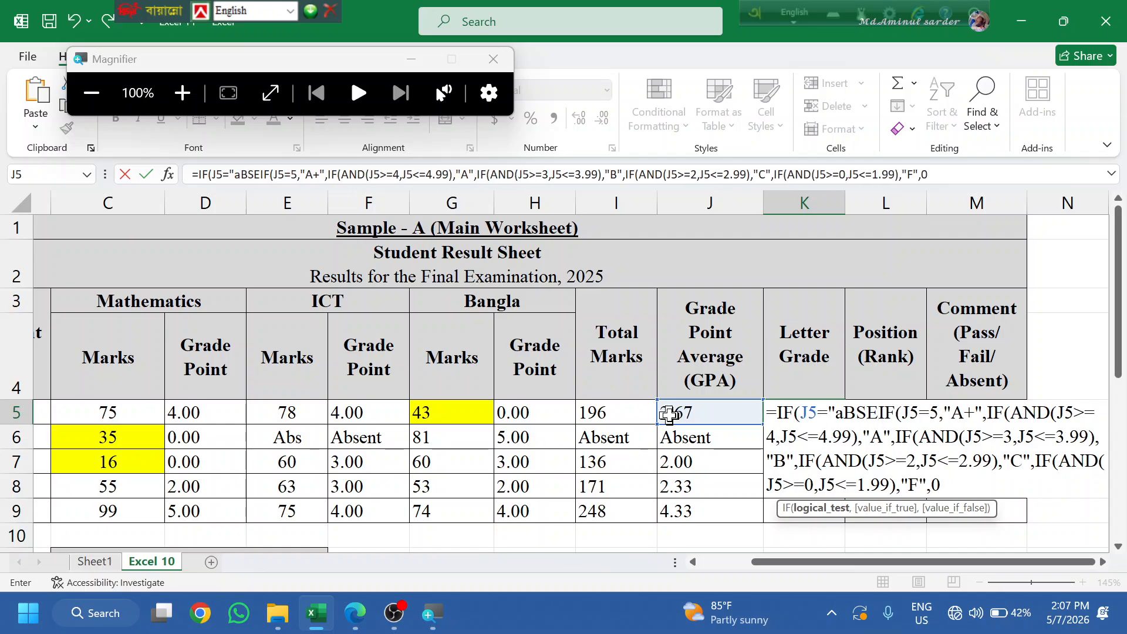
pyautogui.press('BackSpace')
pyautogui.press('BackSpace')
pyautogui.press('BackSpace')
pyautogui.press('BackSpace')
pyautogui.press('BackSpace')
pyautogui.press('BackSpace')
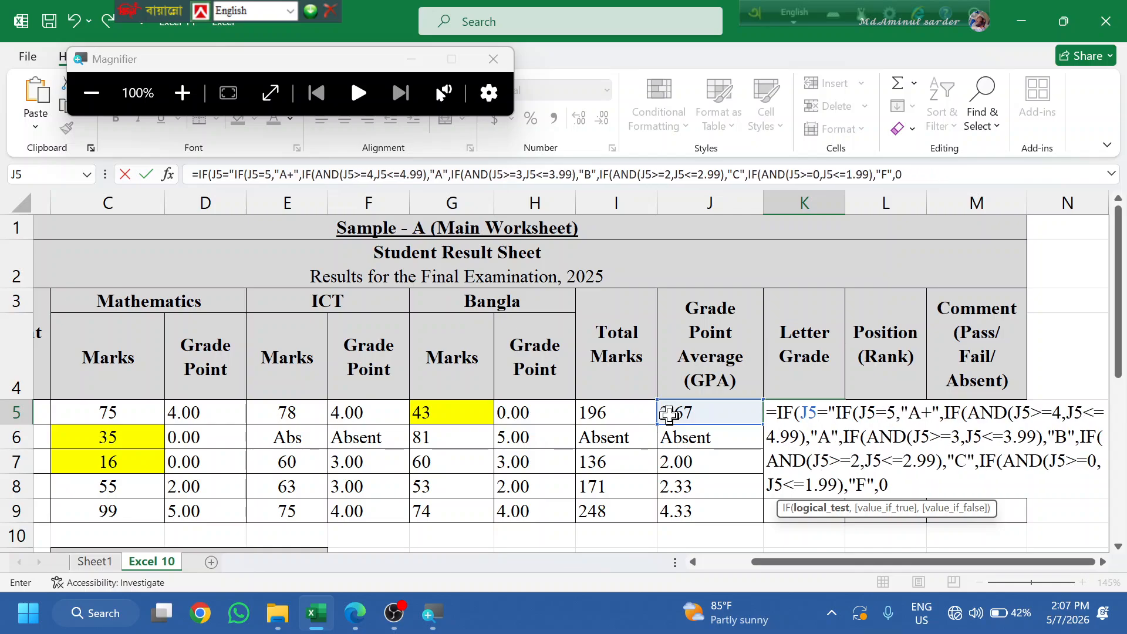
pyautogui.write('Absent')
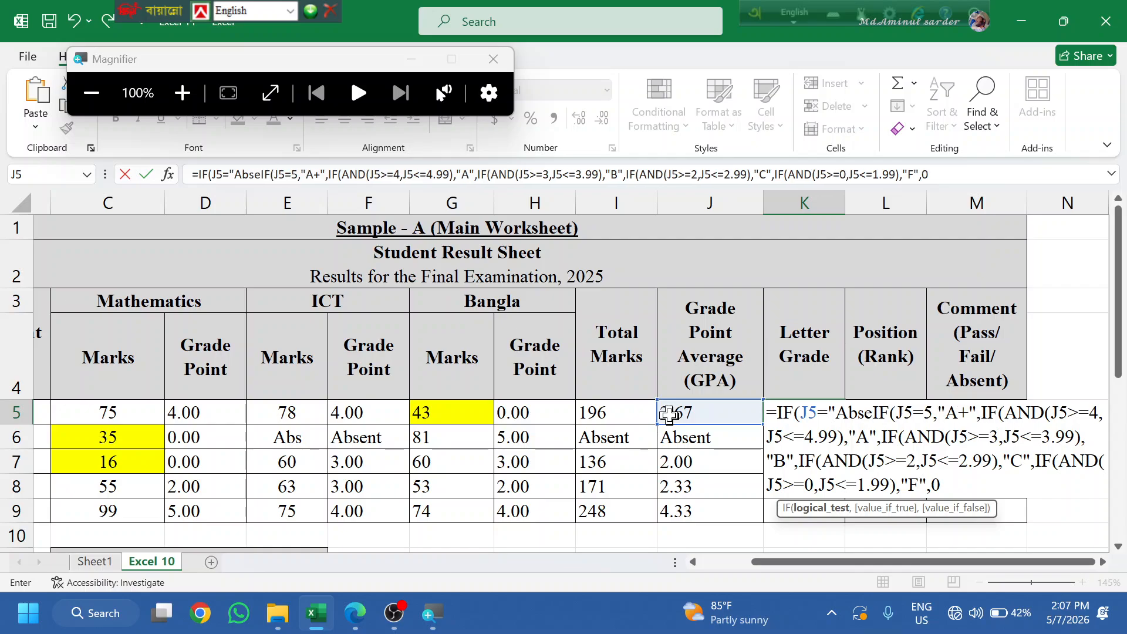
pyautogui.write('"')
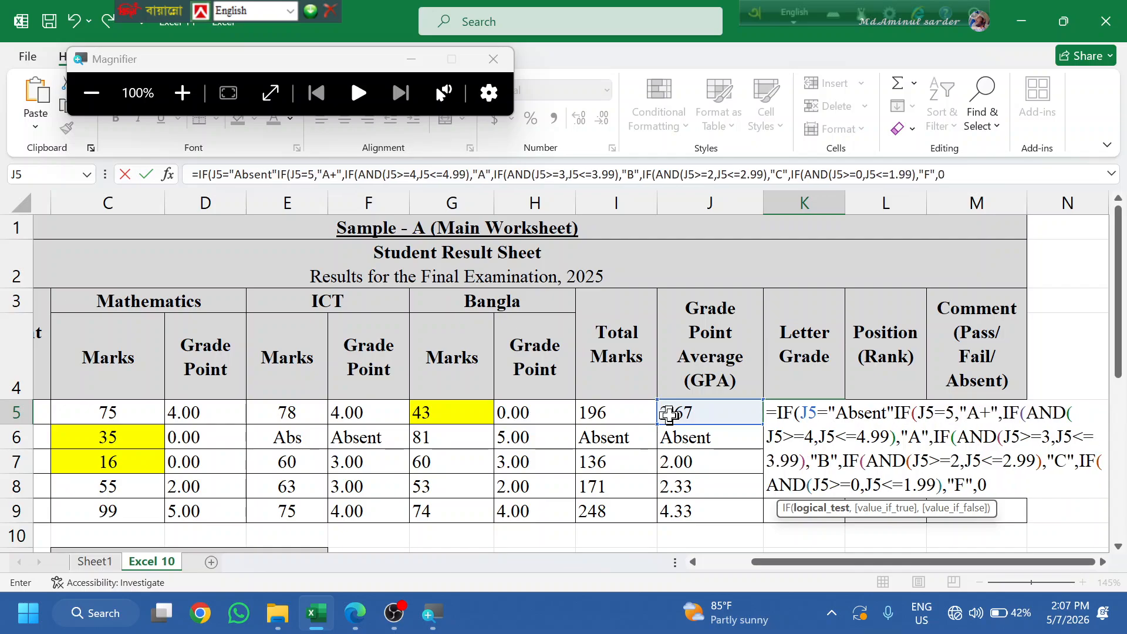
pyautogui.write(',"Abse')
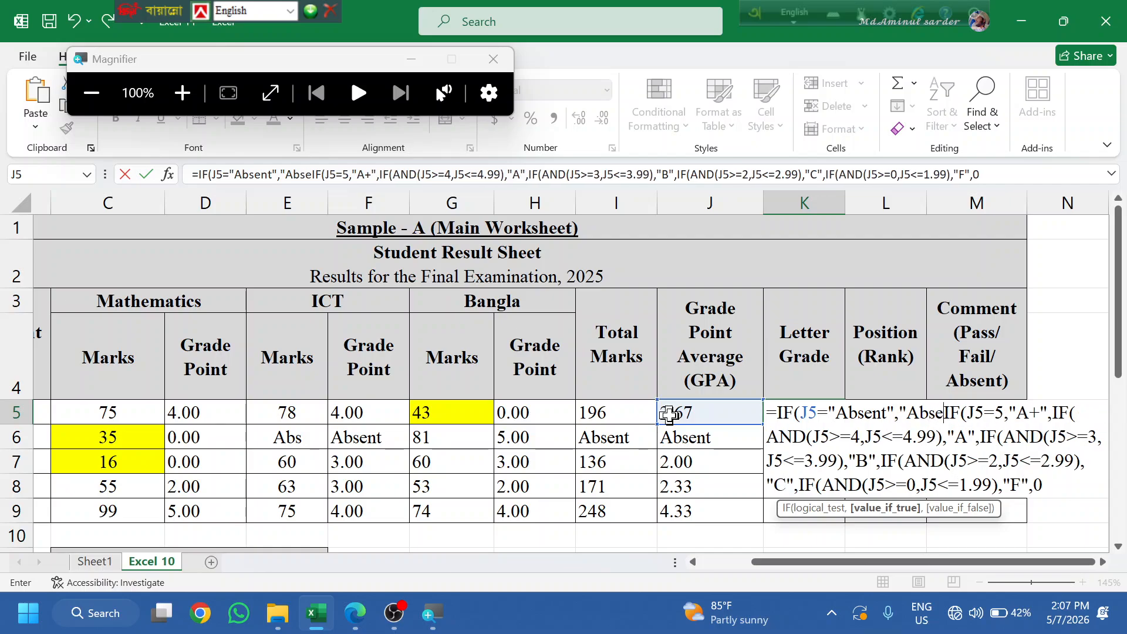
pyautogui.write('nt",')
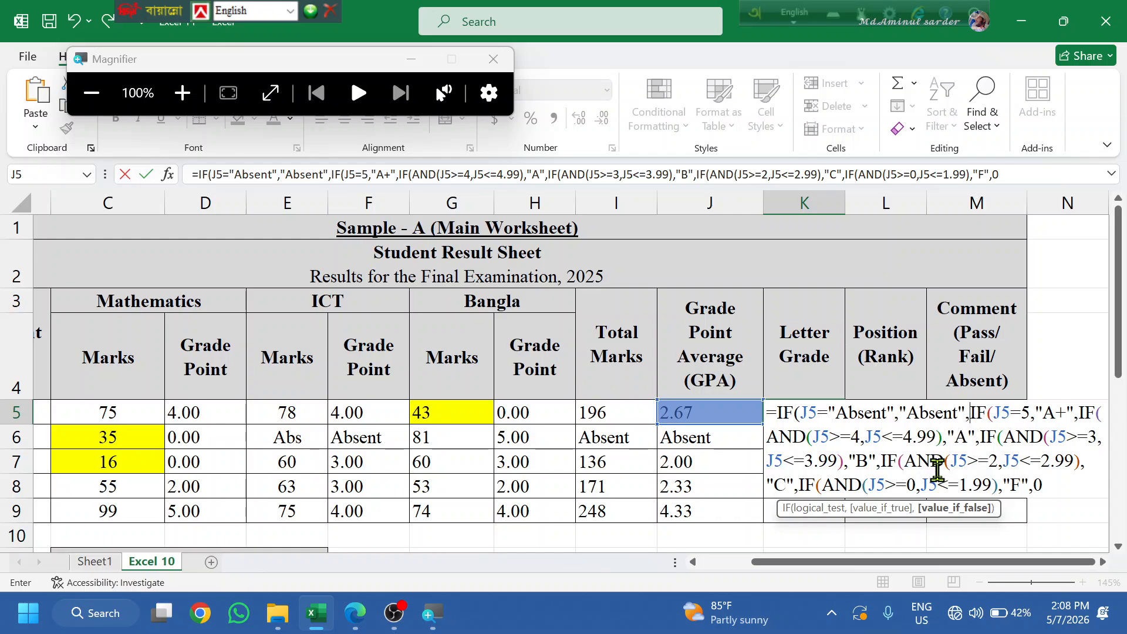
pyautogui.scroll(-1, 918, 499)
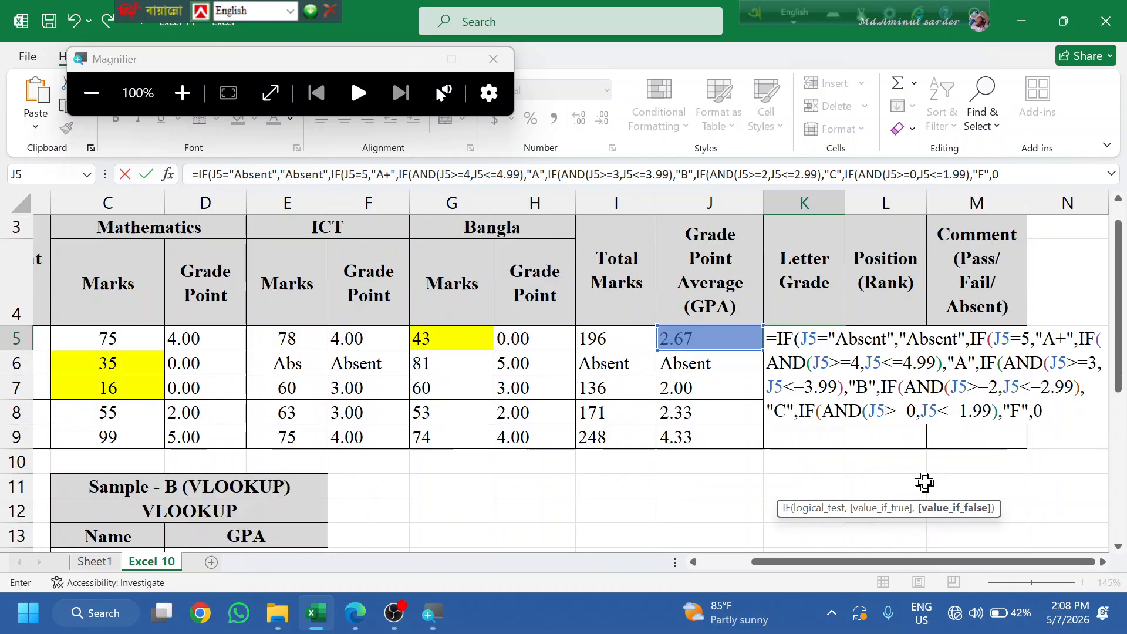
pyautogui.press('F2')
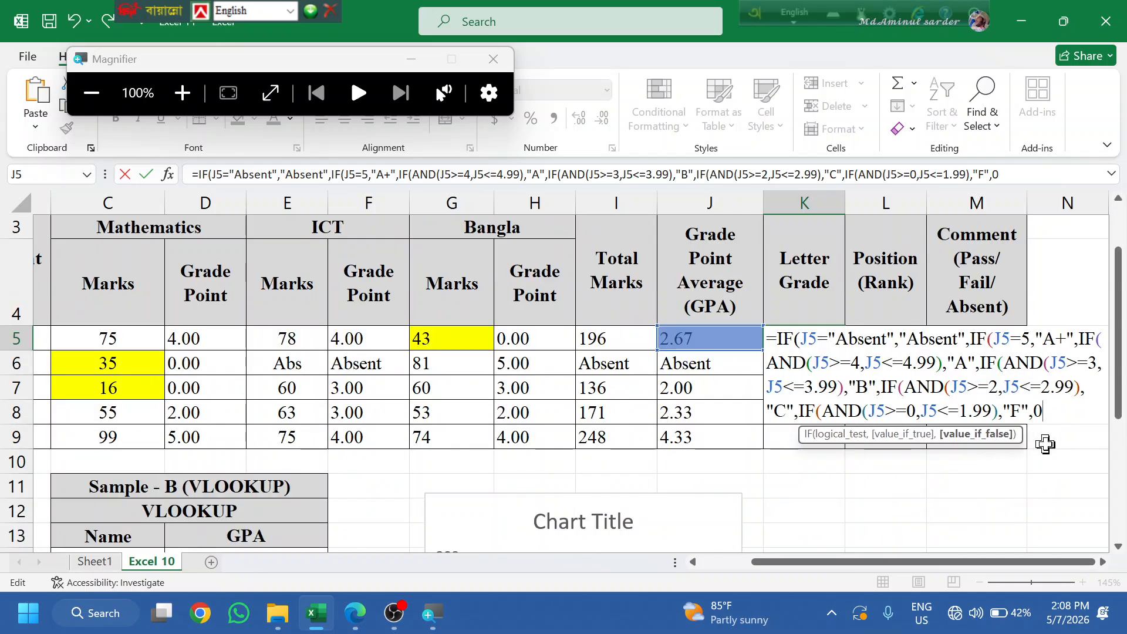
pyautogui.press('Return')
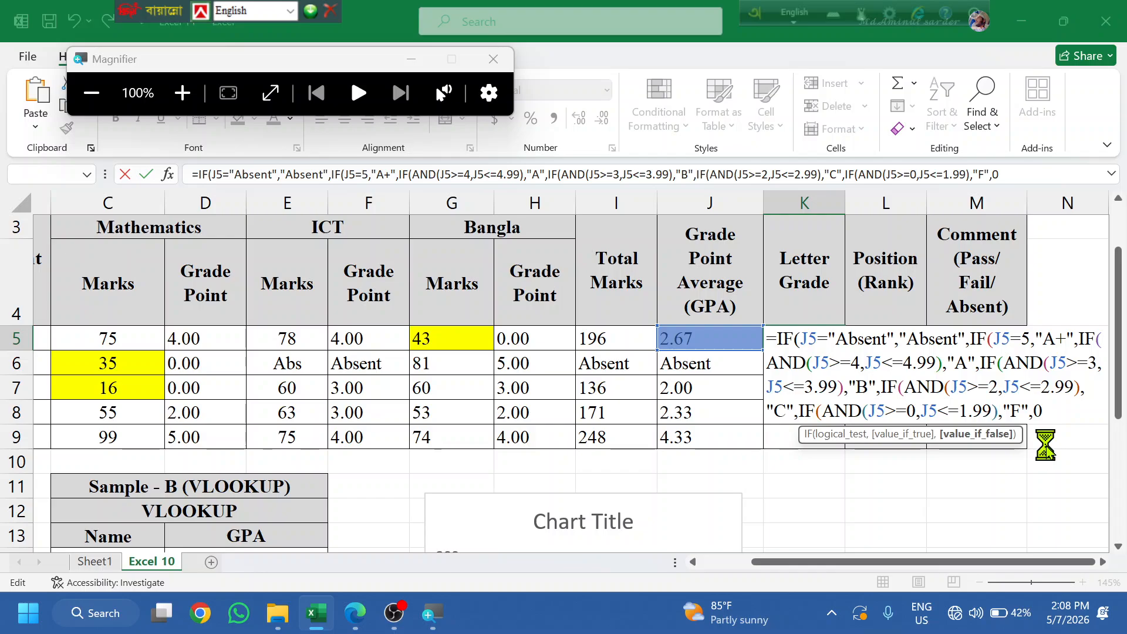
pyautogui.press('Return')
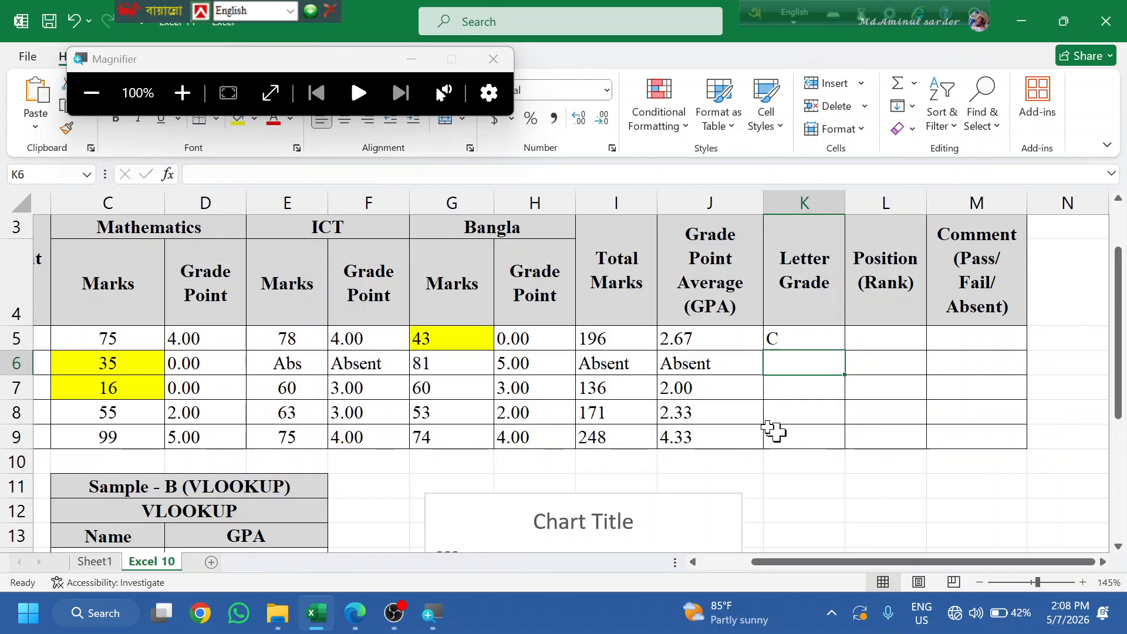
# - Fill K5's letter-grade formula down to K9, then select the J5=5 condition in K5's formula
pyautogui.click(803, 342)
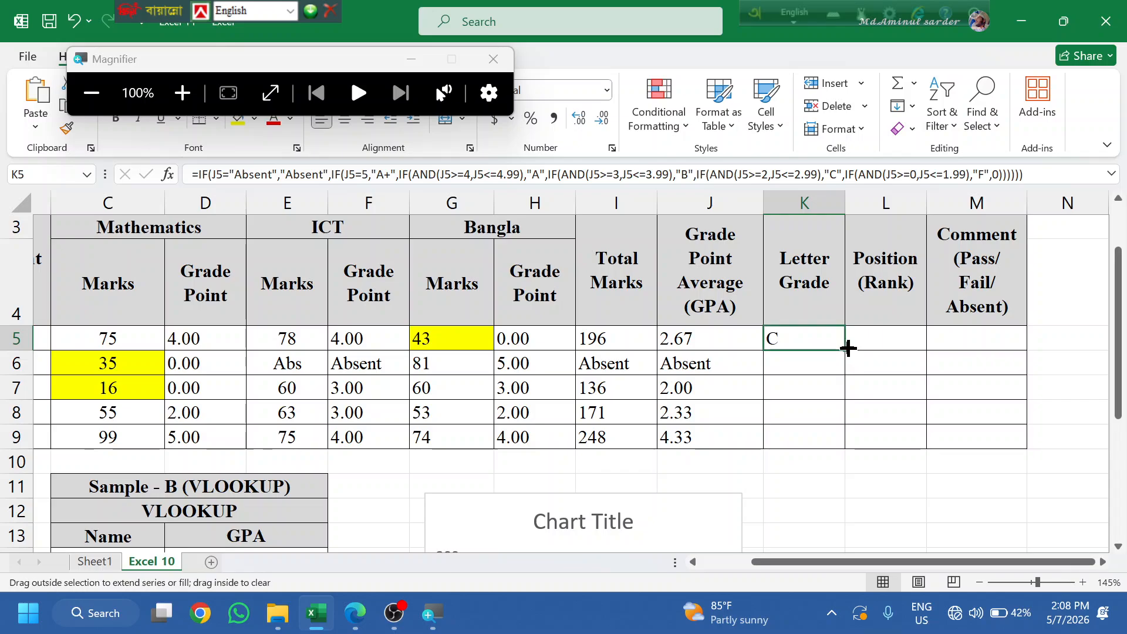
pyautogui.doubleClick(845, 349)
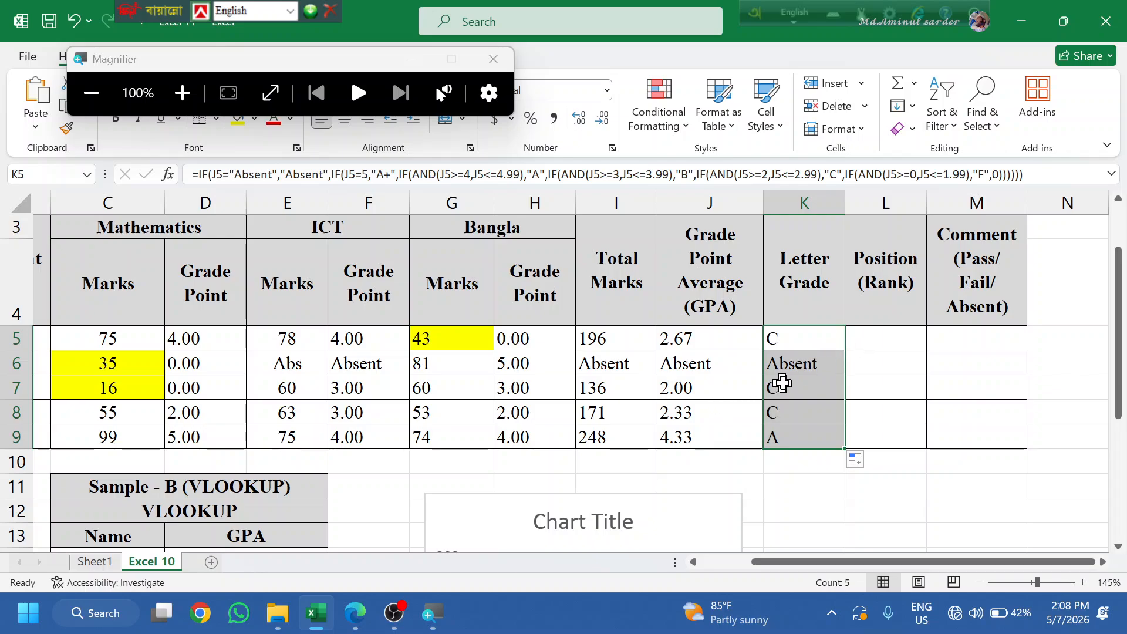
pyautogui.click(802, 337)
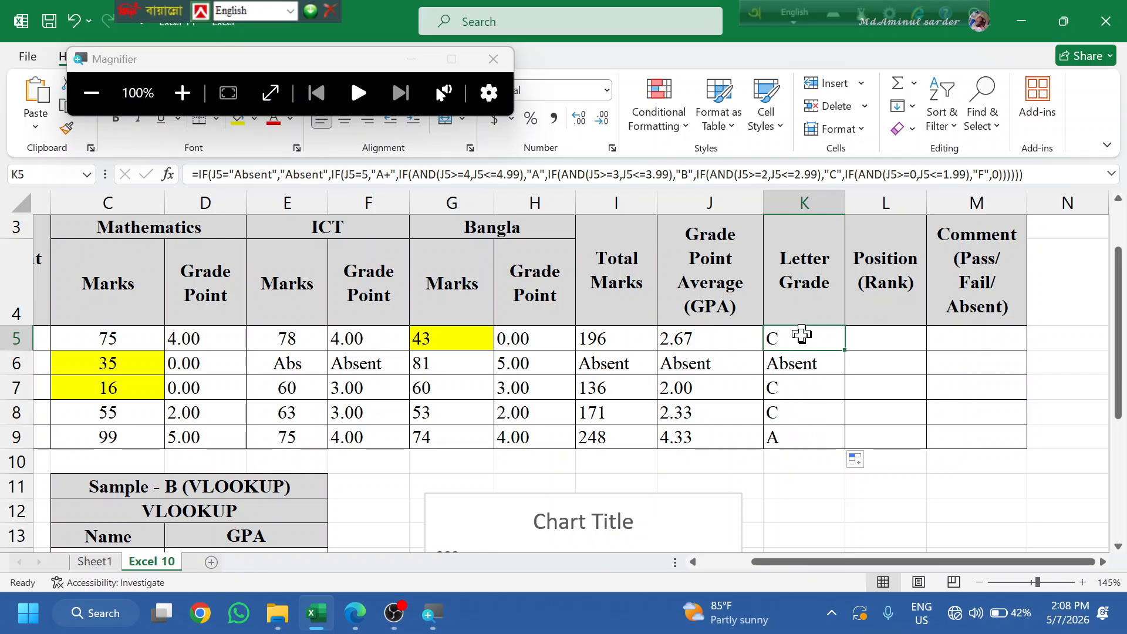
pyautogui.doubleClick(800, 339)
pyautogui.moveTo(997, 339); pyautogui.dragTo(1049, 338)
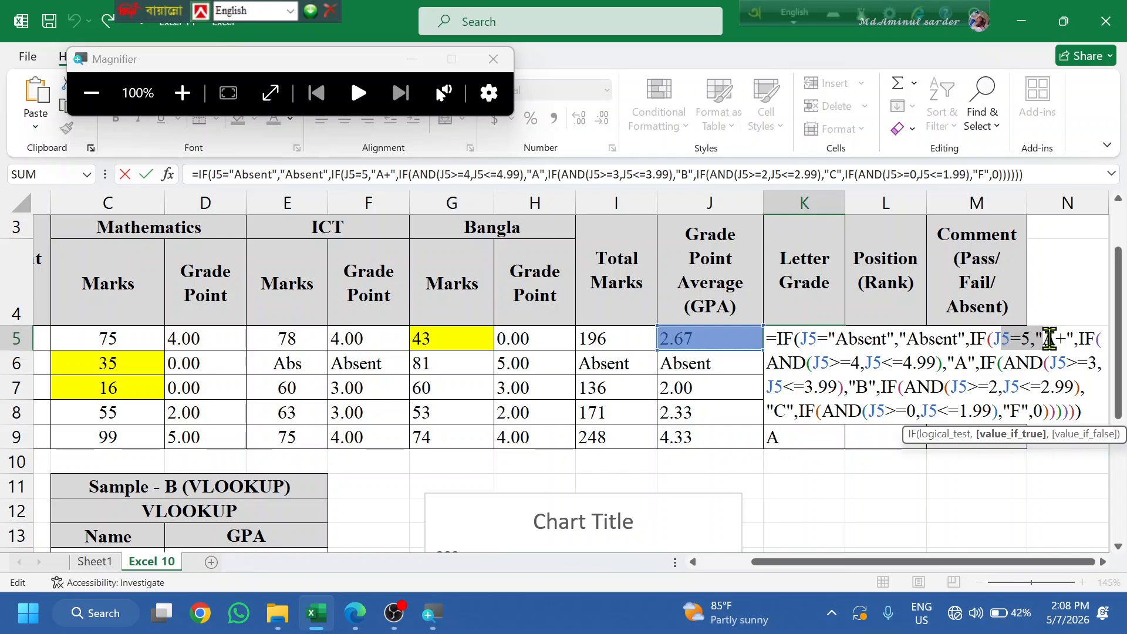
pyautogui.click(355, 612)
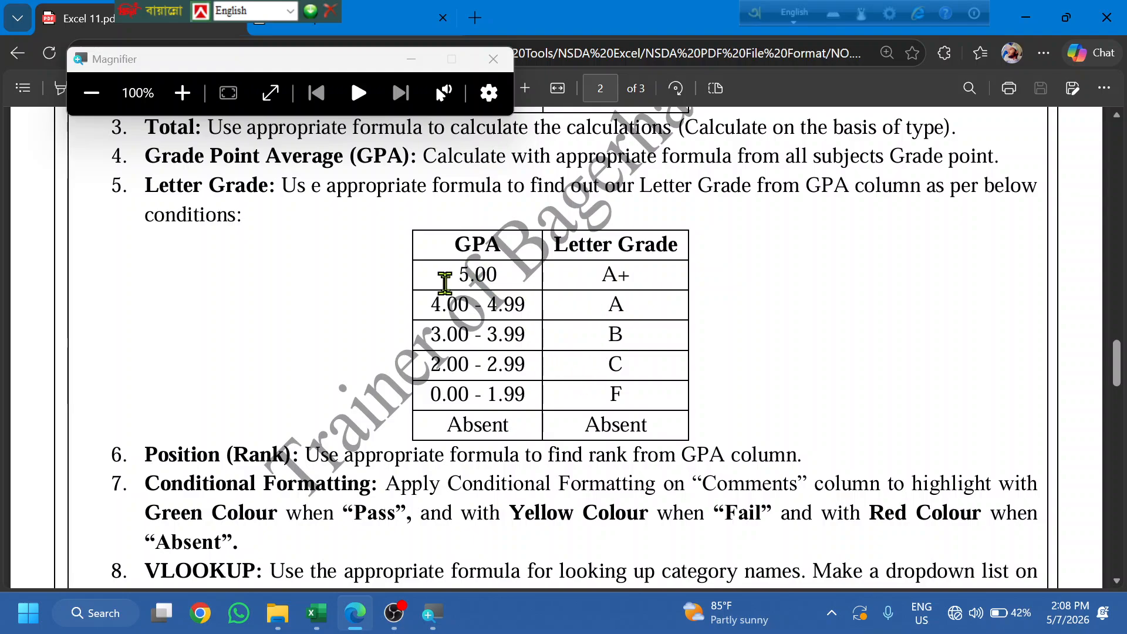
pyautogui.moveTo(647, 252); pyautogui.dragTo(612, 275)
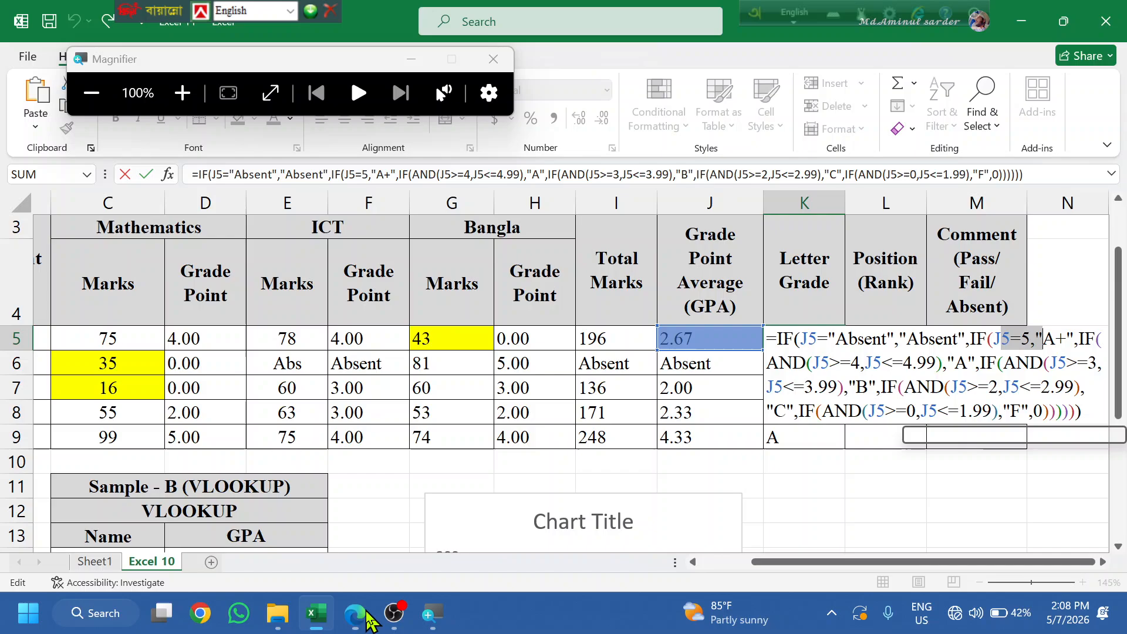
pyautogui.click(315, 612)
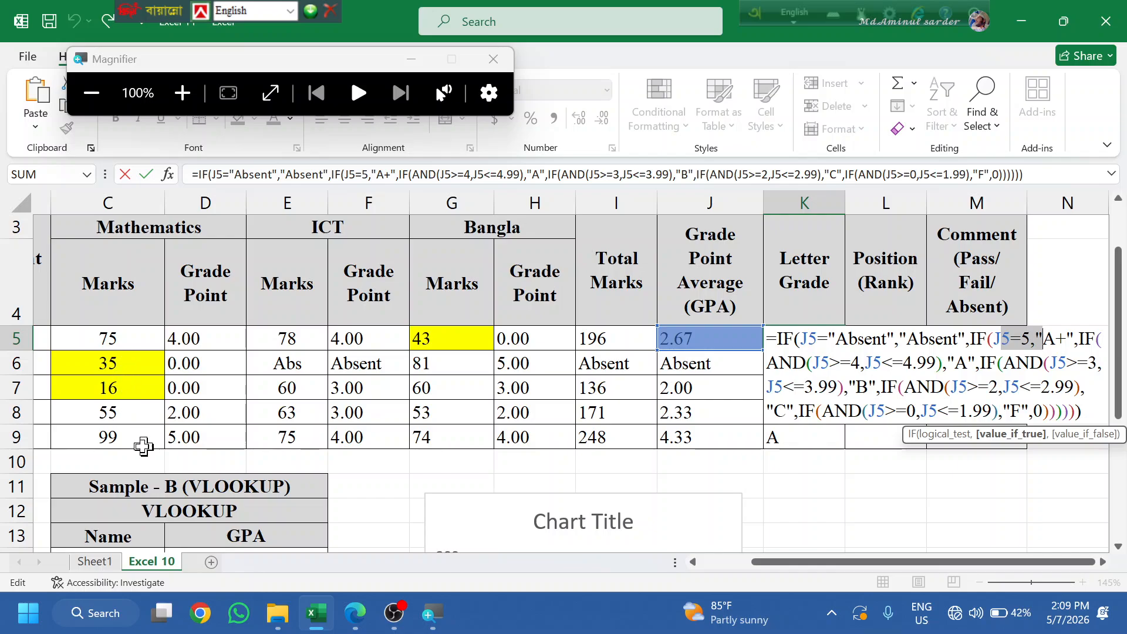
pyautogui.press('Return')
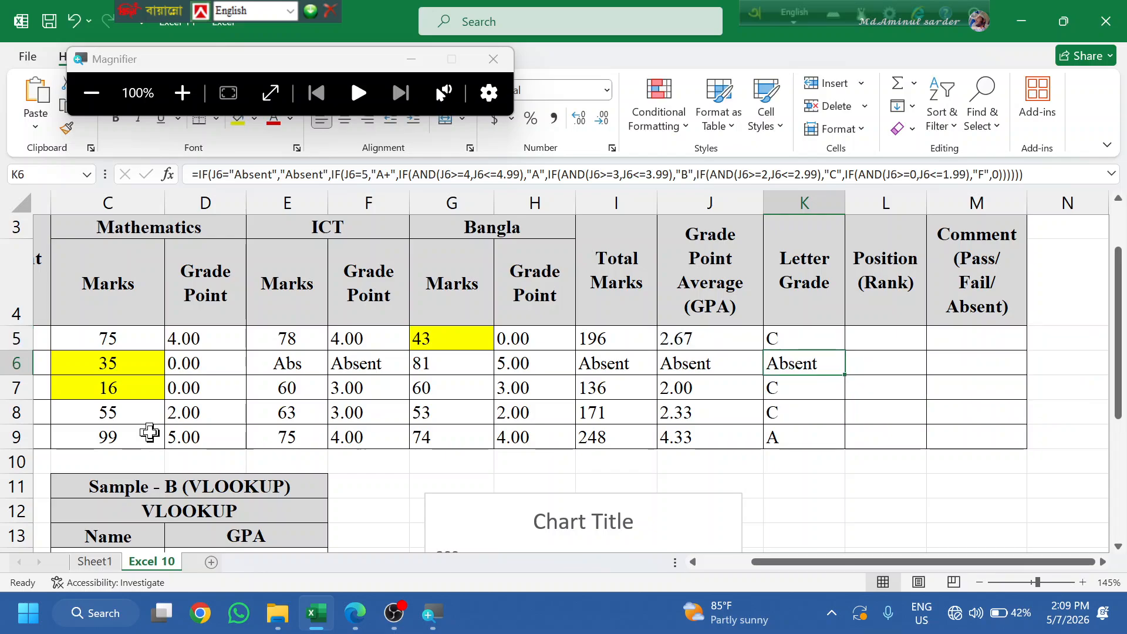
pyautogui.click(181, 365)
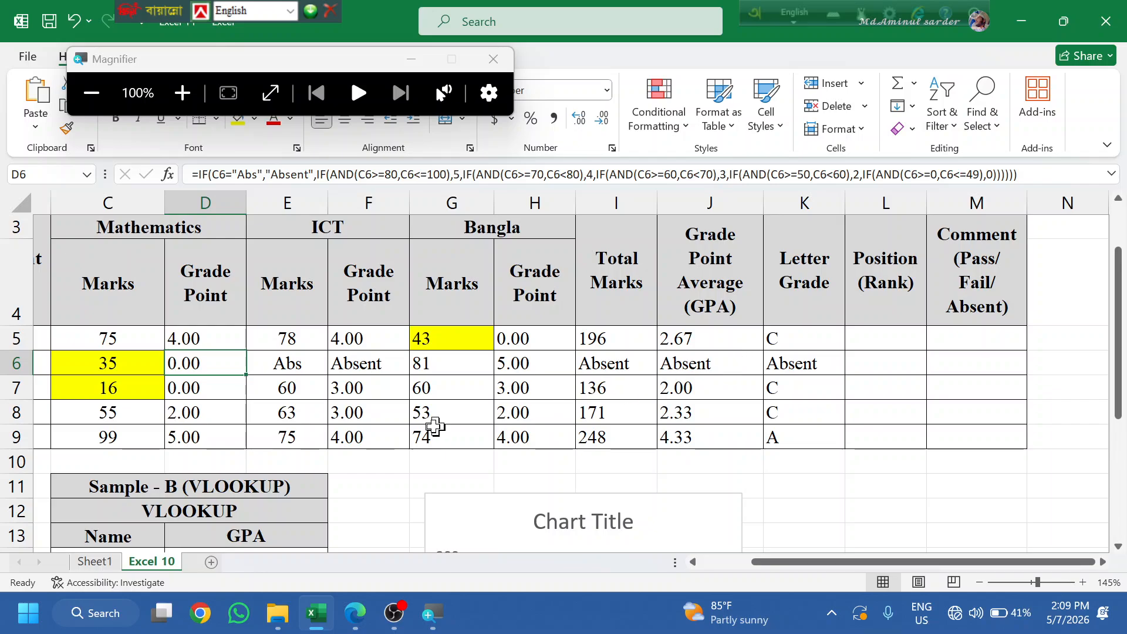
pyautogui.click(174, 387)
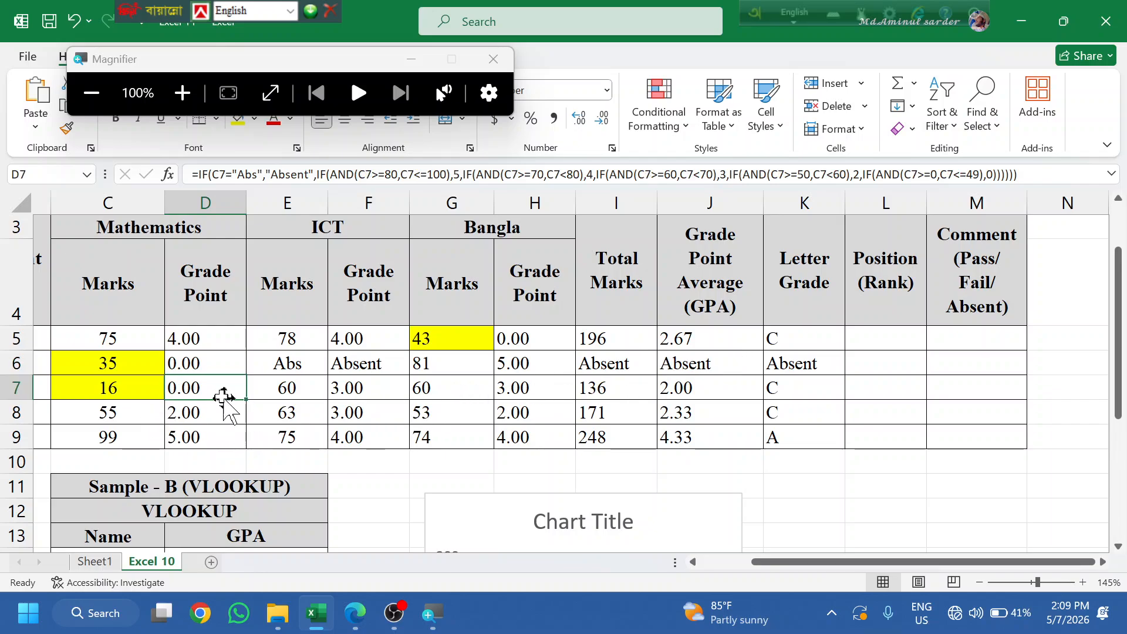
pyautogui.click(688, 393)
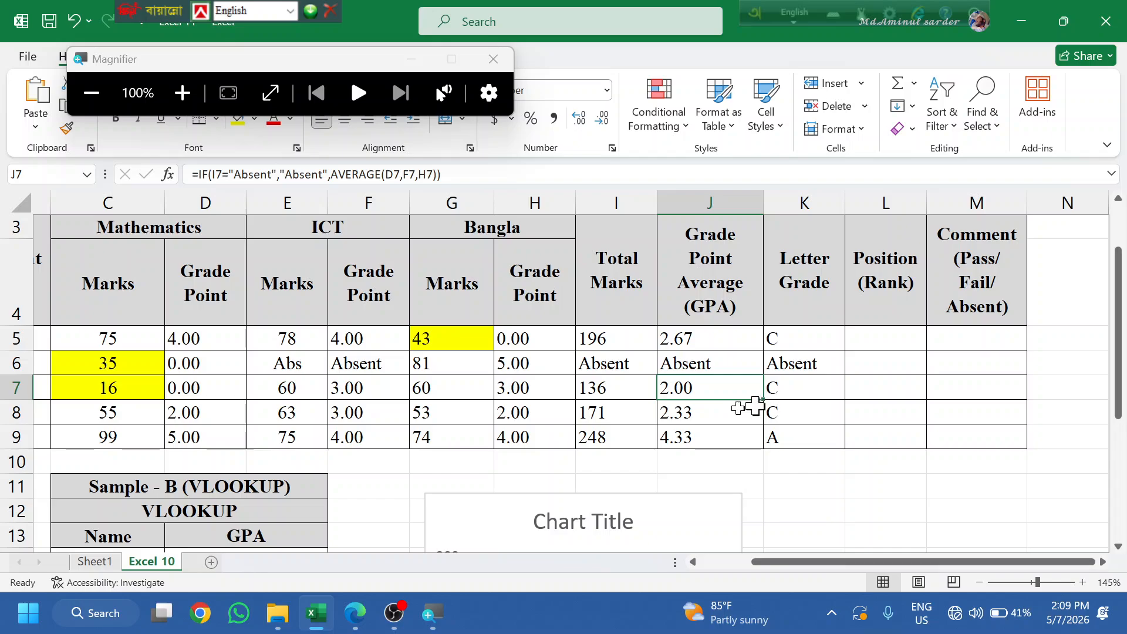
pyautogui.click(196, 385)
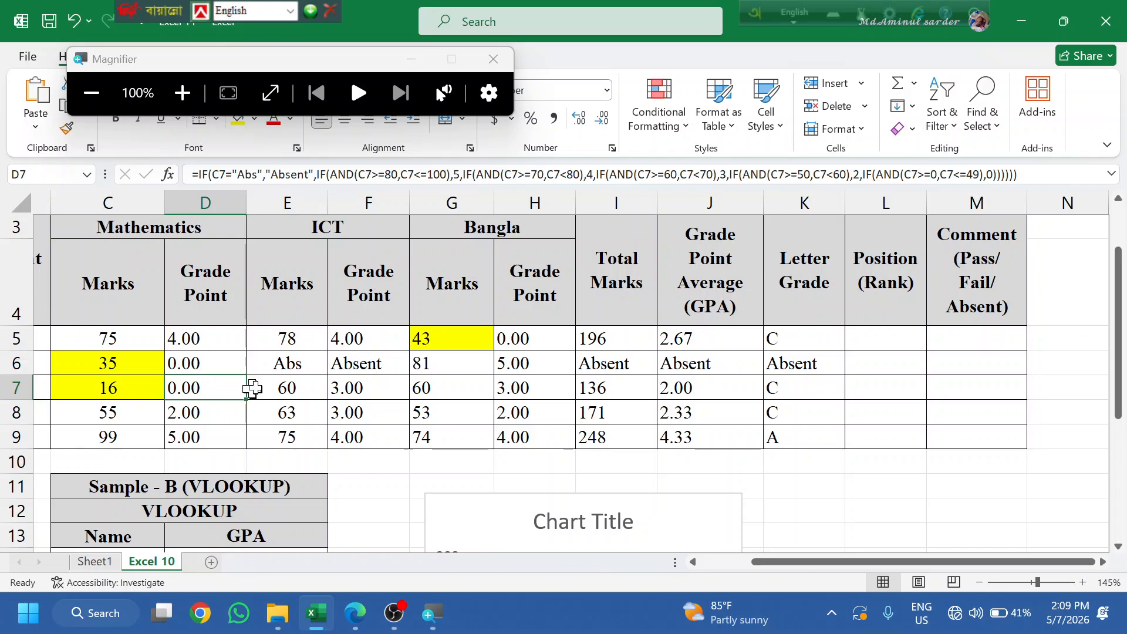
pyautogui.click(117, 390)
pyautogui.click(771, 382)
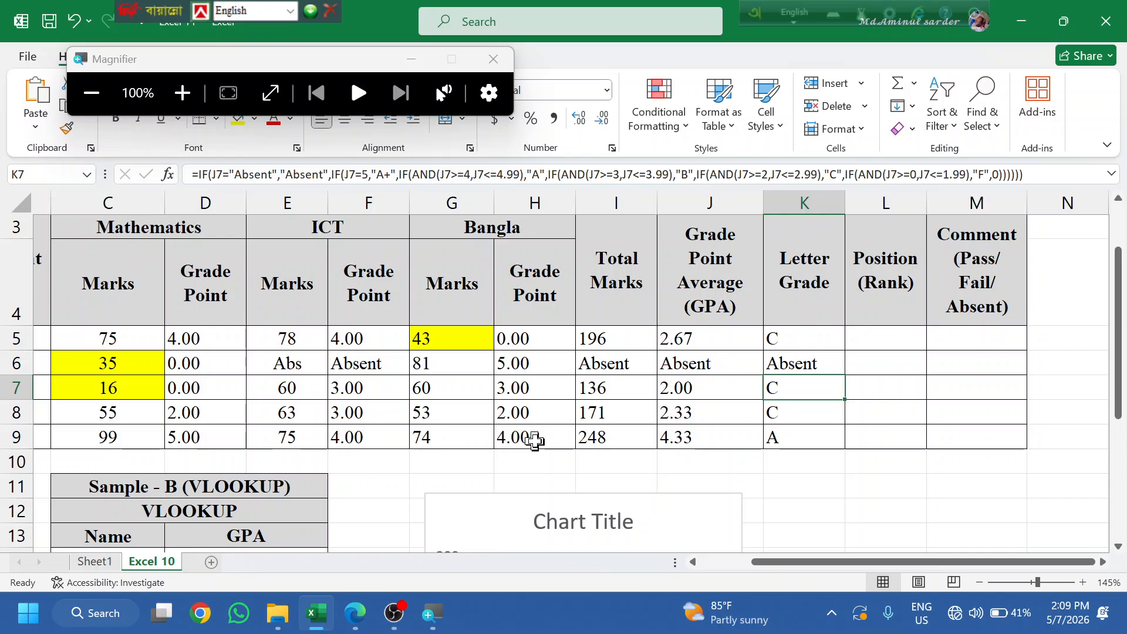
pyautogui.moveTo(709, 336); pyautogui.dragTo(716, 423)
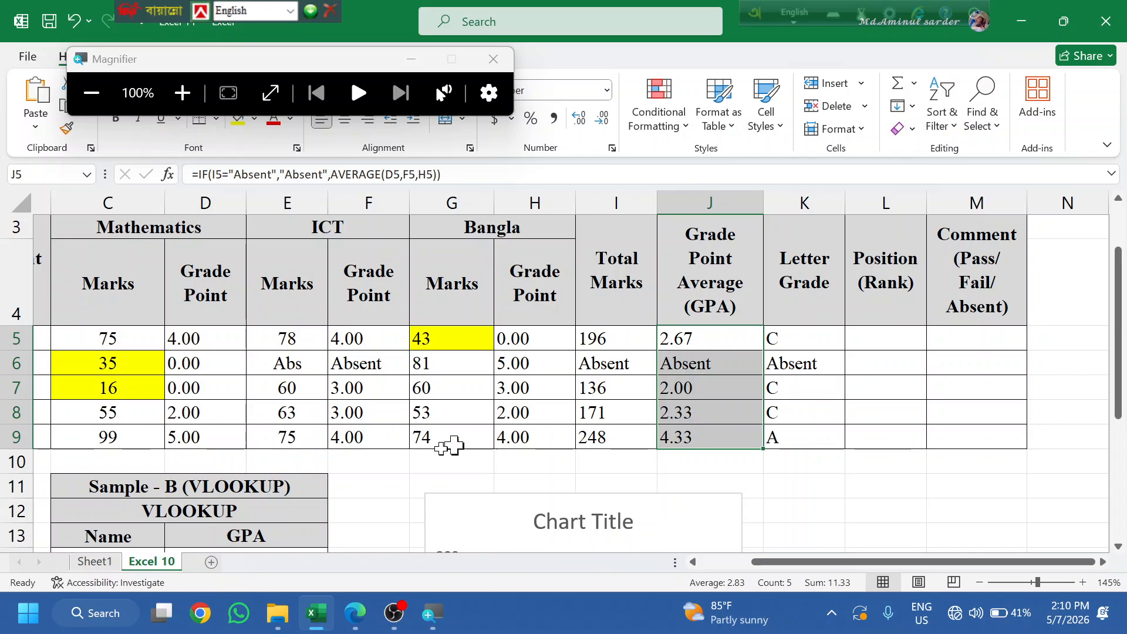
# - Check the formulas in D7, C7 and K7, then move to the Position (Rank) column
pyautogui.click(183, 389)
pyautogui.click(112, 393)
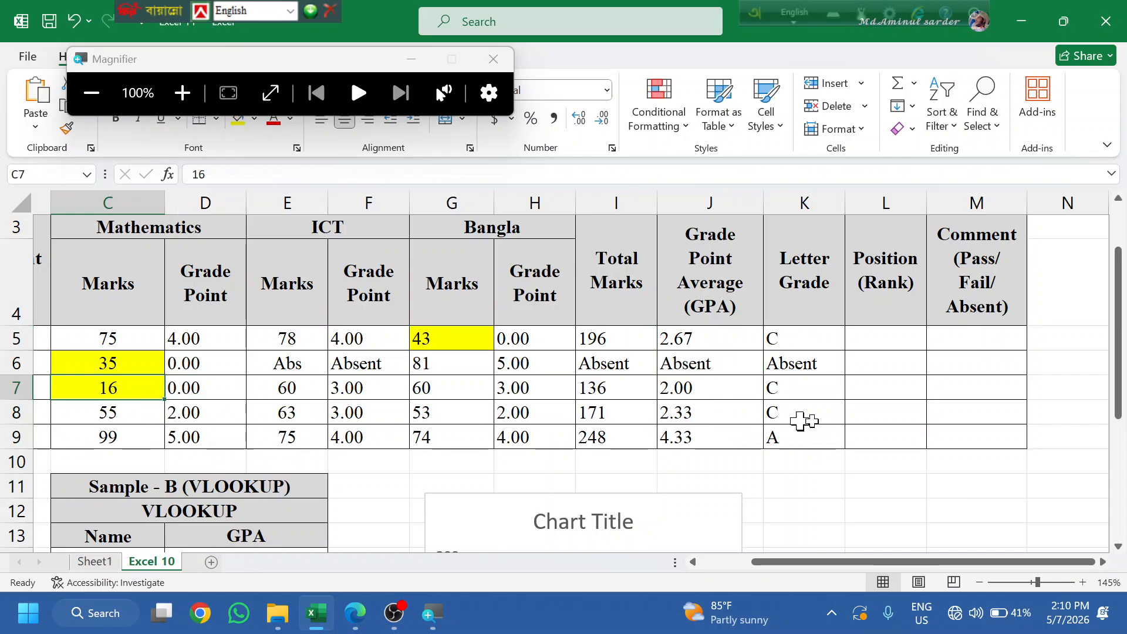
pyautogui.click(785, 390)
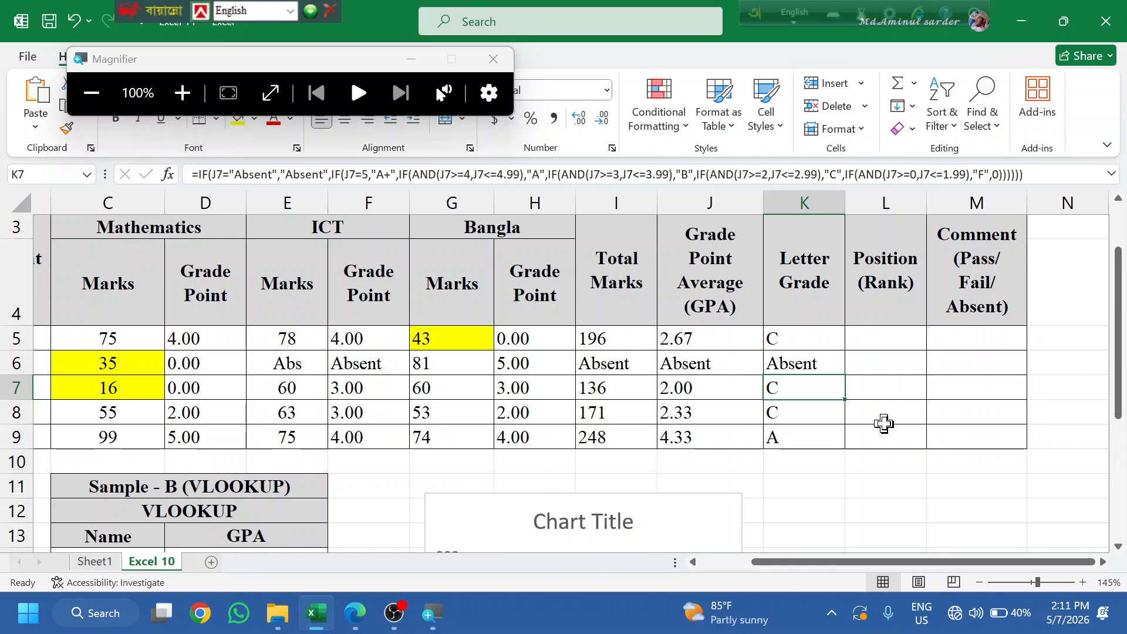
pyautogui.click(880, 354)
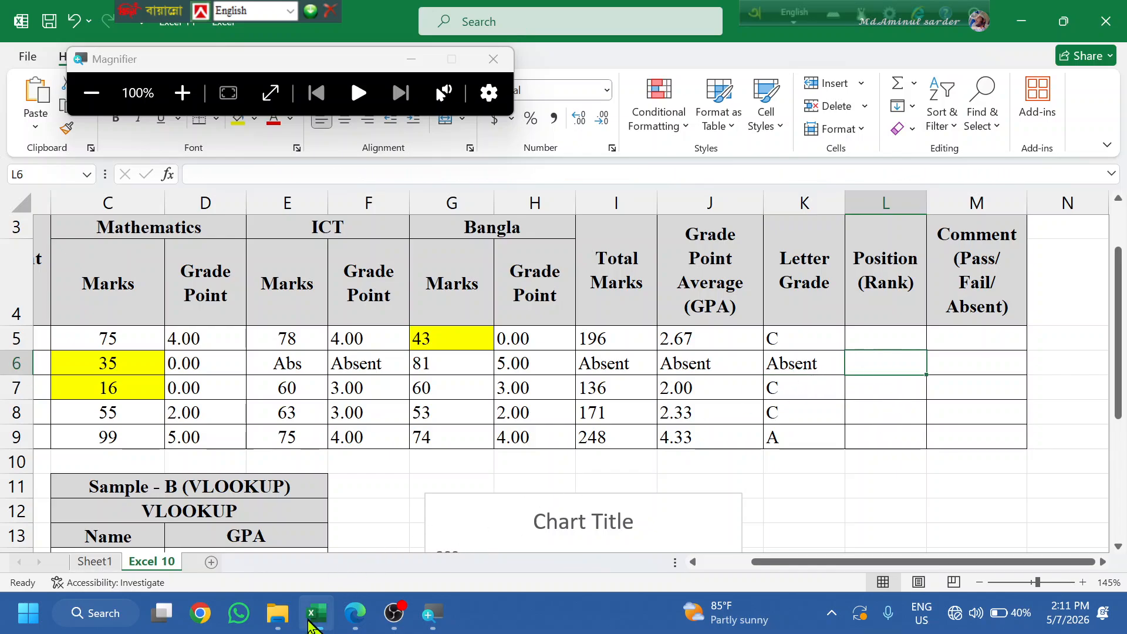
pyautogui.click(356, 613)
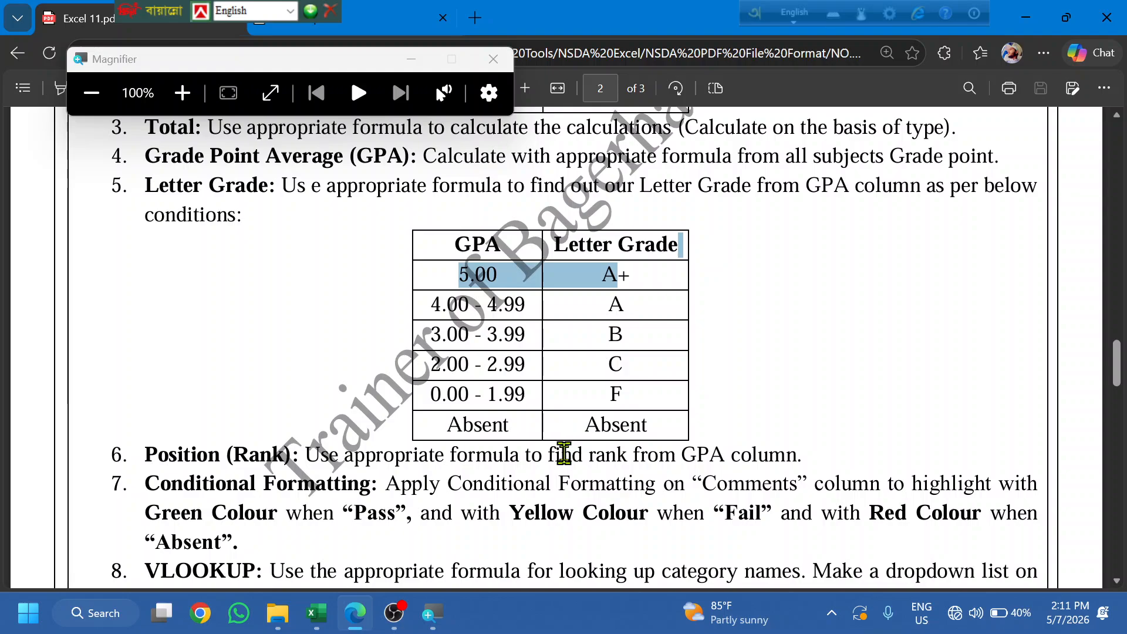
pyautogui.scroll(-3, 529, 423)
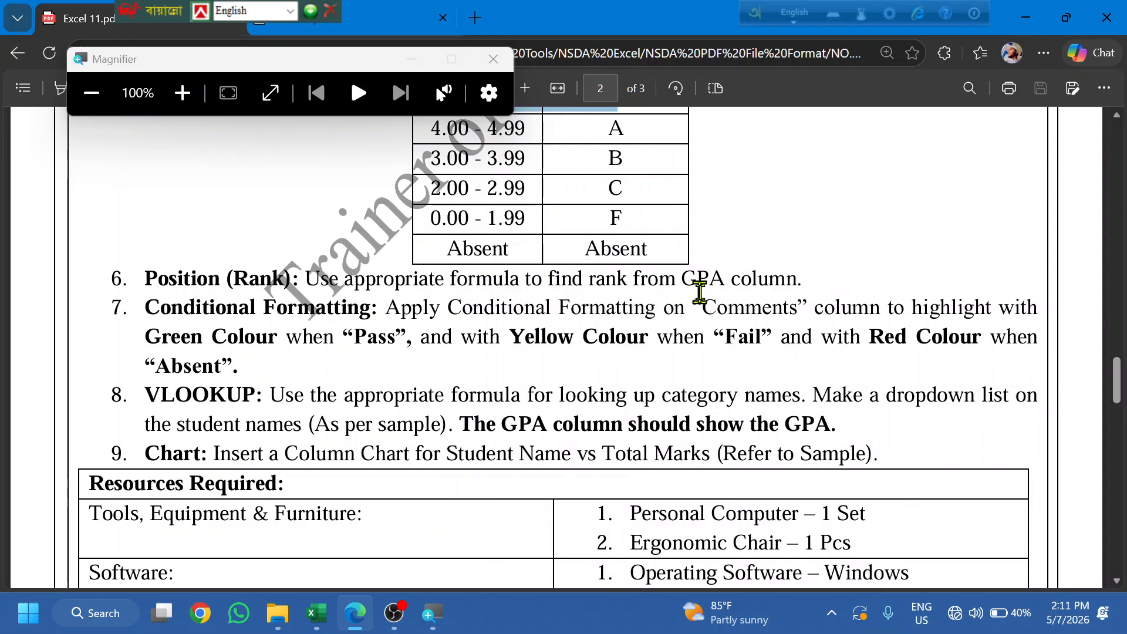
pyautogui.moveTo(682, 279); pyautogui.dragTo(751, 276)
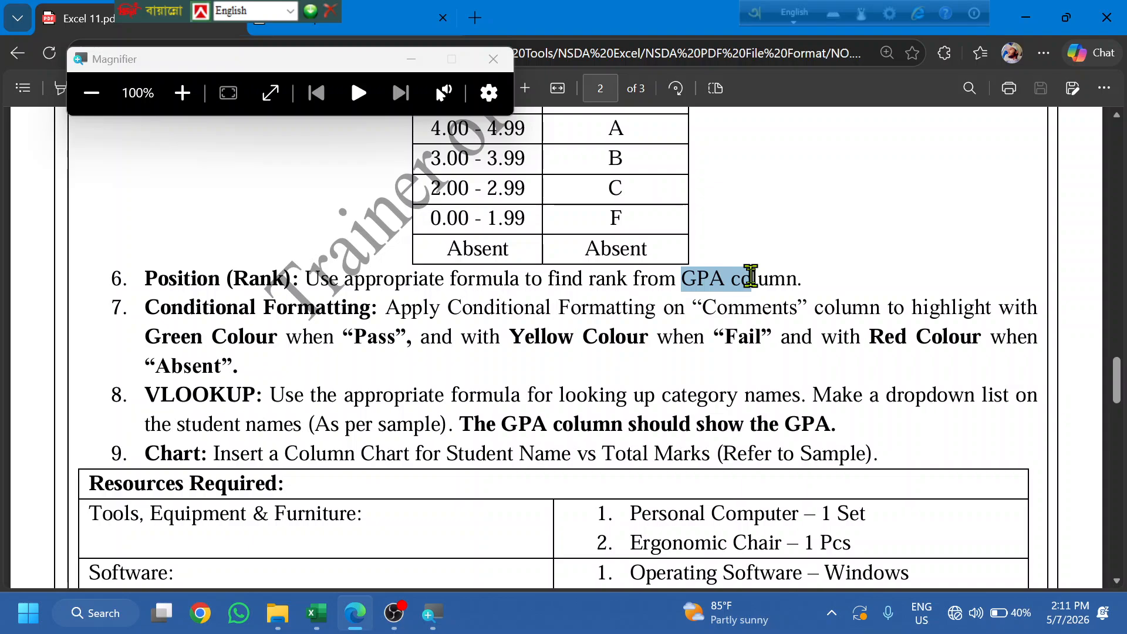
# - In L5 begin =IF(J5="Absent","Absent",RANK( for the rank formula
pyautogui.click(329, 614)
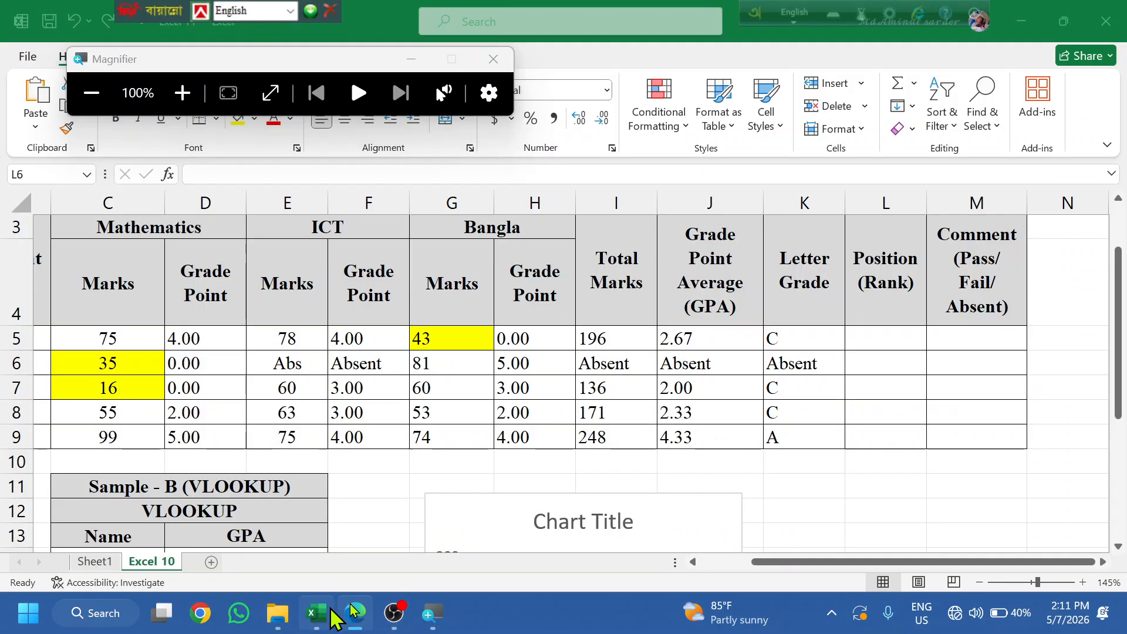
pyautogui.click(860, 337)
pyautogui.write('=')
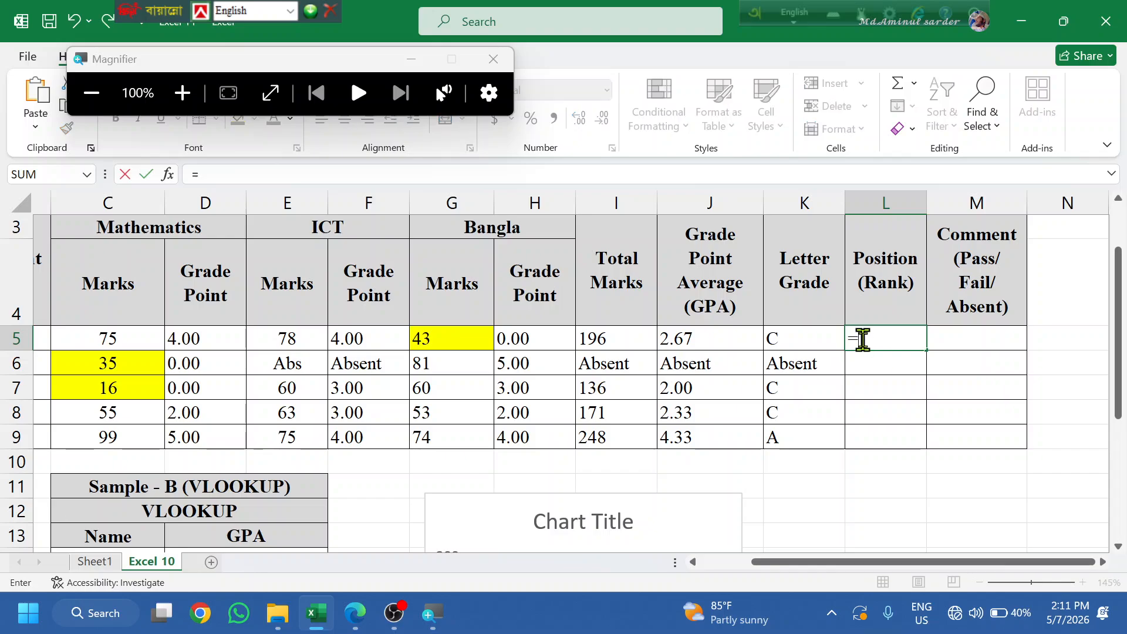
pyautogui.write('IF(')
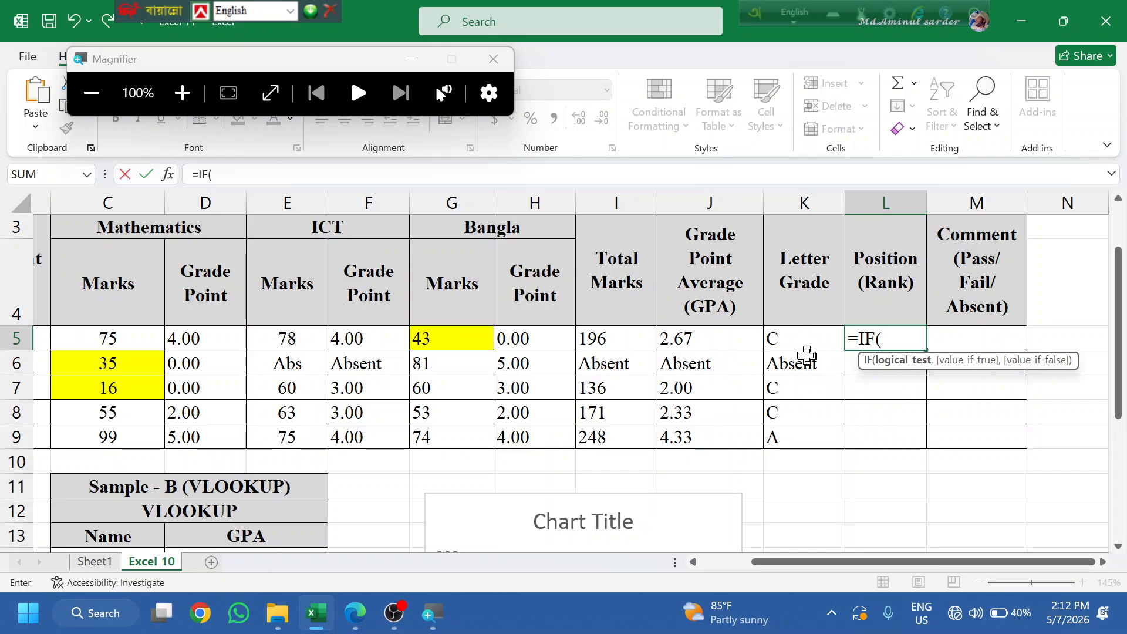
pyautogui.click(811, 333)
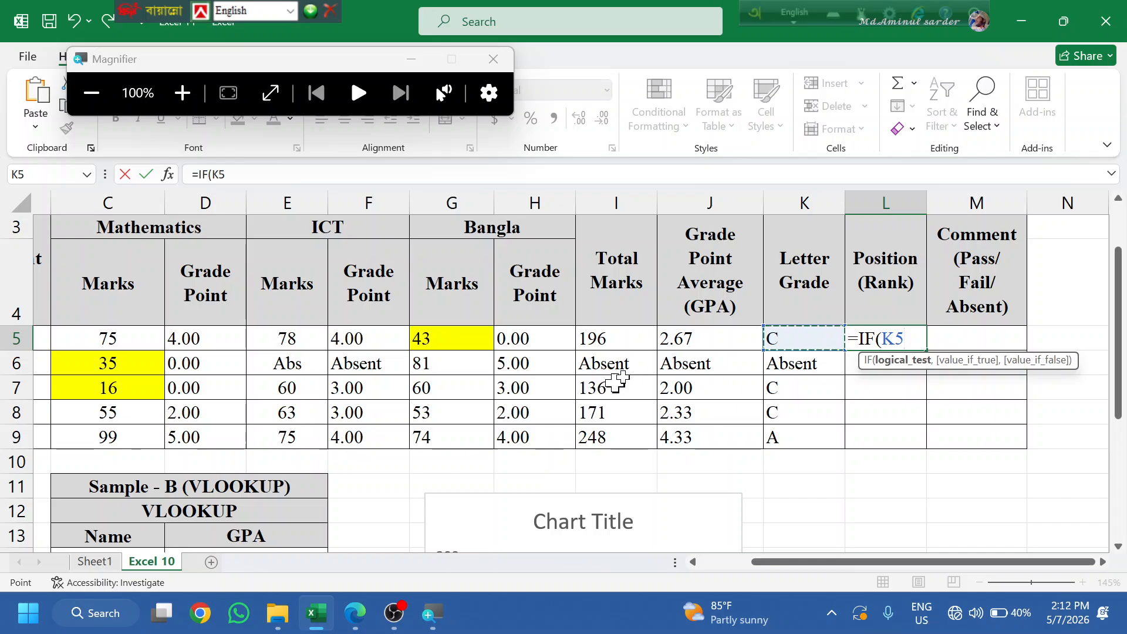
pyautogui.click(685, 338)
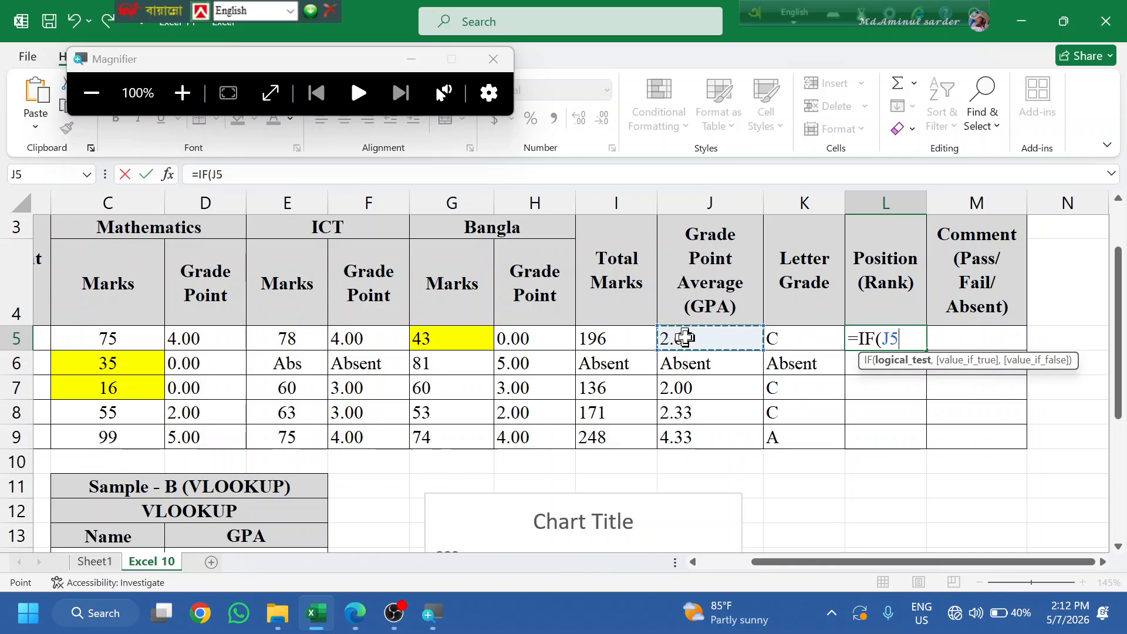
pyautogui.write('="A')
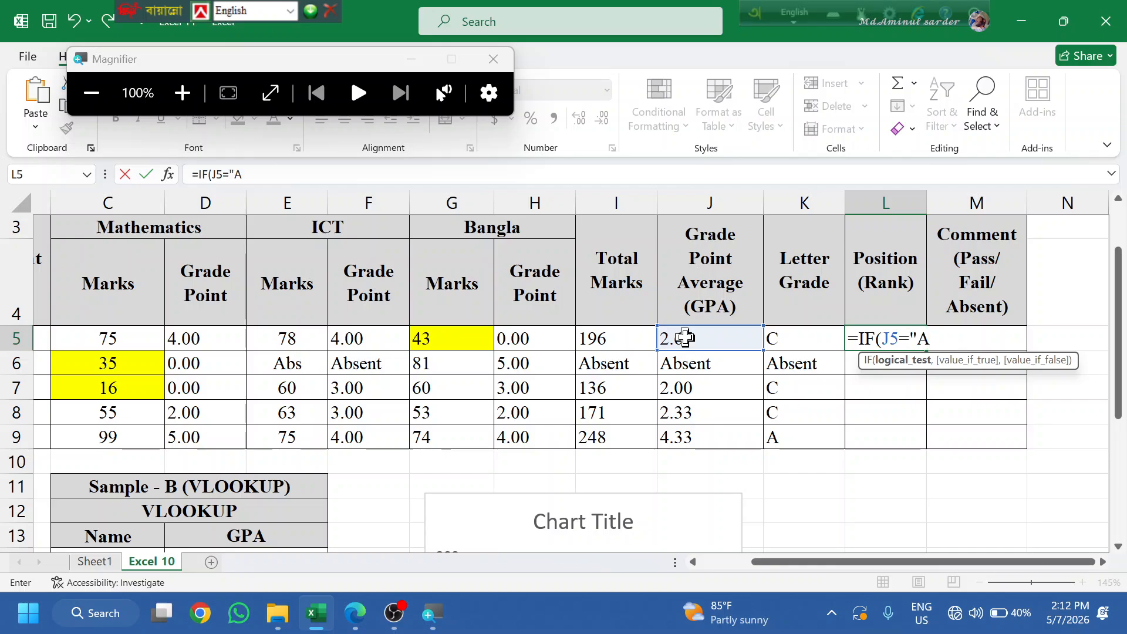
pyautogui.write('bsent","A')
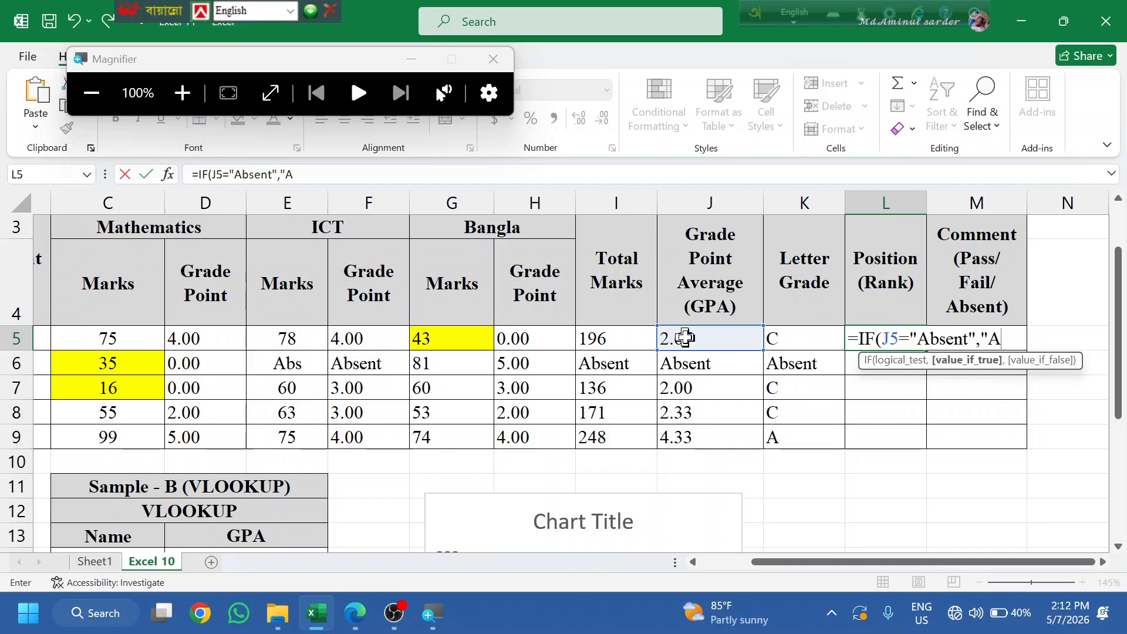
pyautogui.write('bsent",')
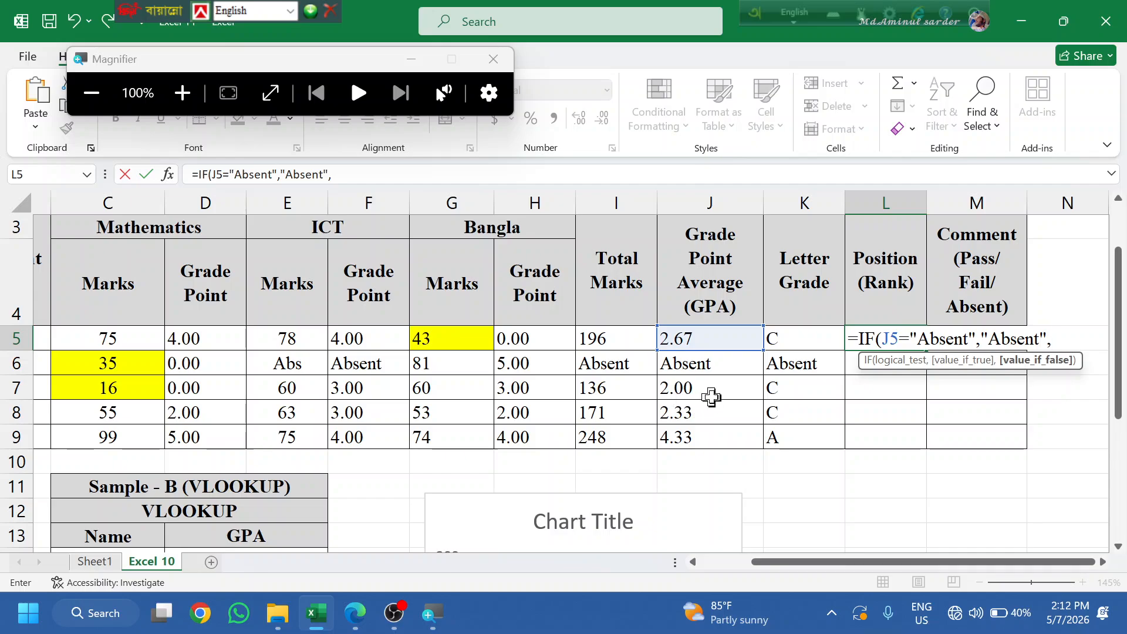
pyautogui.write('rank')
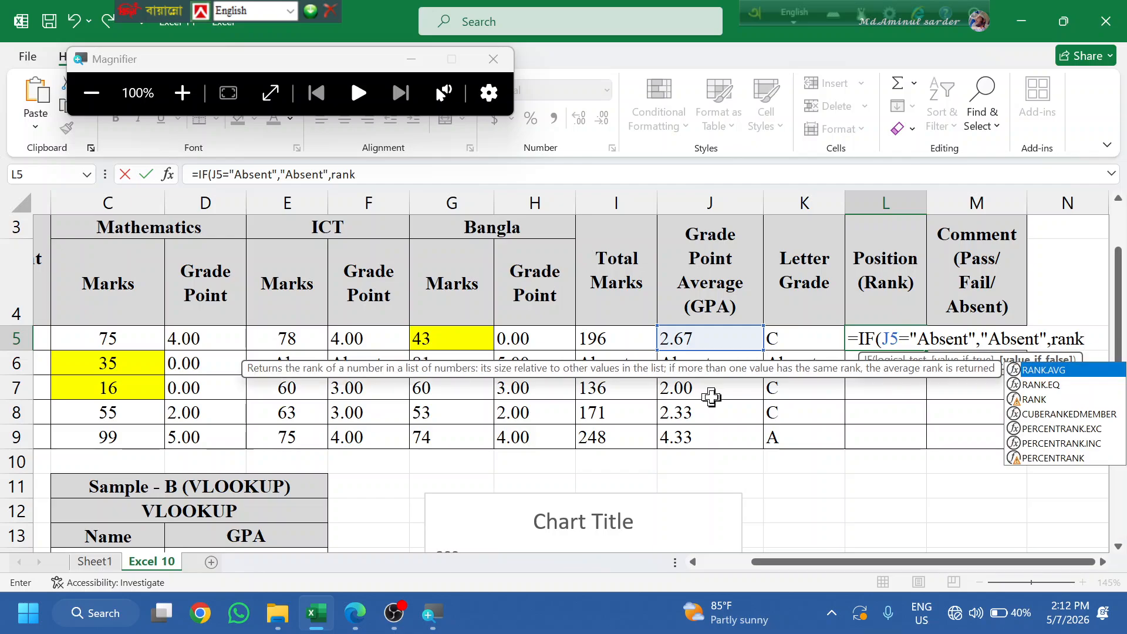
pyautogui.press('Tab')
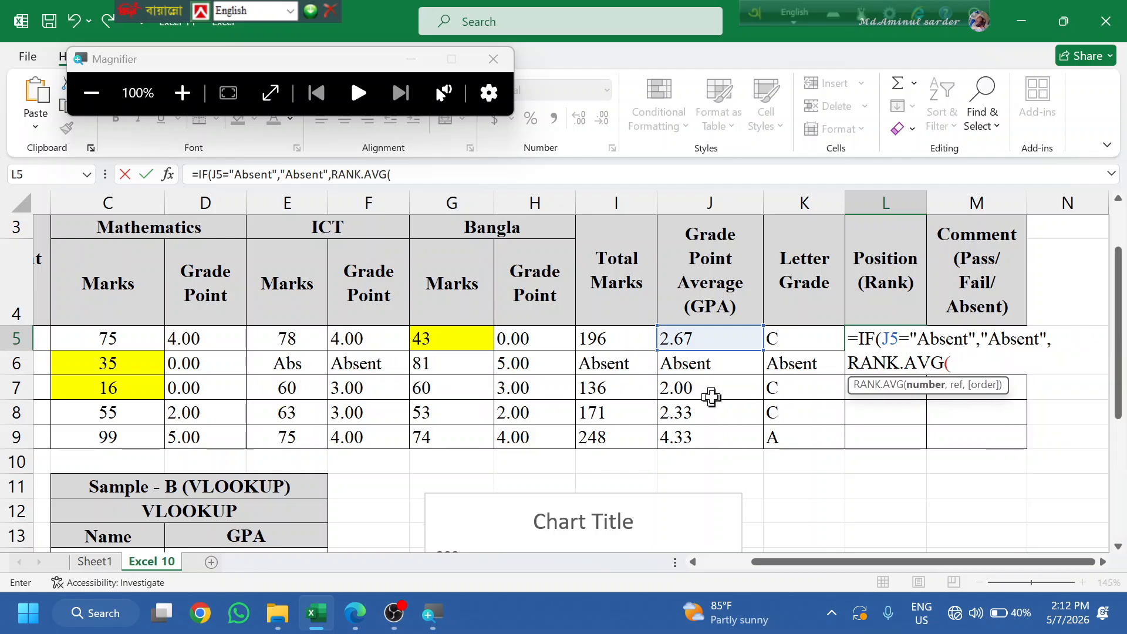
pyautogui.press('BackSpace')
pyautogui.press('BackSpace')
pyautogui.press('BackSpace')
pyautogui.press('BackSpace')
pyautogui.press('BackSpace')
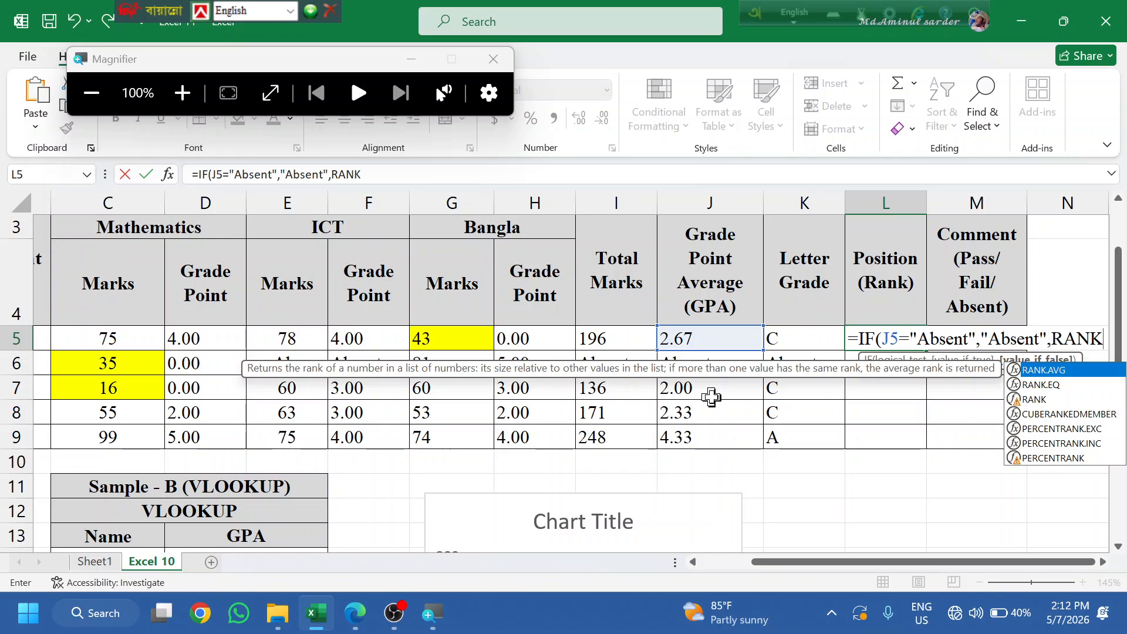
pyautogui.doubleClick(1033, 399)
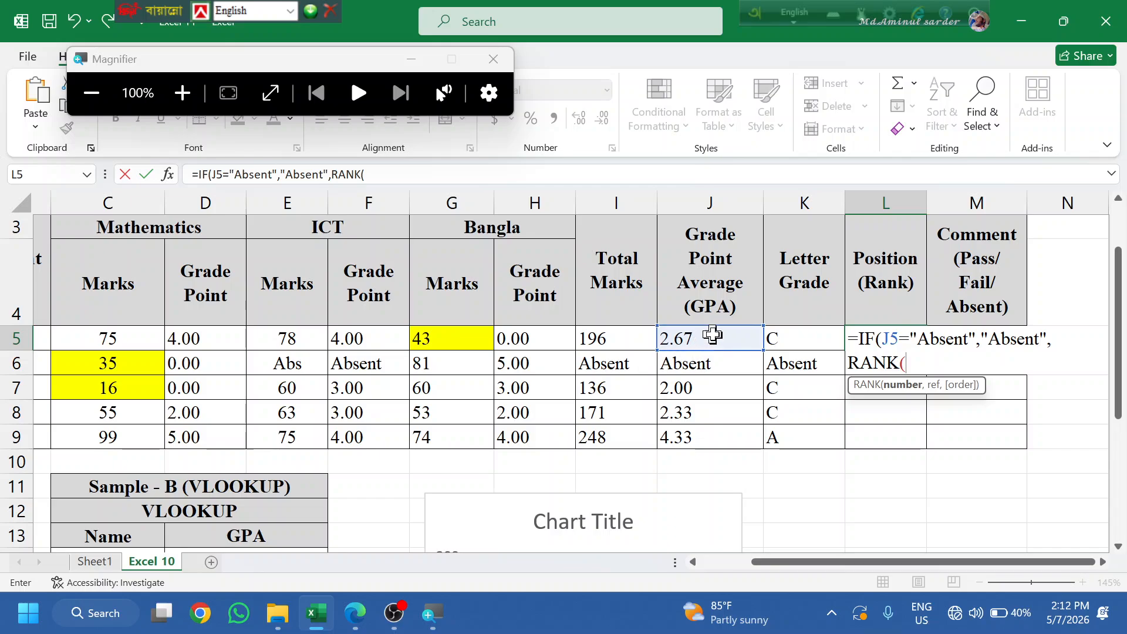
# - Complete RANK(J5,$J$5:$J$9,0), accept the parenthesis fix, and fill down to L9
pyautogui.click(687, 336)
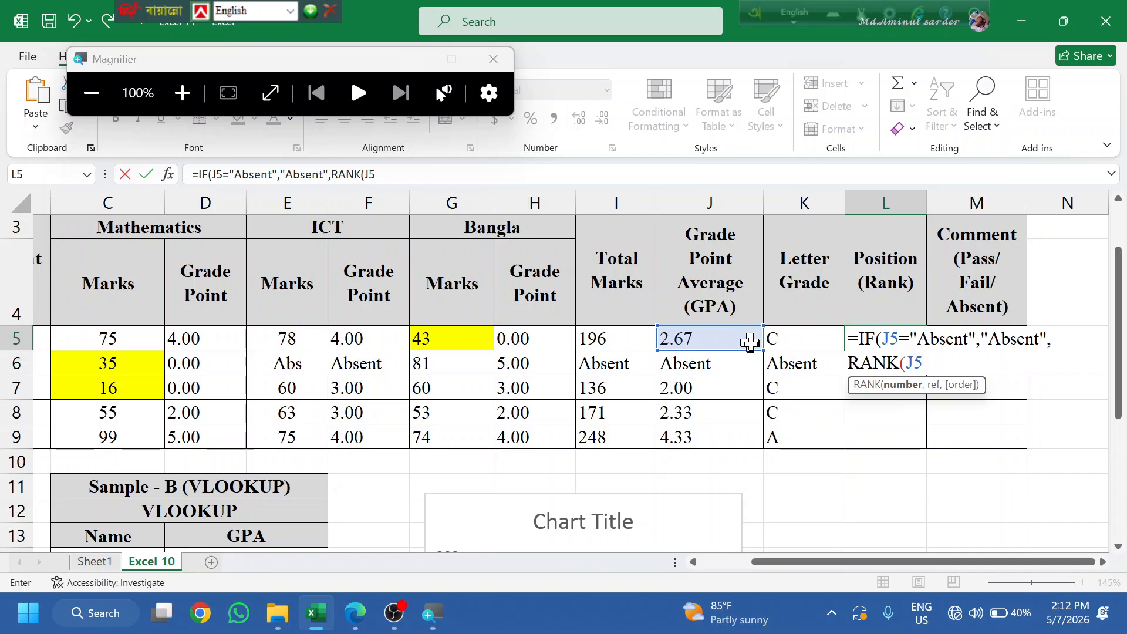
pyautogui.write('.')
pyautogui.moveTo(727, 332)
pyautogui.mouseDown()
pyautogui.moveTo(734, 390)
pyautogui.moveTo(741, 339)
pyautogui.mouseUp()
pyautogui.press('BackSpace')
pyautogui.press('BackSpace')
pyautogui.press('BackSpace')
pyautogui.write(',')
pyautogui.moveTo(733, 335); pyautogui.dragTo(730, 437)
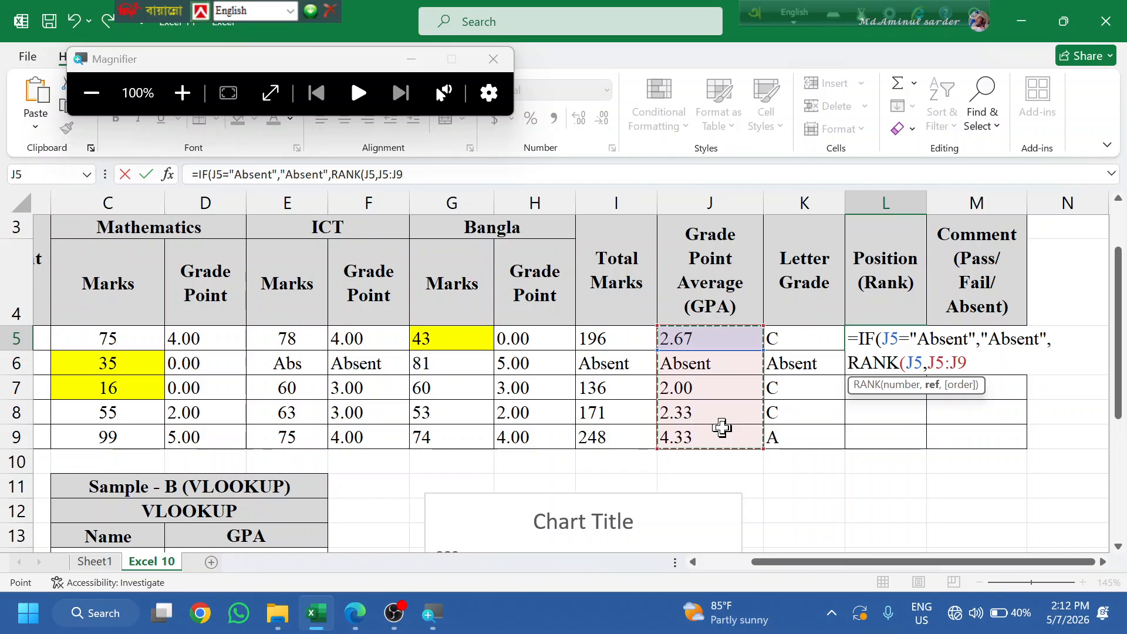
pyautogui.press('F4')
pyautogui.write(',')
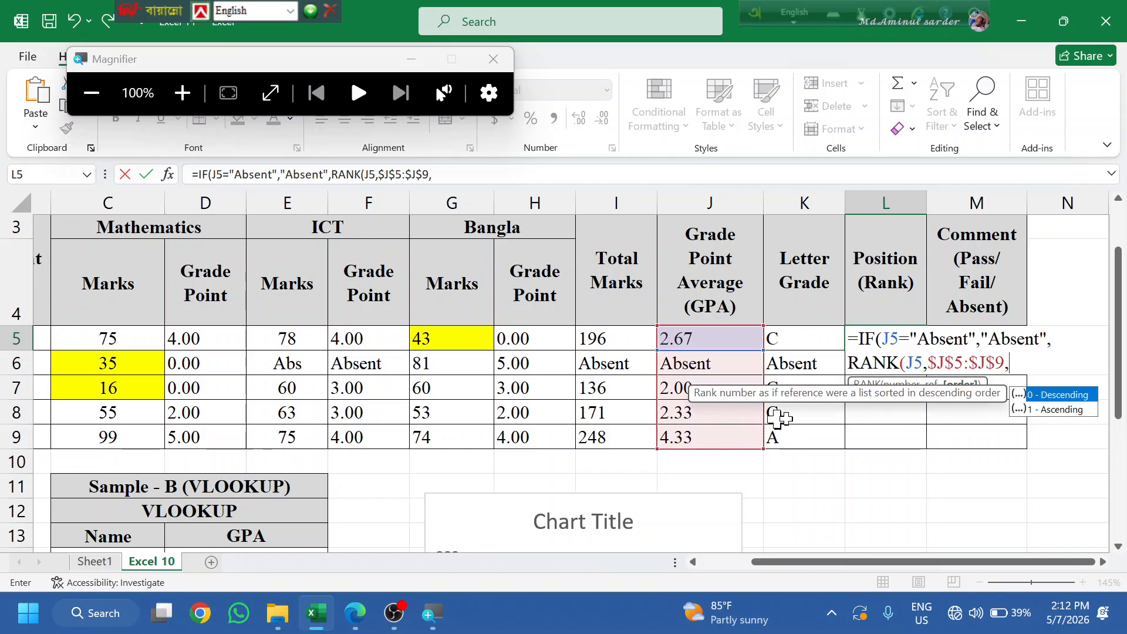
pyautogui.write('0')
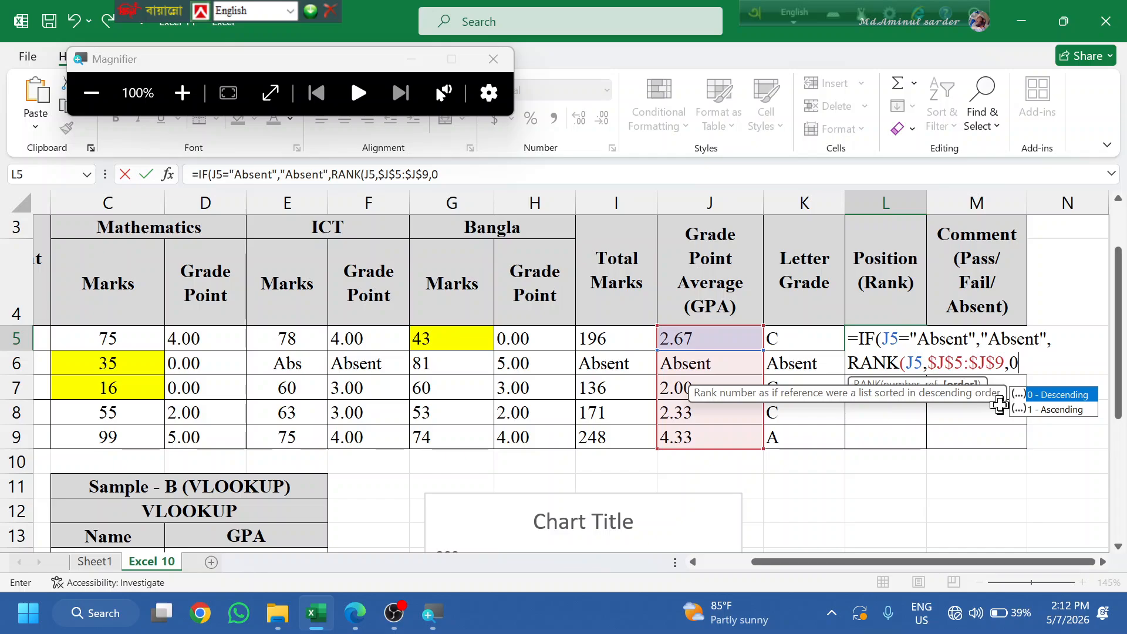
pyautogui.press('Return')
pyautogui.press('Return')
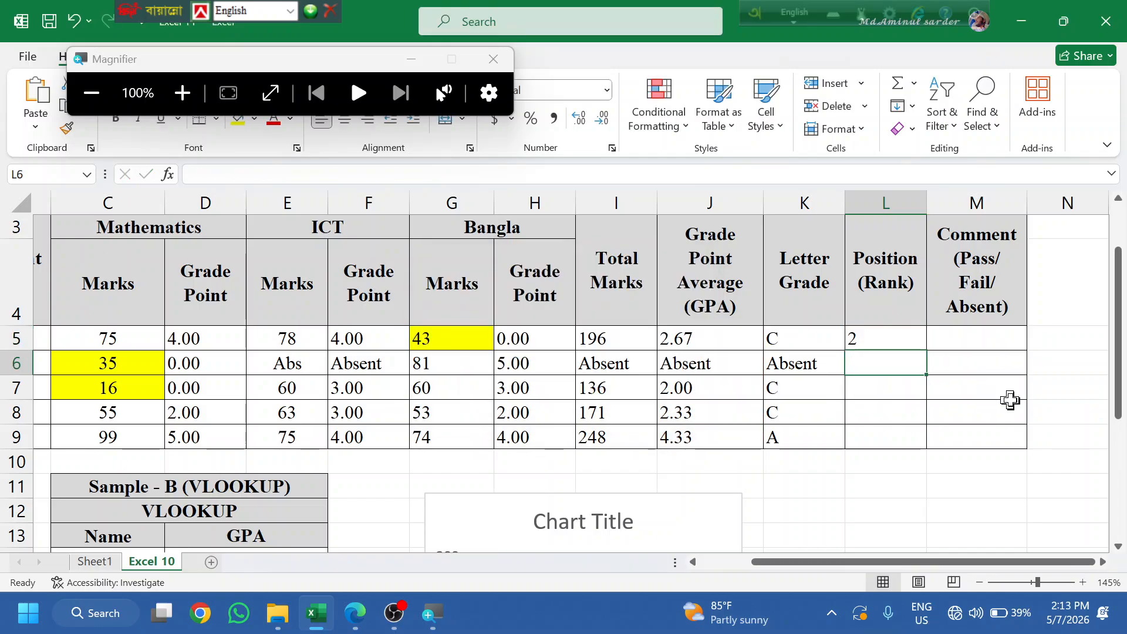
pyautogui.click(886, 332)
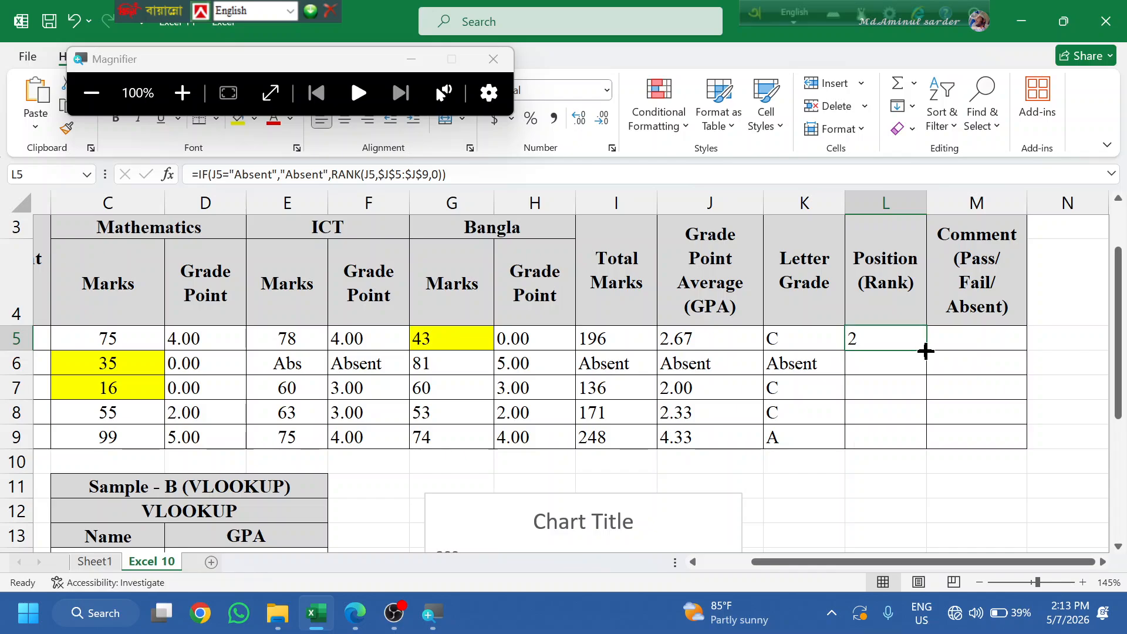
pyautogui.doubleClick(926, 351)
# - Change L5's RANK order argument to 1 and refill the formula down to L9
pyautogui.click(893, 346)
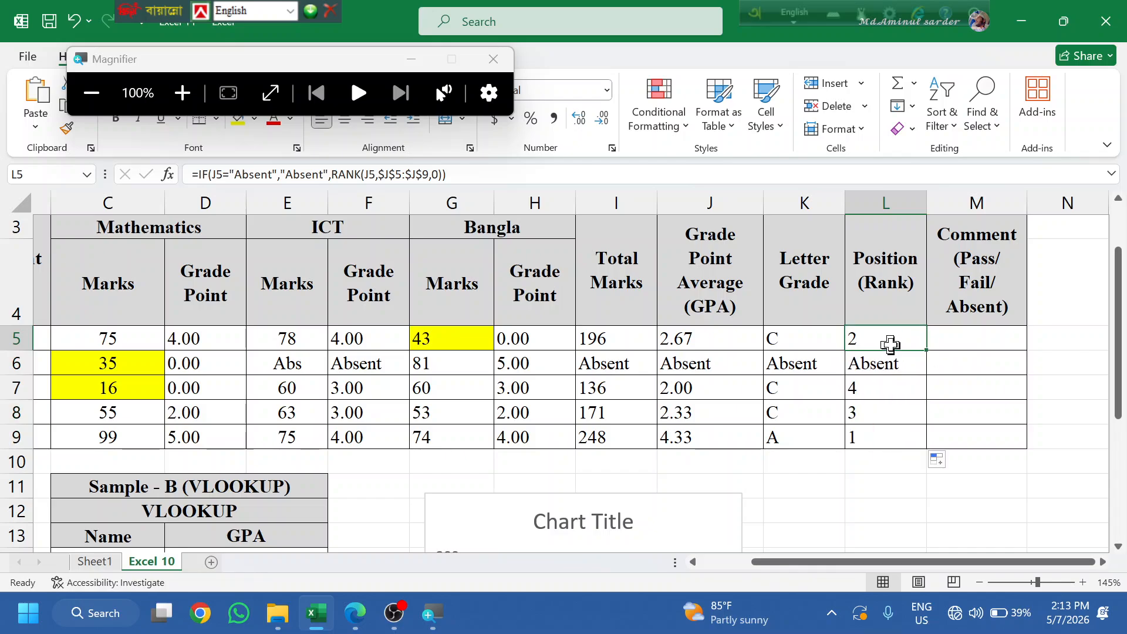
pyautogui.doubleClick(899, 341)
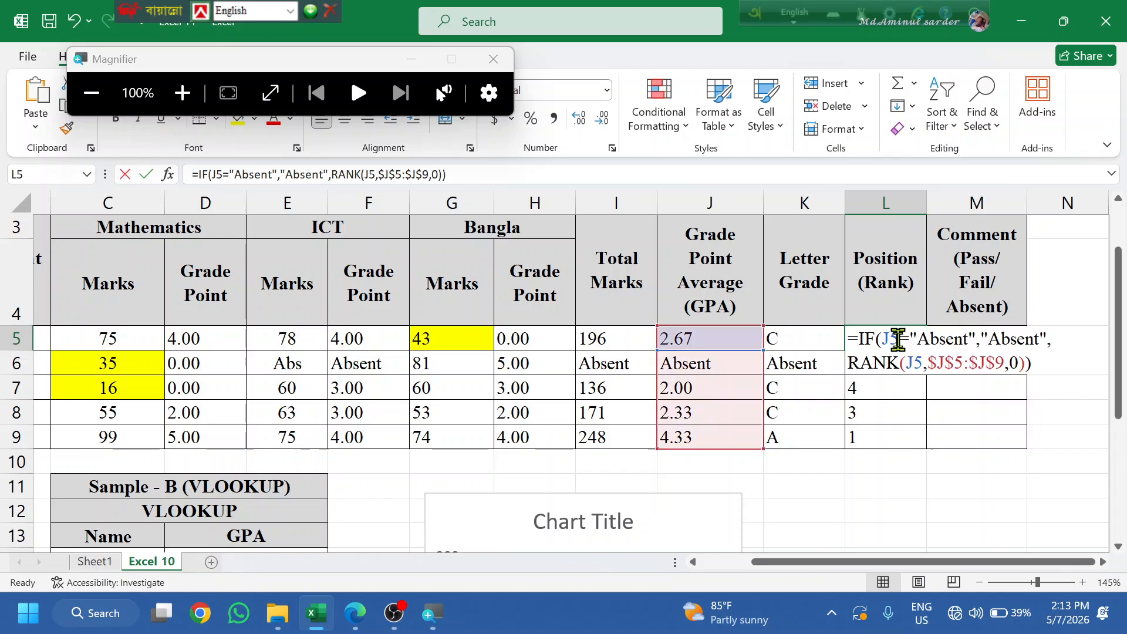
pyautogui.click(1017, 355)
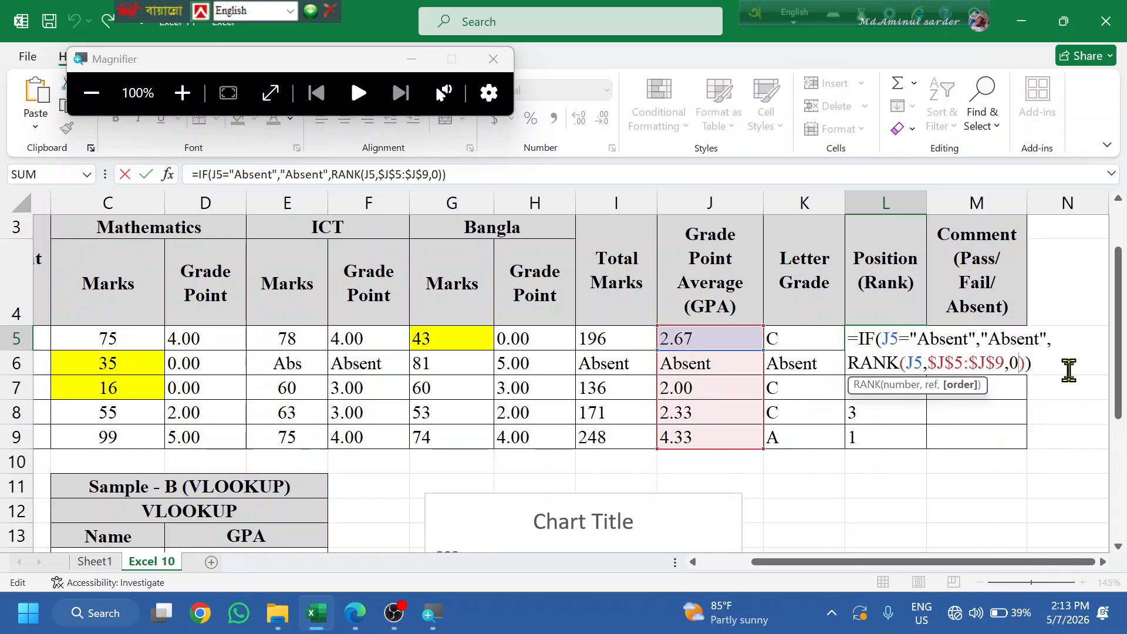
pyautogui.press('BackSpace')
pyautogui.write('1')
pyautogui.press('Return')
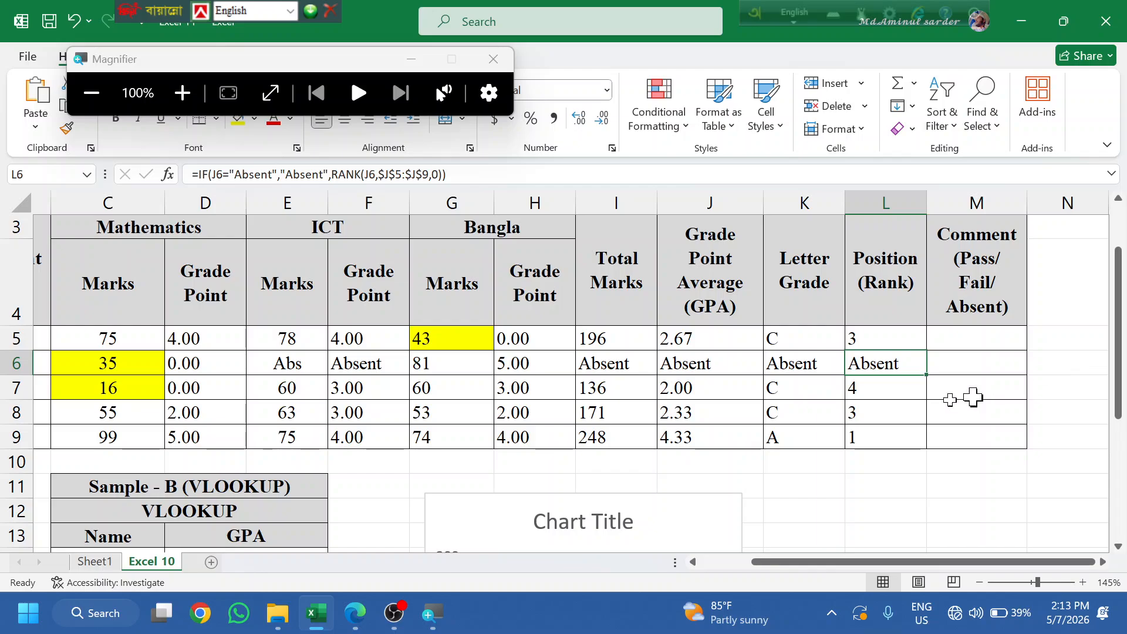
pyautogui.click(919, 347)
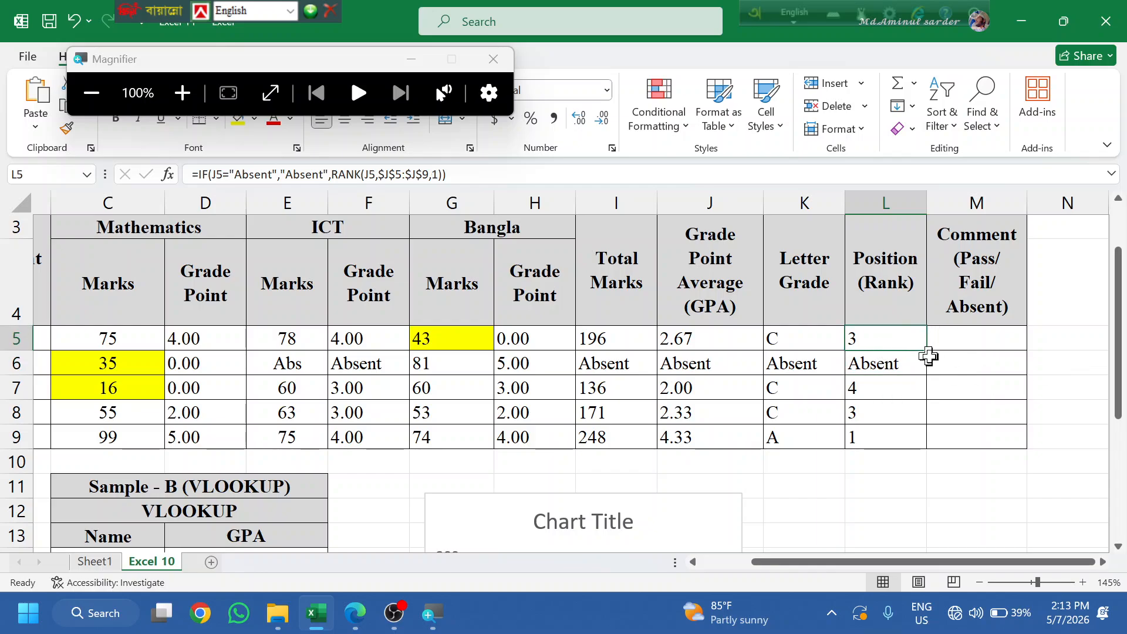
pyautogui.doubleClick(926, 350)
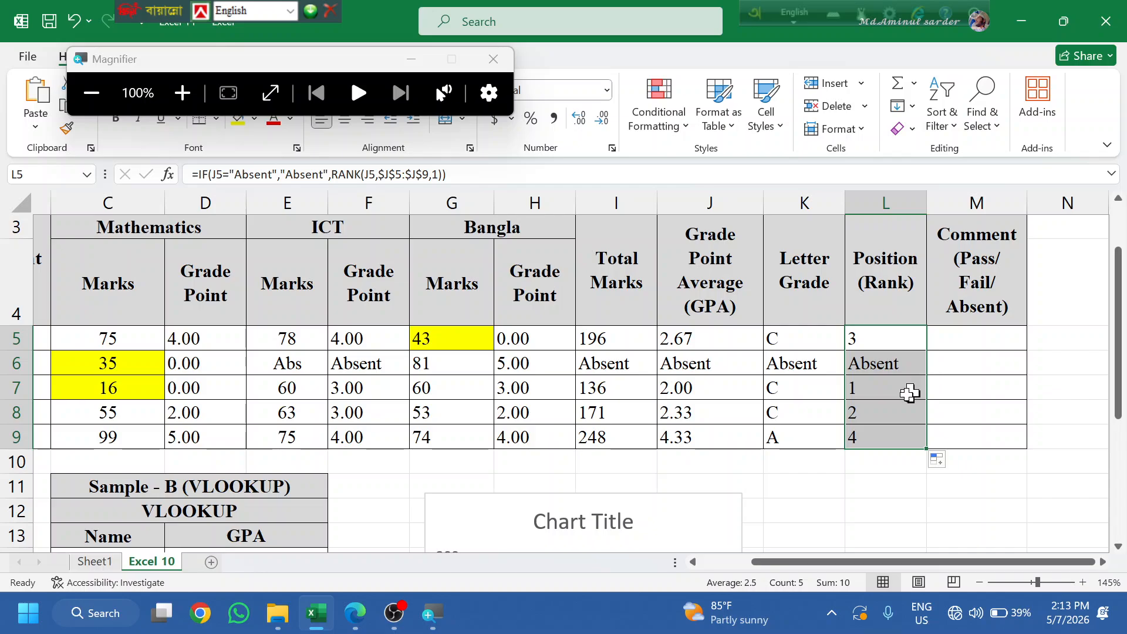
# - Check J8 and L6, then set L5's order argument back to 0 and refill to L9
pyautogui.click(715, 412)
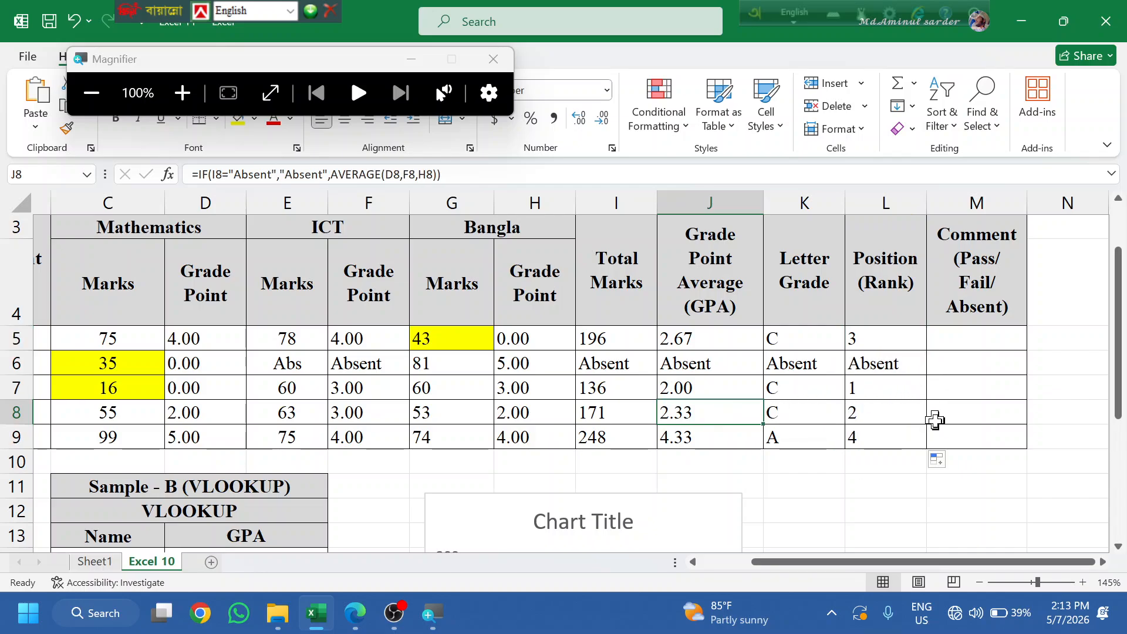
pyautogui.click(894, 371)
pyautogui.click(977, 341)
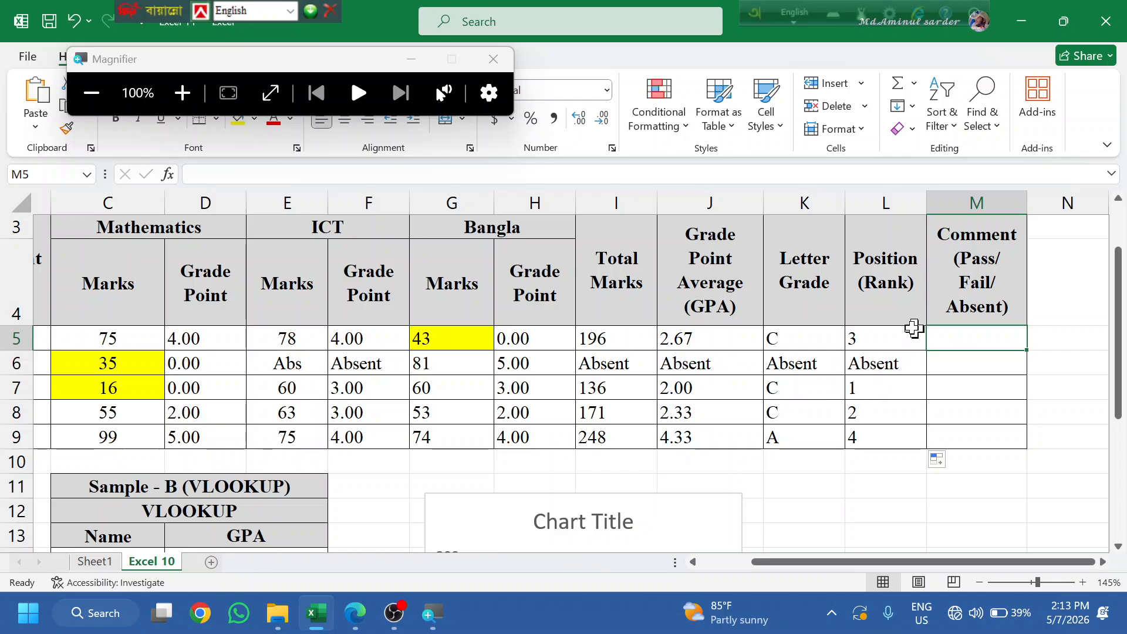
pyautogui.doubleClick(899, 337)
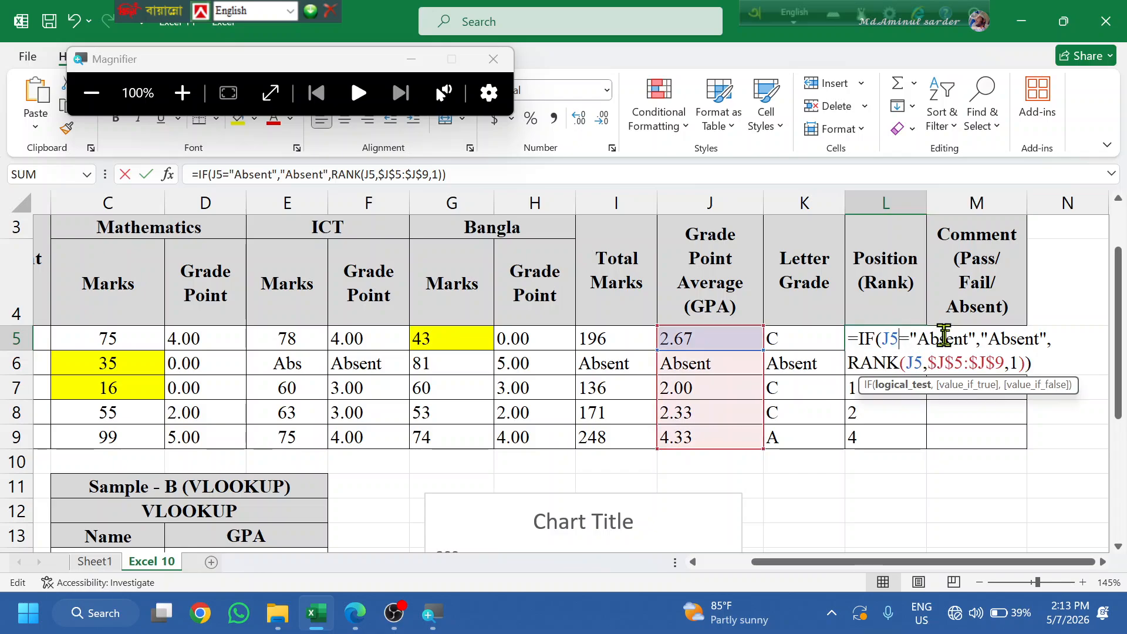
pyautogui.click(1019, 361)
pyautogui.press('Delete')
pyautogui.write('0')
pyautogui.press('Return')
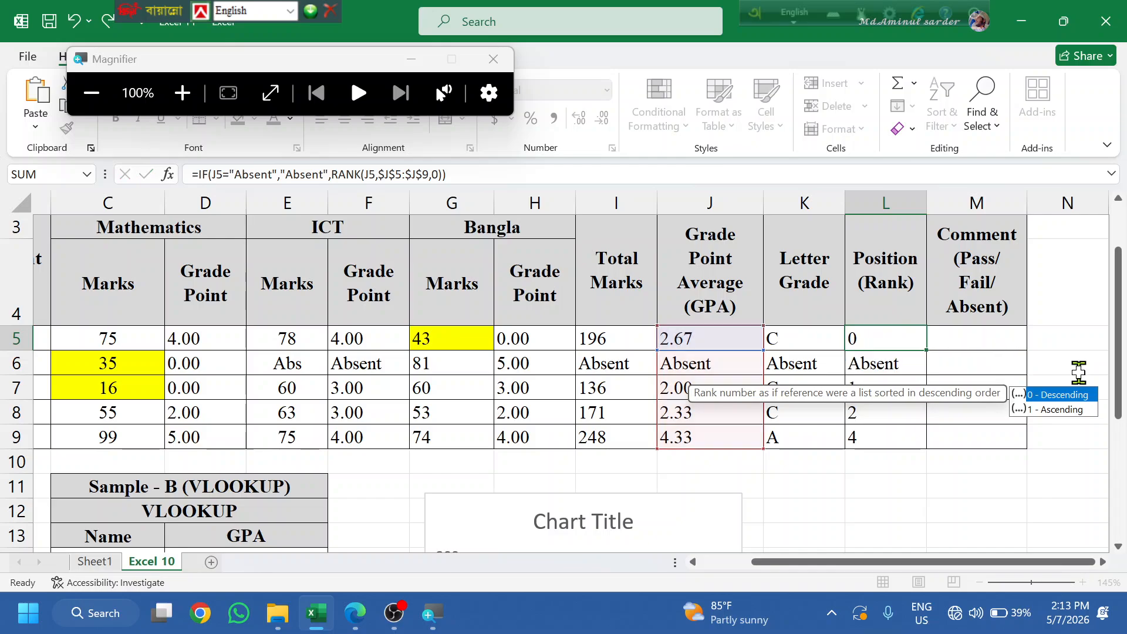
pyautogui.click(885, 333)
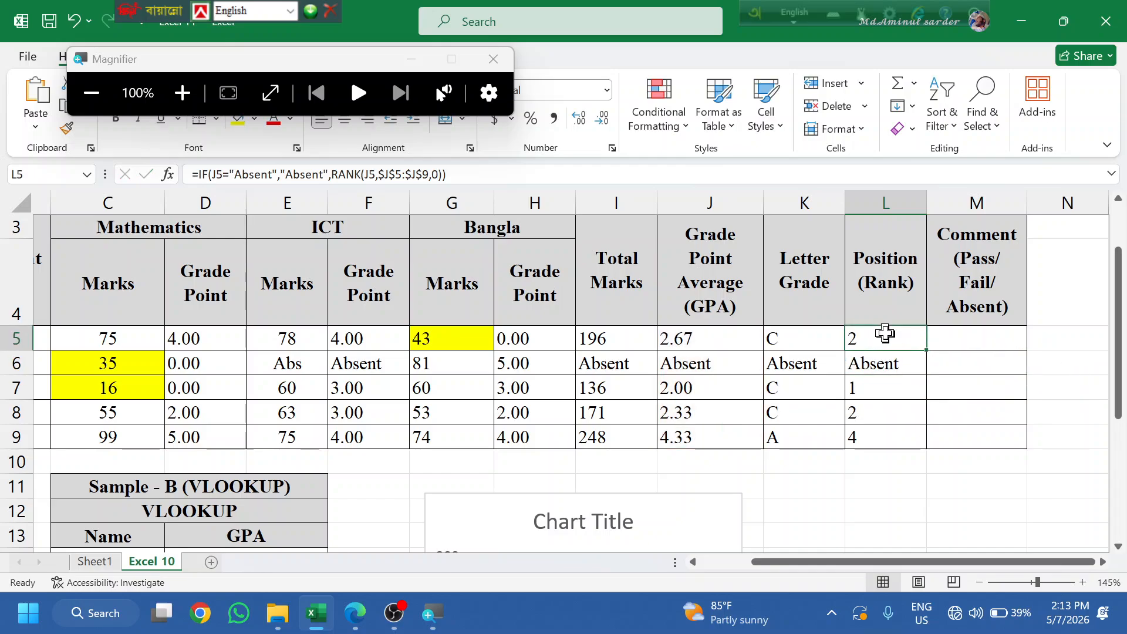
pyautogui.doubleClick(928, 352)
# - Select M5 and the rank results L5:L8, then switch to the assignment PDF
pyautogui.click(1006, 358)
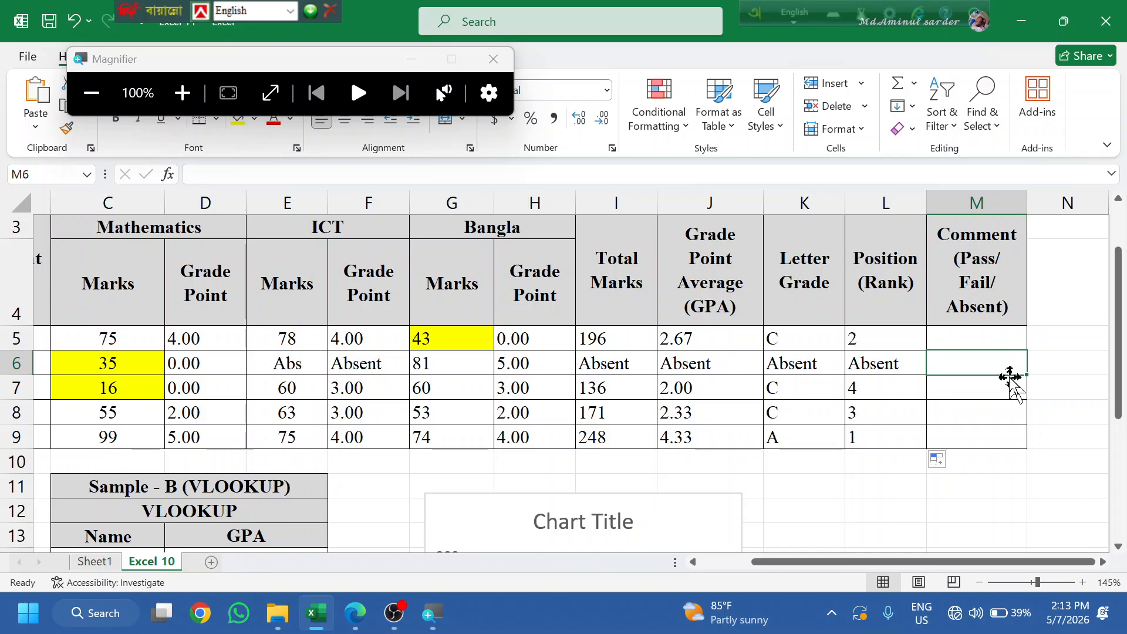
pyautogui.click(988, 333)
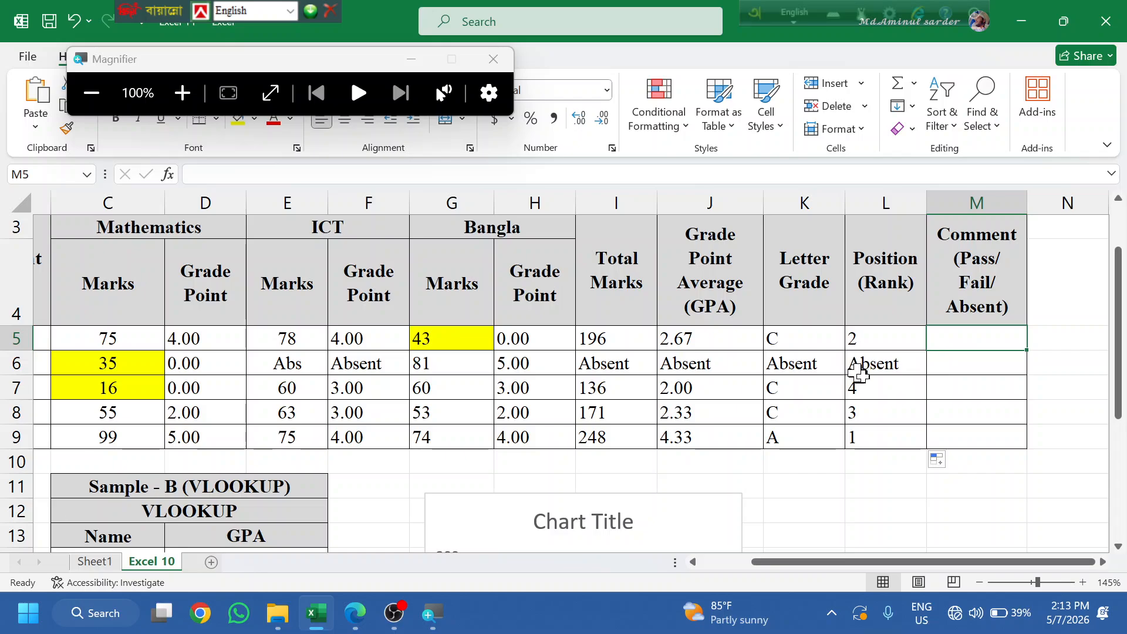
pyautogui.moveTo(865, 333); pyautogui.dragTo(885, 416)
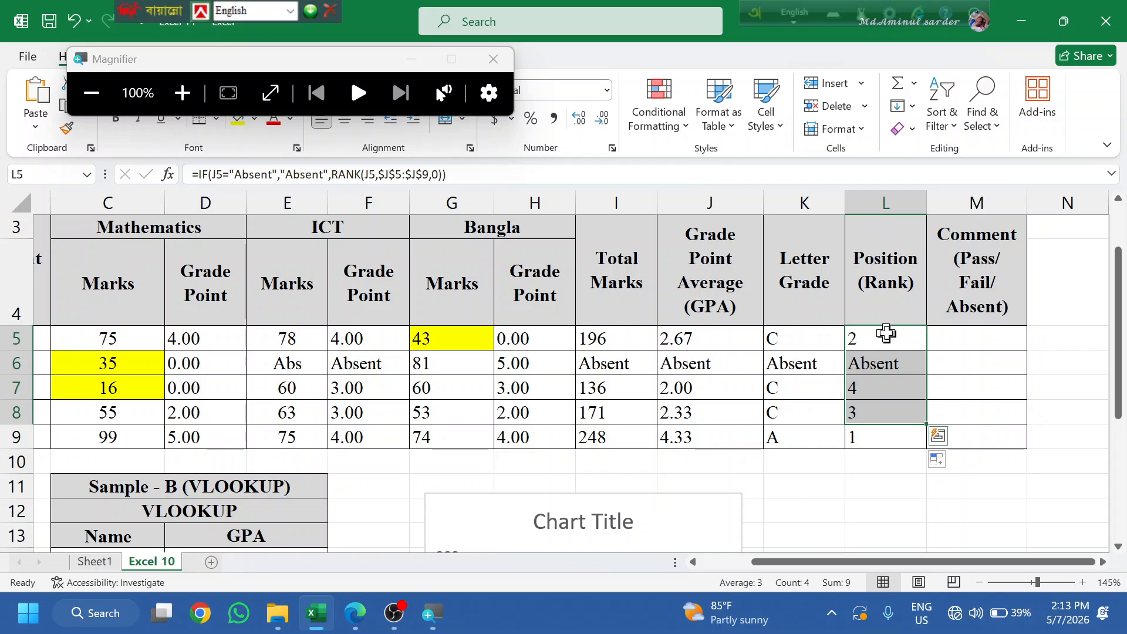
pyautogui.moveTo(886, 329); pyautogui.dragTo(991, 335)
pyautogui.click(949, 474)
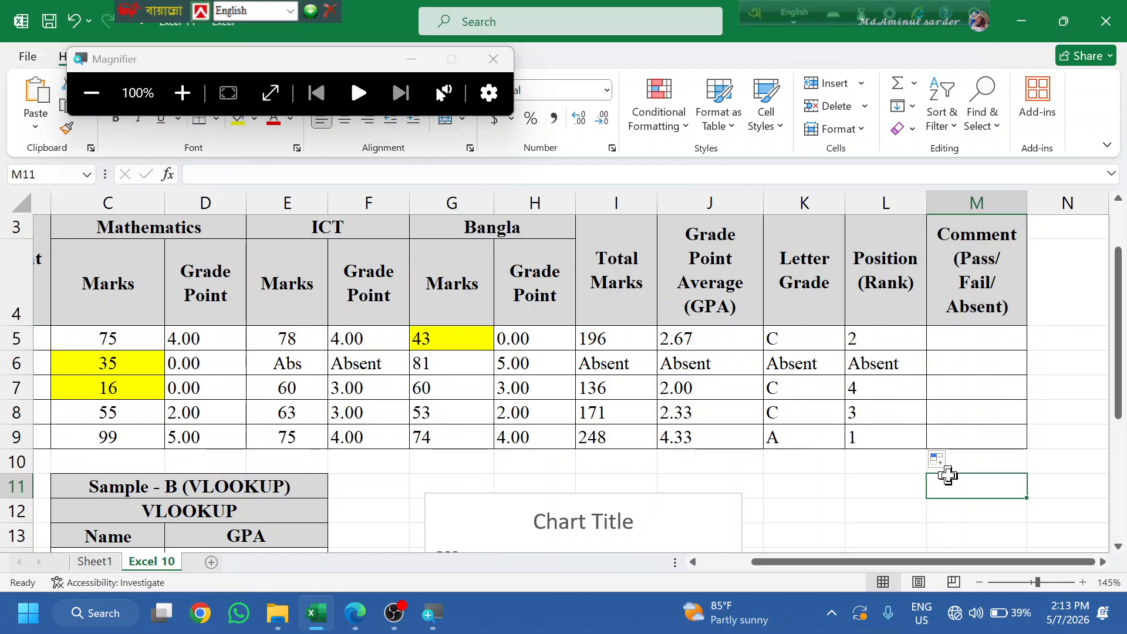
pyautogui.click(946, 340)
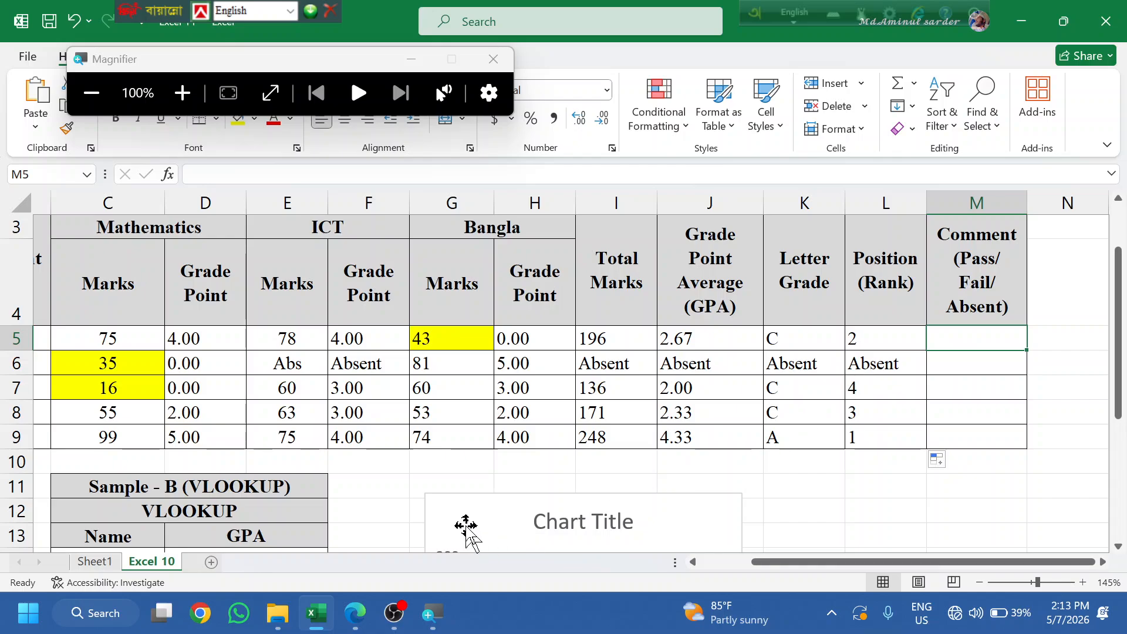
pyautogui.click(341, 611)
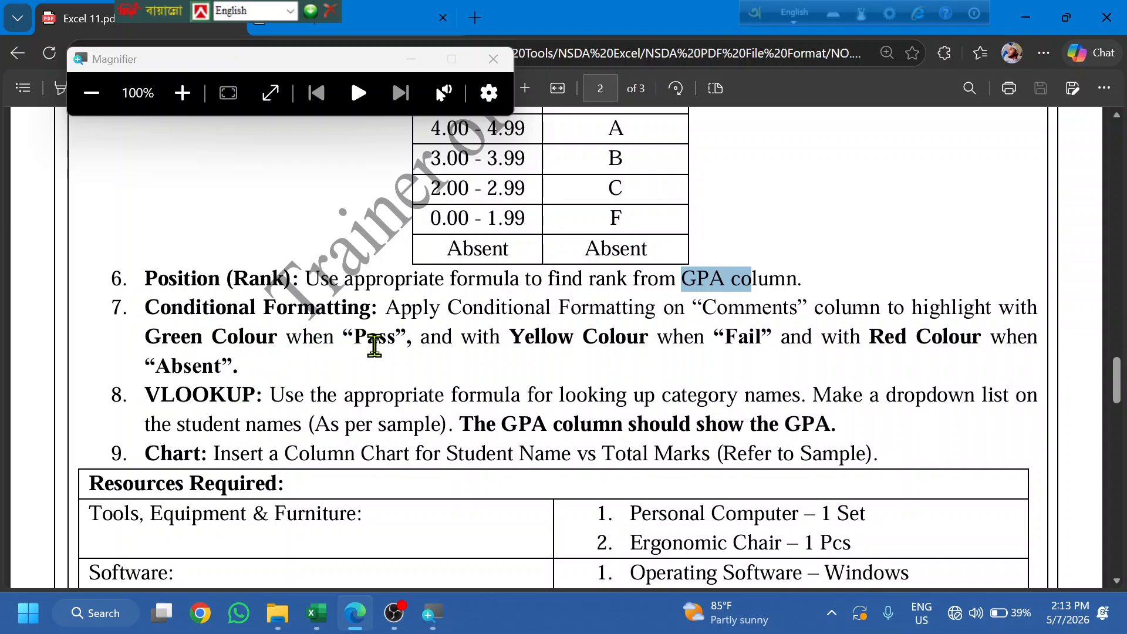
# - Reread item 7's Pass, Fail and Absent colour rules in the PDF, then return to Excel
pyautogui.moveTo(406, 338); pyautogui.dragTo(265, 327)
pyautogui.click(468, 358)
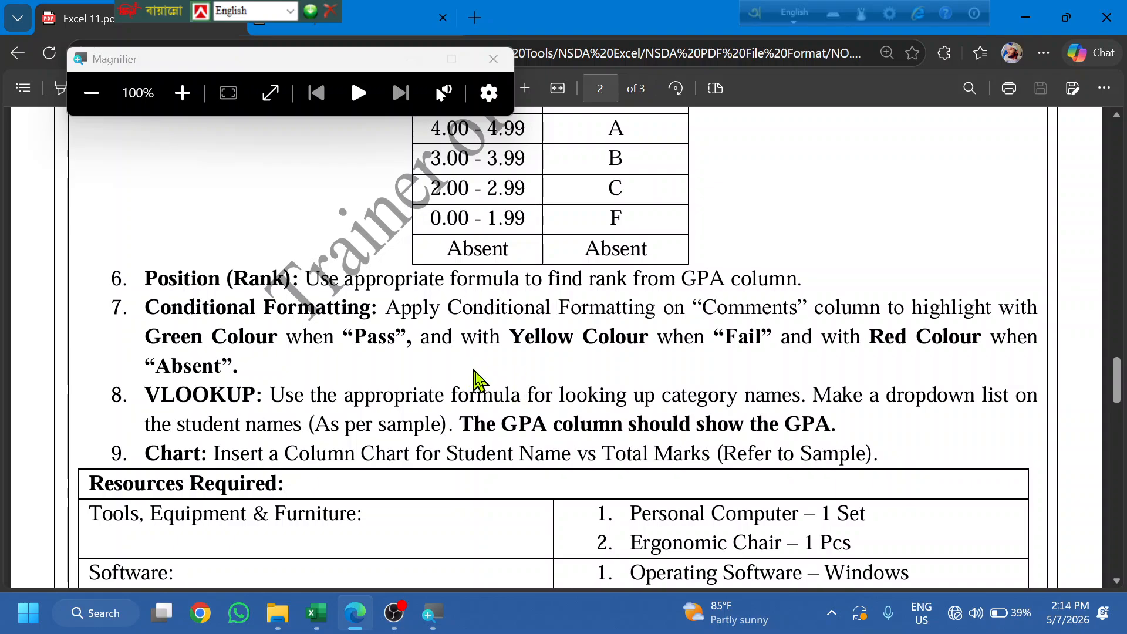
pyautogui.click(316, 612)
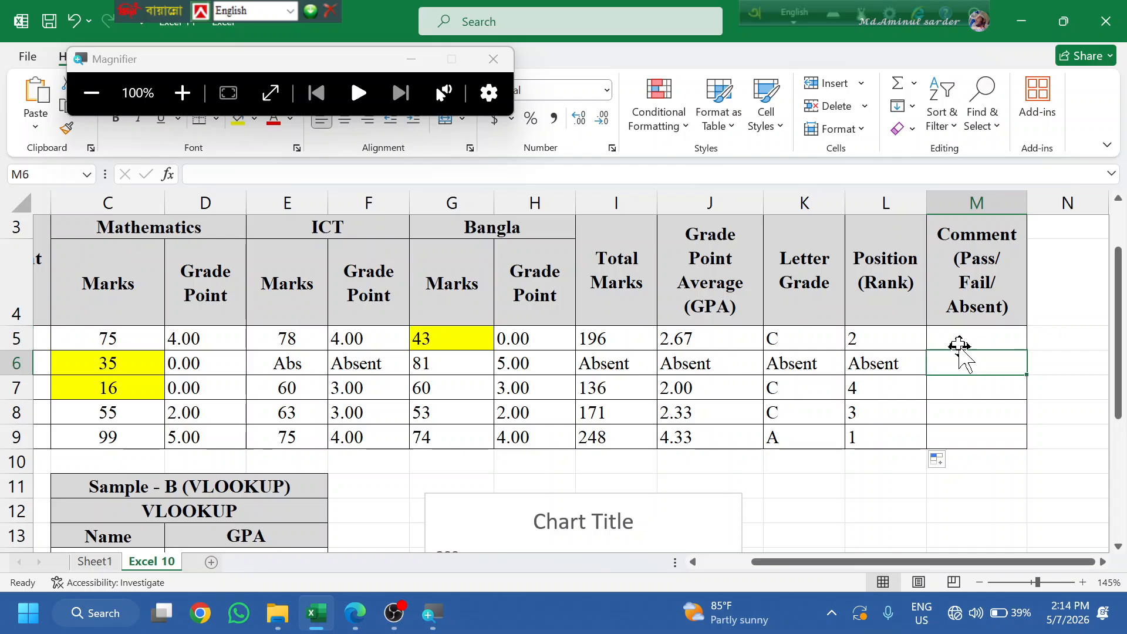
pyautogui.write('=')
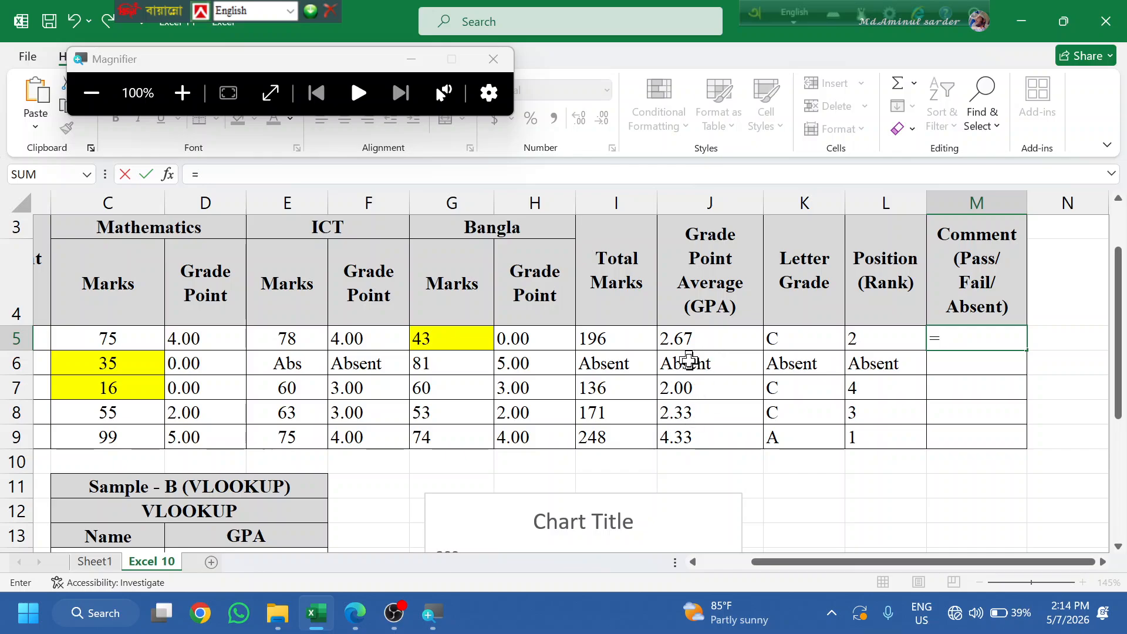
pyautogui.press('BackSpace')
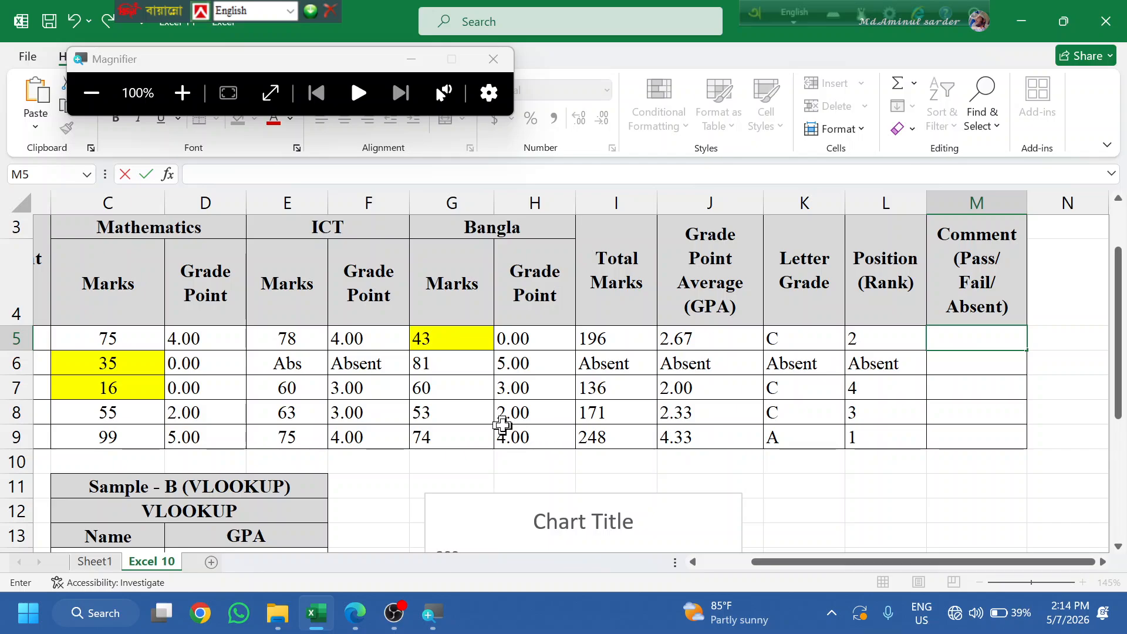
pyautogui.click(548, 407)
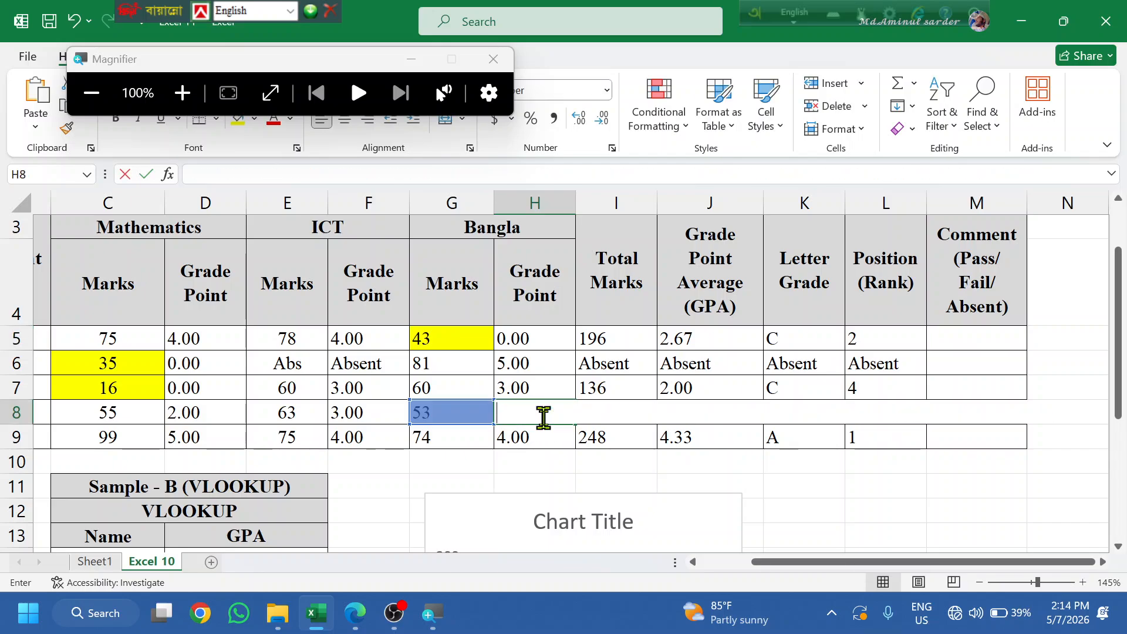
pyautogui.write('1')
pyautogui.click(397, 481)
pyautogui.click(176, 405)
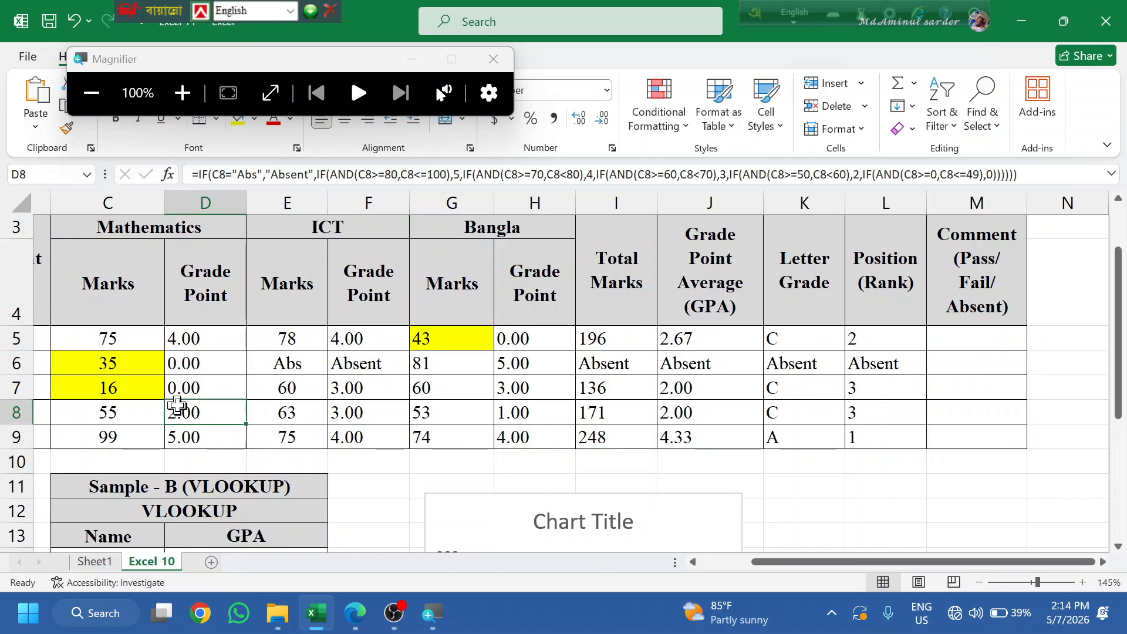
pyautogui.press('BackSpace')
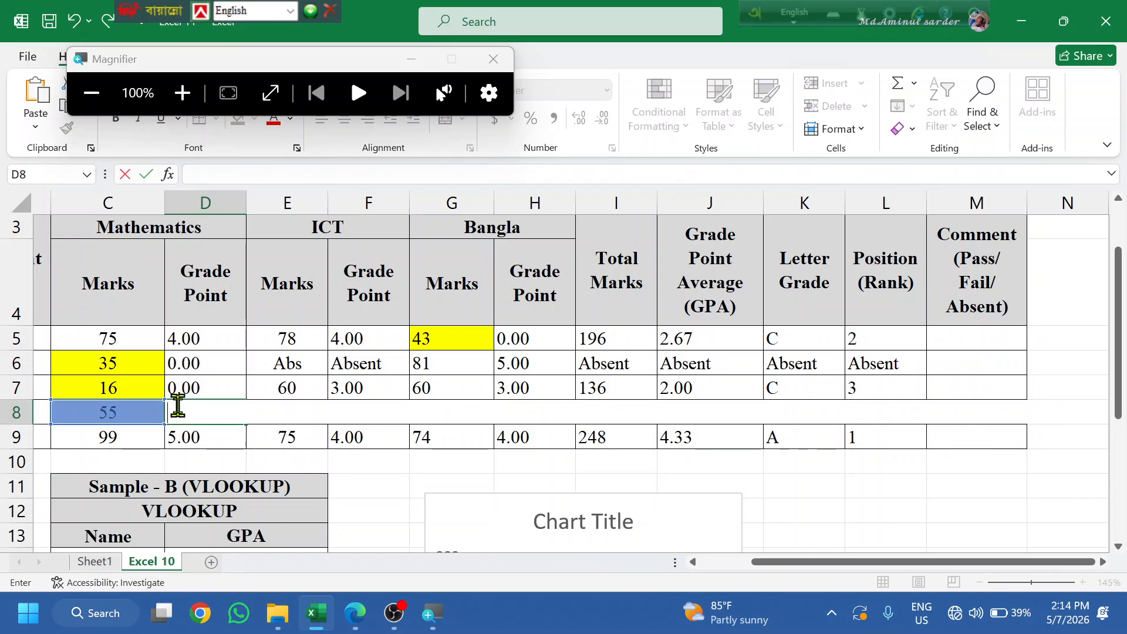
pyautogui.write('1')
pyautogui.click(373, 373)
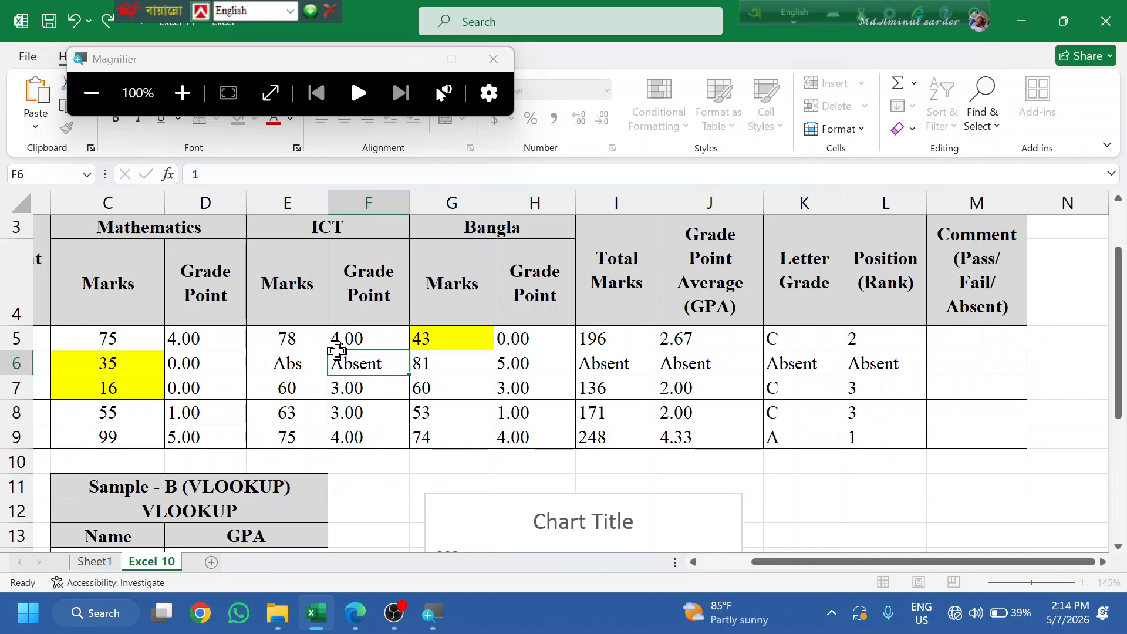
pyautogui.click(359, 406)
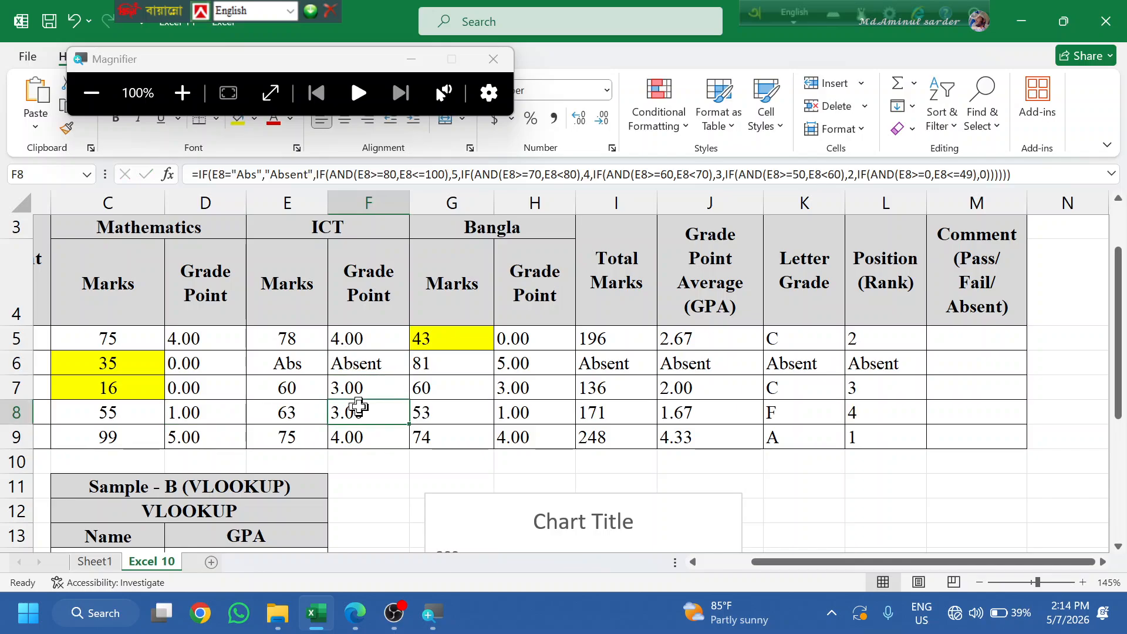
pyautogui.click(739, 414)
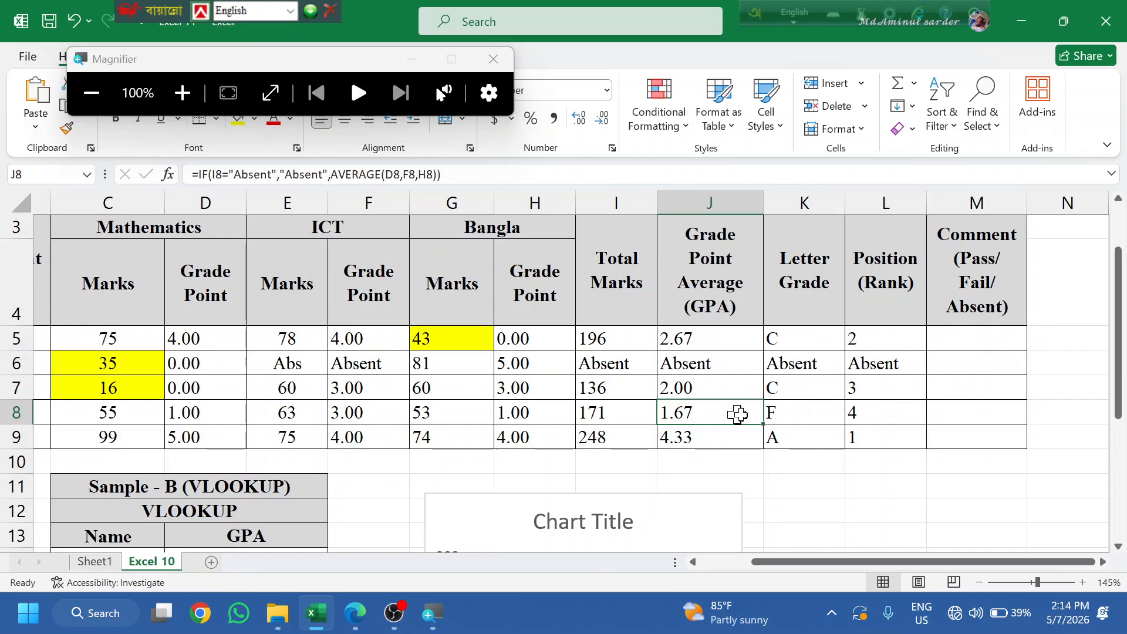
pyautogui.click(775, 413)
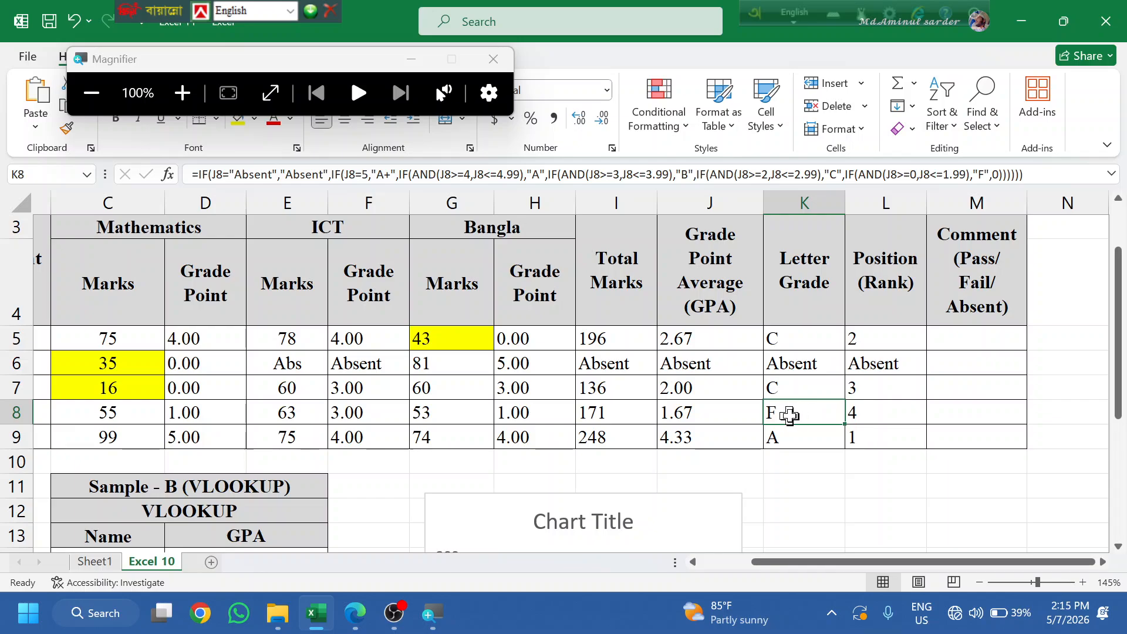
pyautogui.doubleClick(785, 414)
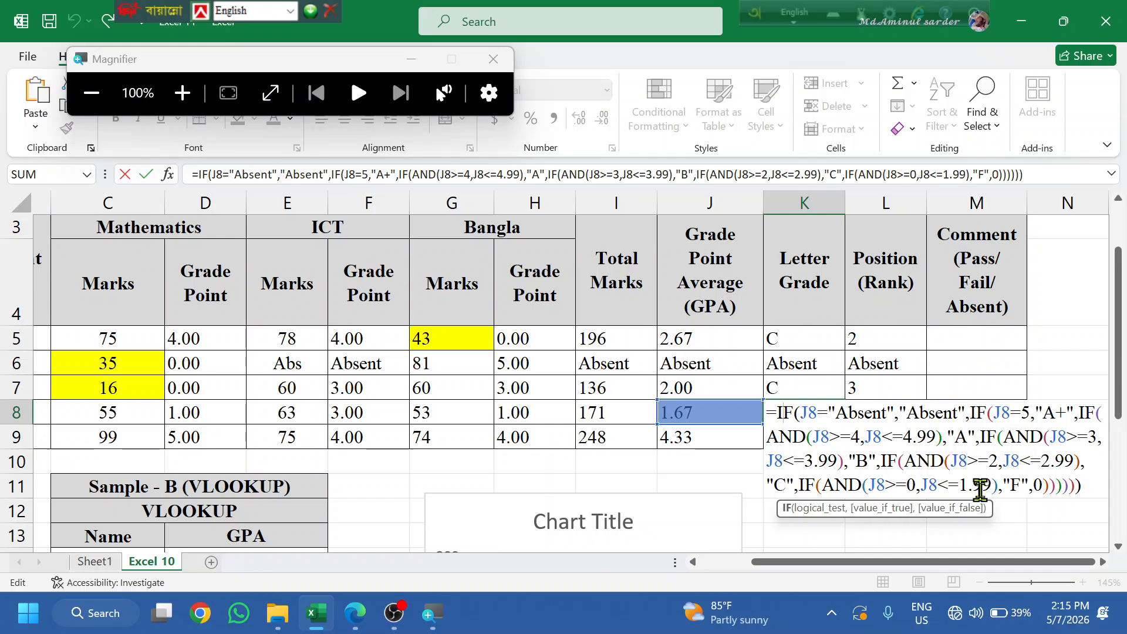
pyautogui.press('Return')
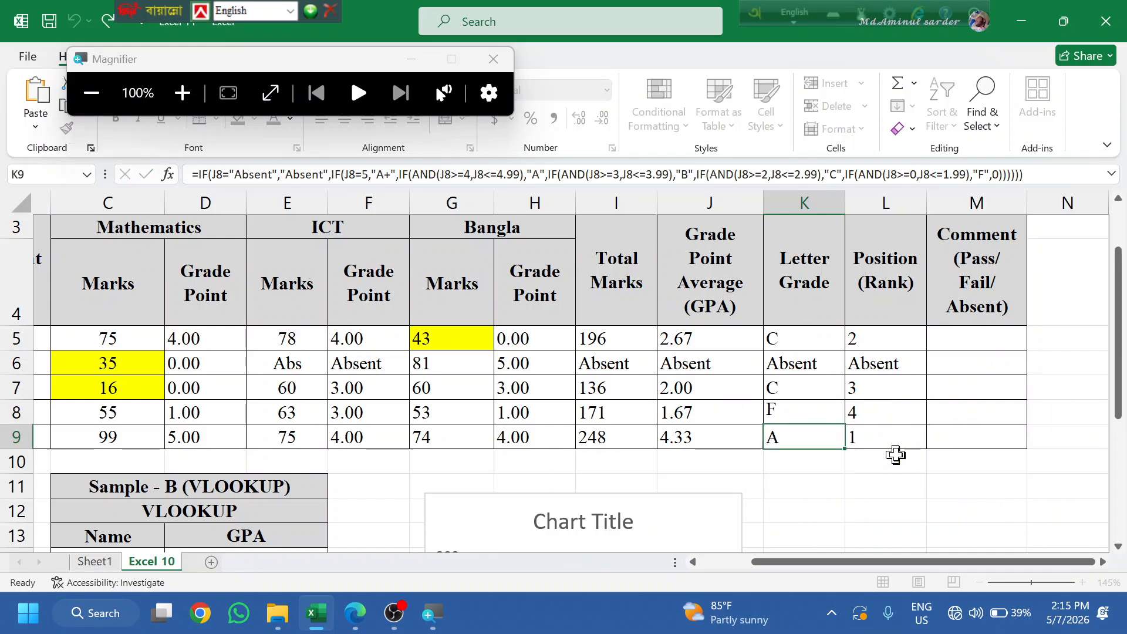
pyautogui.click(689, 414)
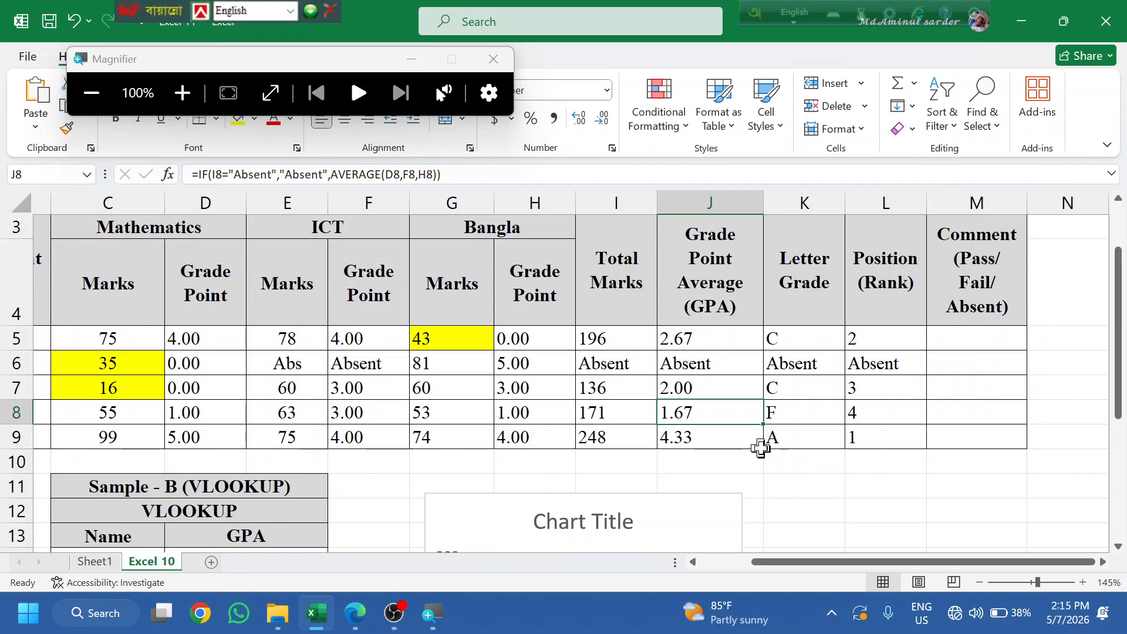
pyautogui.press('F2')
pyautogui.press('Escape')
pyautogui.write('zz')
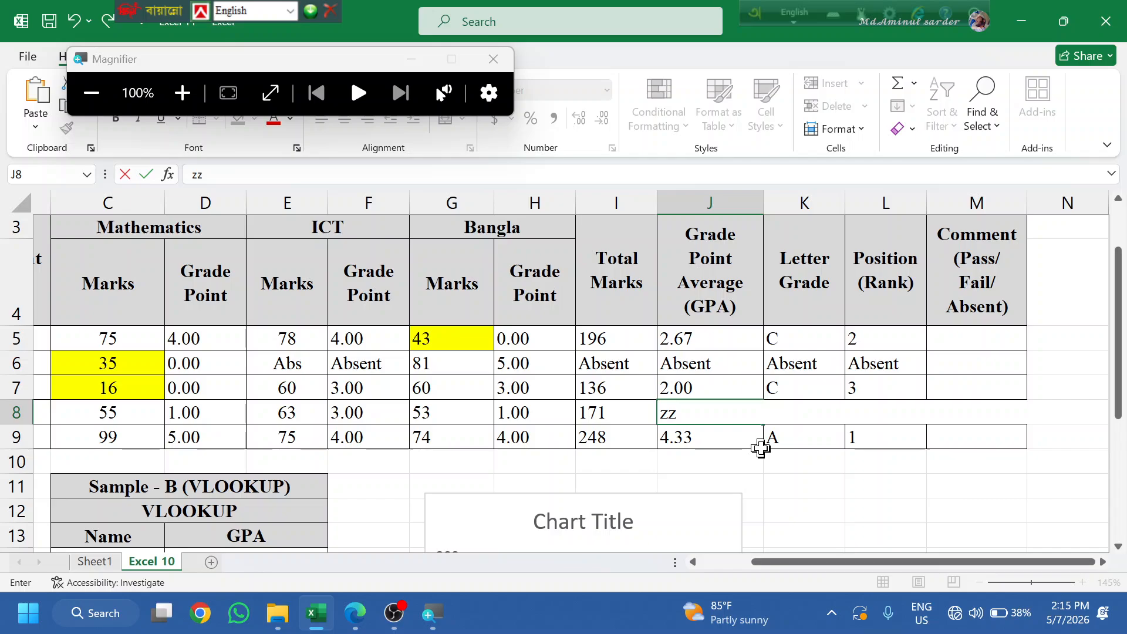
pyautogui.press('Escape')
pyautogui.click(590, 437)
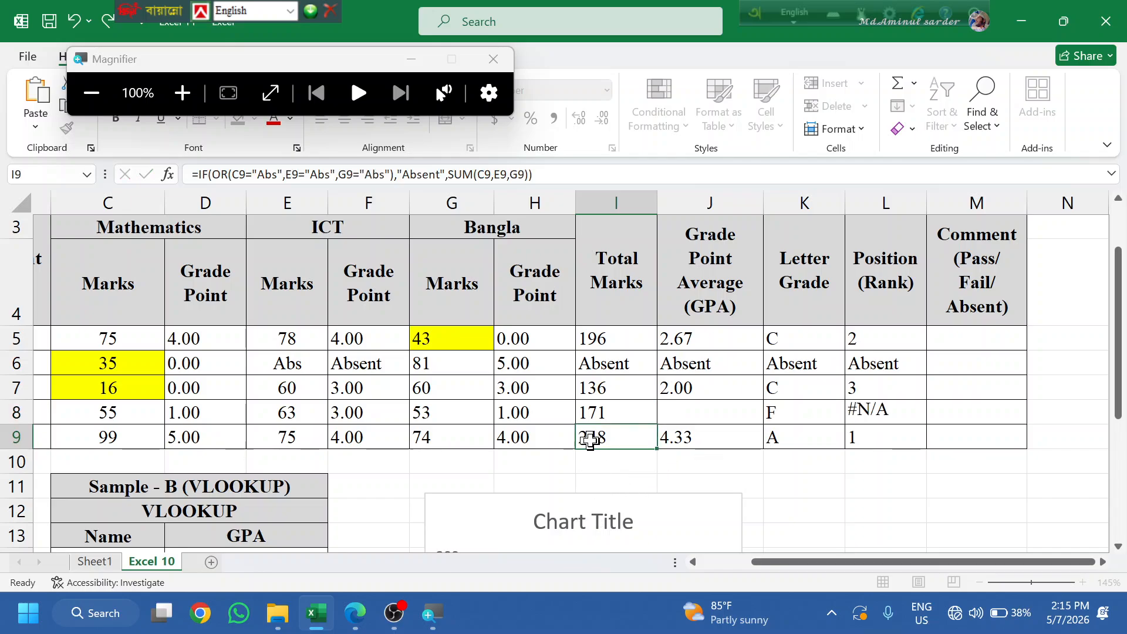
pyautogui.hotkey('ctrl', 'z')
pyautogui.hotkey('ctrl', 'z')
pyautogui.hotkey('ctrl', 'z')
pyautogui.hotkey('ctrl', 'z')
pyautogui.hotkey('ctrl', 'z')
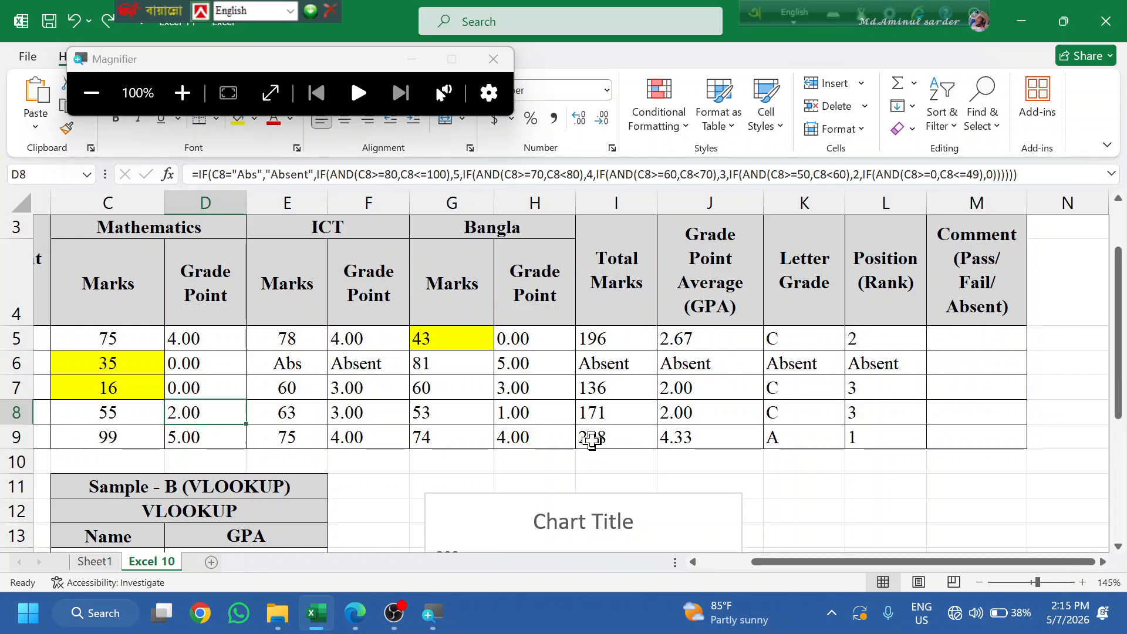
pyautogui.hotkey('ctrl', 'z')
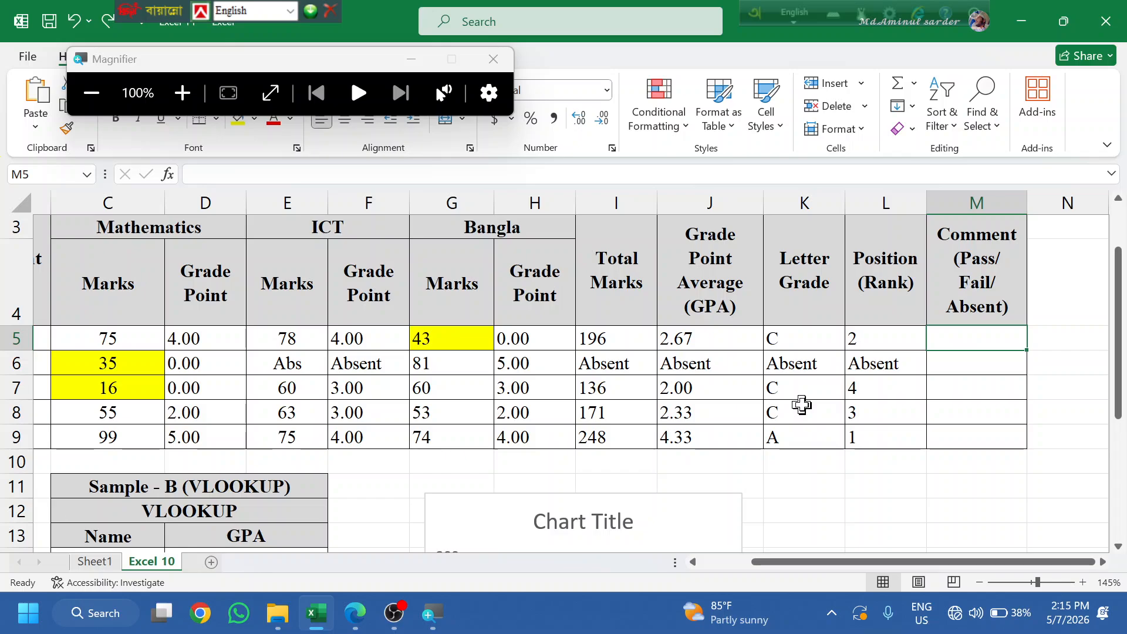
# - Undo the row 8 grade-point changes and check K8's grade and L8's rank formulas
pyautogui.hotkey('ctrl', 'z')
pyautogui.hotkey('ctrl', 'z')
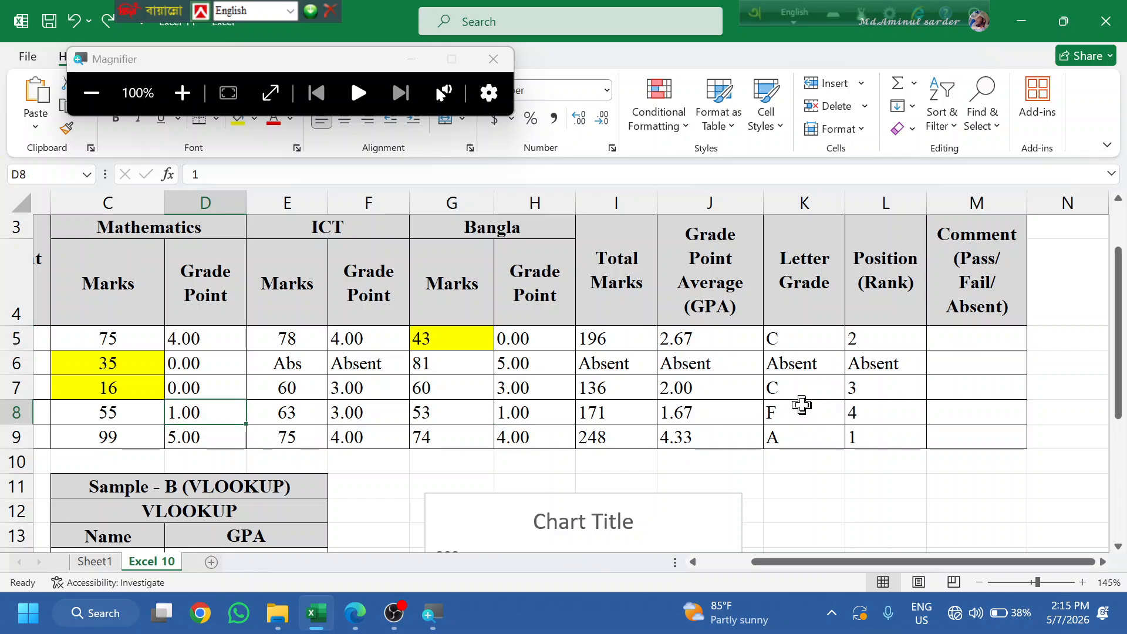
pyautogui.click(814, 402)
pyautogui.click(866, 417)
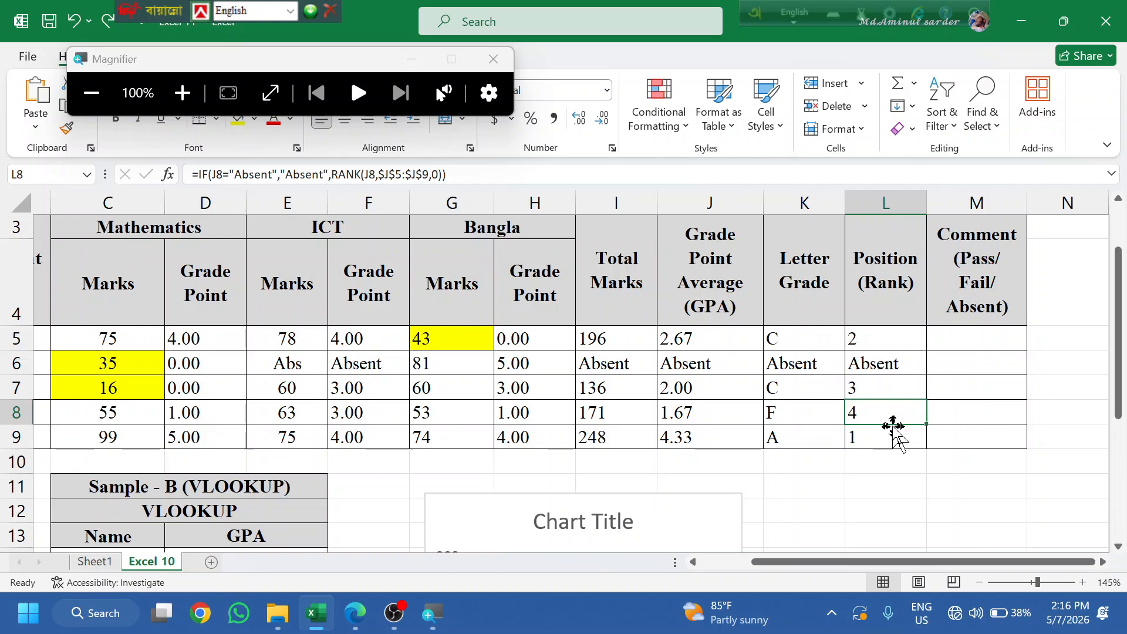
# - Cancel the accidental move of L8 onto L9 and restore D8's Mathematics grade point to 2.00
pyautogui.moveTo(847, 418); pyautogui.dragTo(871, 432)
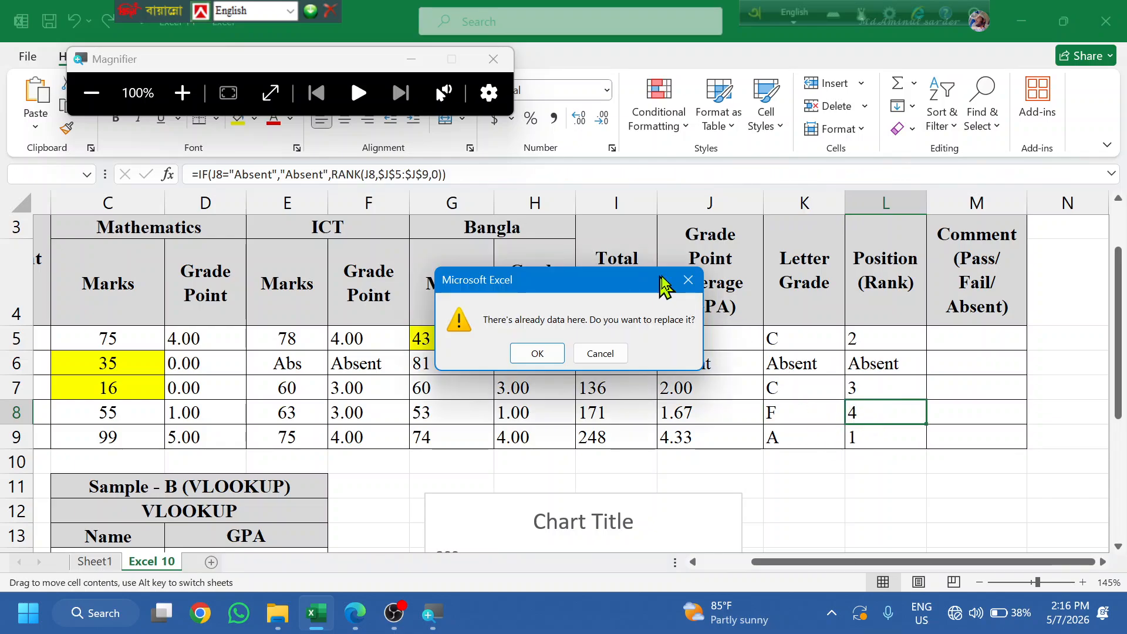
pyautogui.click(688, 279)
pyautogui.click(804, 411)
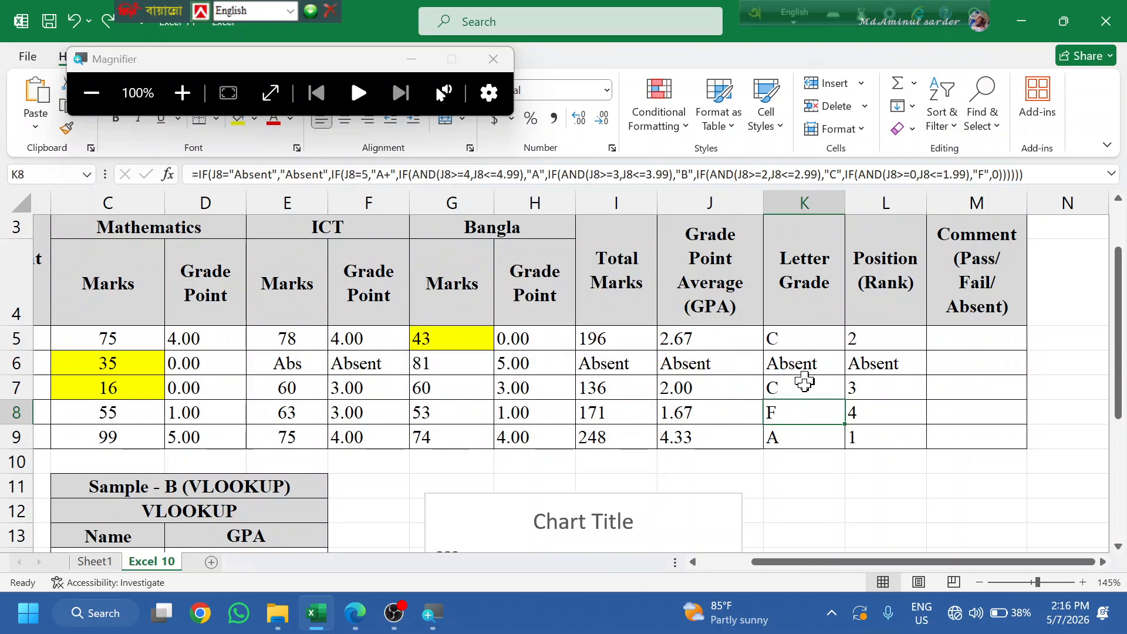
pyautogui.click(868, 415)
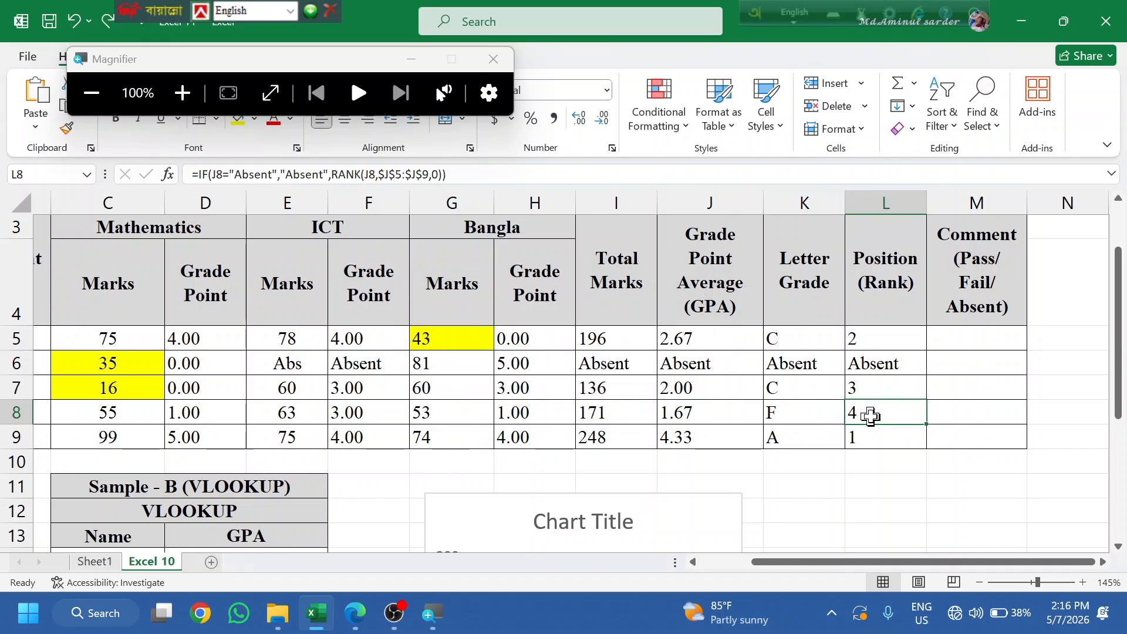
pyautogui.hotkey('ctrl', 'z')
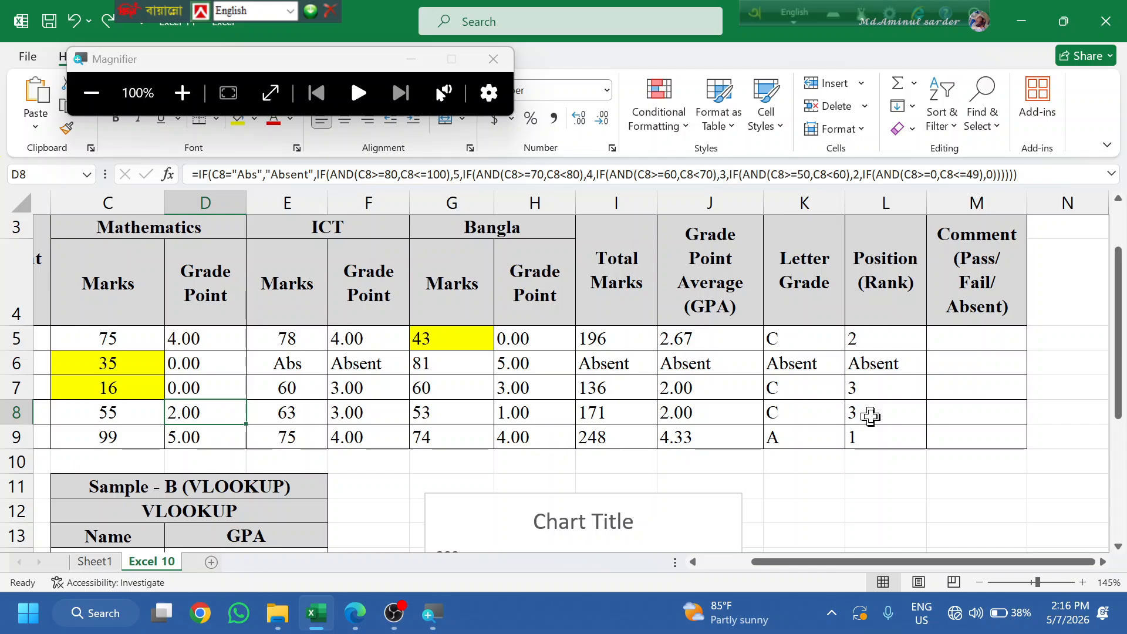
pyautogui.click(952, 335)
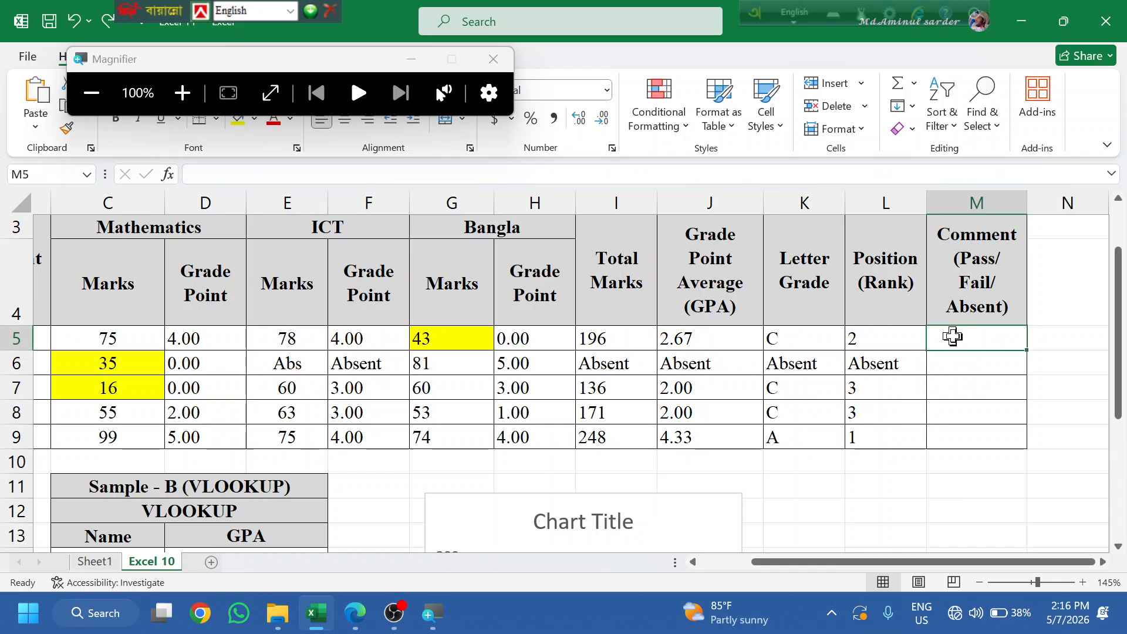
pyautogui.write('i')
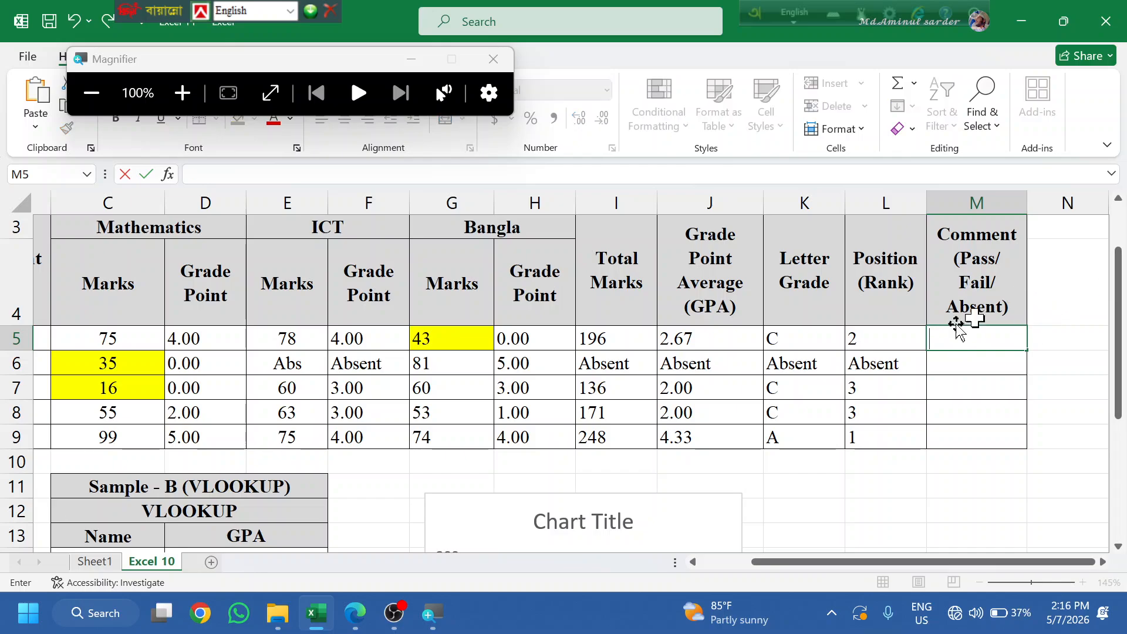
# - Insert an IF(AND(J5>=0,J5<=1.99)) failing-GPA test into L5's rank formula
pyautogui.click(881, 336)
pyautogui.doubleClick(882, 335)
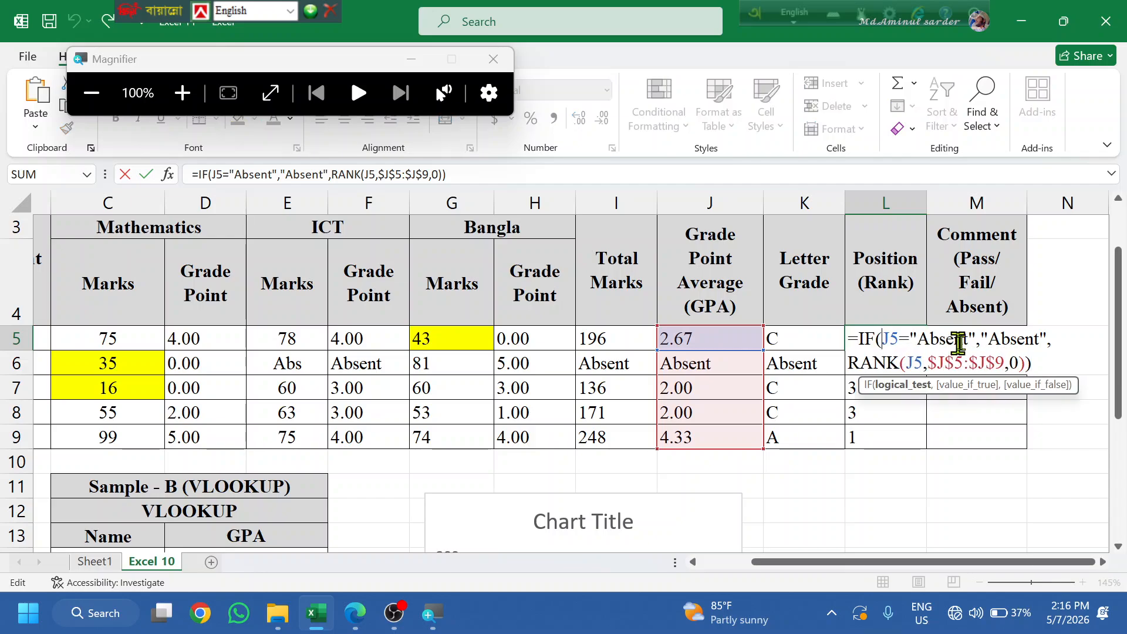
pyautogui.click(1063, 339)
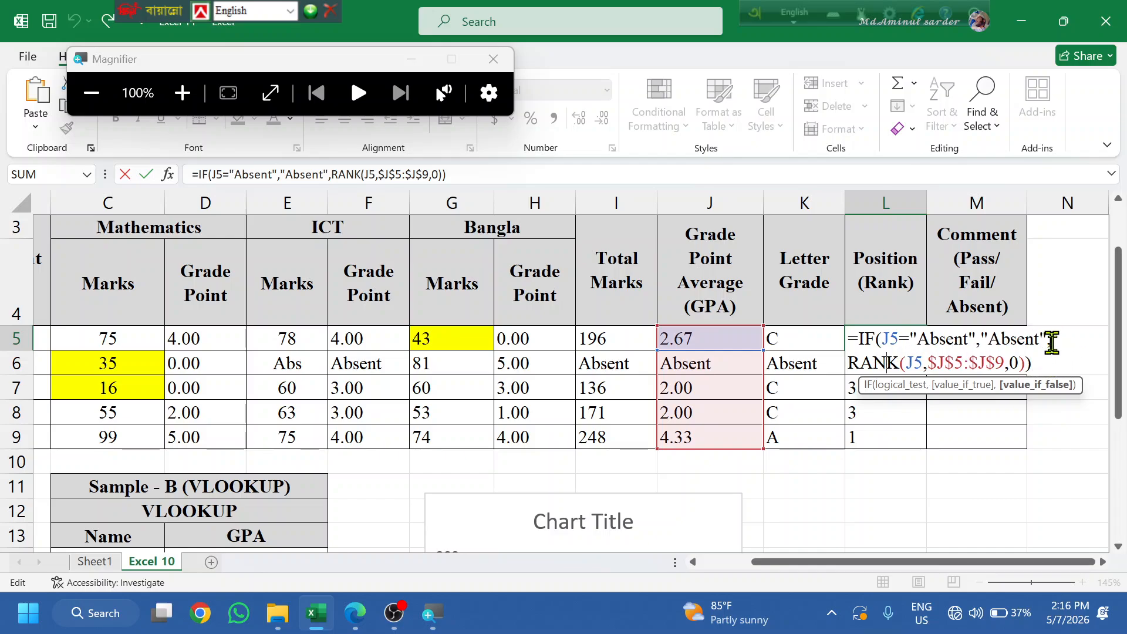
pyautogui.write('s')
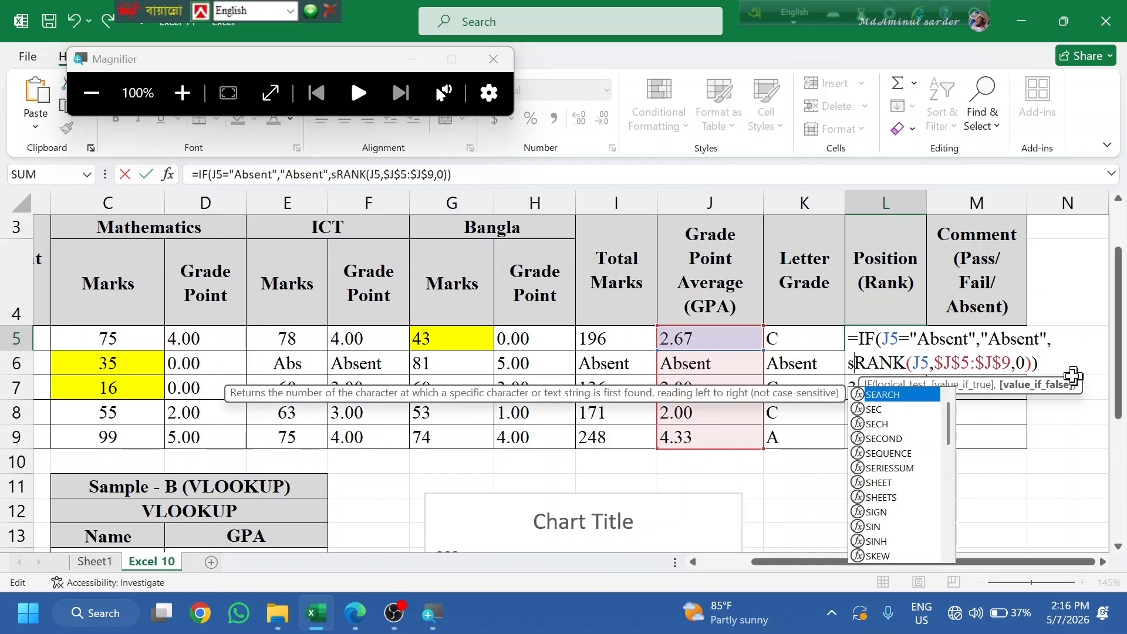
pyautogui.press('BackSpace')
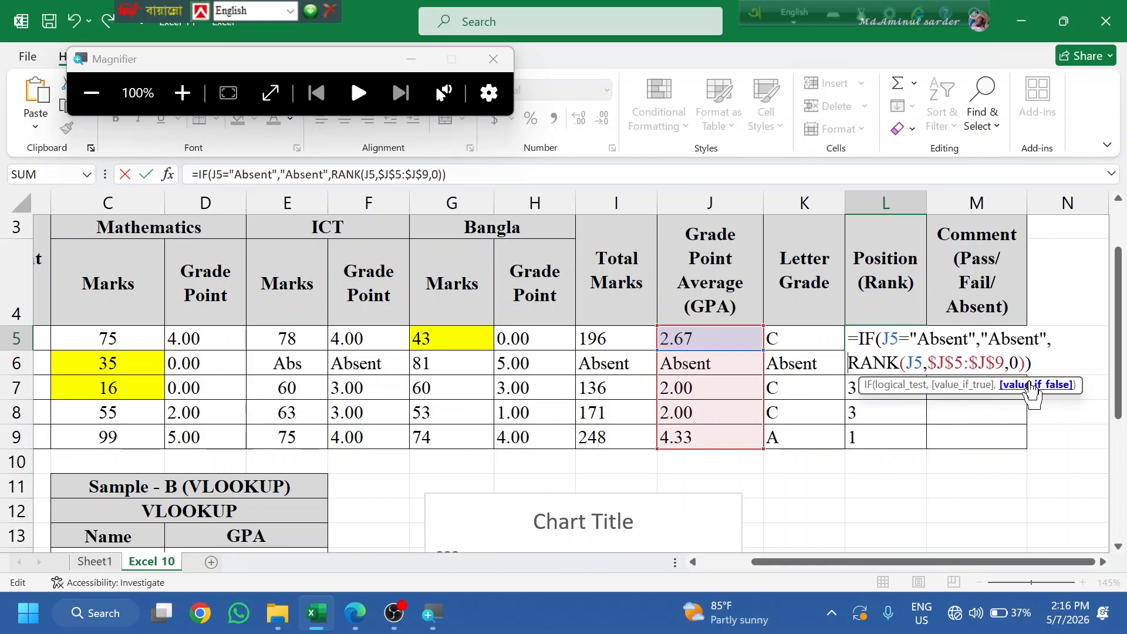
pyautogui.write('i')
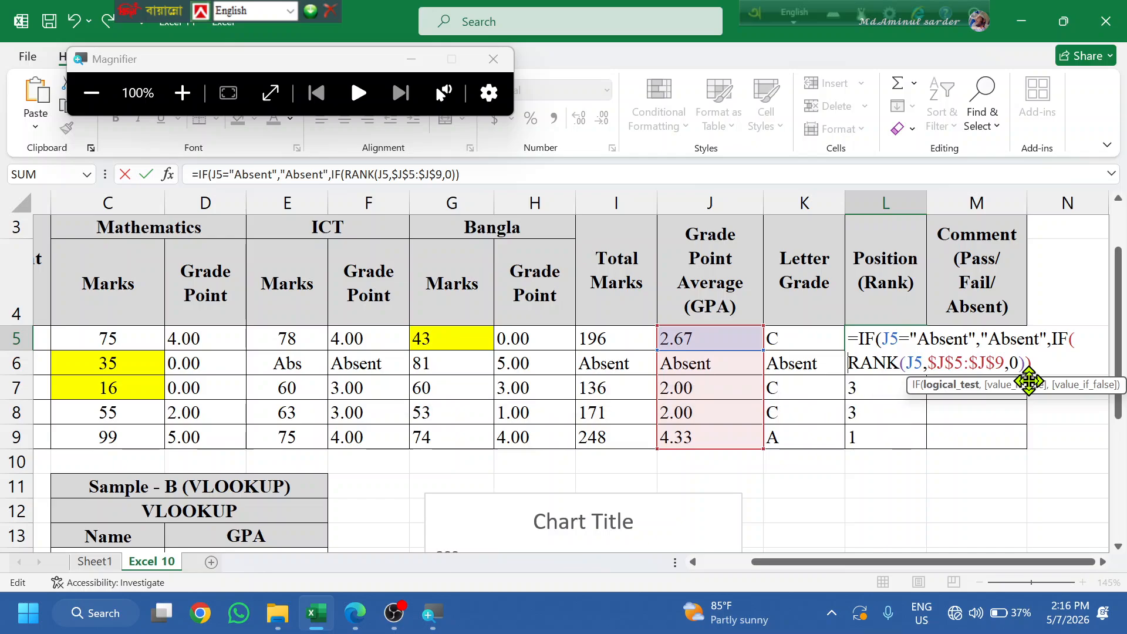
pyautogui.write('and(')
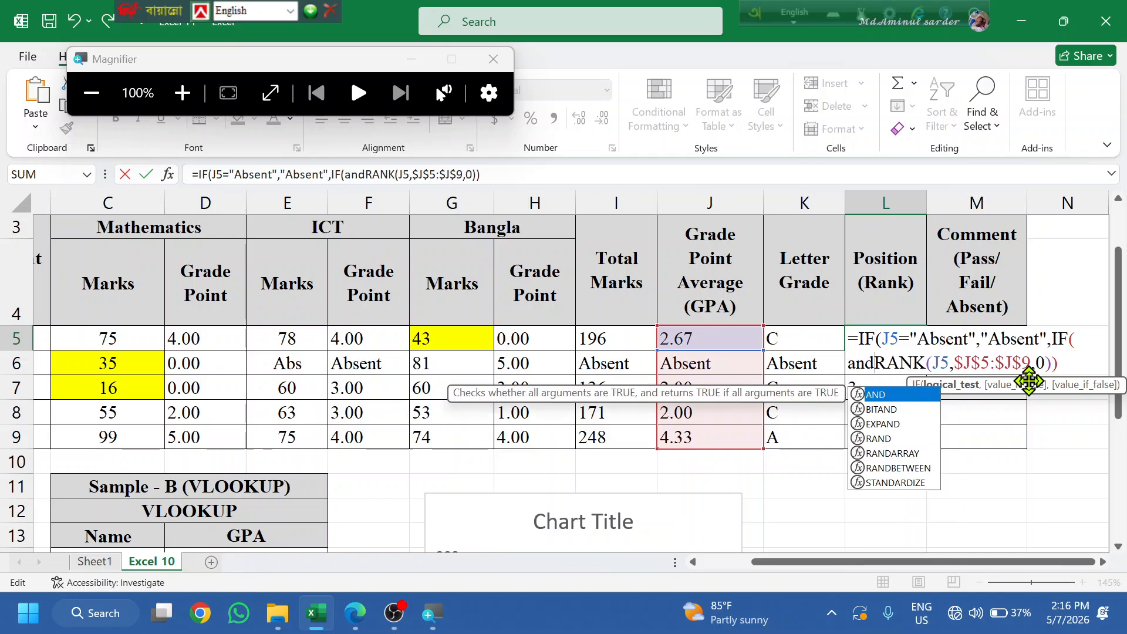
pyautogui.click(685, 336)
pyautogui.write('>=')
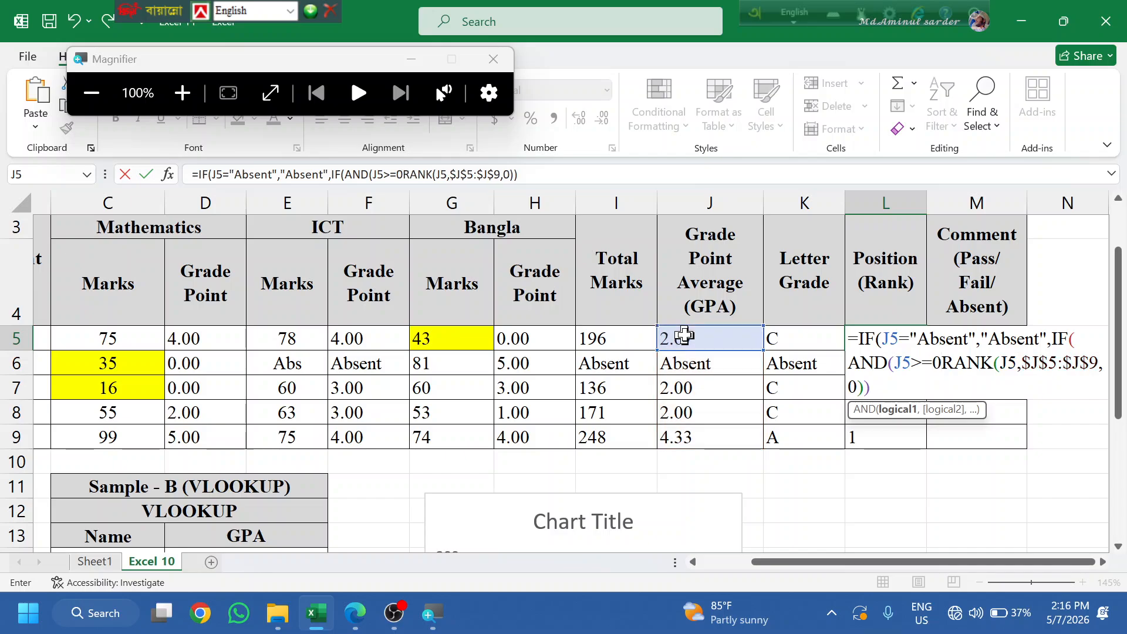
pyautogui.write('0m')
pyautogui.press('BackSpace')
pyautogui.write(',')
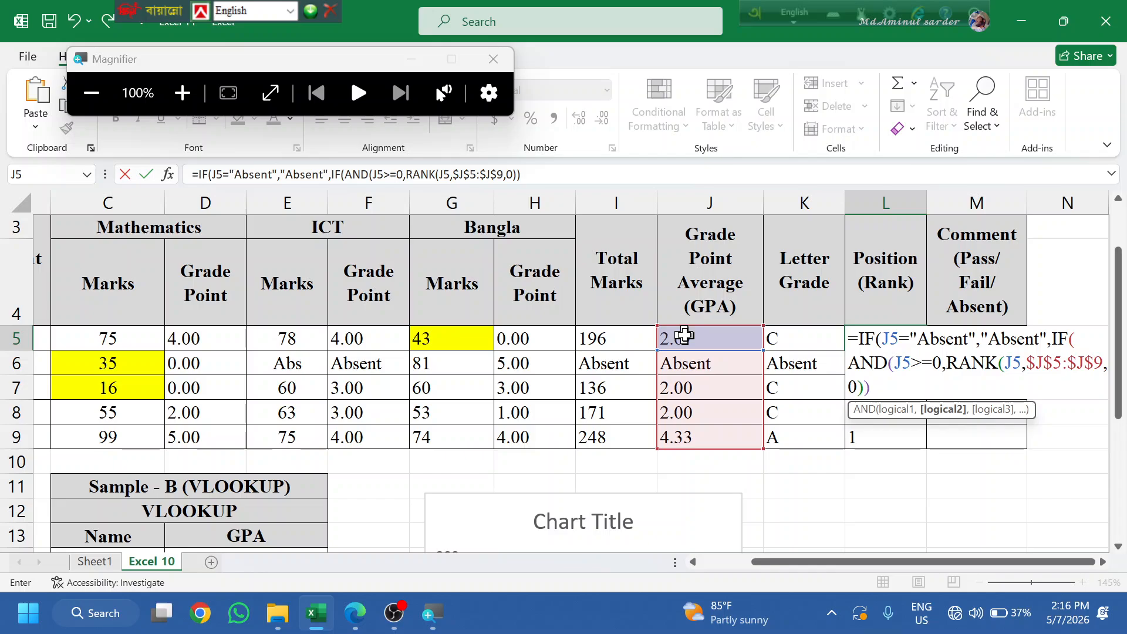
pyautogui.click(685, 335)
pyautogui.write('<')
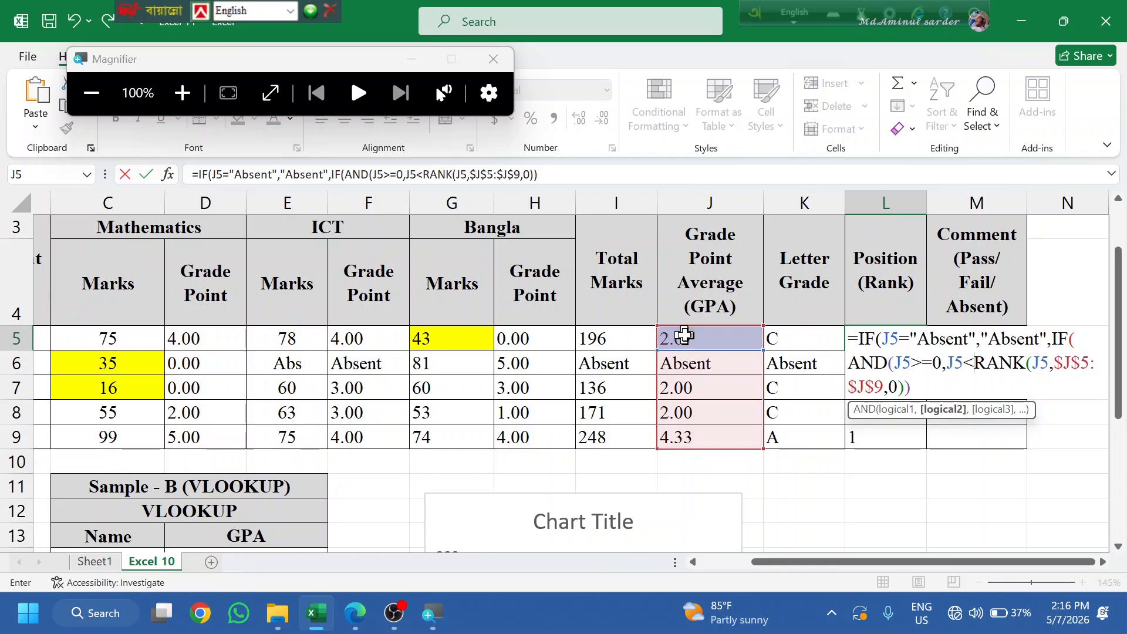
pyautogui.write('=1')
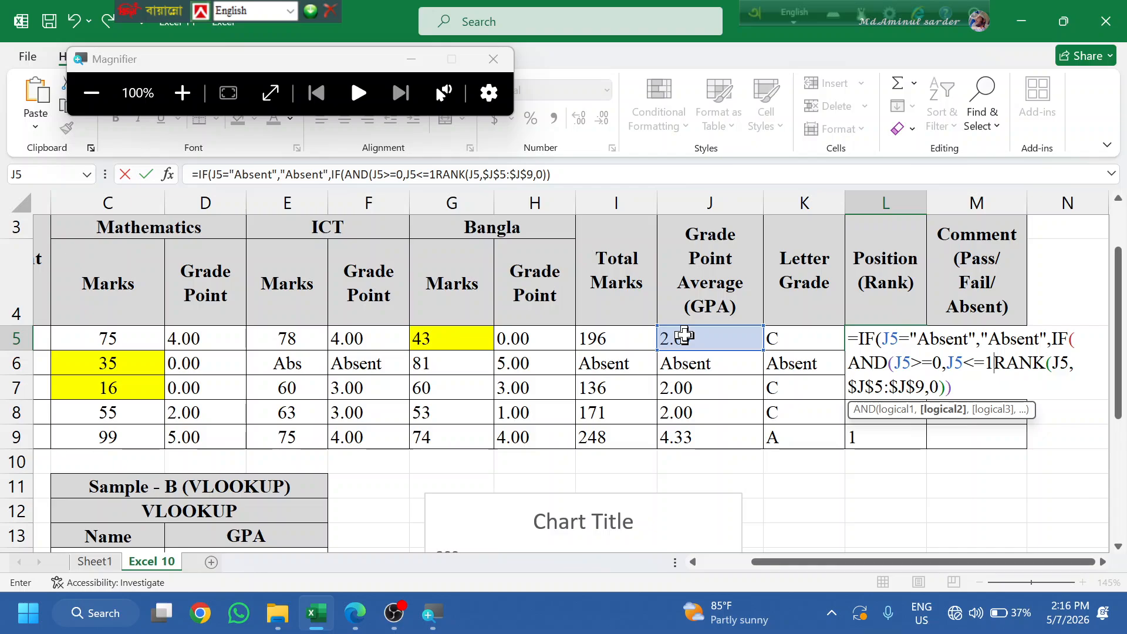
pyautogui.write('.99')
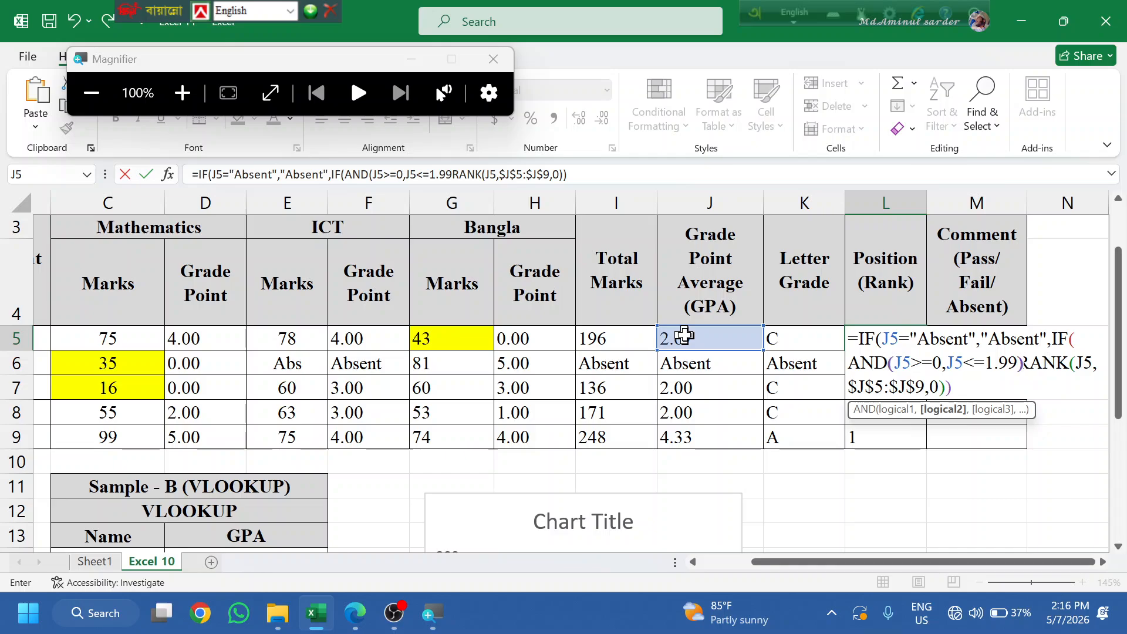
pyautogui.write('),"')
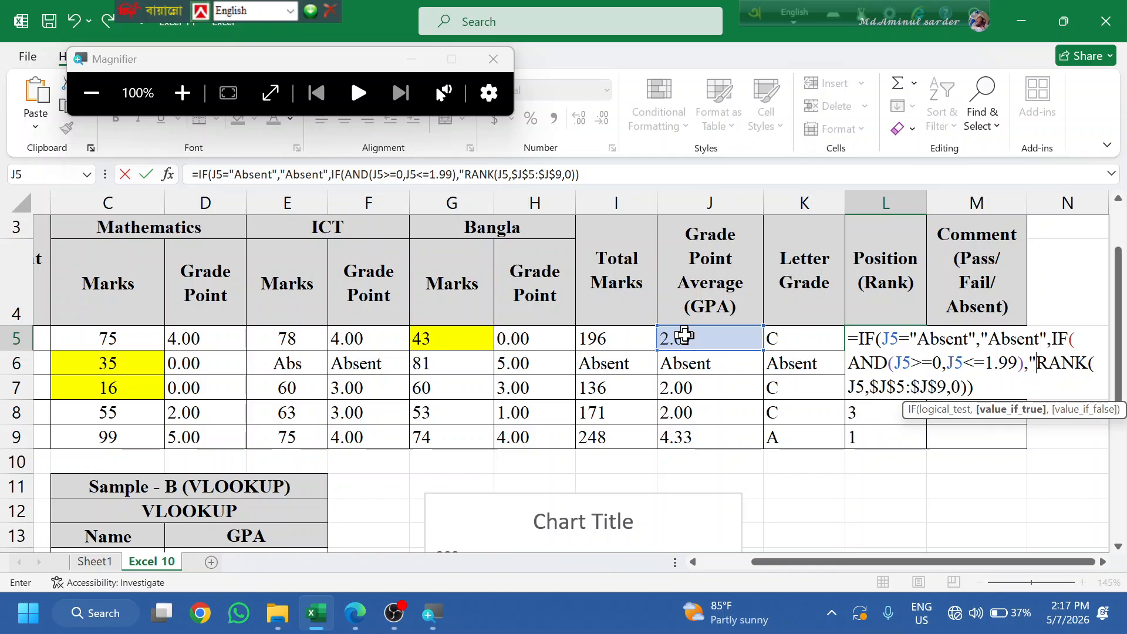
# - Make that test return "F", commit the formula and fill it down L5:L9
pyautogui.write('F')
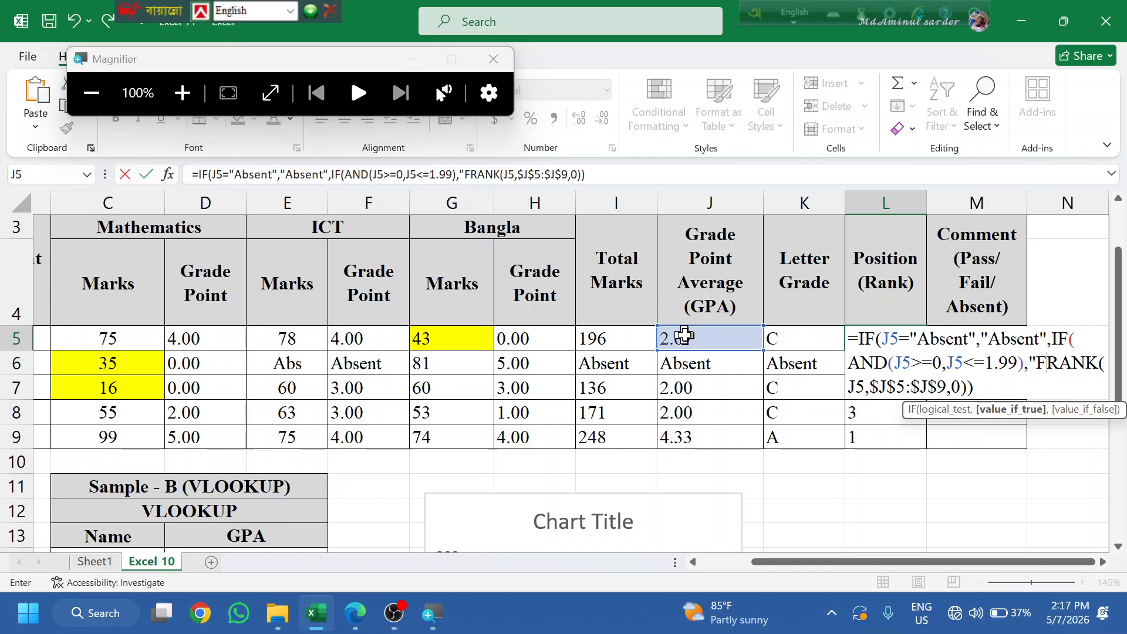
pyautogui.write('",')
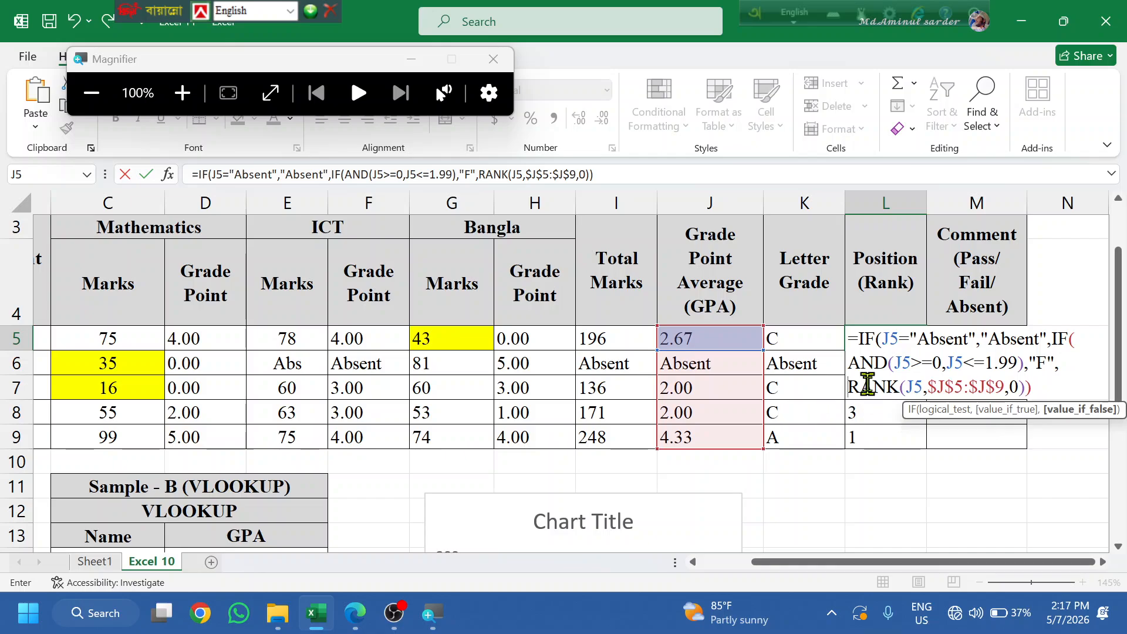
pyautogui.press('Return')
pyautogui.press('Return')
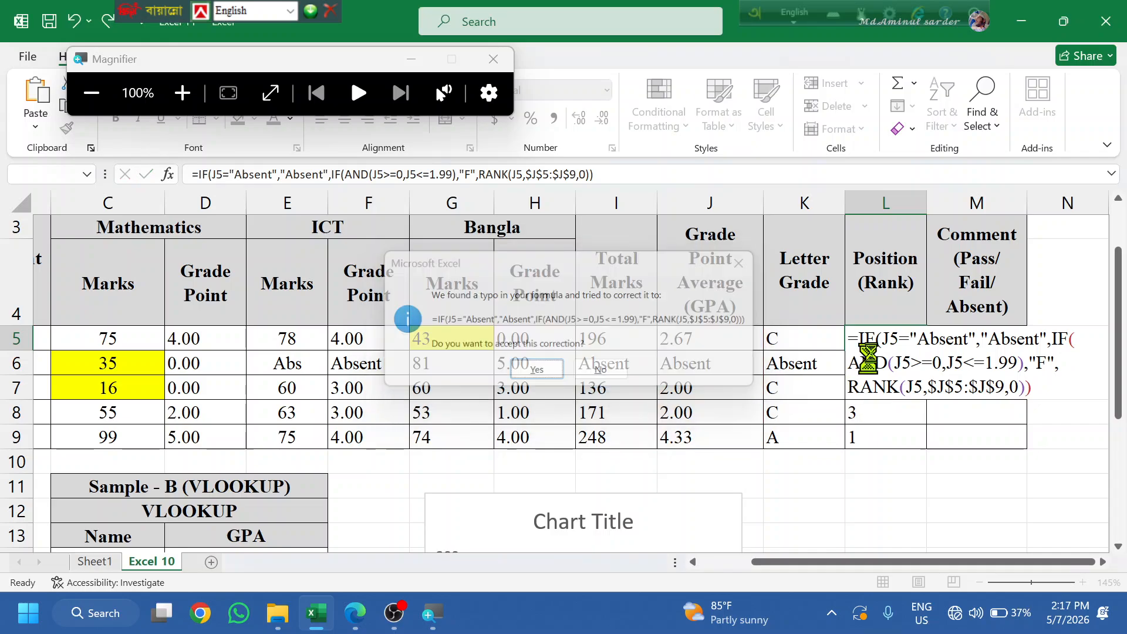
pyautogui.click(928, 353)
pyautogui.click(926, 358)
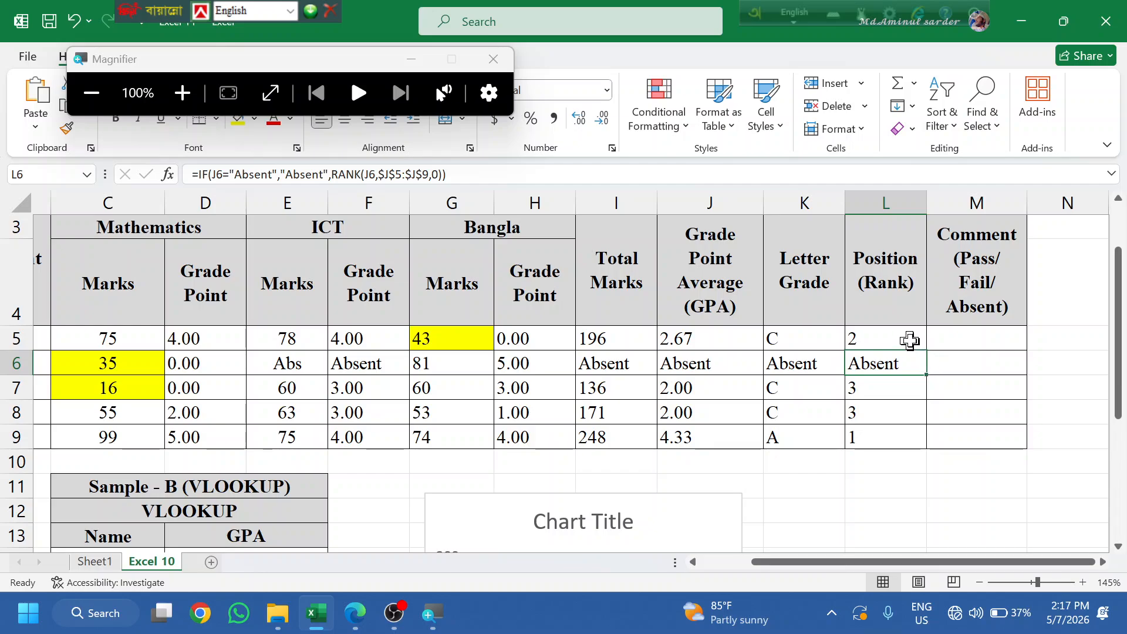
pyautogui.click(911, 340)
pyautogui.doubleClick(928, 353)
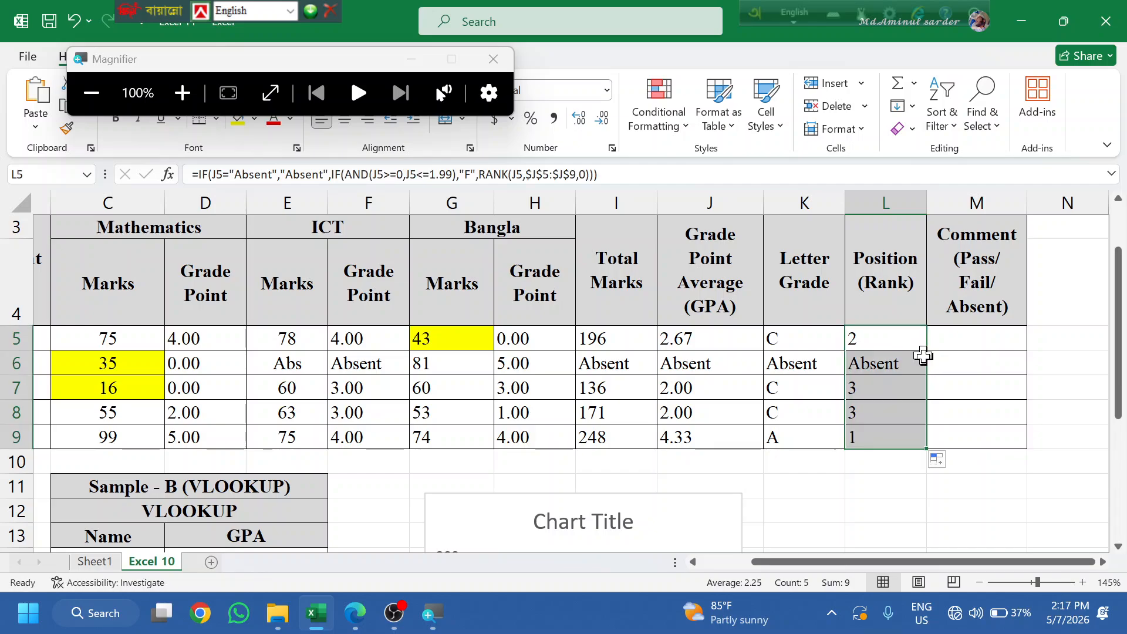
pyautogui.click(936, 384)
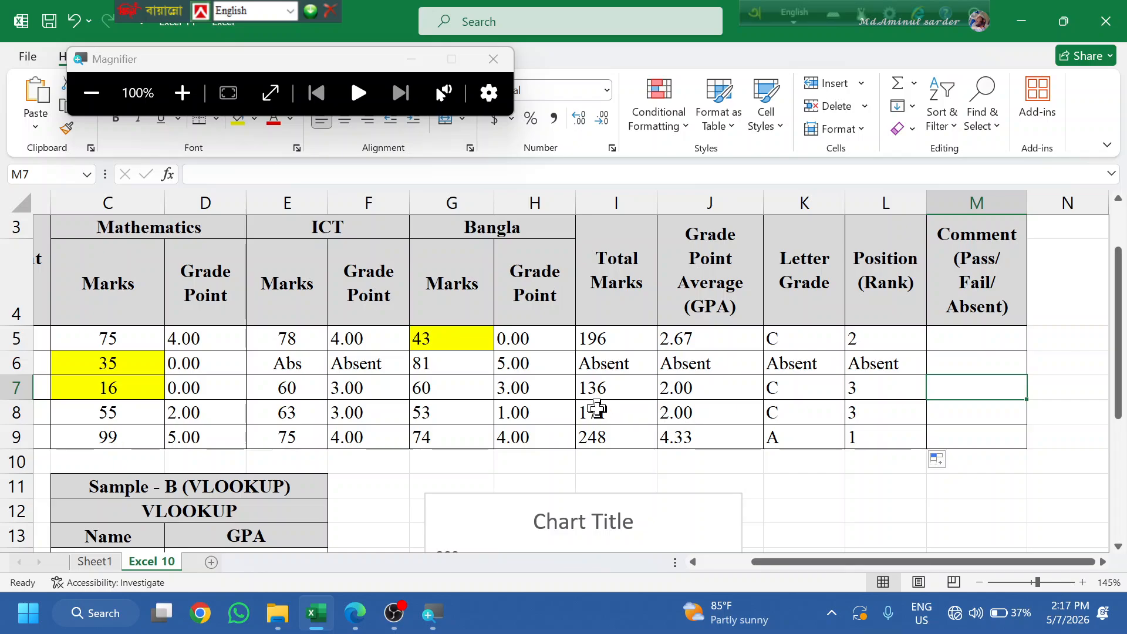
# - Test by setting row 8's Mathematics (D8) and ICT (F8) grade points to 1, checking grade and rank
pyautogui.click(223, 413)
pyautogui.doubleClick(225, 410)
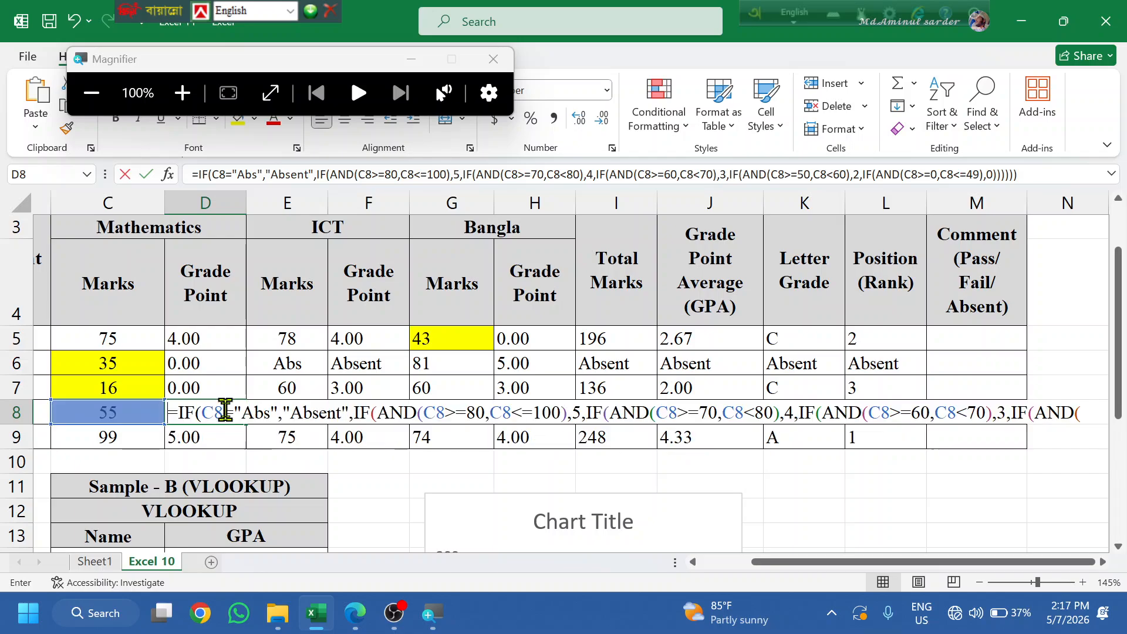
pyautogui.press('Escape')
pyautogui.write('1')
pyautogui.click(327, 479)
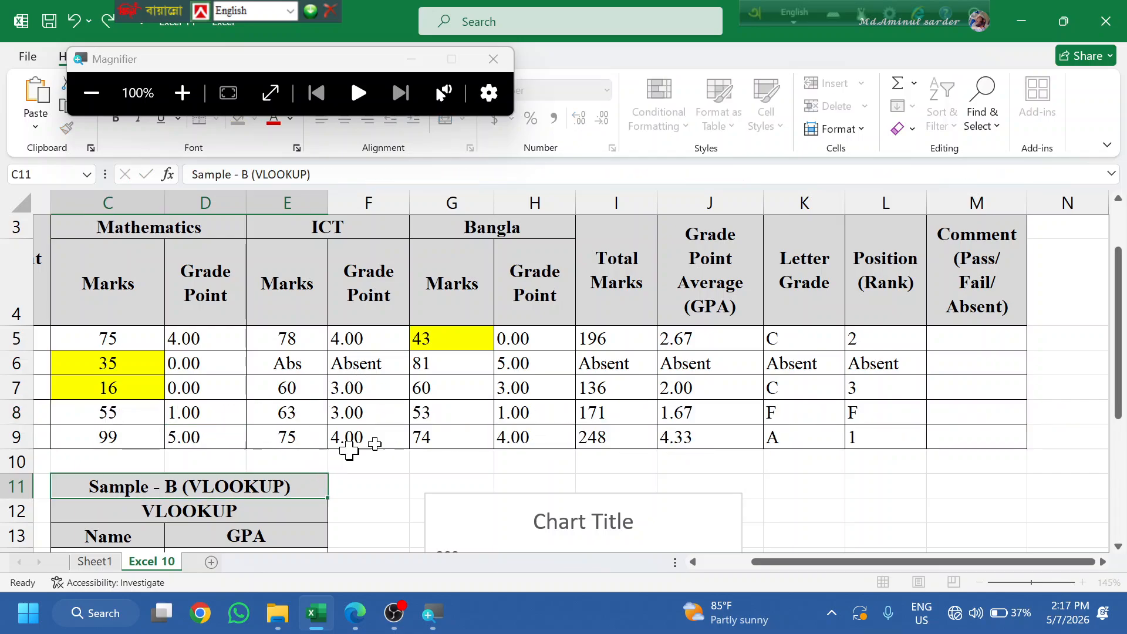
pyautogui.click(515, 410)
pyautogui.click(349, 412)
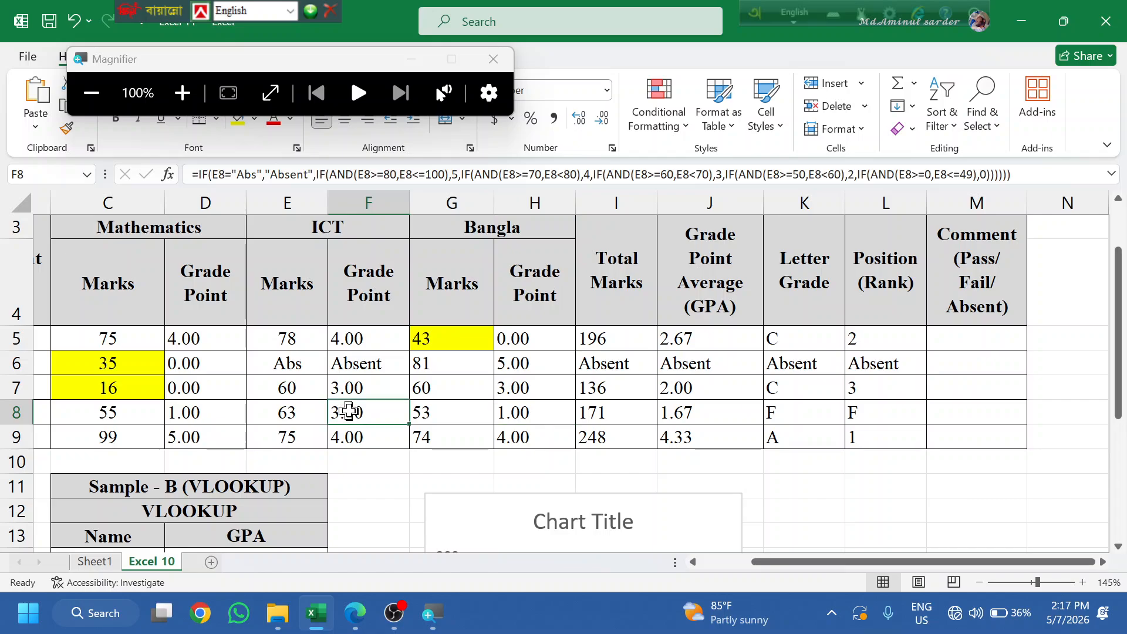
pyautogui.doubleClick(349, 412)
pyautogui.press('Escape')
pyautogui.write('1')
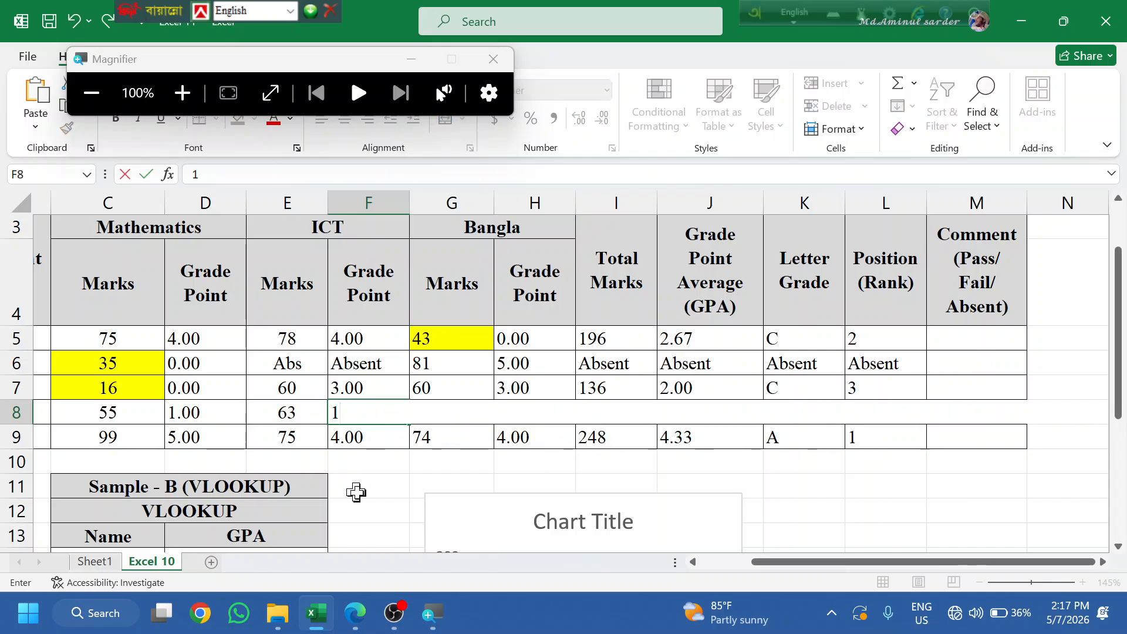
pyautogui.click(363, 505)
pyautogui.moveTo(840, 414); pyautogui.dragTo(860, 411)
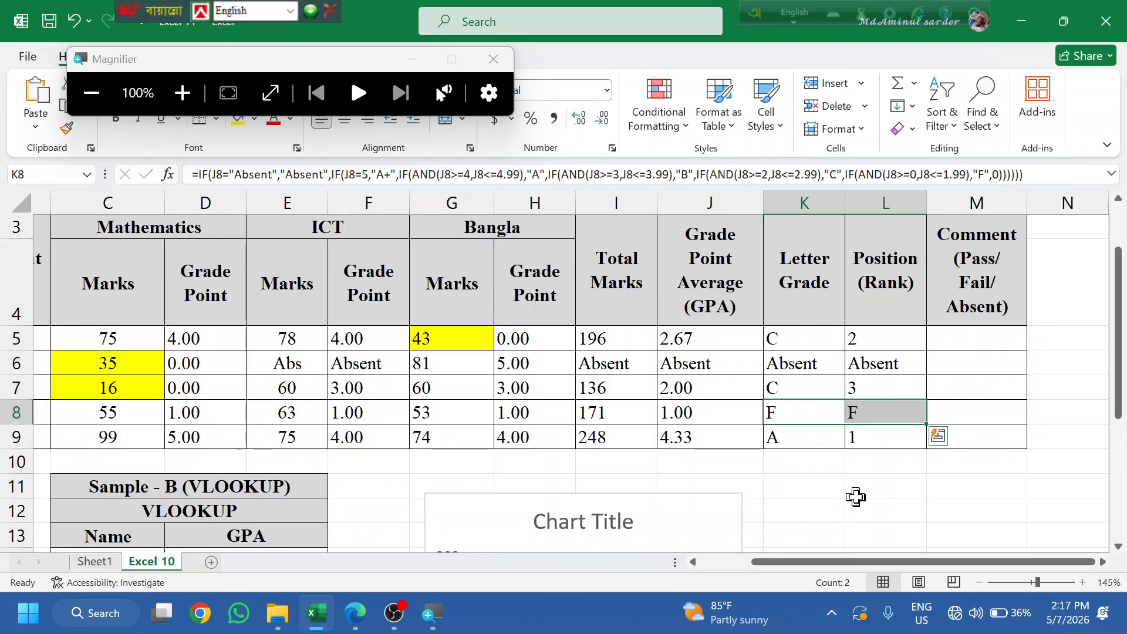
# - Undo both test edits to restore row 8's formulas, then reselect L5's rank formula
pyautogui.hotkey('ctrl', 'z')
pyautogui.hotkey('ctrl', 'z')
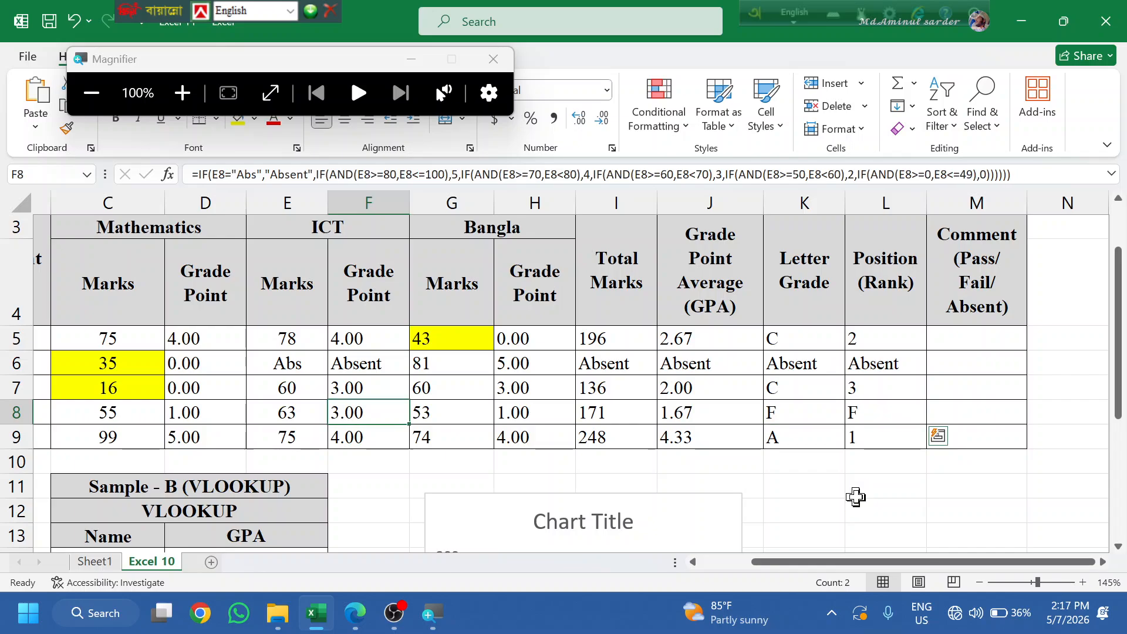
pyautogui.hotkey('ctrl', 'z')
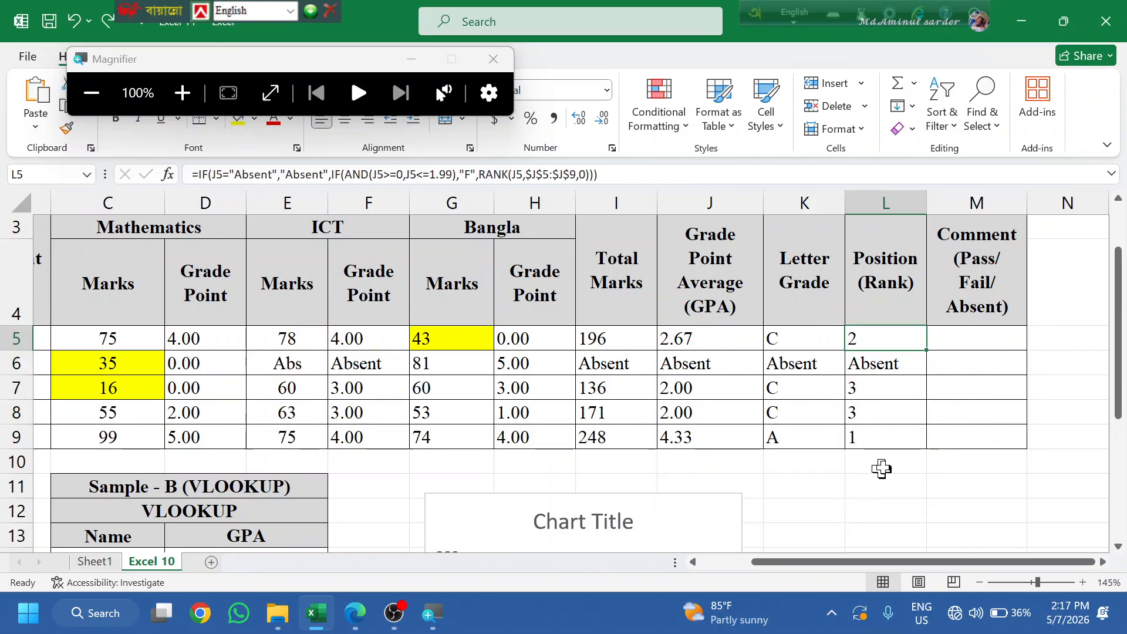
pyautogui.click(970, 340)
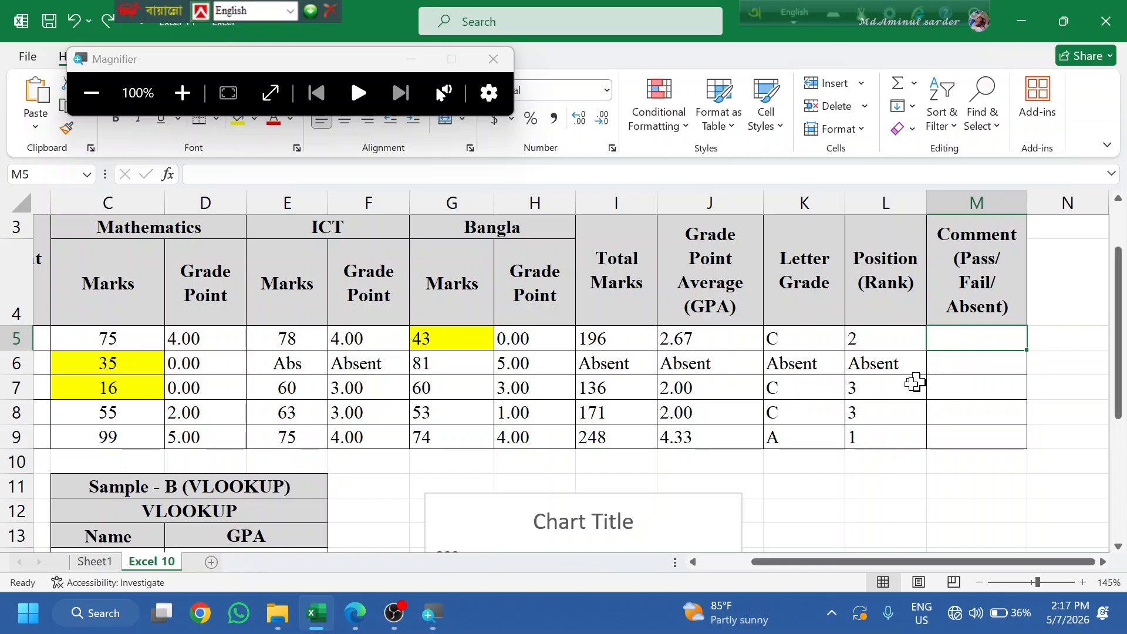
pyautogui.click(875, 341)
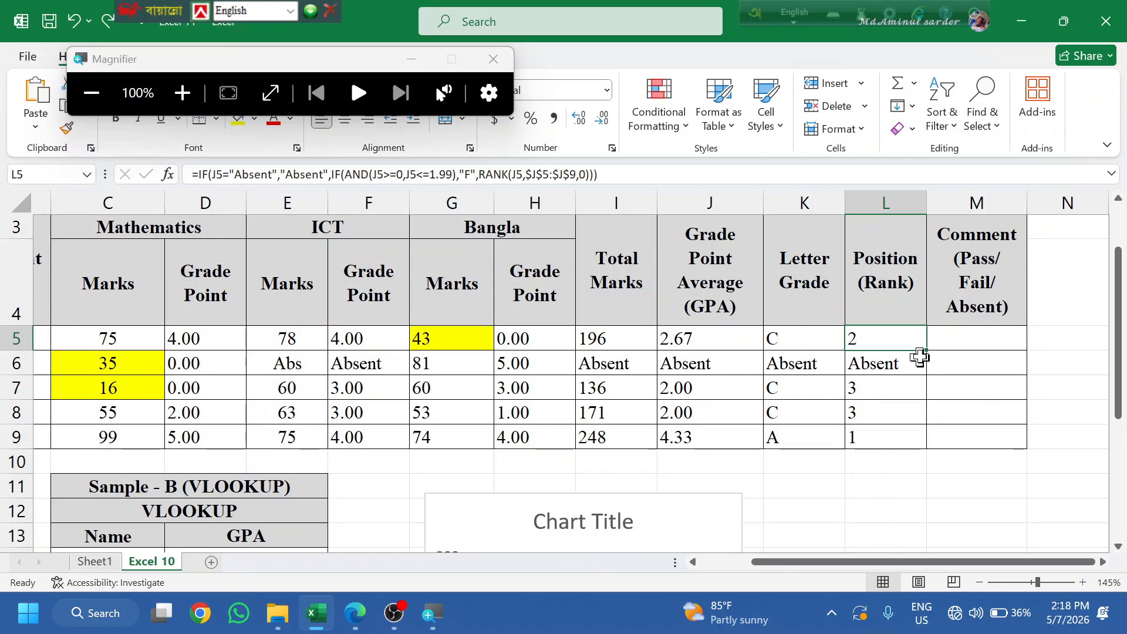
# - Copy L5's Absent and F tests into M5 and change the F result to "Fail"
pyautogui.doubleClick(911, 341)
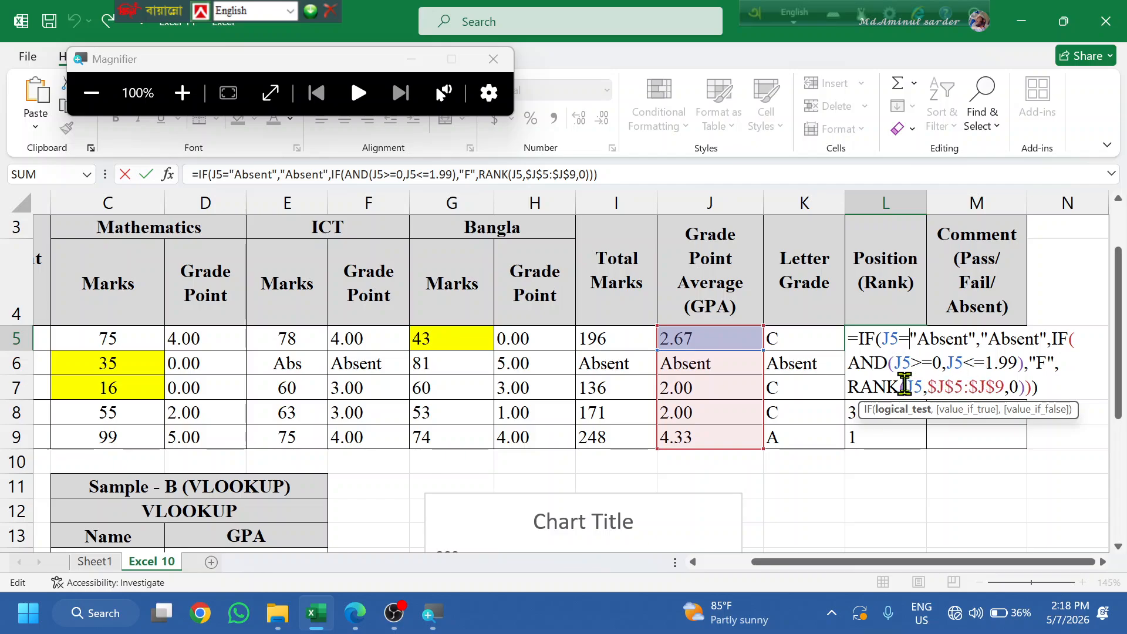
pyautogui.moveTo(1060, 363); pyautogui.dragTo(839, 341)
pyautogui.hotkey('ctrl', 'c')
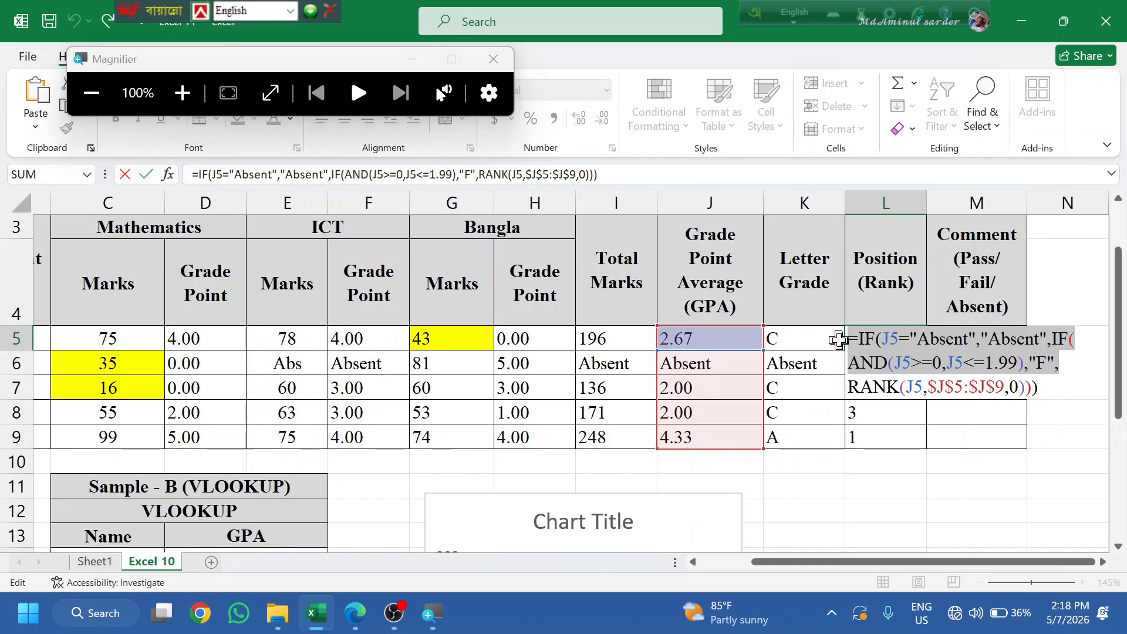
pyautogui.press('Escape')
pyautogui.click(969, 332)
pyautogui.doubleClick(968, 340)
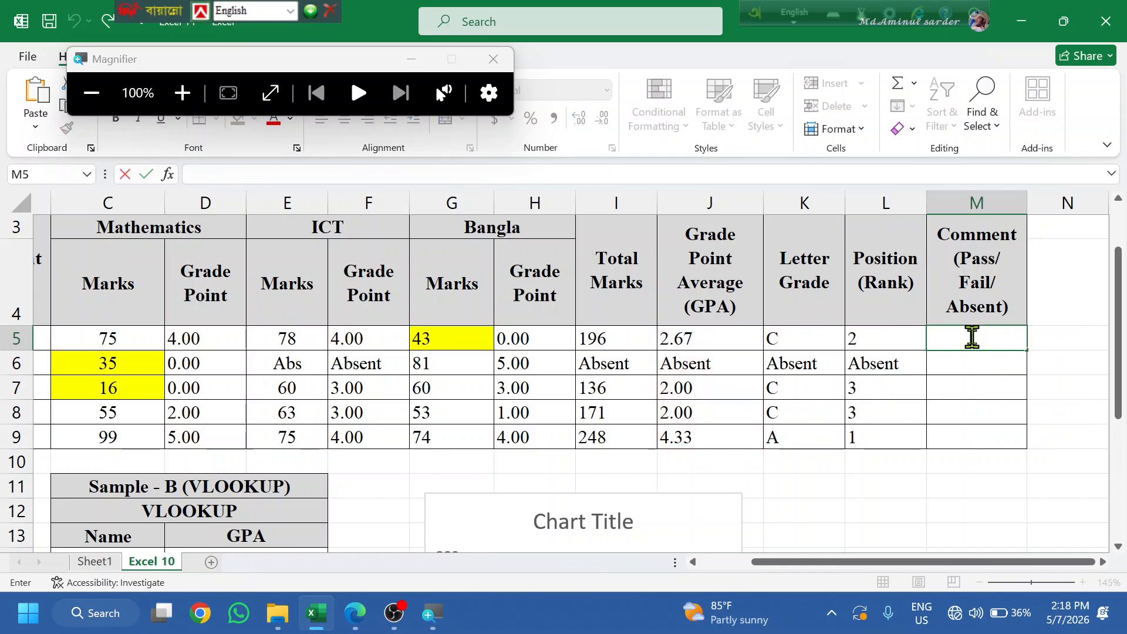
pyautogui.hotkey('ctrl', 'v')
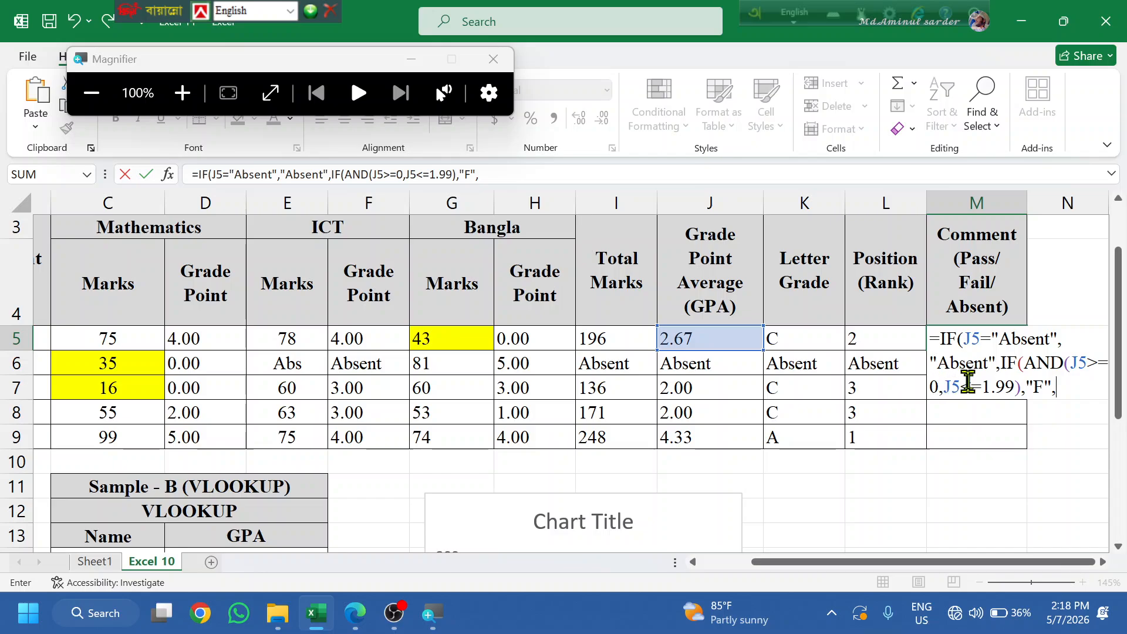
pyautogui.click(1047, 389)
pyautogui.write('ail')
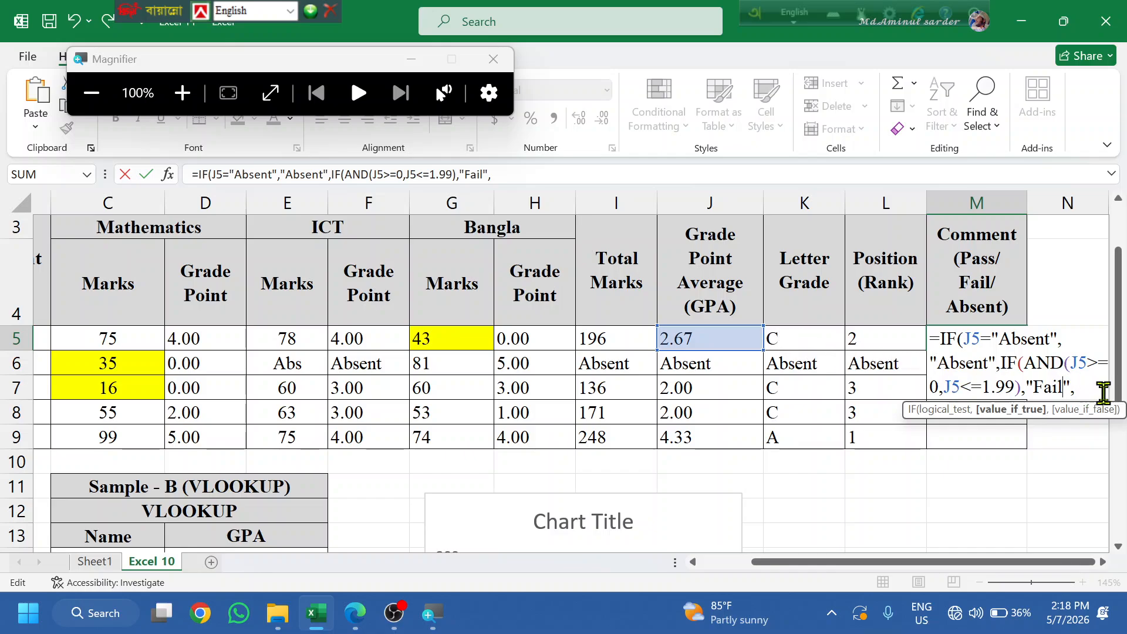
pyautogui.click(1077, 388)
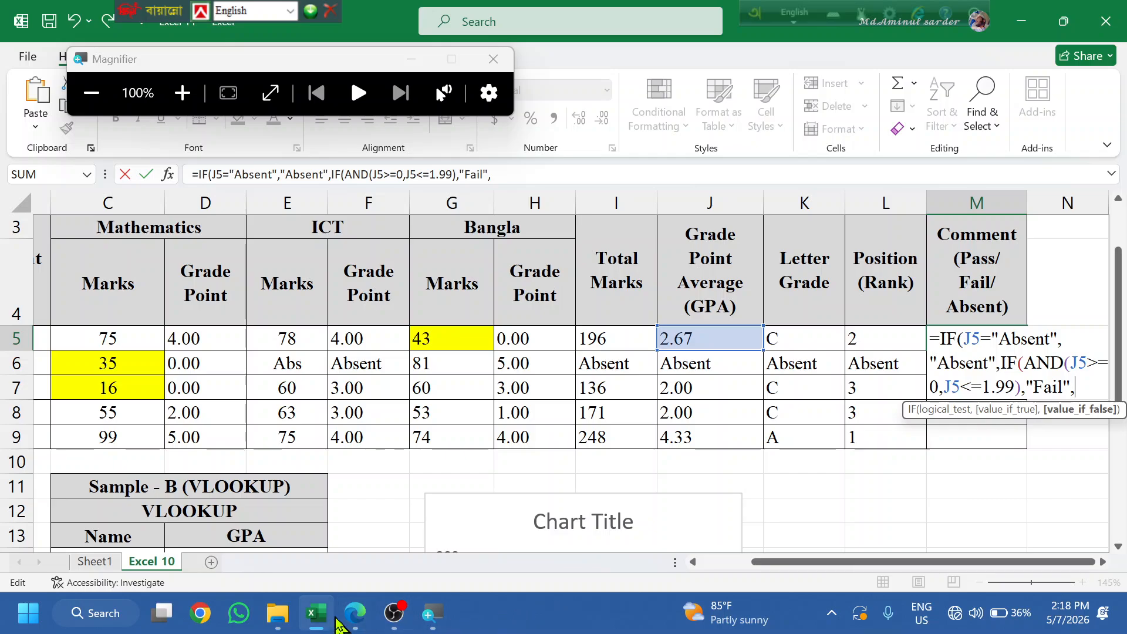
pyautogui.click(355, 613)
# - Review the task sheet's GPA table rows, from 0.00-1.99 F up to the A+, A and B grades
pyautogui.scroll(3, 508, 370)
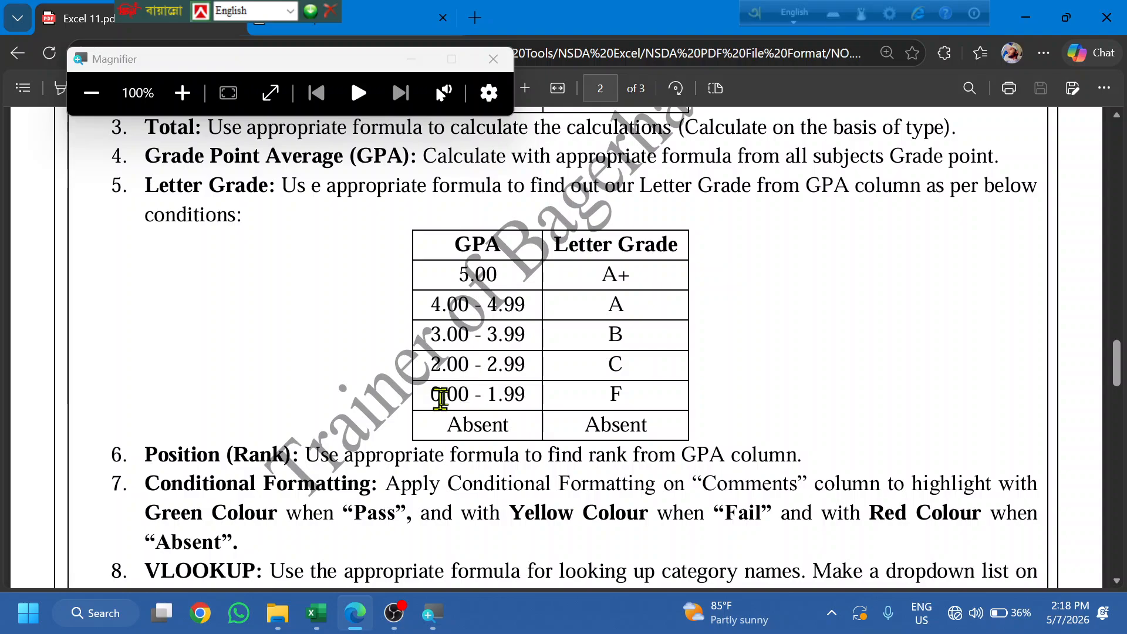
pyautogui.moveTo(431, 394); pyautogui.dragTo(636, 395)
pyautogui.click(448, 345)
pyautogui.moveTo(436, 370); pyautogui.dragTo(446, 354)
pyautogui.moveTo(455, 302)
pyautogui.mouseDown()
pyautogui.moveTo(460, 269)
pyautogui.moveTo(473, 304)
pyautogui.mouseUp()
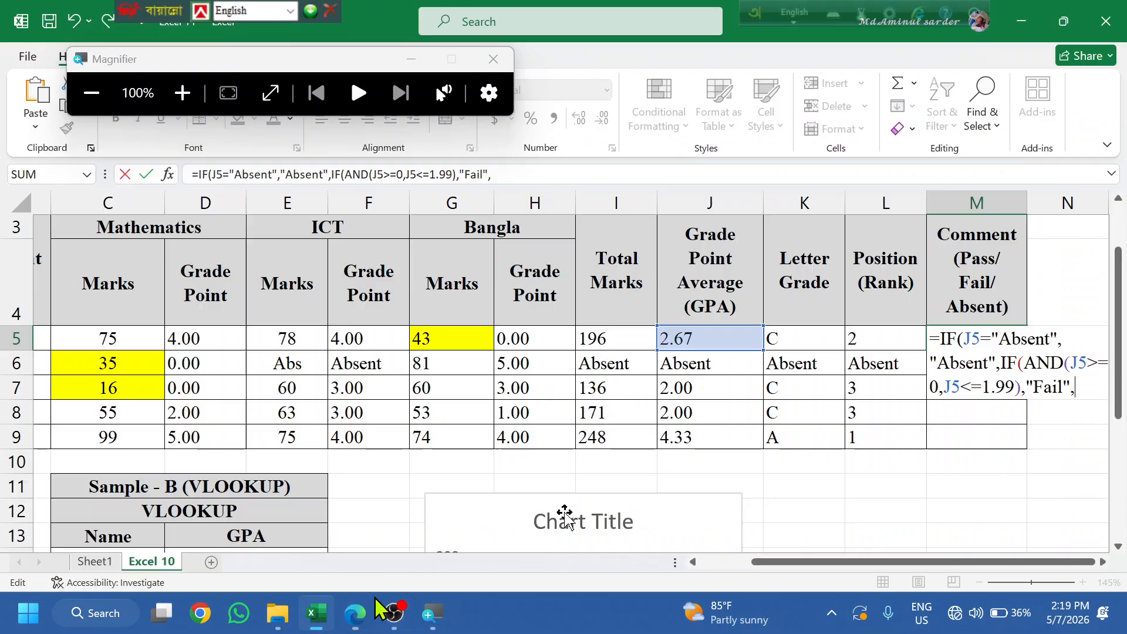
pyautogui.click(317, 612)
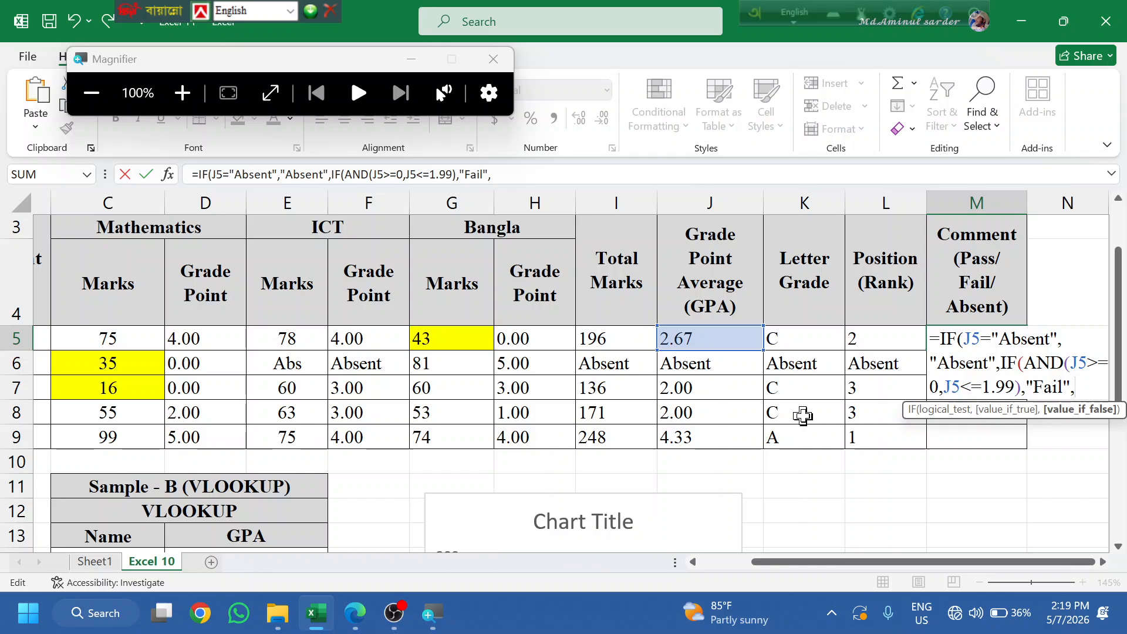
# - Add an IF(AND(J5>=2,...)) lower-limit test to M5's comment formula
pyautogui.write('IF(a')
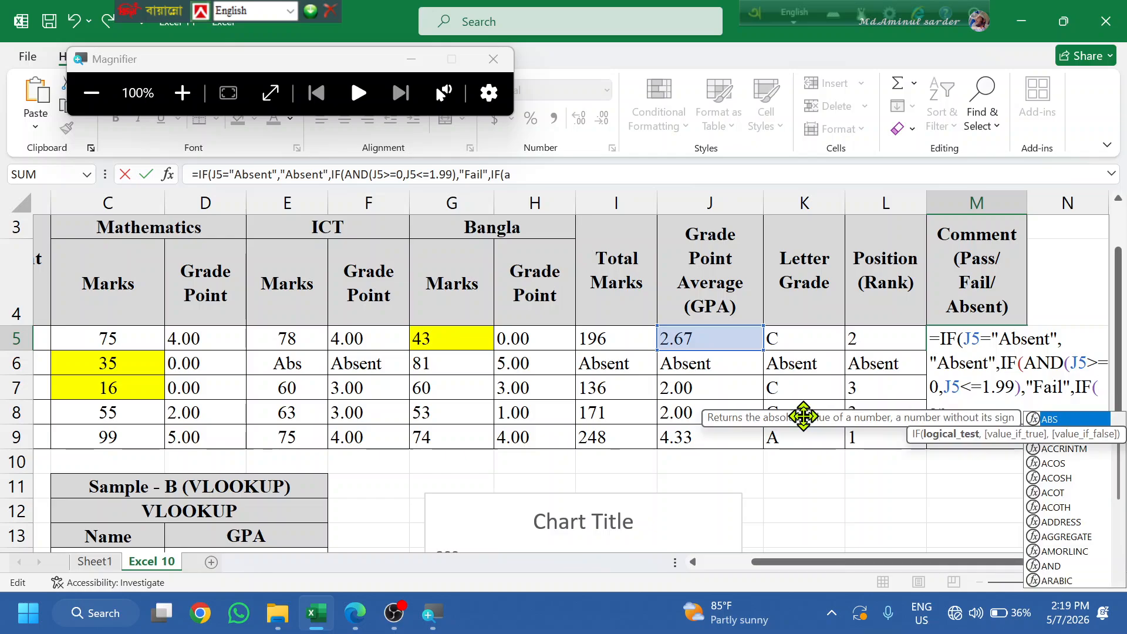
pyautogui.write('nd')
pyautogui.press('Tab')
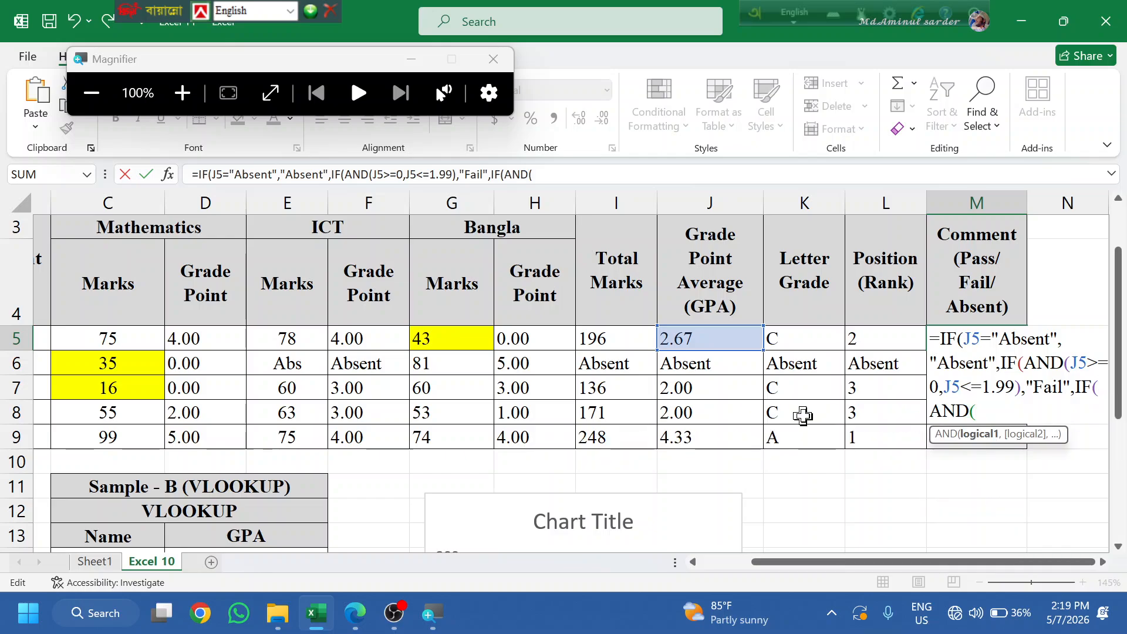
pyautogui.write('2')
pyautogui.write('>-')
pyautogui.press('BackSpace')
pyautogui.write('=0,')
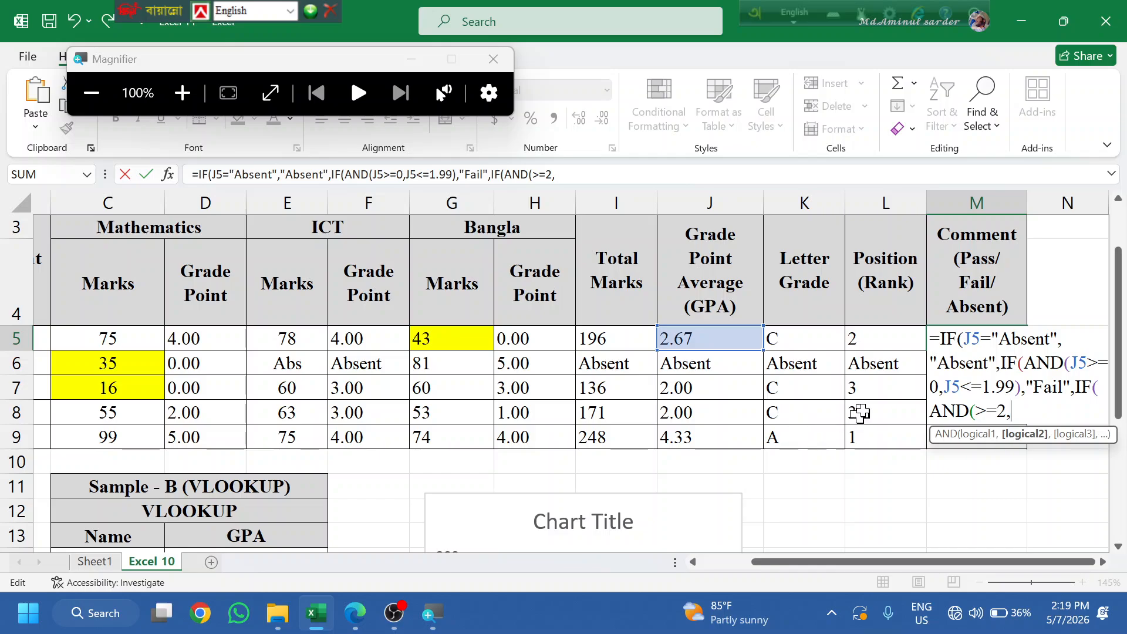
pyautogui.click(977, 410)
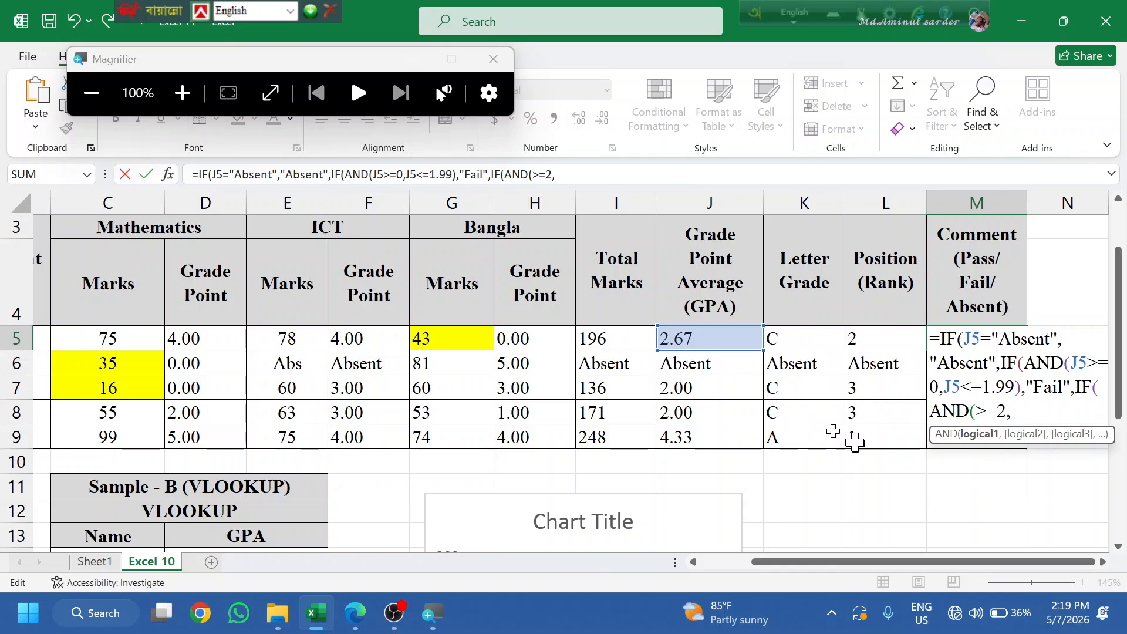
pyautogui.click(713, 333)
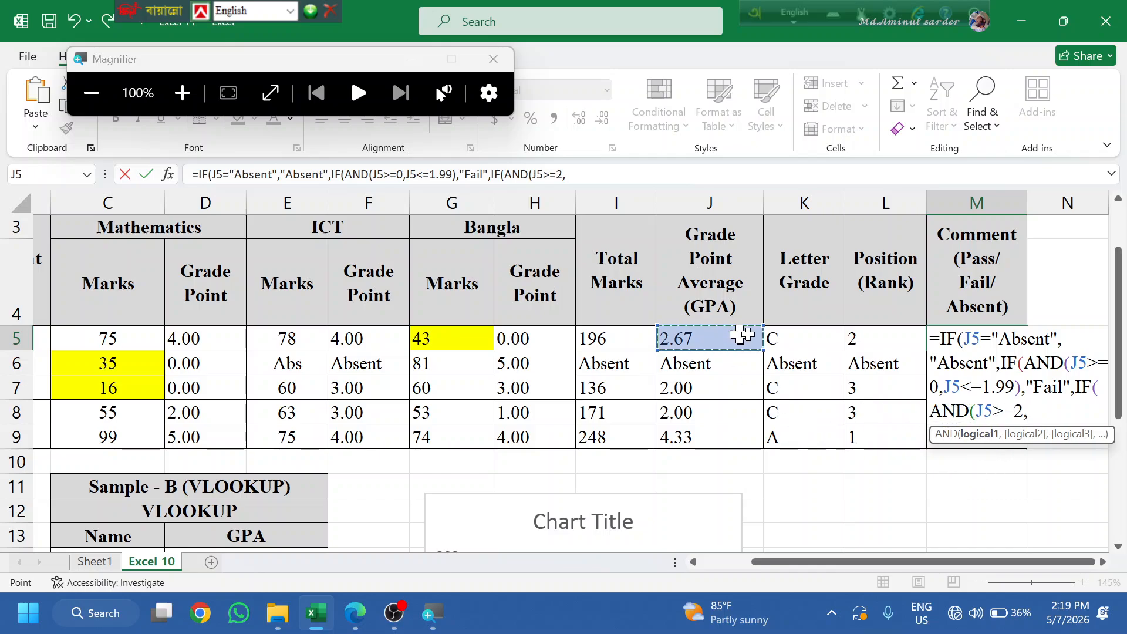
# - Add the J5<=5 upper limit with a "Pass" result, commit, and accept Excel's correction
pyautogui.click(1039, 410)
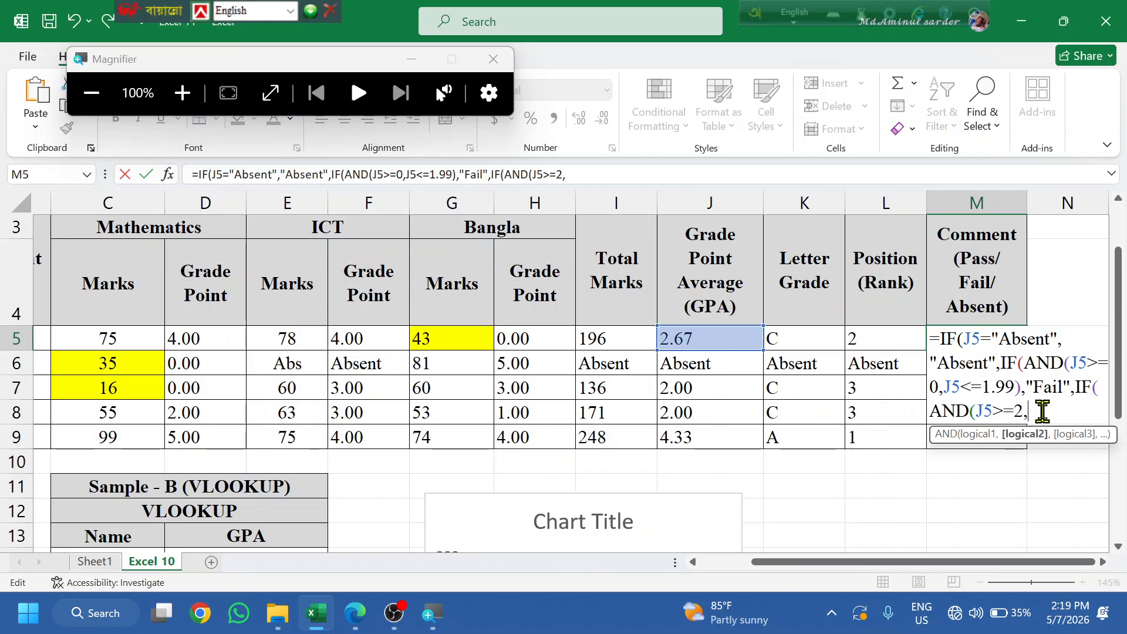
pyautogui.click(722, 340)
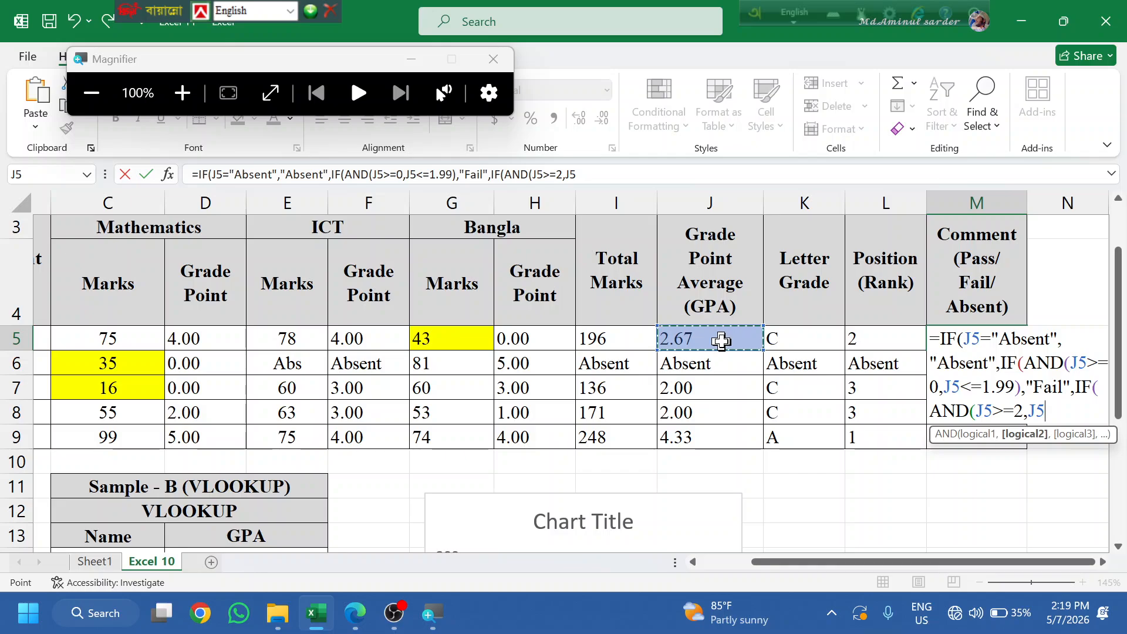
pyautogui.write('<=5')
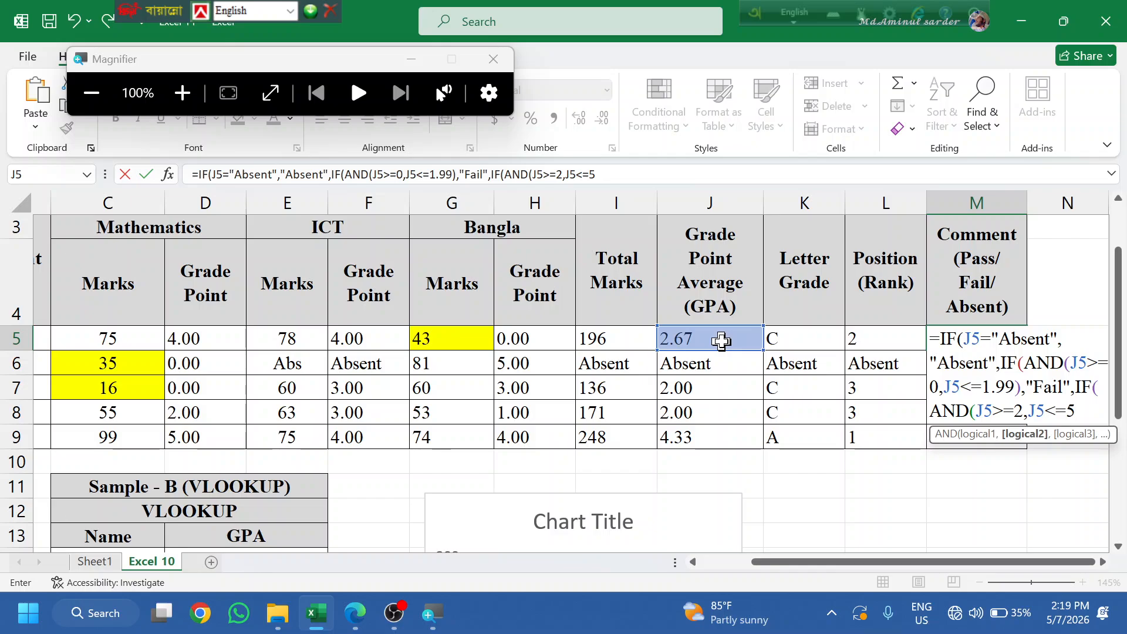
pyautogui.write('),')
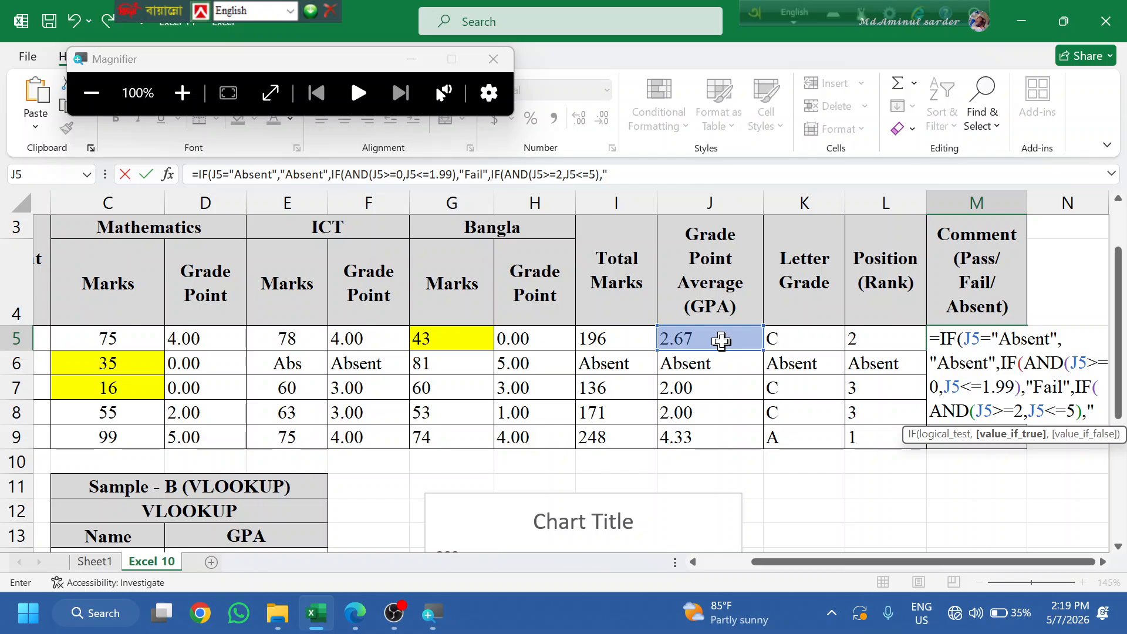
pyautogui.write('"Pa')
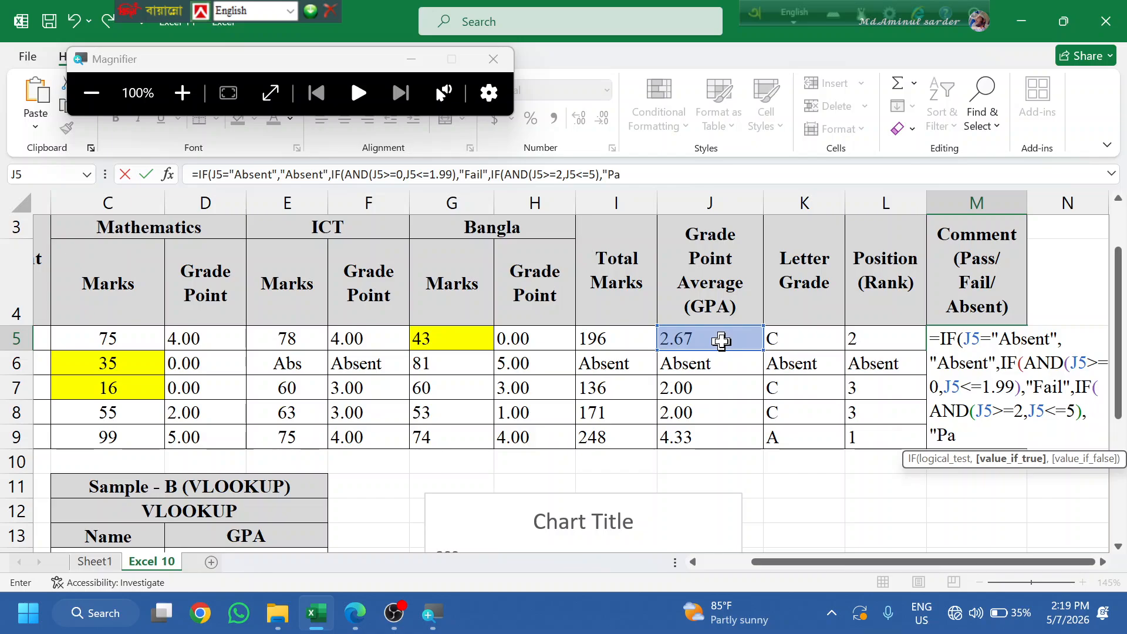
pyautogui.write('ss",')
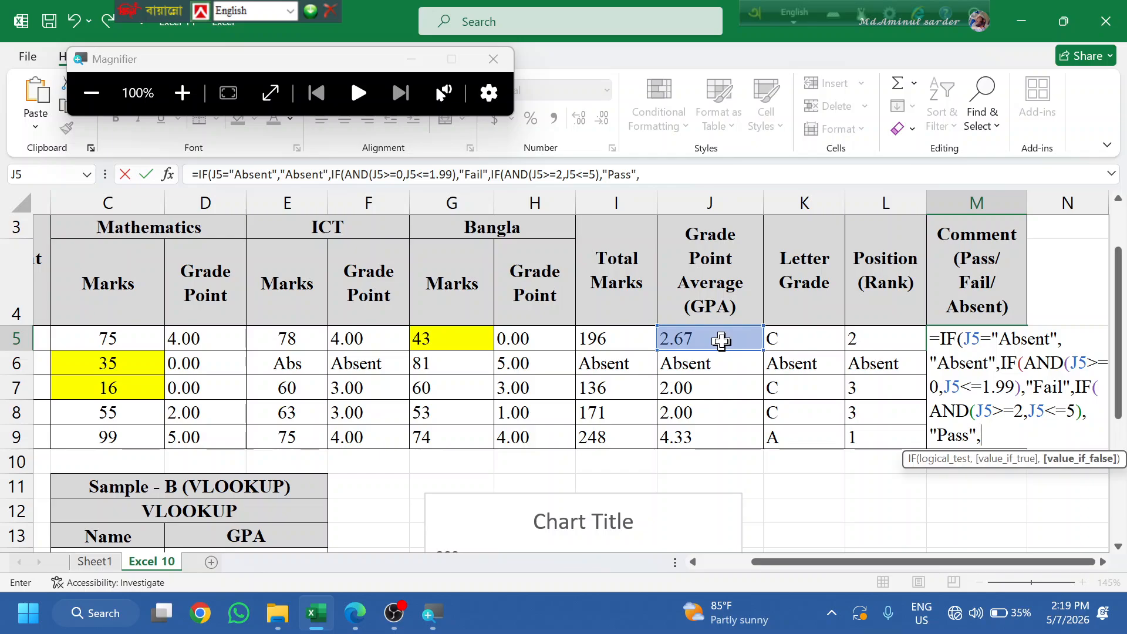
pyautogui.write('0')
pyautogui.press('Return')
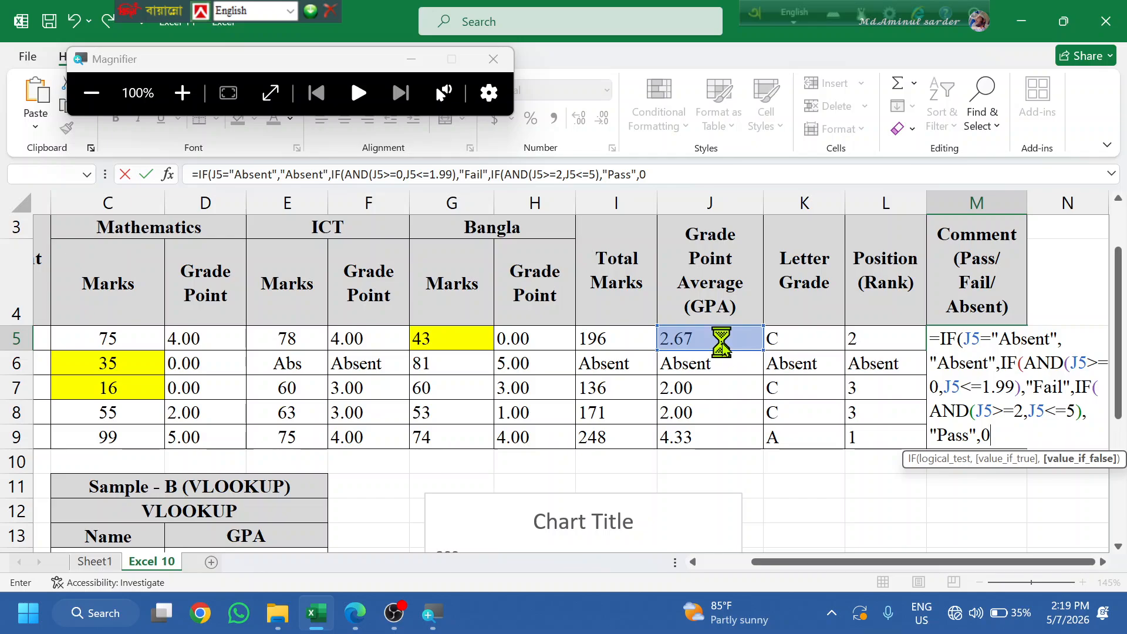
pyautogui.press('Return')
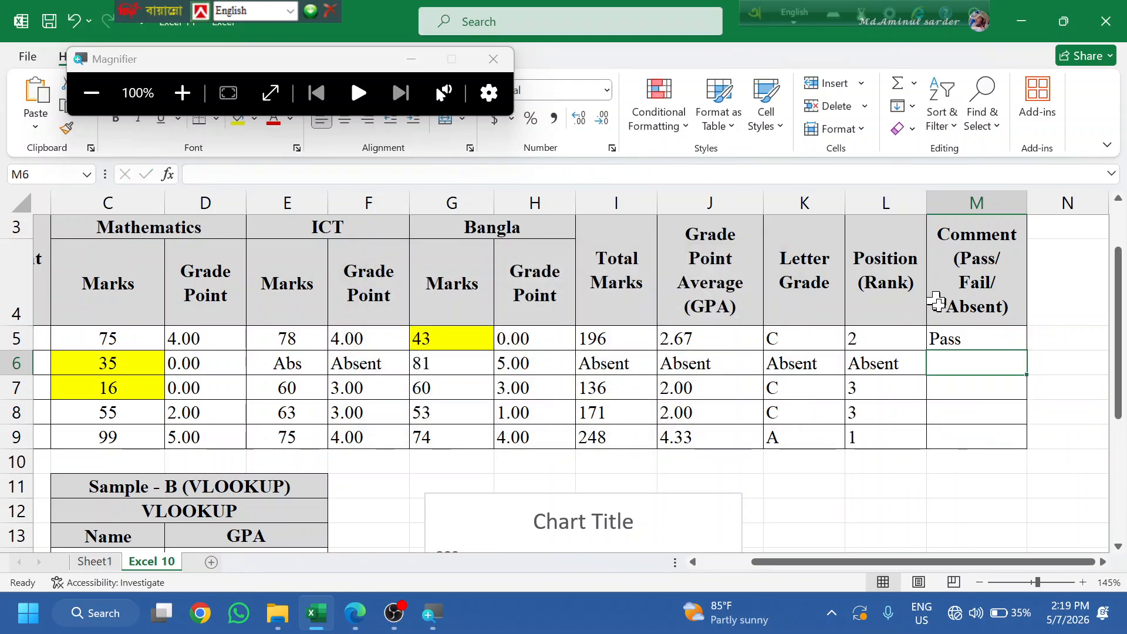
# - Fill the comment formula down M5:M9 and inspect J5's GPA formula
pyautogui.click(969, 334)
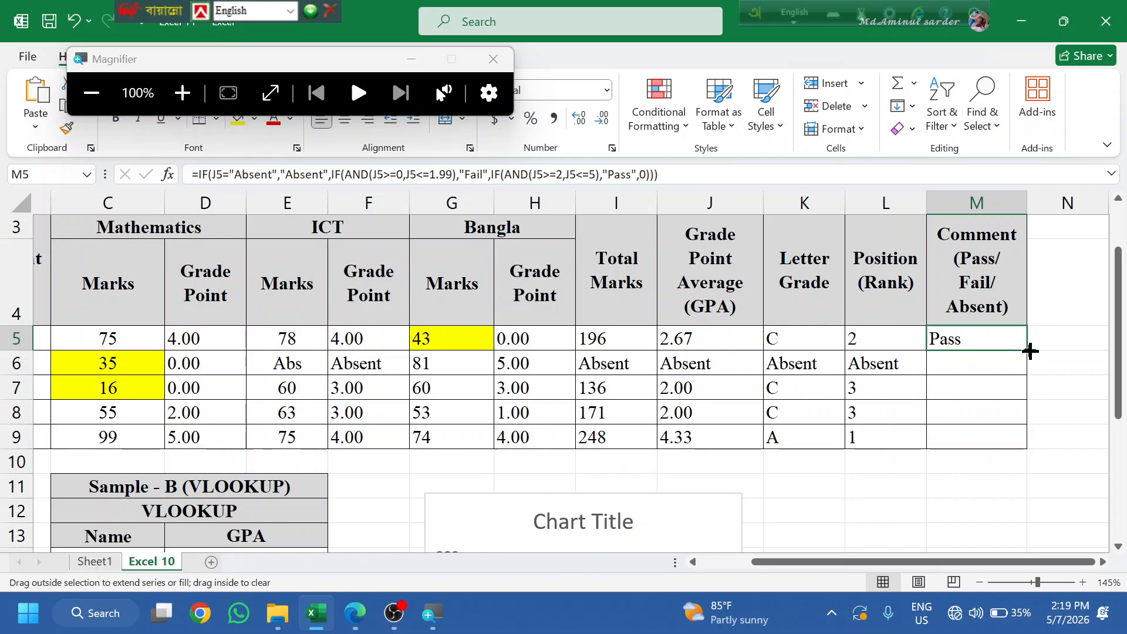
pyautogui.doubleClick(1031, 351)
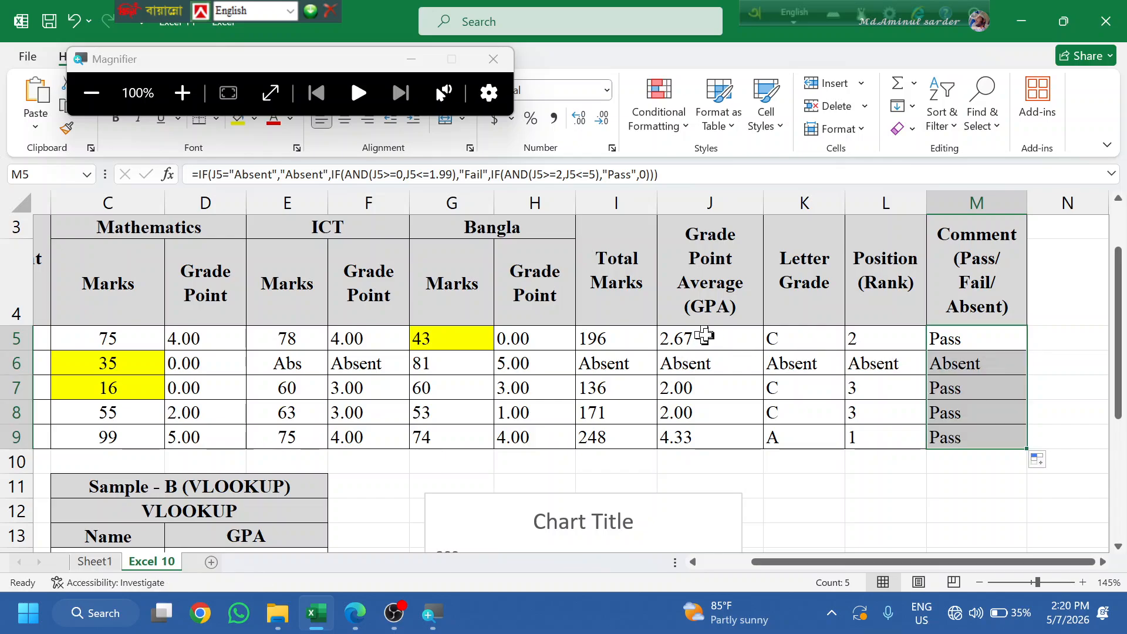
pyautogui.click(706, 335)
pyautogui.doubleClick(714, 346)
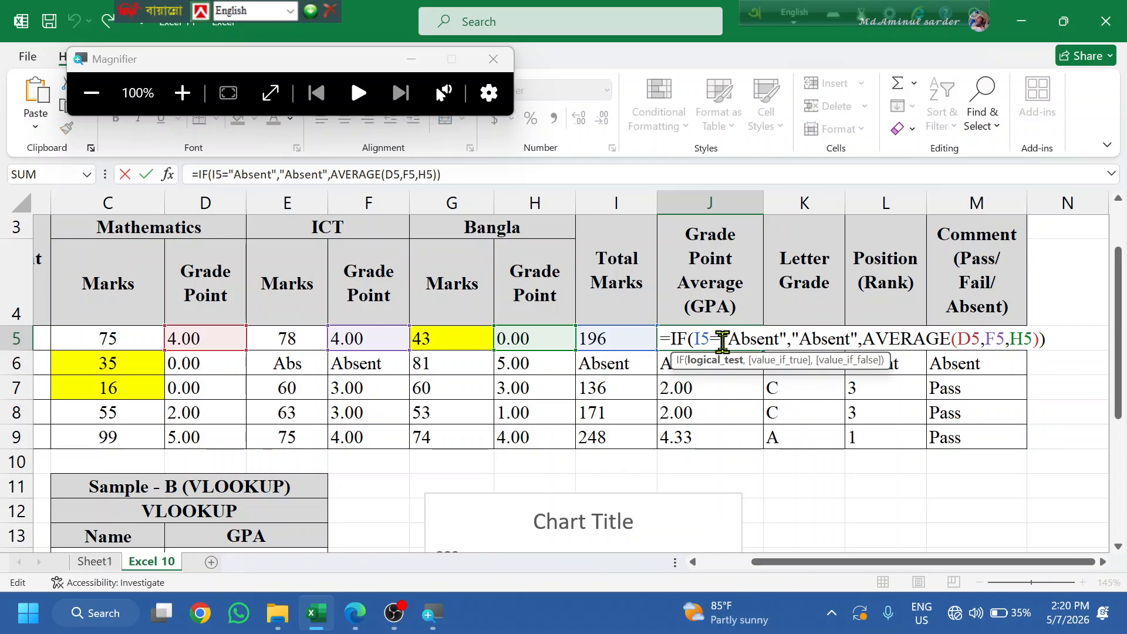
pyautogui.press('Return')
# - Test a GPA of 1 in J5 to see Fail, undo it back to 2.67, and select M5:M9
pyautogui.click(711, 338)
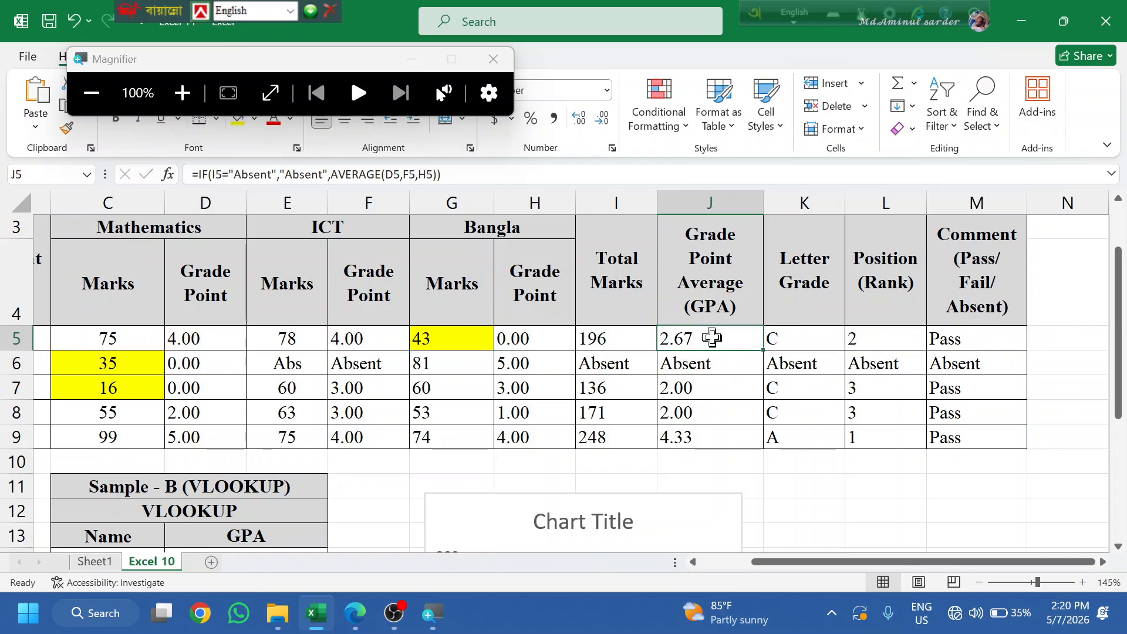
pyautogui.write('1')
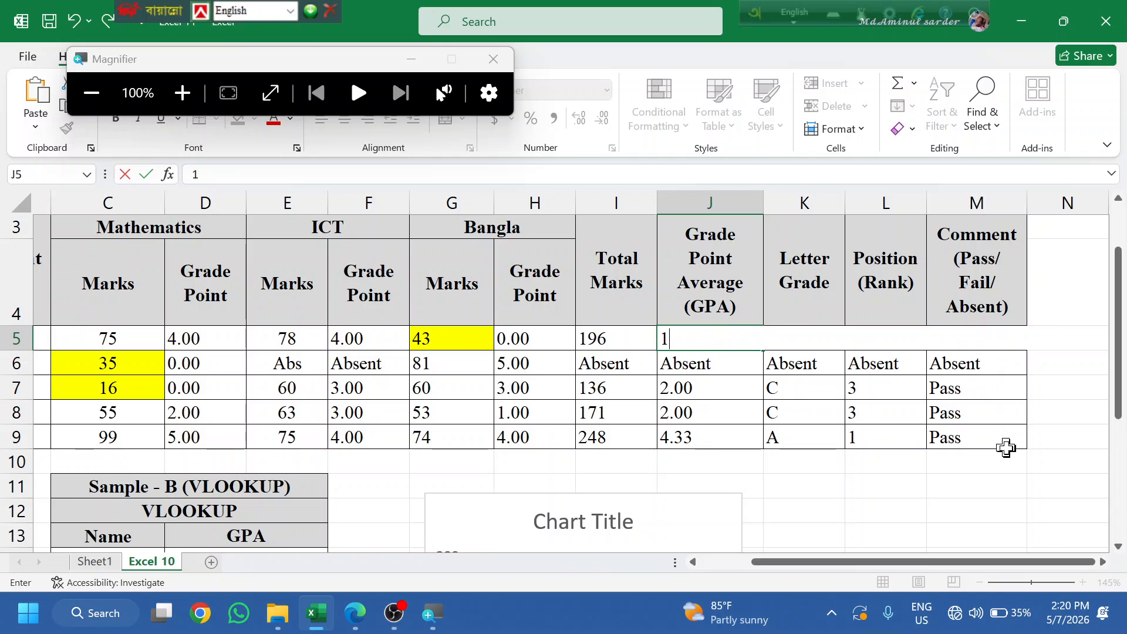
pyautogui.click(1005, 462)
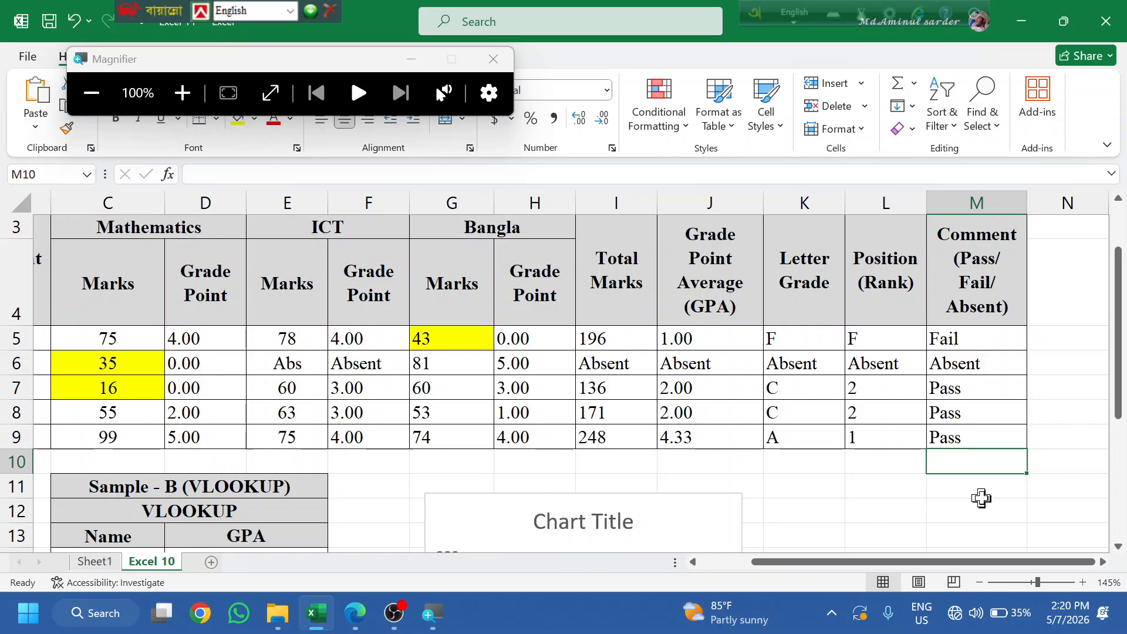
pyautogui.hotkey('ctrl', 'z')
pyautogui.press('Right')
pyautogui.press('Right')
pyautogui.press('Right')
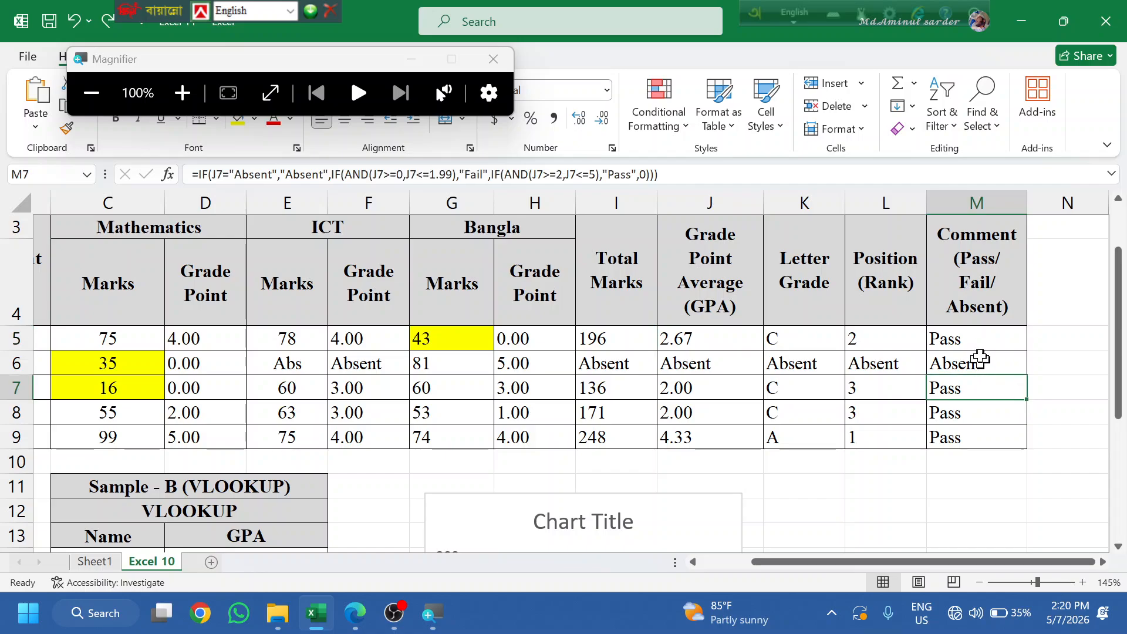
pyautogui.moveTo(972, 338); pyautogui.dragTo(992, 439)
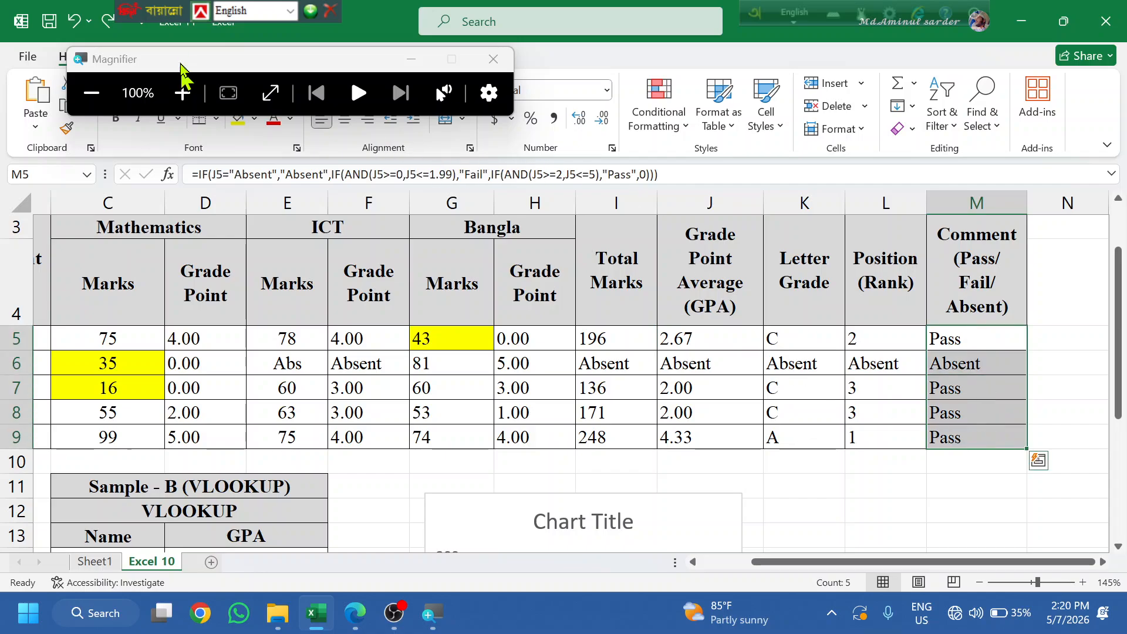
pyautogui.moveTo(218, 66); pyautogui.dragTo(144, 111)
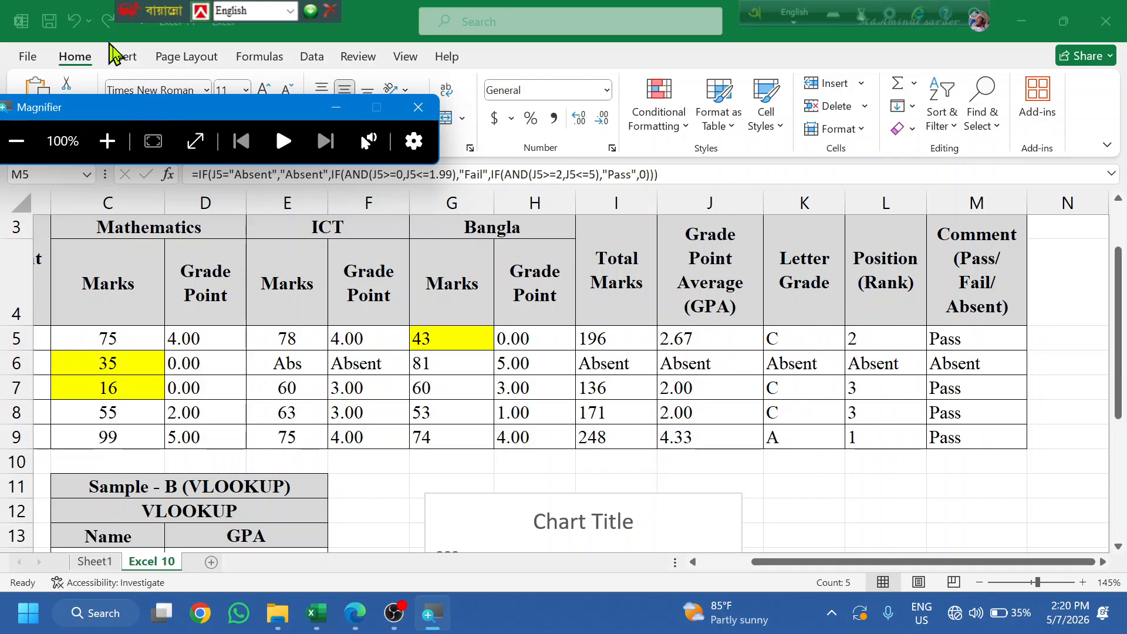
# - Start a Text that Contains highlight rule with a custom red fill format
pyautogui.click(664, 131)
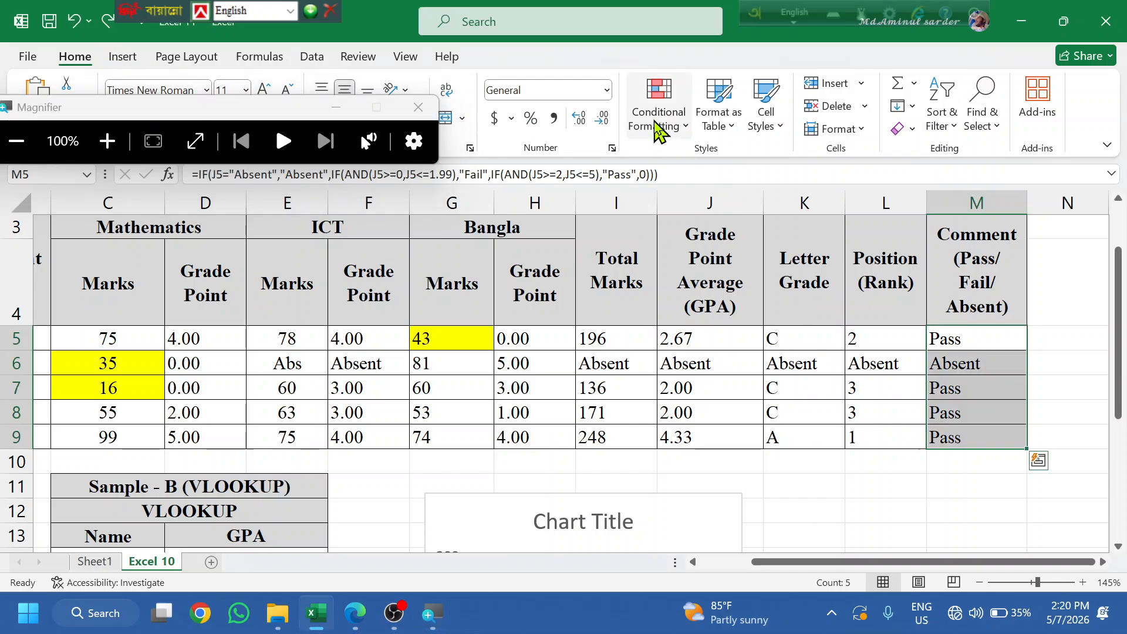
pyautogui.click(659, 129)
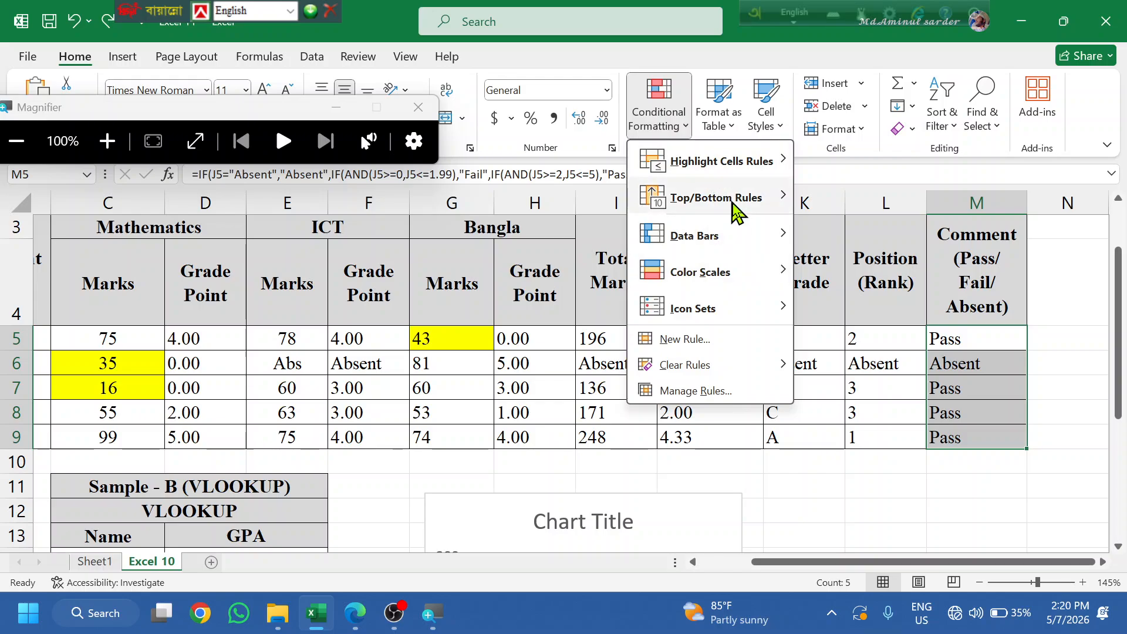
pyautogui.moveTo(760, 171)
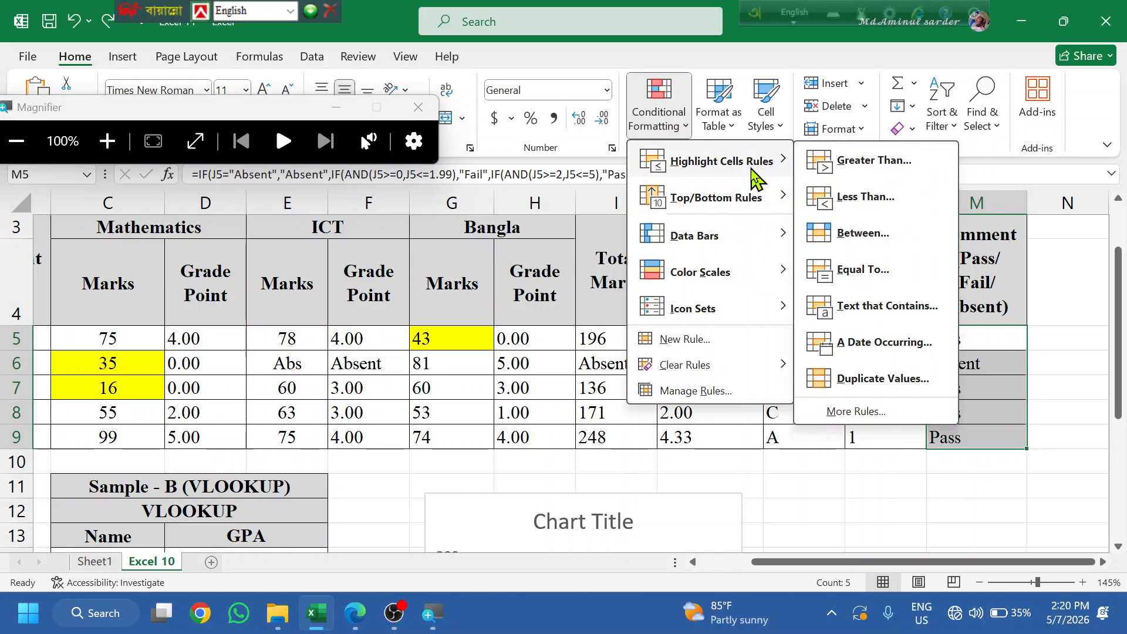
pyautogui.click(891, 305)
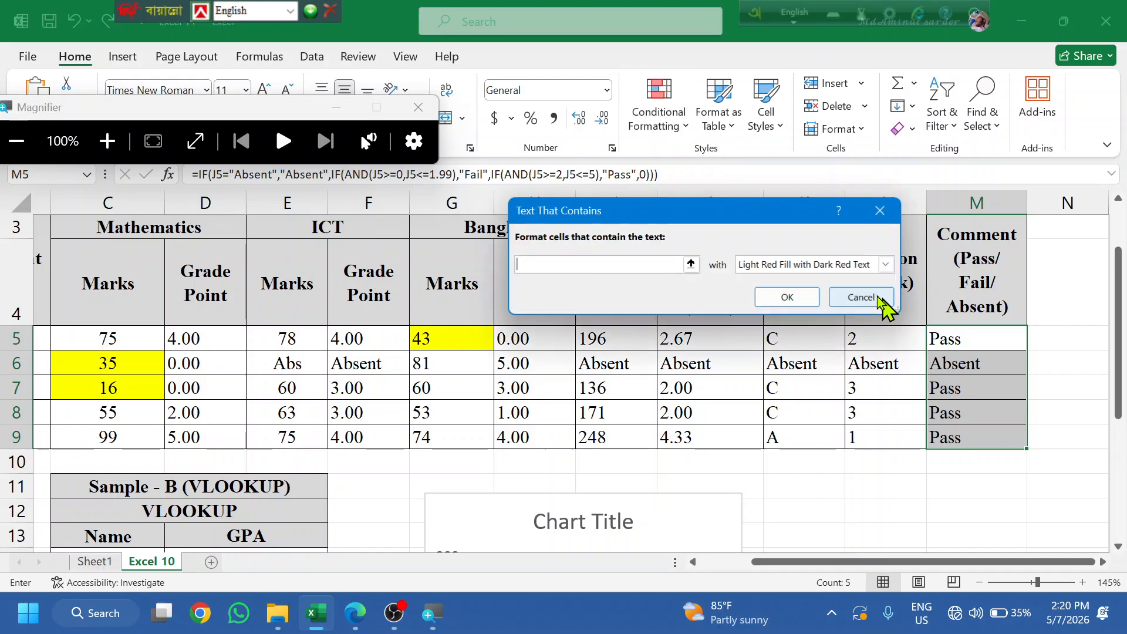
pyautogui.click(885, 264)
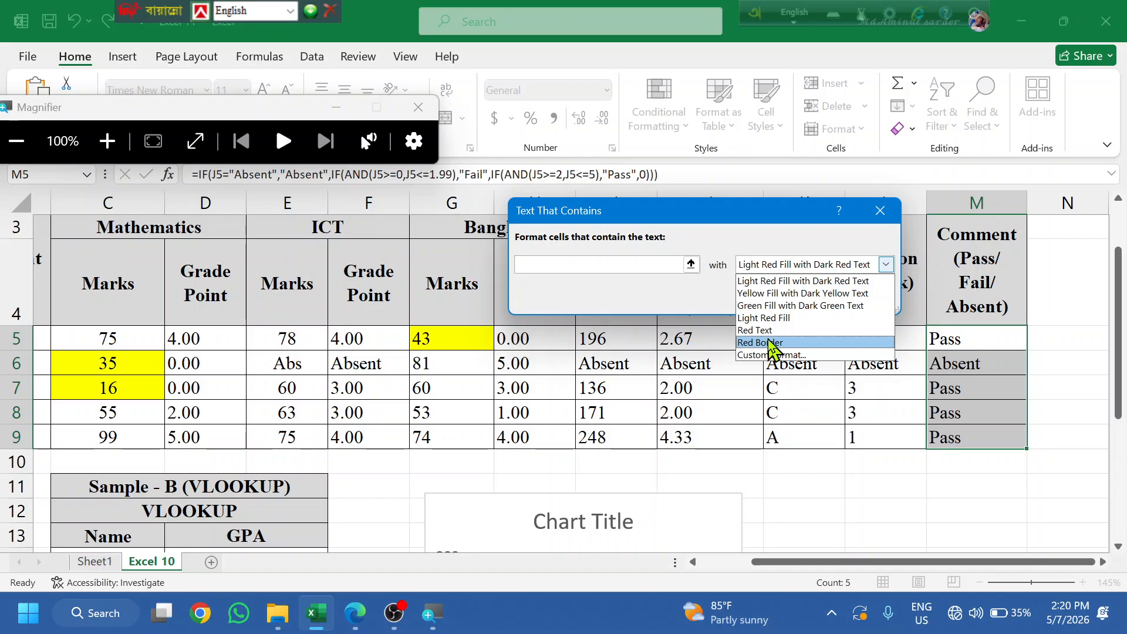
pyautogui.click(777, 355)
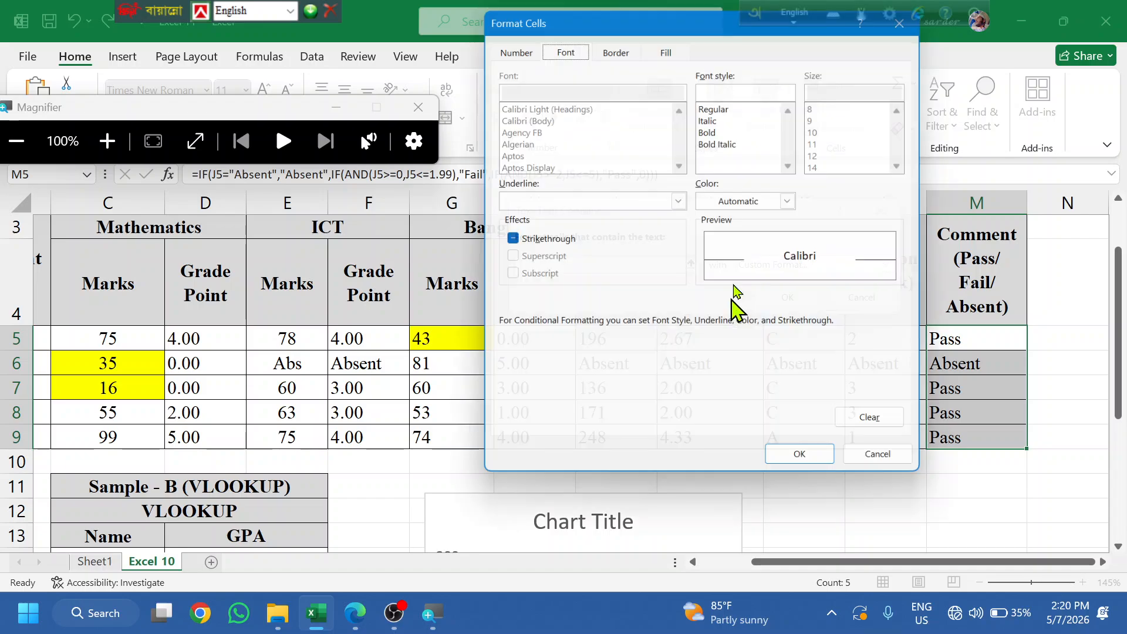
pyautogui.click(667, 44)
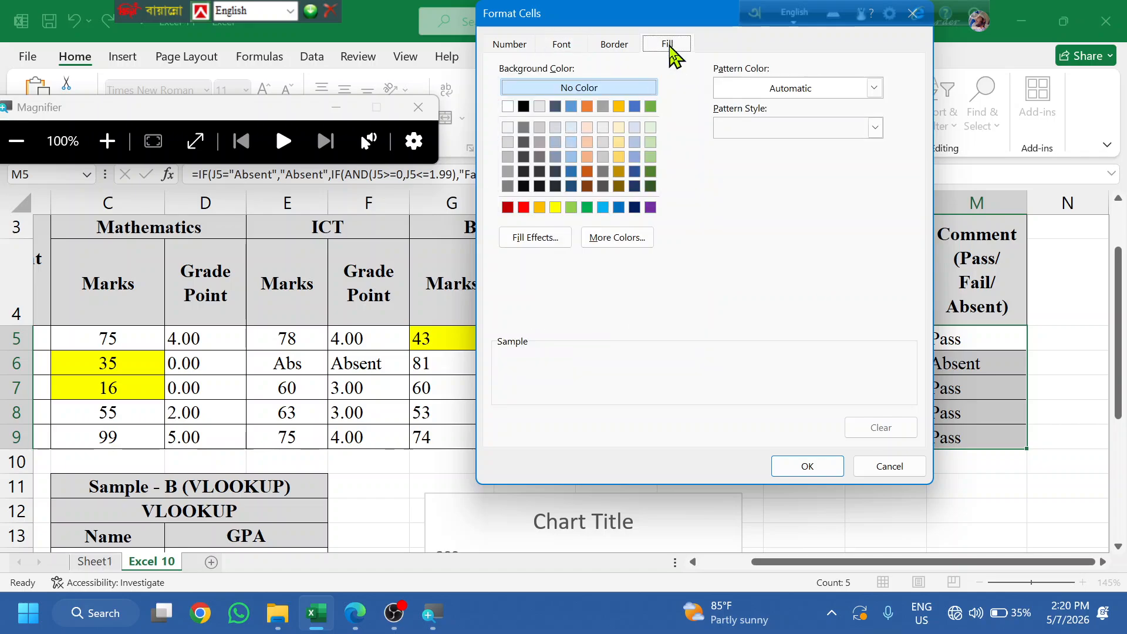
pyautogui.click(523, 208)
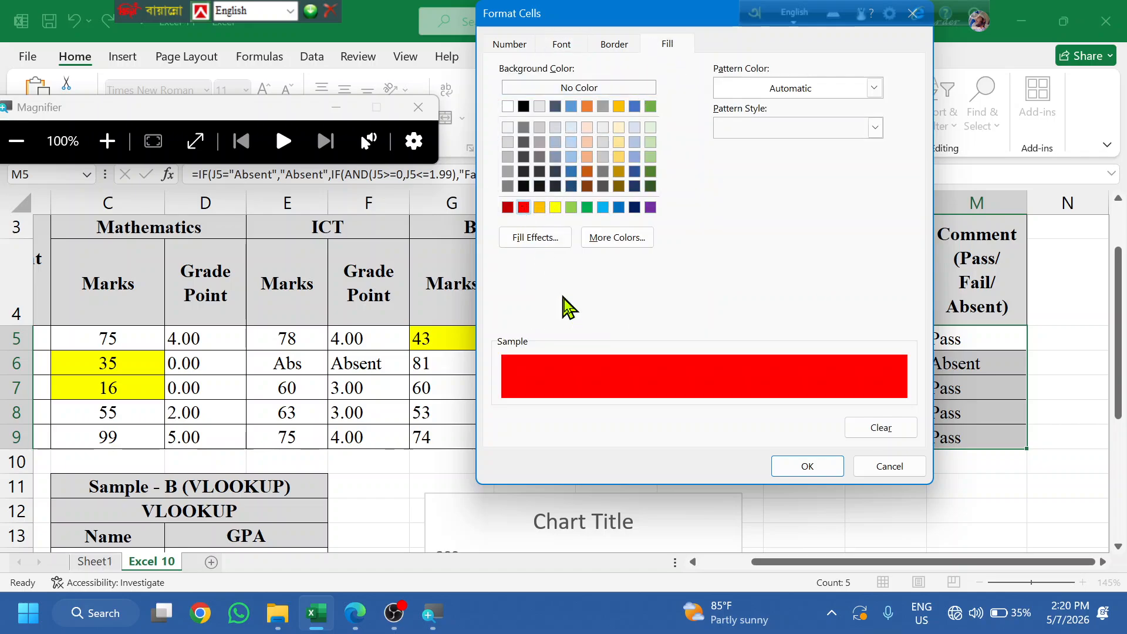
pyautogui.click(806, 468)
# - Set the rule's match text to "Absent" and apply it to M5:M9
pyautogui.click(588, 267)
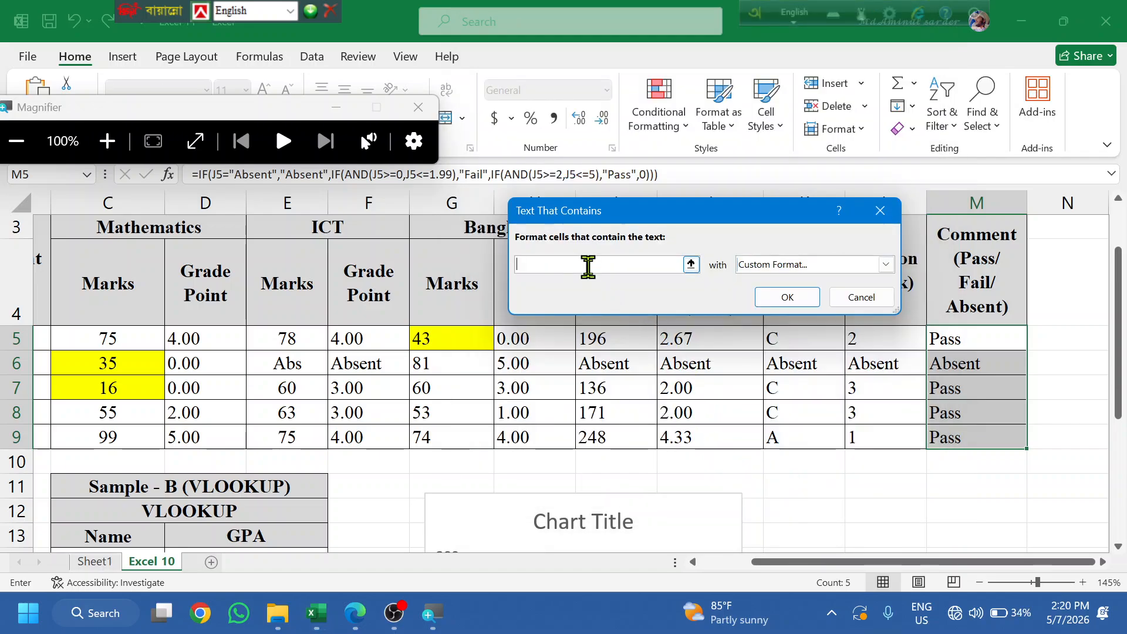
pyautogui.write('O')
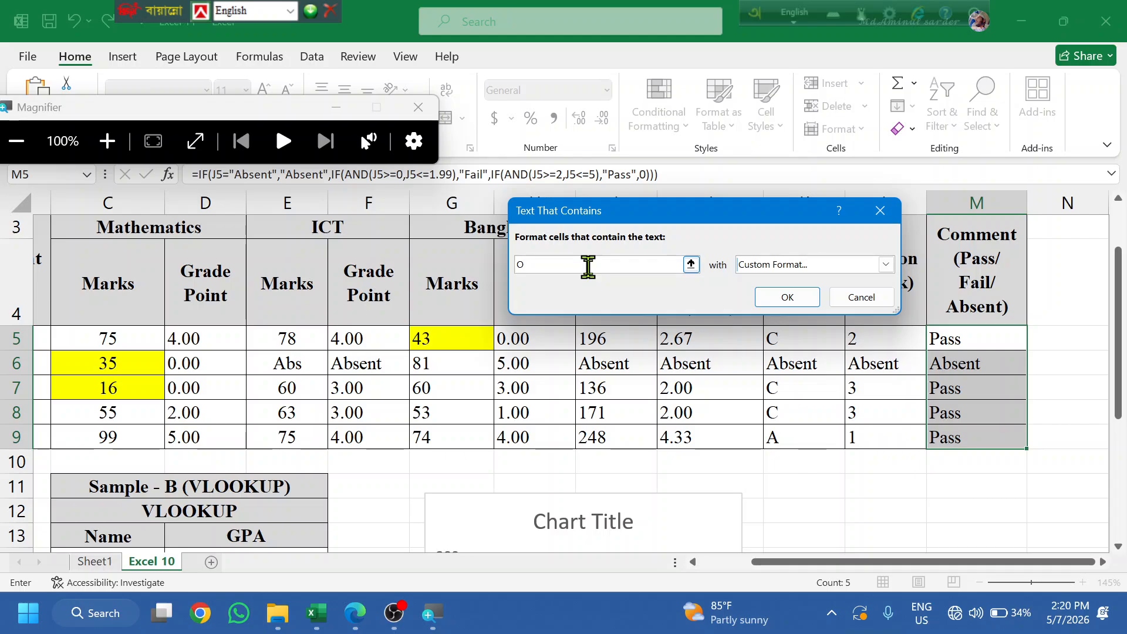
pyautogui.write('Pasa')
pyautogui.press('BackSpace')
pyautogui.press('BackSpace')
pyautogui.write('ss')
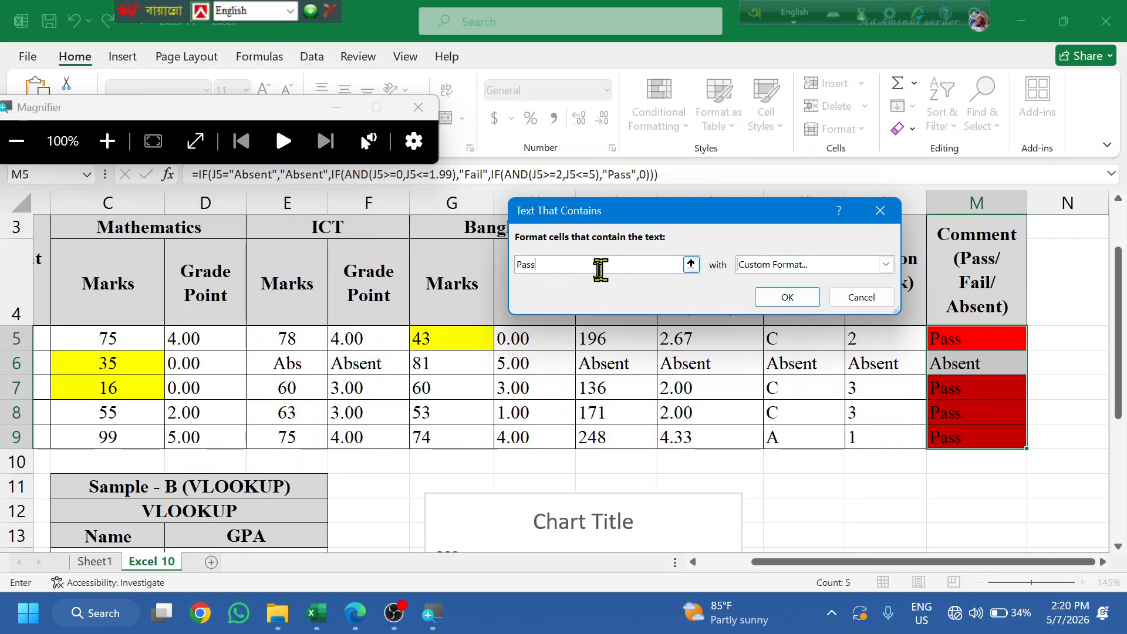
pyautogui.moveTo(570, 267); pyautogui.dragTo(395, 235)
pyautogui.write('A')
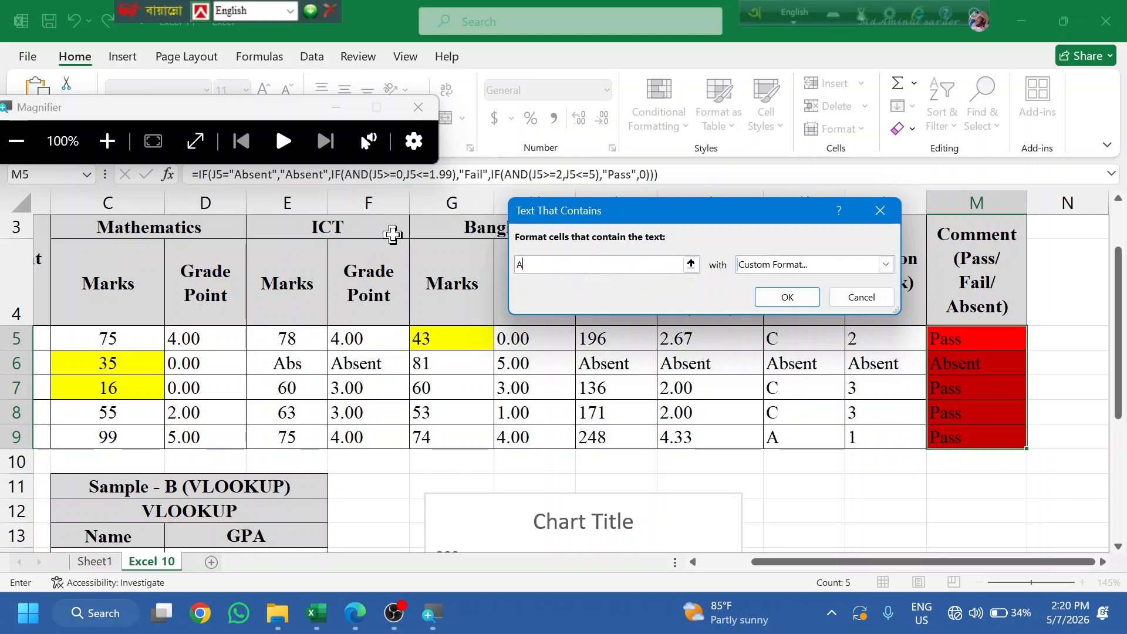
pyautogui.write('bsent')
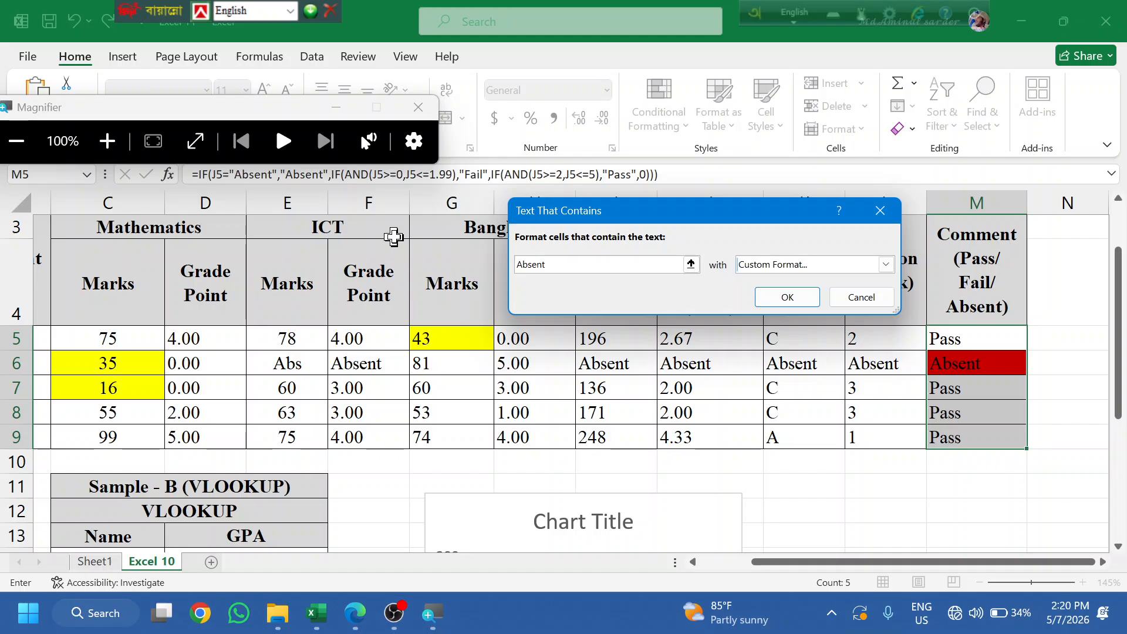
pyautogui.click(783, 298)
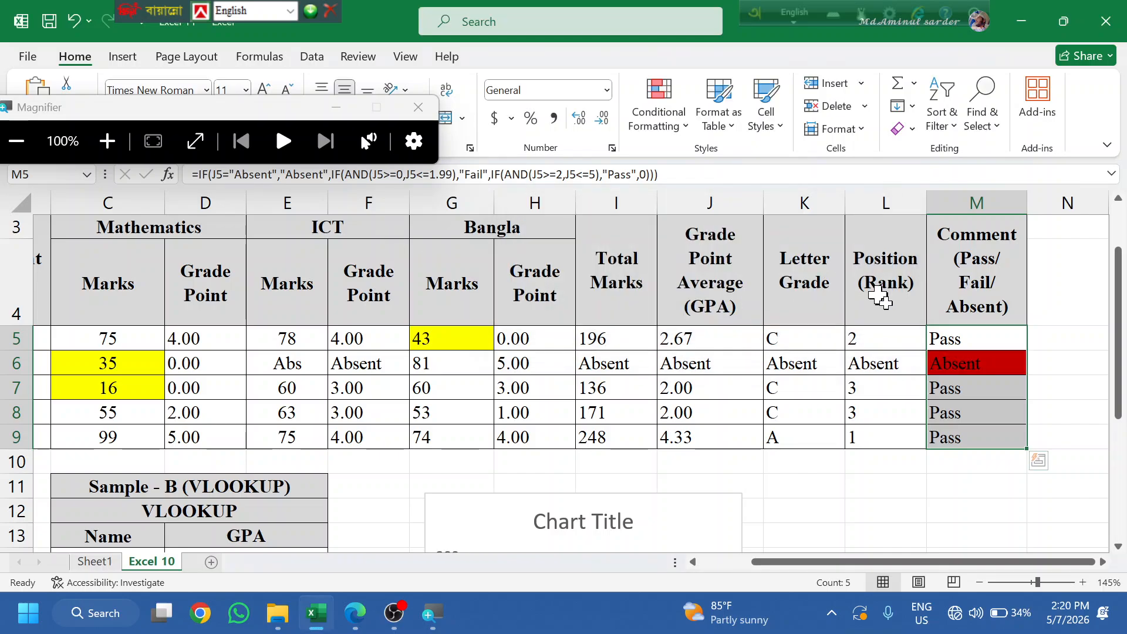
# - Add a Text that Contains rule giving M5:M9 cells with "Pass" a green custom fill
pyautogui.click(660, 111)
pyautogui.moveTo(763, 161)
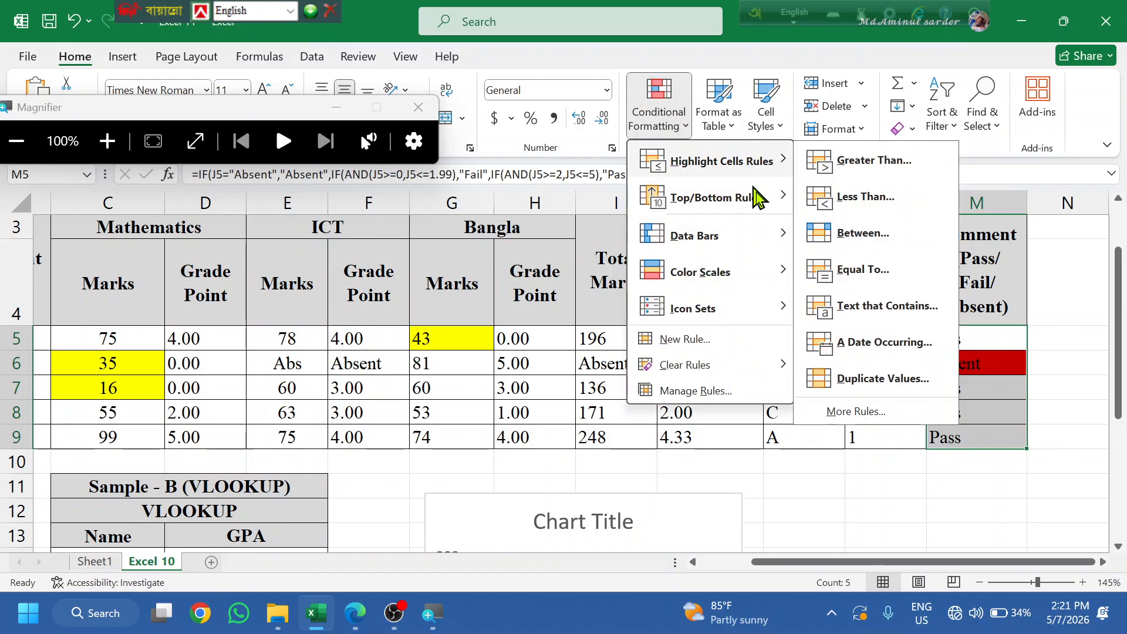
pyautogui.click(822, 317)
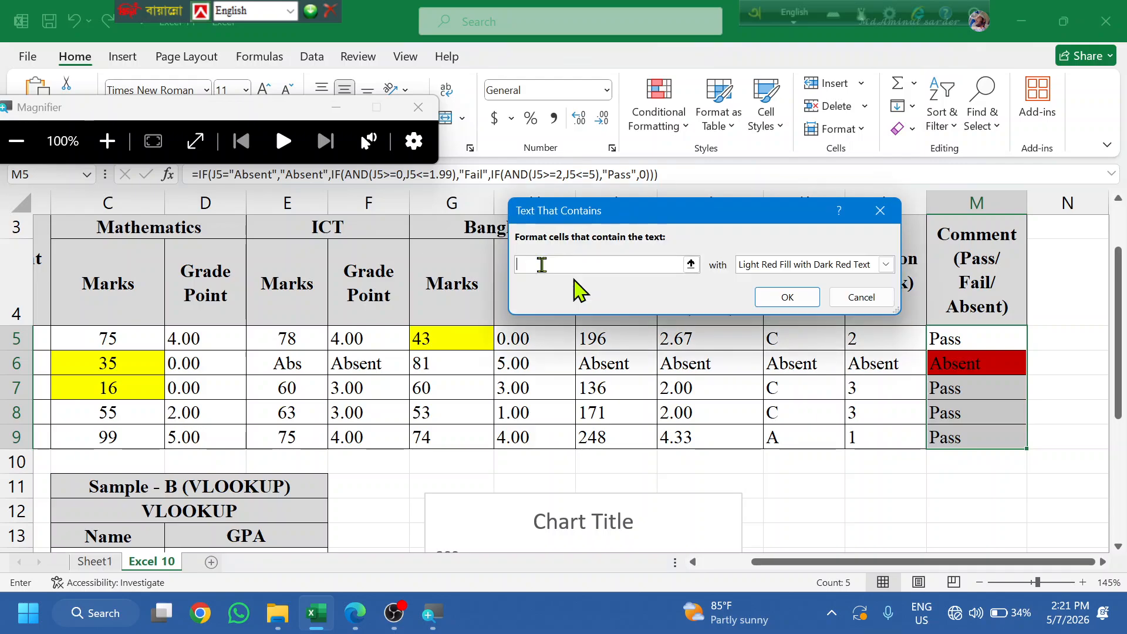
pyautogui.click(887, 265)
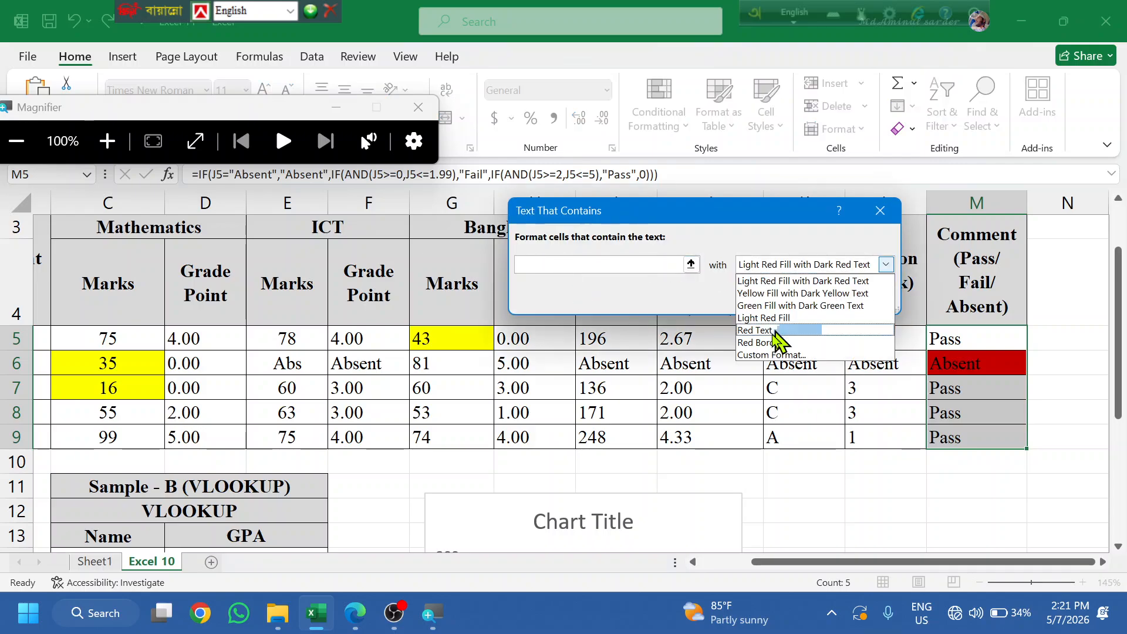
pyautogui.click(767, 360)
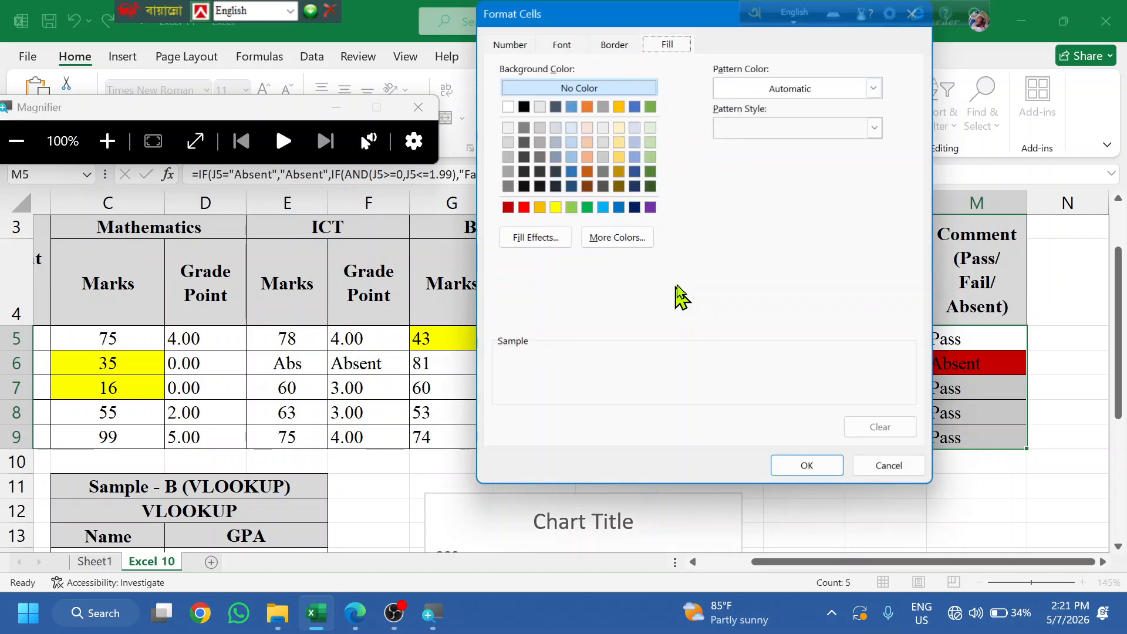
pyautogui.click(586, 208)
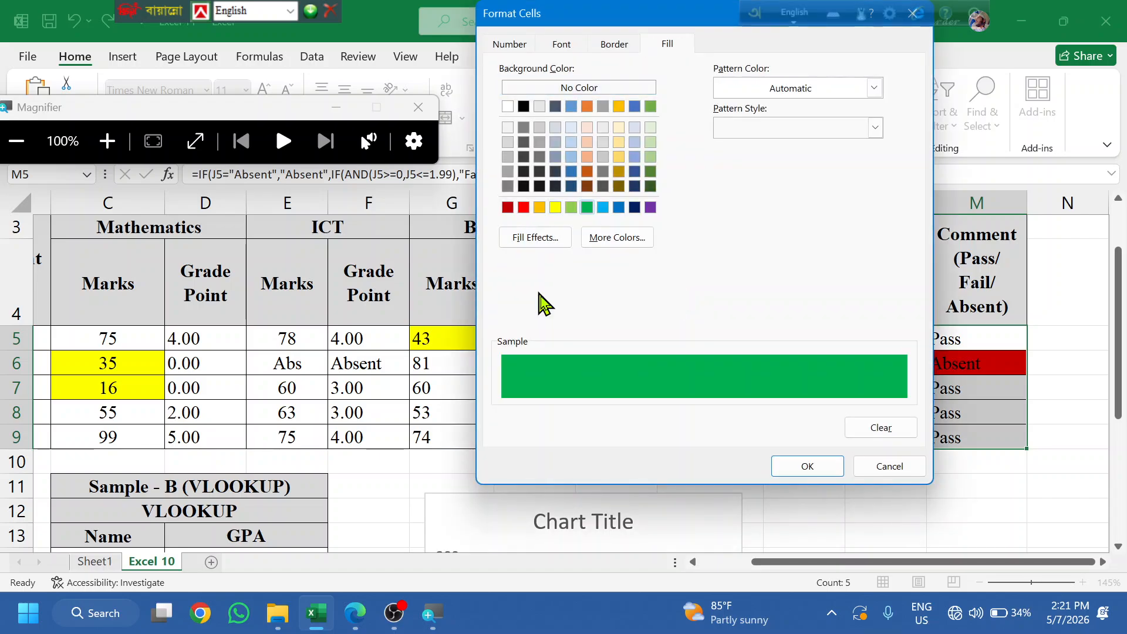
pyautogui.click(806, 467)
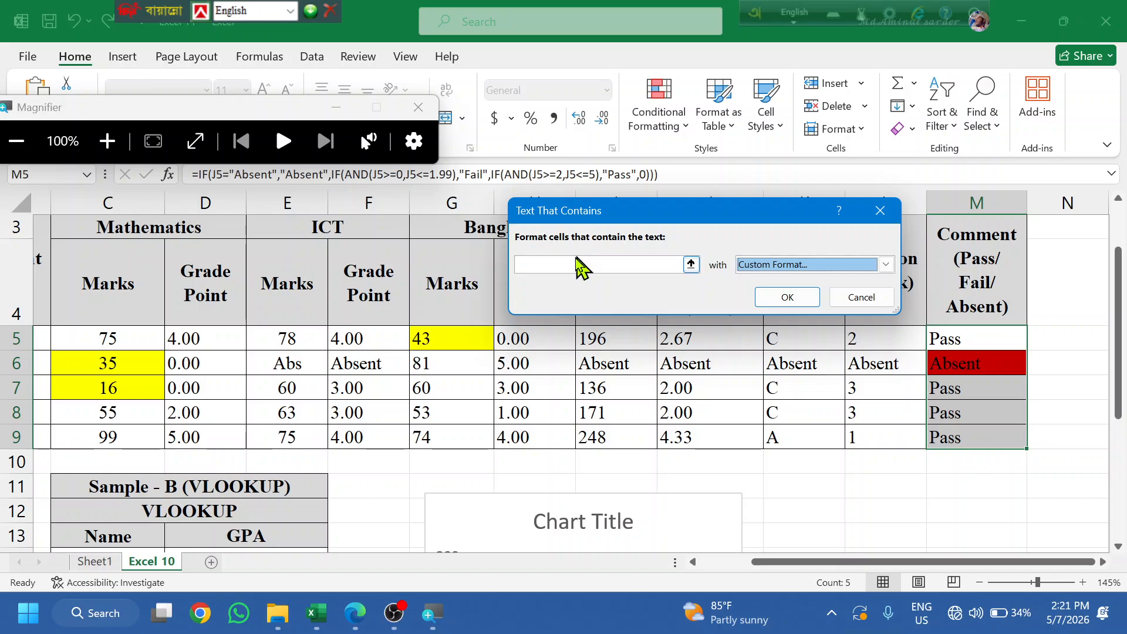
pyautogui.click(574, 260)
pyautogui.write('P')
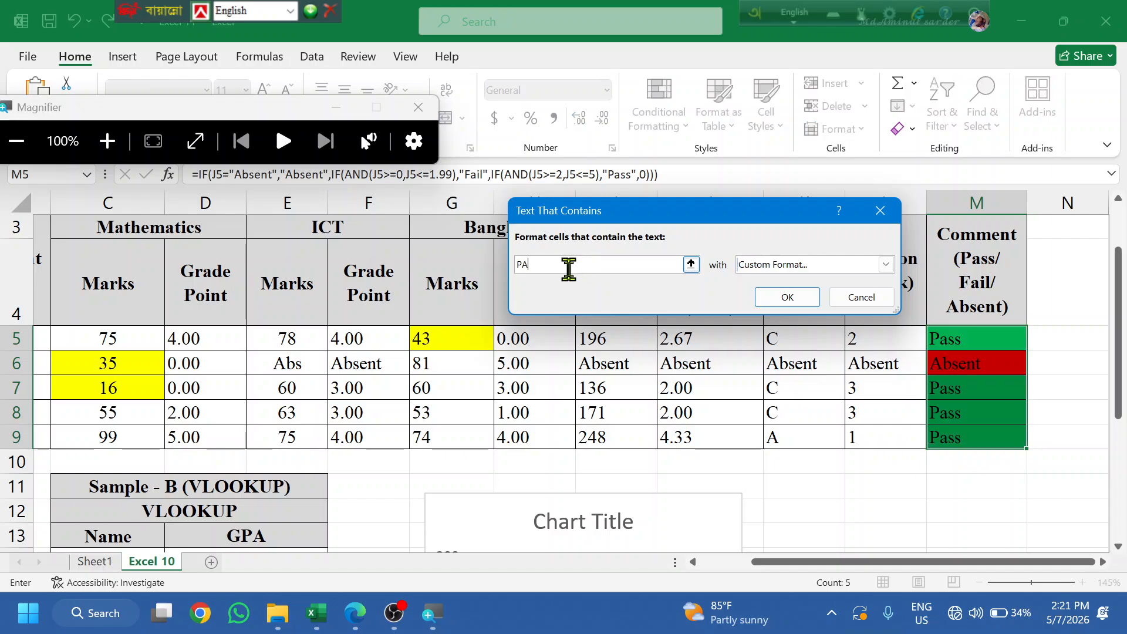
pyautogui.write('s')
pyautogui.press('BackSpace')
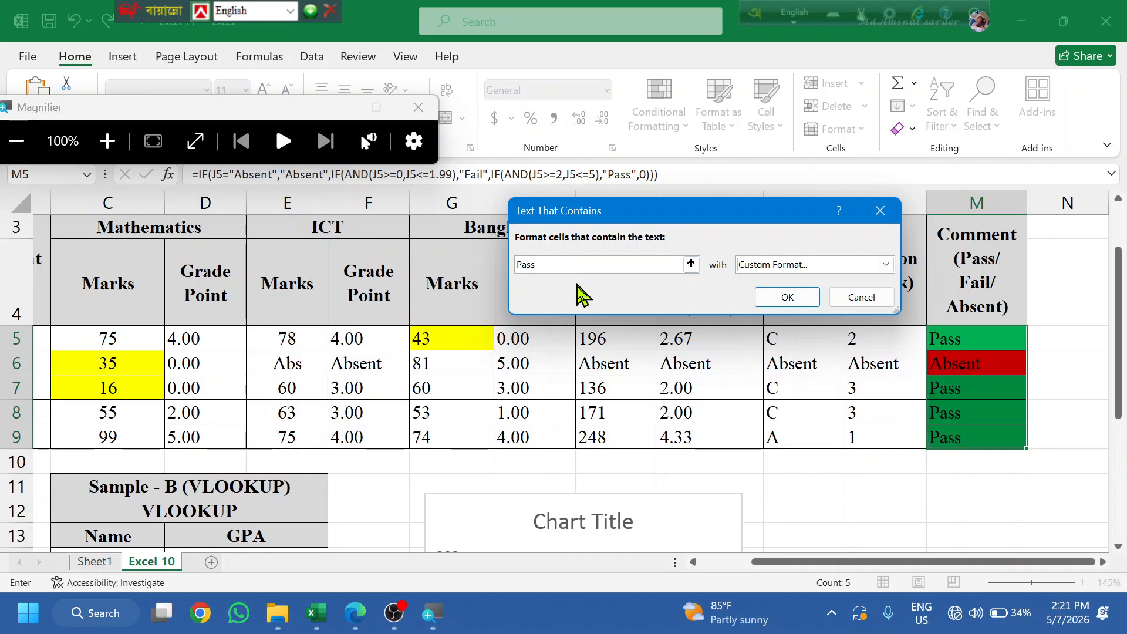
pyautogui.click(807, 306)
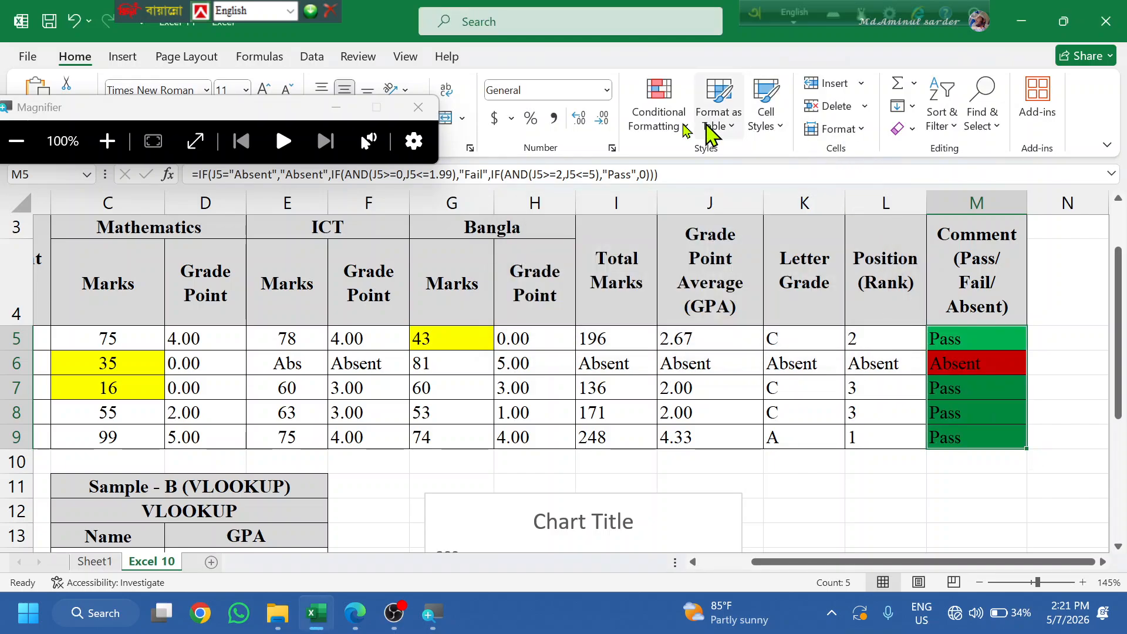
pyautogui.click(658, 120)
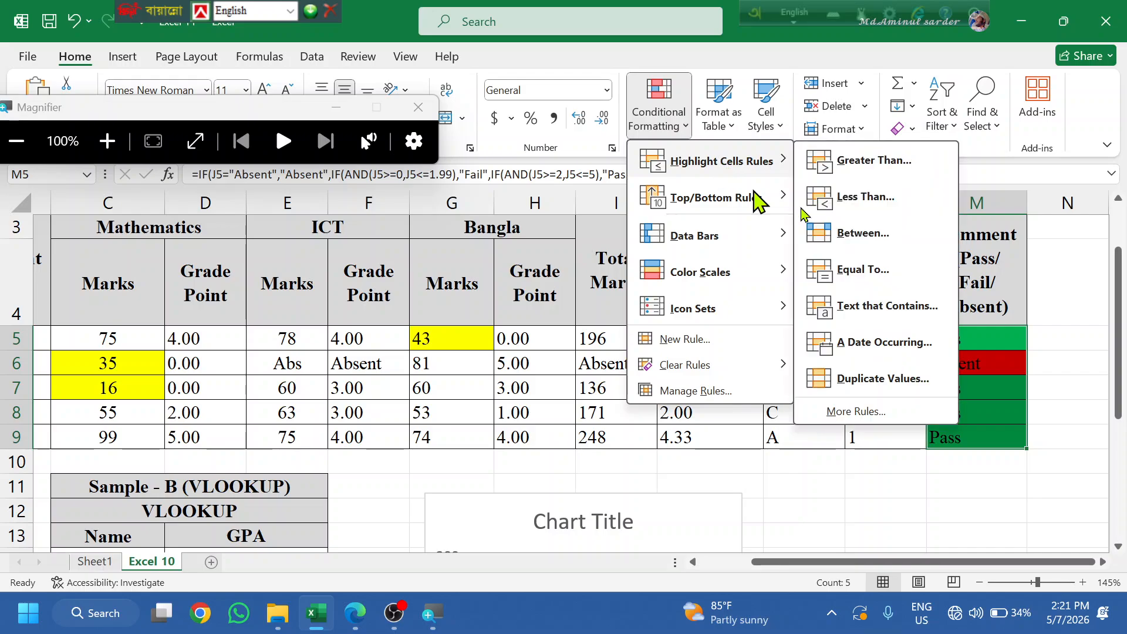
# - Add a Text that Contains rule filling M5:M9 cells containing "Fail" yellow
pyautogui.press('Escape')
pyautogui.press('Escape')
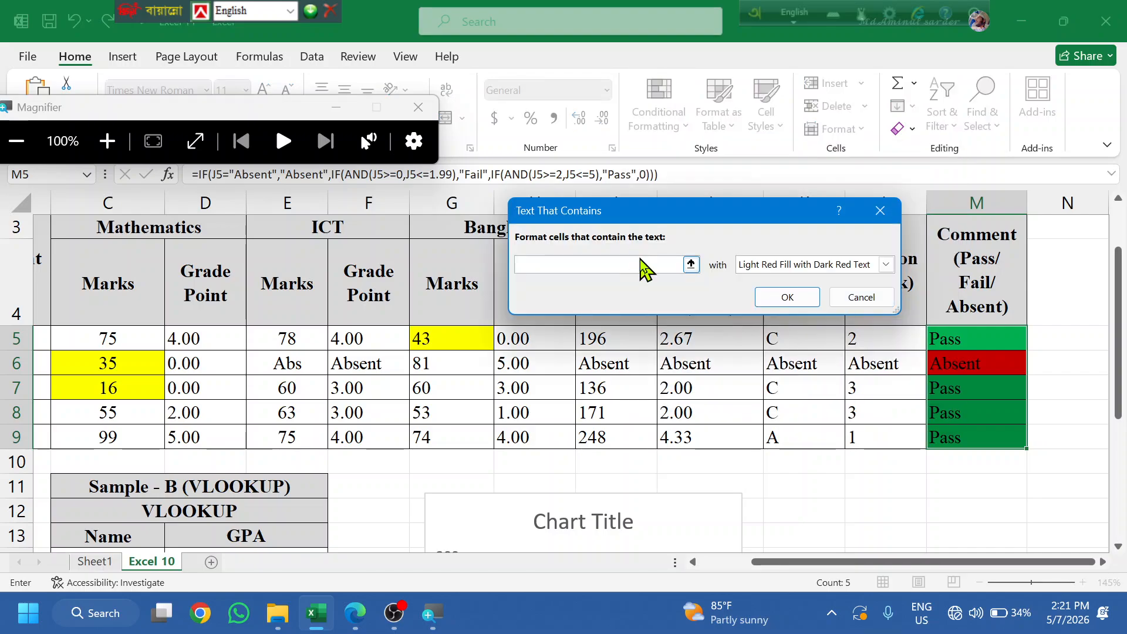
pyautogui.click(885, 264)
pyautogui.click(791, 360)
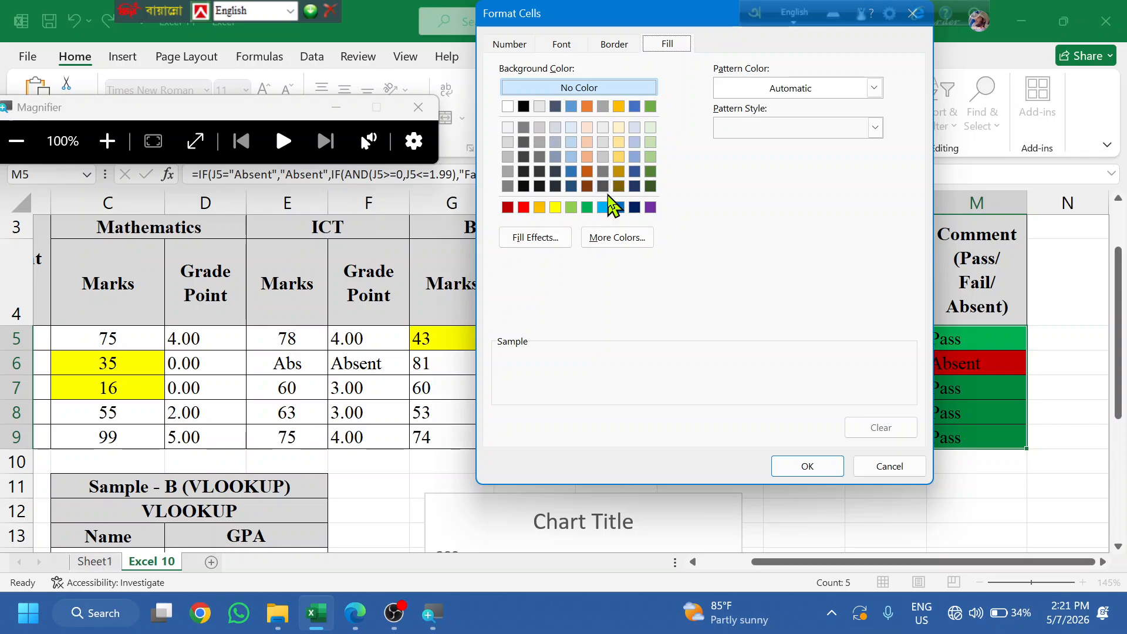
pyautogui.click(556, 207)
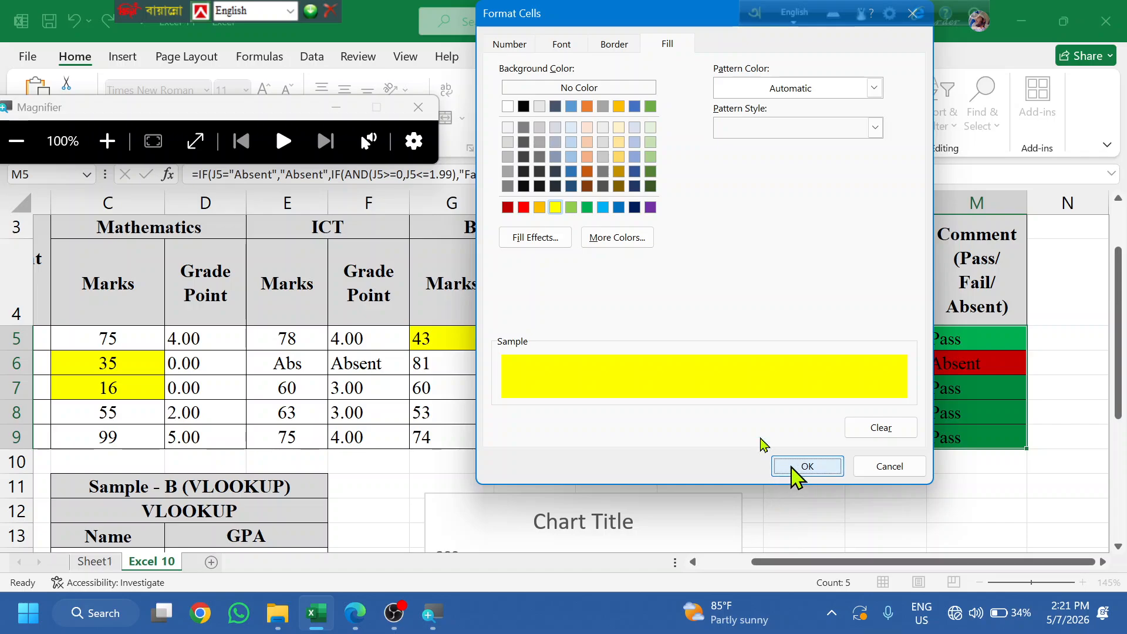
pyautogui.click(796, 469)
pyautogui.click(599, 269)
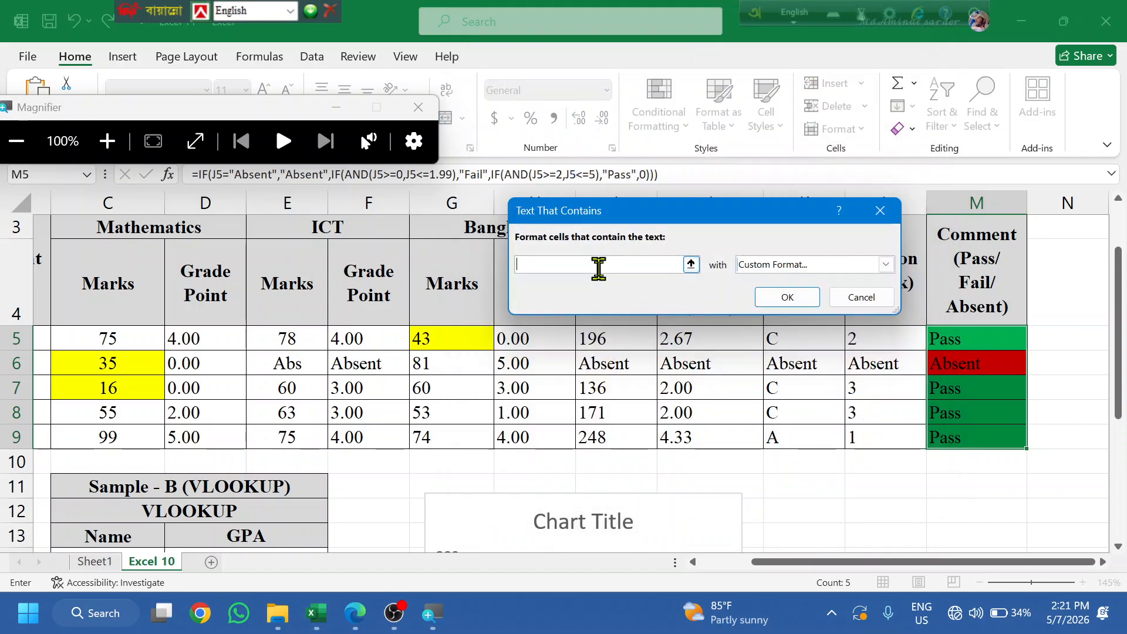
pyautogui.write('Fail')
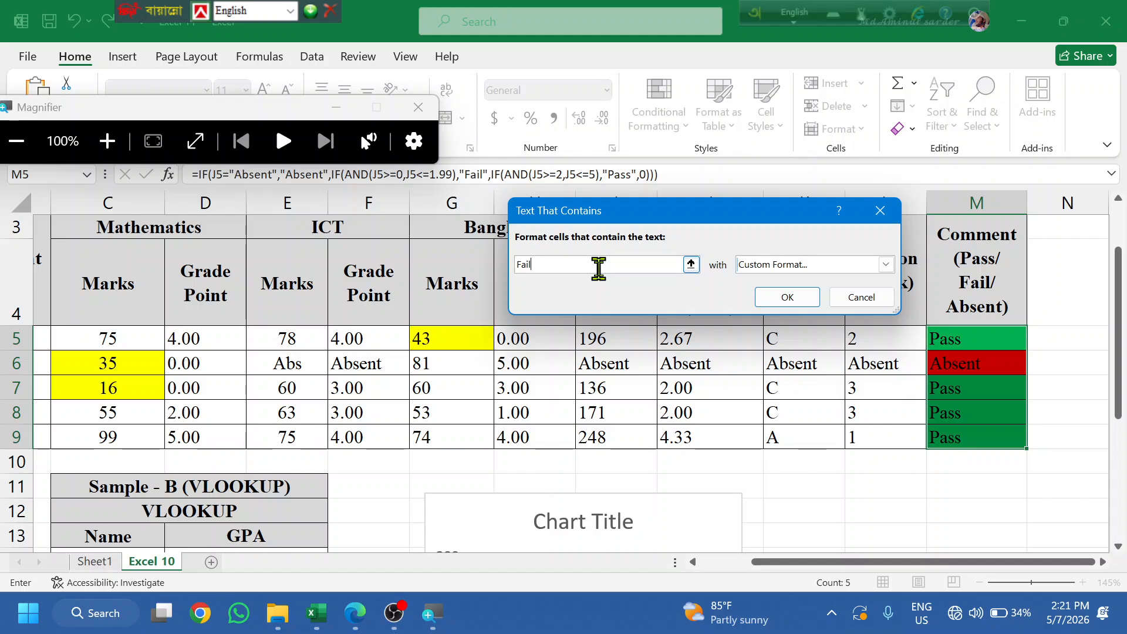
pyautogui.press('Return')
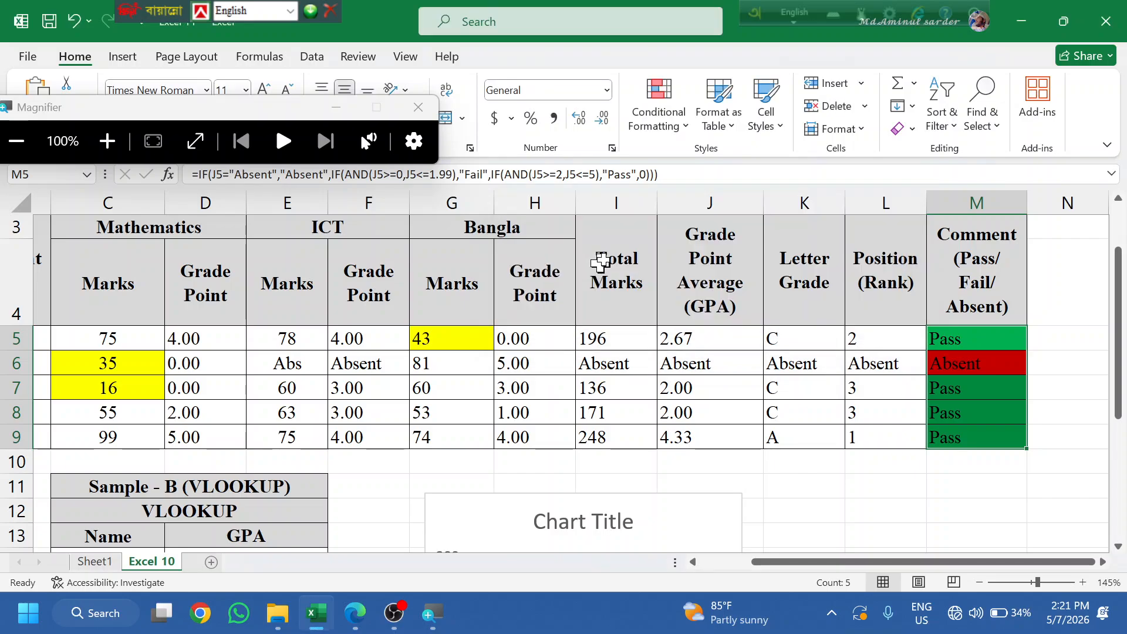
pyautogui.click(1002, 367)
pyautogui.click(805, 385)
pyautogui.click(707, 336)
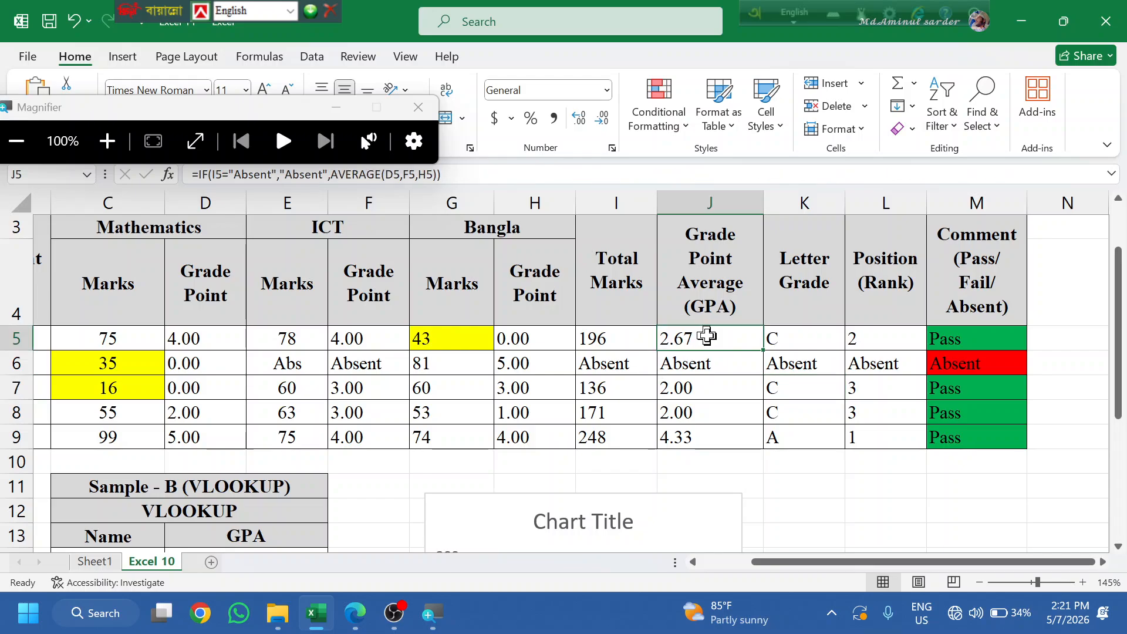
pyautogui.write('1')
pyautogui.click(728, 413)
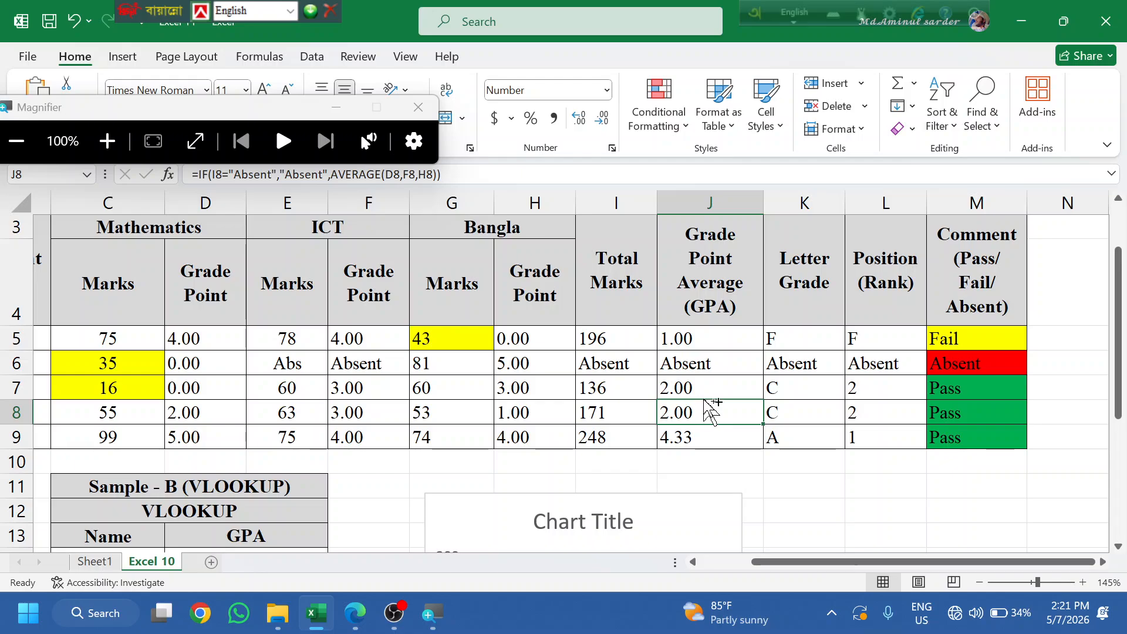
pyautogui.click(687, 461)
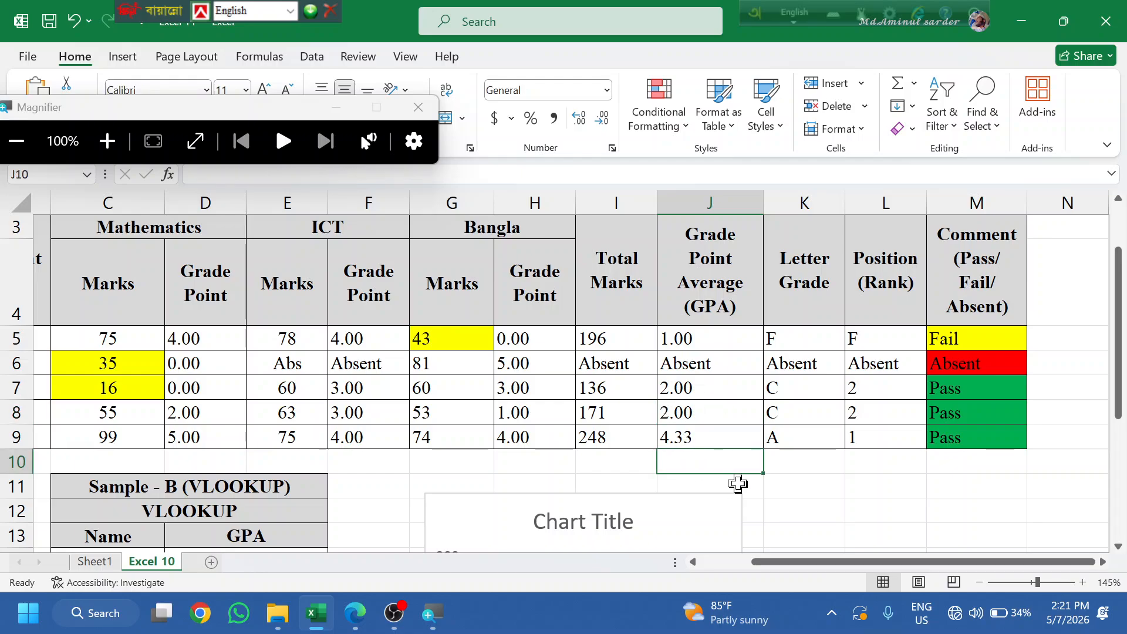
pyautogui.hotkey('ctrl', 'z')
pyautogui.click(853, 504)
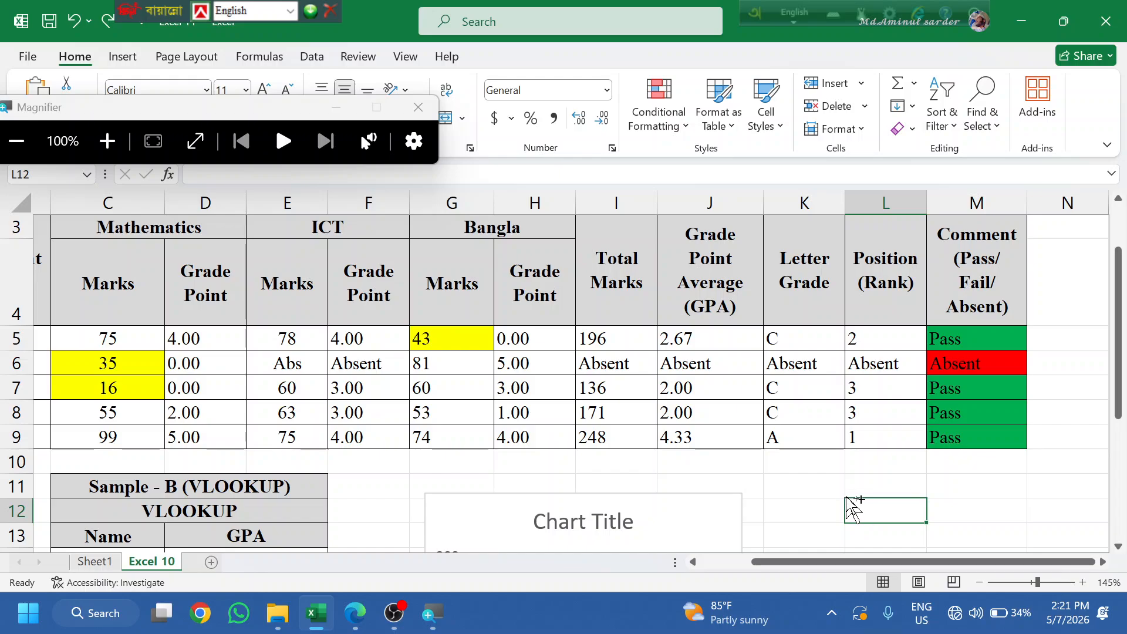
pyautogui.scroll(-1, 165, 441)
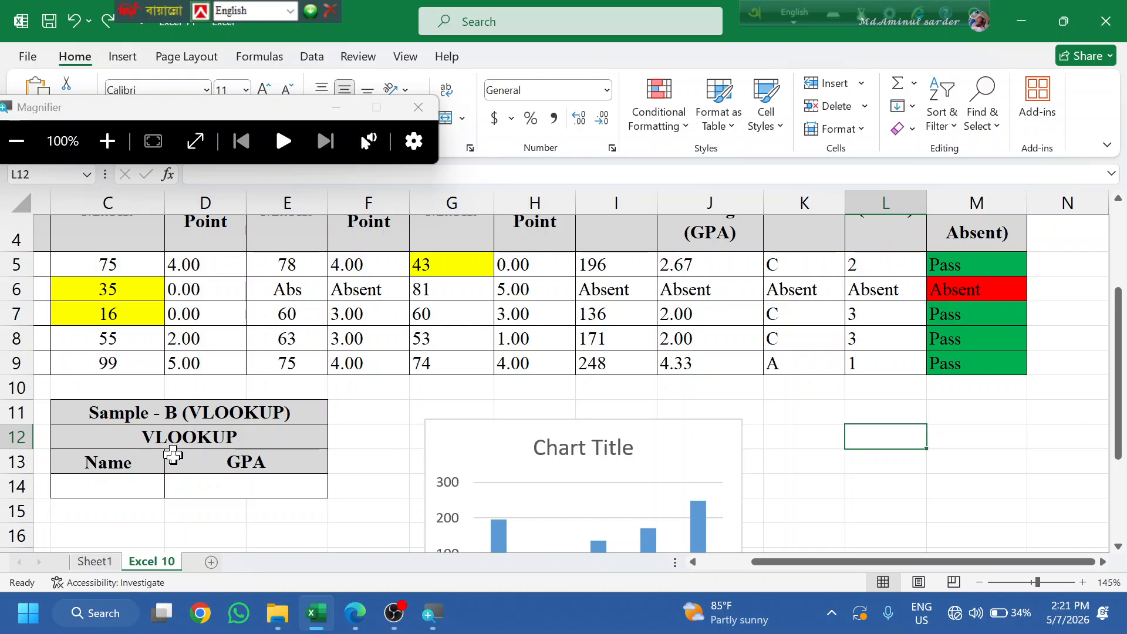
pyautogui.click(394, 613)
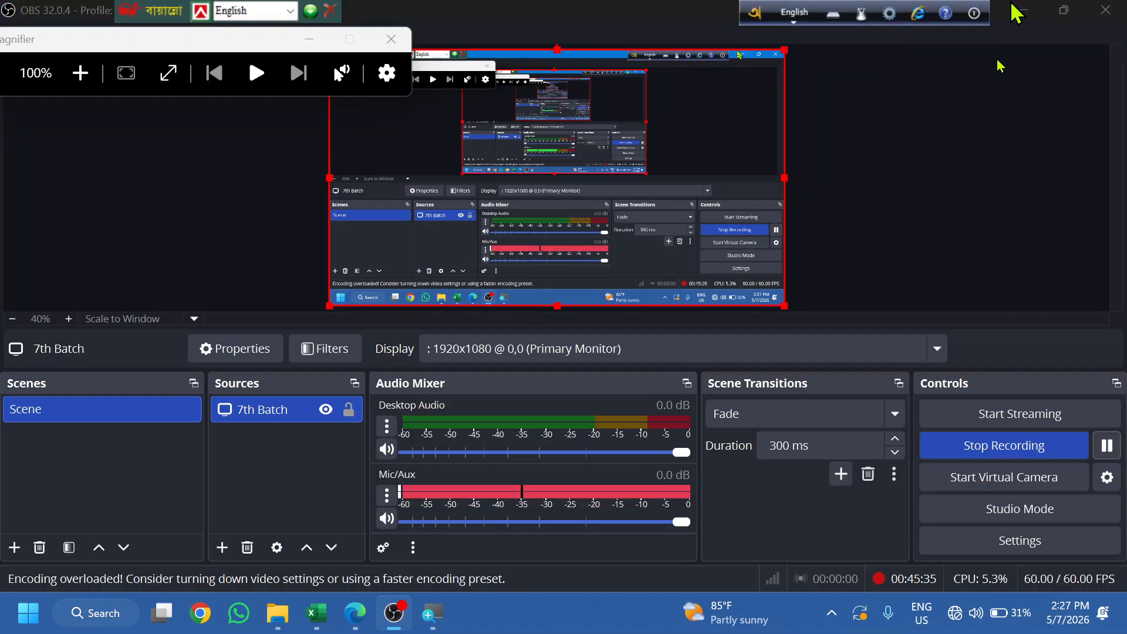
pyautogui.click(1020, 11)
pyautogui.scroll(-1, 389, 493)
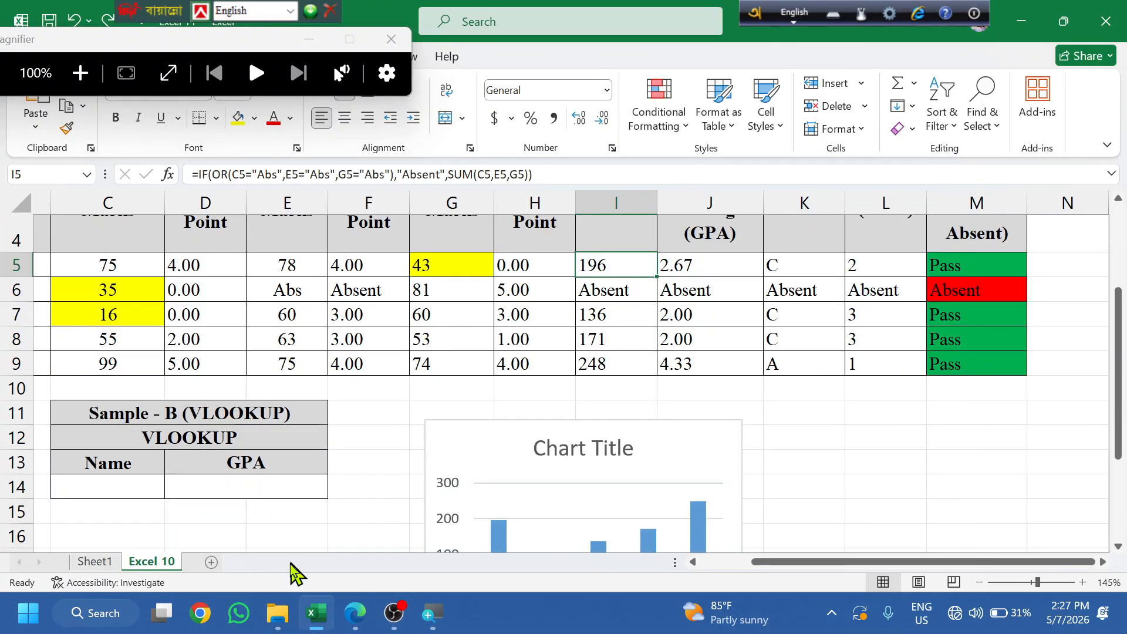
pyautogui.click(354, 614)
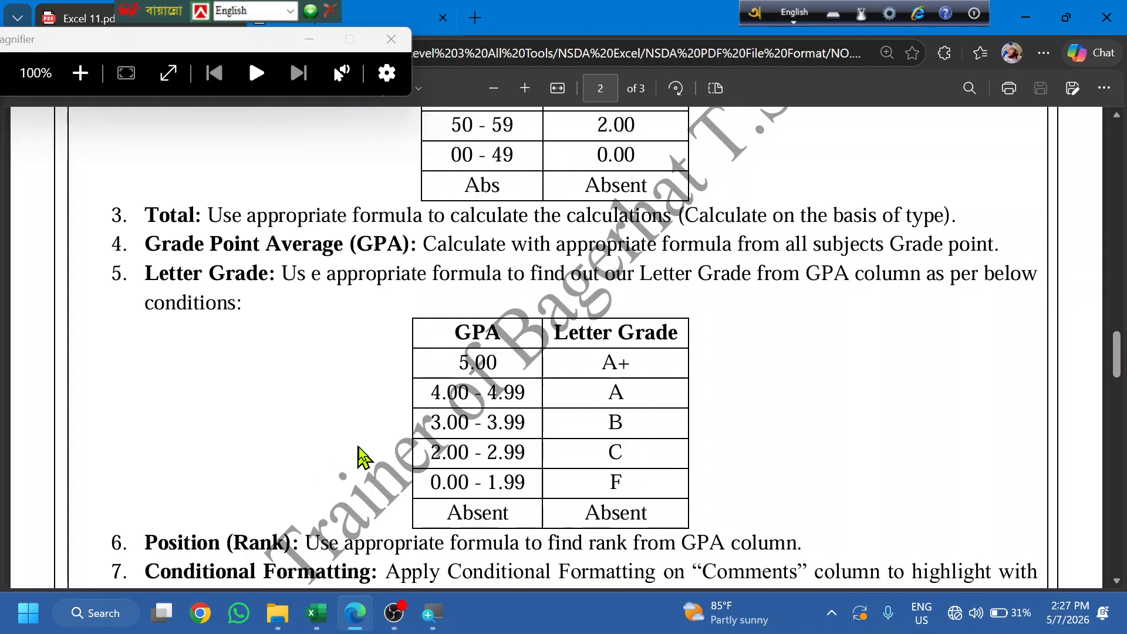
pyautogui.click(367, 14)
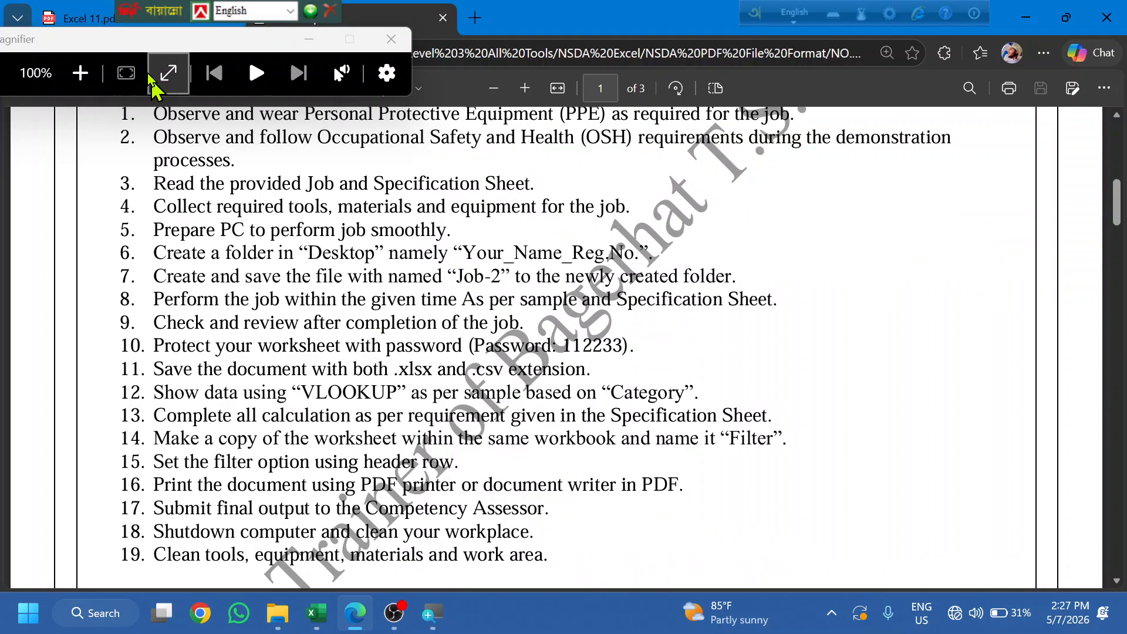
pyautogui.scroll(-10, 404, 373)
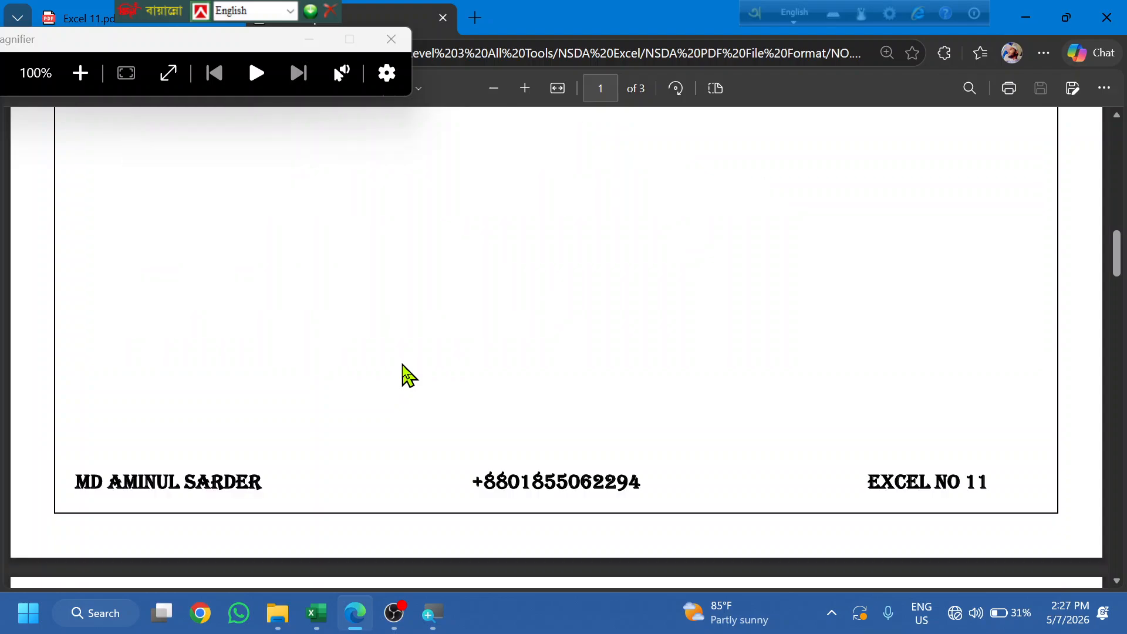
pyautogui.scroll(-10, 404, 373)
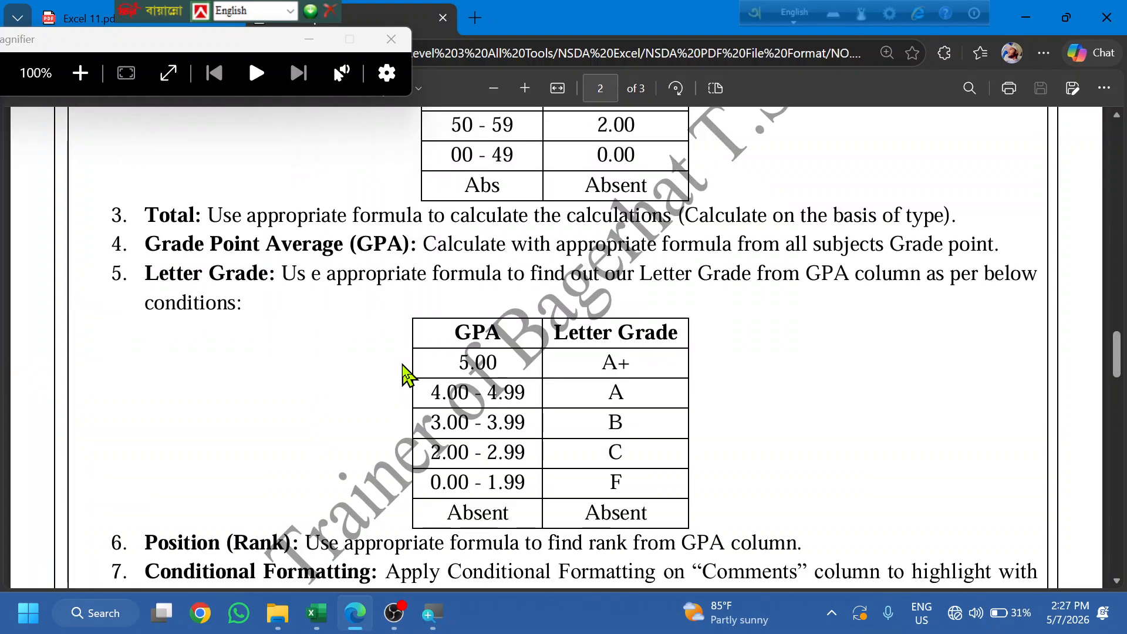
pyautogui.scroll(-3, 404, 373)
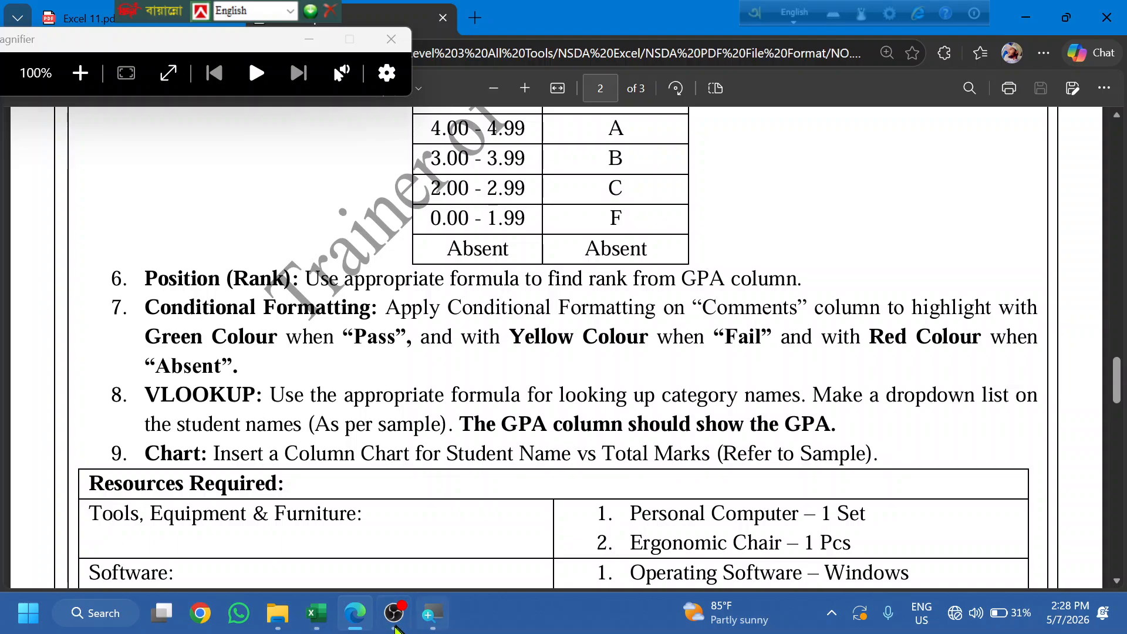
pyautogui.click(329, 616)
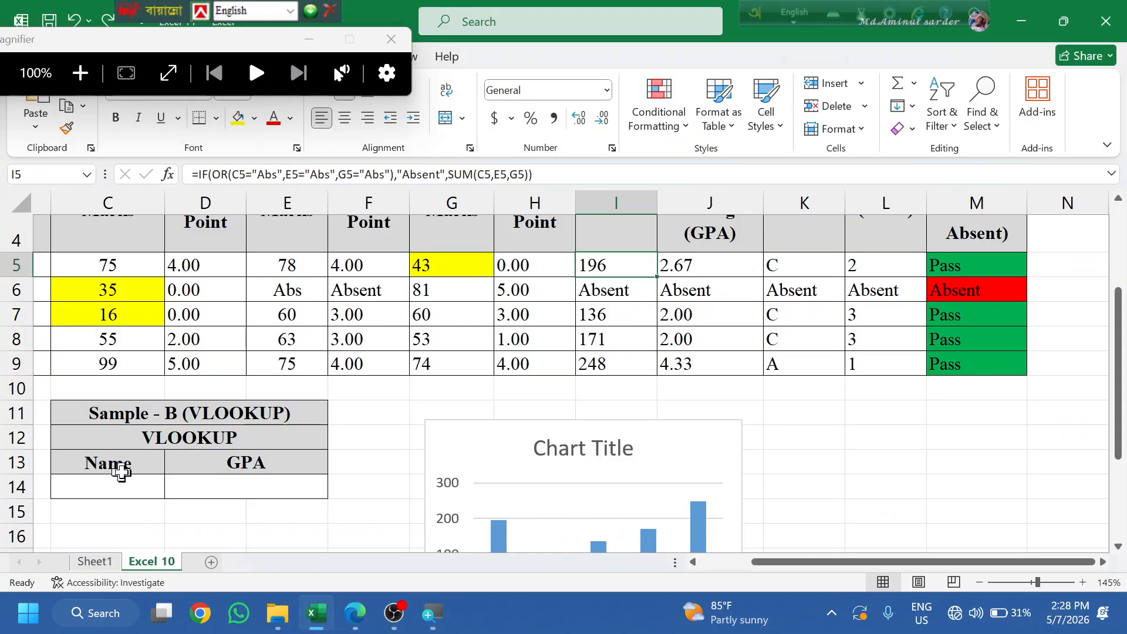
# - Pick student W from the data-validation list in Name cell C14
pyautogui.click(121, 481)
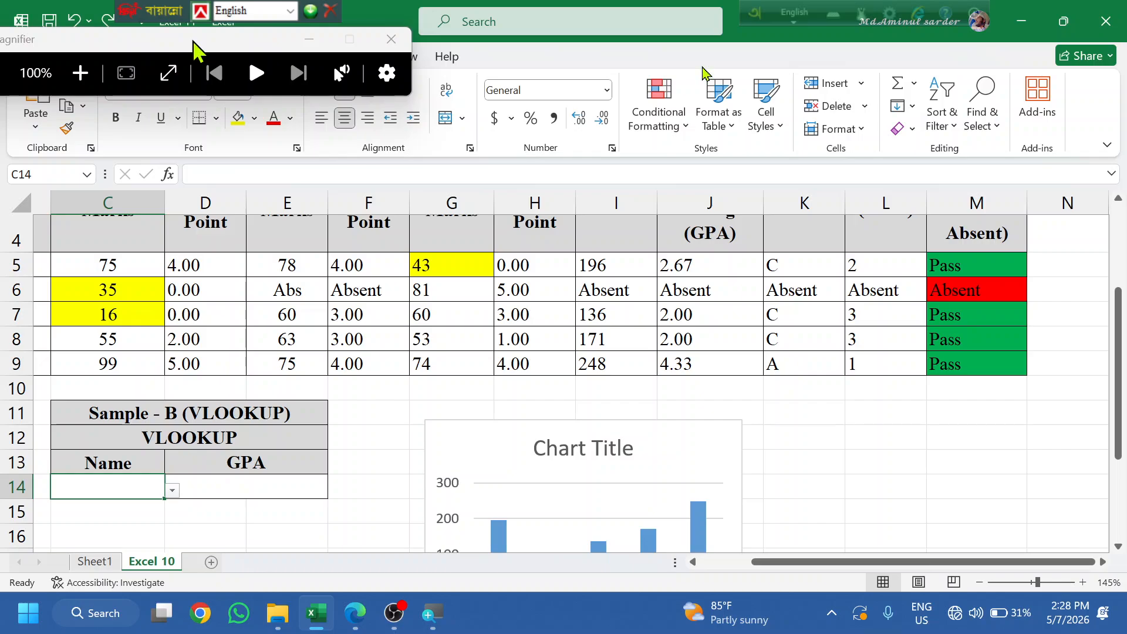
pyautogui.moveTo(193, 45); pyautogui.dragTo(743, 41)
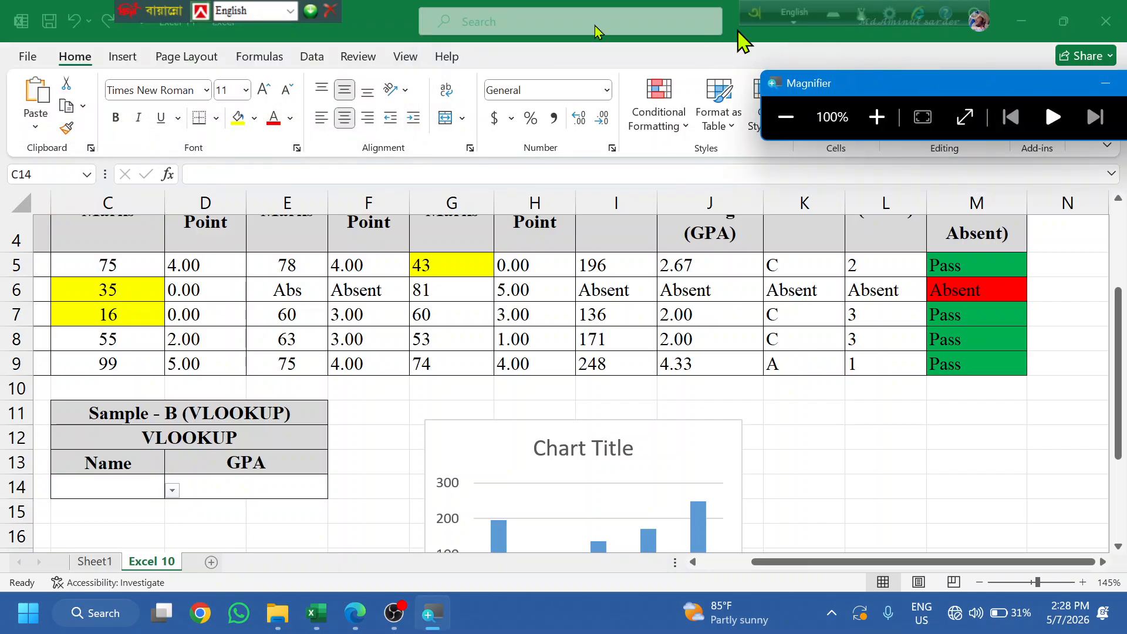
pyautogui.click(311, 57)
pyautogui.click(173, 491)
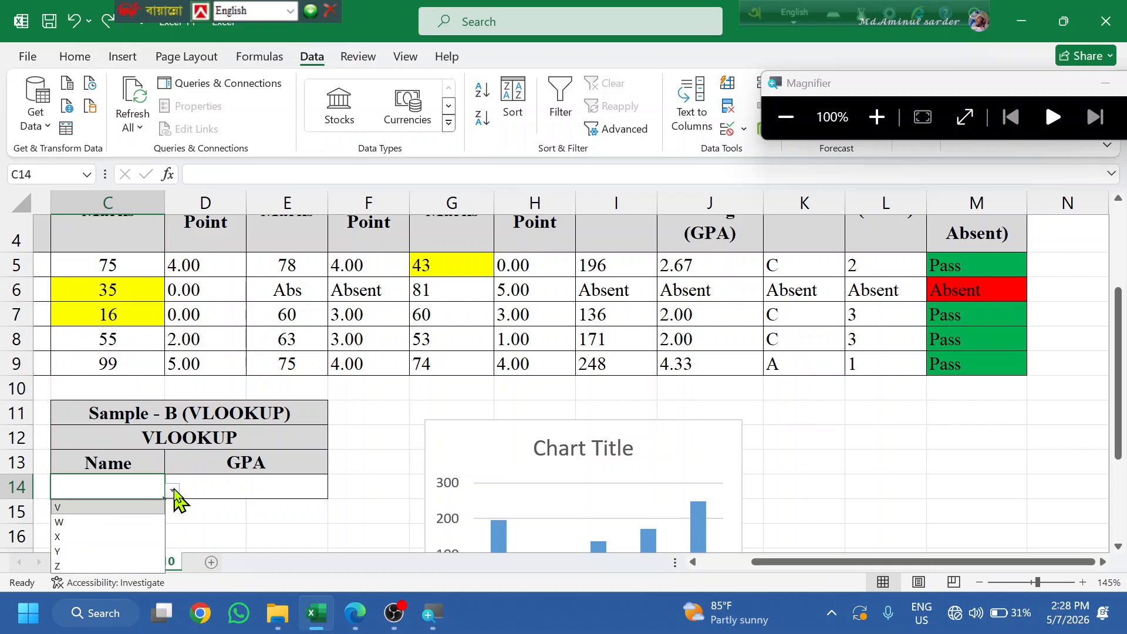
pyautogui.click(99, 522)
# - Select GPA cell D14 and begin a formula with =vl
pyautogui.click(291, 485)
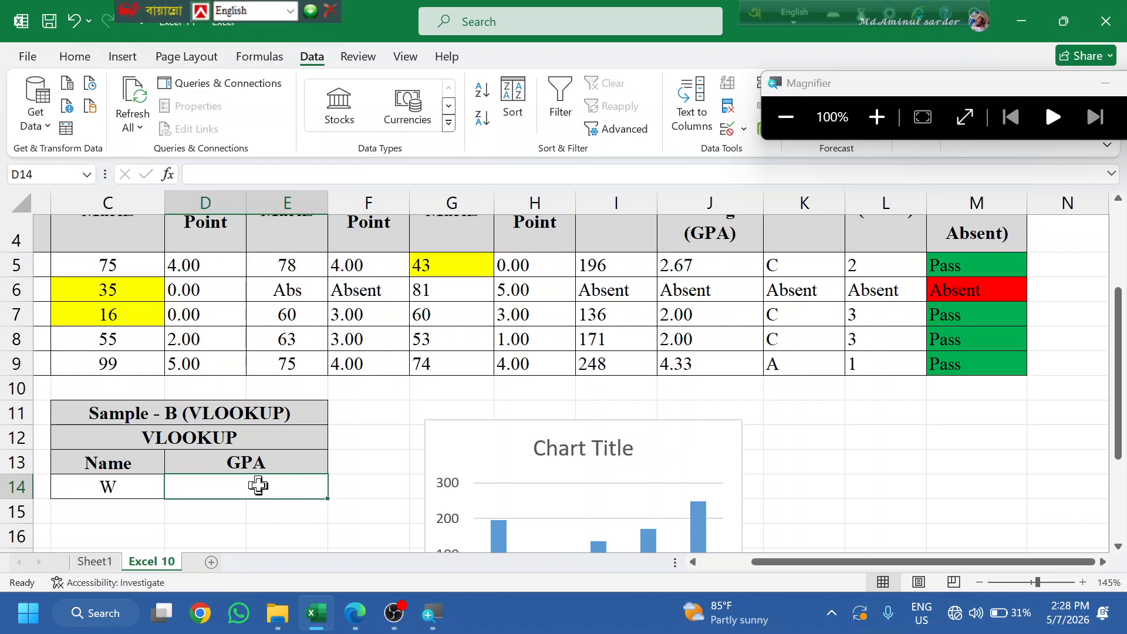
pyautogui.scroll(1, 258, 485)
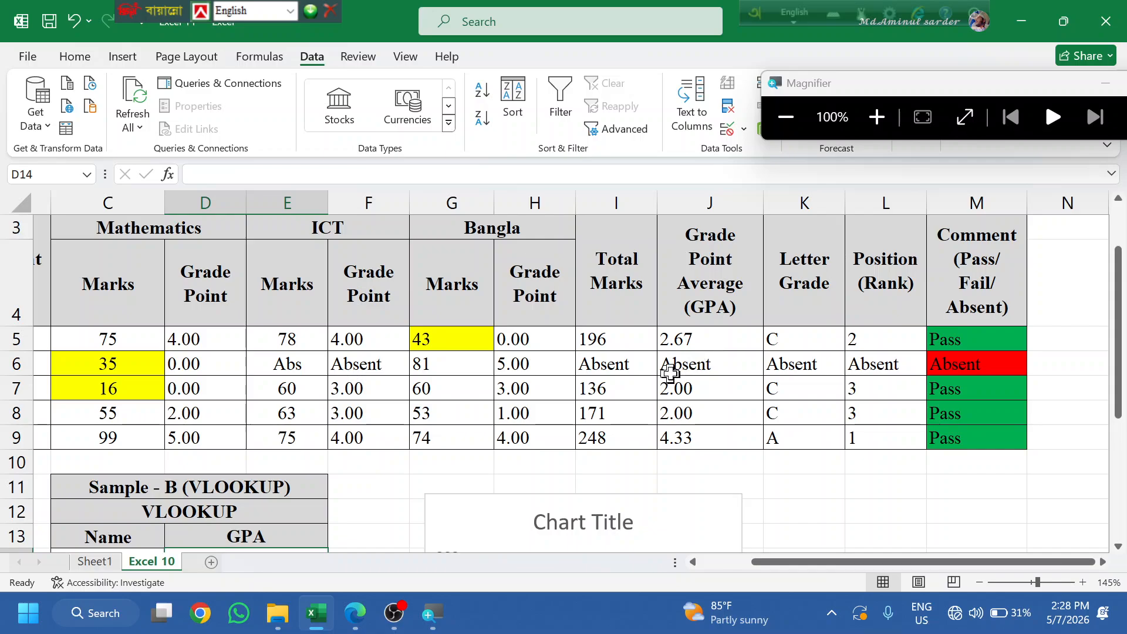
pyautogui.write('=vl')
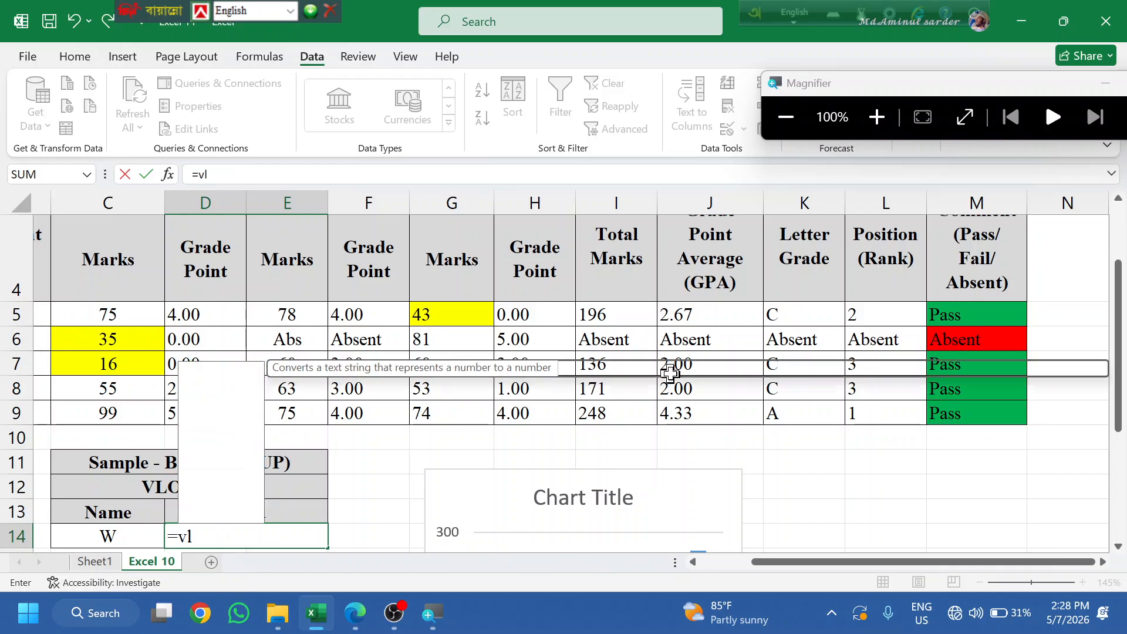
# - Accept VLOOKUP and try cell references as the lookup value, ending with absolute $F$14
pyautogui.press('Tab')
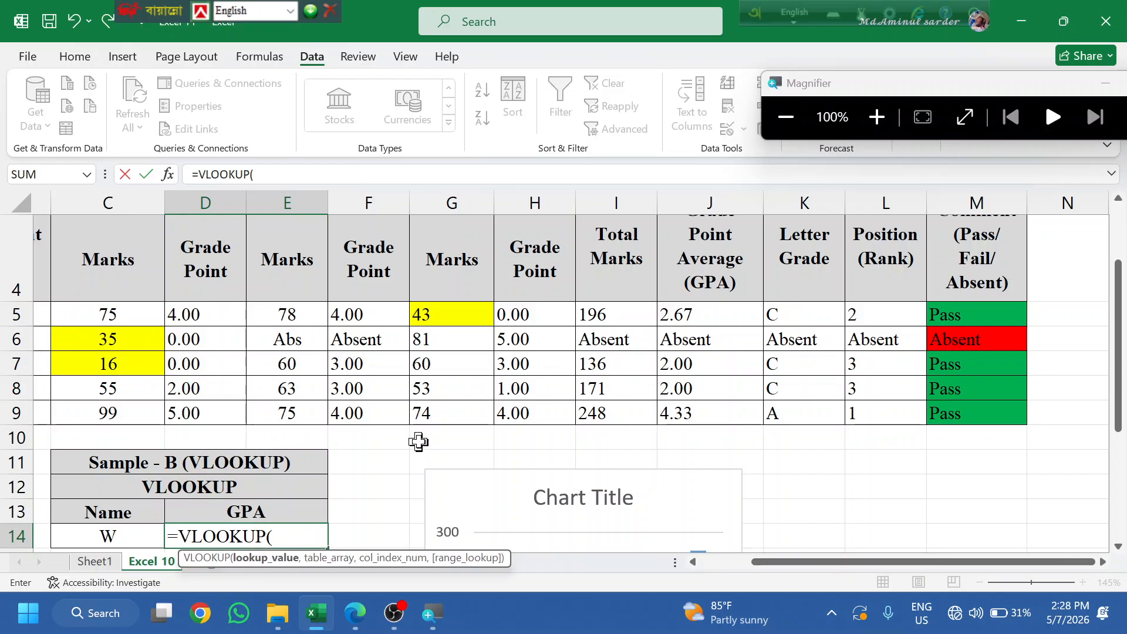
pyautogui.click(124, 527)
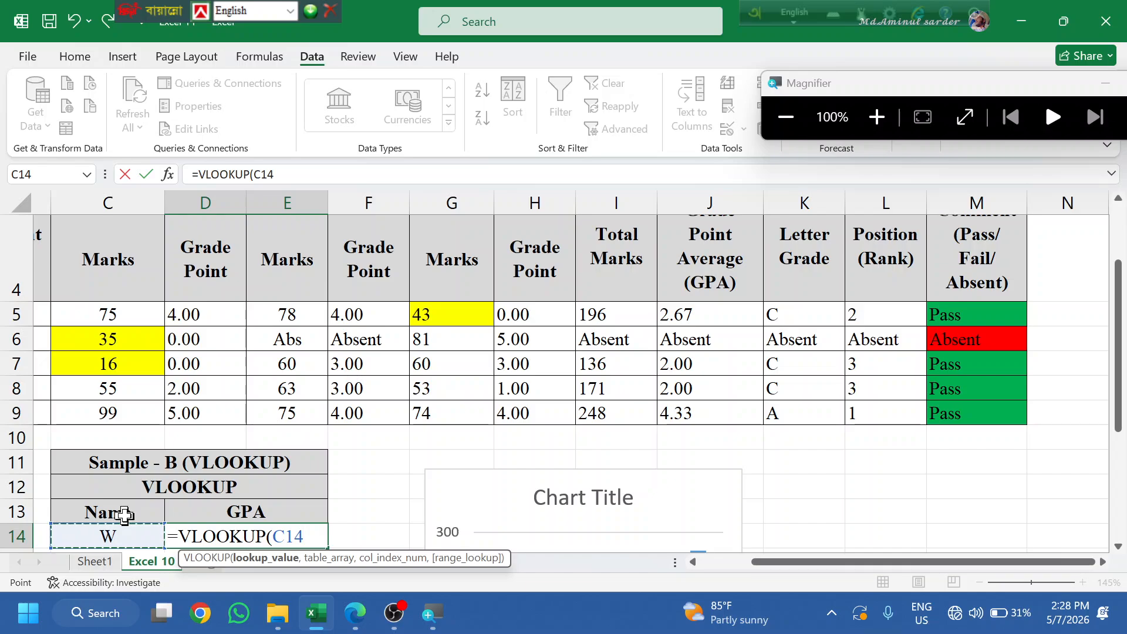
pyautogui.press('Right')
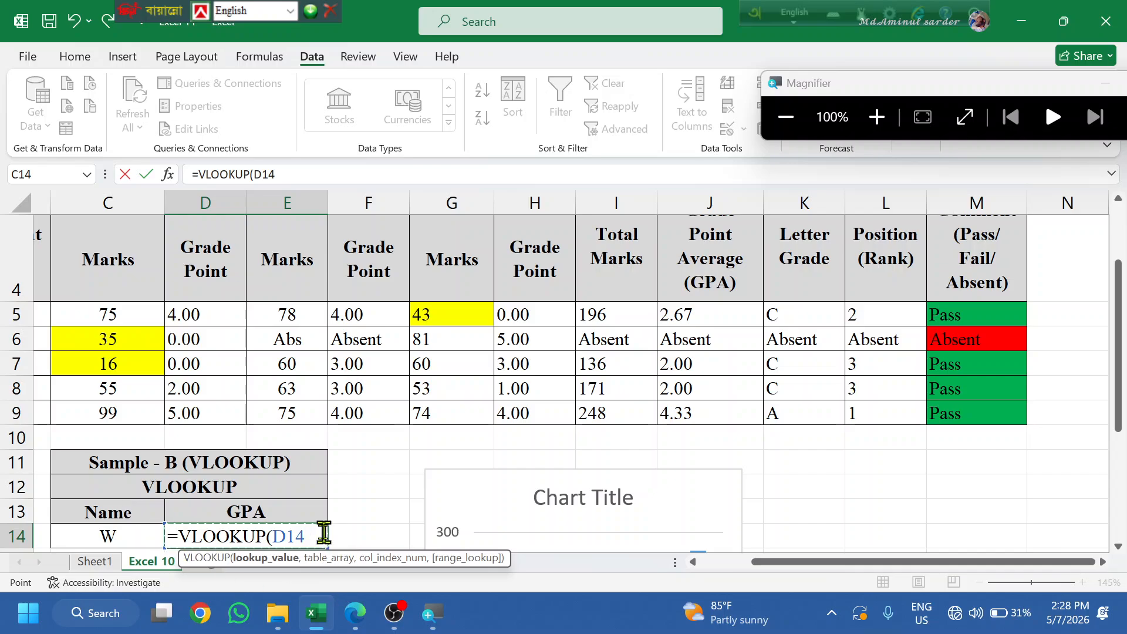
pyautogui.moveTo(313, 535); pyautogui.dragTo(292, 538)
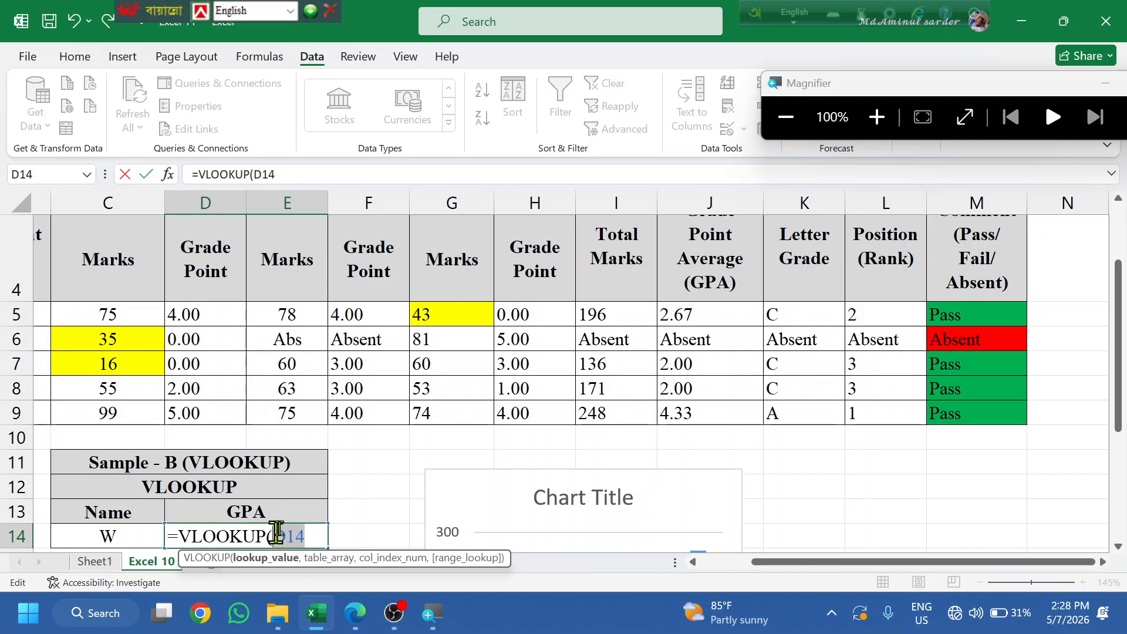
pyautogui.press('Right')
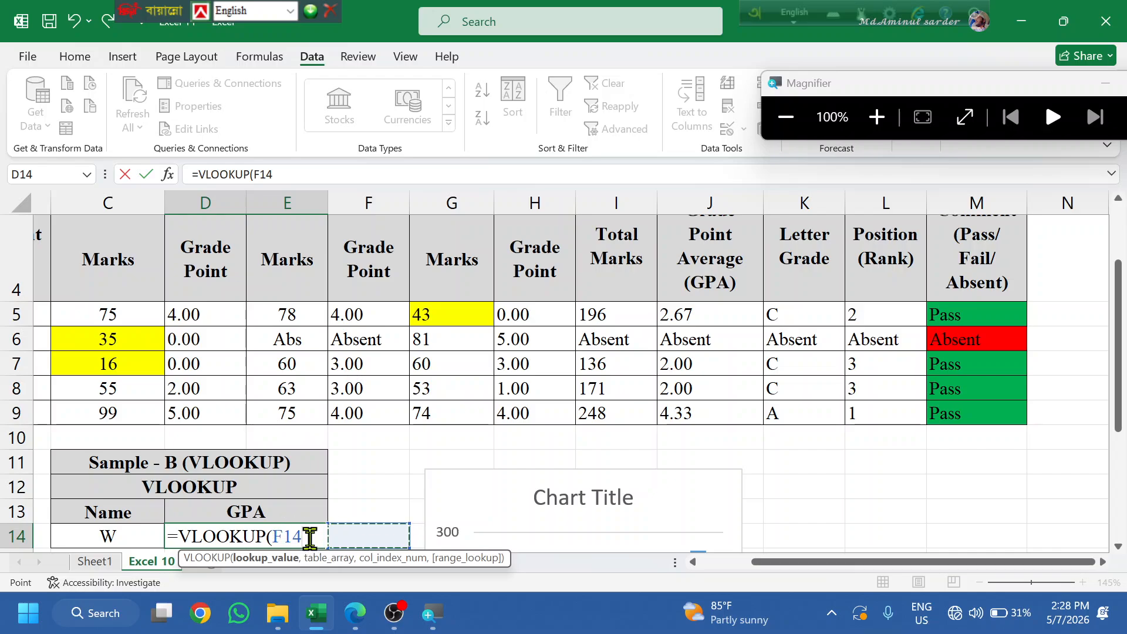
pyautogui.moveTo(303, 536); pyautogui.dragTo(272, 537)
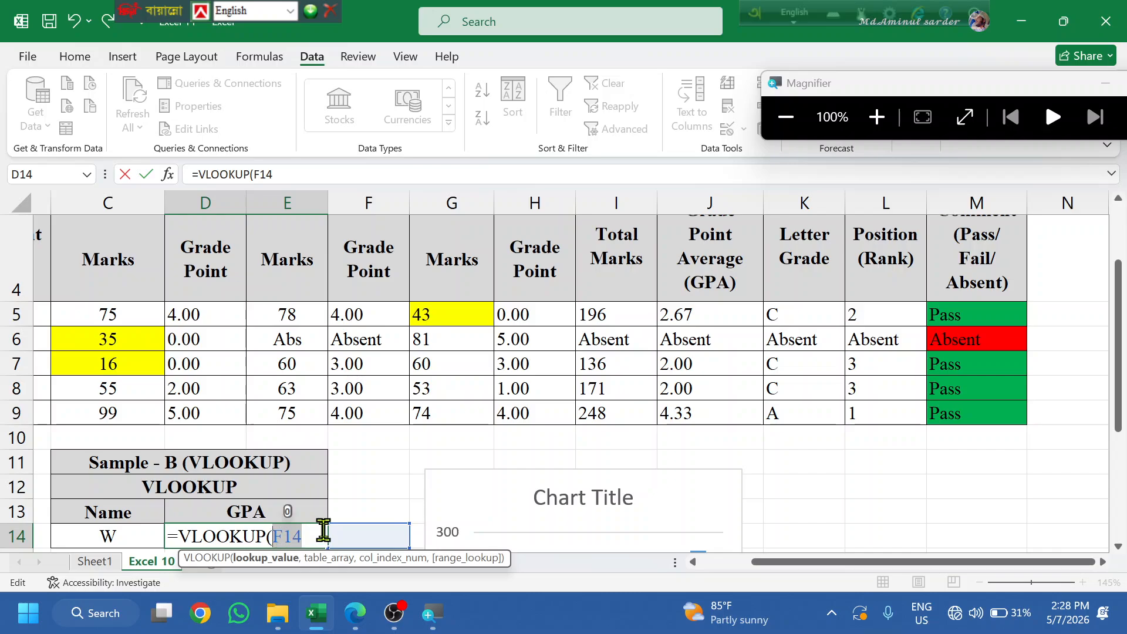
pyautogui.press('F4')
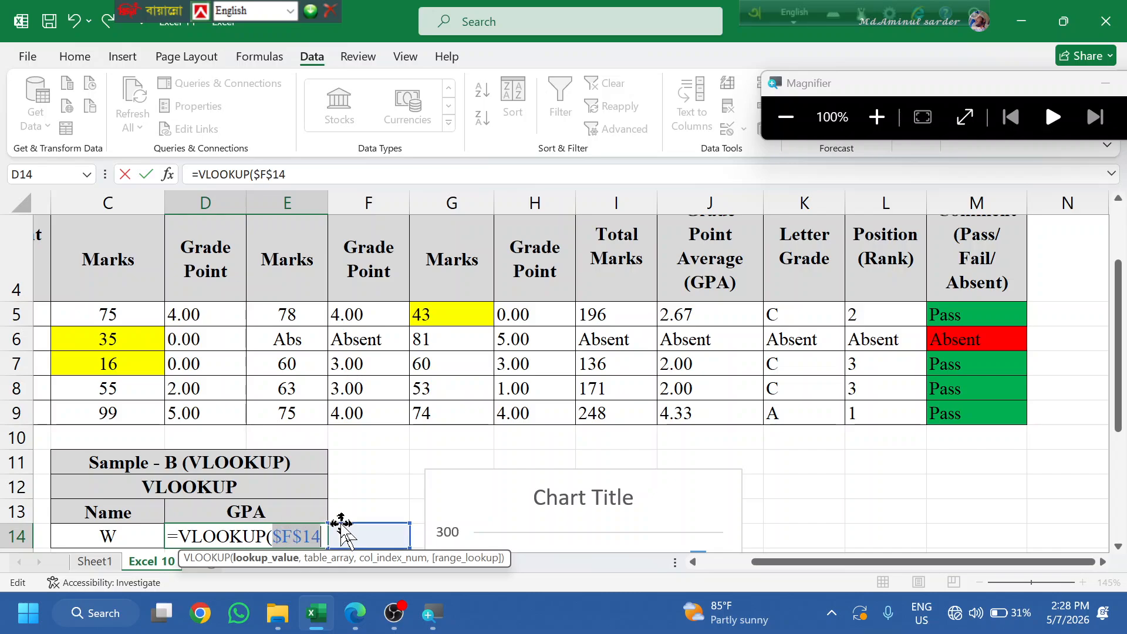
# - Try A5:B6 as the lookup table, then erase the formula back to =VLOOKUP(
pyautogui.write(',')
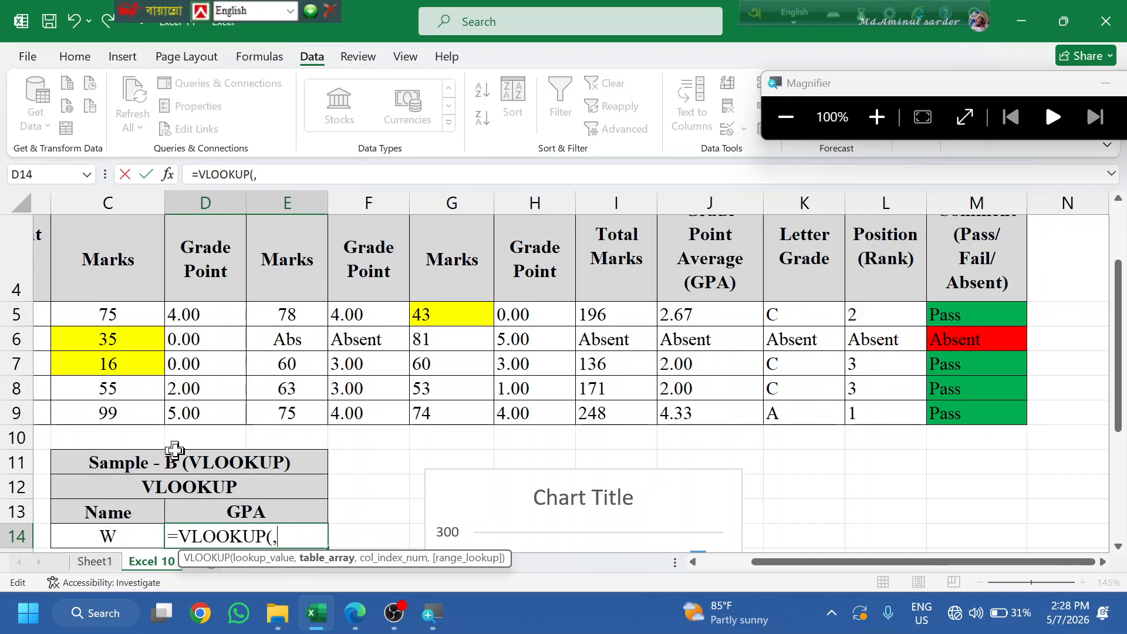
pyautogui.moveTo(863, 562); pyautogui.dragTo(741, 575)
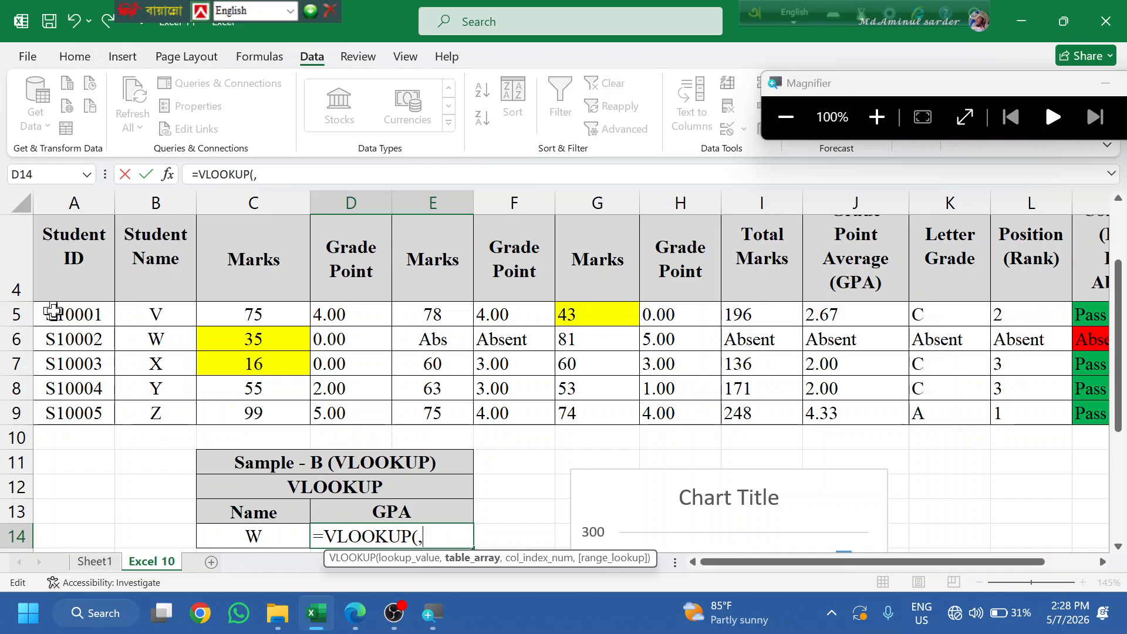
pyautogui.moveTo(51, 308); pyautogui.dragTo(146, 336)
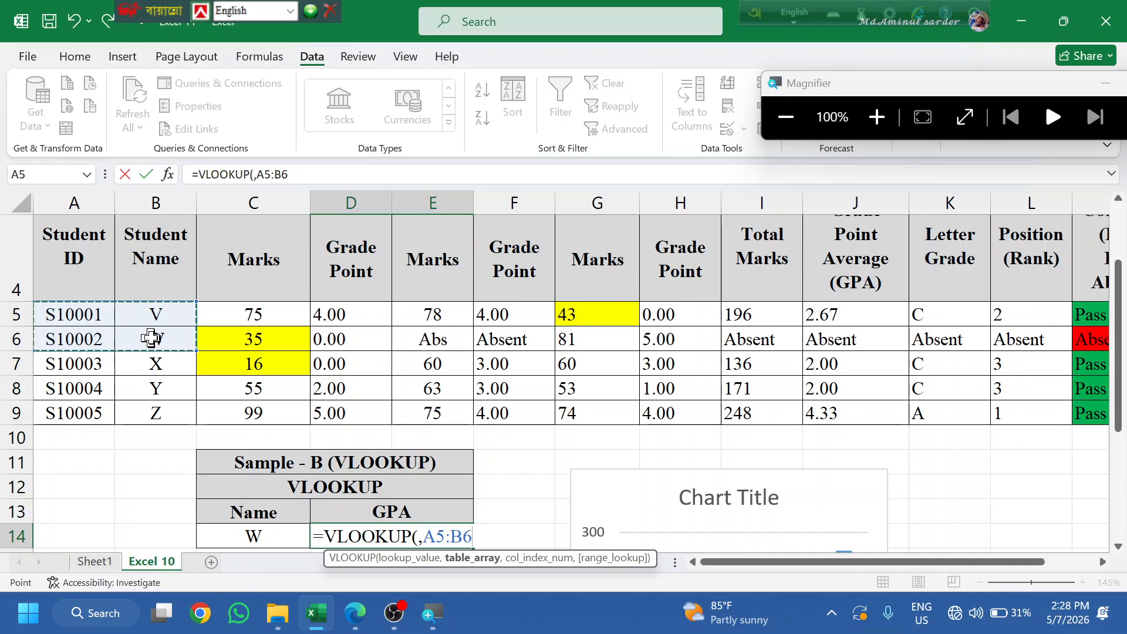
pyautogui.press('BackSpace')
pyautogui.press('BackSpace')
pyautogui.press('BackSpace')
pyautogui.press('BackSpace')
pyautogui.press('BackSpace')
pyautogui.press('BackSpace')
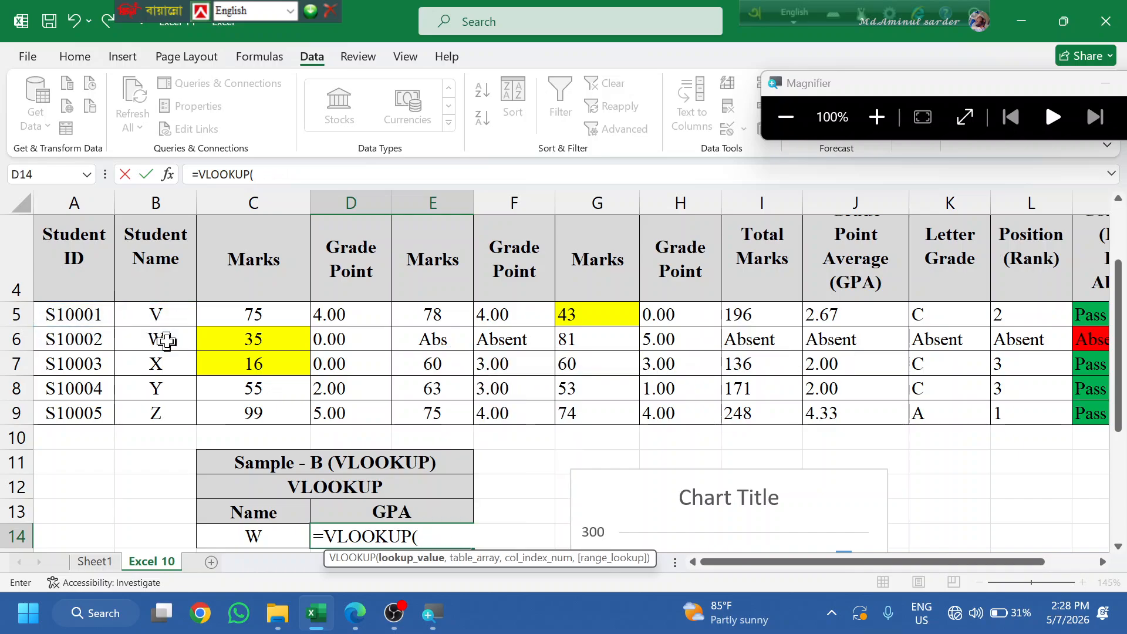
# - Use absolute $C$14 as the lookup value and select A5:J9 as the table range
pyautogui.click(254, 534)
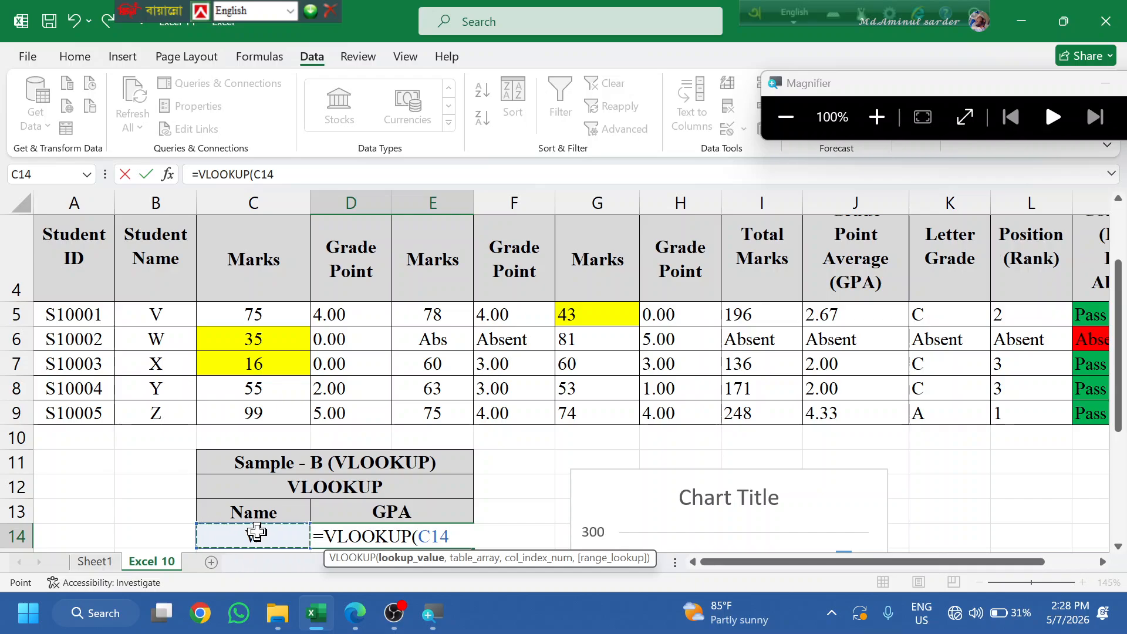
pyautogui.press('F4')
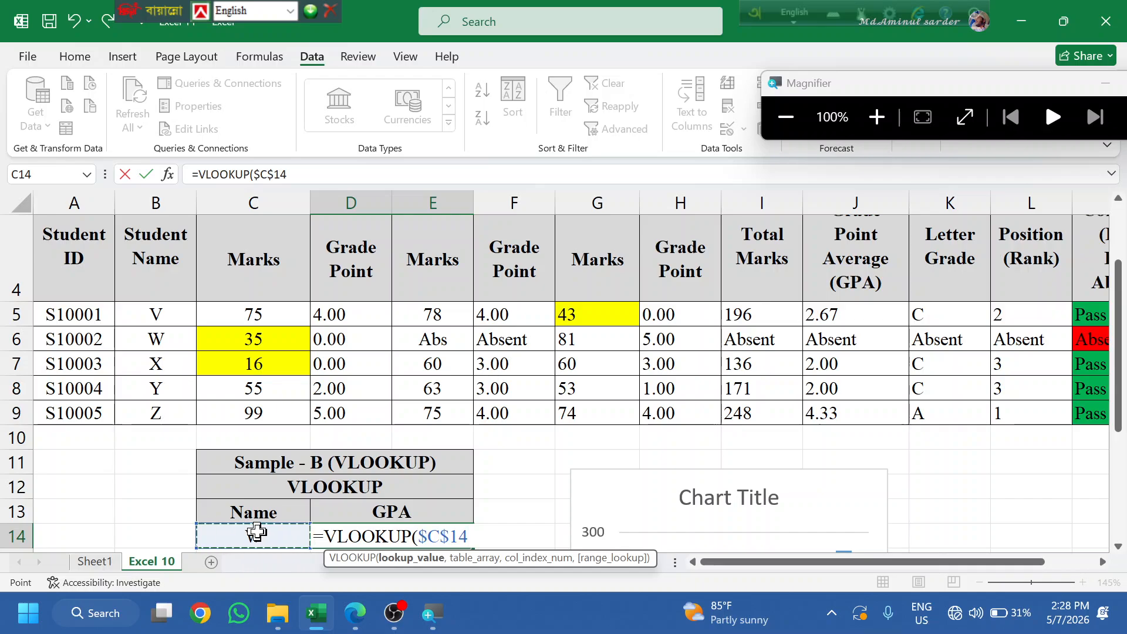
pyautogui.write(',')
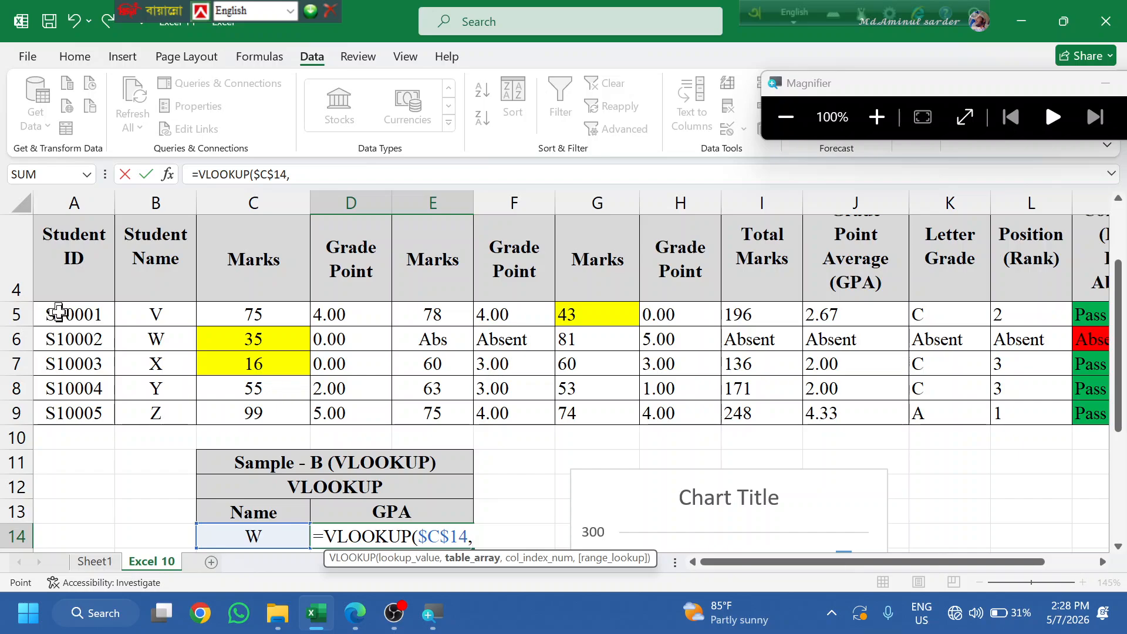
pyautogui.click(59, 312)
pyautogui.scroll(1, 90, 327)
pyautogui.scroll(-1, 90, 327)
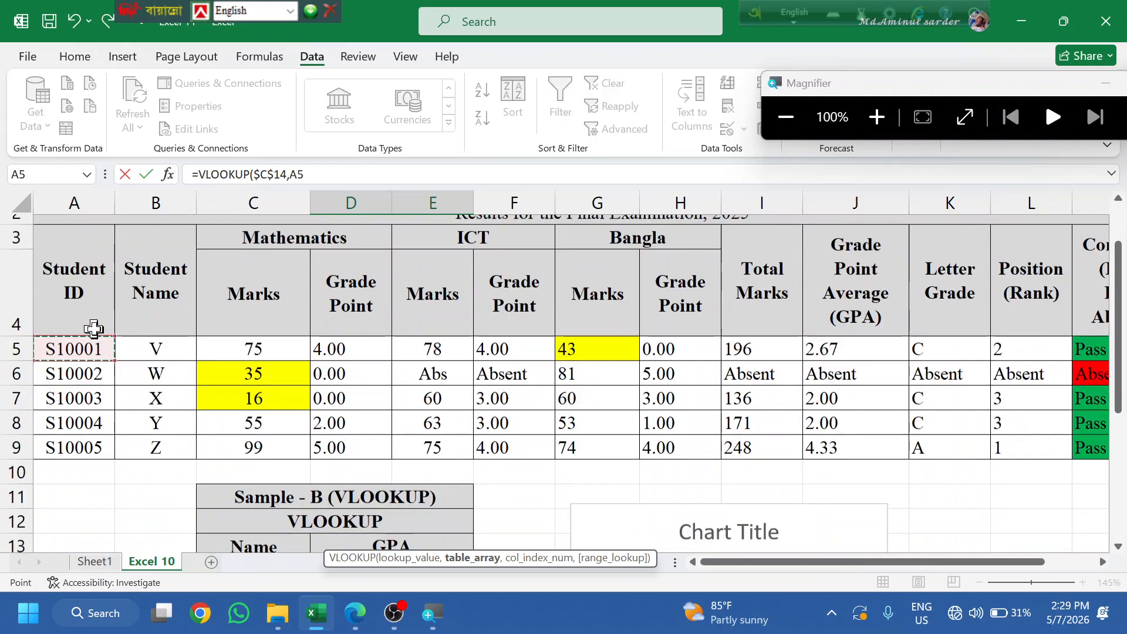
pyautogui.scroll(1, 311, 341)
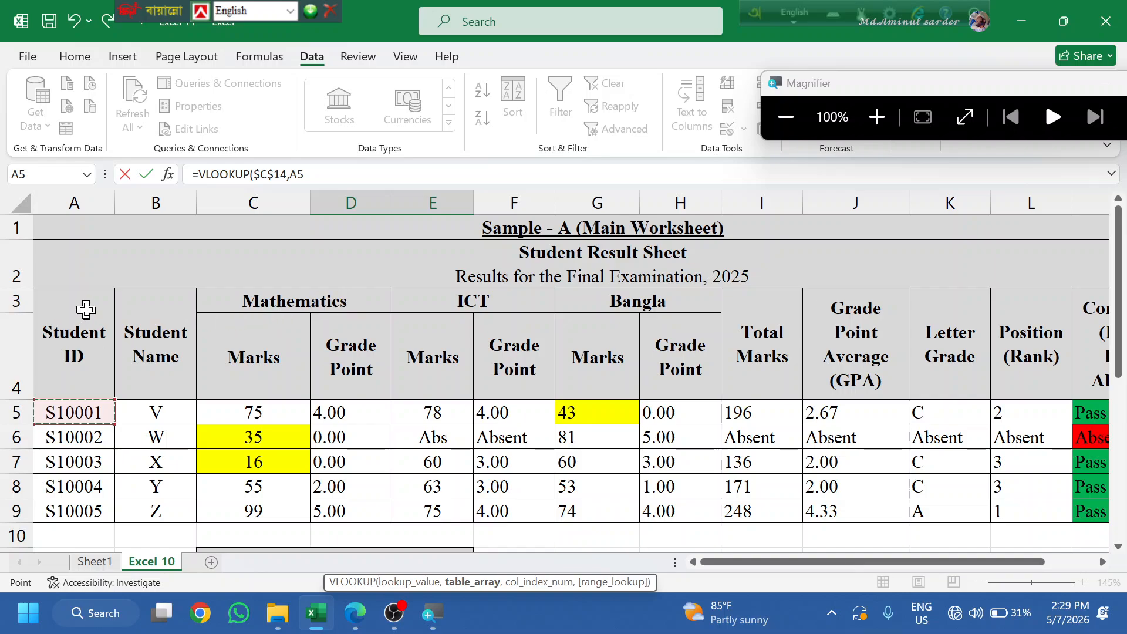
pyautogui.moveTo(86, 310); pyautogui.dragTo(327, 397)
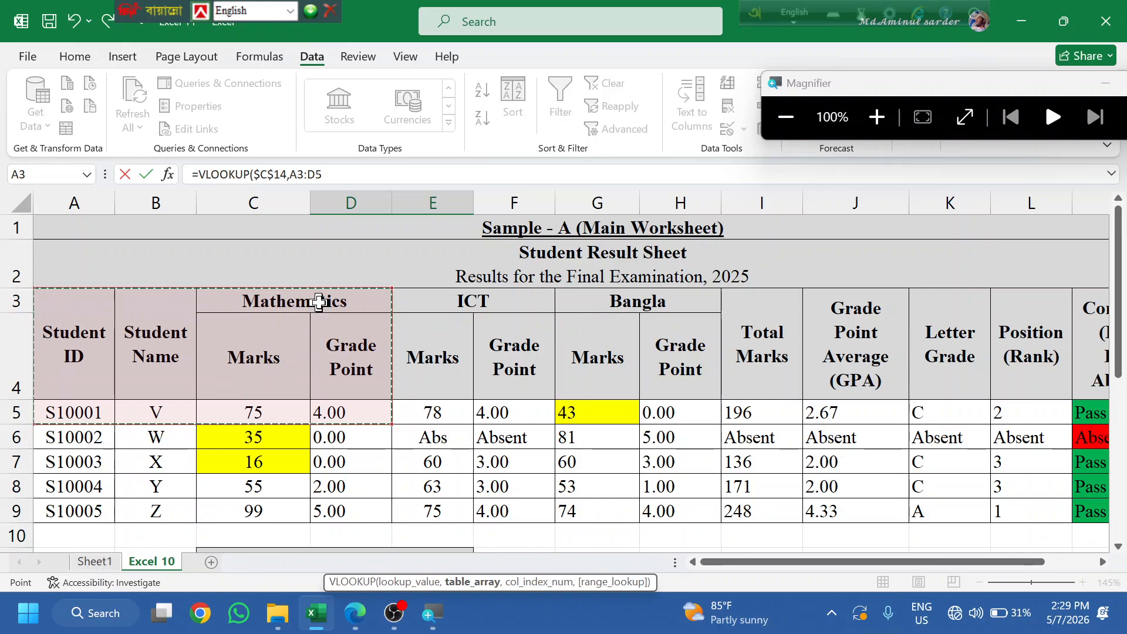
pyautogui.click(385, 467)
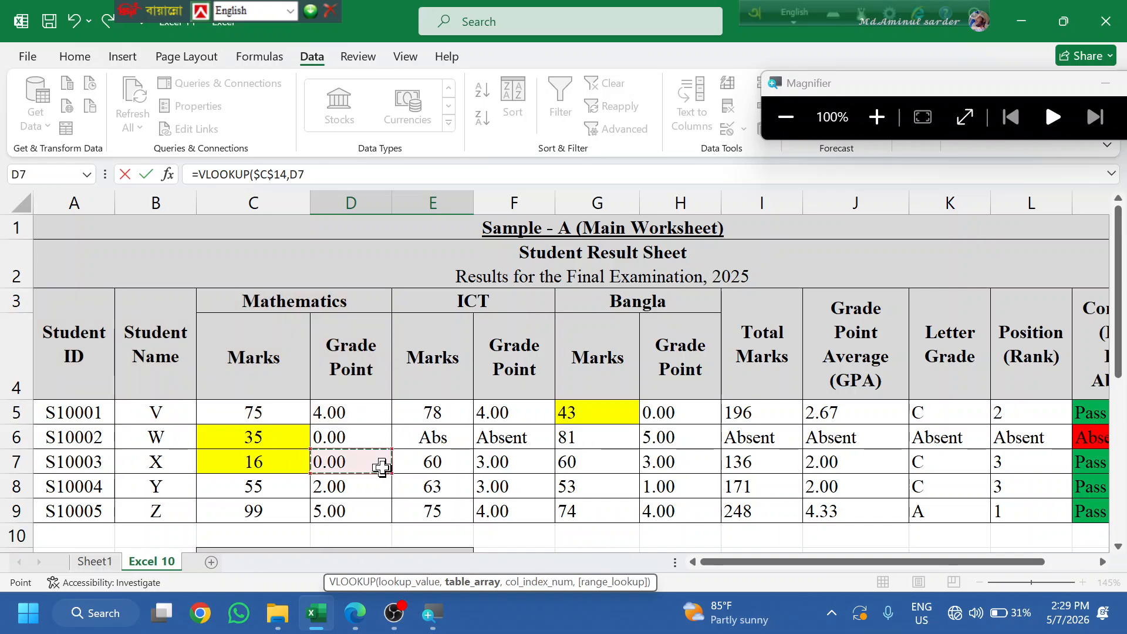
pyautogui.scroll(-1, 382, 467)
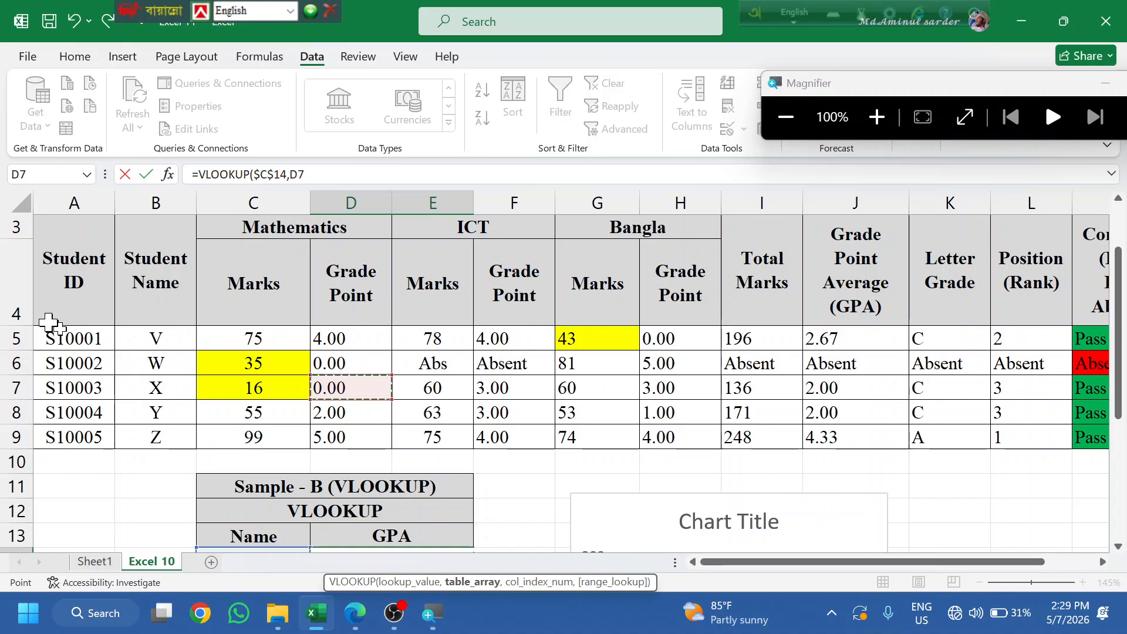
pyautogui.scroll(1, 277, 393)
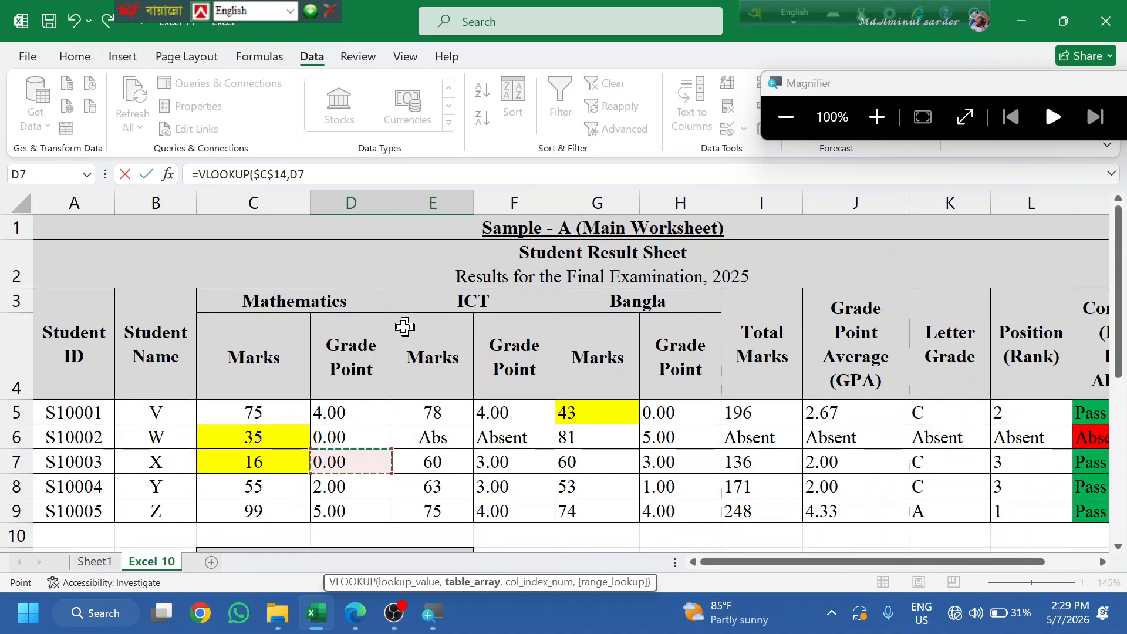
pyautogui.moveTo(63, 403); pyautogui.dragTo(845, 528)
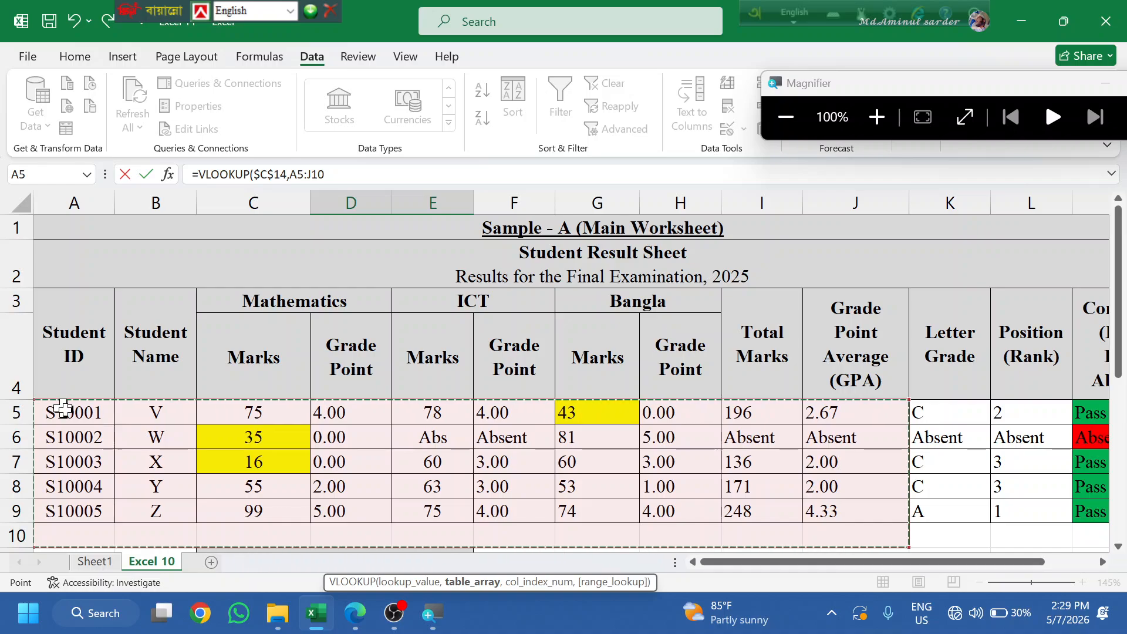
pyautogui.moveTo(55, 407); pyautogui.dragTo(879, 509)
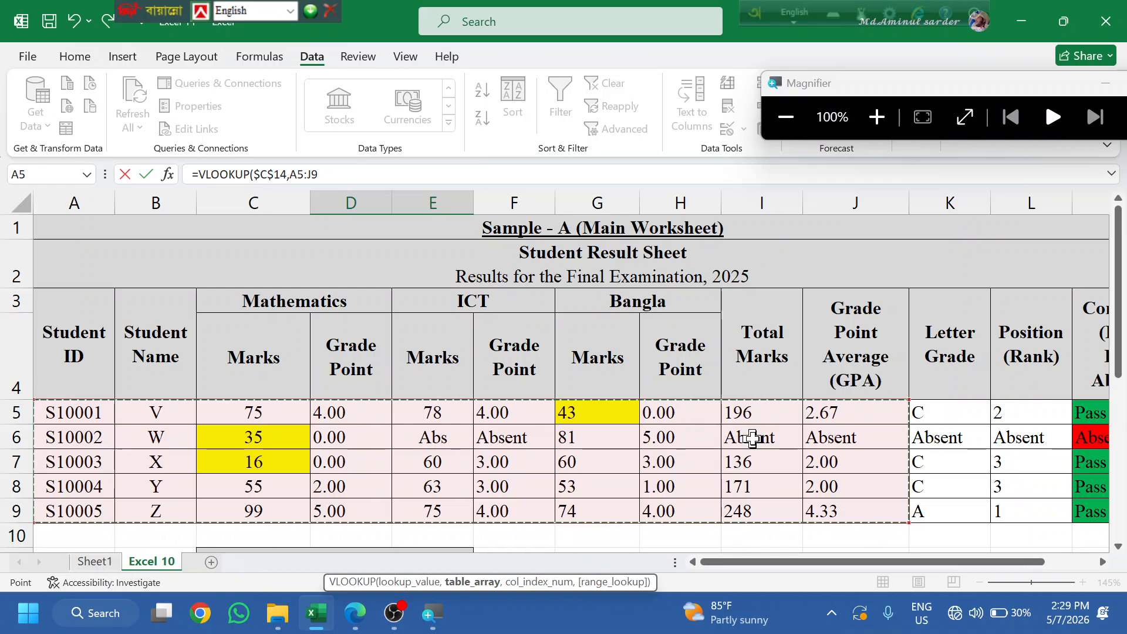
# - Lock the range as $A$5:$J$9, add column 10 and FALSE, and enter the formula
pyautogui.scroll(-2, 297, 493)
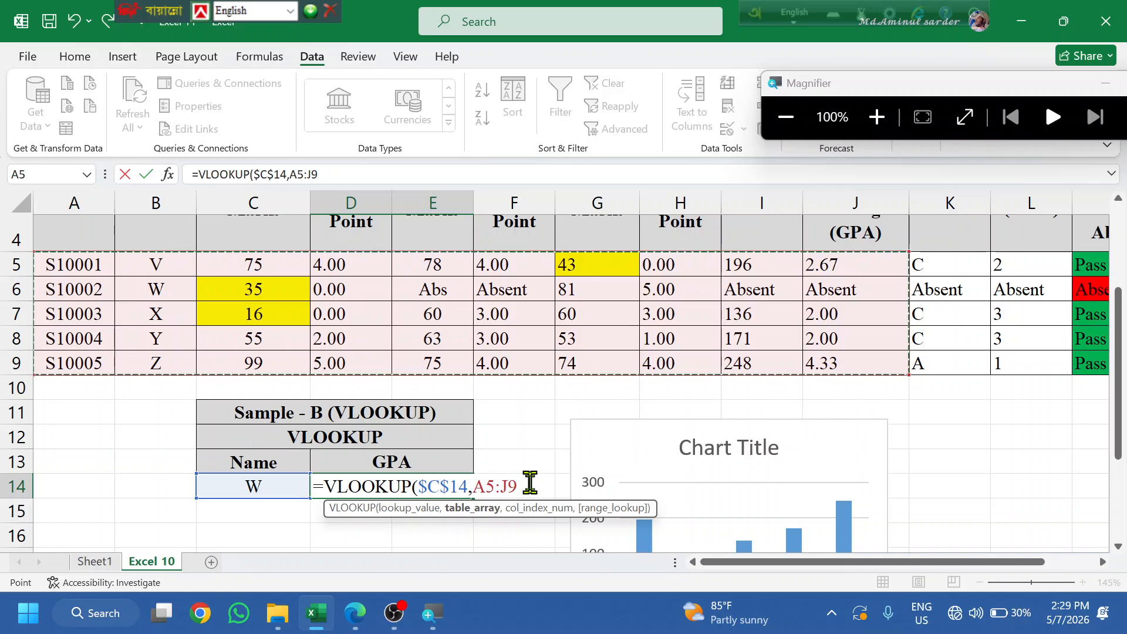
pyautogui.press('F4')
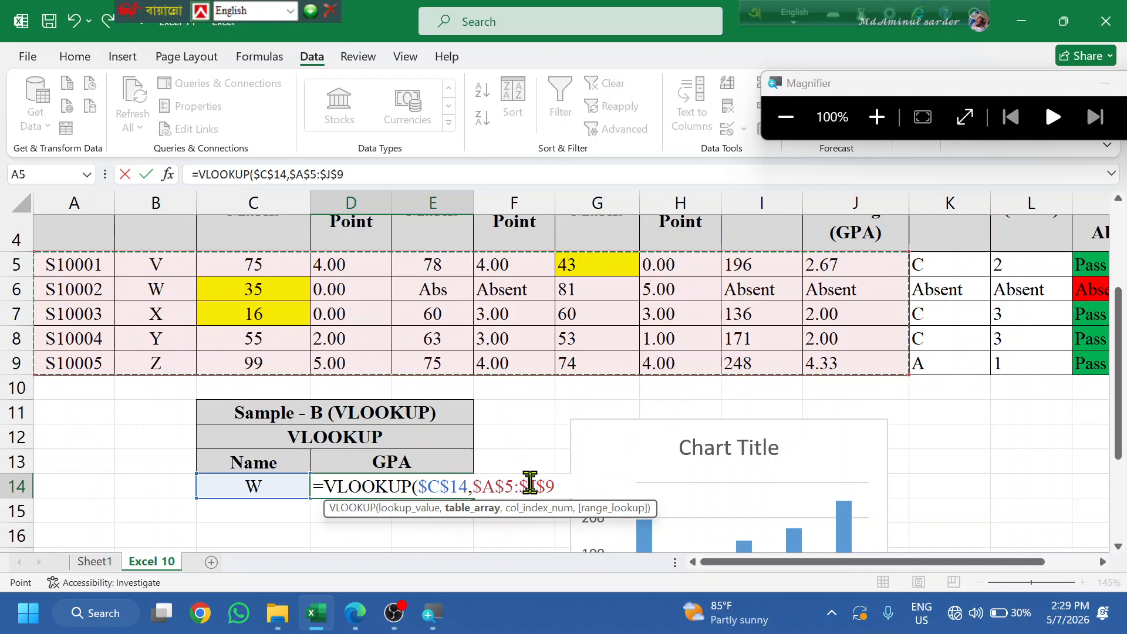
pyautogui.write(',10,')
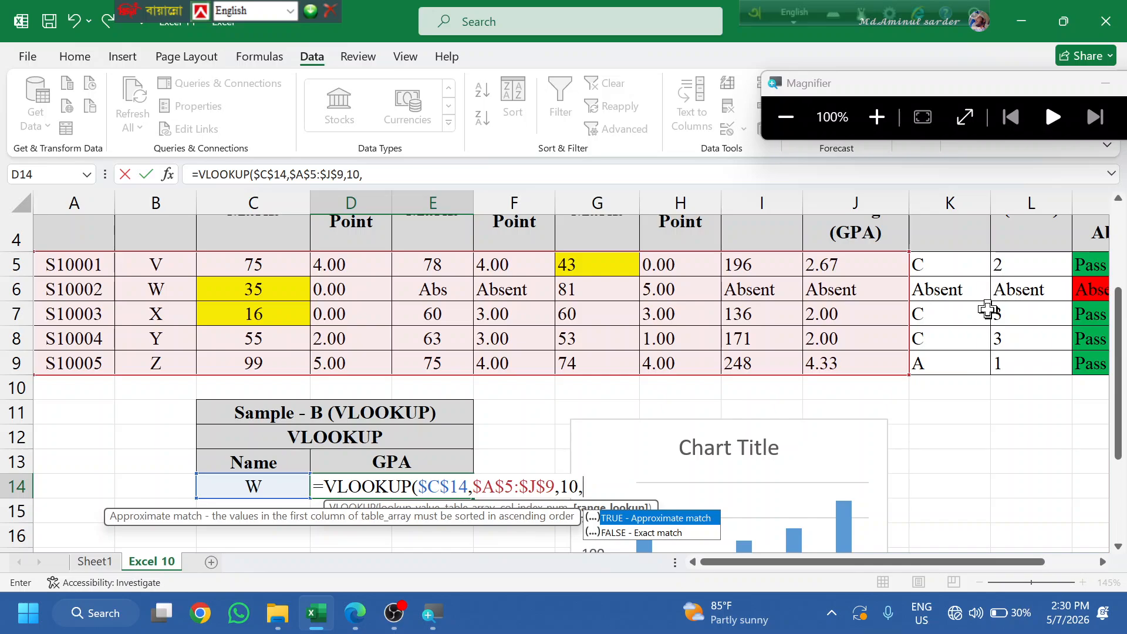
pyautogui.scroll(1, 976, 306)
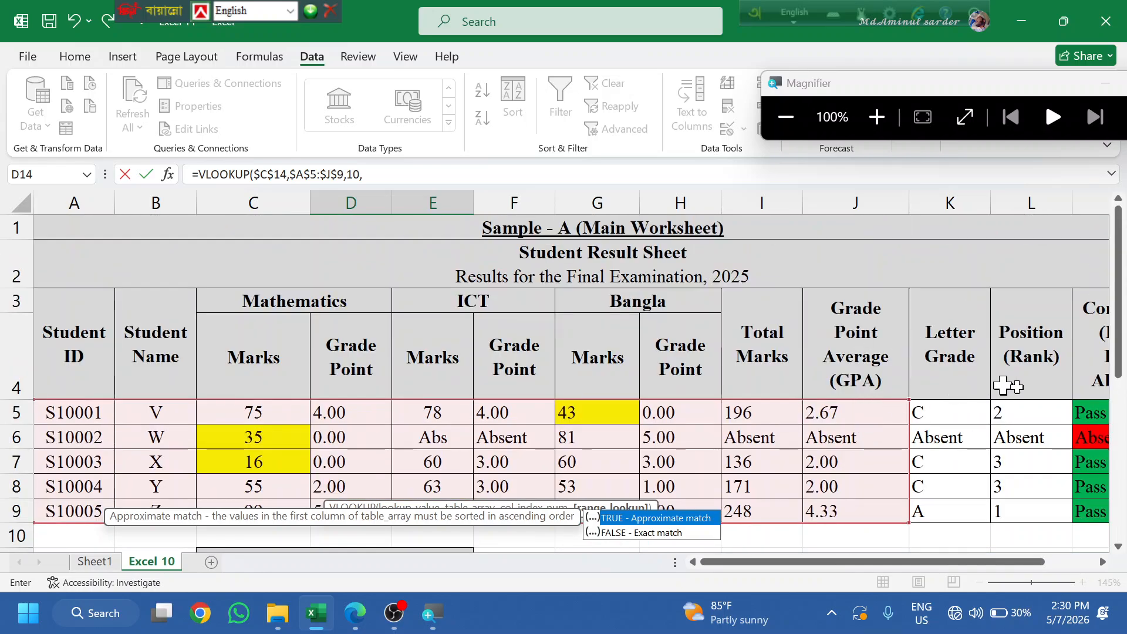
pyautogui.scroll(-1, 926, 405)
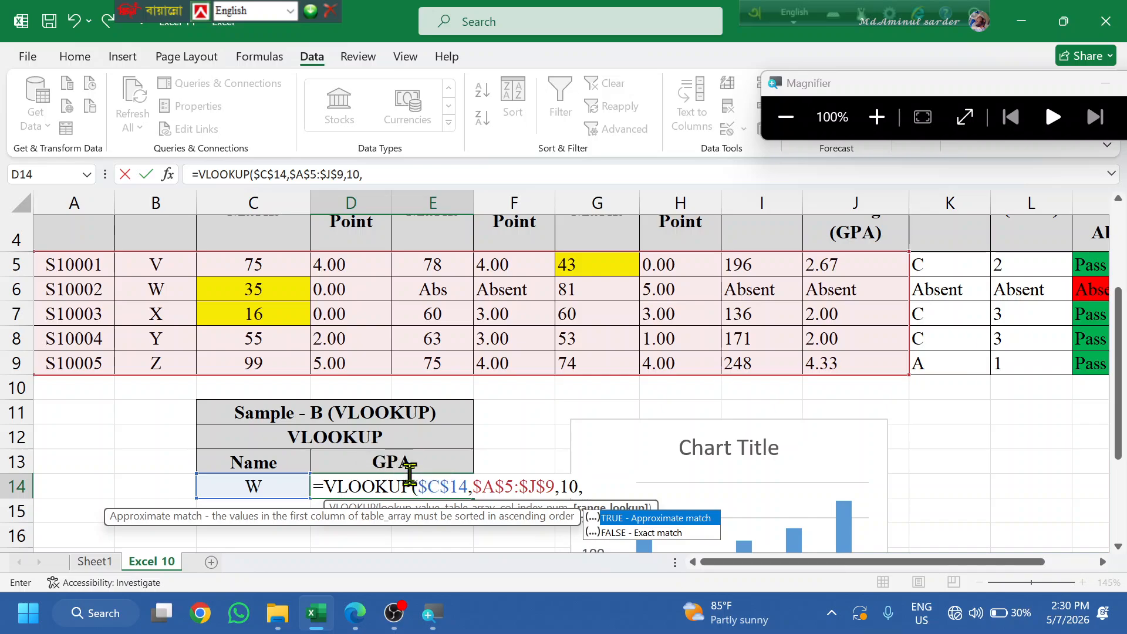
pyautogui.scroll(2, 410, 469)
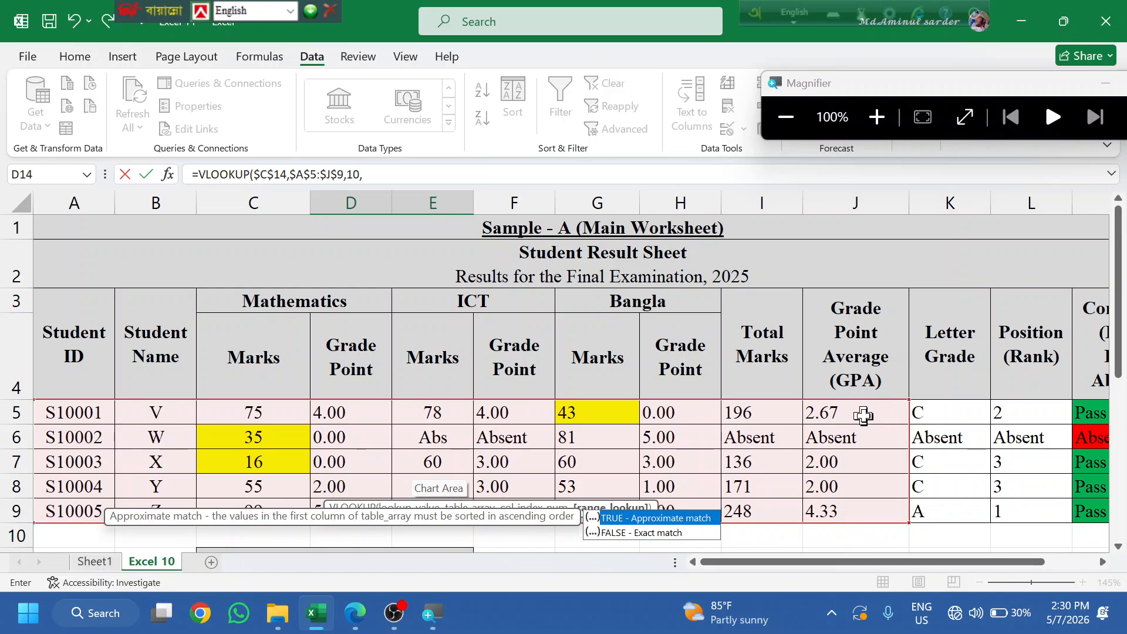
pyautogui.scroll(-1, 805, 452)
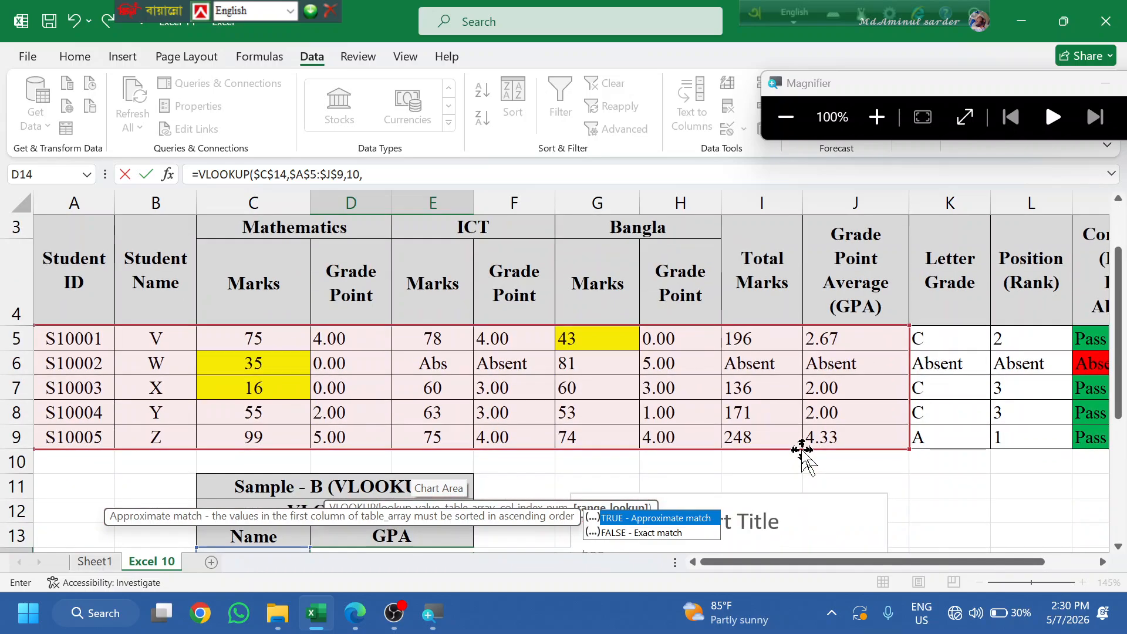
pyautogui.scroll(-1, 611, 402)
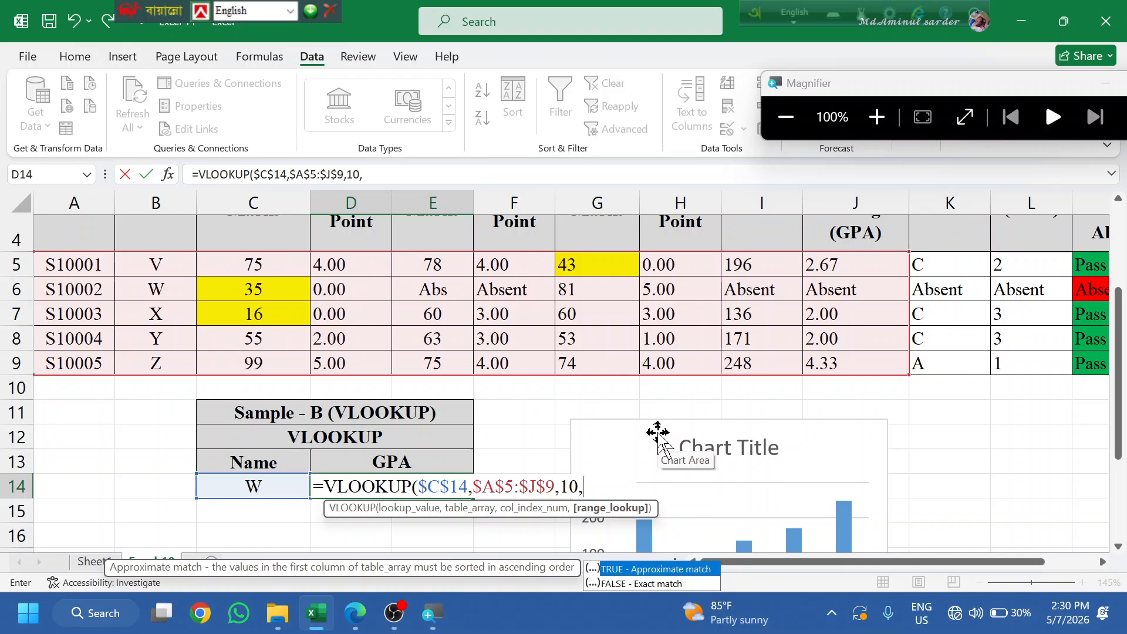
pyautogui.doubleClick(627, 584)
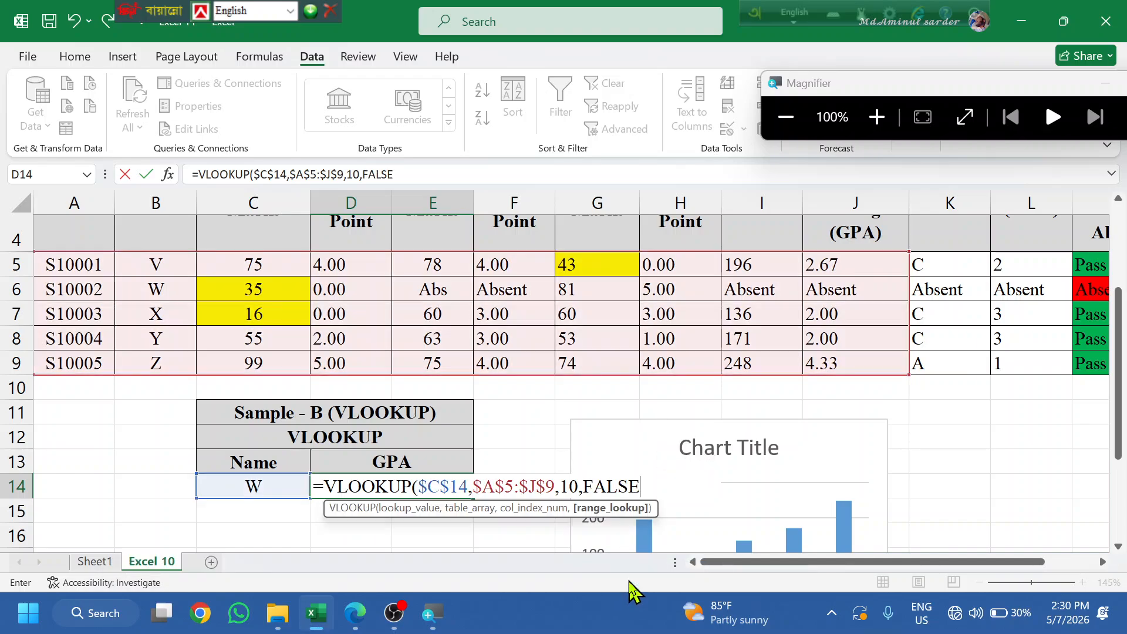
pyautogui.press('Return')
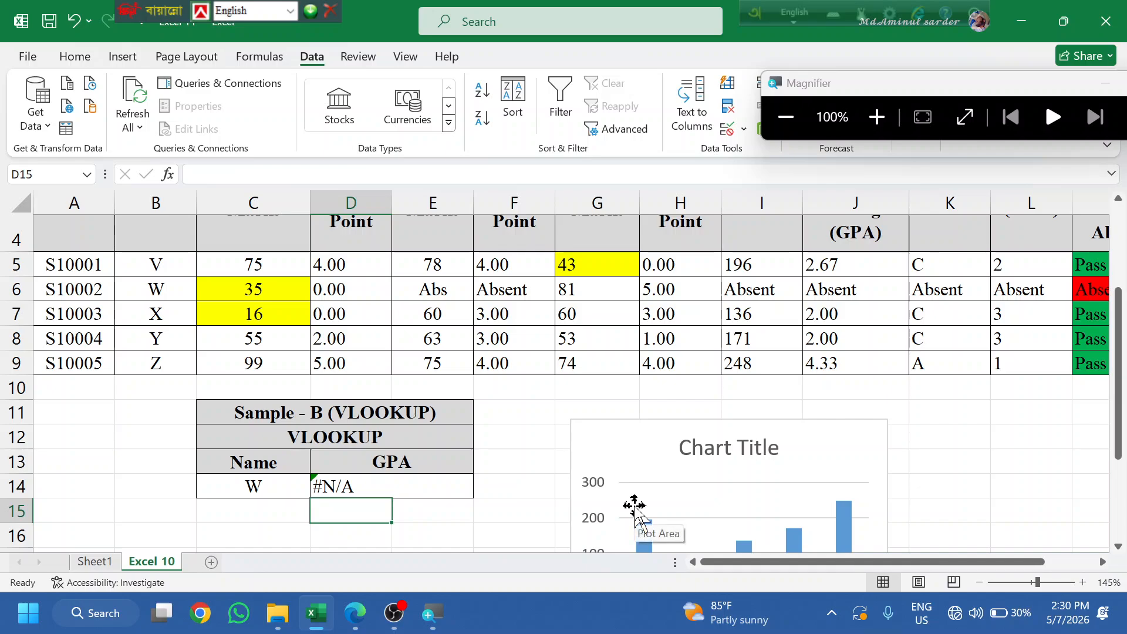
# - Change D14's lookup table range to absolute $B$5:$J$9
pyautogui.click(372, 490)
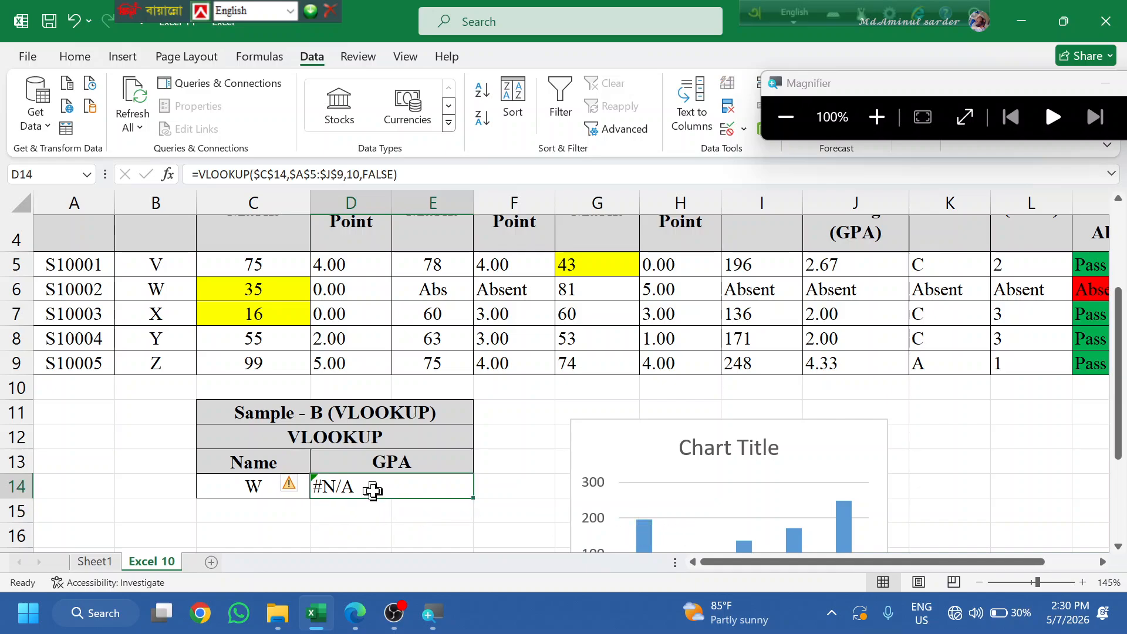
pyautogui.doubleClick(373, 490)
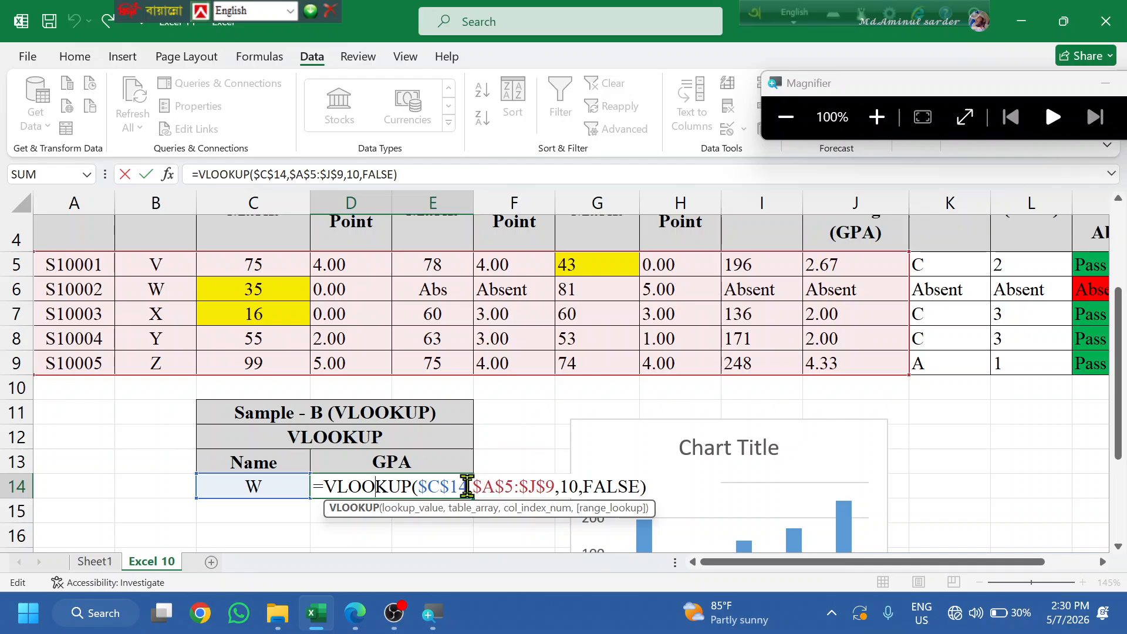
pyautogui.moveTo(477, 486); pyautogui.dragTo(555, 486)
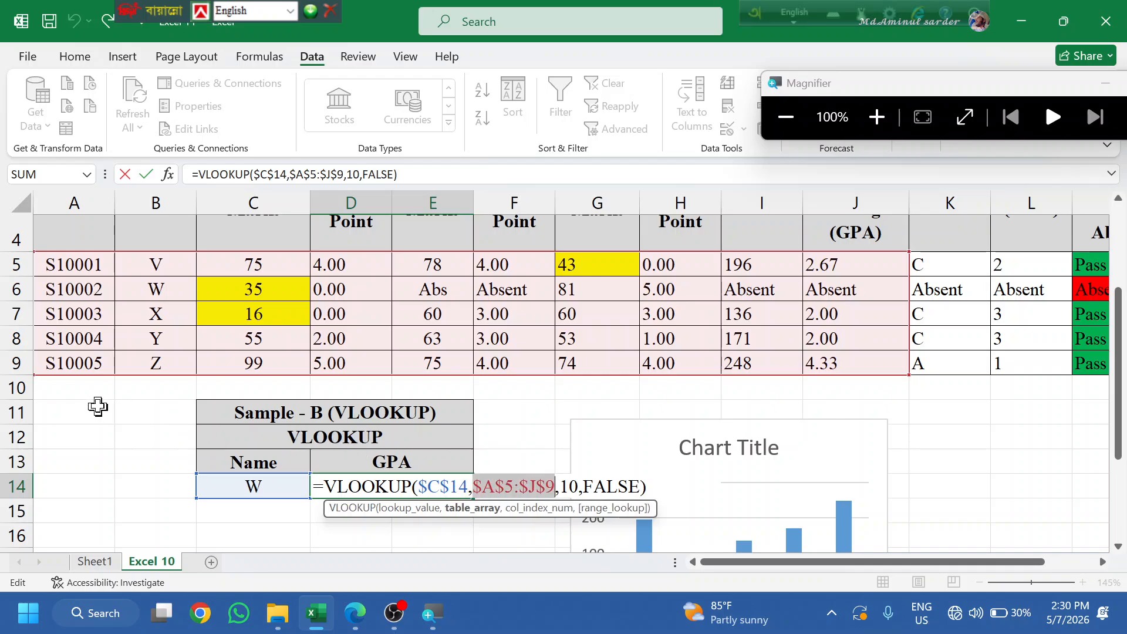
pyautogui.scroll(1, 94, 396)
pyautogui.scroll(1, 94, 396)
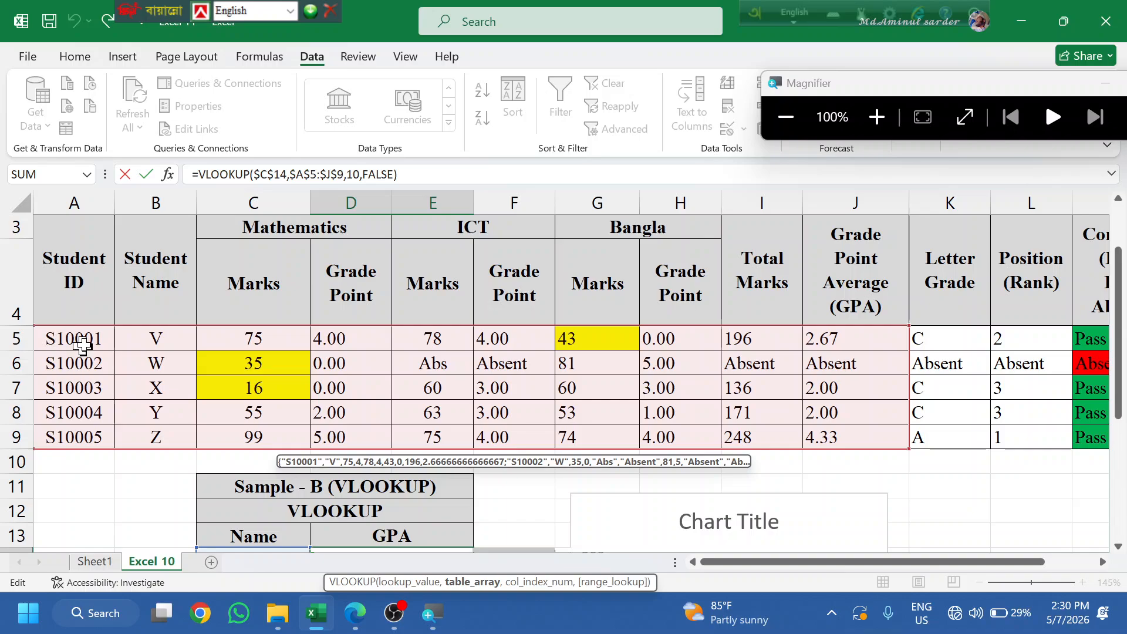
pyautogui.moveTo(153, 332); pyautogui.dragTo(848, 435)
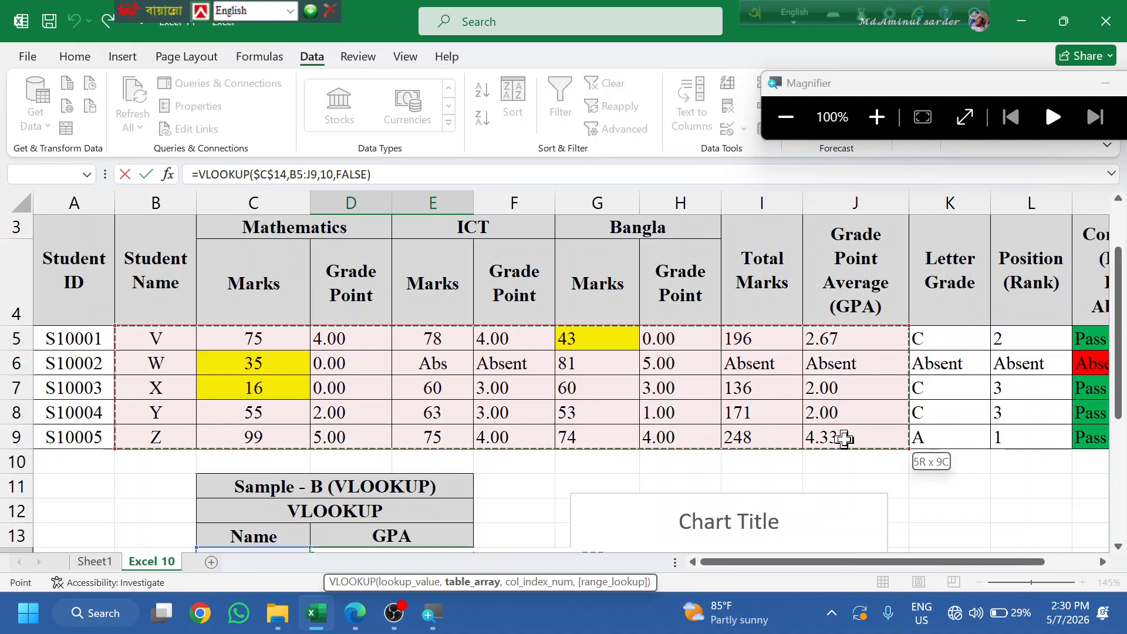
pyautogui.scroll(-1, 414, 443)
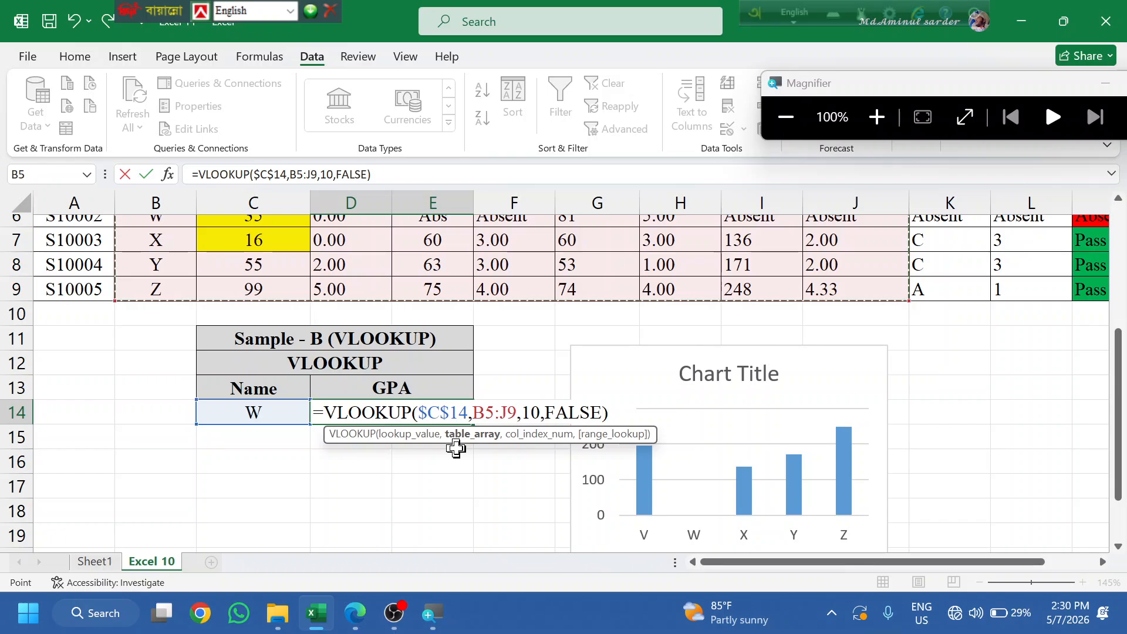
pyautogui.press('F4')
pyautogui.press('Return')
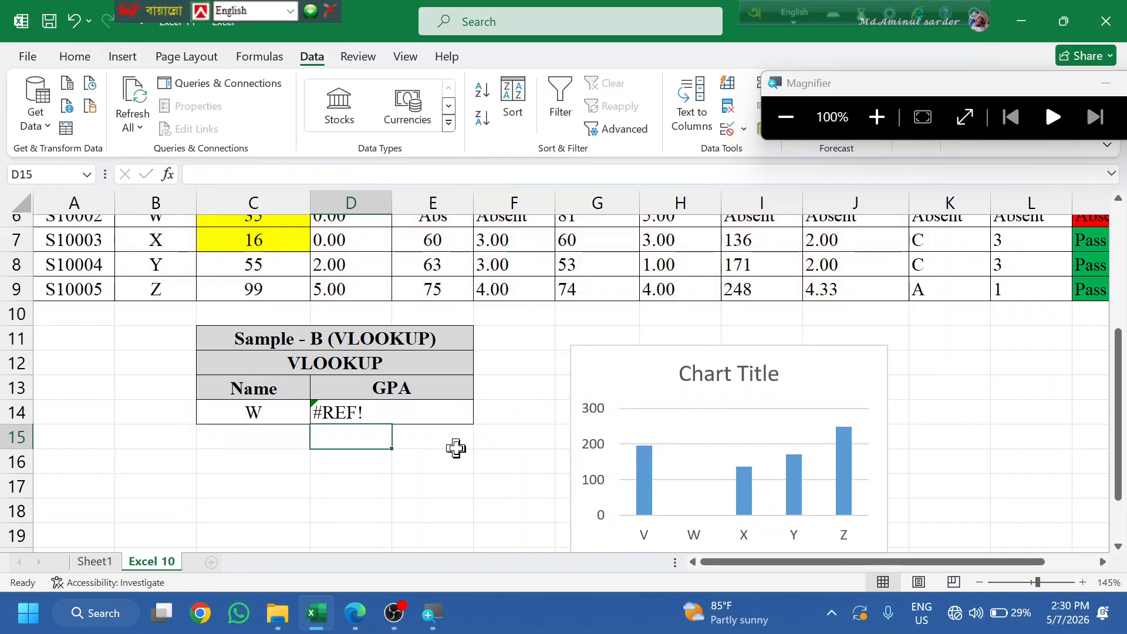
# - Change the column index from 10 to 9 so D14 shows Absent
pyautogui.doubleClick(360, 412)
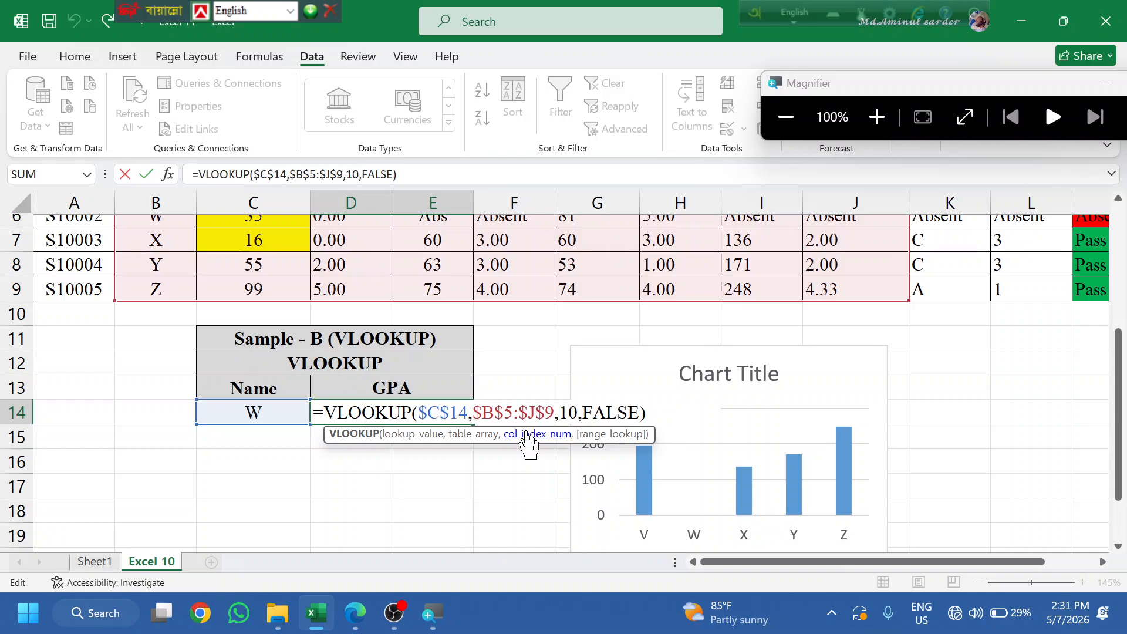
pyautogui.click(575, 414)
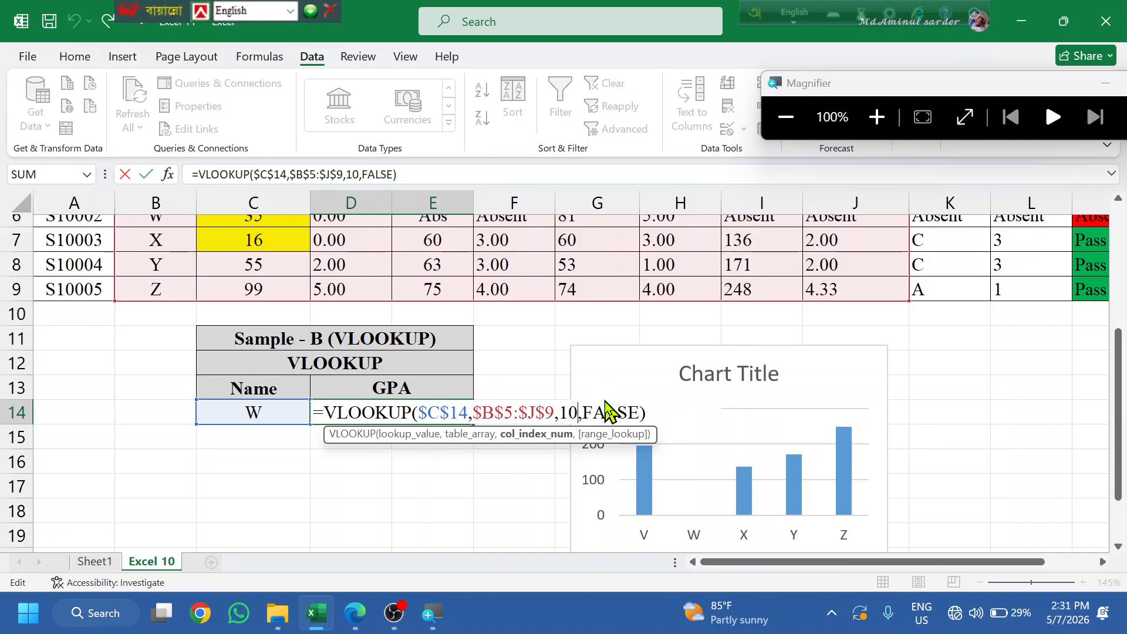
pyautogui.press('BackSpace')
pyautogui.press('BackSpace')
pyautogui.write('9')
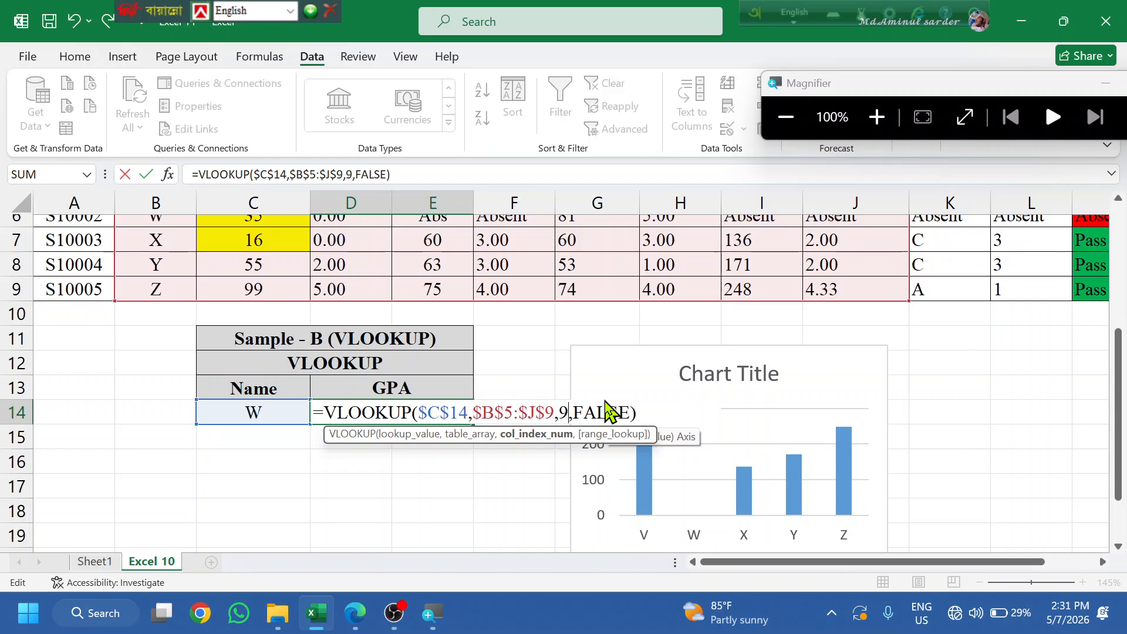
pyautogui.press('Return')
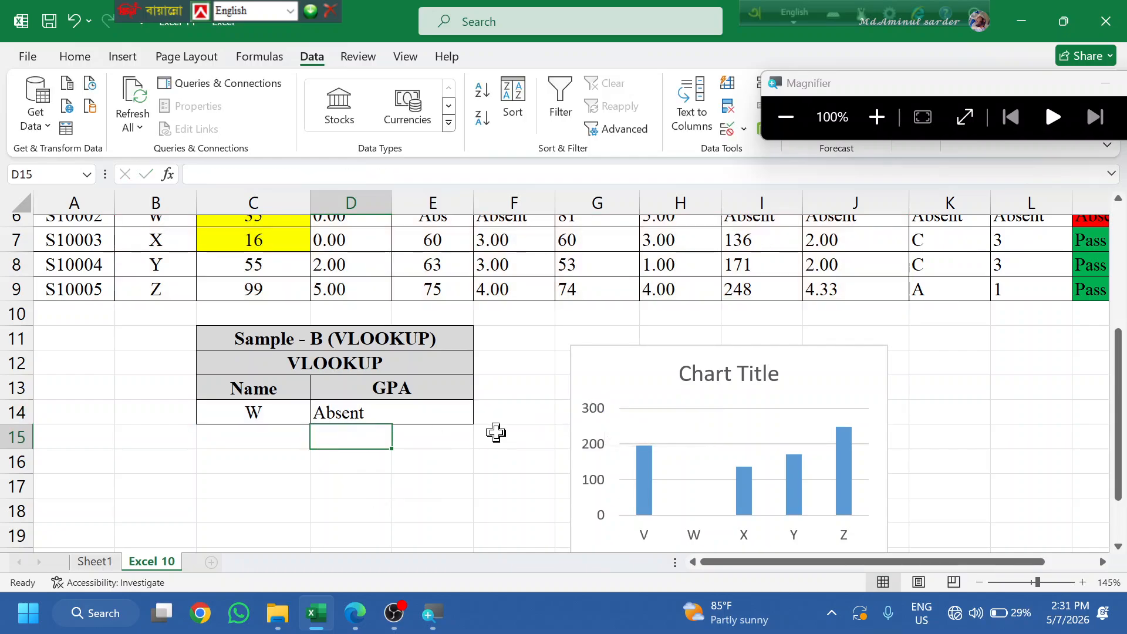
pyautogui.scroll(1, 496, 432)
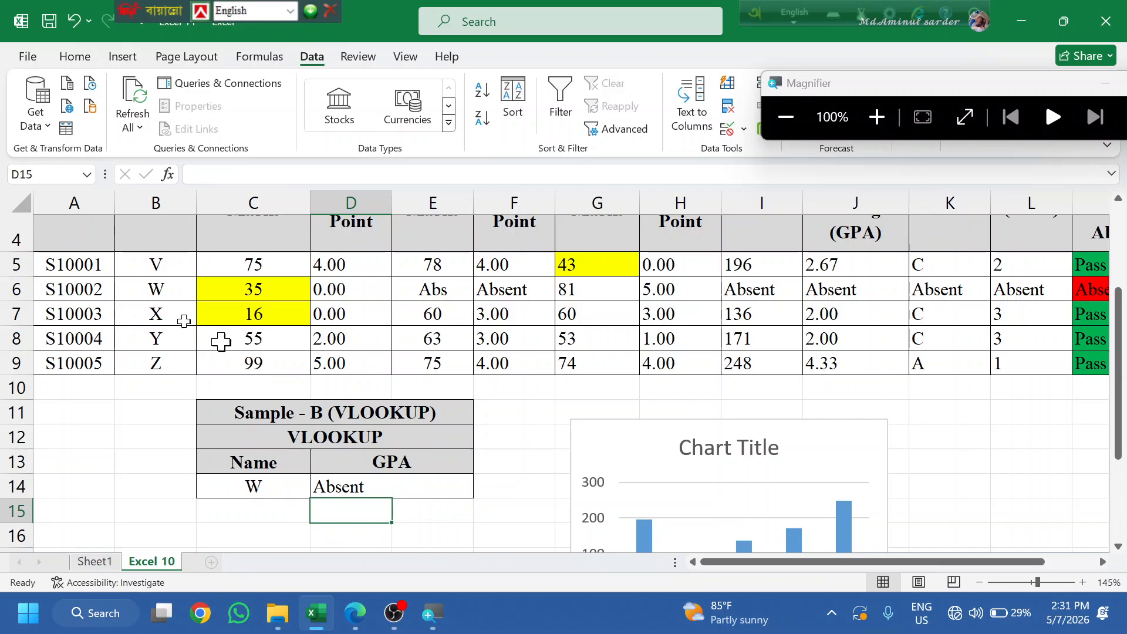
# - Pick student Z in C14 and confirm the D14 GPA lookup formula
pyautogui.moveTo(155, 288); pyautogui.dragTo(826, 297)
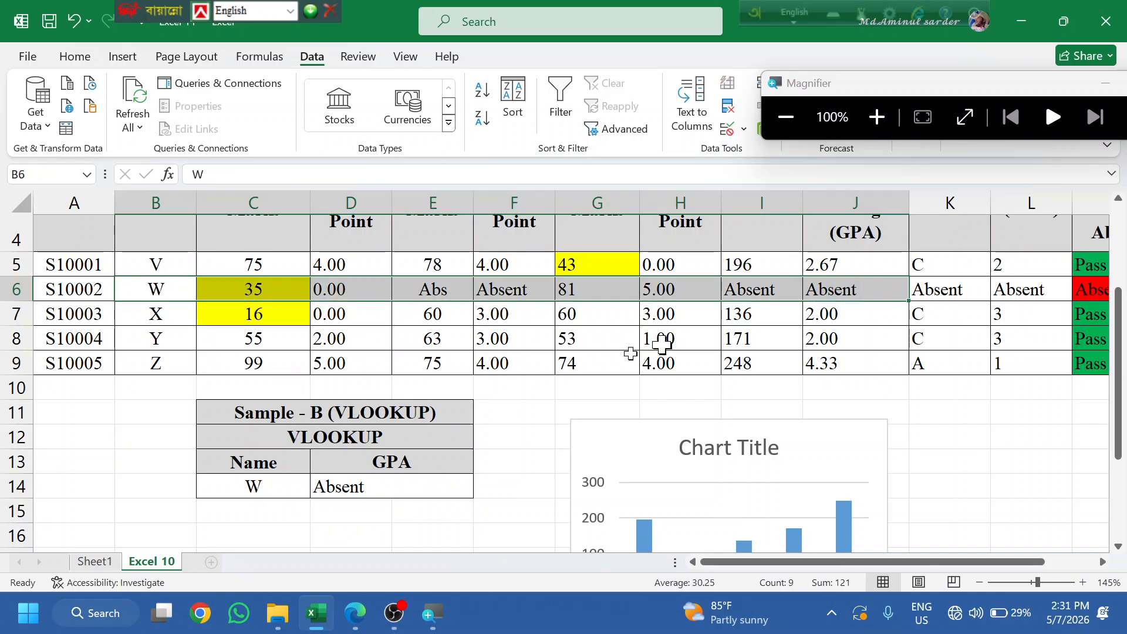
pyautogui.moveTo(142, 373); pyautogui.dragTo(572, 337)
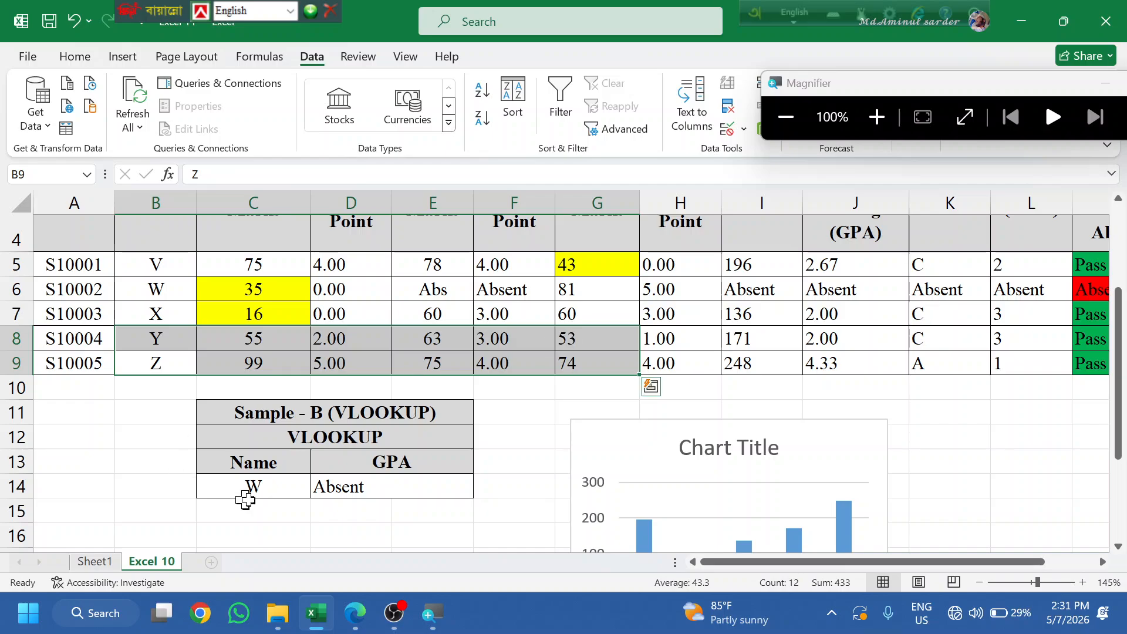
pyautogui.click(267, 486)
pyautogui.click(318, 489)
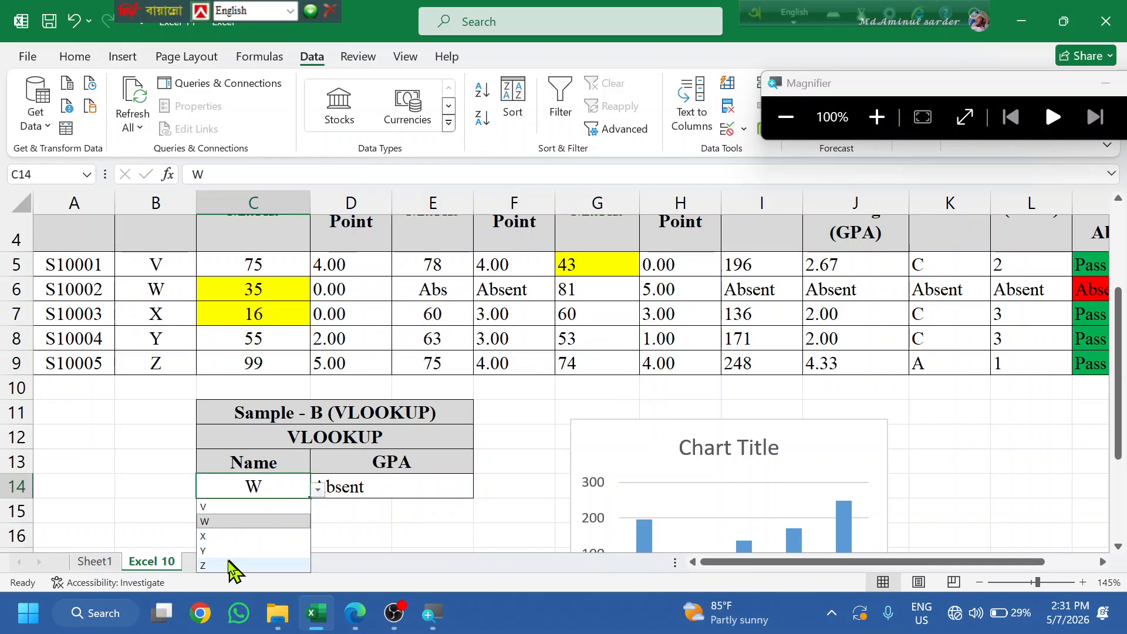
pyautogui.click(229, 565)
pyautogui.click(383, 508)
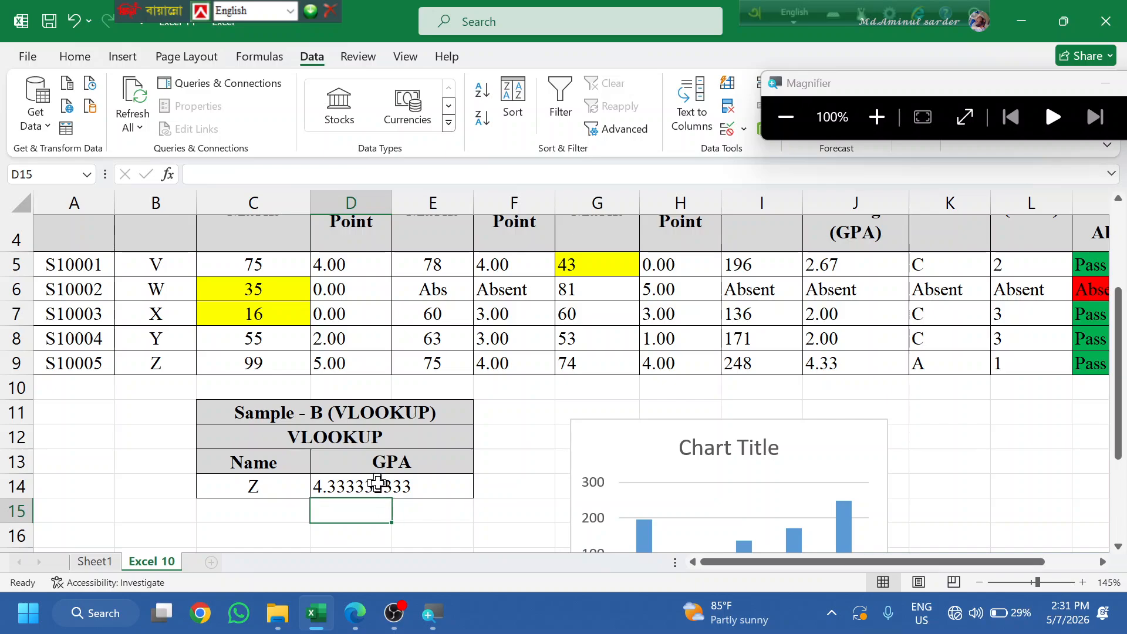
pyautogui.doubleClick(376, 482)
pyautogui.scroll(1, 158, 345)
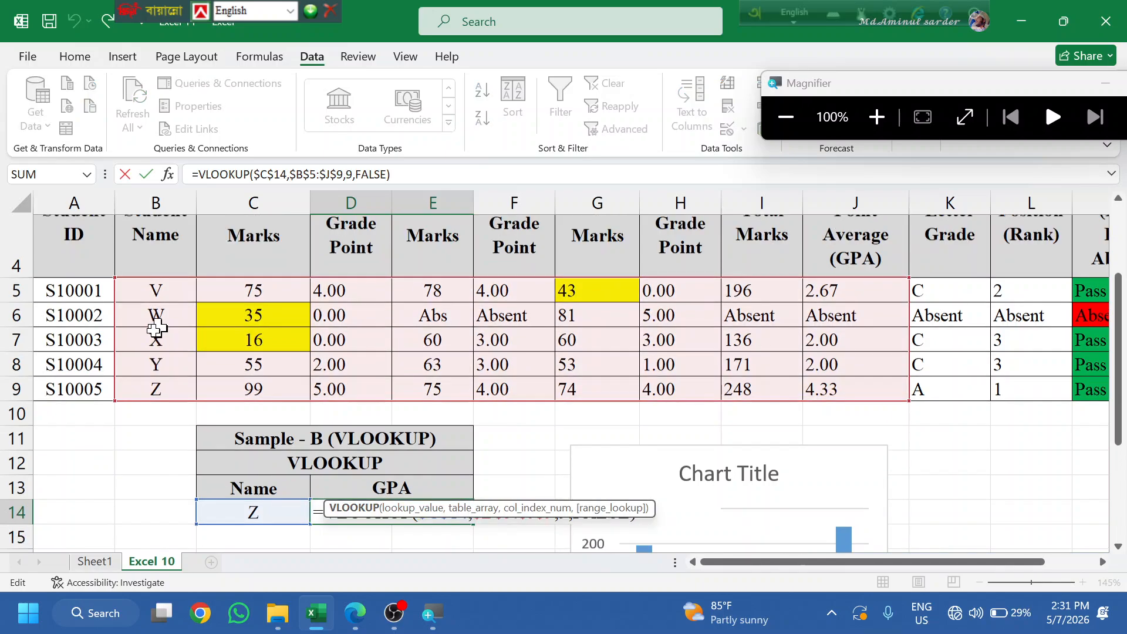
pyautogui.scroll(-1, 194, 441)
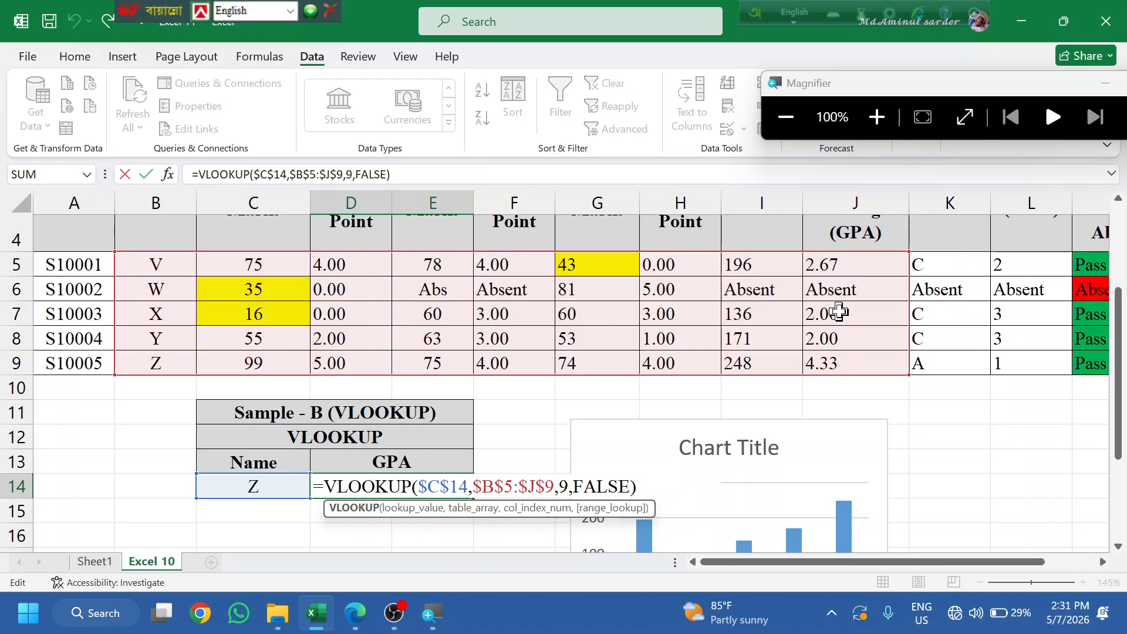
pyautogui.scroll(2, 796, 341)
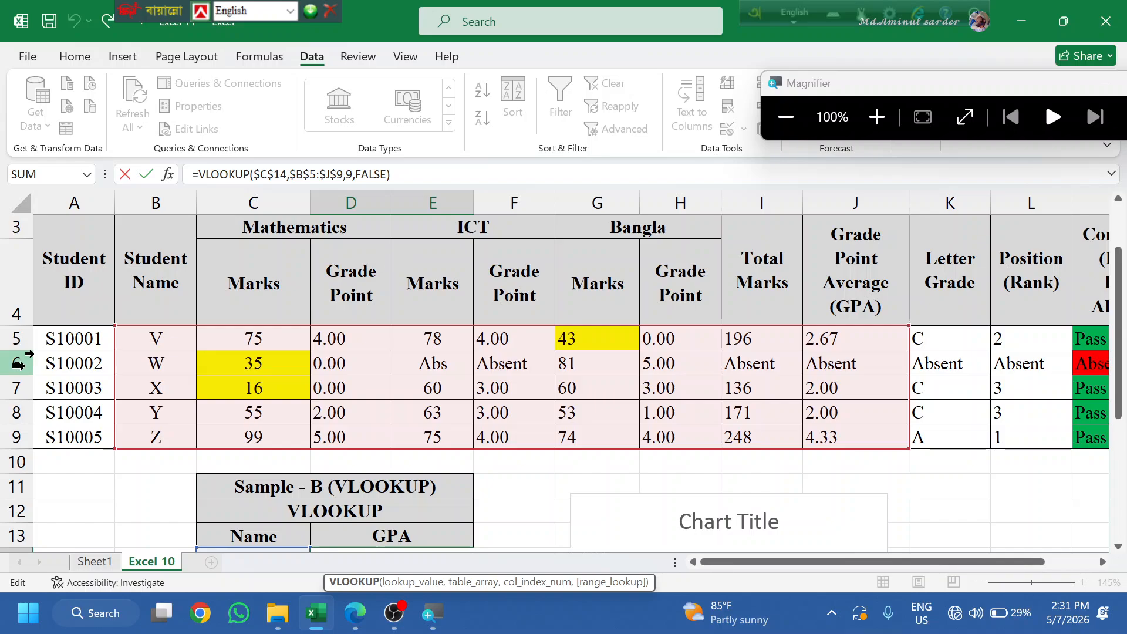
pyautogui.scroll(-1, 147, 392)
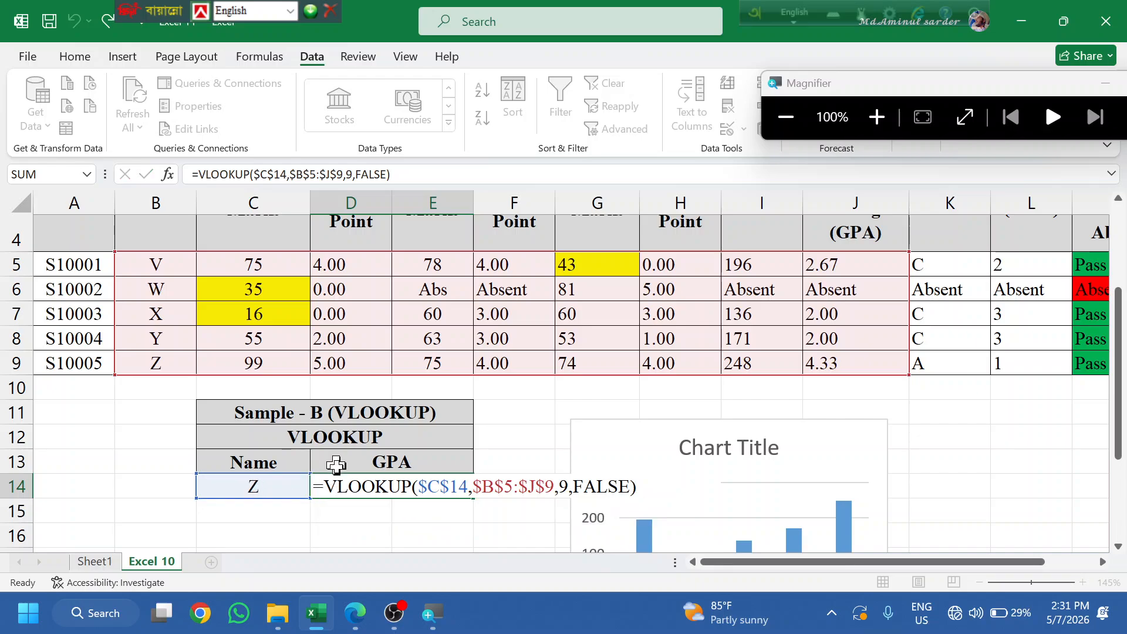
pyautogui.press('Return')
# - Decrease D14's decimal places three times so the GPA shows 4.33
pyautogui.click(356, 482)
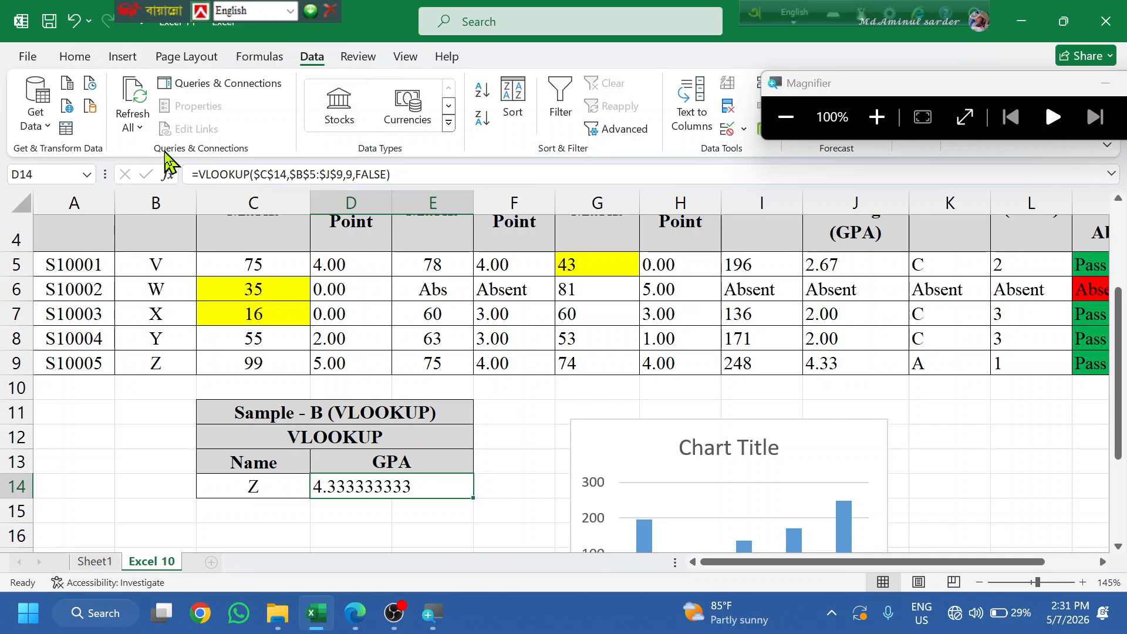
pyautogui.click(81, 54)
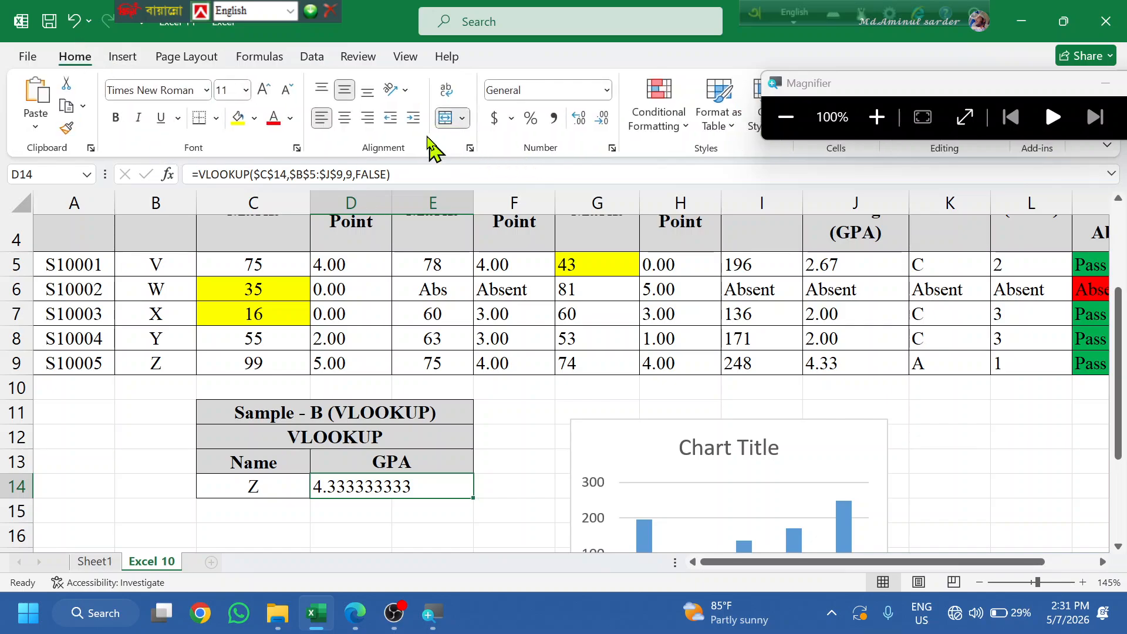
pyautogui.click(603, 117)
pyautogui.click(602, 118)
pyautogui.click(602, 118)
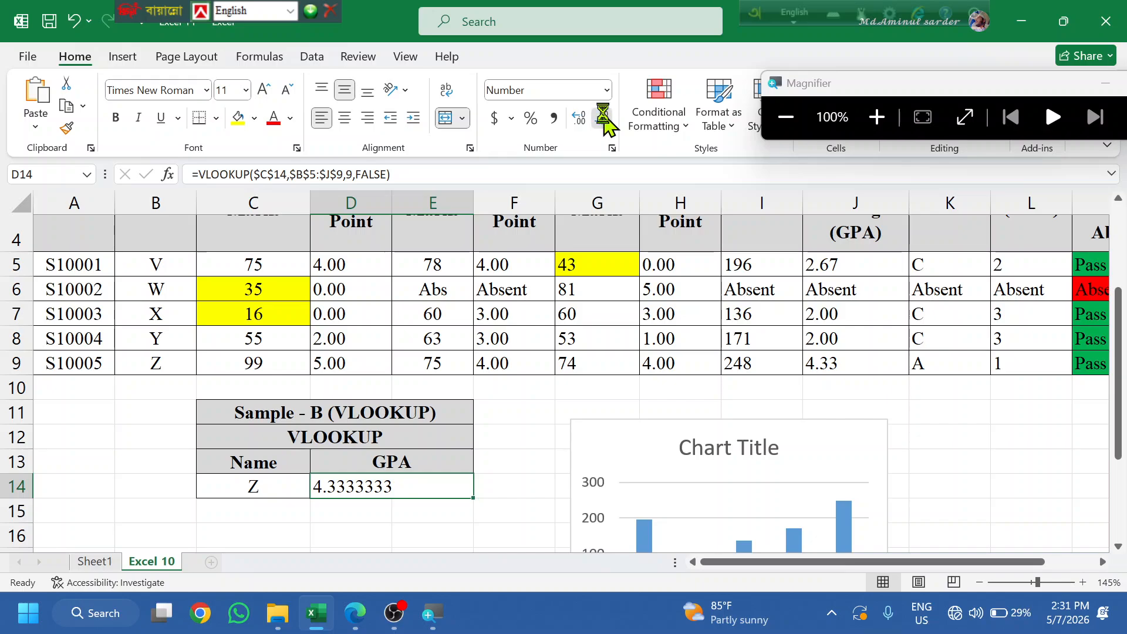
pyautogui.click(602, 117)
pyautogui.click(603, 117)
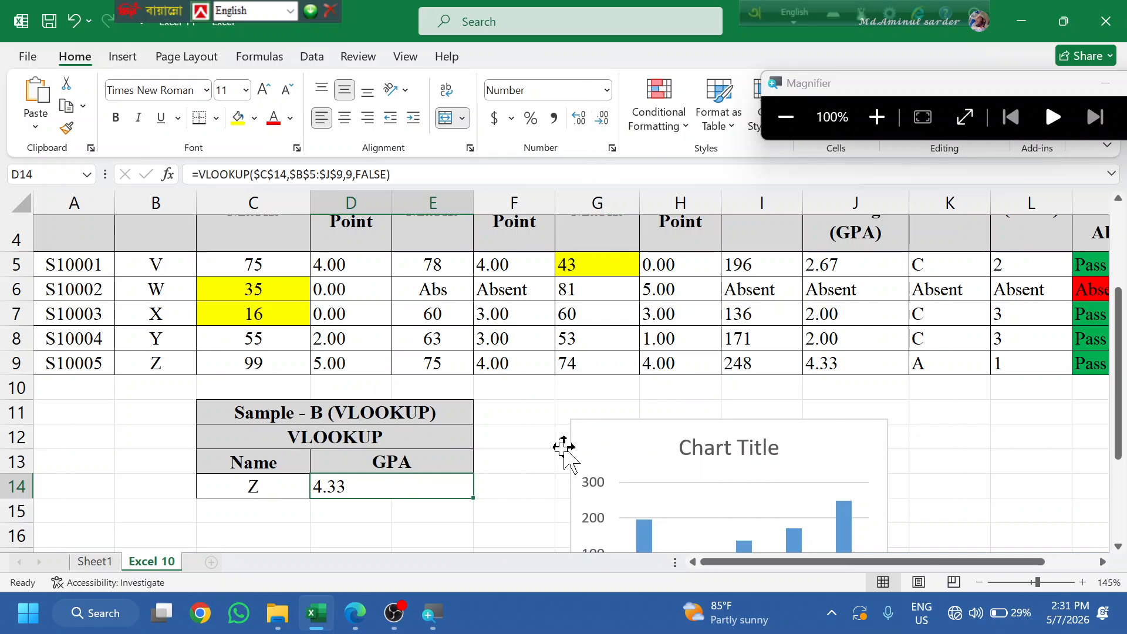
pyautogui.click(548, 464)
# - Delete the existing Total Marks column chart
pyautogui.scroll(-1, 548, 464)
pyautogui.scroll(-1, 548, 465)
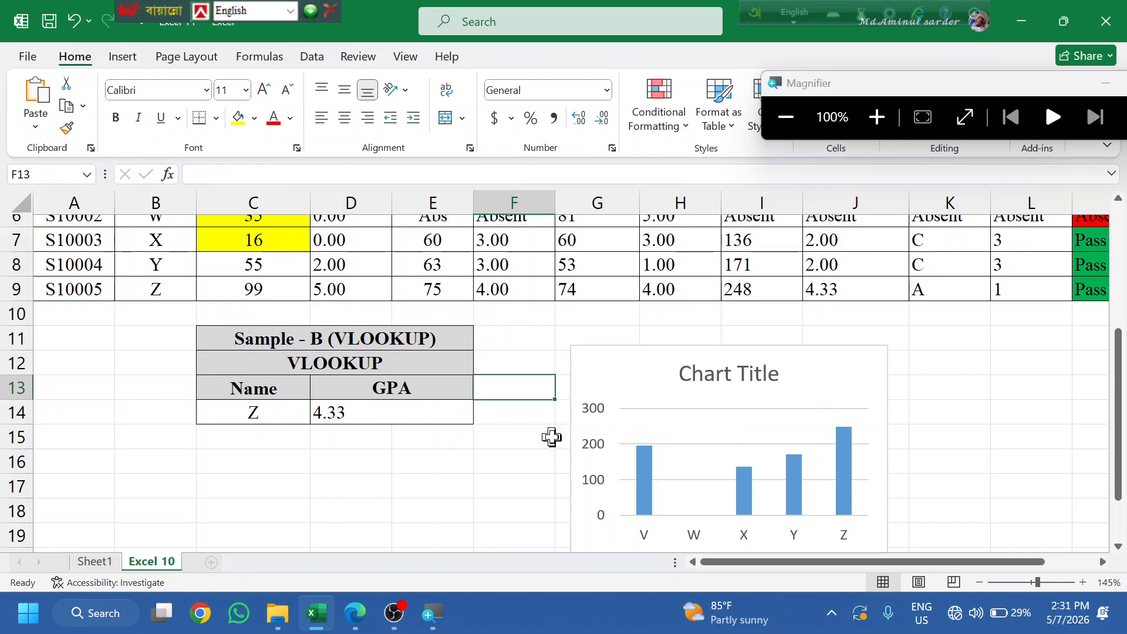
pyautogui.click(373, 515)
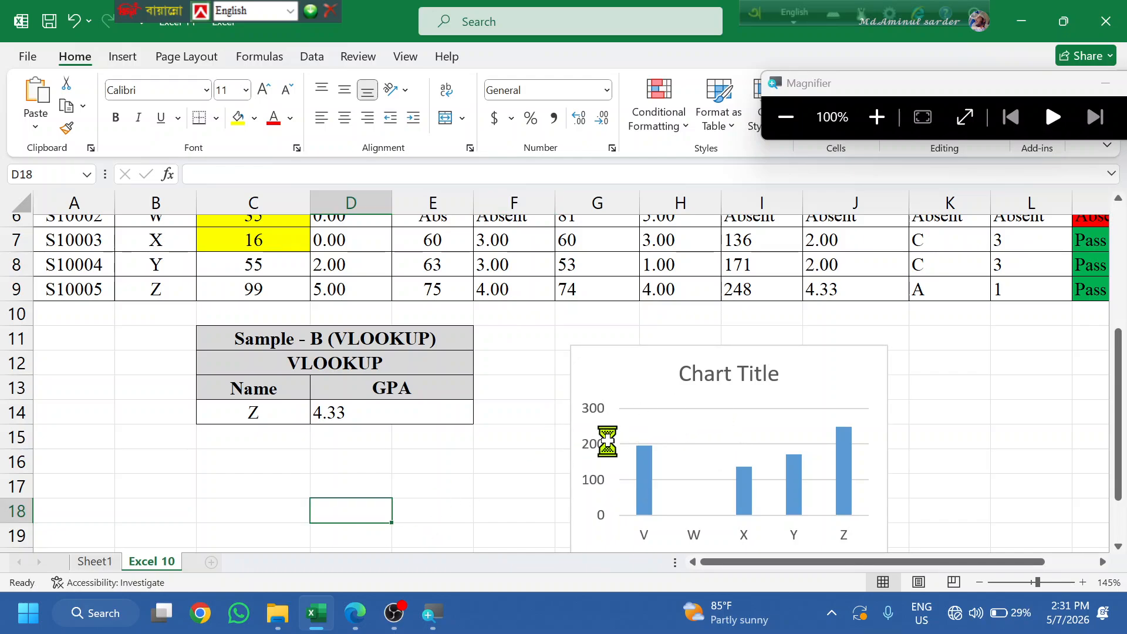
pyautogui.click(623, 390)
pyautogui.press('Delete')
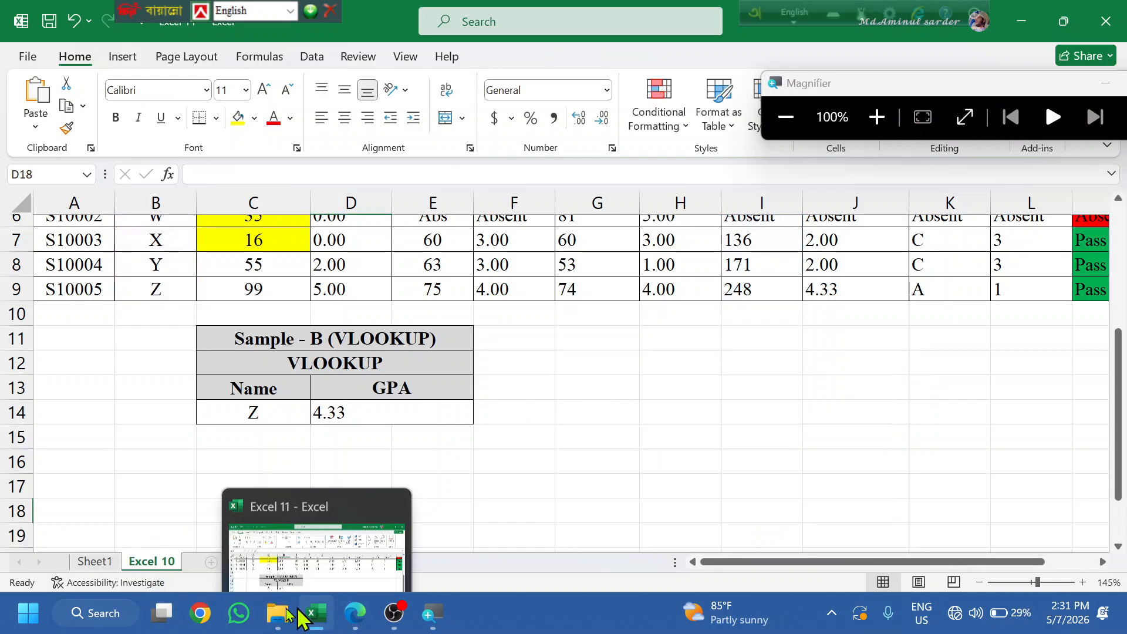
pyautogui.click(356, 613)
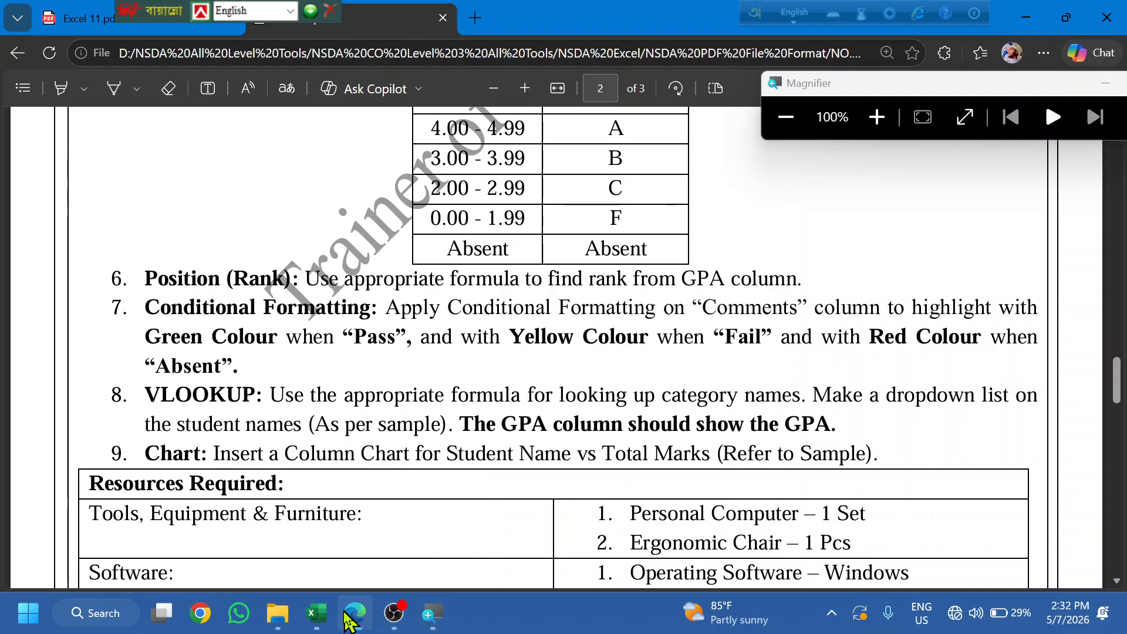
pyautogui.click(320, 614)
# - Select names B5:B9 plus Total Marks I5:I9 and open Recommended Charts
pyautogui.scroll(1, 376, 464)
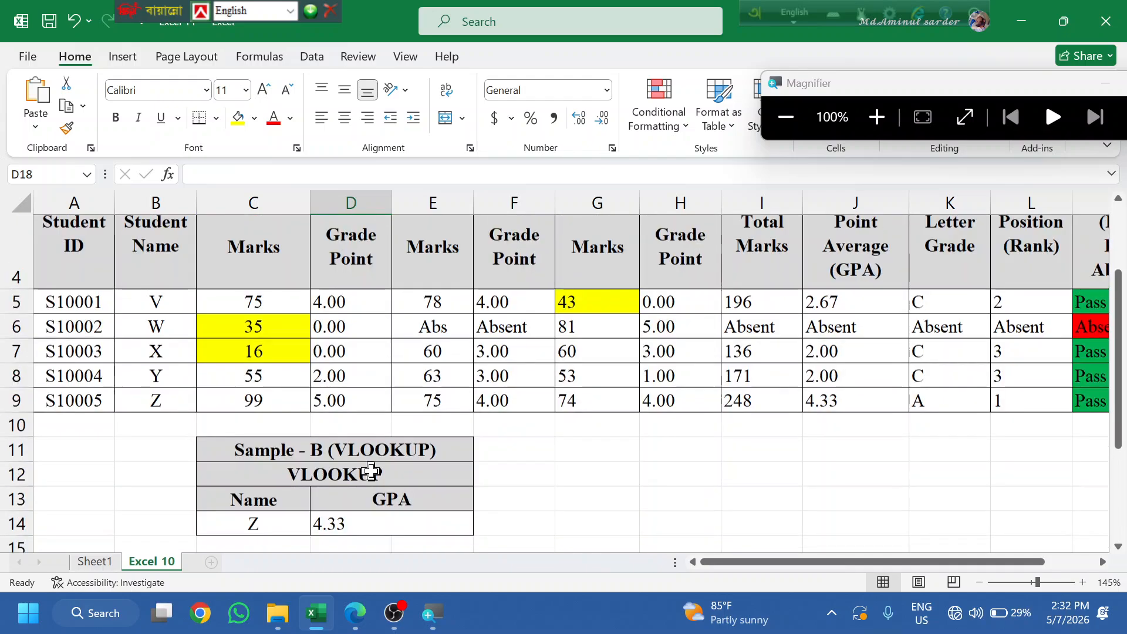
pyautogui.scroll(1, 305, 343)
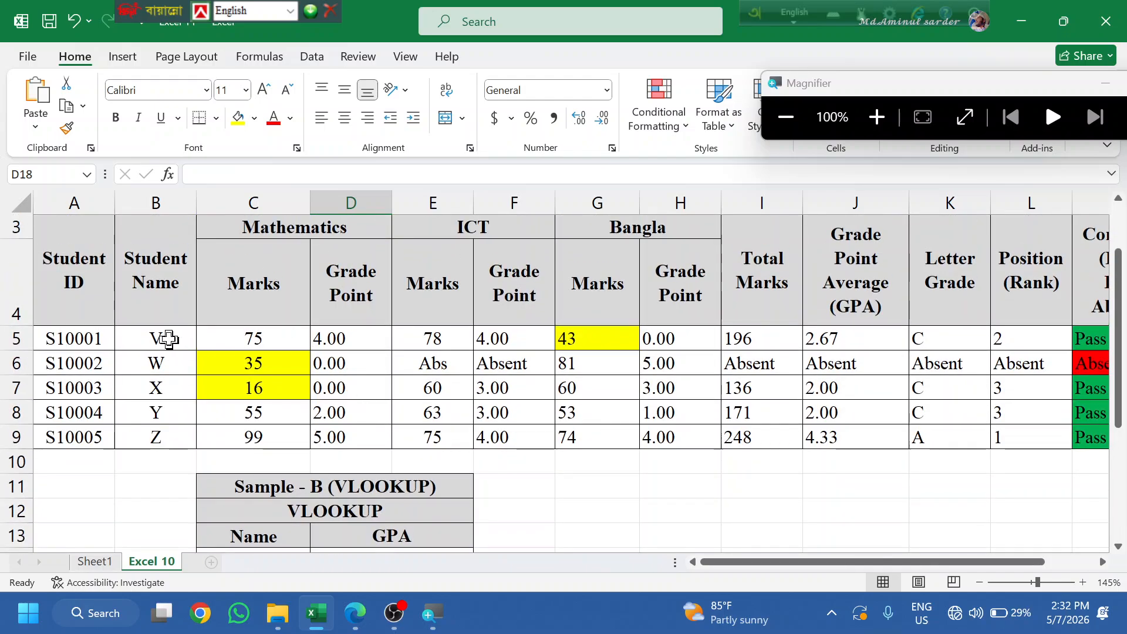
pyautogui.moveTo(168, 340); pyautogui.dragTo(165, 419)
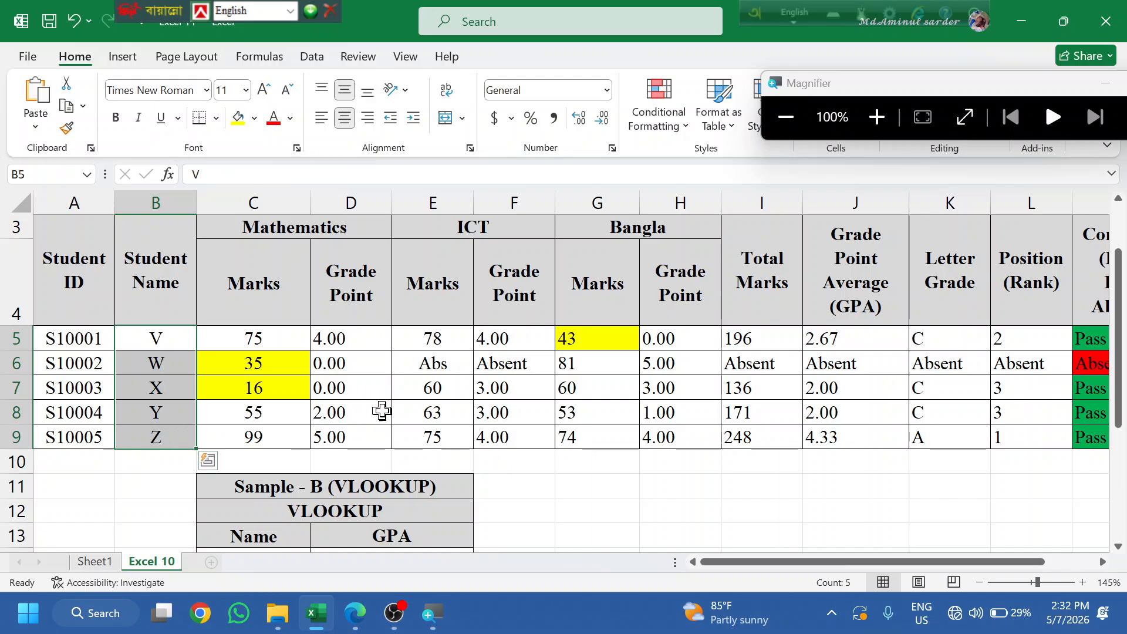
pyautogui.moveTo(734, 338); pyautogui.dragTo(755, 441)
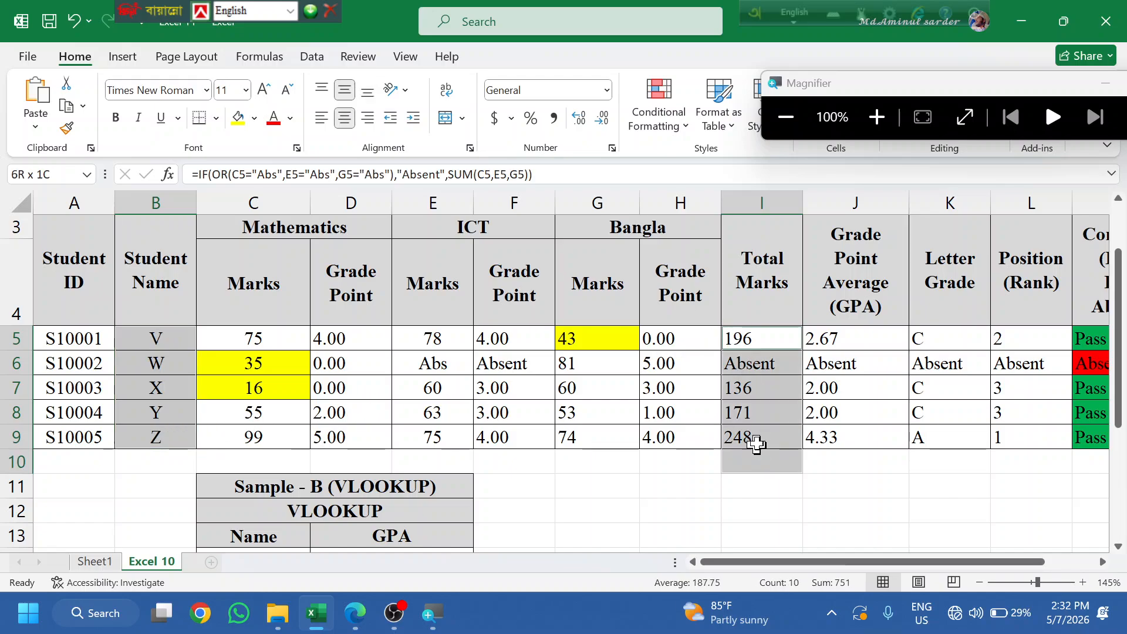
pyautogui.click(126, 57)
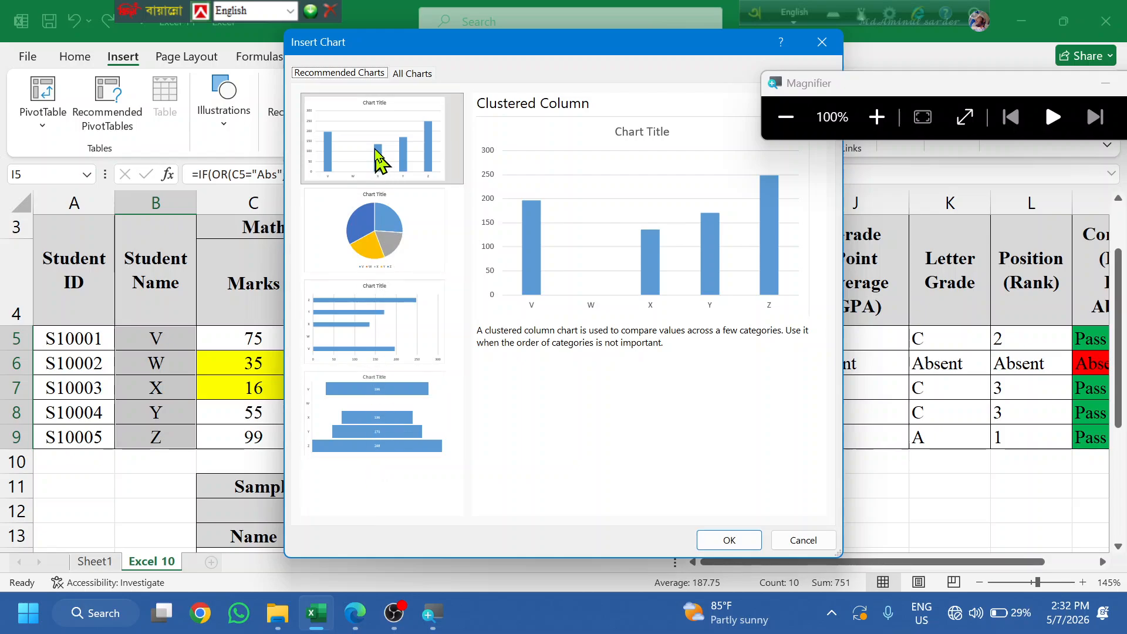
# - Insert a clustered column chart of Total Marks per student
pyautogui.click(370, 125)
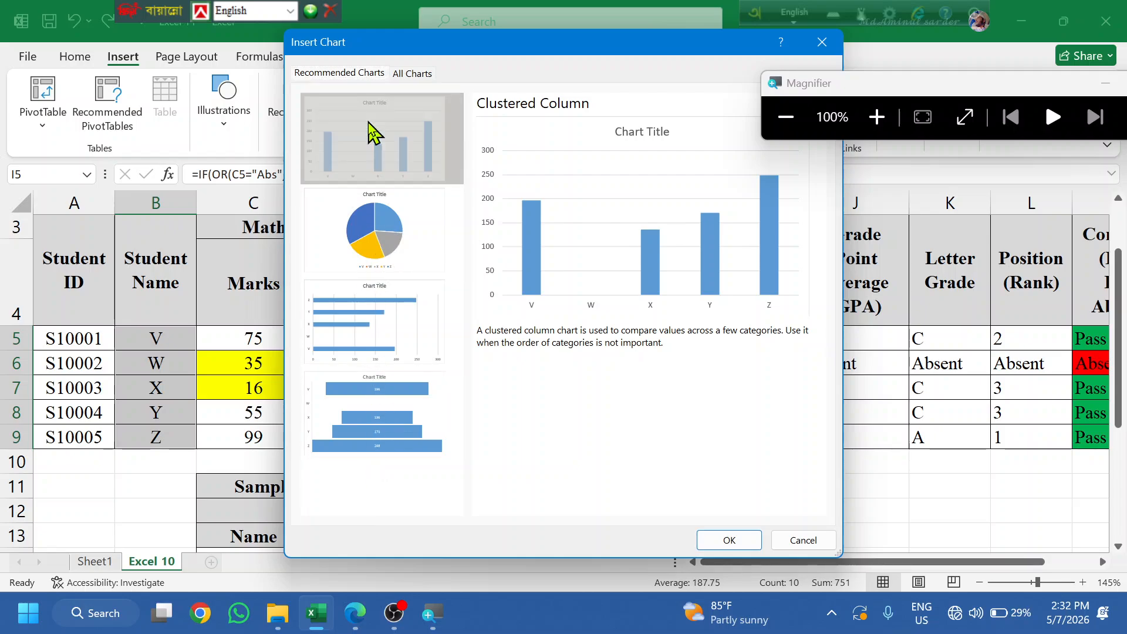
pyautogui.click(726, 538)
pyautogui.scroll(-3, 646, 504)
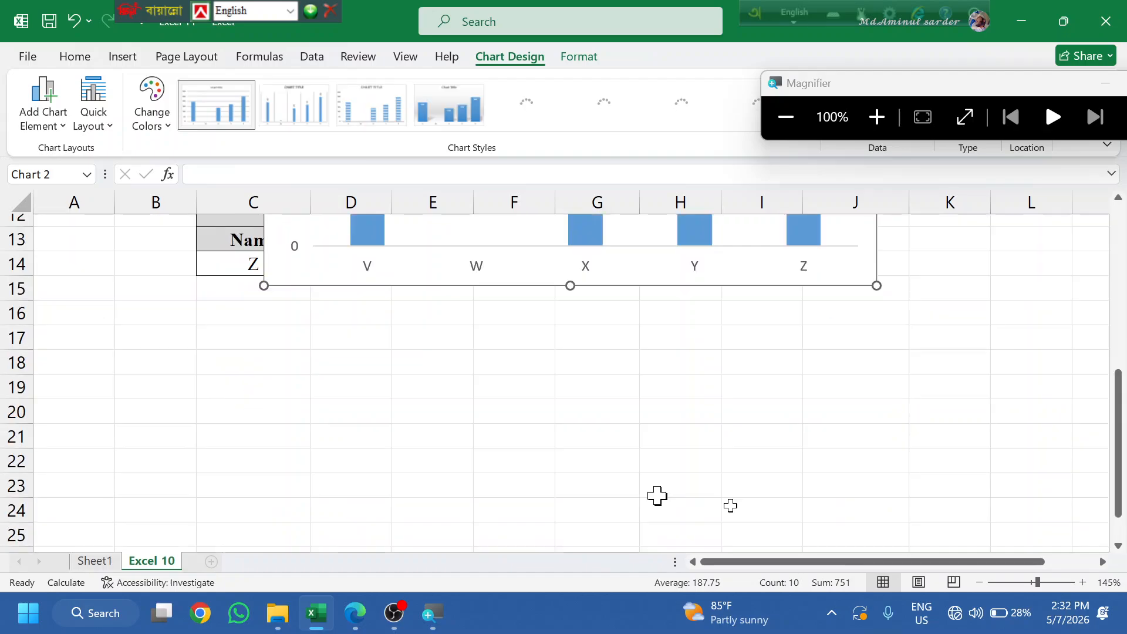
pyautogui.scroll(2, 834, 458)
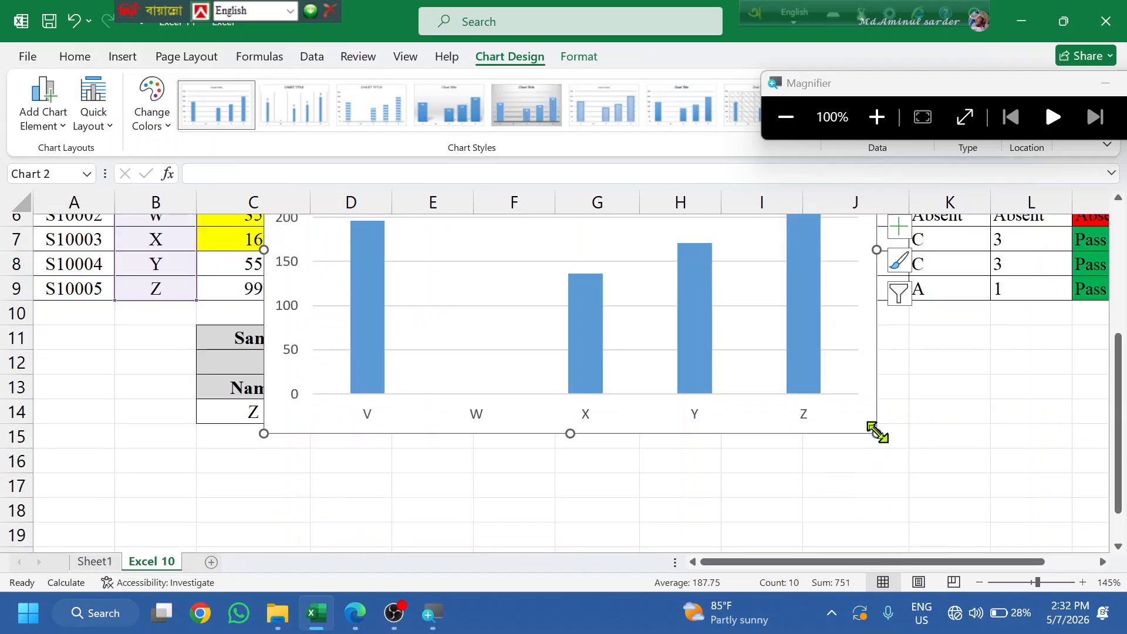
# - Shrink the chart and position it beside the VLOOKUP table
pyautogui.moveTo(875, 432); pyautogui.dragTo(699, 326)
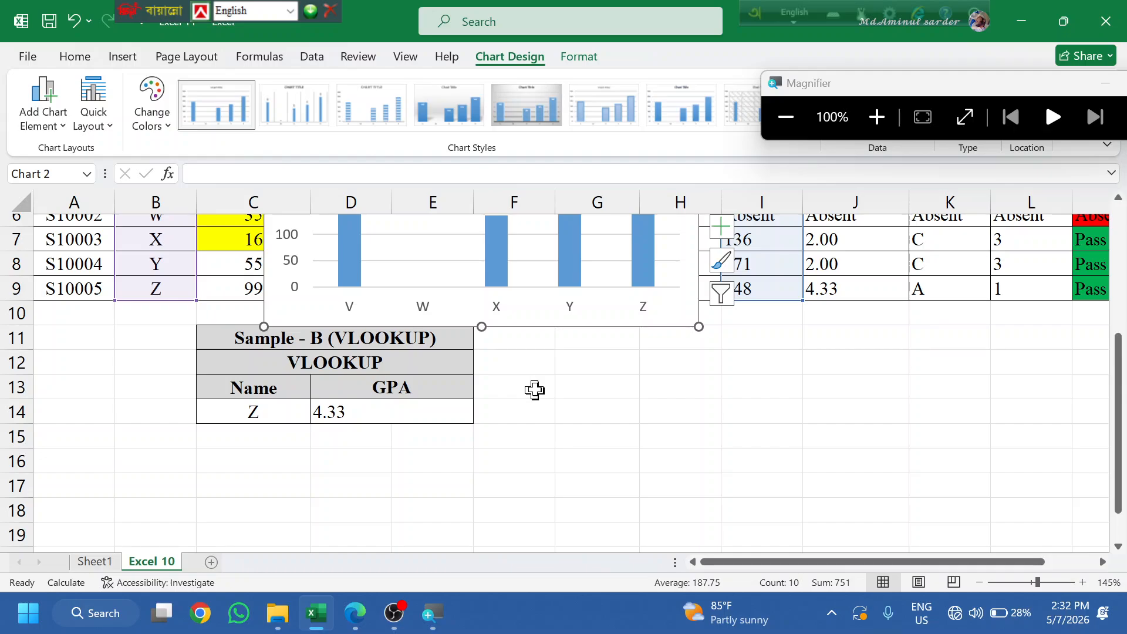
pyautogui.scroll(2, 533, 390)
pyautogui.moveTo(388, 319); pyautogui.dragTo(405, 341)
pyautogui.scroll(-3, 475, 370)
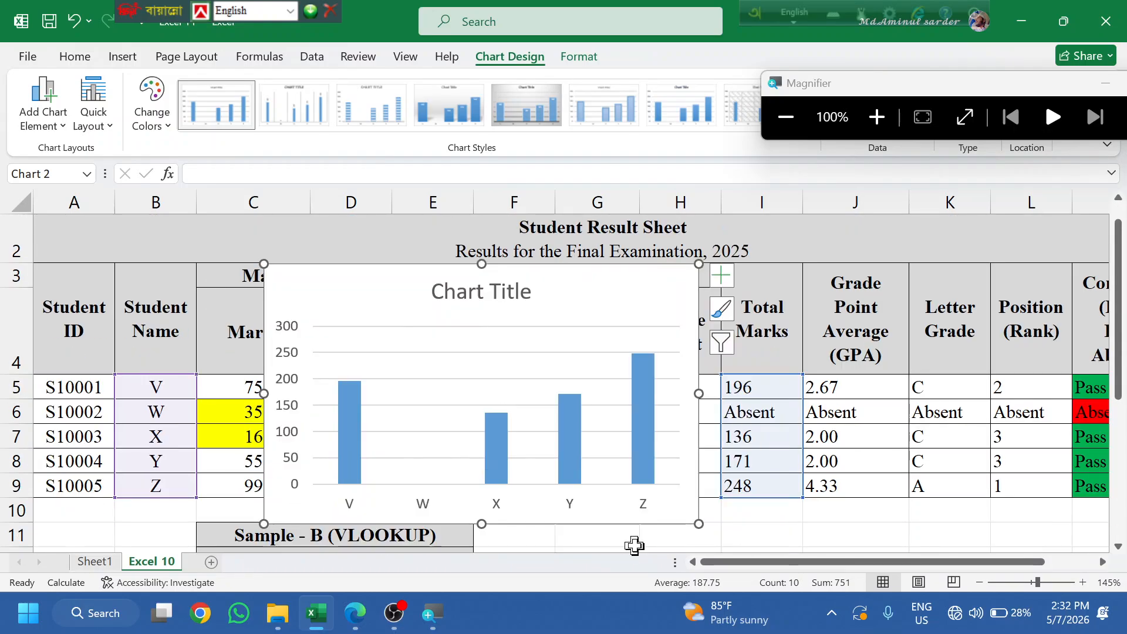
pyautogui.scroll(-2, 475, 374)
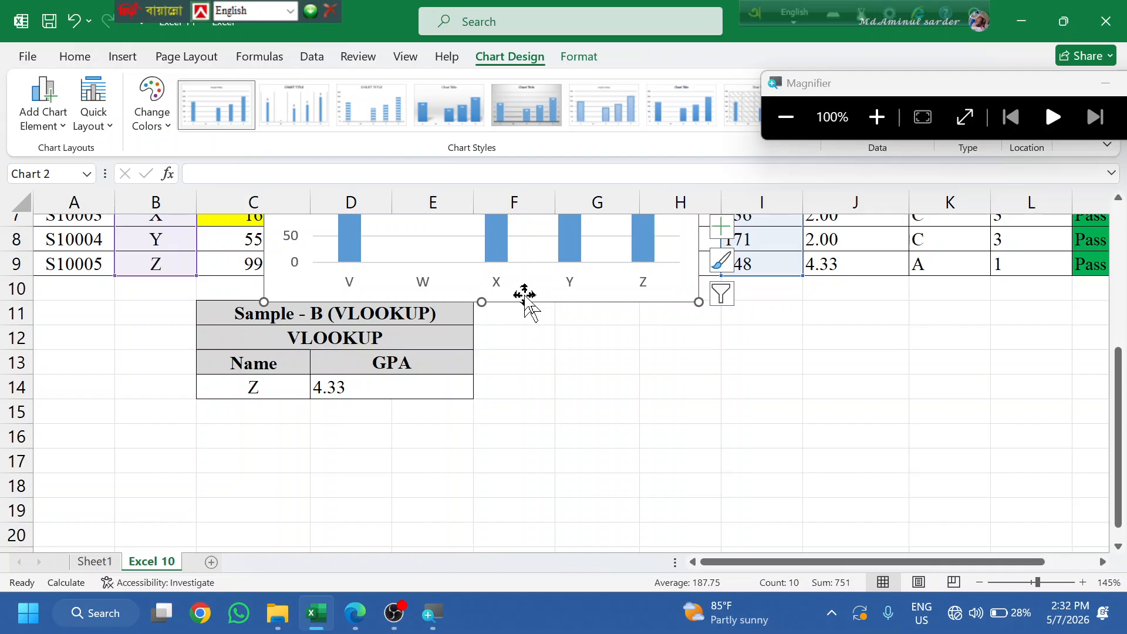
pyautogui.moveTo(526, 300); pyautogui.dragTo(750, 569)
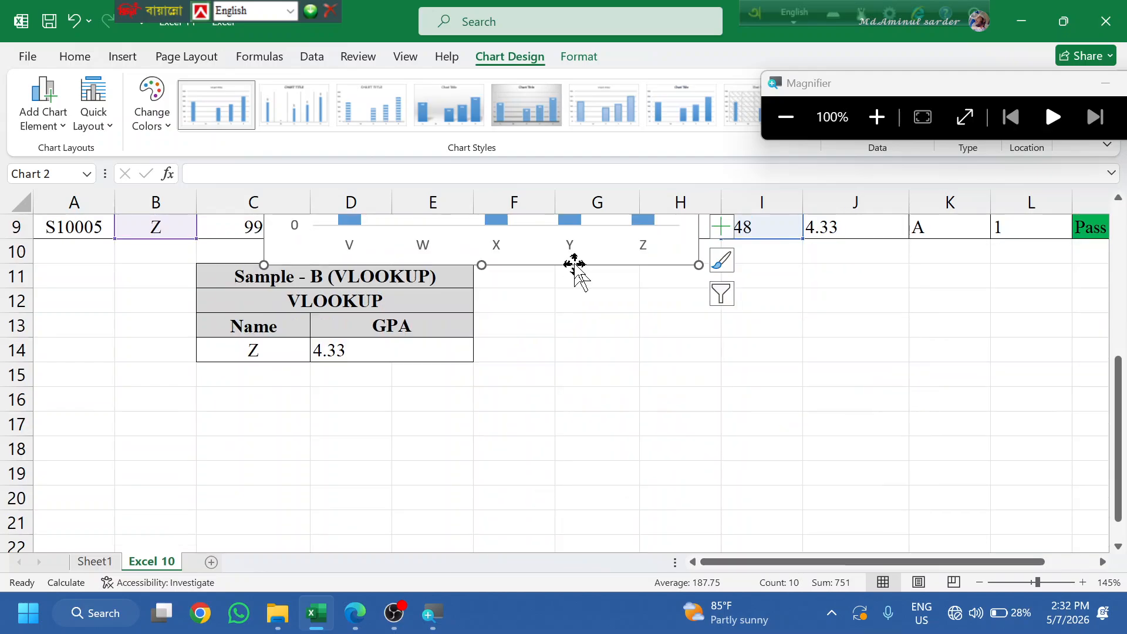
pyautogui.moveTo(576, 267); pyautogui.dragTo(834, 521)
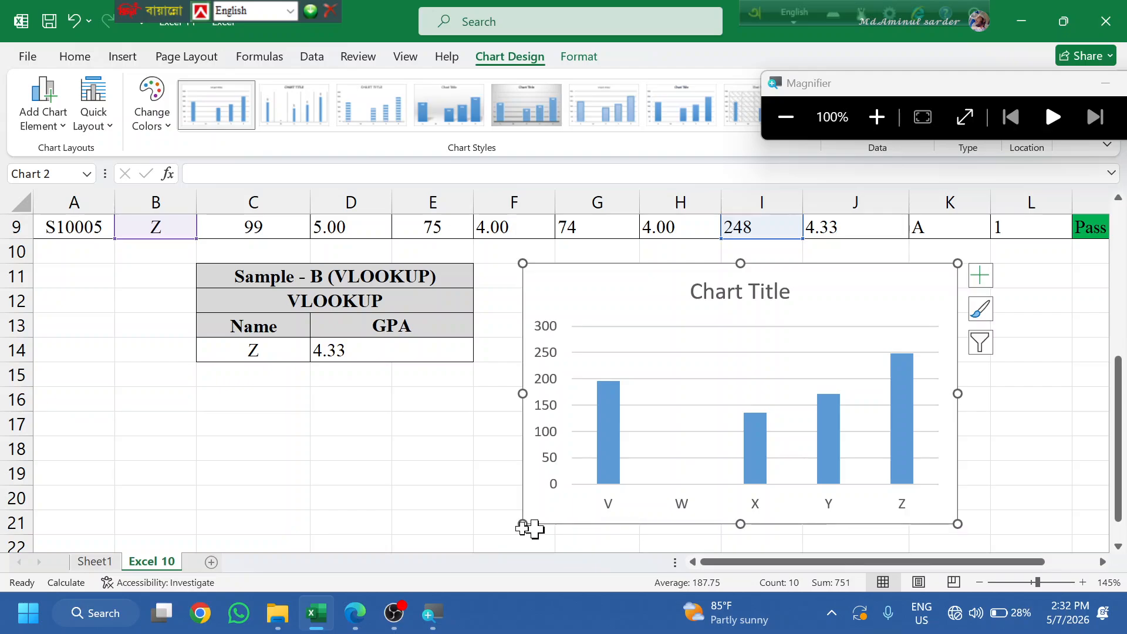
pyautogui.click(390, 505)
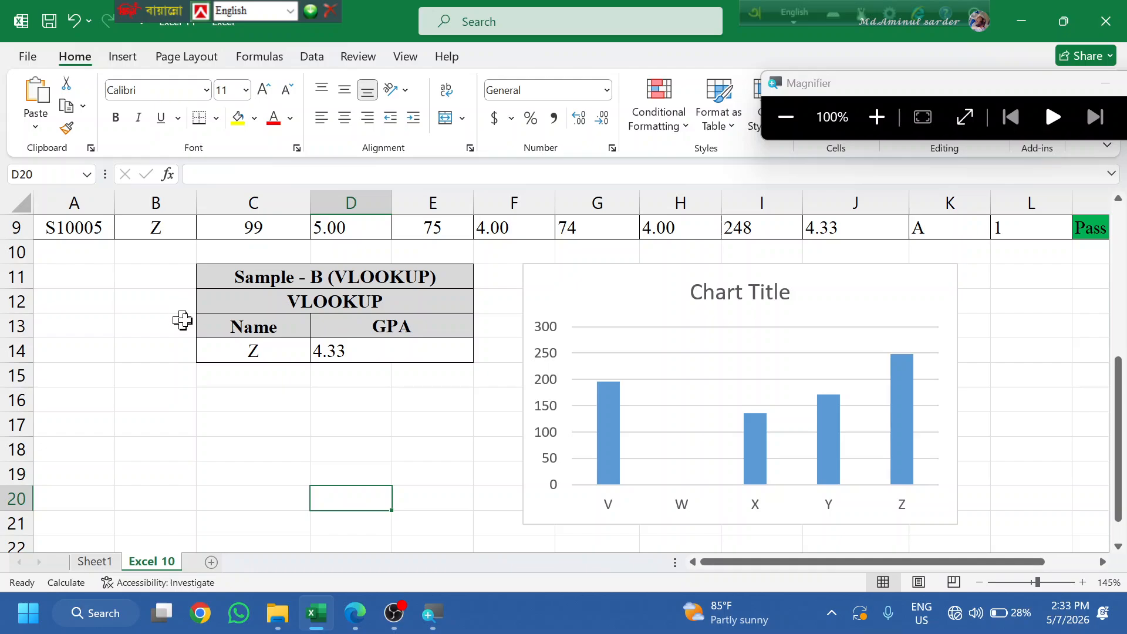
pyautogui.click(239, 515)
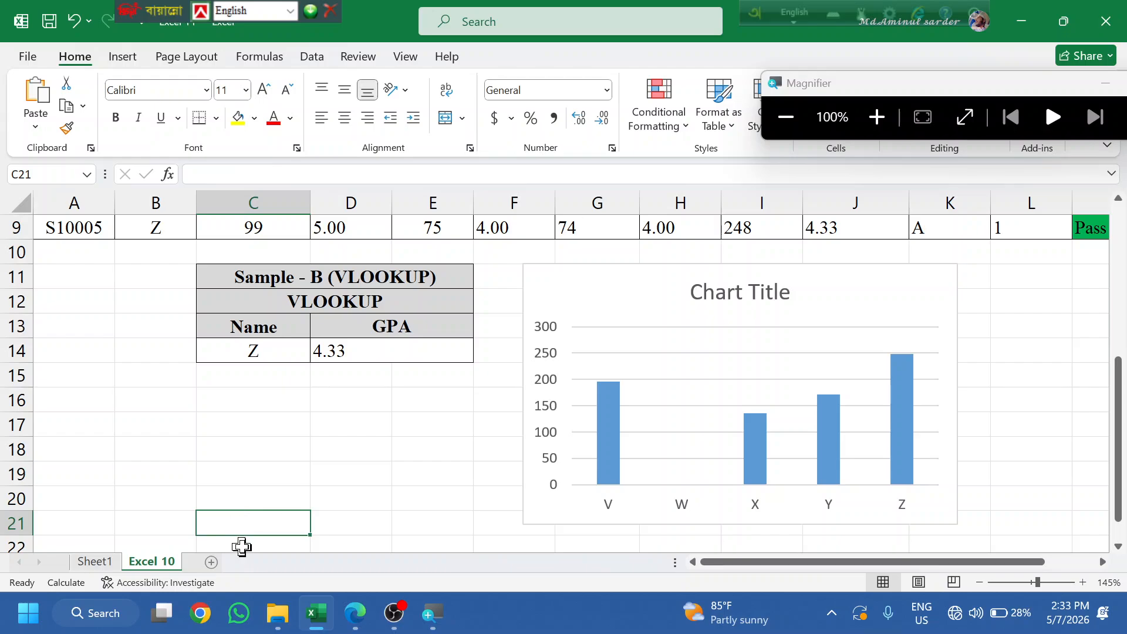
pyautogui.click(278, 612)
pyautogui.click(374, 472)
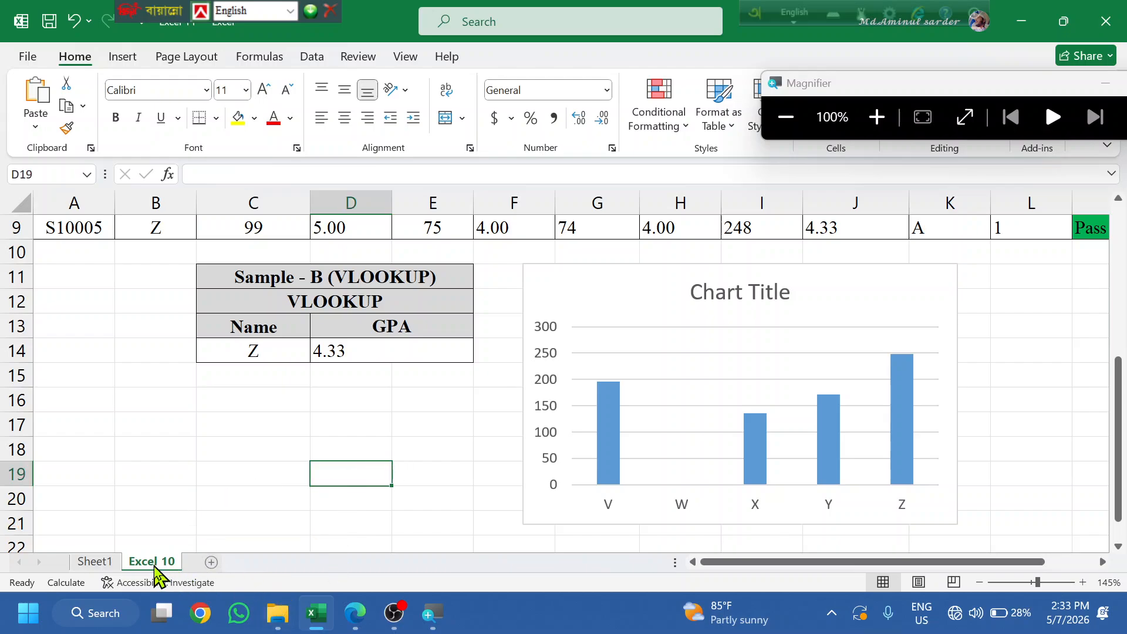
pyautogui.click(354, 614)
# - Review step 10's worksheet password-protection requirement in the job sheet PDF, then return to Excel
pyautogui.scroll(10, 322, 387)
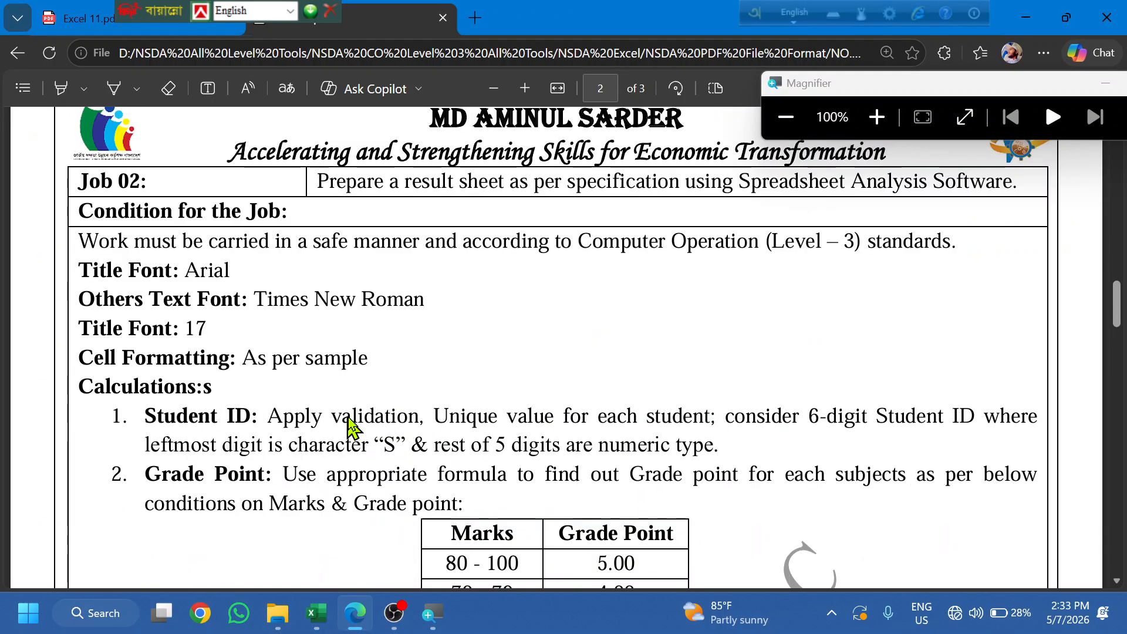
pyautogui.scroll(10, 349, 424)
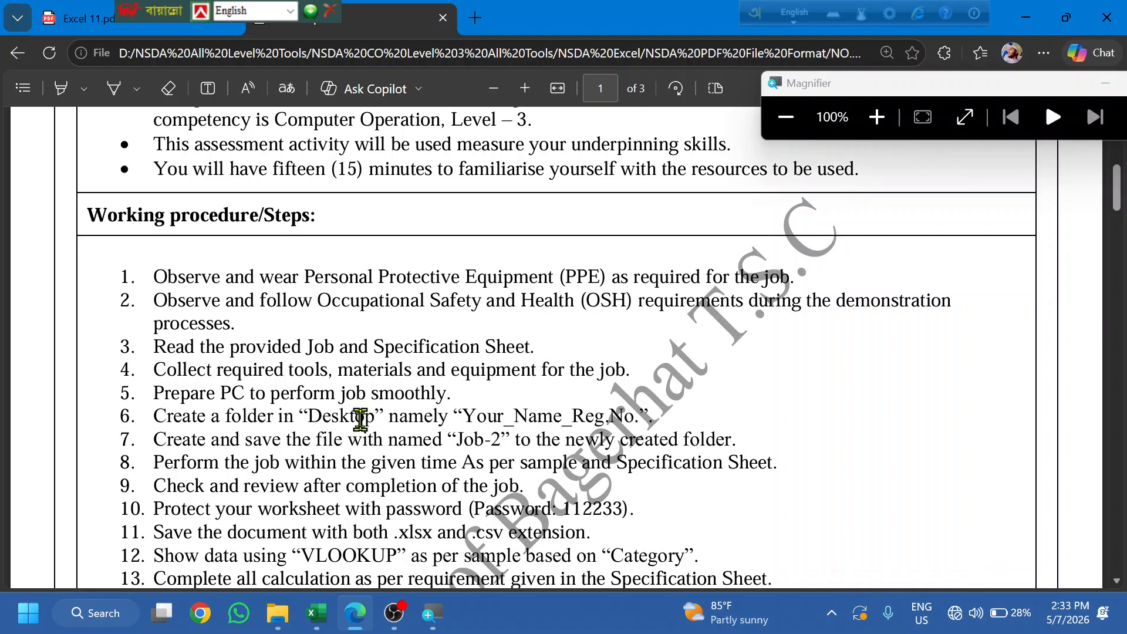
pyautogui.scroll(-4, 360, 419)
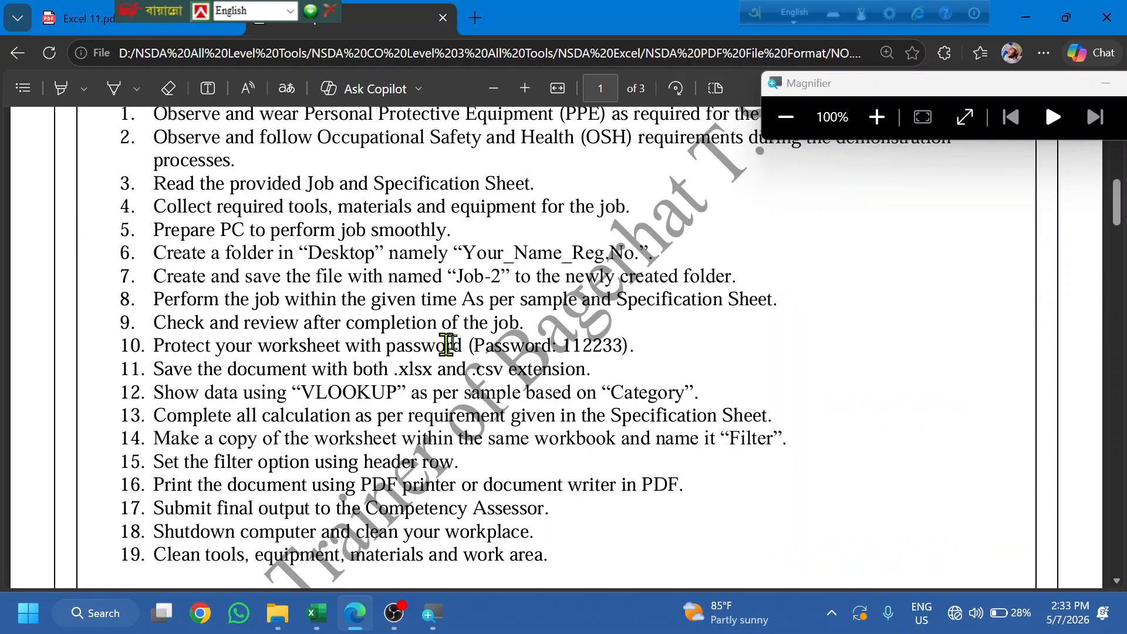
pyautogui.moveTo(371, 345); pyautogui.dragTo(658, 339)
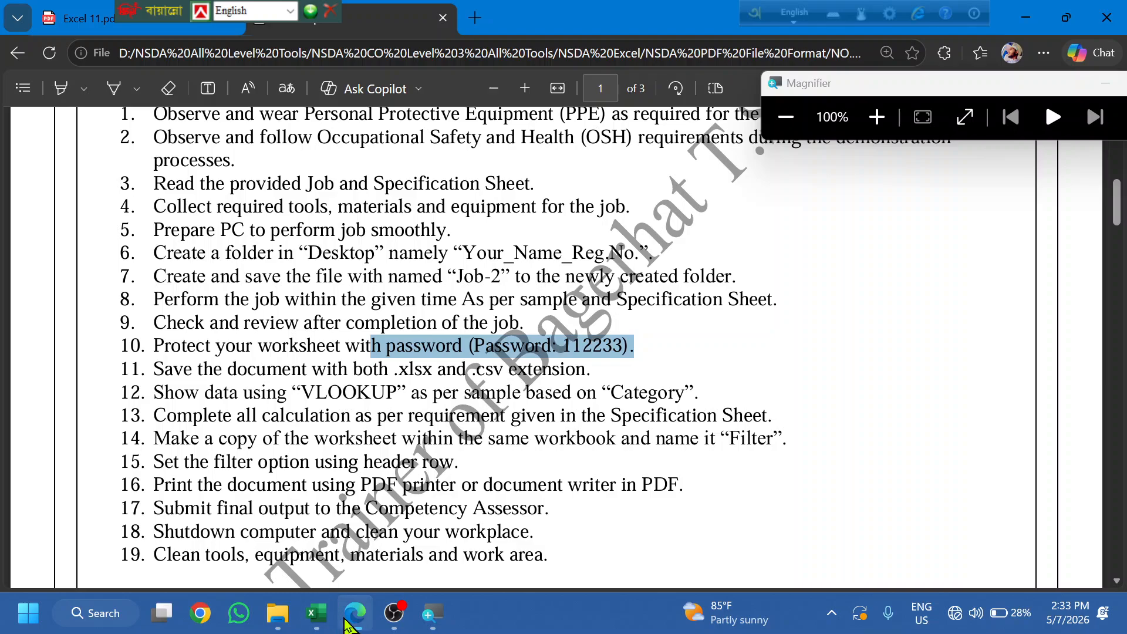
pyautogui.click(316, 613)
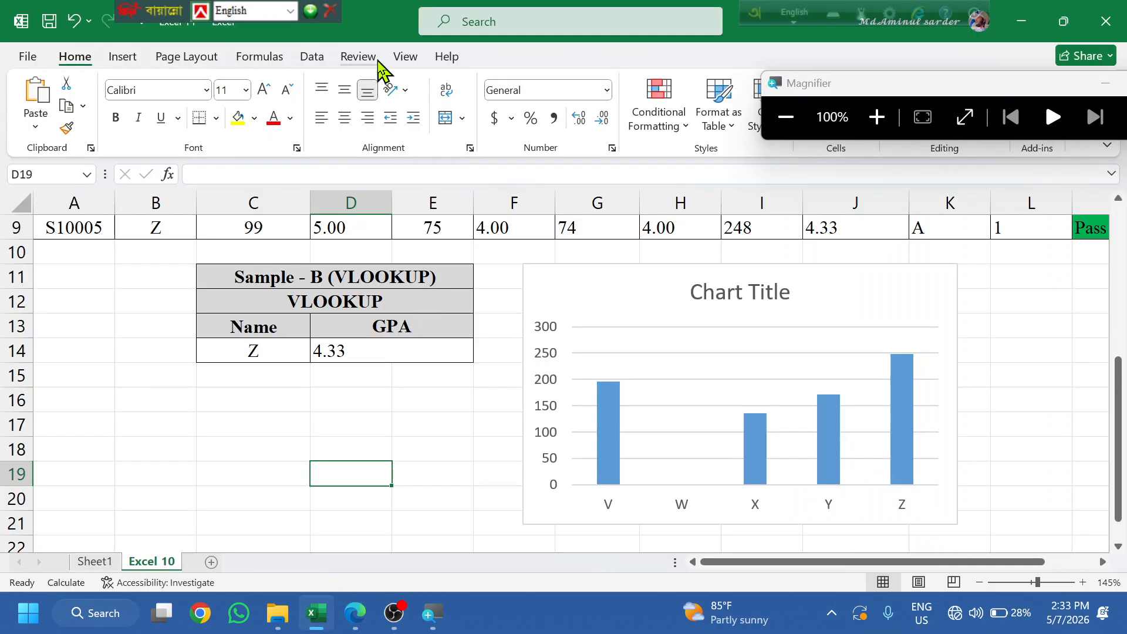
# - Close the Magnifier window covering the ribbon
pyautogui.click(361, 58)
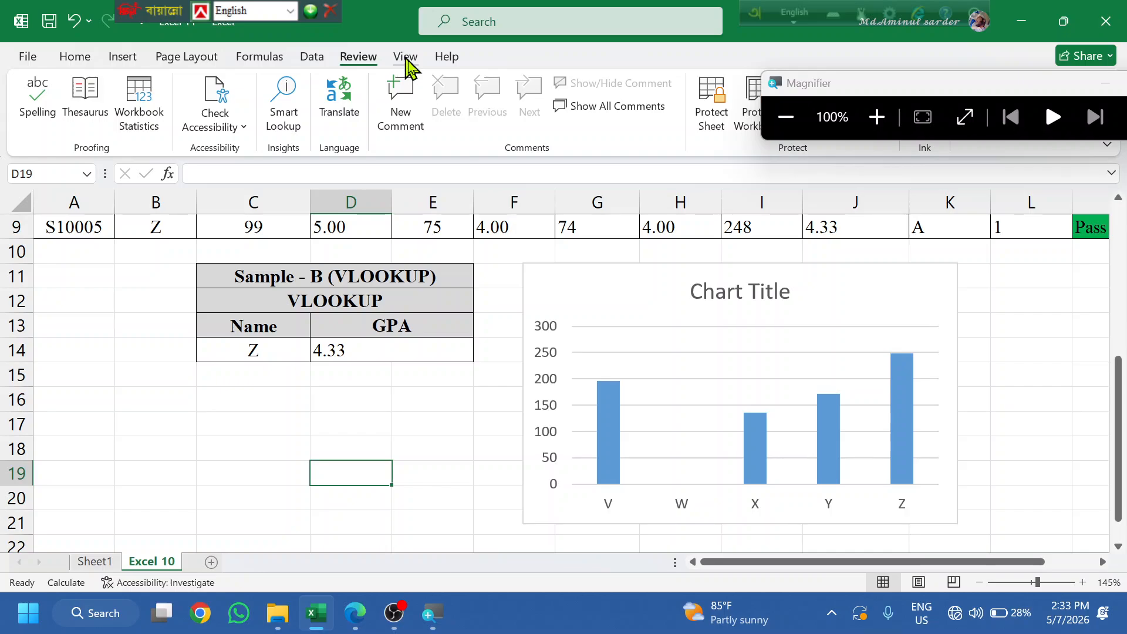
pyautogui.click(405, 59)
pyautogui.click(840, 114)
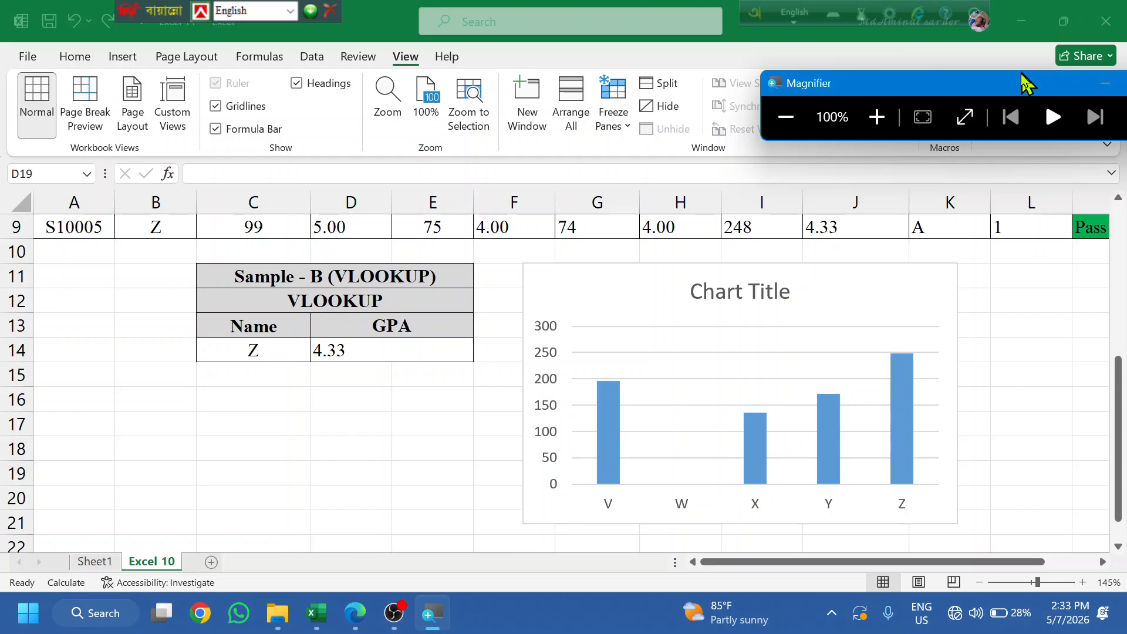
pyautogui.moveTo(1022, 73); pyautogui.dragTo(796, 116)
pyautogui.click(960, 128)
# - Protect the Excel 10 sheet with Protect Sheet, entering and confirming a password
pyautogui.click(357, 56)
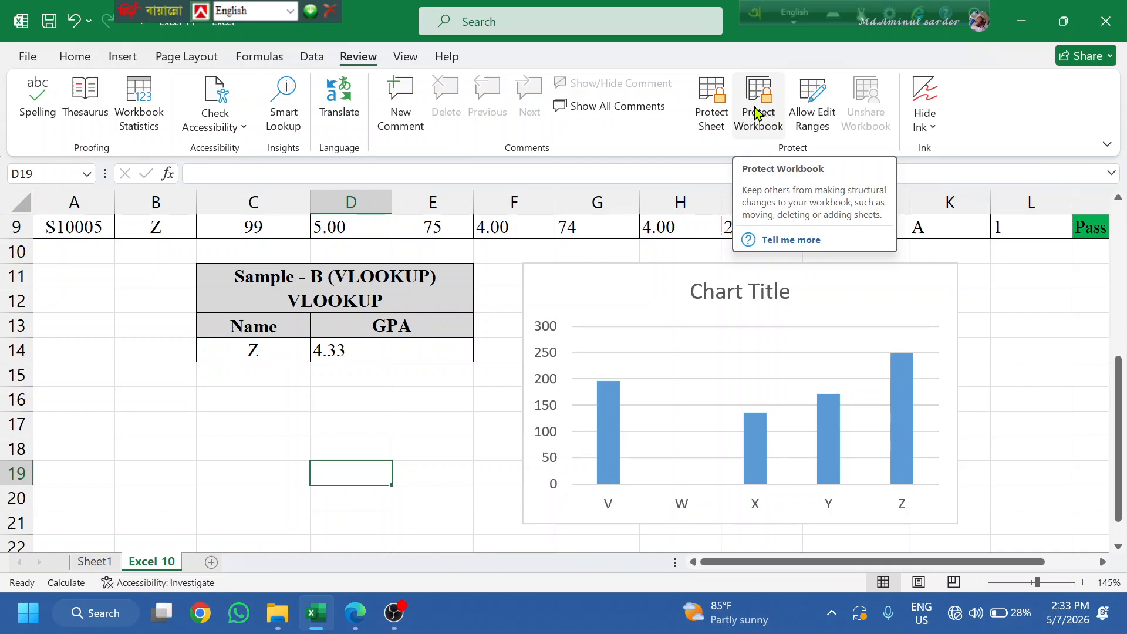
pyautogui.click(715, 111)
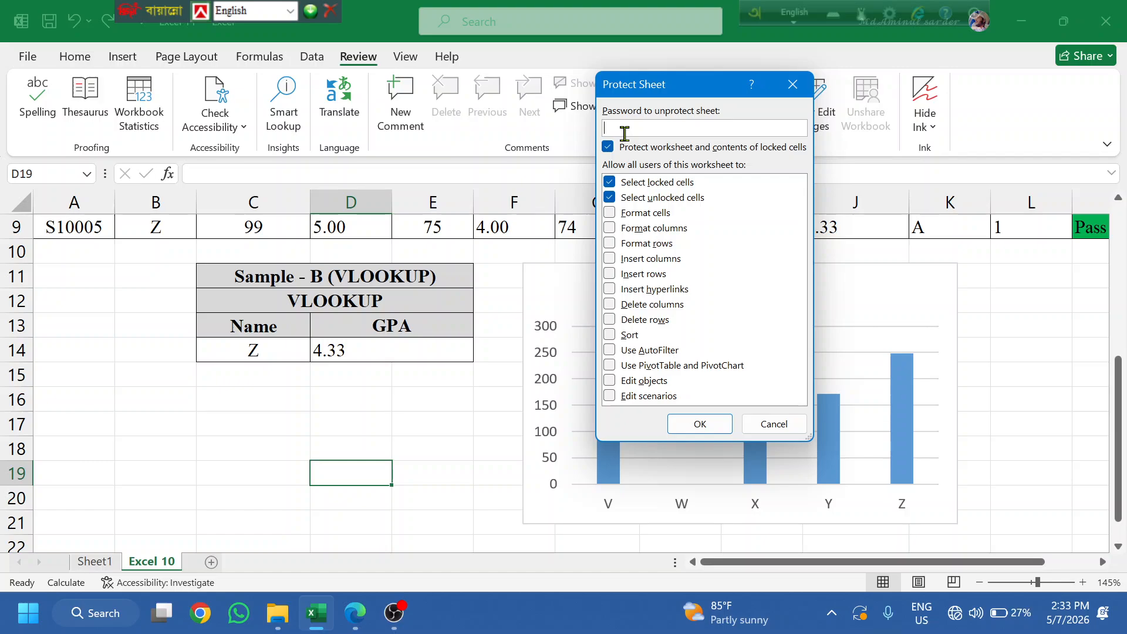
pyautogui.write('●●●●●')
pyautogui.click(707, 432)
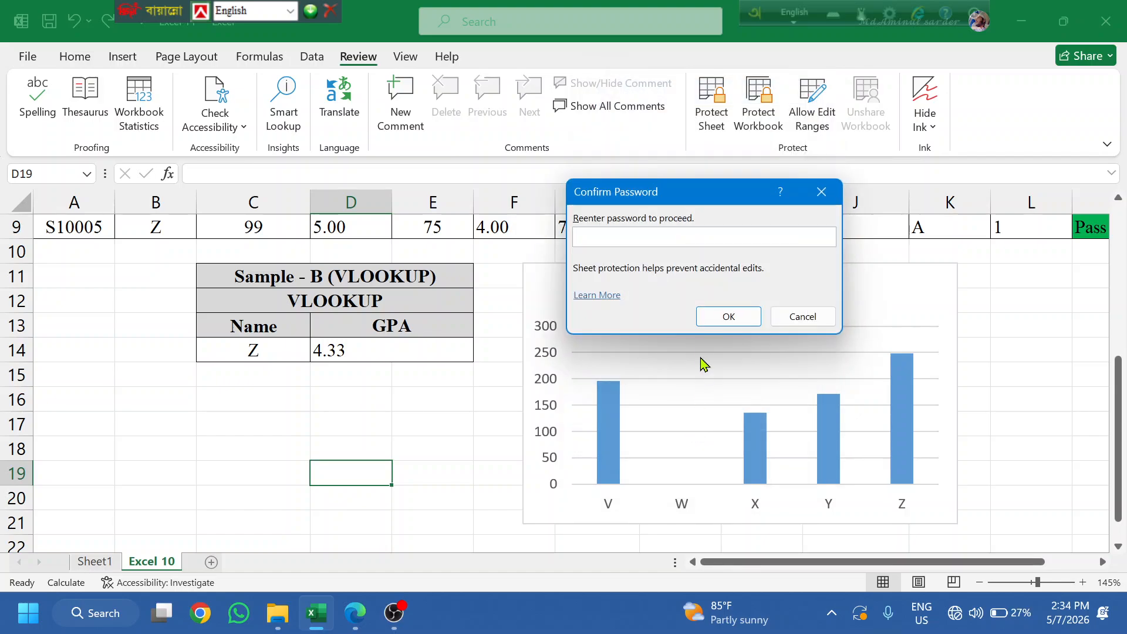
pyautogui.write('123456')
pyautogui.press('Return')
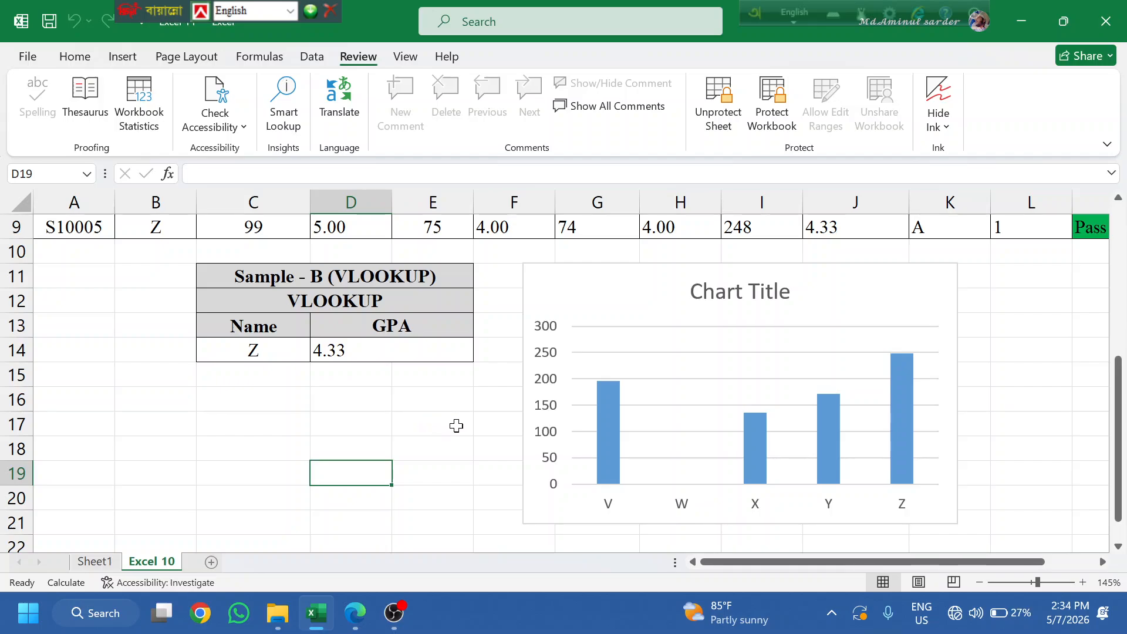
# - Close Excel and reopen Excel 11 from the NSDA Excel File format folder
pyautogui.click(1115, 10)
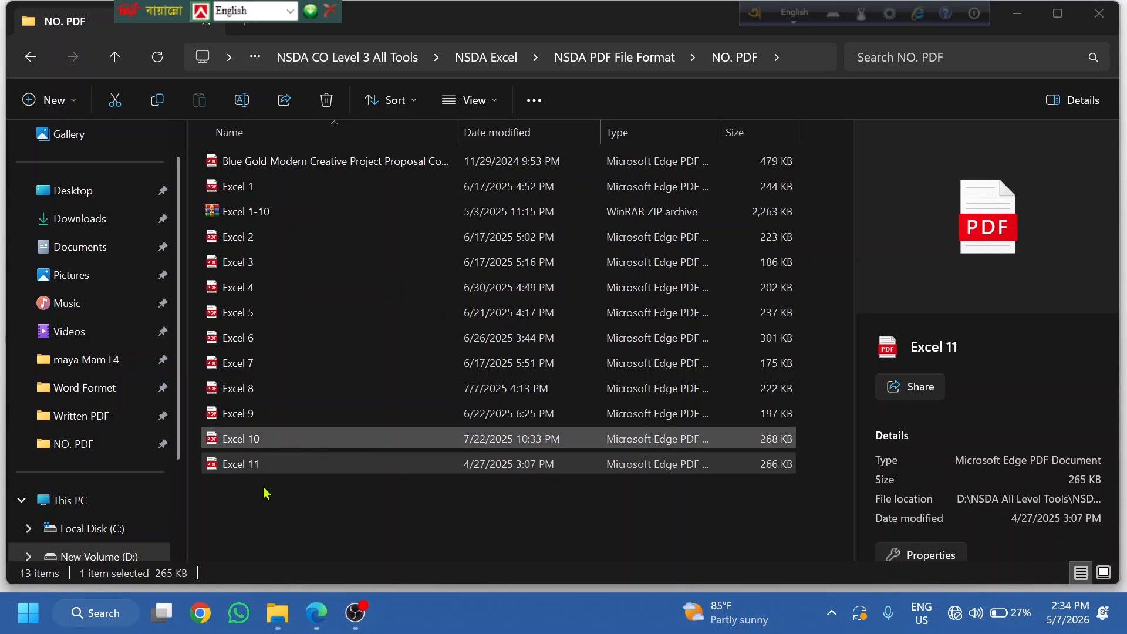
pyautogui.click(114, 57)
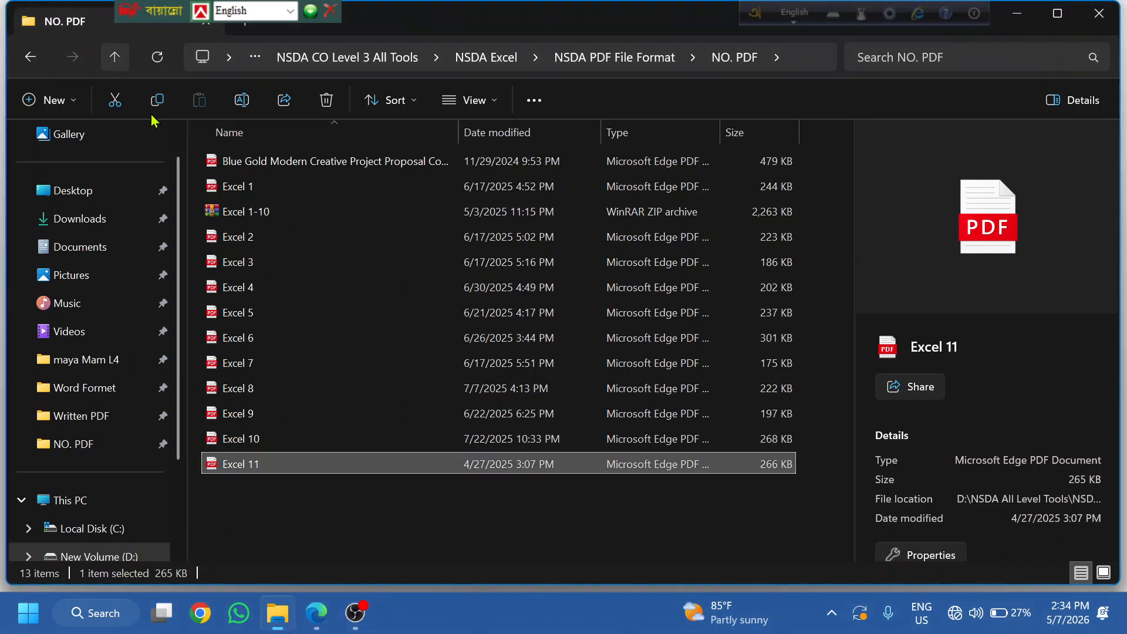
pyautogui.click(115, 57)
pyautogui.doubleClick(284, 186)
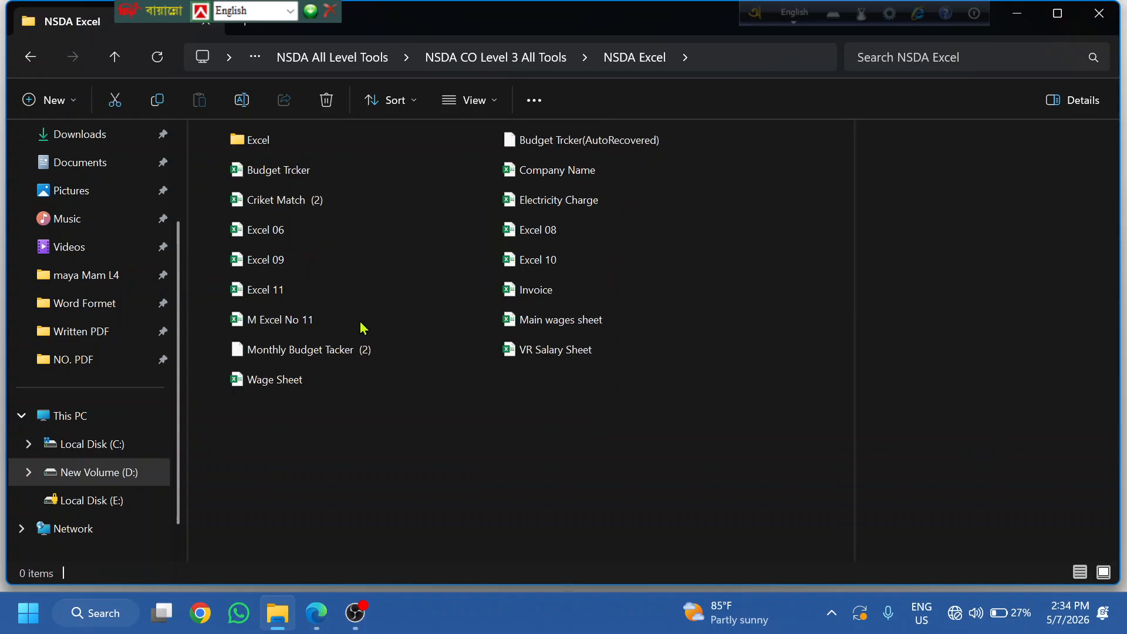
pyautogui.click(286, 291)
pyautogui.doubleClick(286, 291)
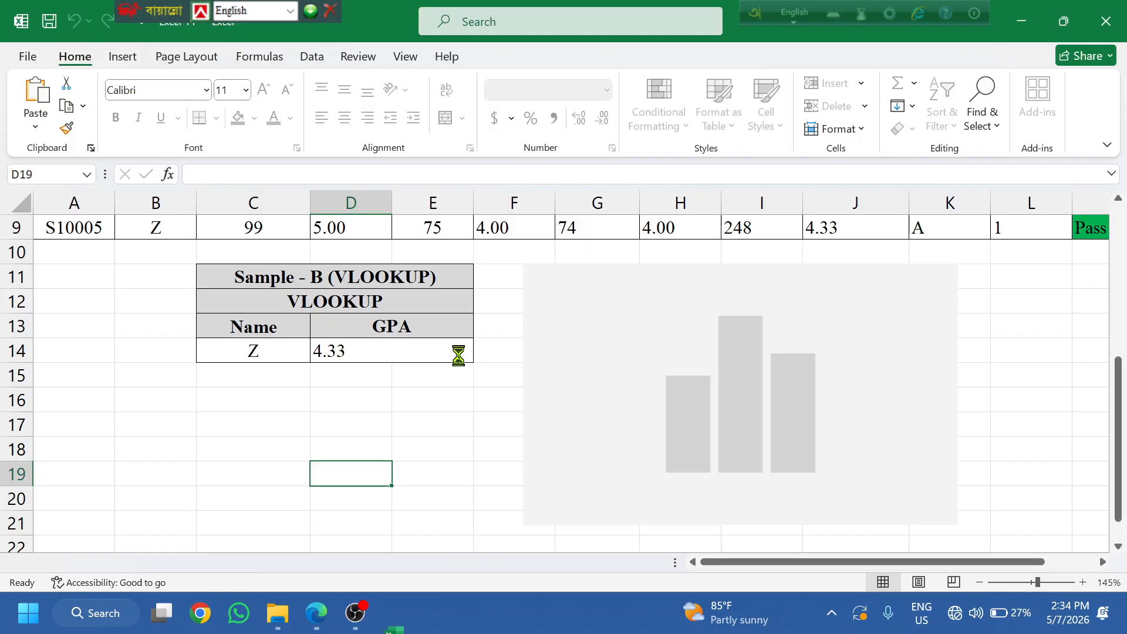
# - Try editing cells D16 and B11 and dismiss both protected-sheet warnings
pyautogui.click(323, 388)
pyautogui.doubleClick(375, 404)
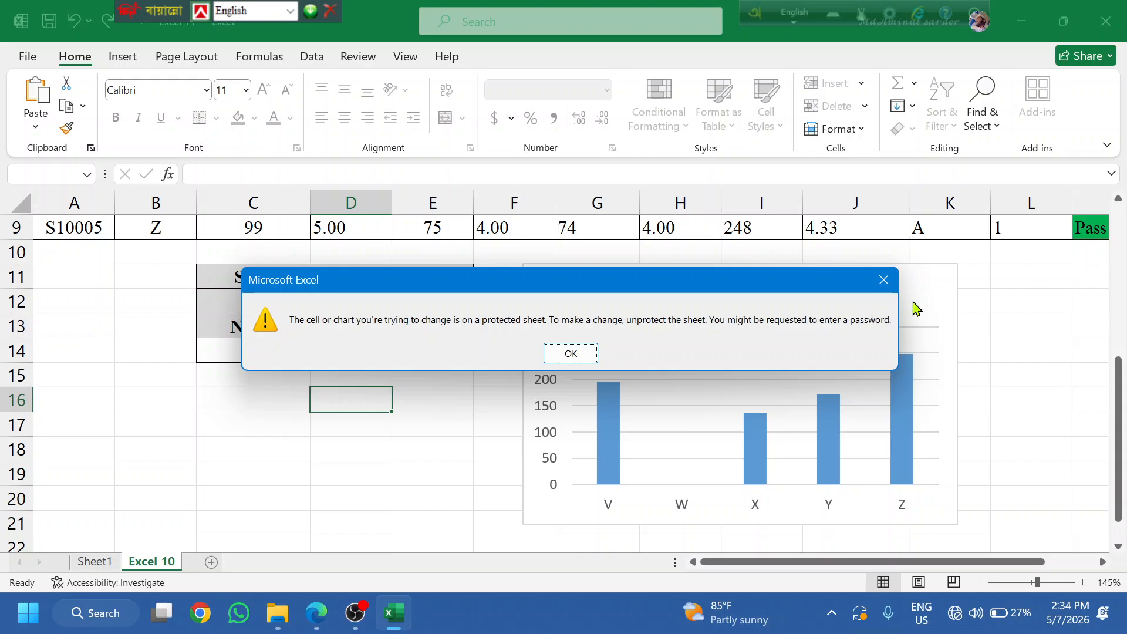
pyautogui.click(892, 284)
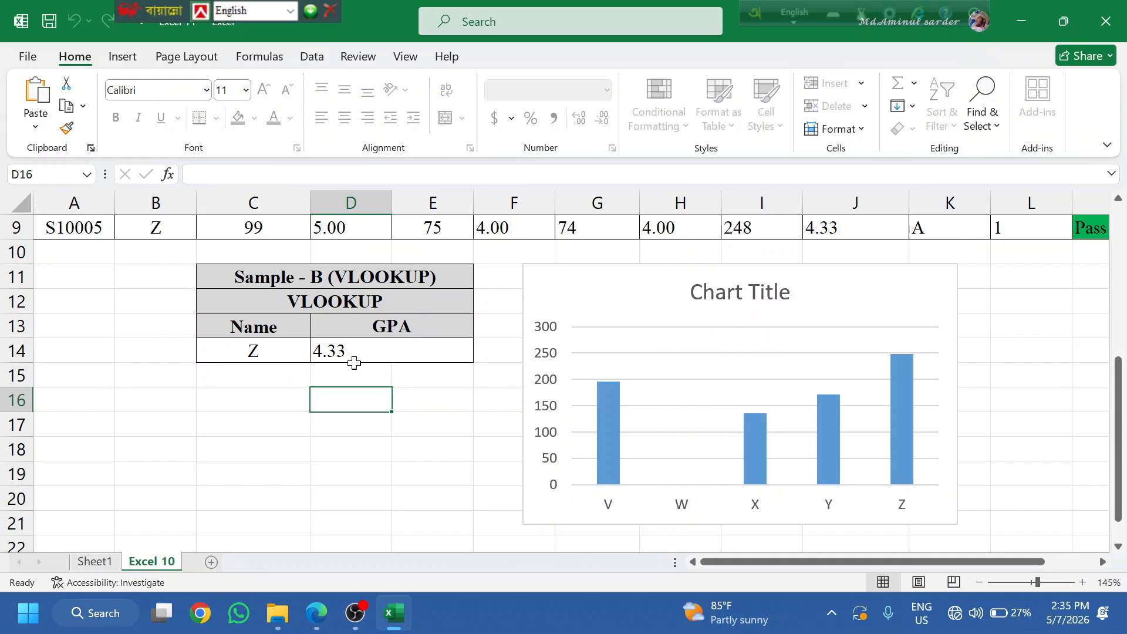
pyautogui.scroll(2, 217, 407)
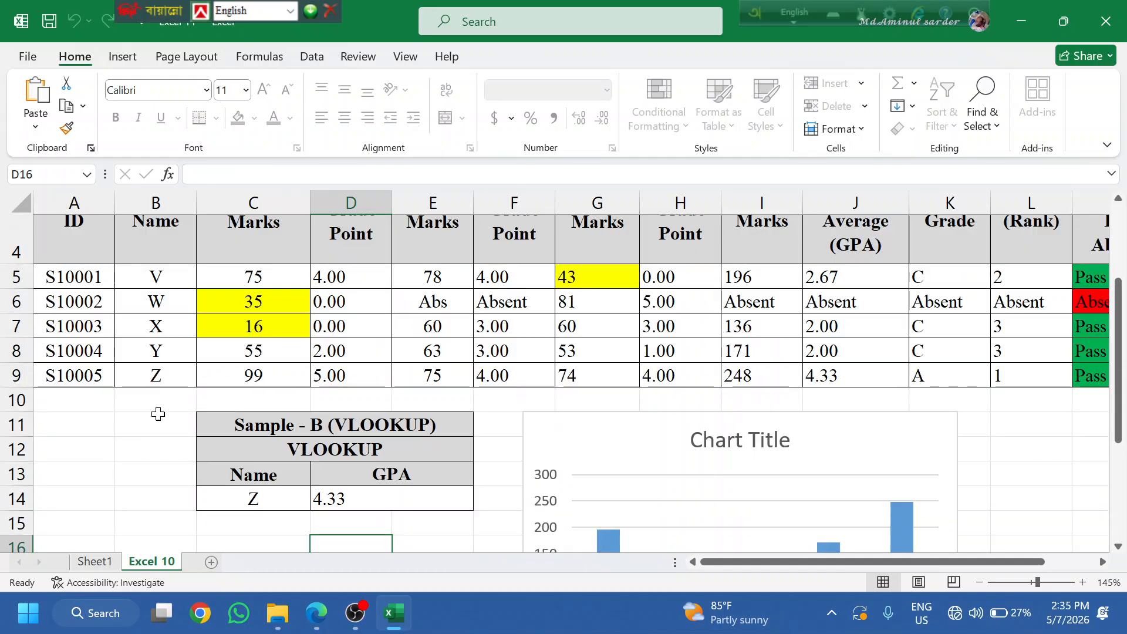
pyautogui.click(168, 422)
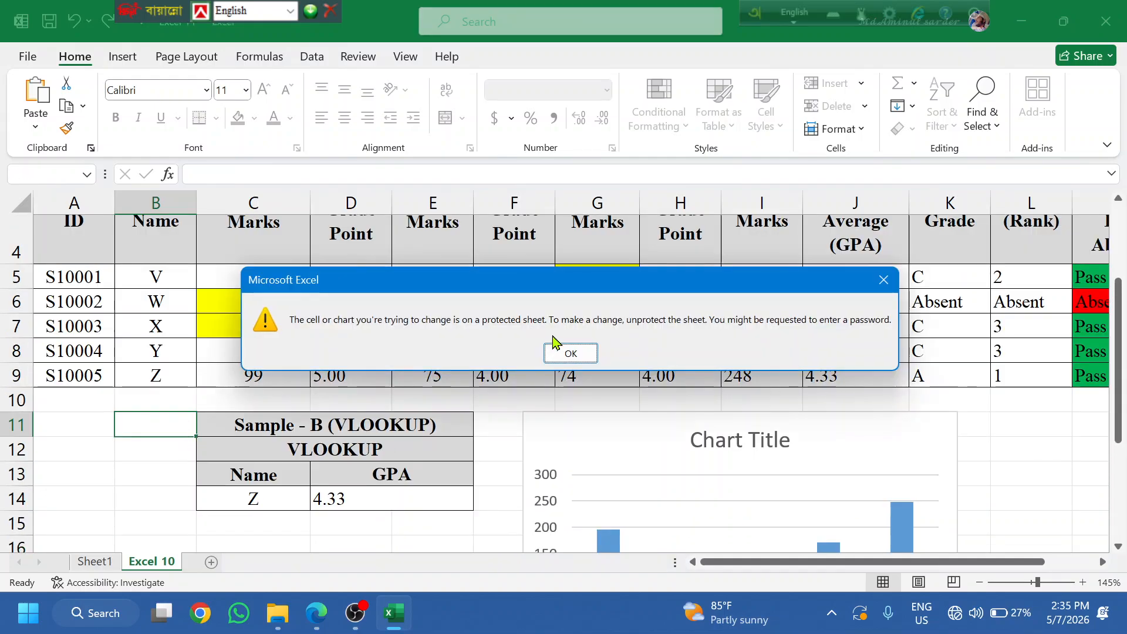
pyautogui.click(884, 279)
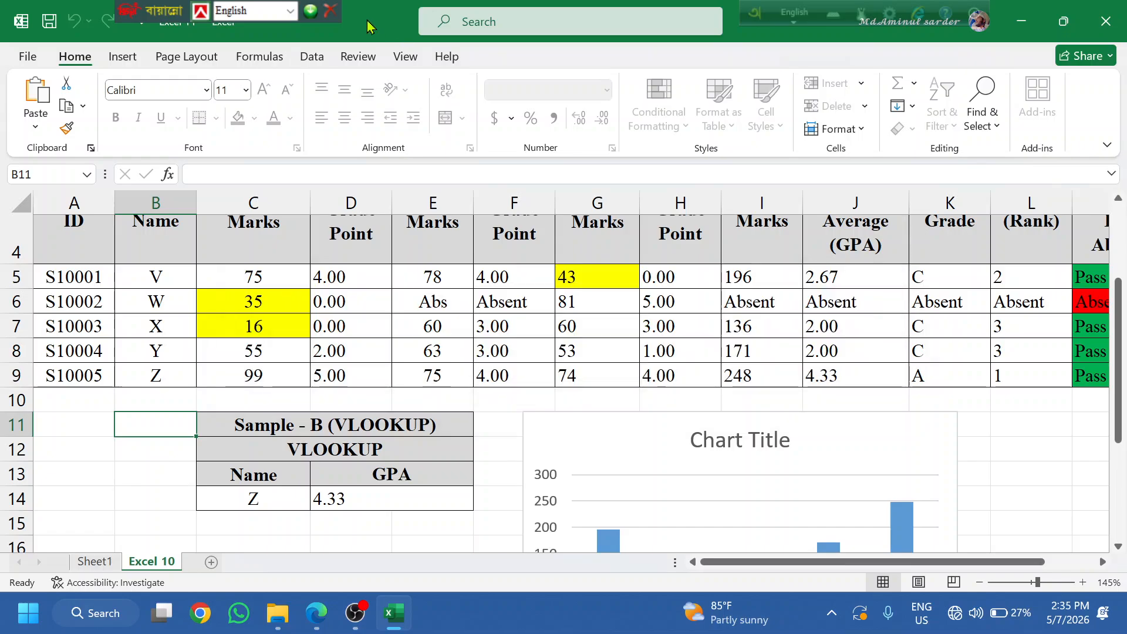
pyautogui.click(360, 56)
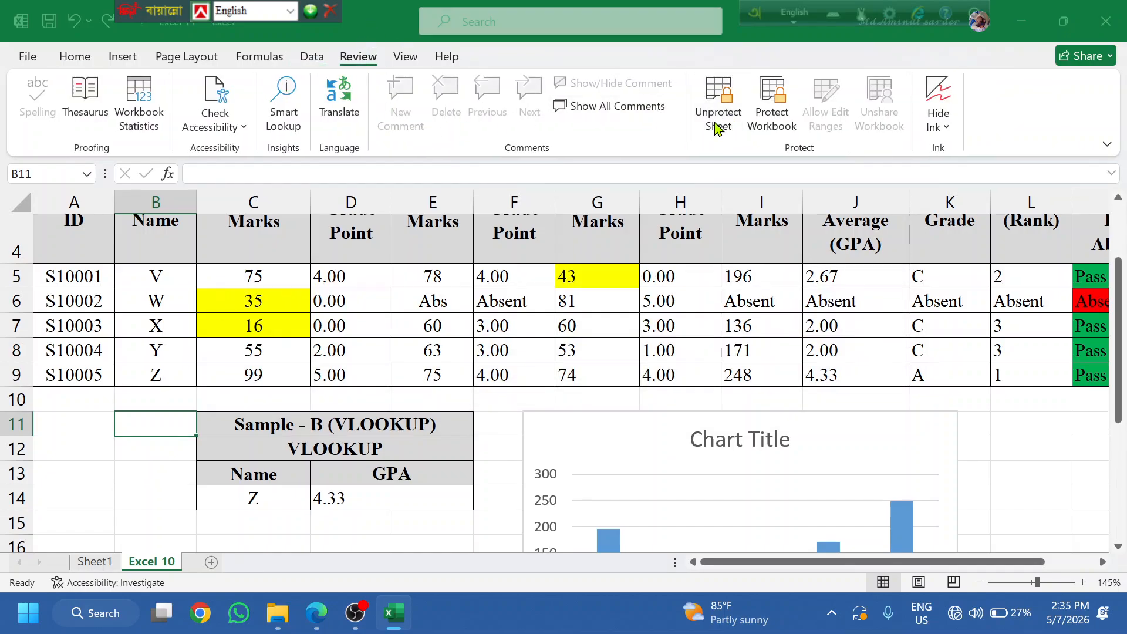
# - Unprotect the sheet with its password, then check cells H6, G9 and G7
pyautogui.click(718, 103)
pyautogui.write('1234')
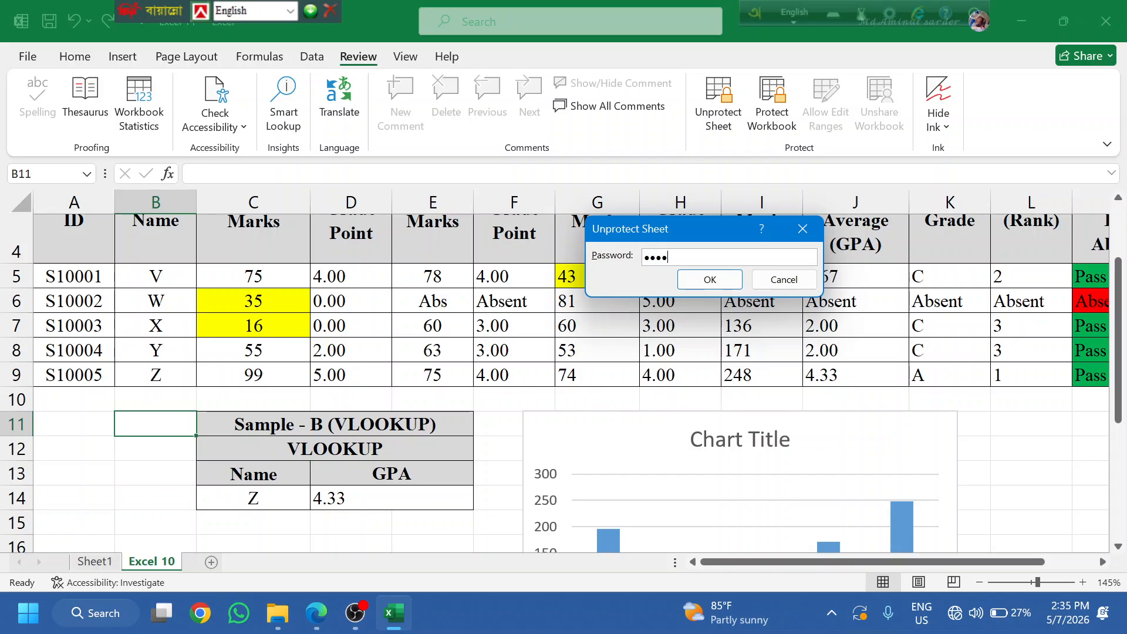
pyautogui.press('Return')
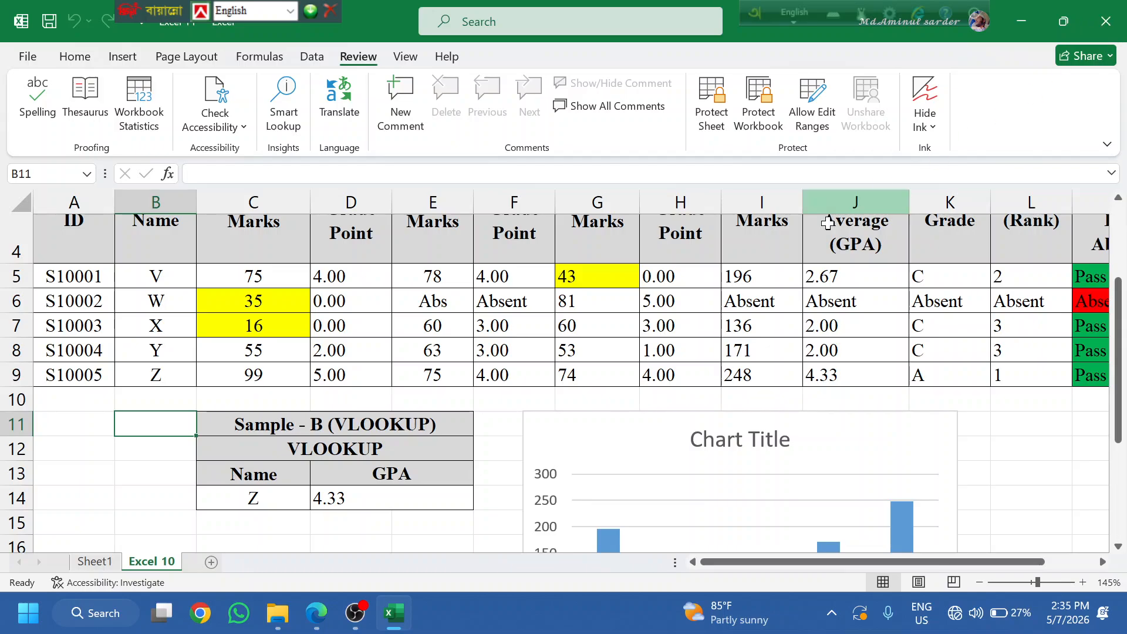
pyautogui.click(649, 310)
pyautogui.click(585, 373)
pyautogui.click(636, 321)
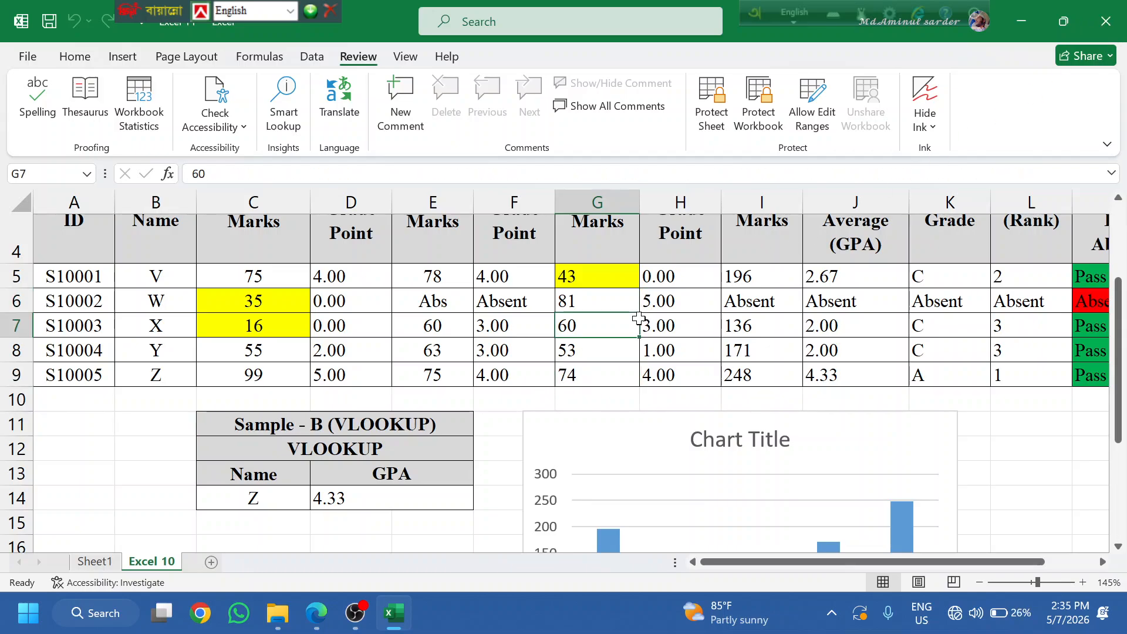
# - Close the Excel 11 workbook with saving, then reopen it from File Explorer
pyautogui.click(1106, 21)
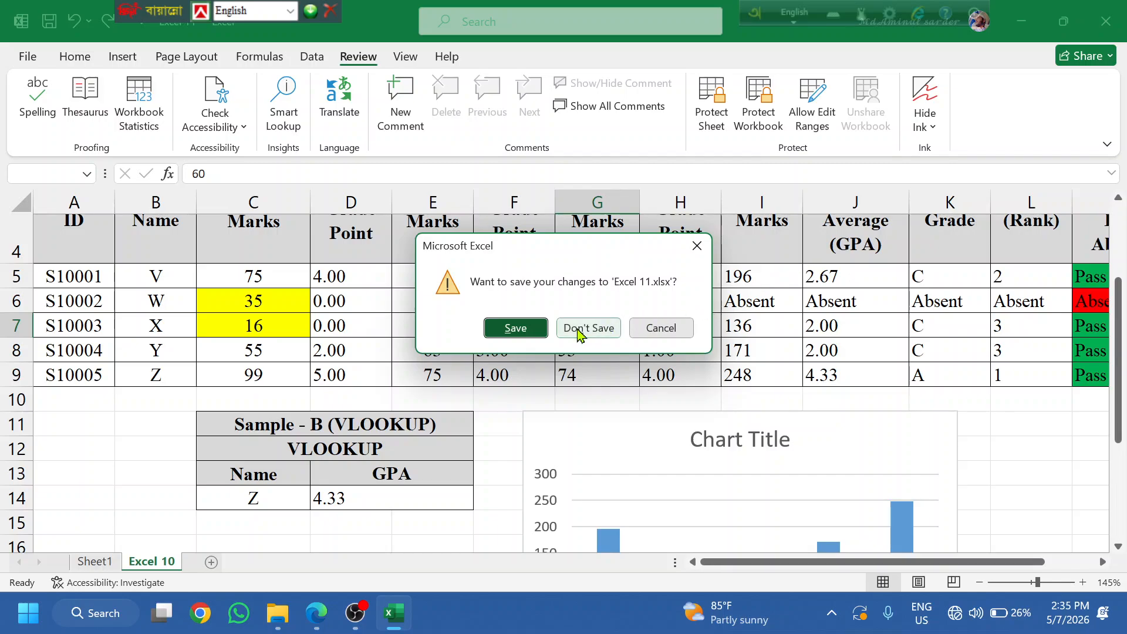
pyautogui.click(515, 329)
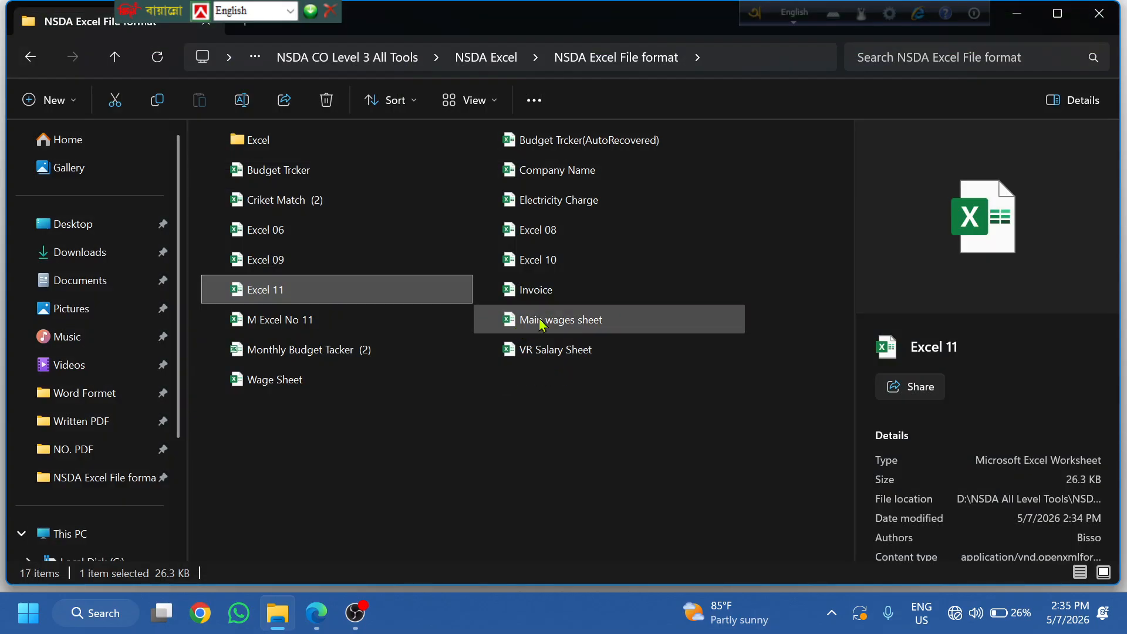
pyautogui.doubleClick(329, 293)
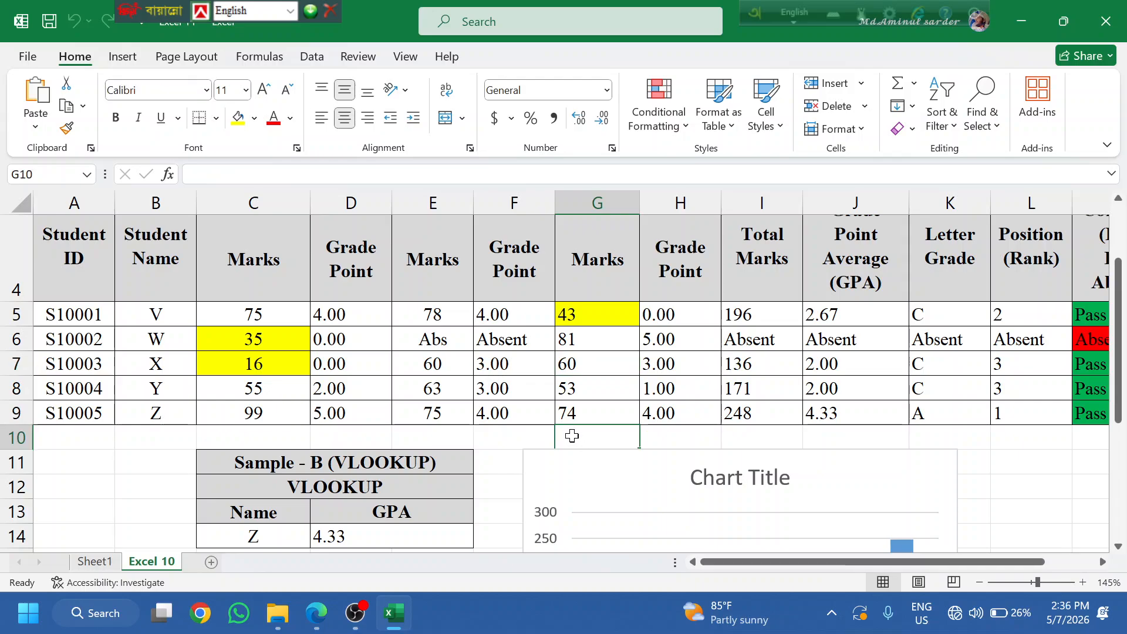
pyautogui.write('ffff')
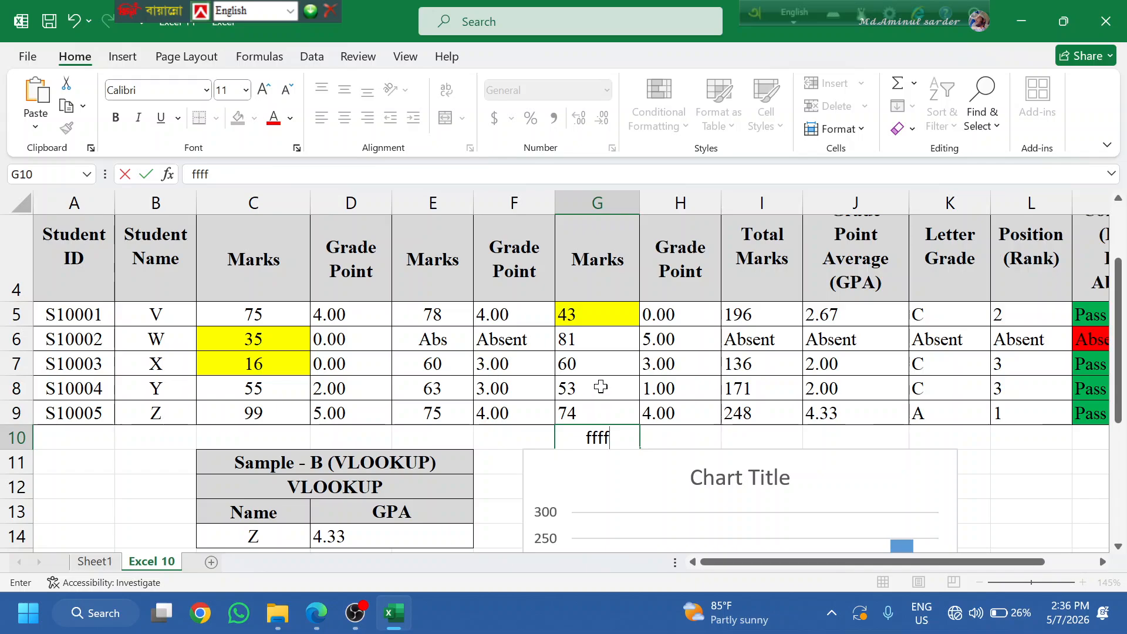
pyautogui.press('BackSpace')
pyautogui.press('BackSpace')
pyautogui.press('BackSpace')
pyautogui.press('BackSpace')
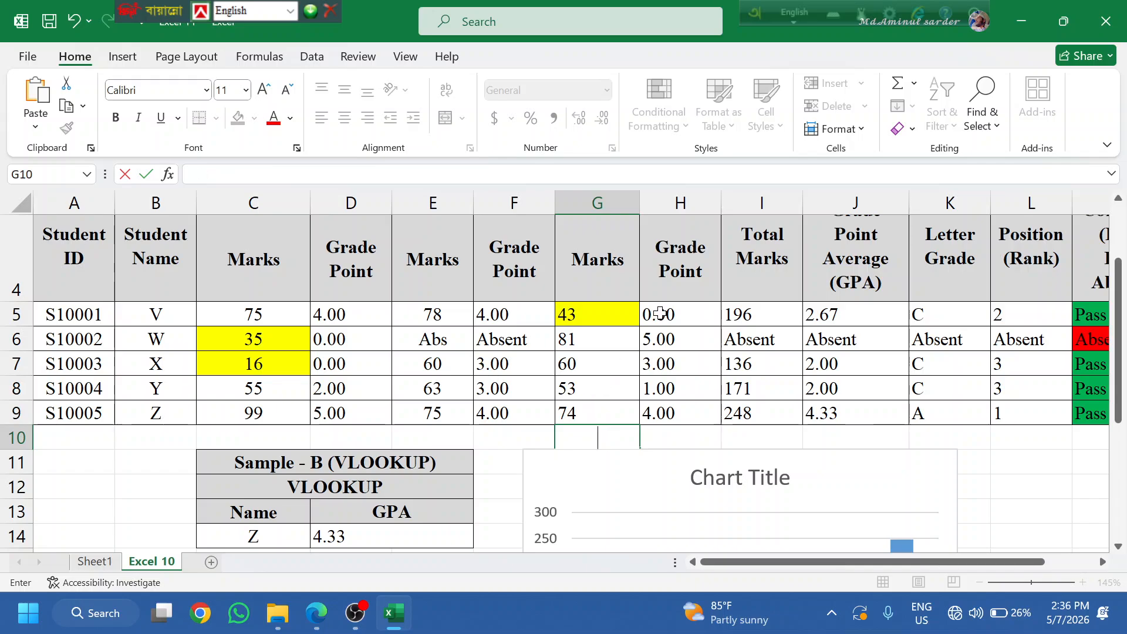